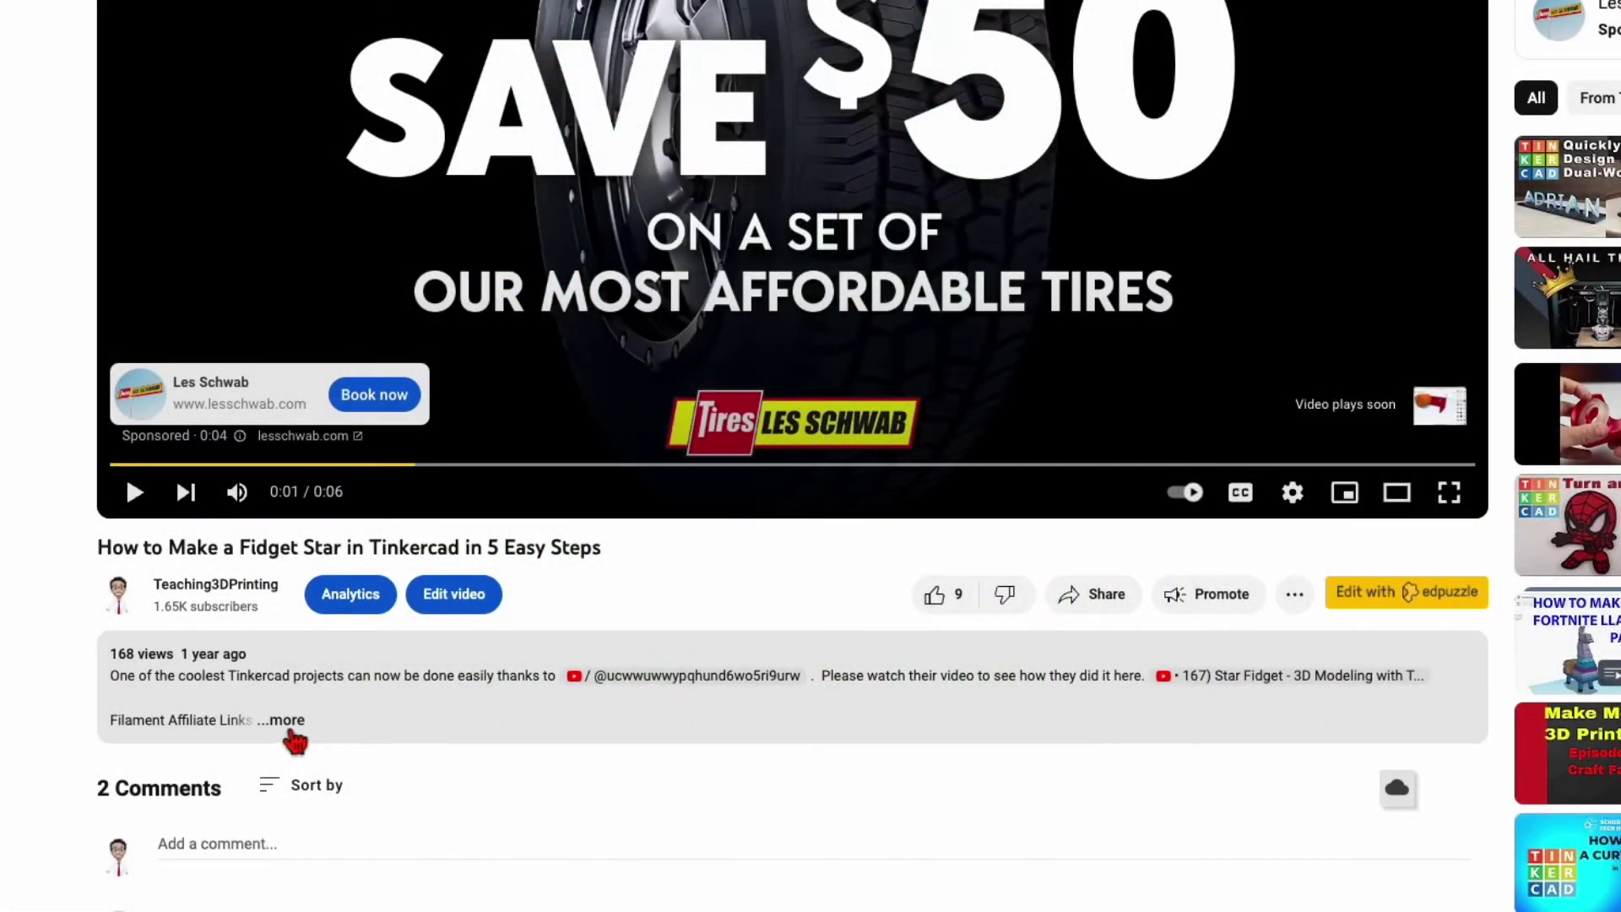
Expand the fidget star video's description and look through the links and bonus information
left_click(287, 724)
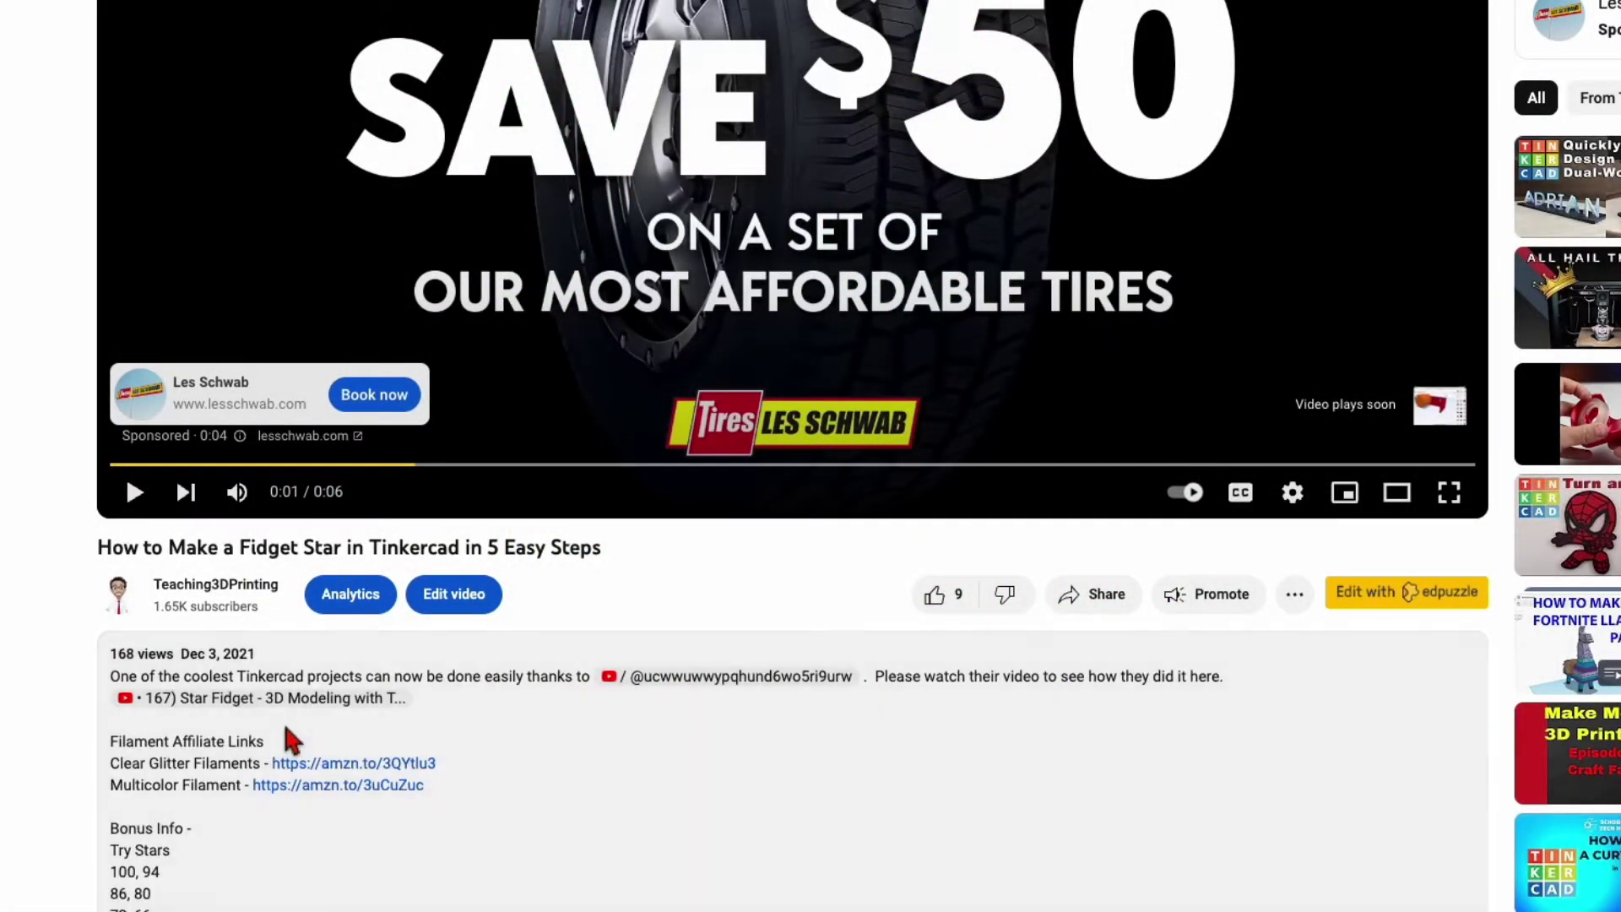
scroll(289, 740, "down", 5)
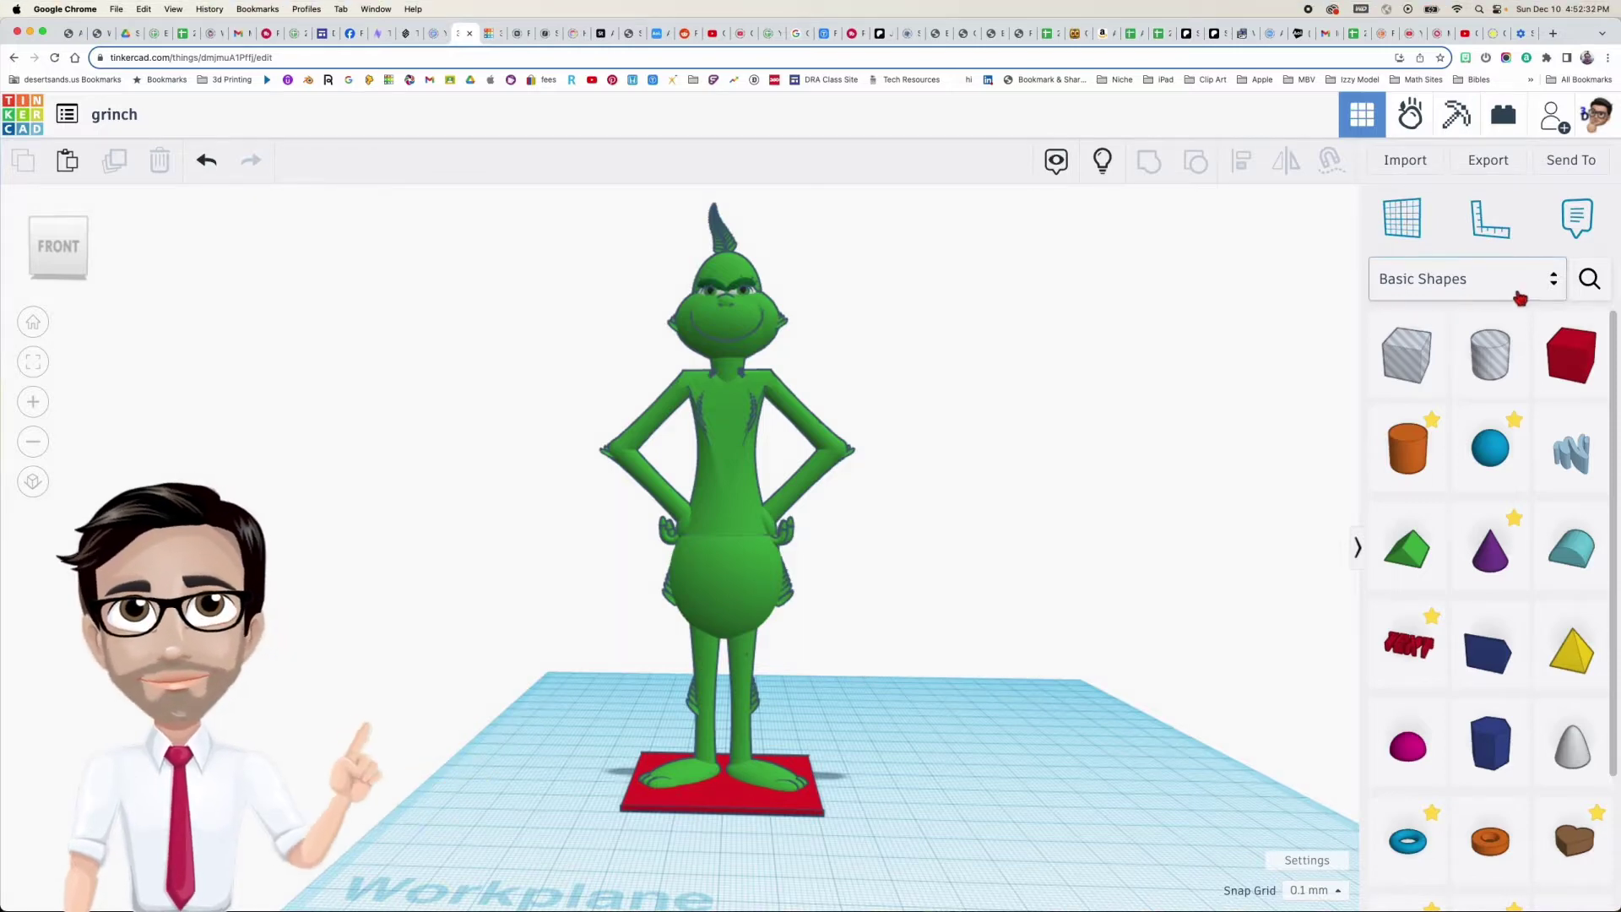
Add a Hyperboloid from the Shape Generators to the workplane beside the Grinch figure
left_click(1553, 285)
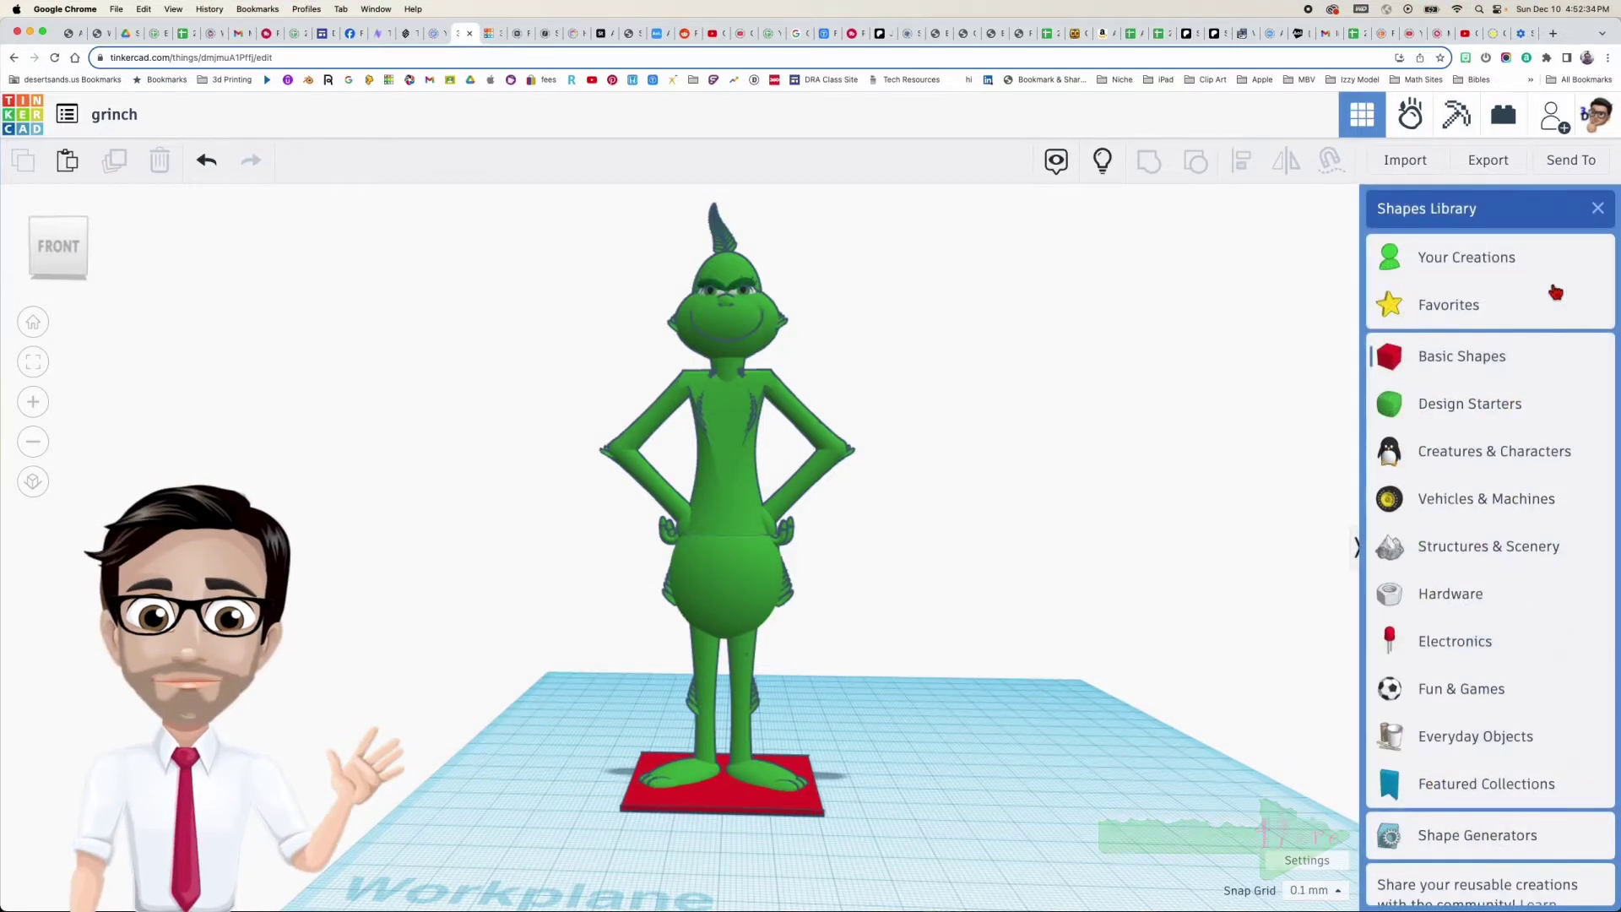
left_click(1501, 847)
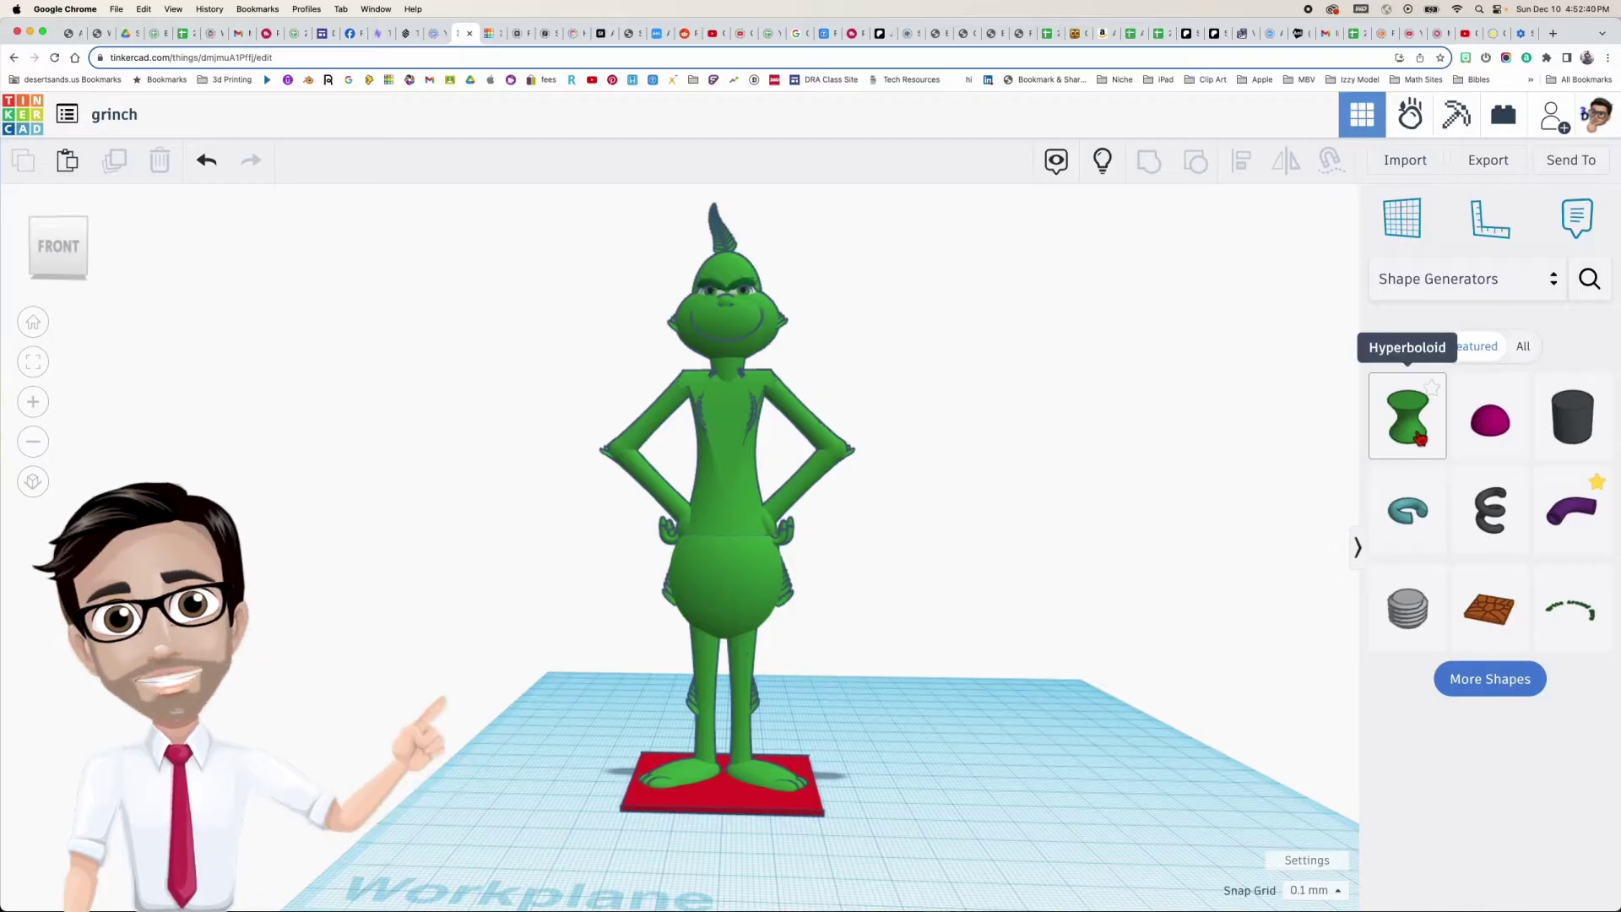
left_click_drag(1418, 435, 950, 786)
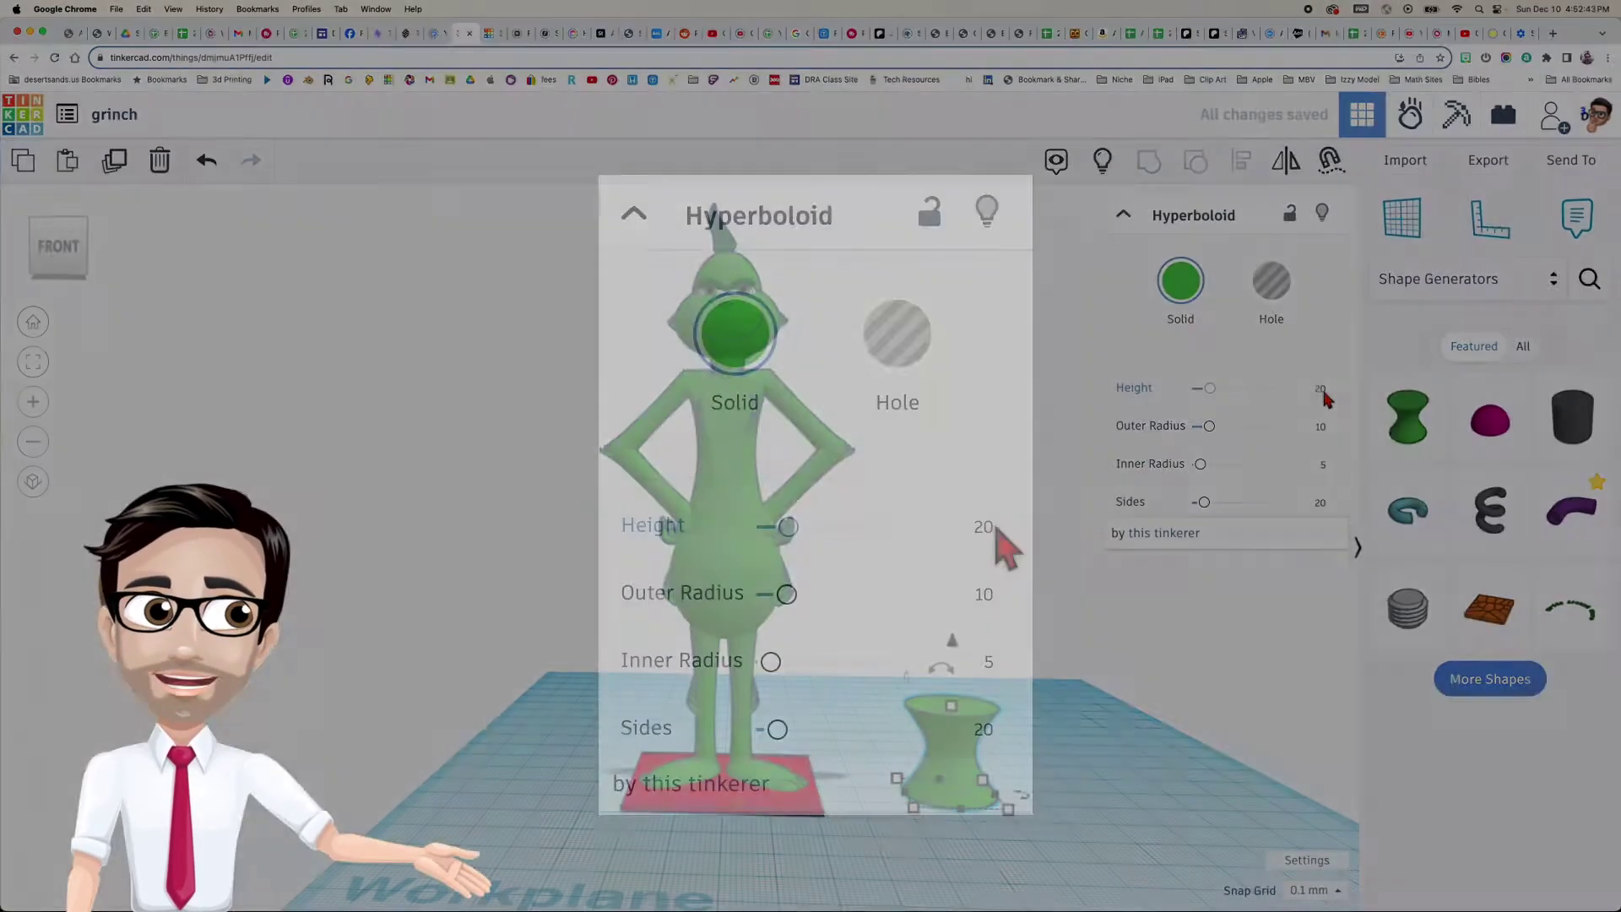
Set the hyperboloid's height to 56, outer radius to 4, inner radius to 2 and sides to 60
left_click(1322, 392)
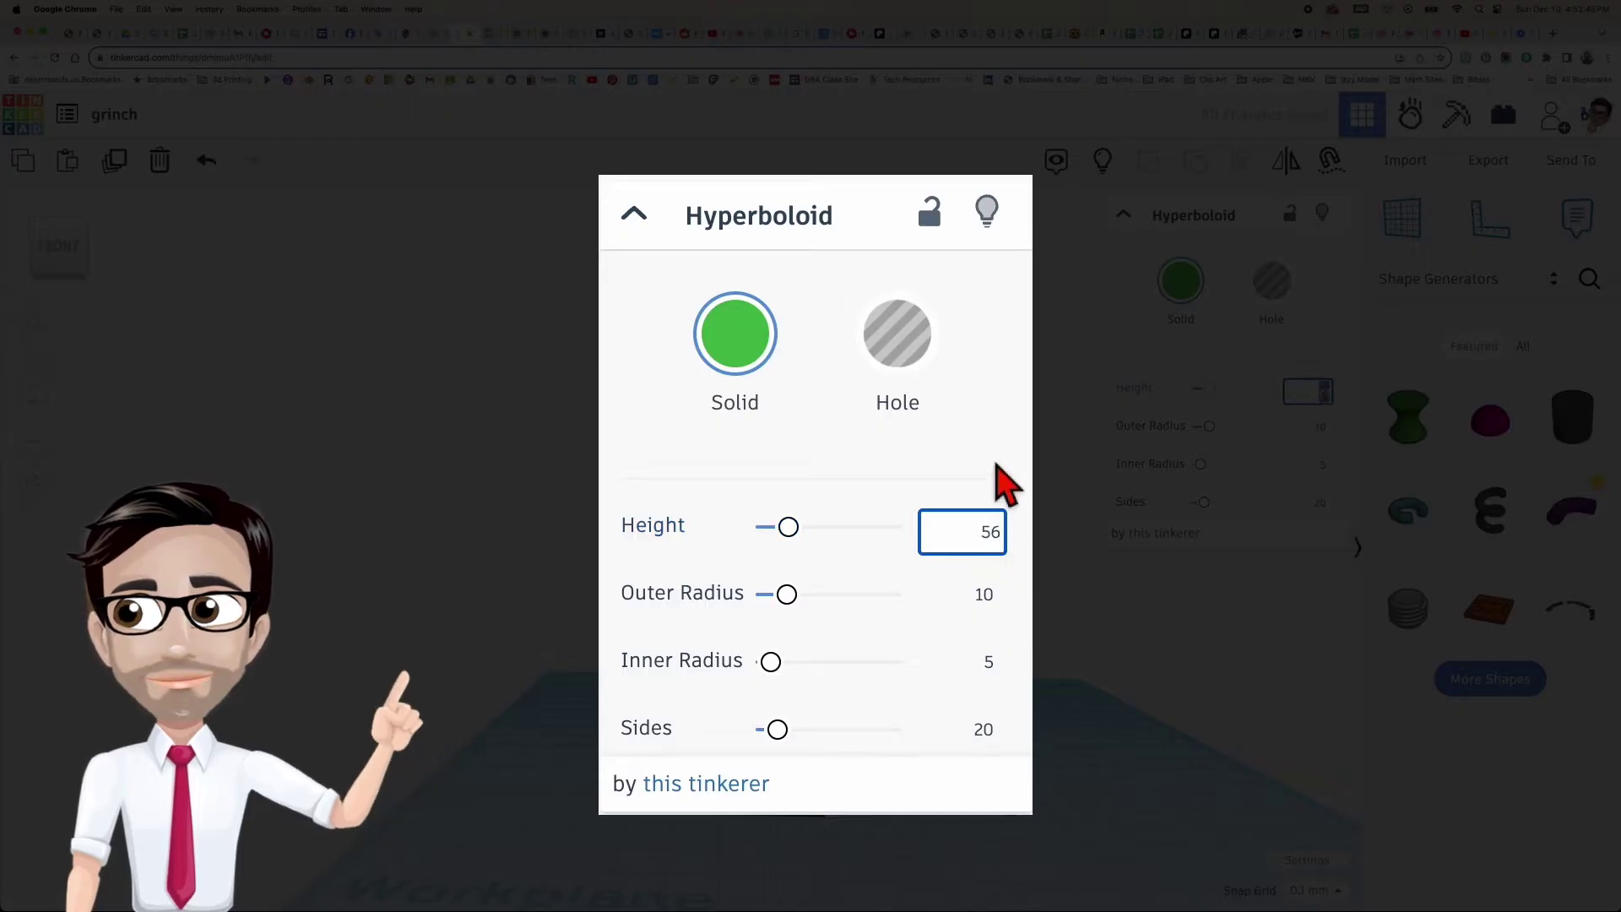
key("Return")
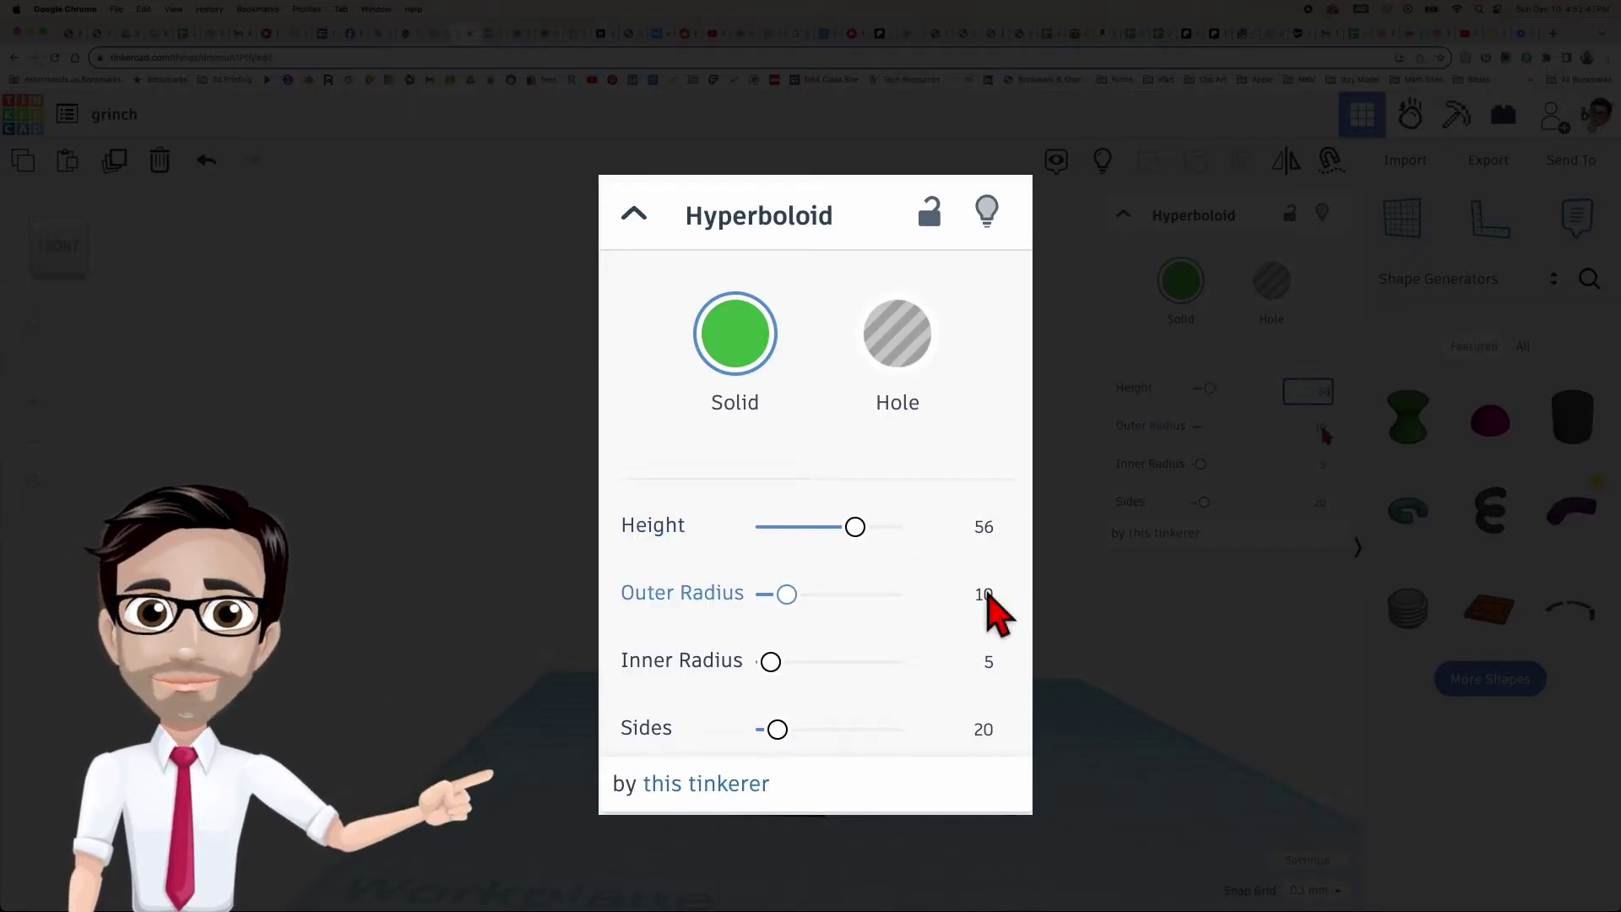
left_click(1322, 430)
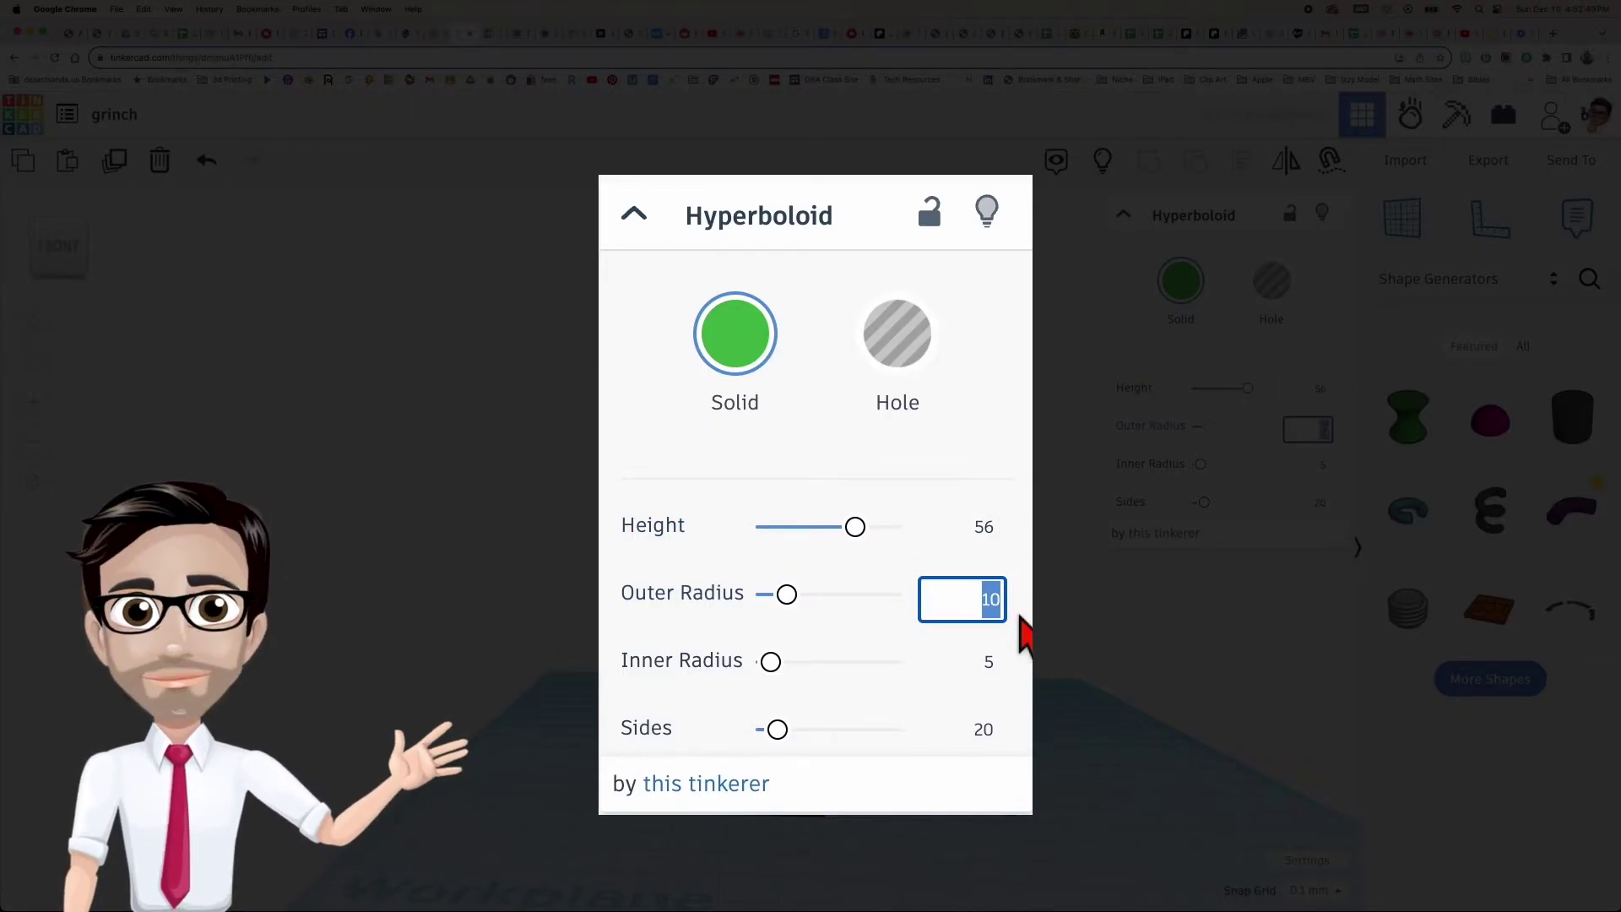
type("4")
key("Return")
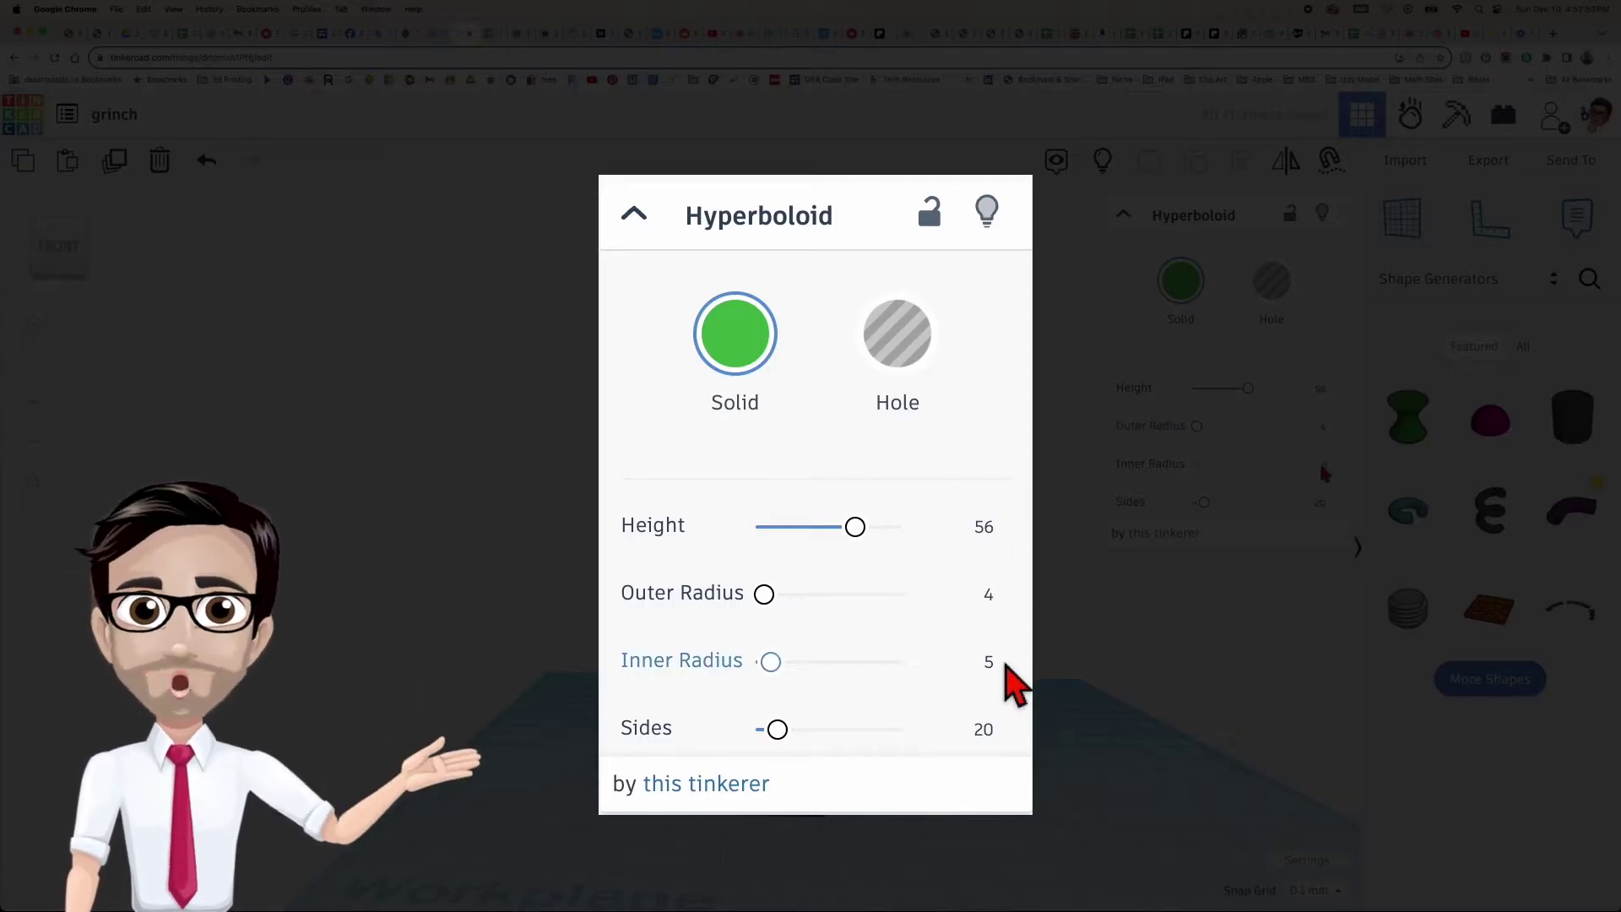
left_click(1322, 463)
type("2")
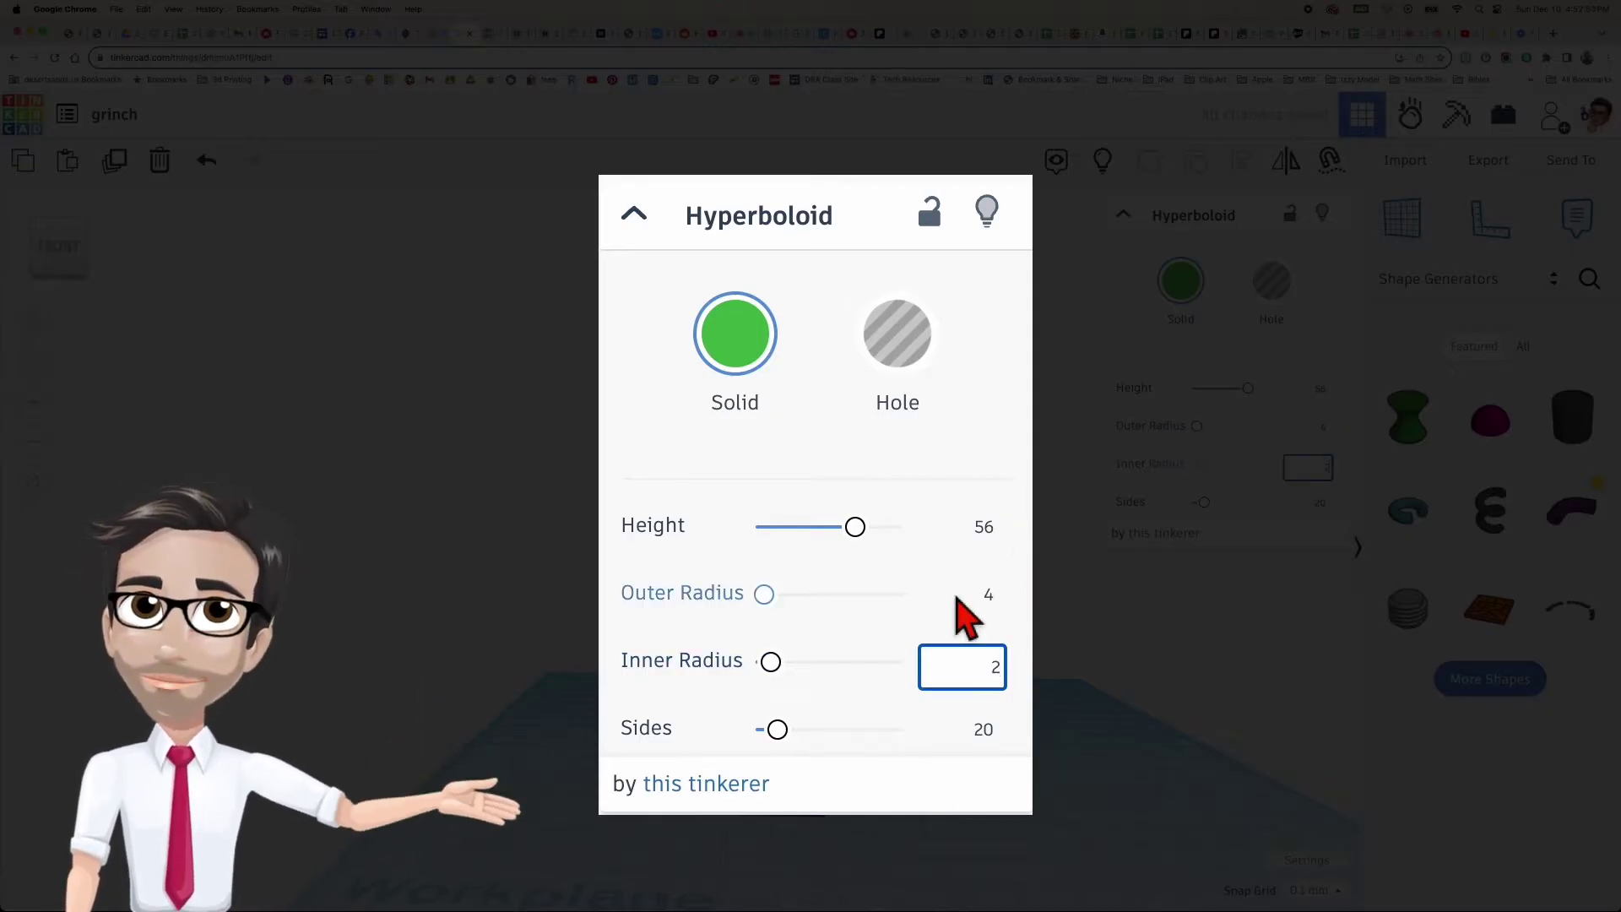
key("Return")
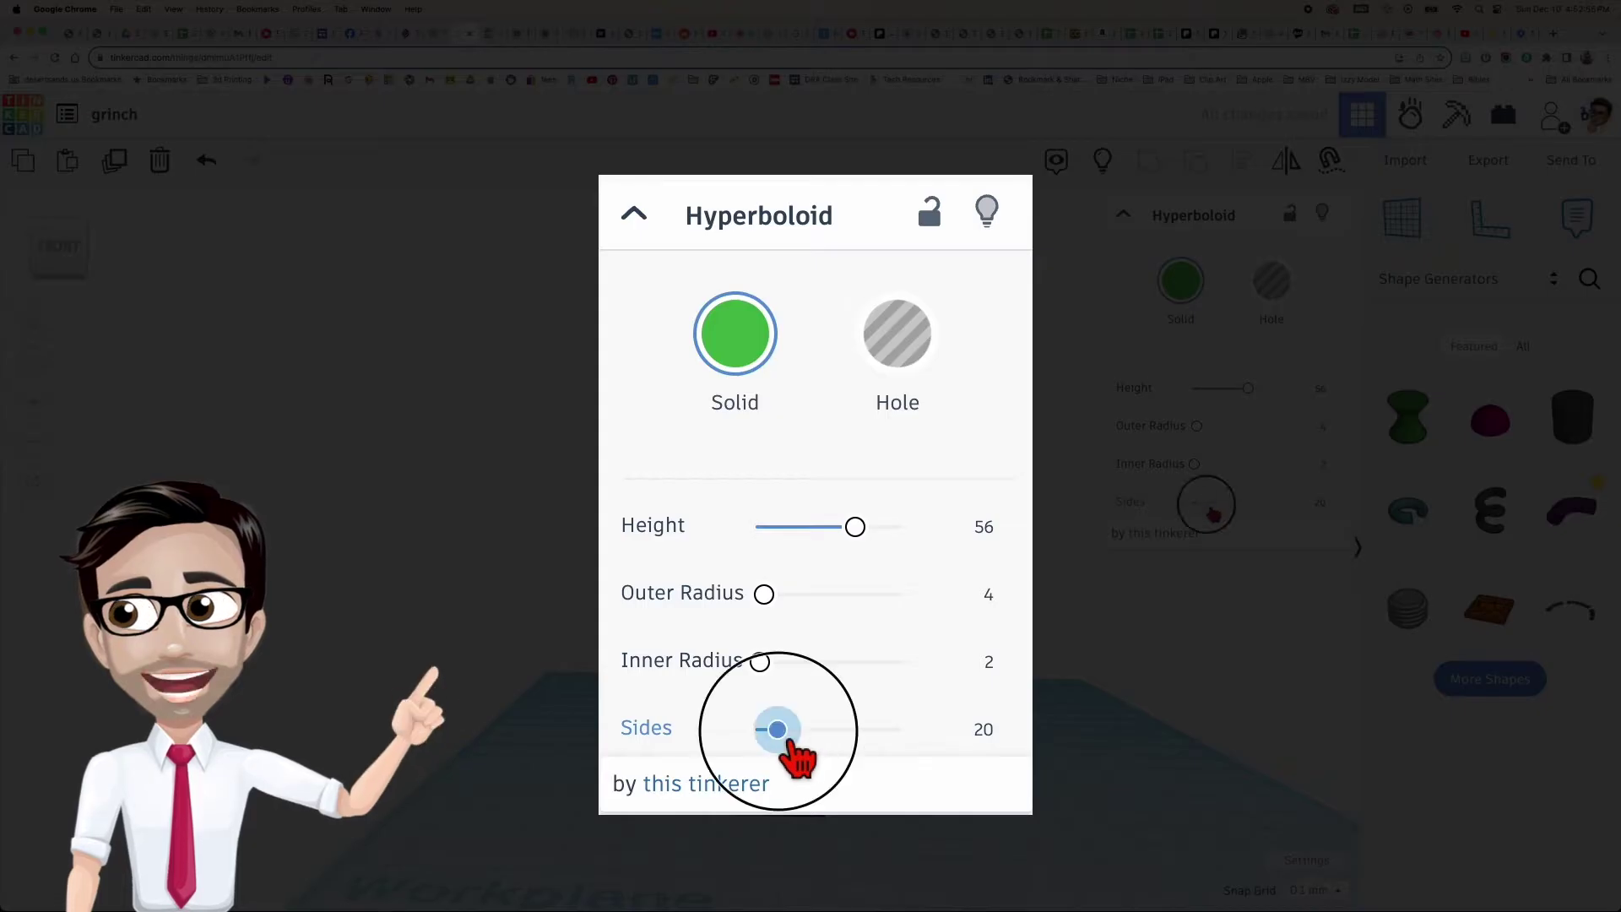
left_click_drag(1204, 501, 1273, 502)
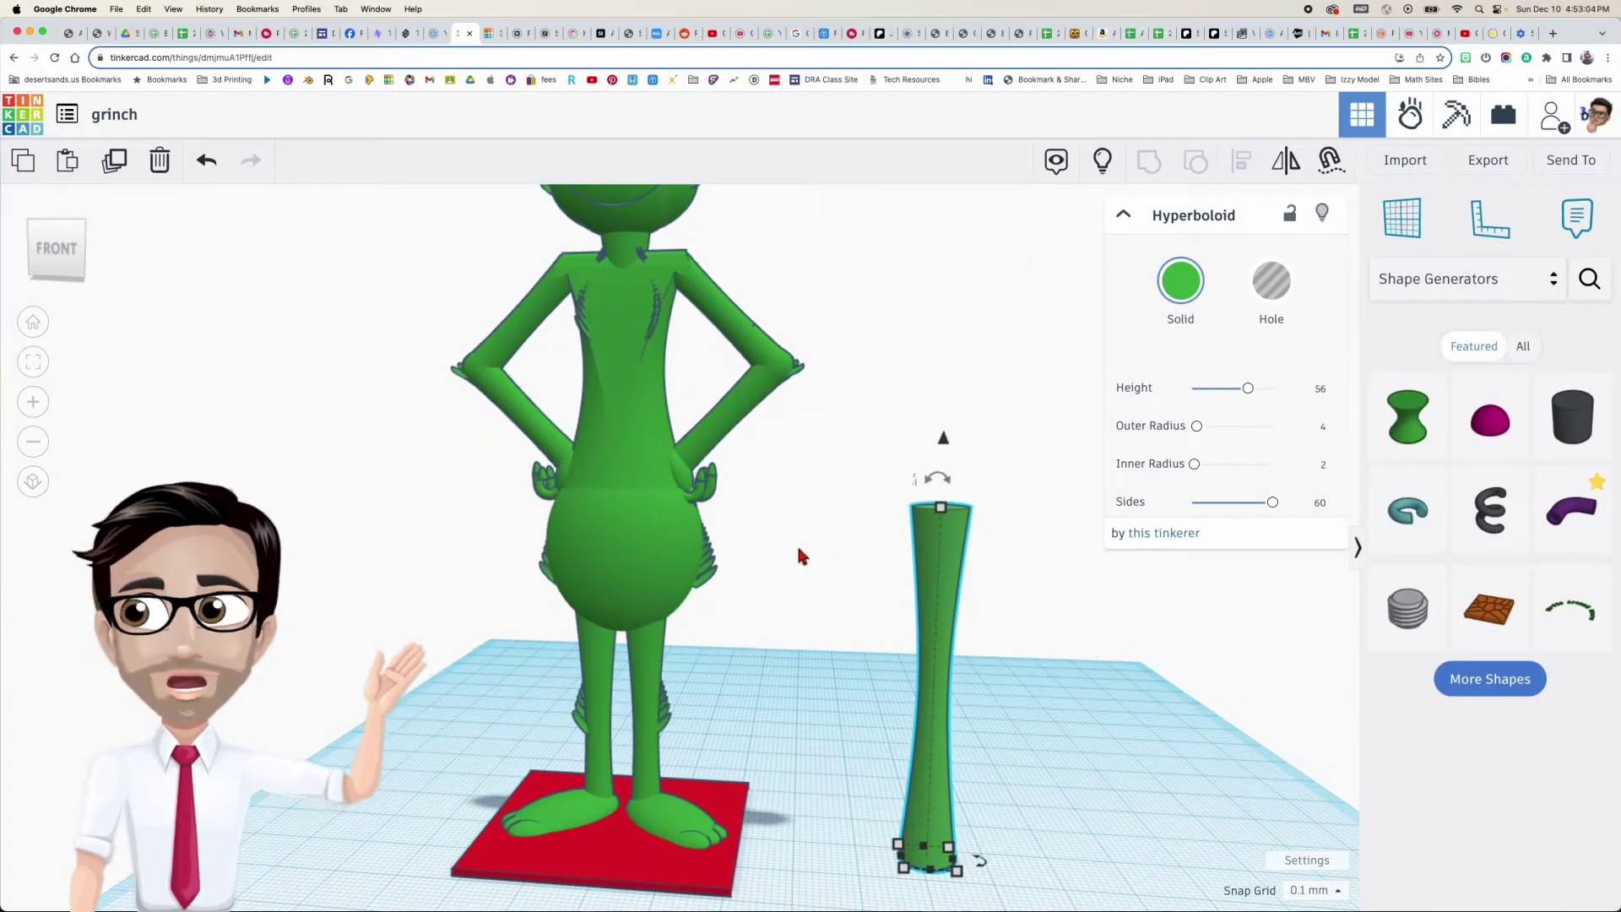
Move the hyperboloid about 6 mm along both workplane axes, closer to the Grinch figure, and deselect it
scroll(797, 543, "down", 3)
scroll(825, 541, "up", 2)
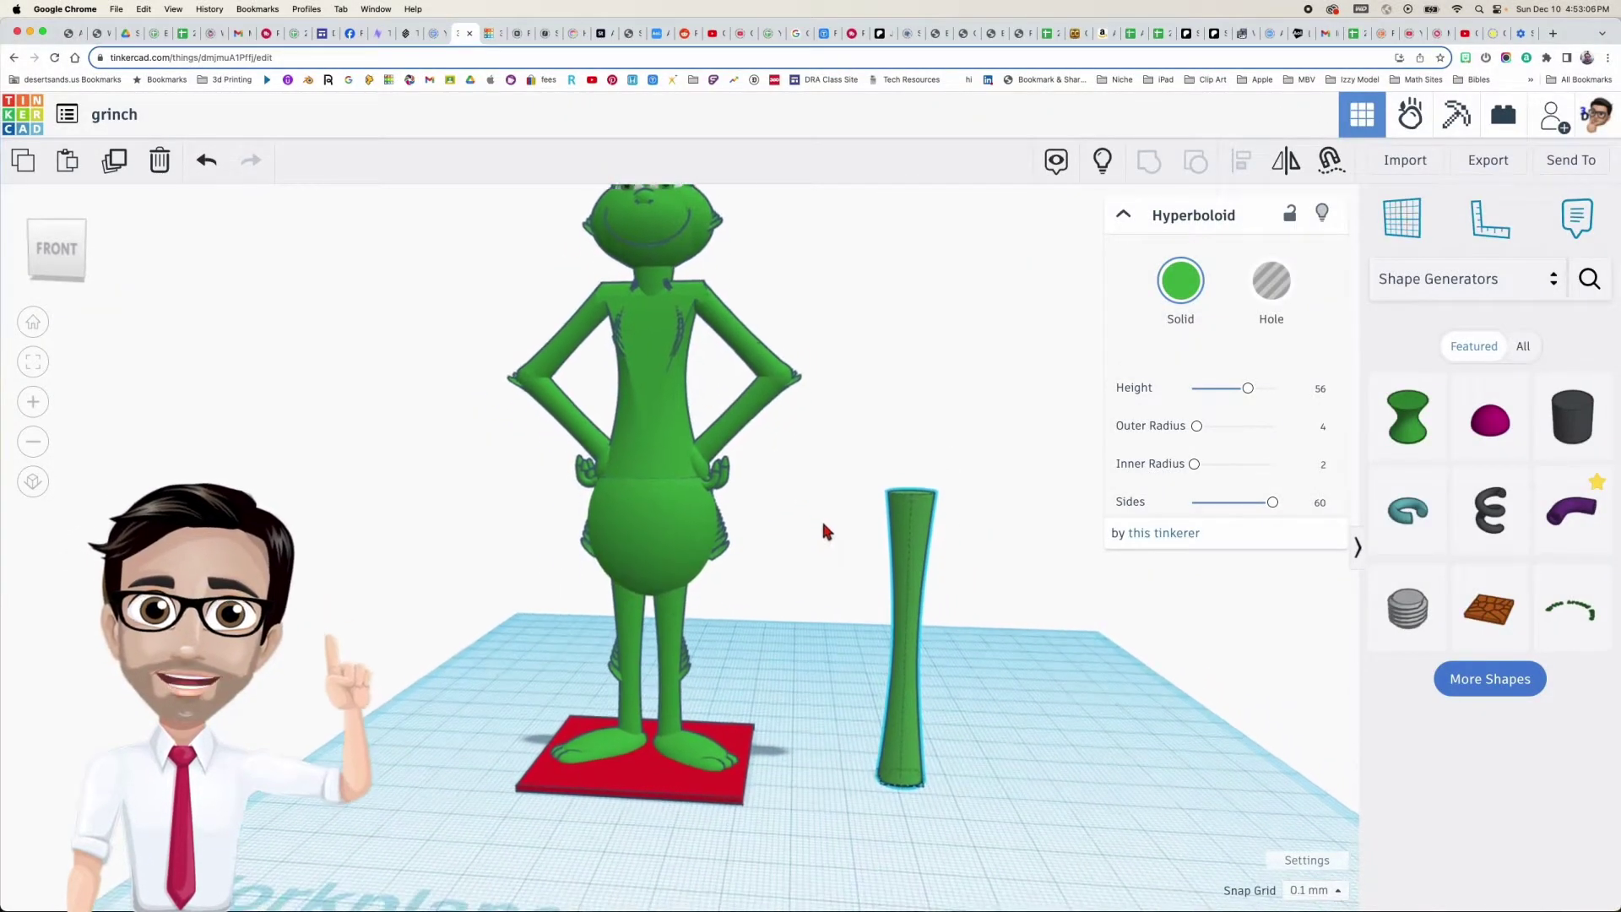
scroll(828, 532, "down", 2)
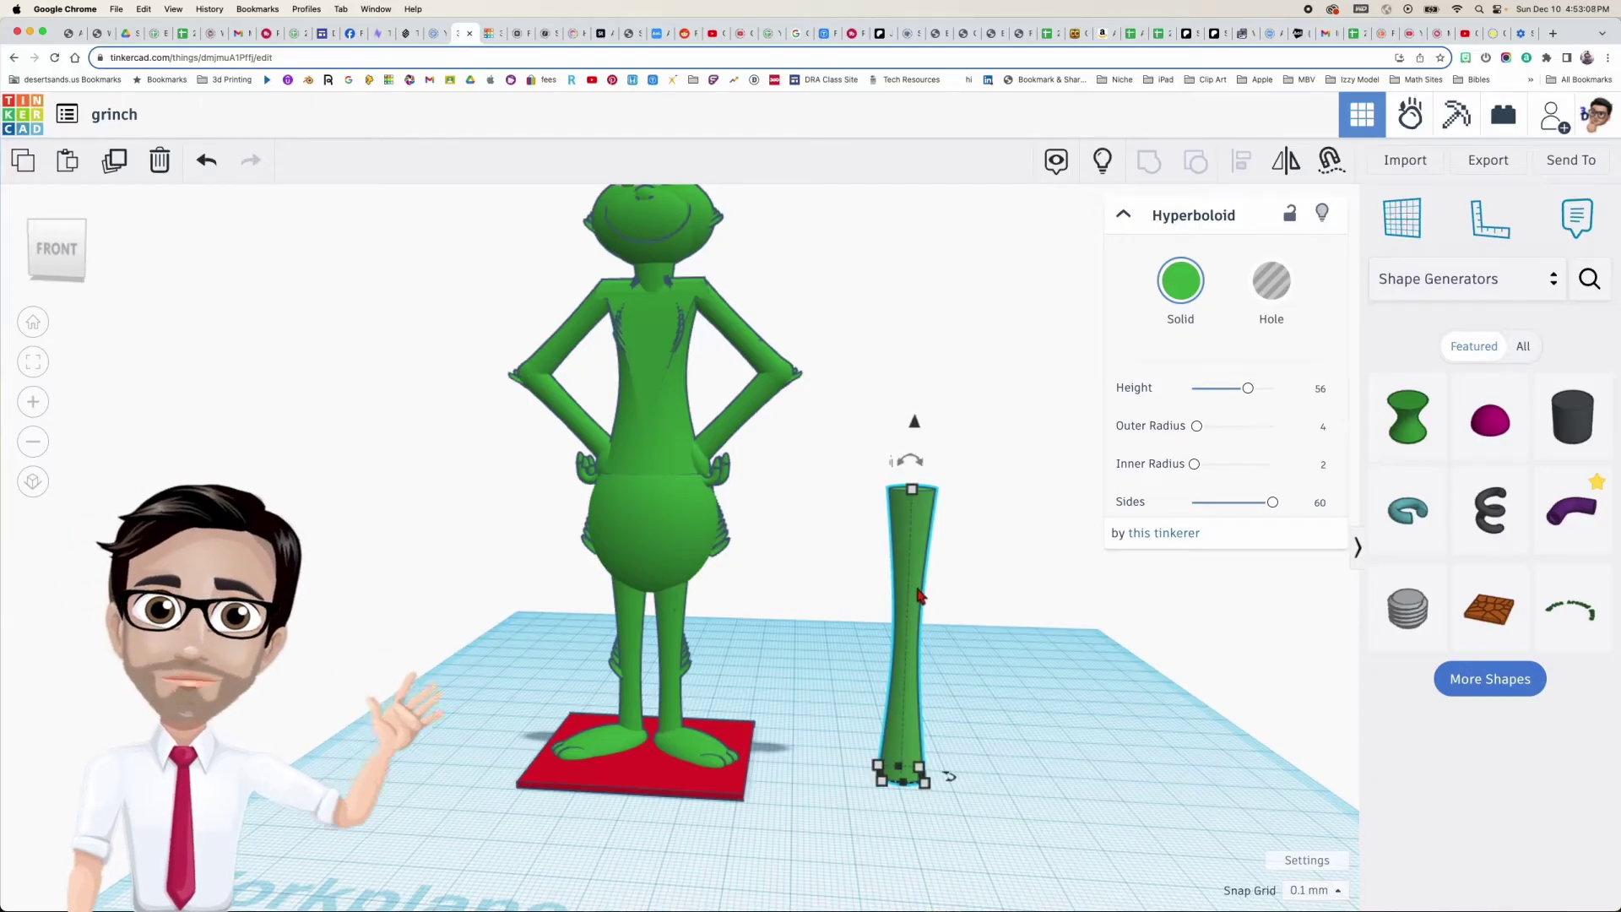
left_click(997, 630)
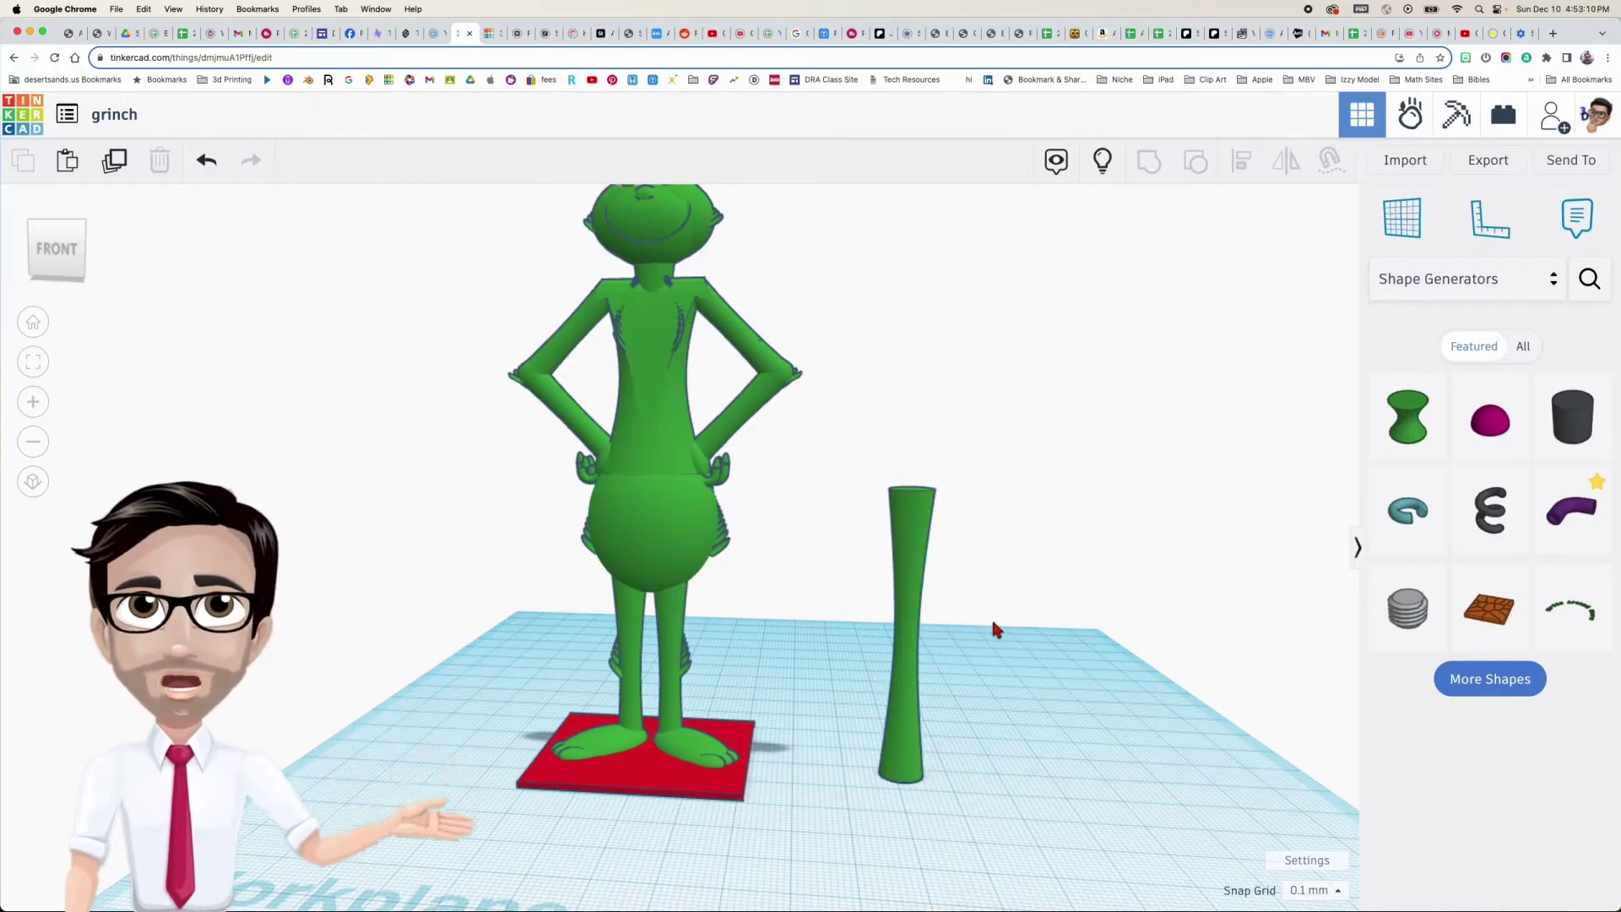
left_click_drag(935, 557, 897, 597)
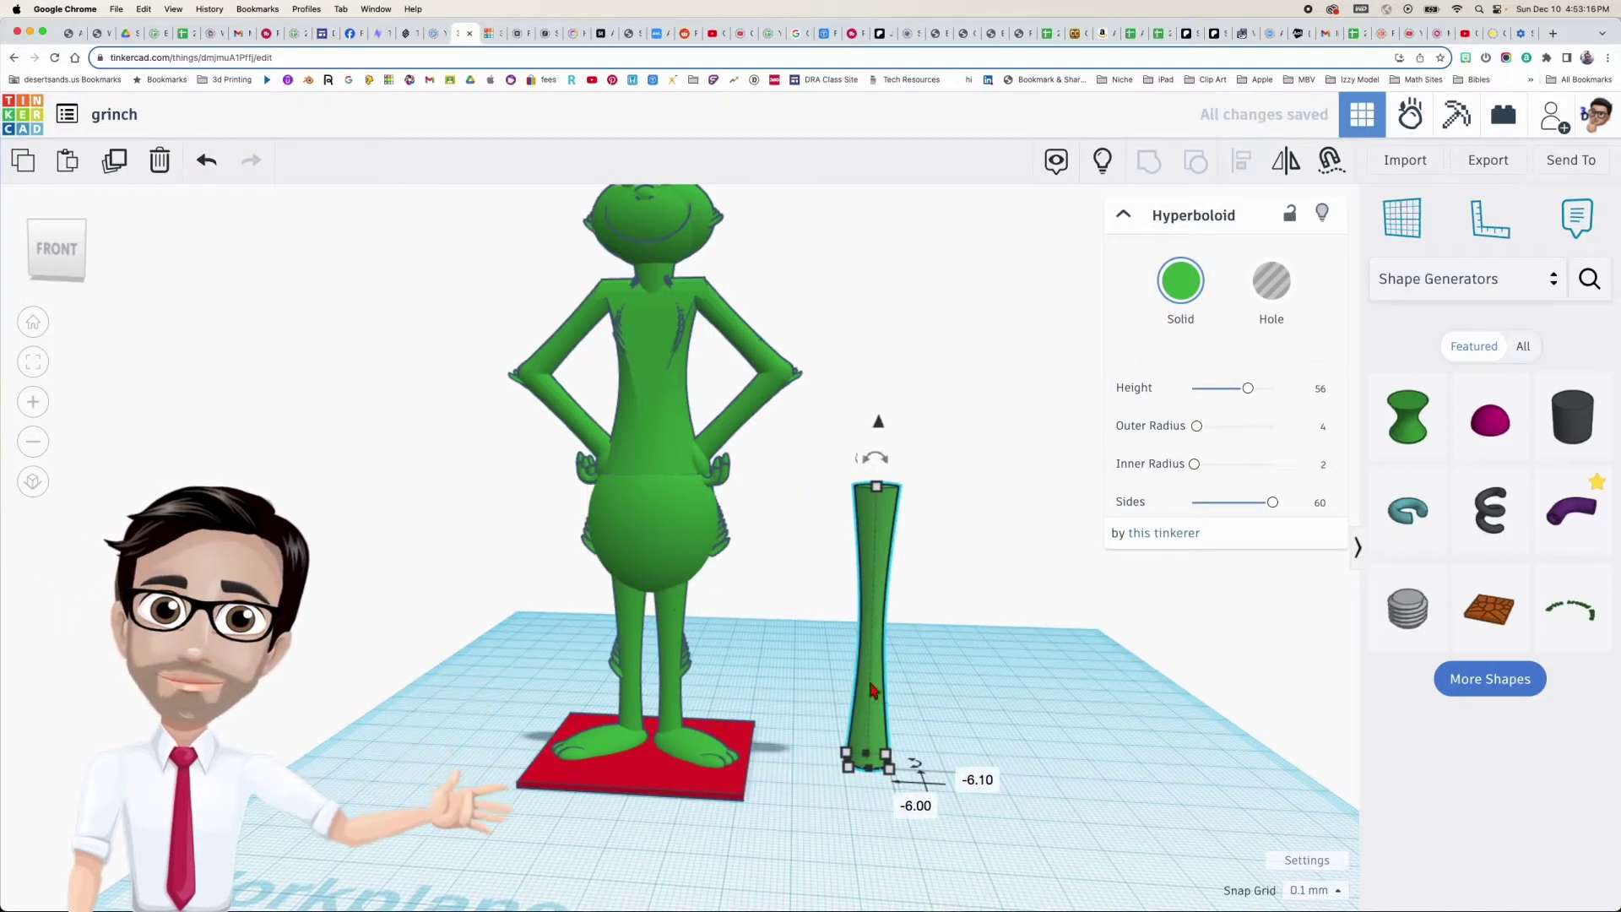
left_click(1070, 631)
Add a box hole from the Basic Shapes next to the hyperboloid and set its height to 16 mm
left_click(1554, 281)
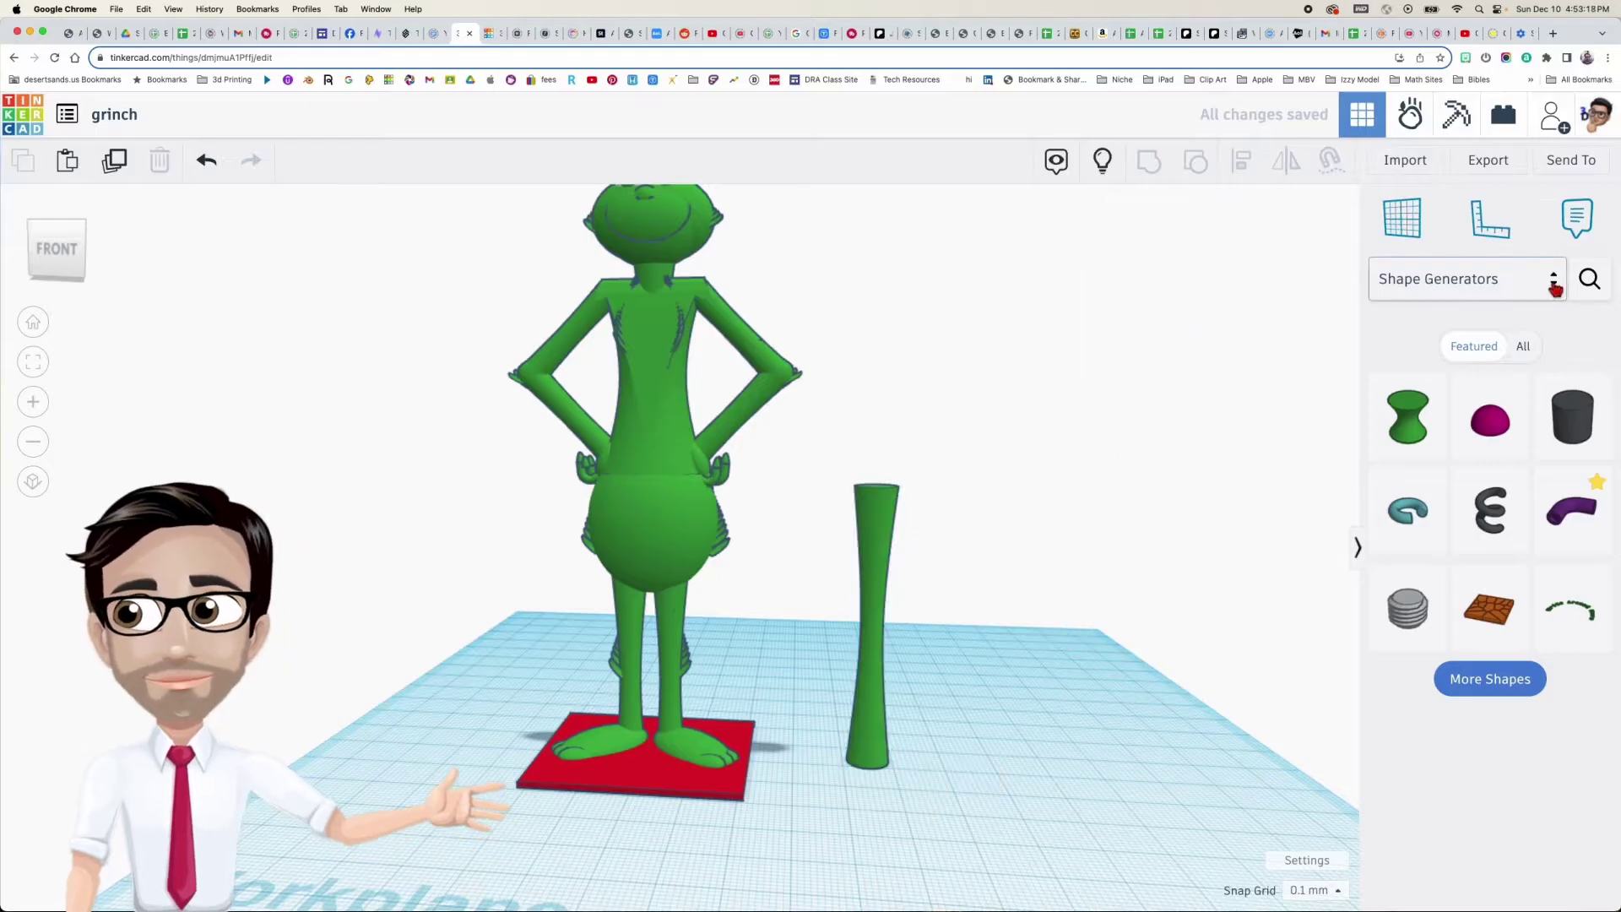
left_click(1510, 365)
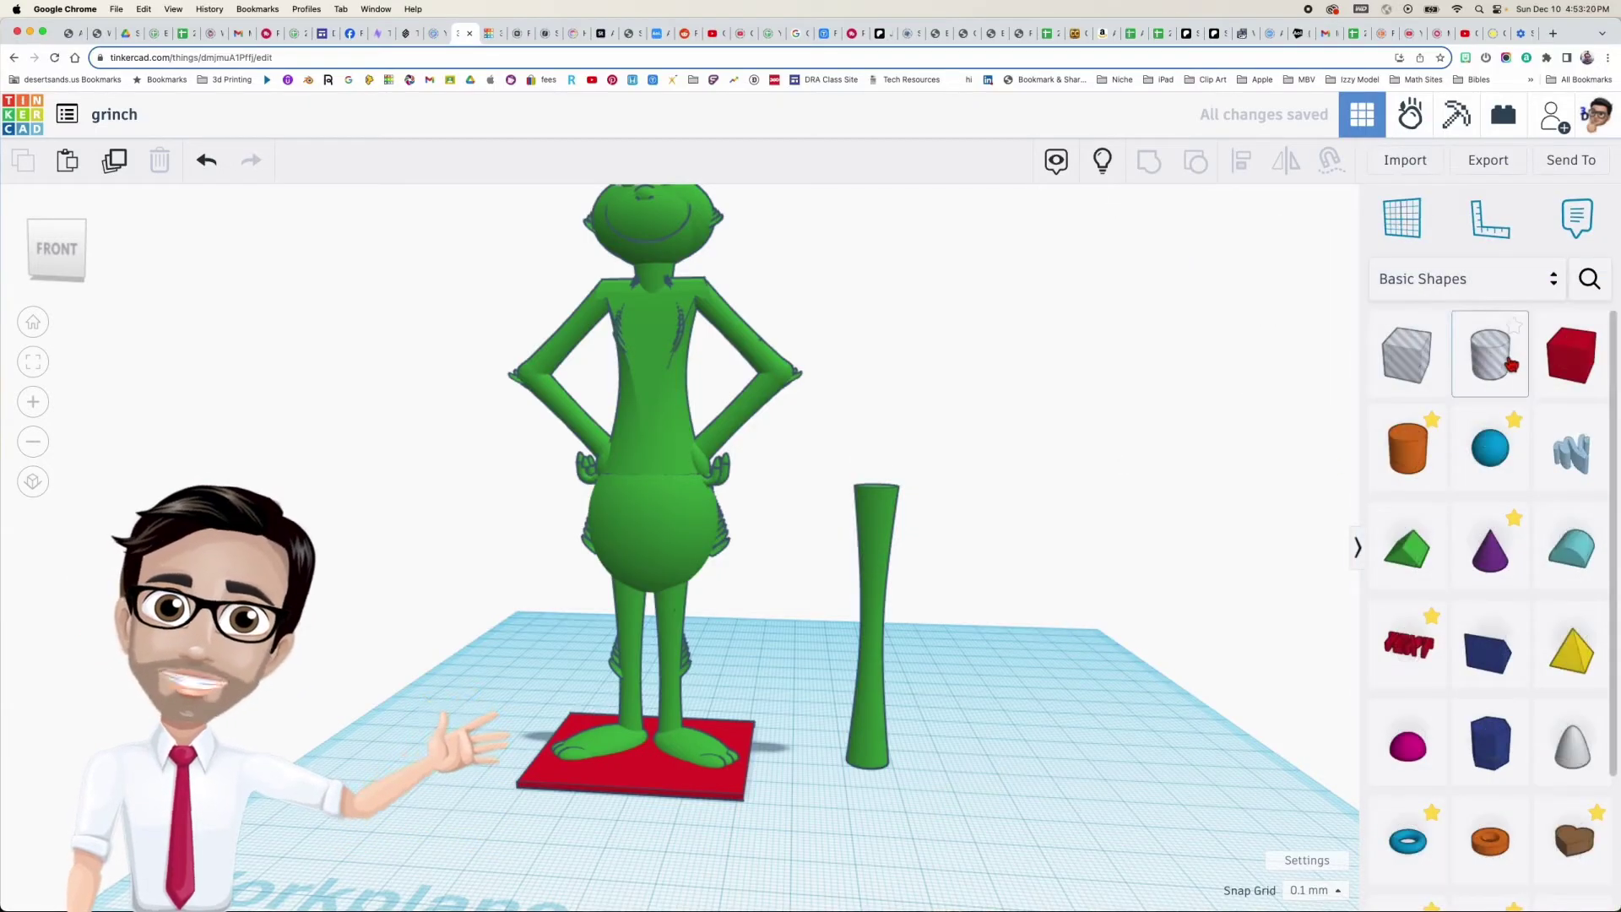
left_click_drag(1410, 375, 960, 777)
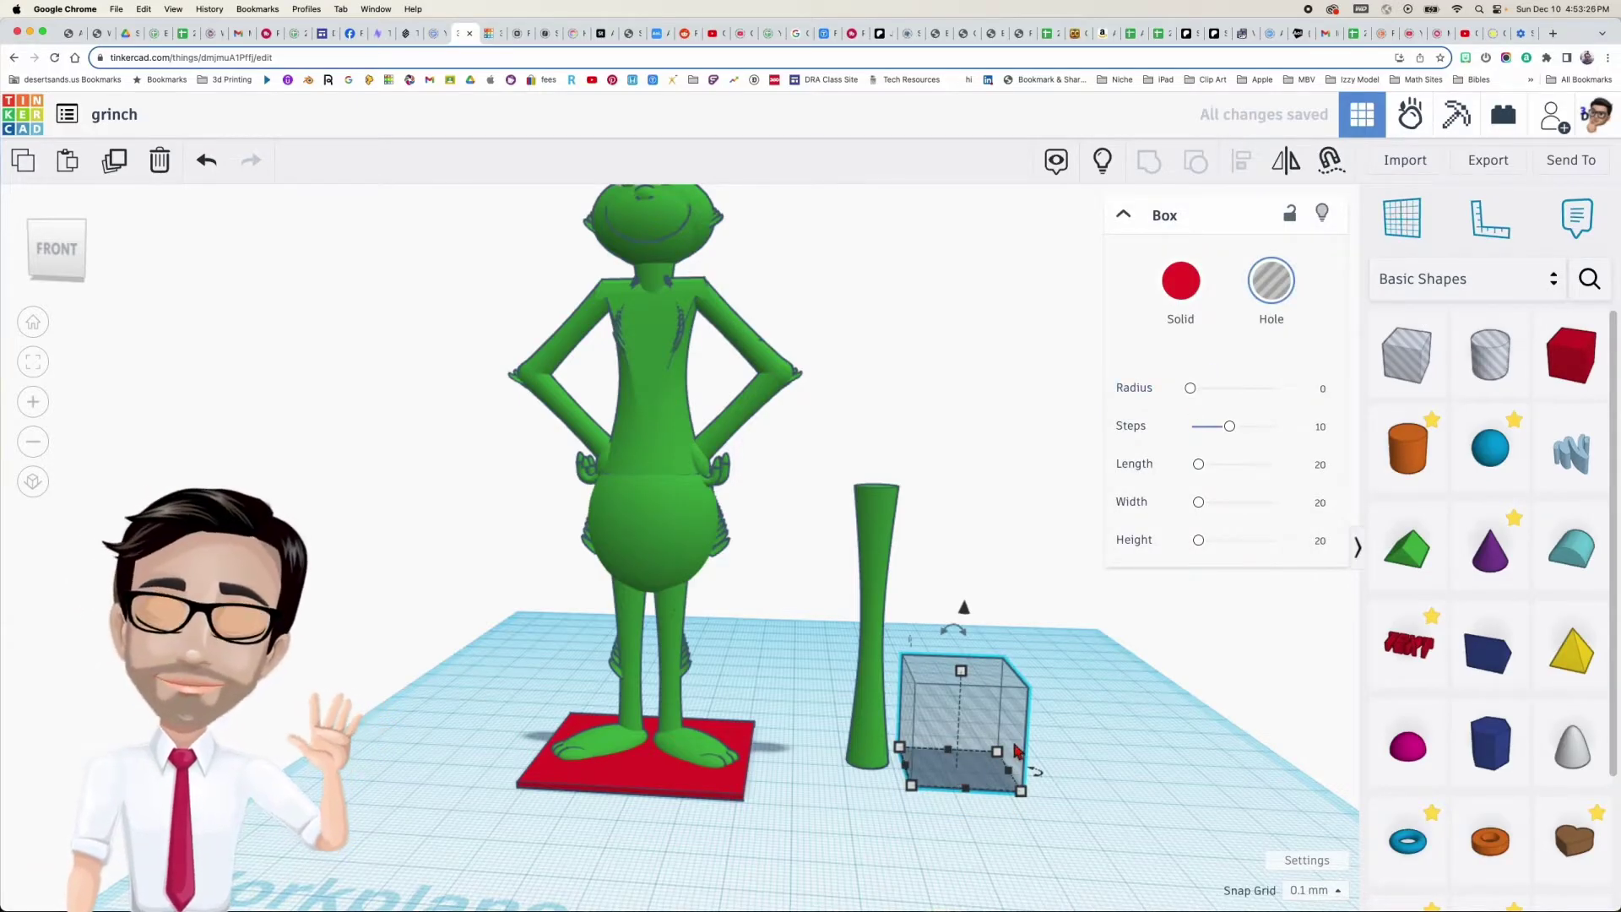
mouse_move(966, 675)
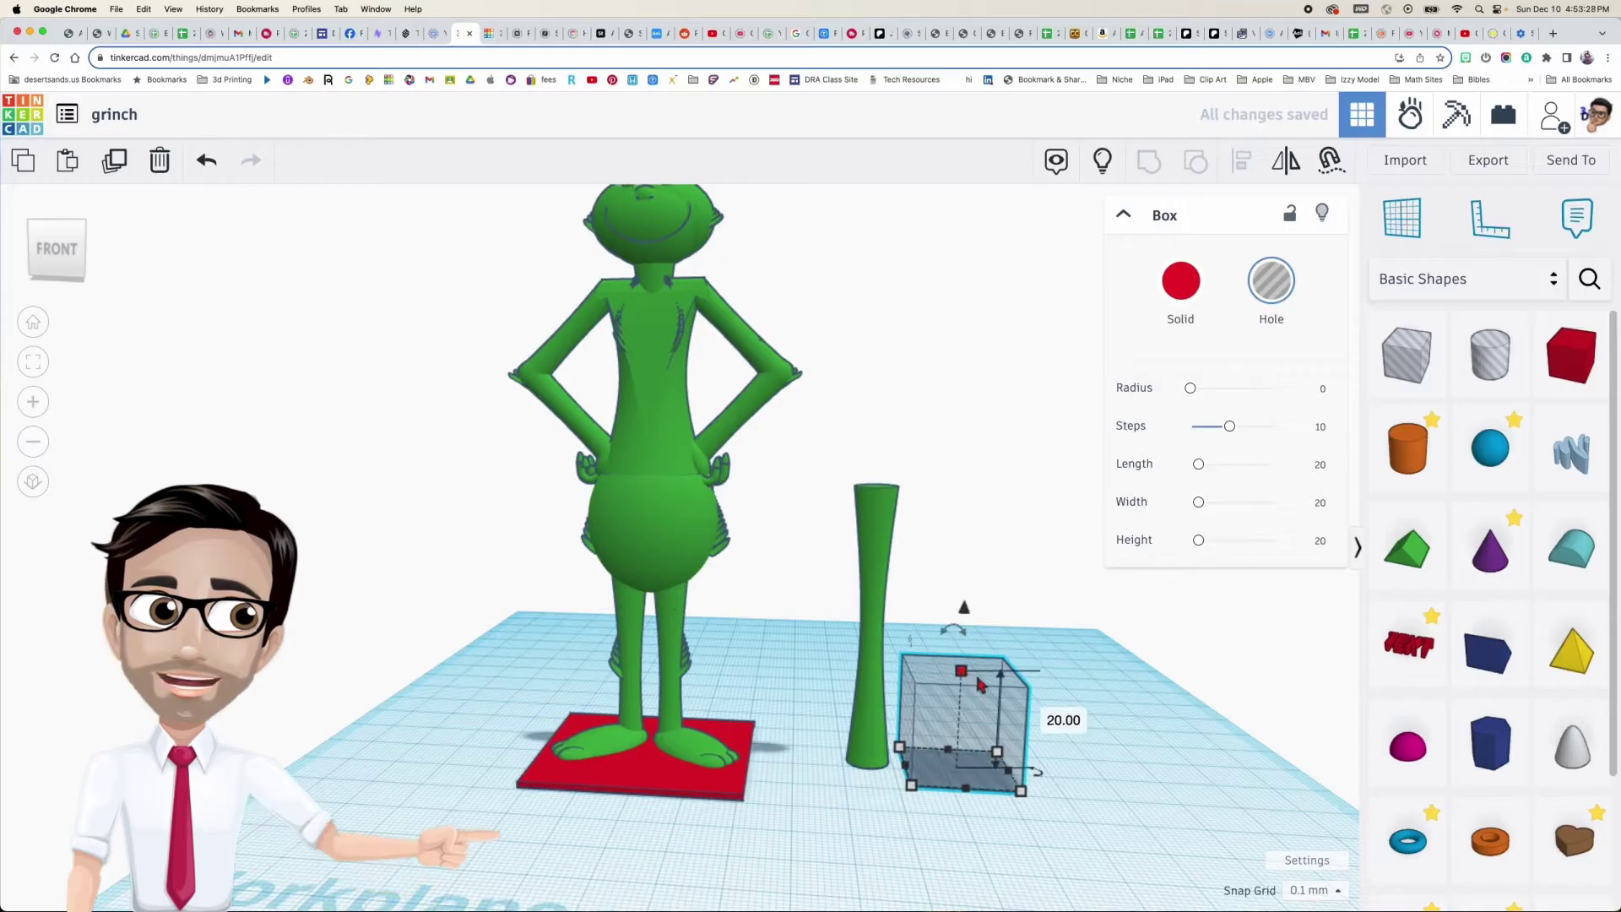
left_click(1057, 724)
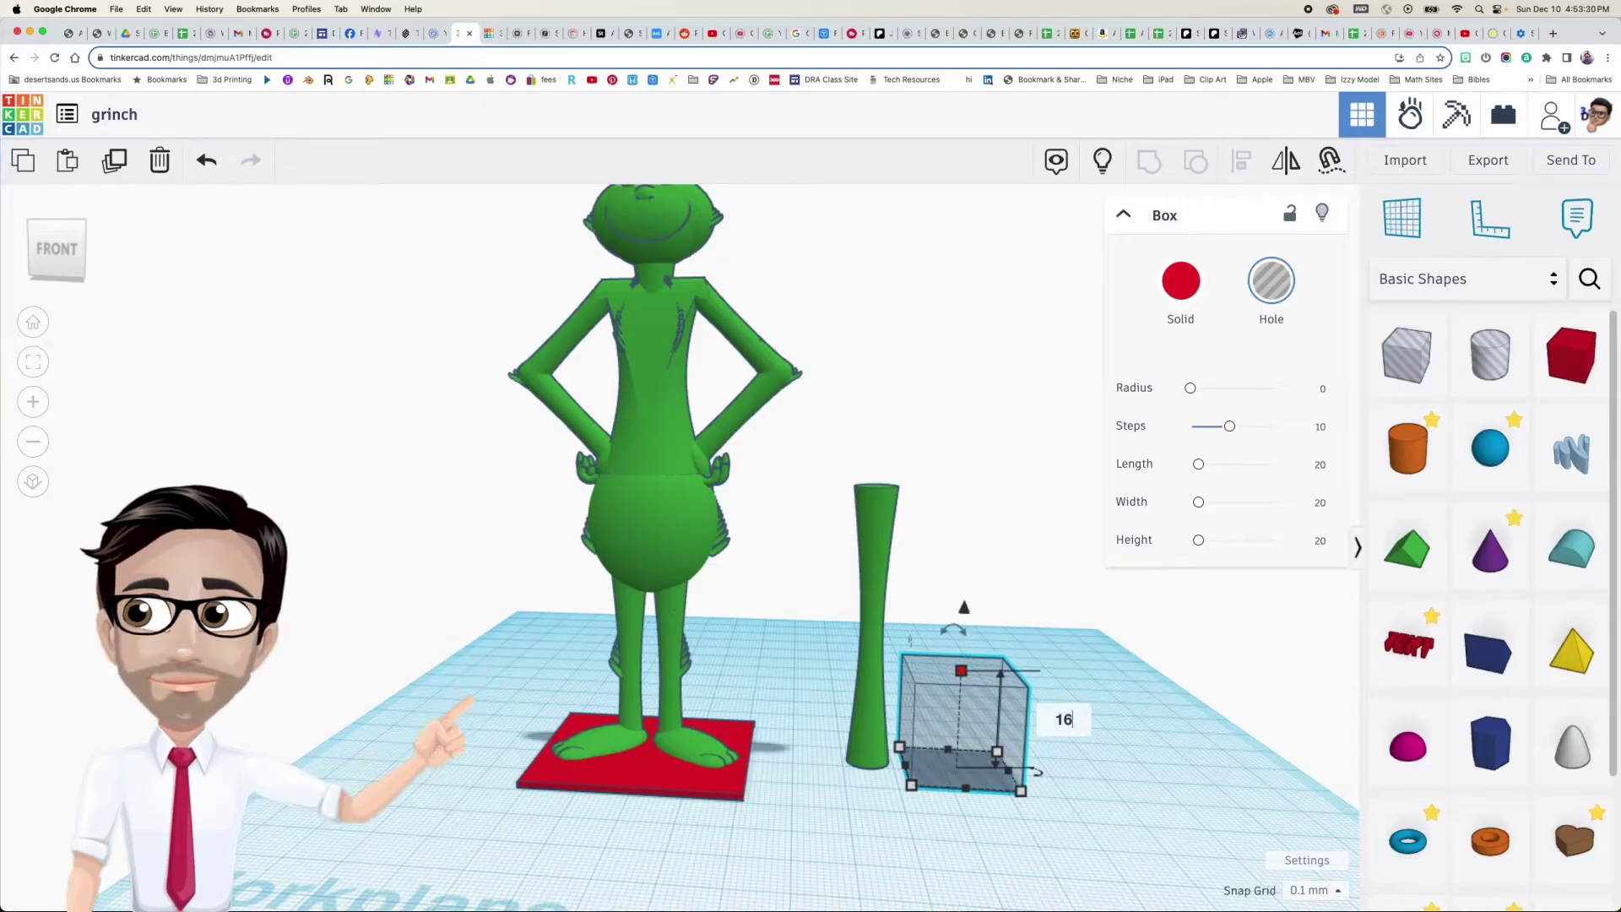
key("Return")
Move the box hole over the base of the hyperboloid so it fully encloses the lower end
right_click_drag(1029, 744, 818, 695)
left_click_drag(819, 695, 878, 763)
left_click(977, 789)
Group the box hole with the hyperboloid to cut away the hyperboloid's lower end
right_click_drag(878, 763, 938, 602)
scroll(912, 601, "up", 4)
left_click(941, 523, "shift")
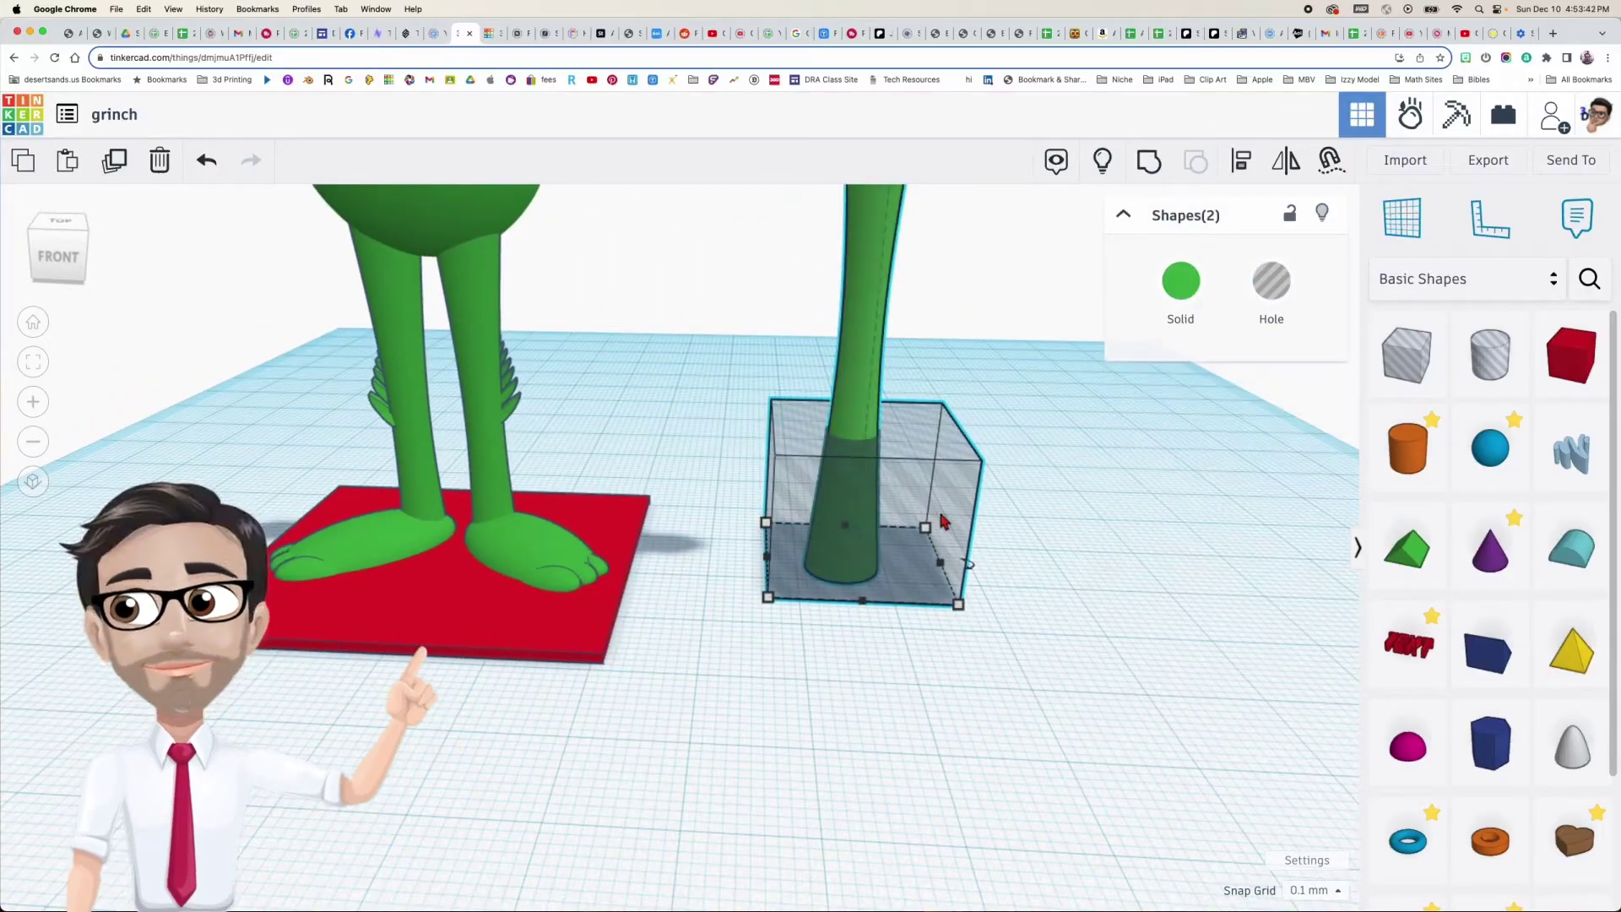
key("ctrl+g")
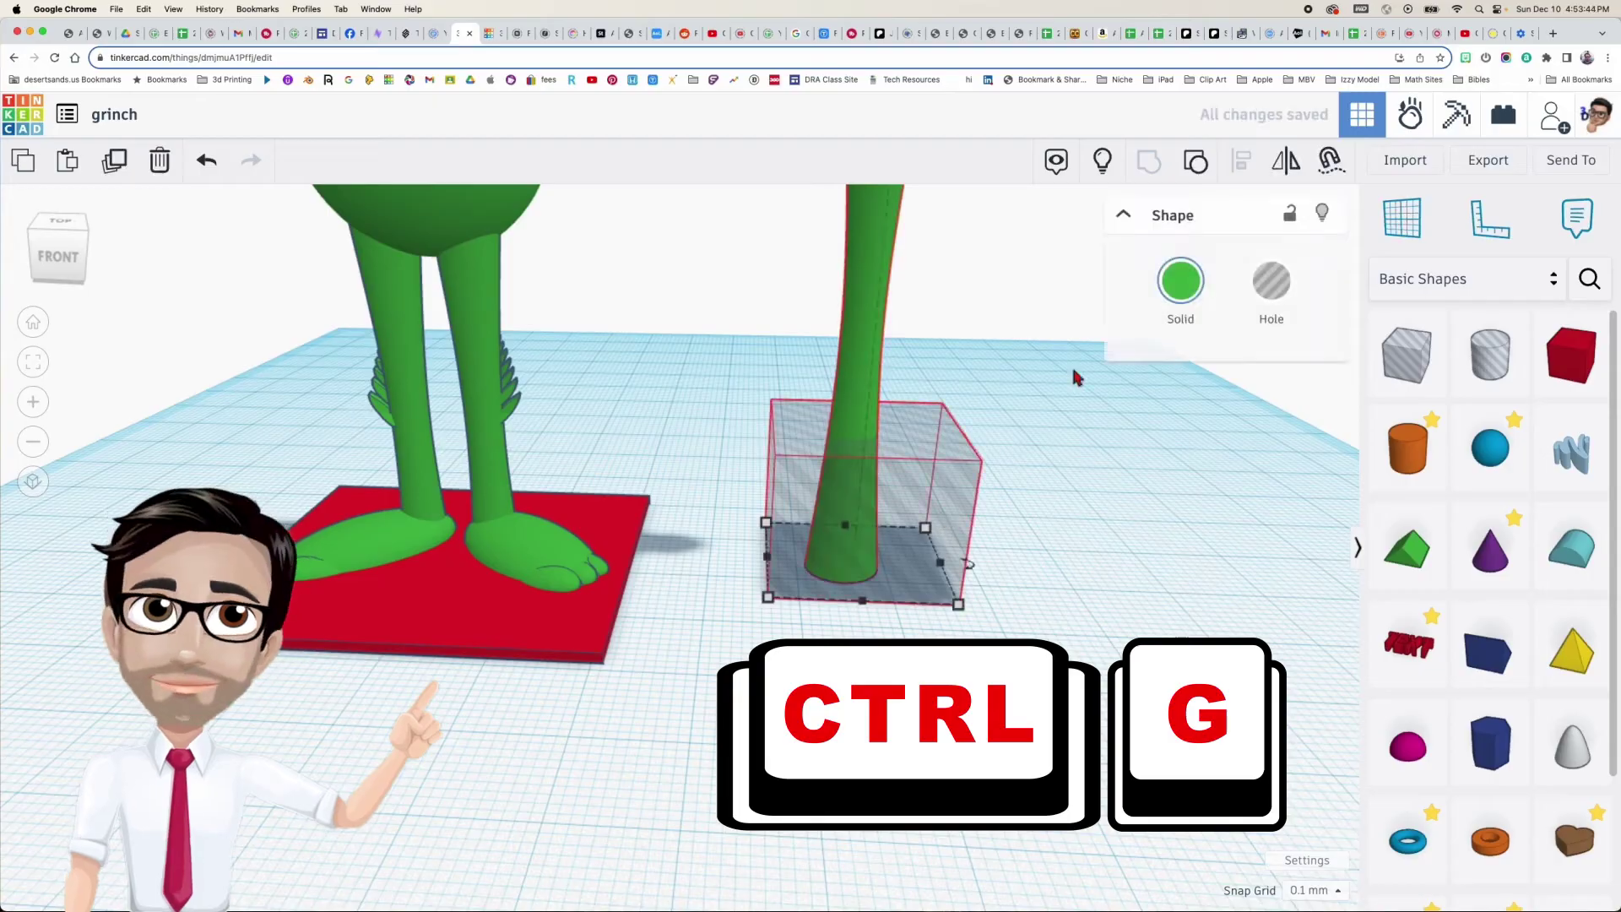
left_click(1149, 169)
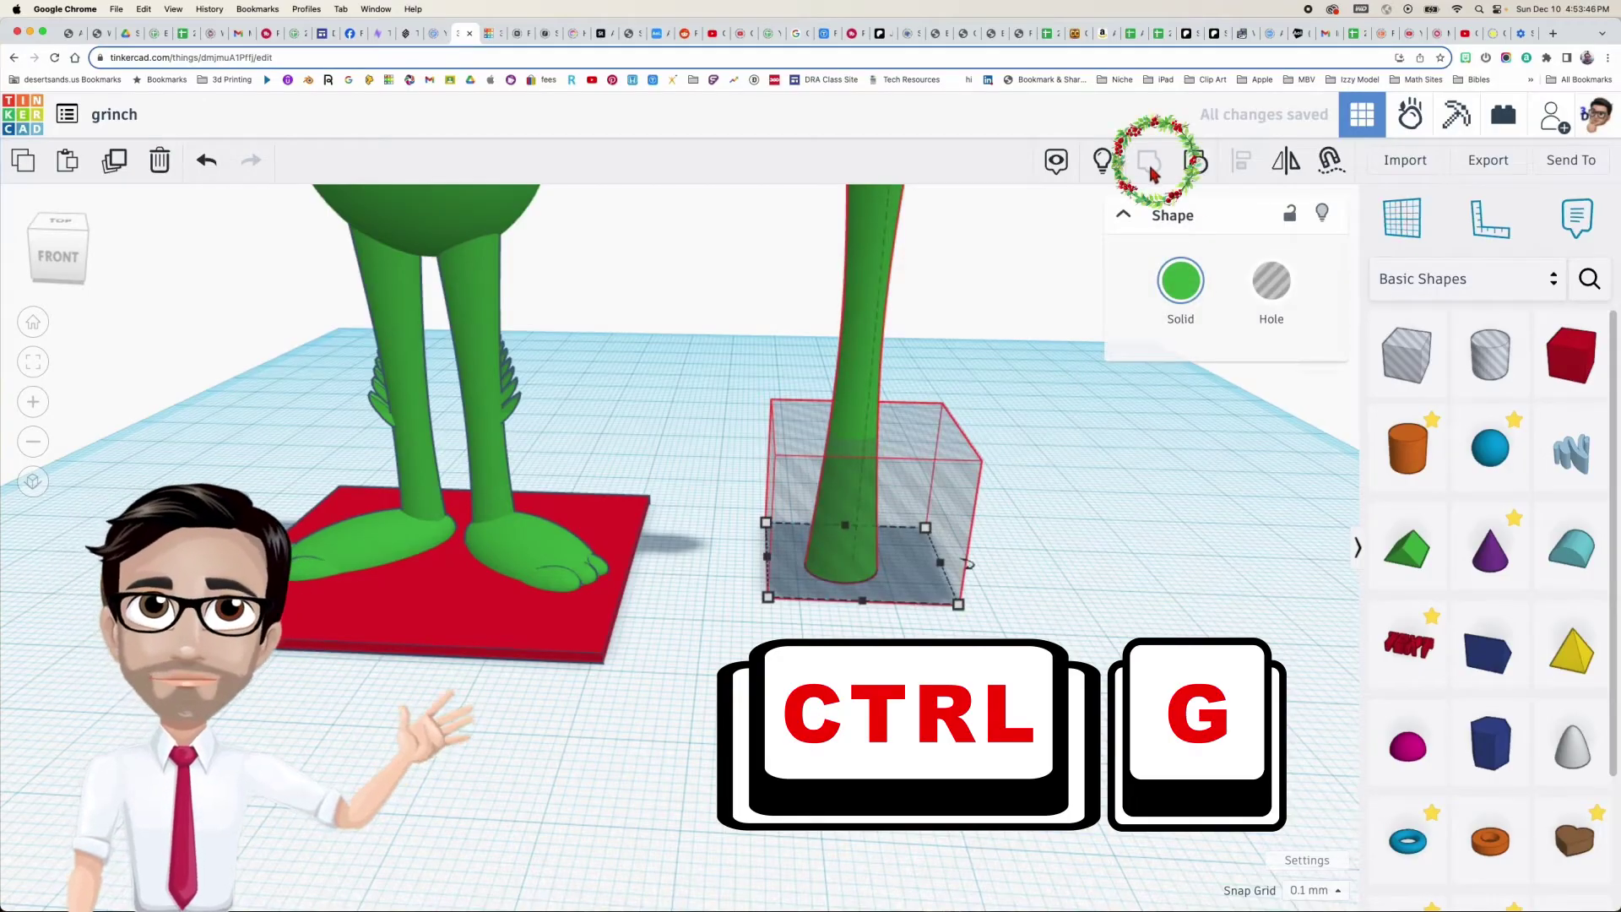
scroll(995, 439, "up", 4)
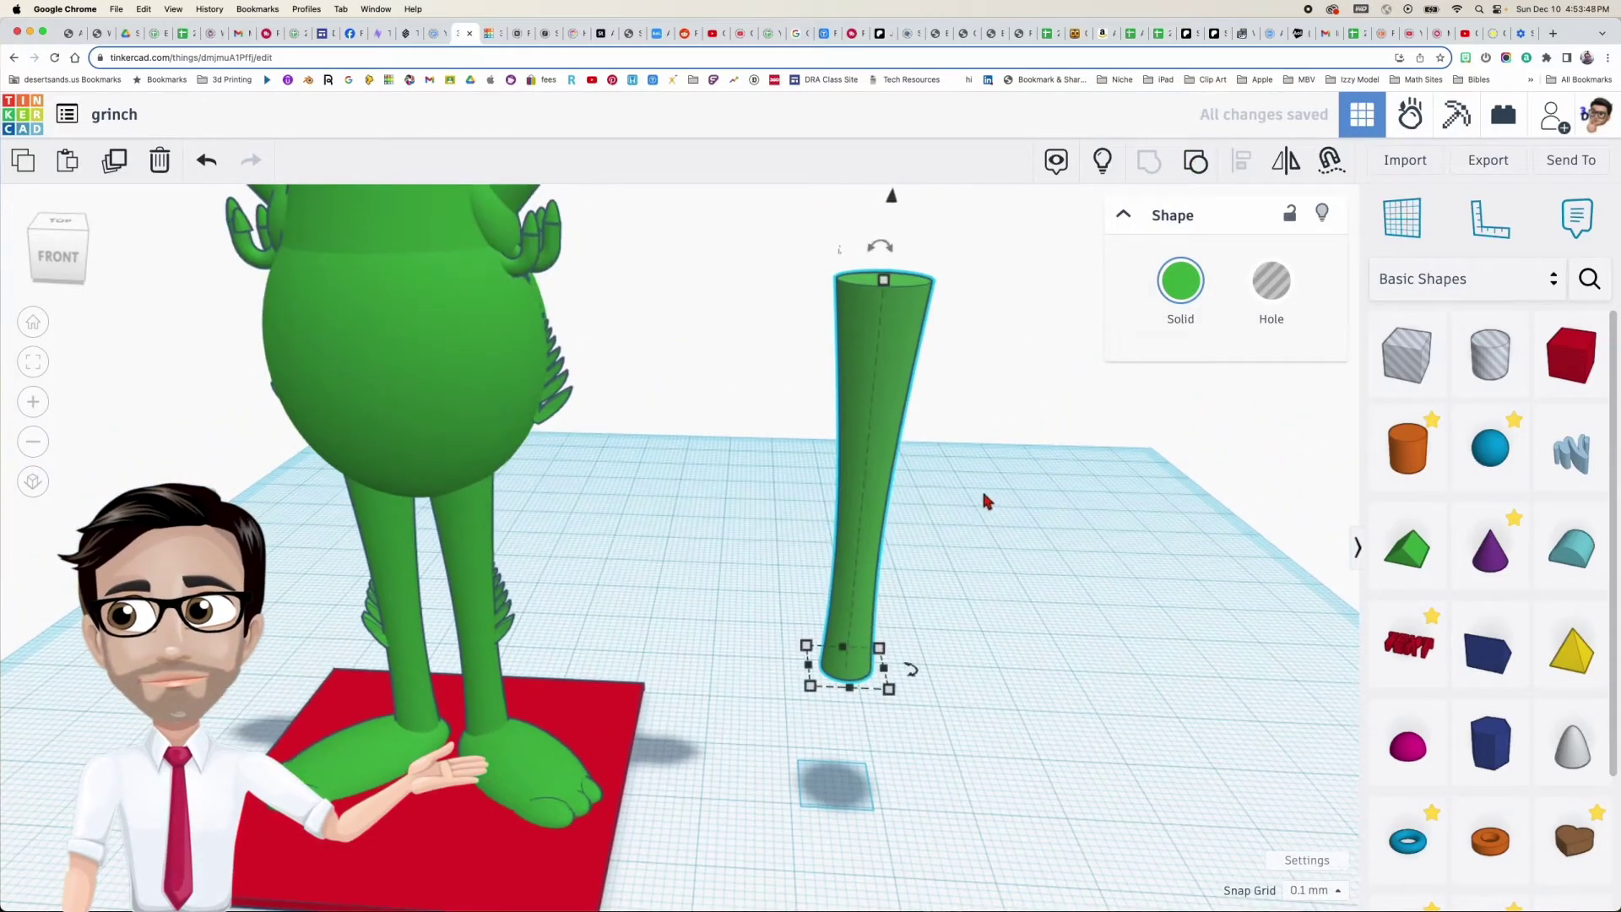
Drop the cut leg shape onto the workplane and reposition it beside the red base
scroll(988, 501, "down", 3)
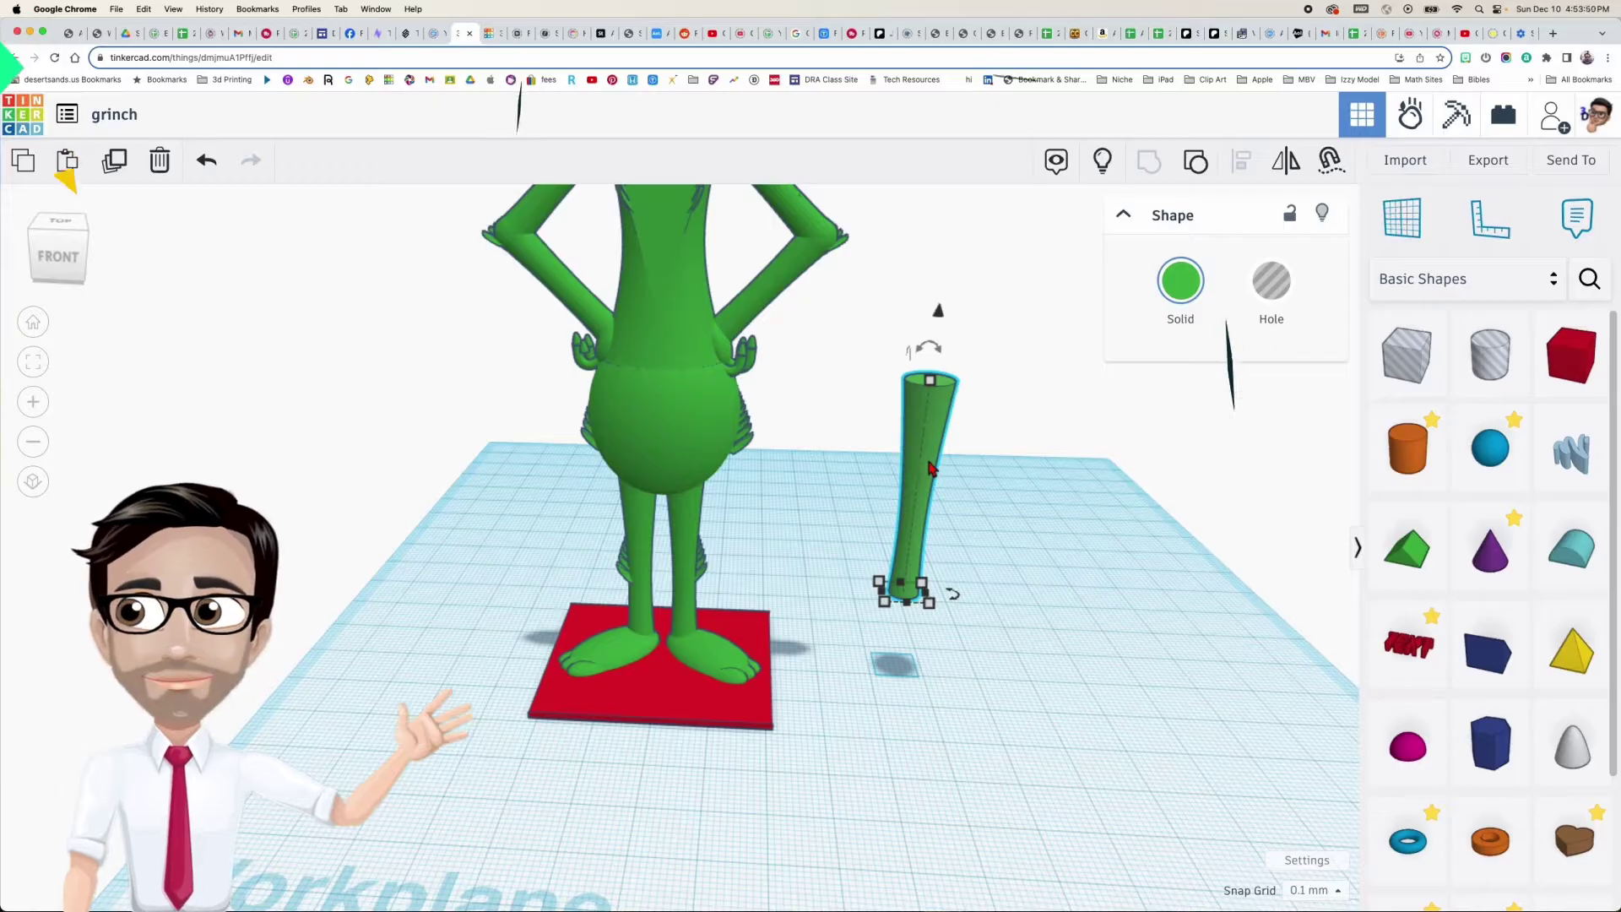
right_click_drag(934, 453, 947, 429)
mouse_move(934, 428)
left_mouse_down()
mouse_move(694, 426)
mouse_move(905, 430)
left_mouse_up()
key("d")
right_click_drag(912, 436, 927, 514)
mouse_move(916, 507)
left_mouse_down()
mouse_move(908, 478)
mouse_move(904, 505)
left_mouse_up()
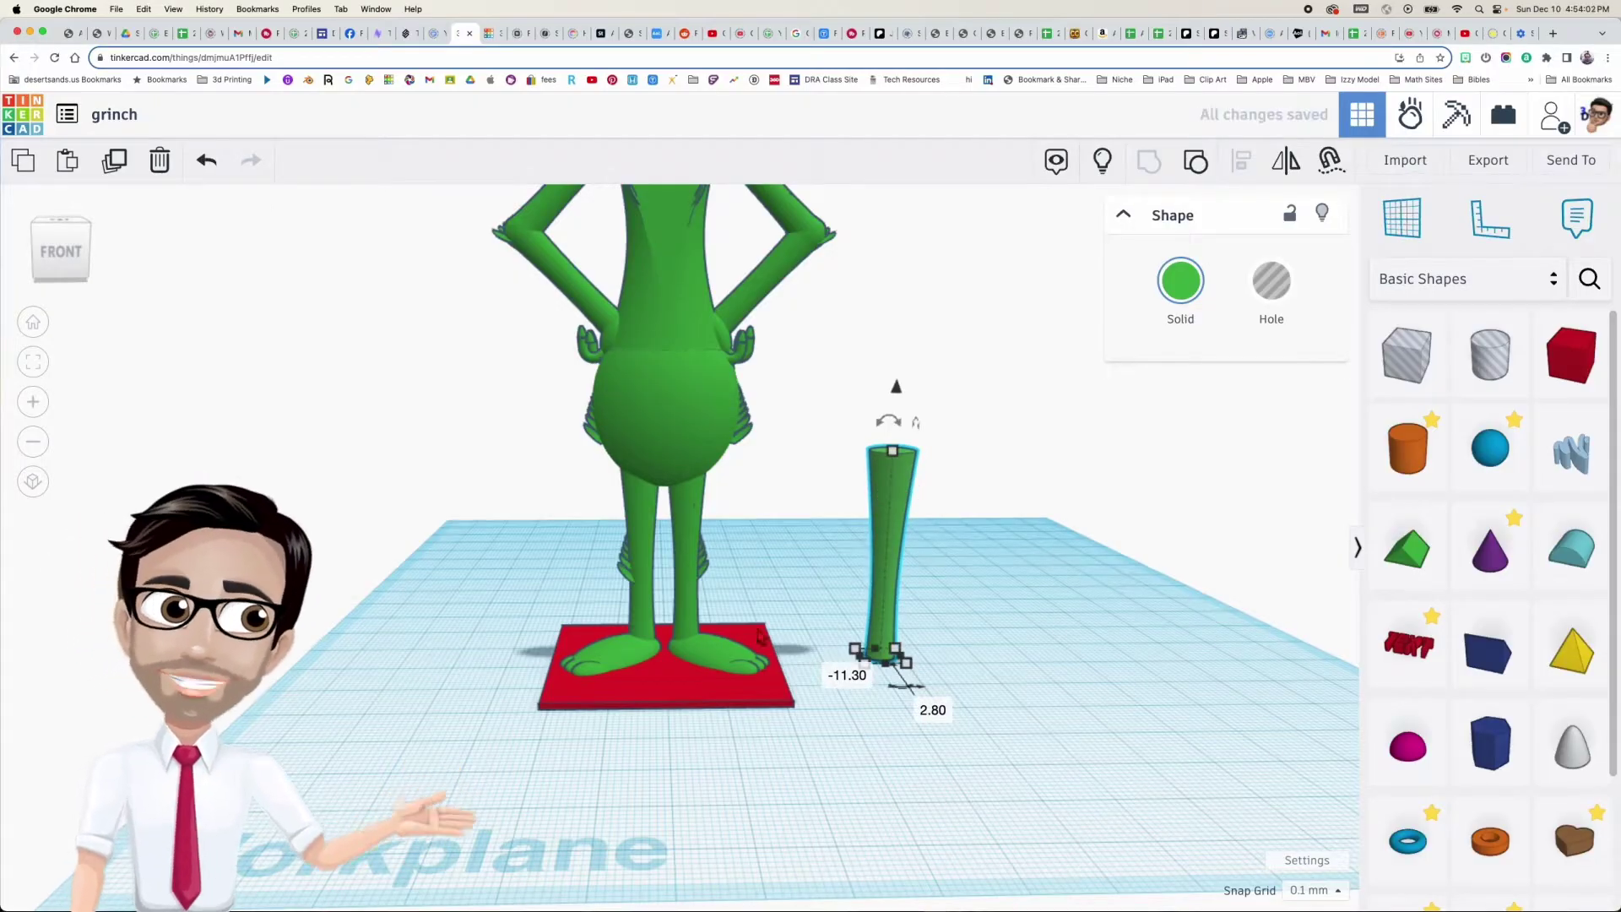
Add a sphere beside the leg shape, color it green and set its steps to 24
left_click(709, 665)
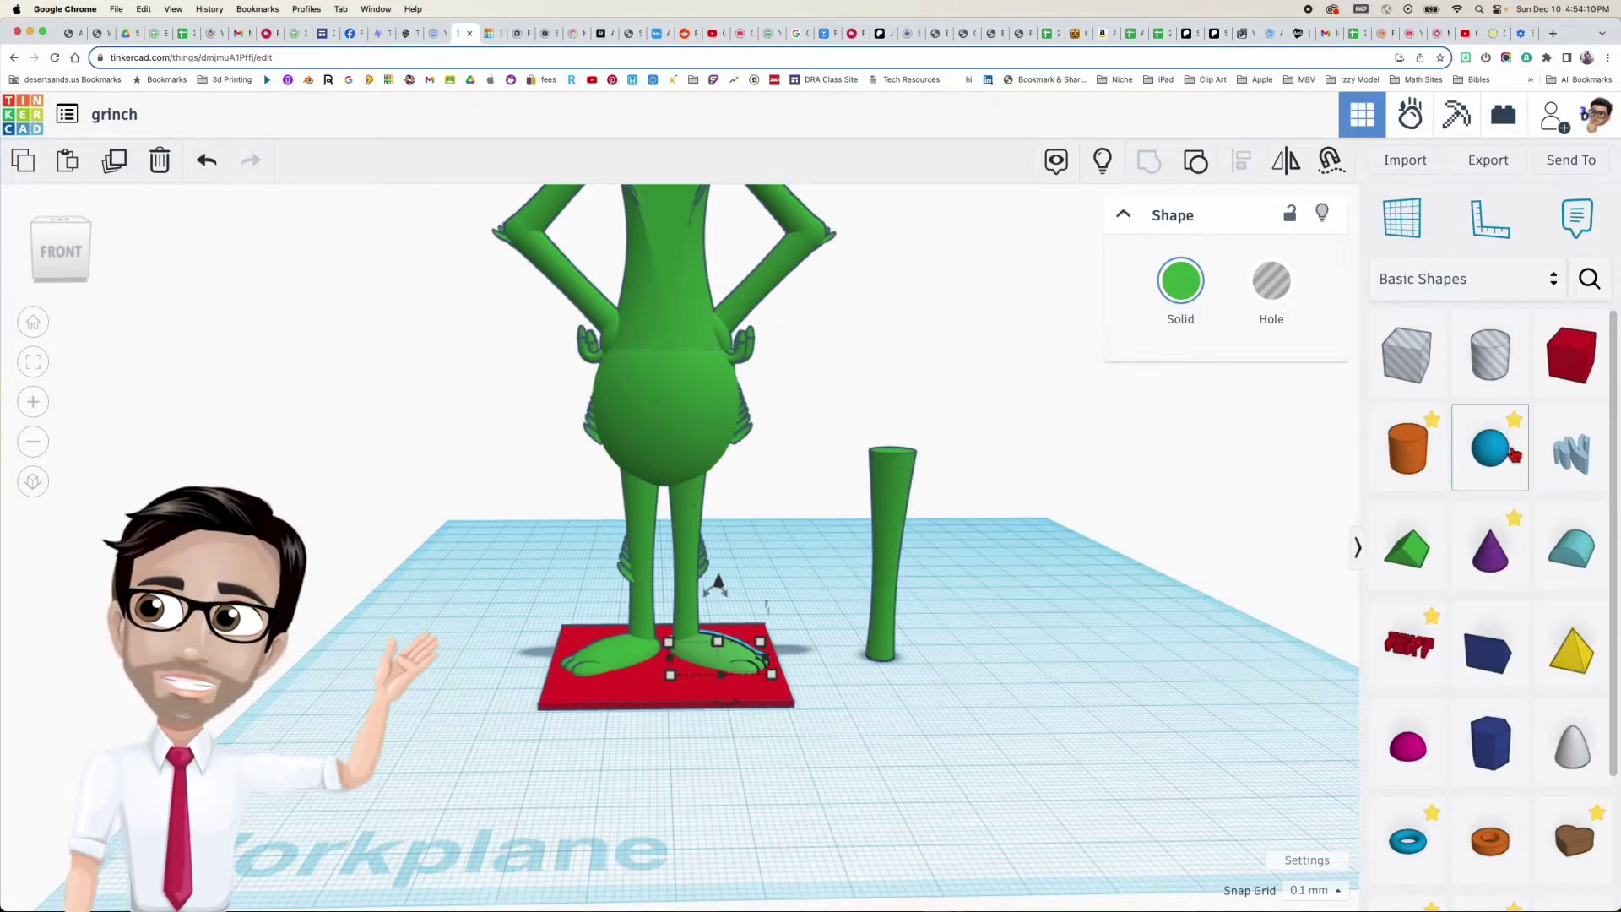
left_click_drag(1495, 445, 971, 694)
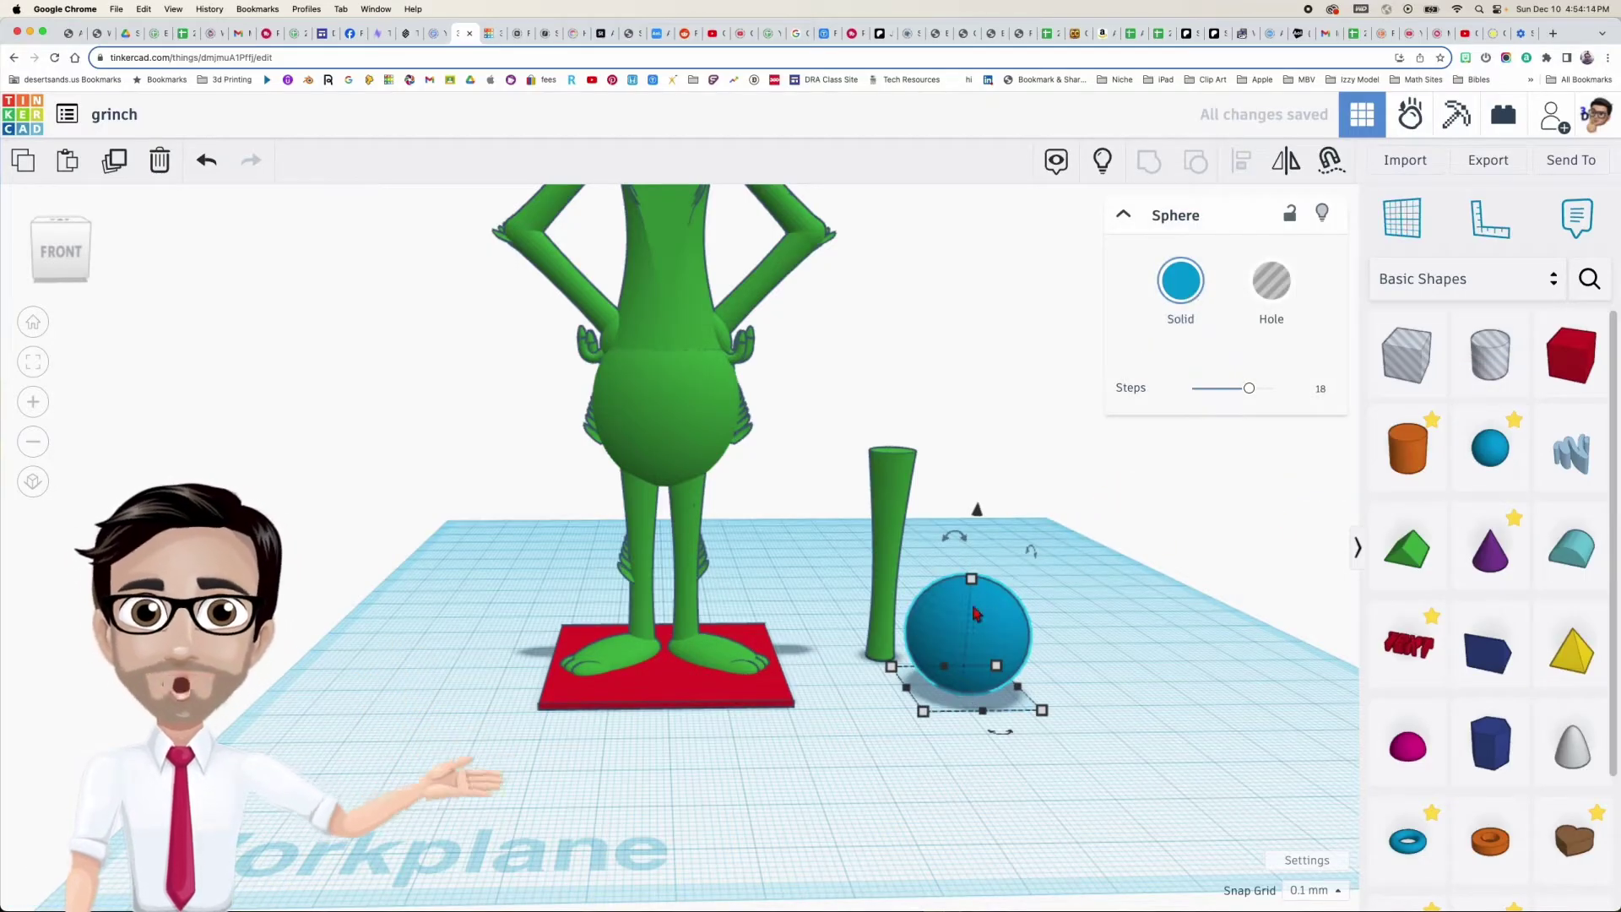
left_click(1182, 299)
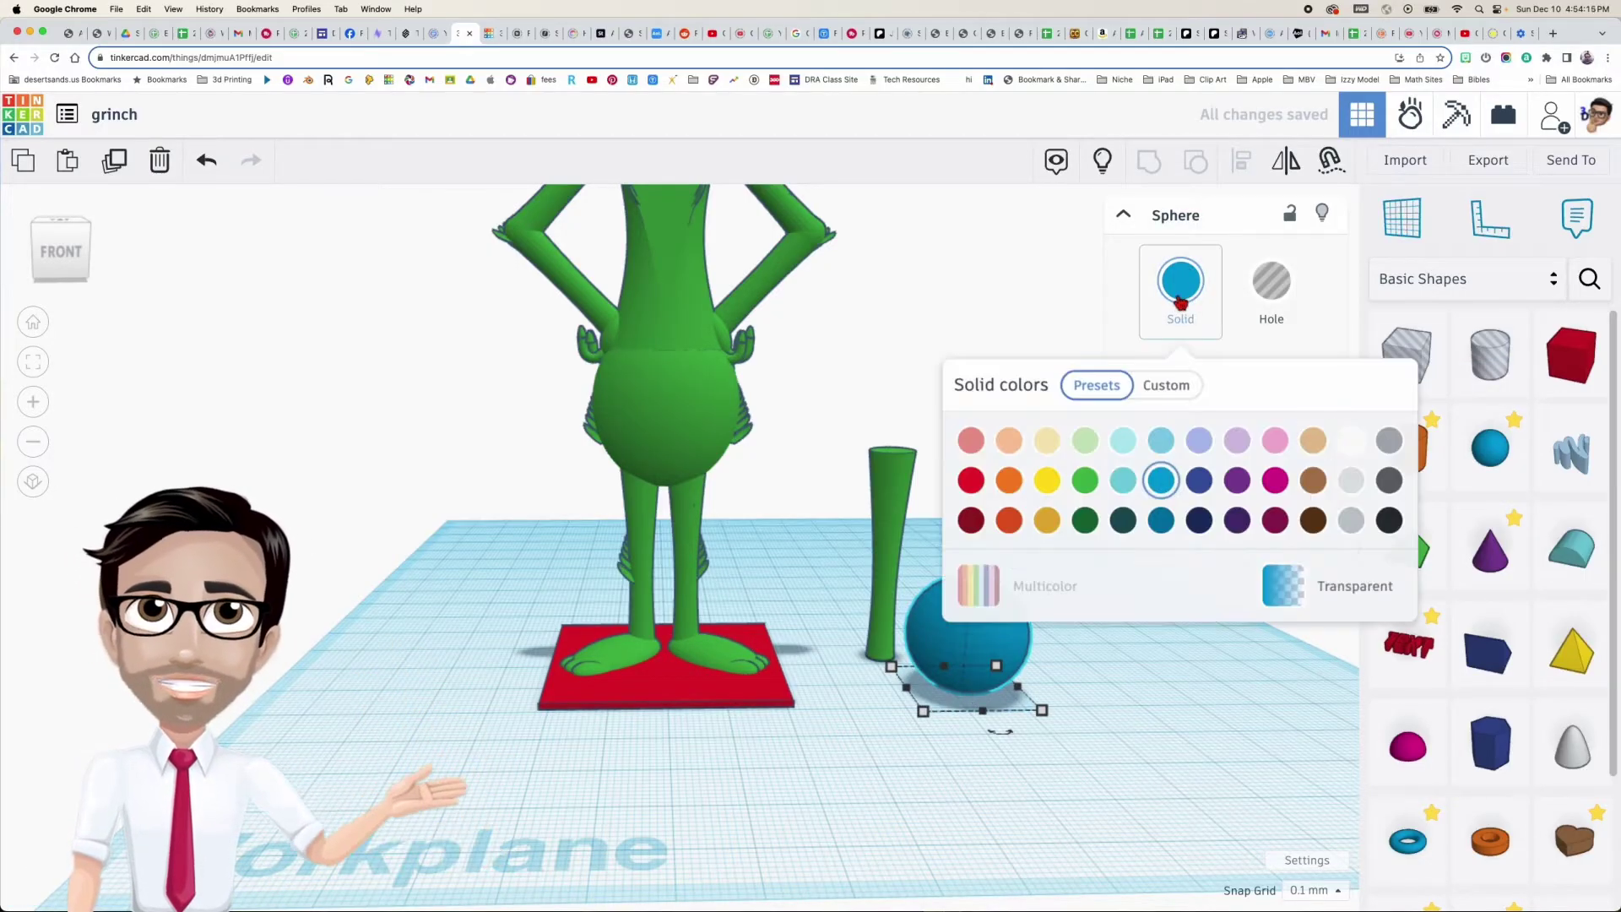
left_click(1089, 481)
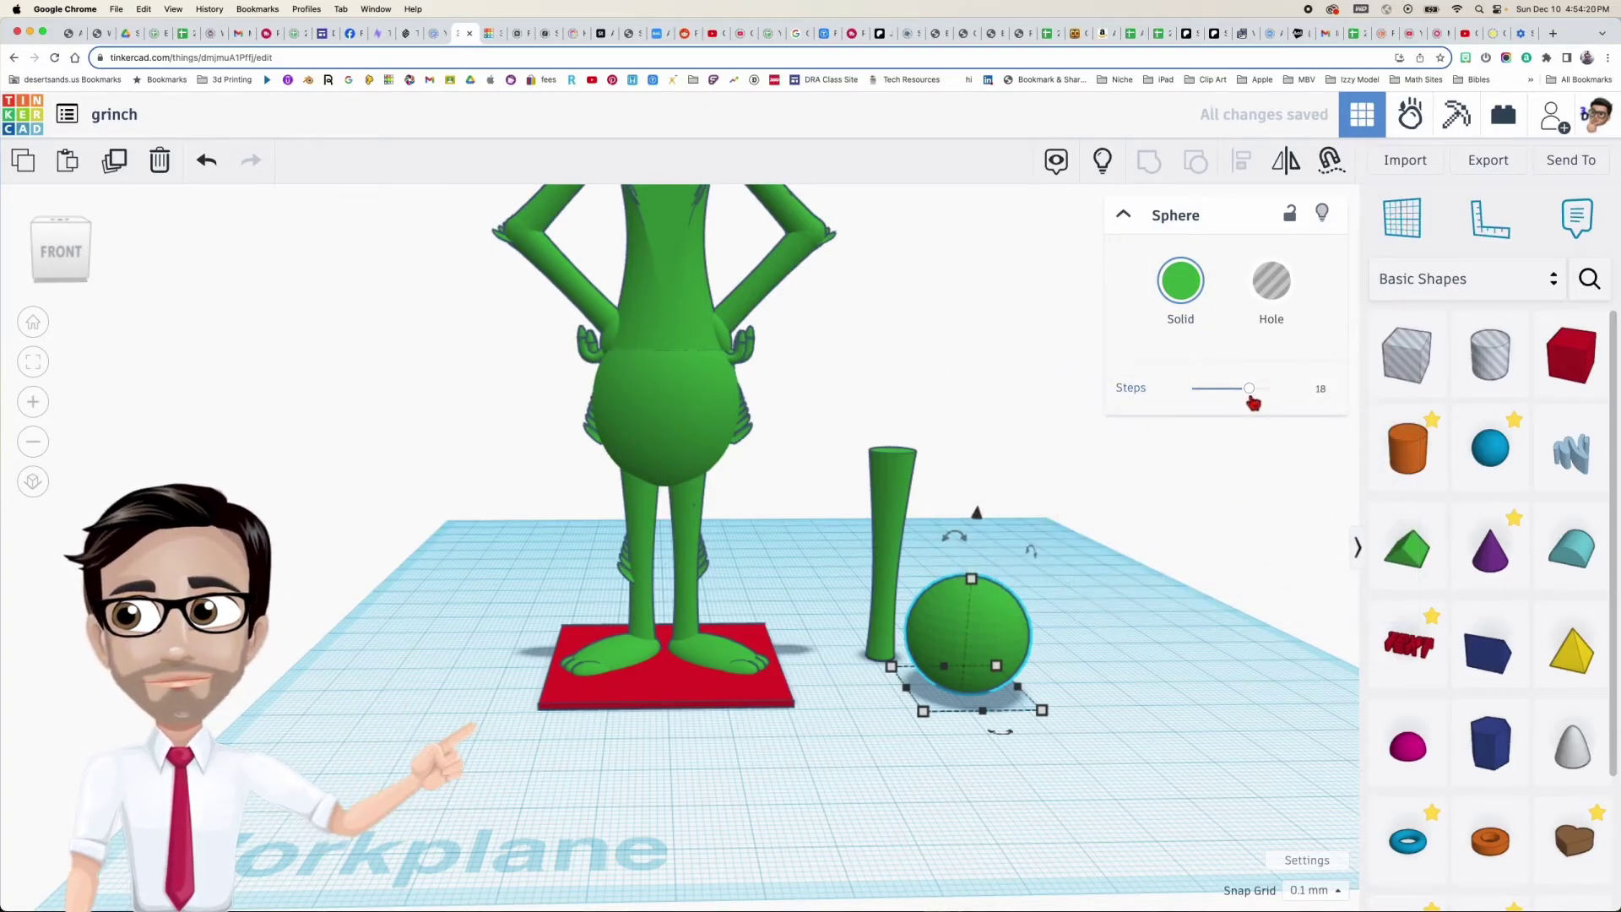
left_click_drag(1251, 390, 1346, 391)
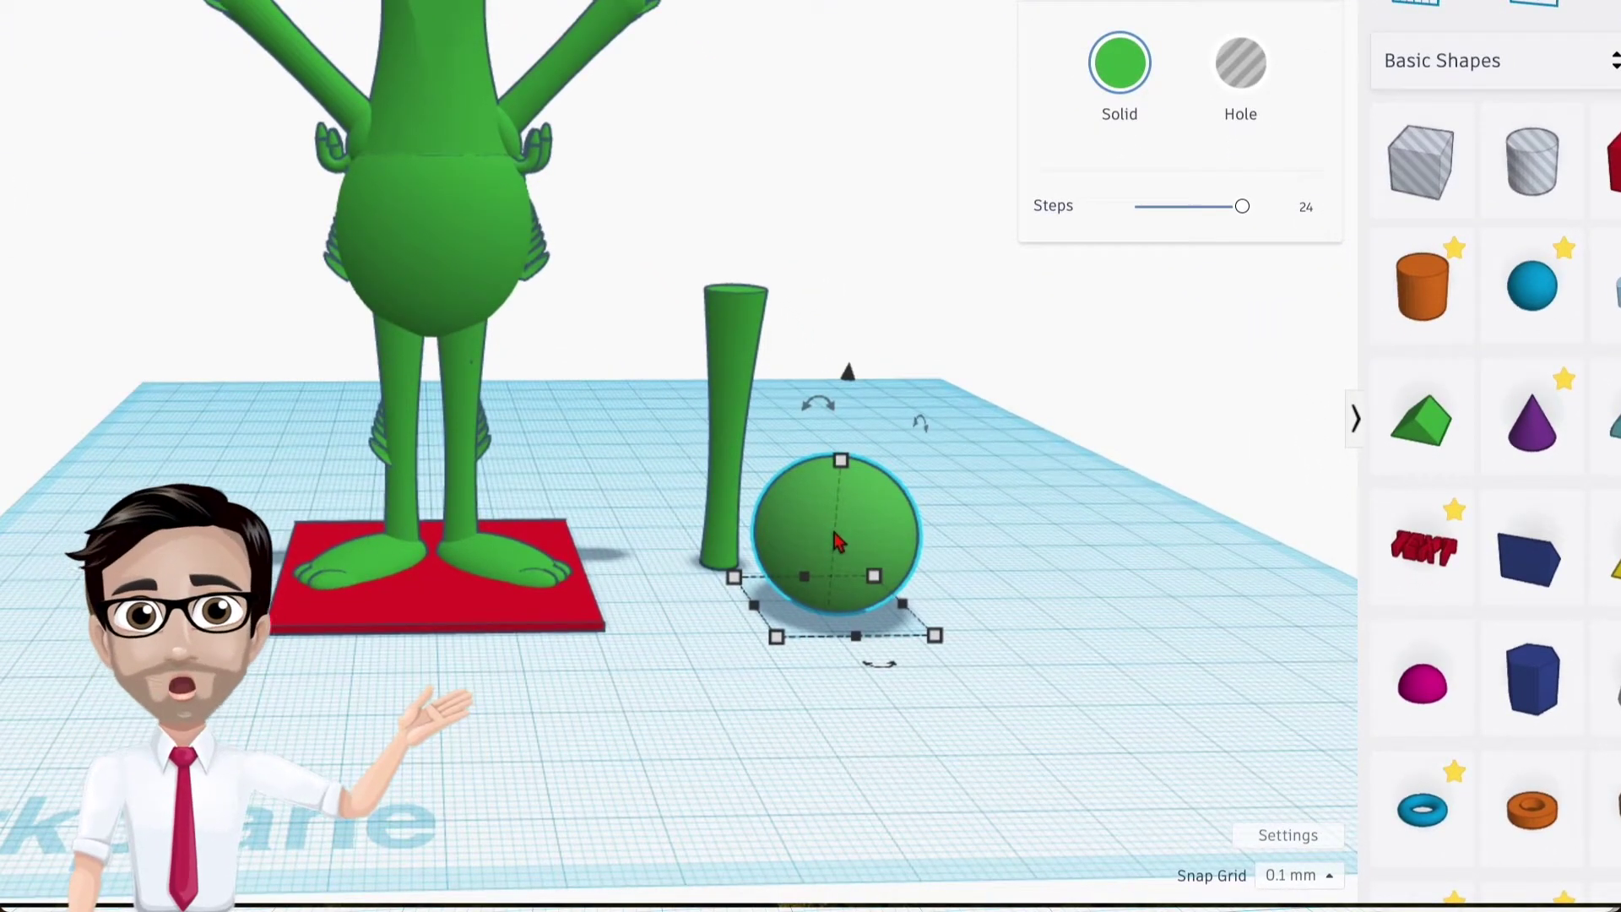
Flatten the green sphere beside the leg by setting its height to 7 mm
left_click(843, 514)
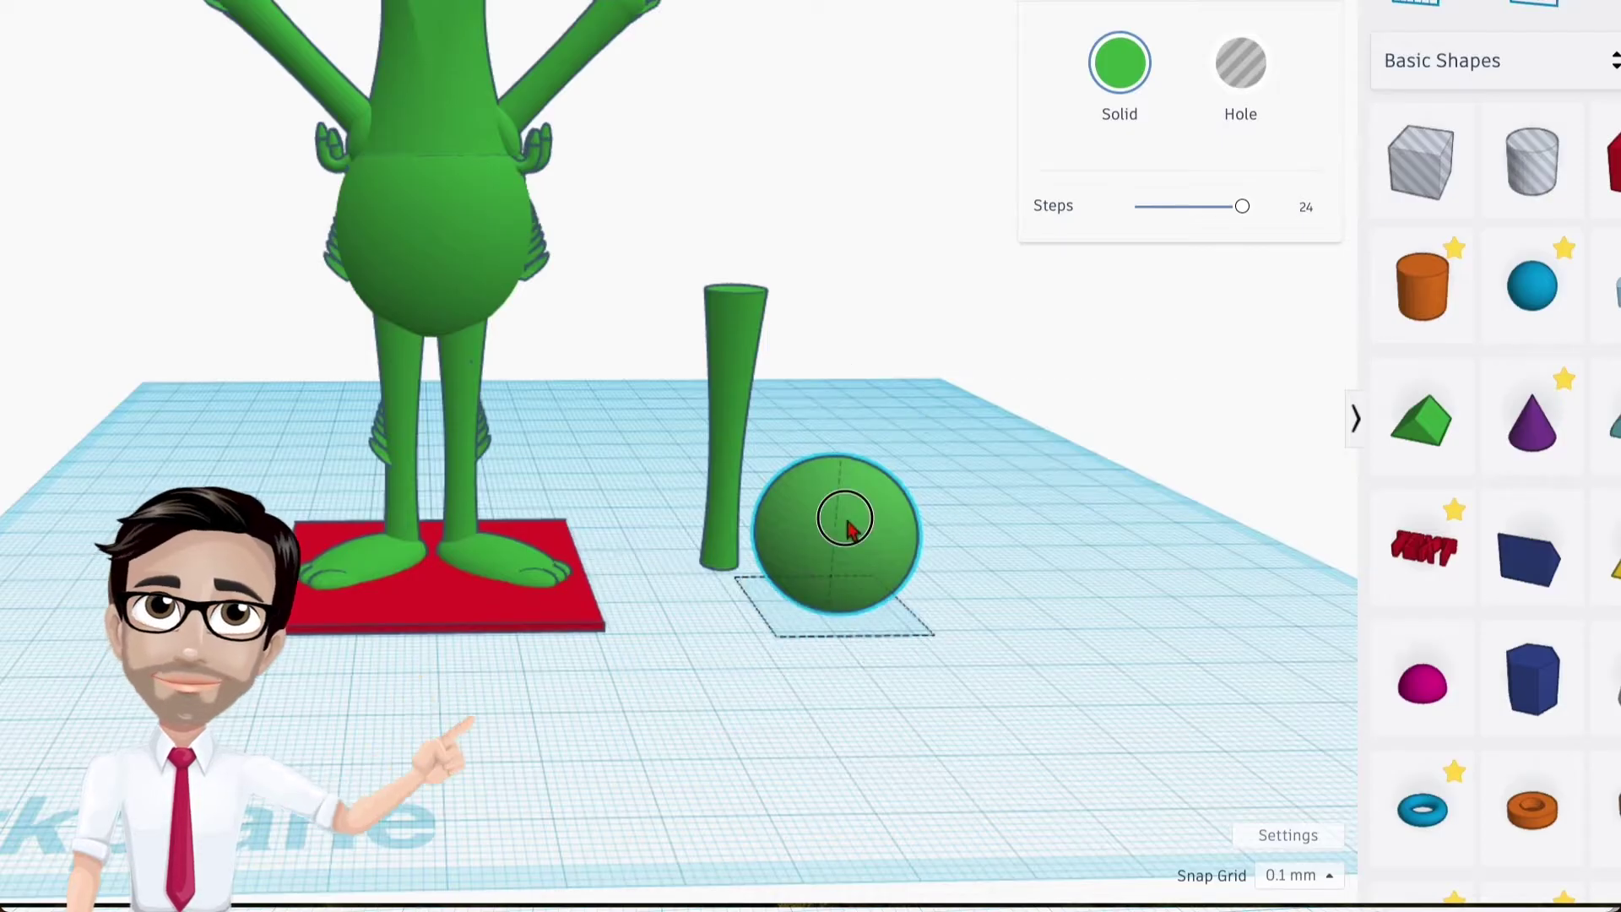
mouse_move(841, 462)
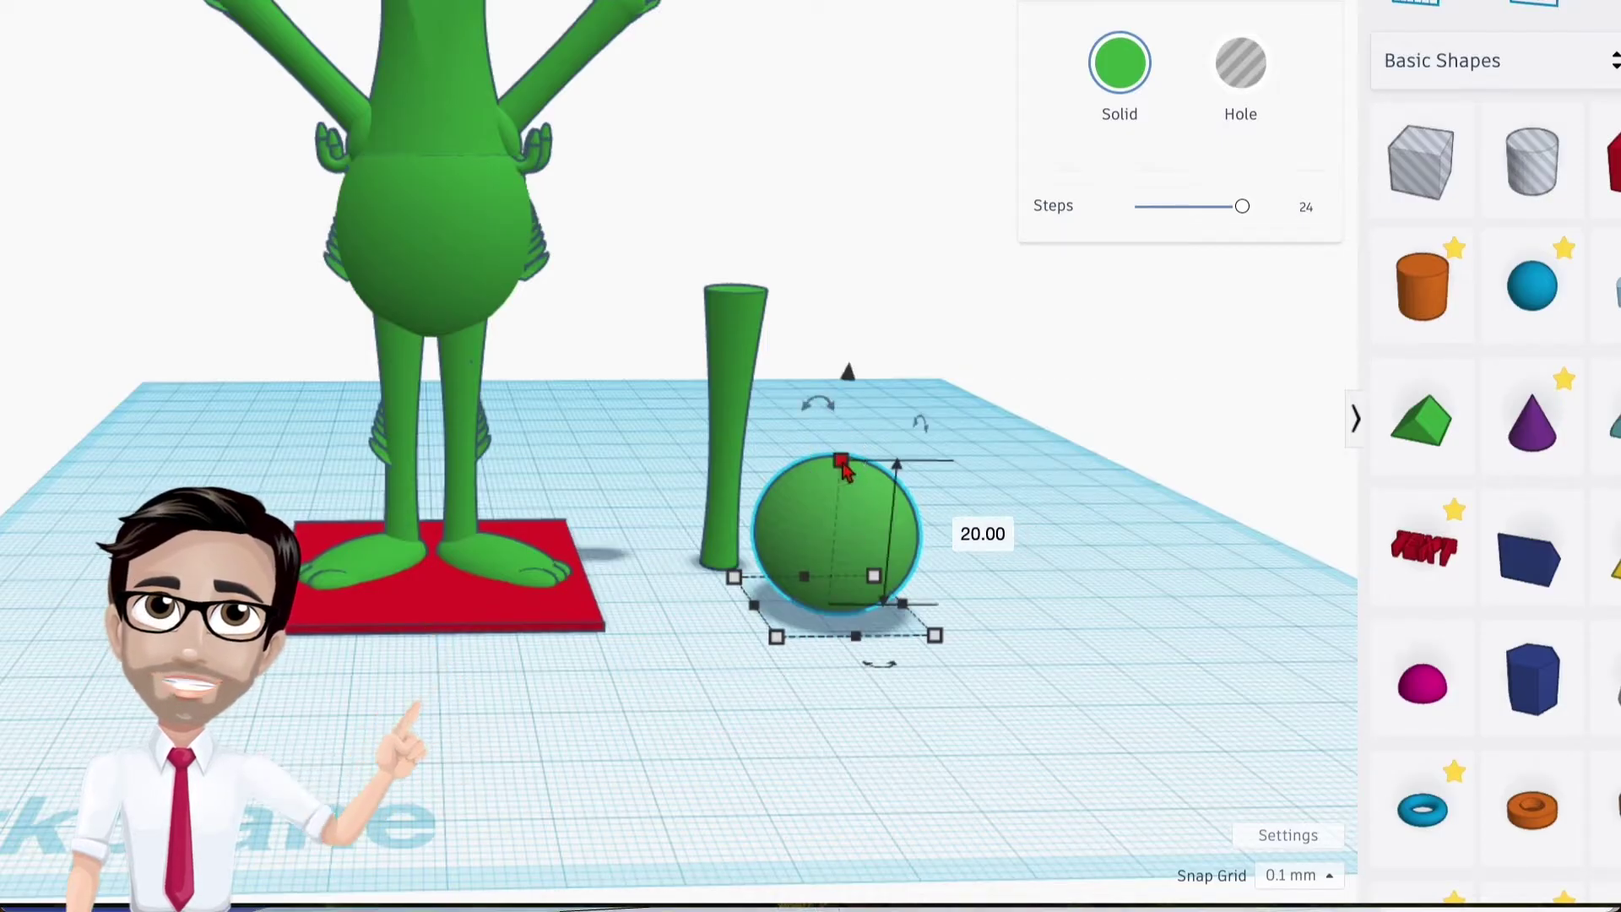
left_click(983, 535)
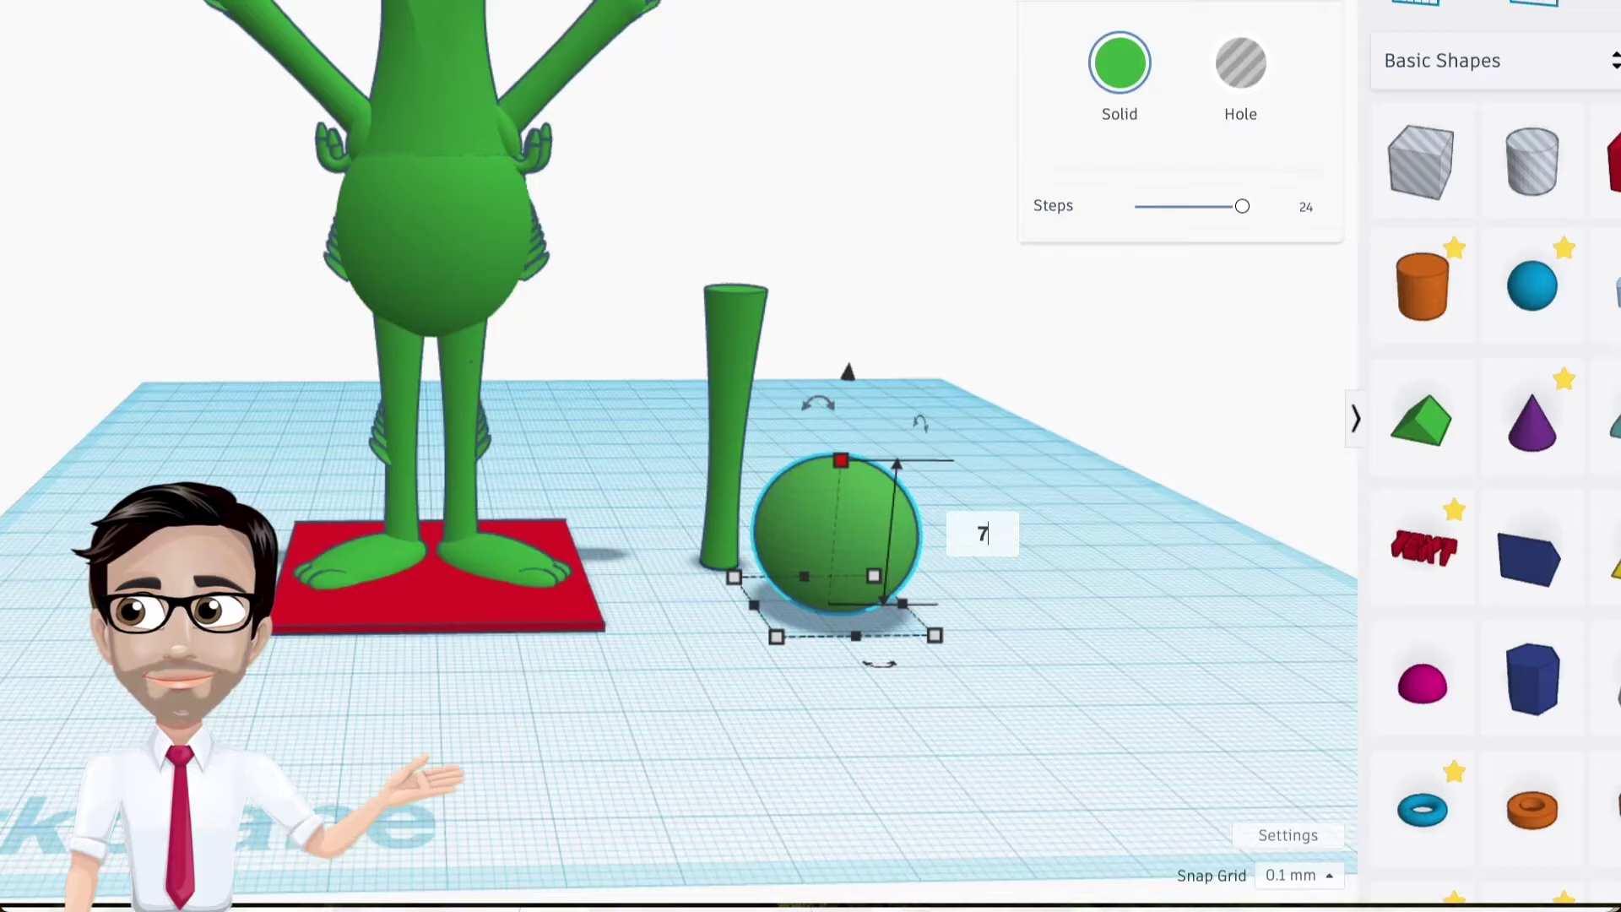
type("7")
key("Return")
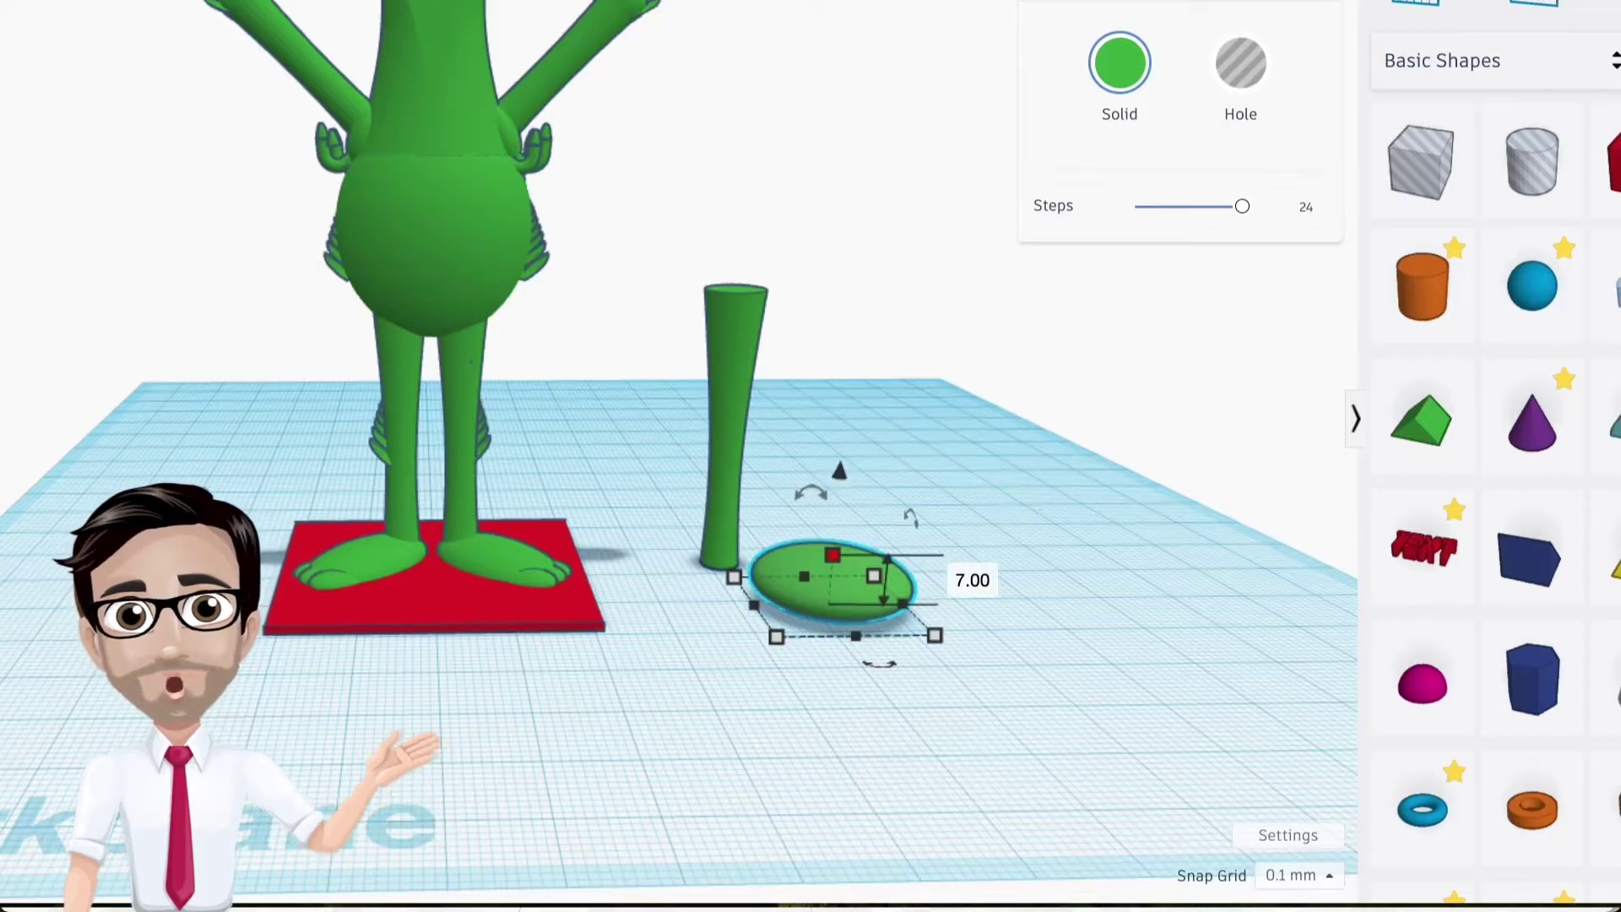
Resize the flattened sphere's footprint to 21 mm long and 11 mm wide
mouse_move(939, 644)
left_click(1029, 603)
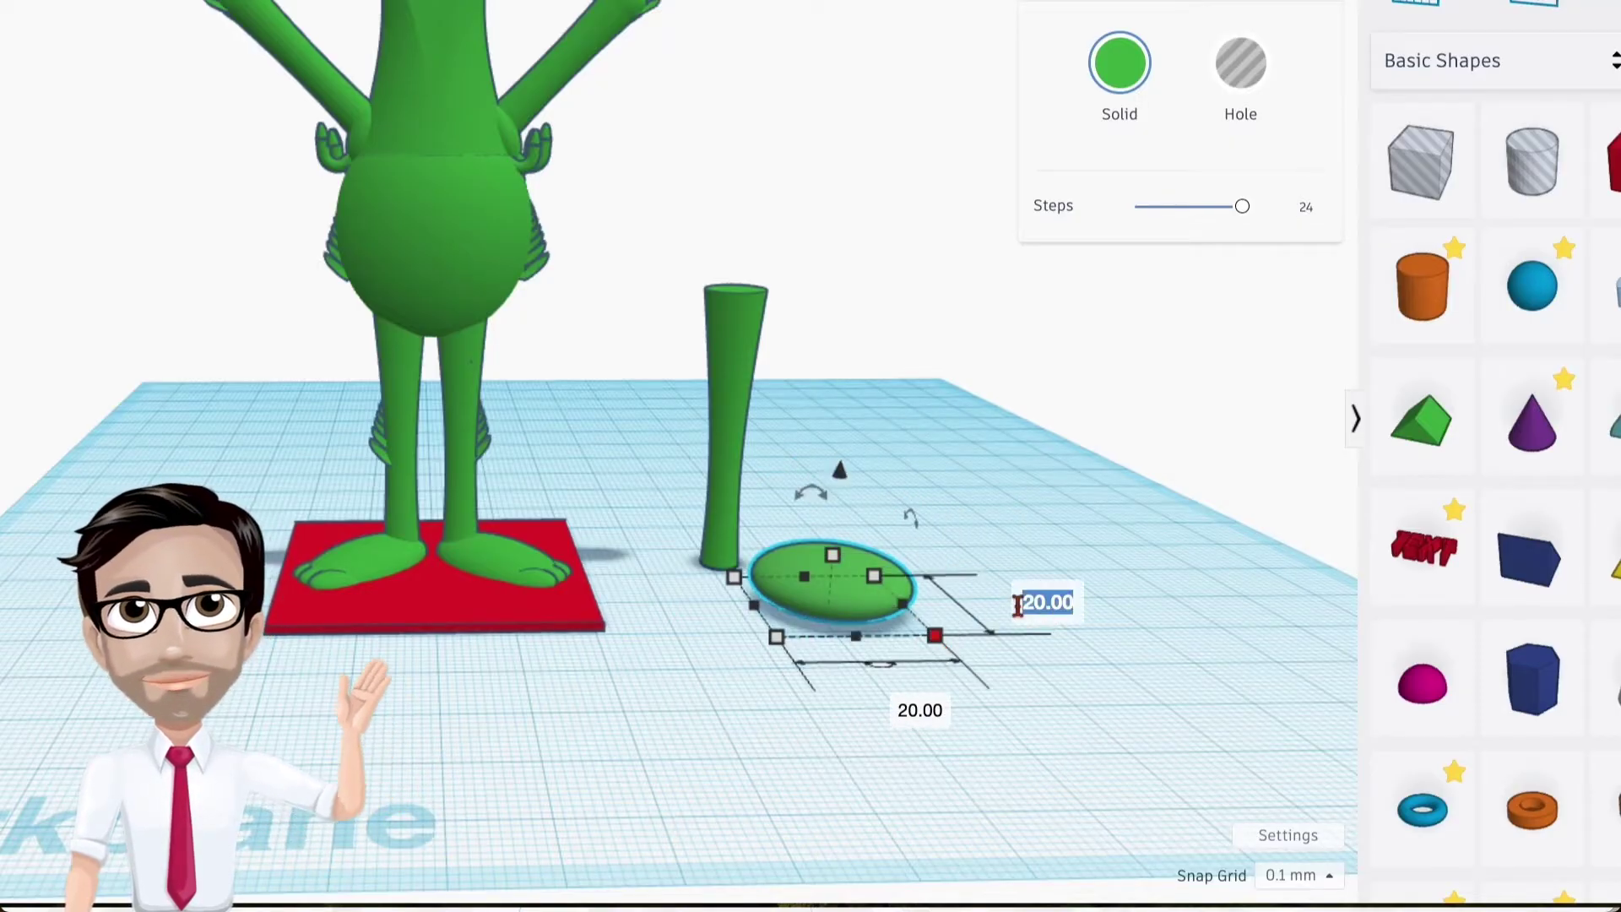
type("11")
key("Return")
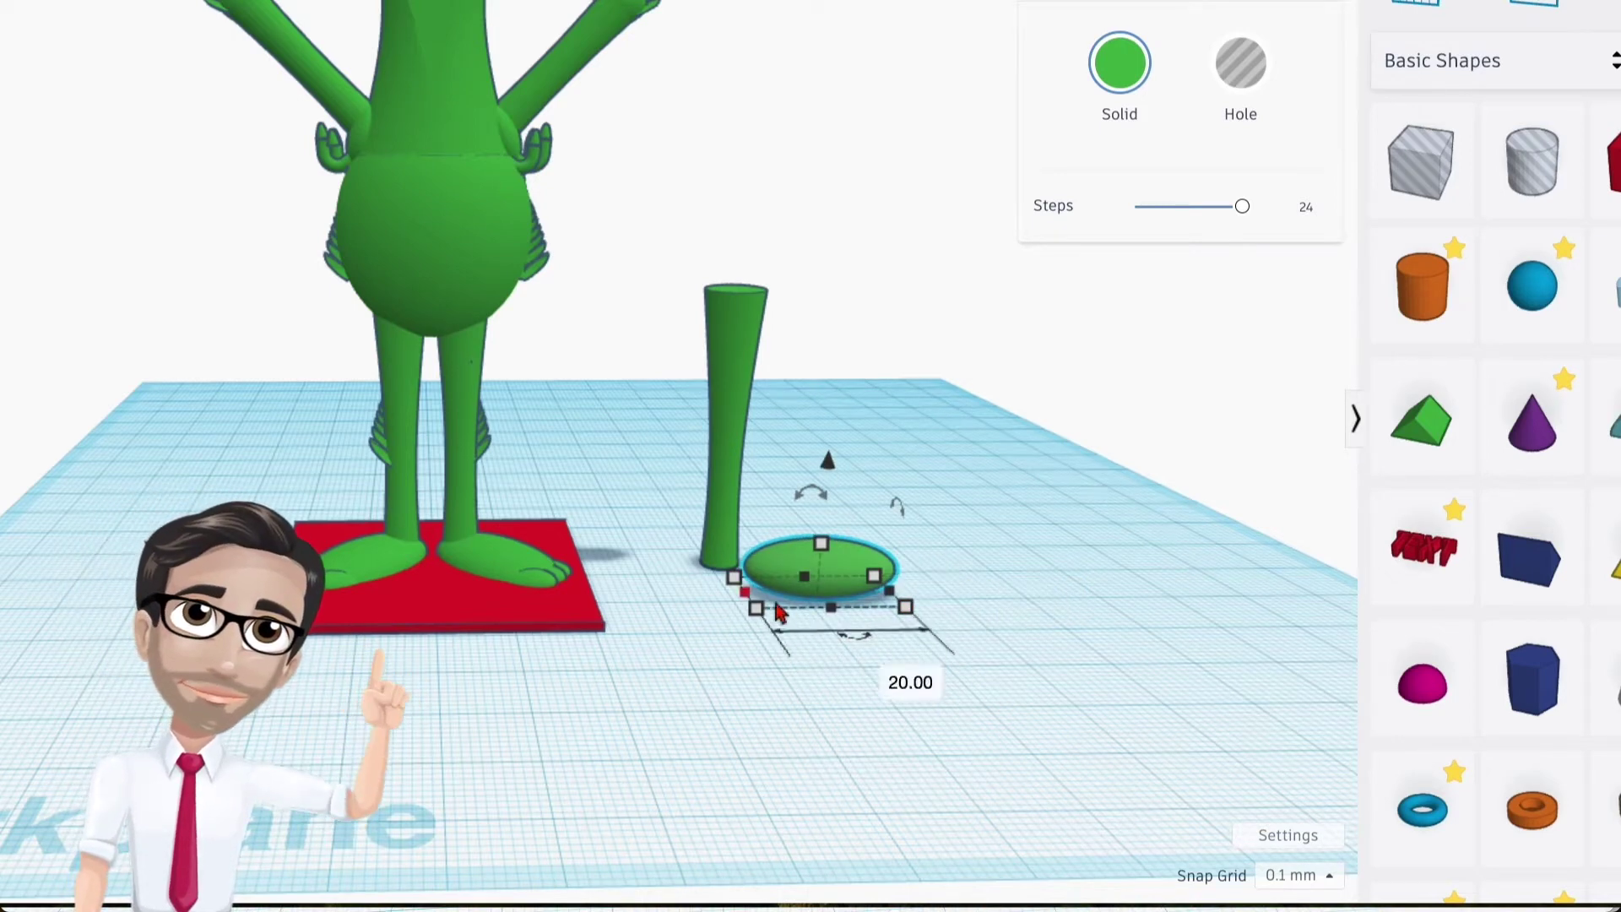
left_click(900, 673)
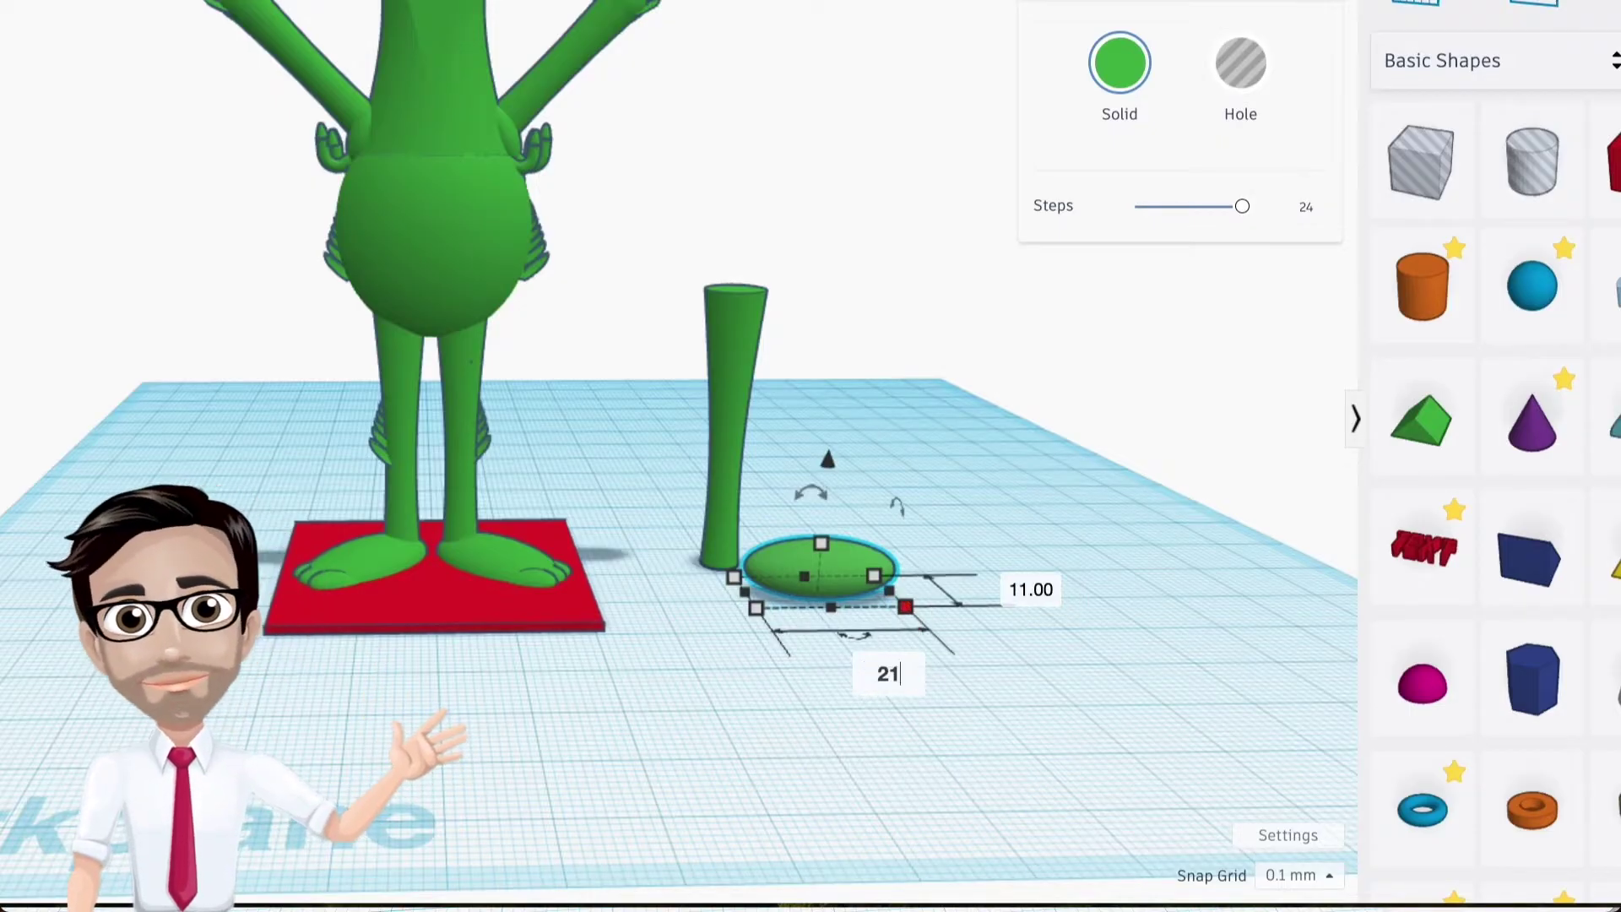
key("Return")
Move the ellipsoid in front of the leg and tilt it 10° so its toe end slopes down
right_click_drag(858, 698, 818, 706)
left_click_drag(832, 592, 851, 622)
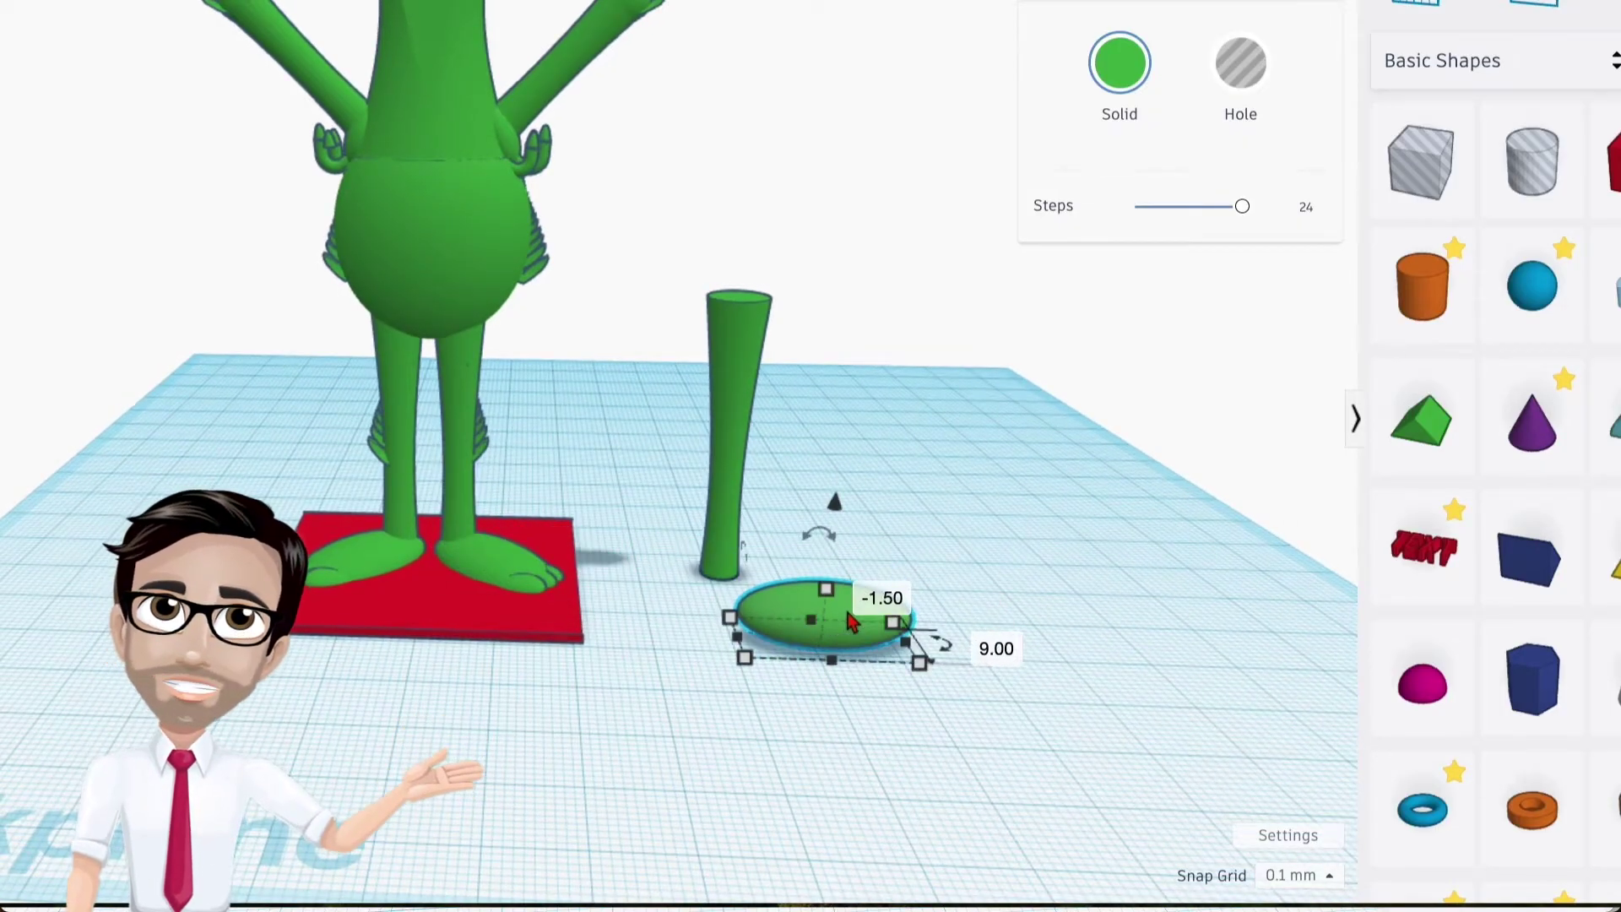
right_click_drag(872, 635, 879, 604)
mouse_move(836, 547)
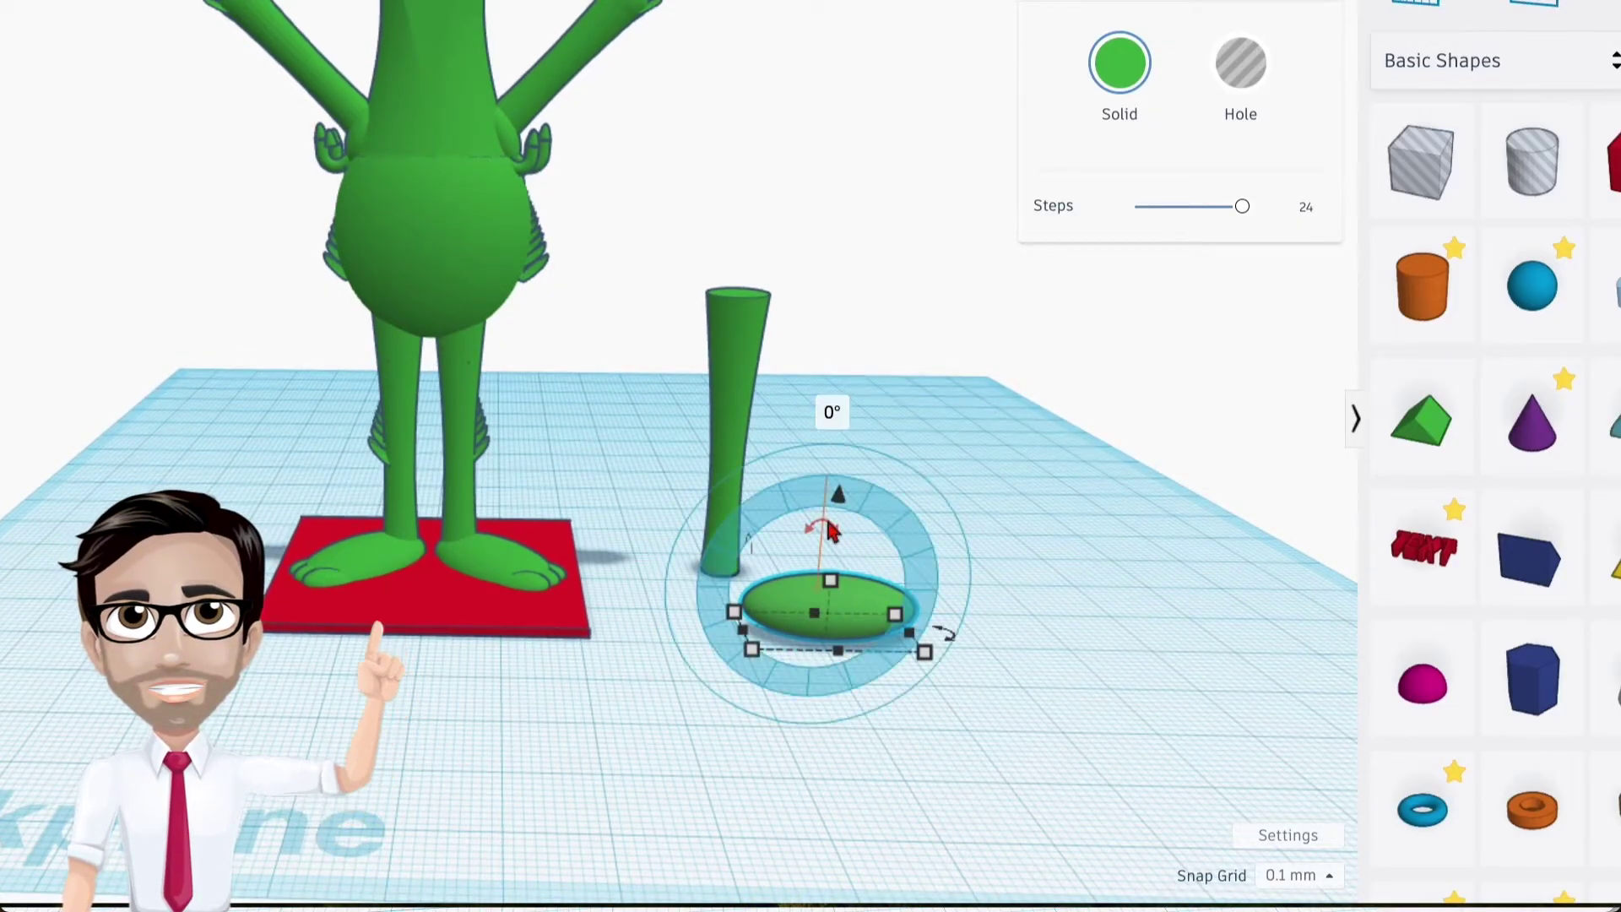
left_click_drag(830, 531, 863, 440)
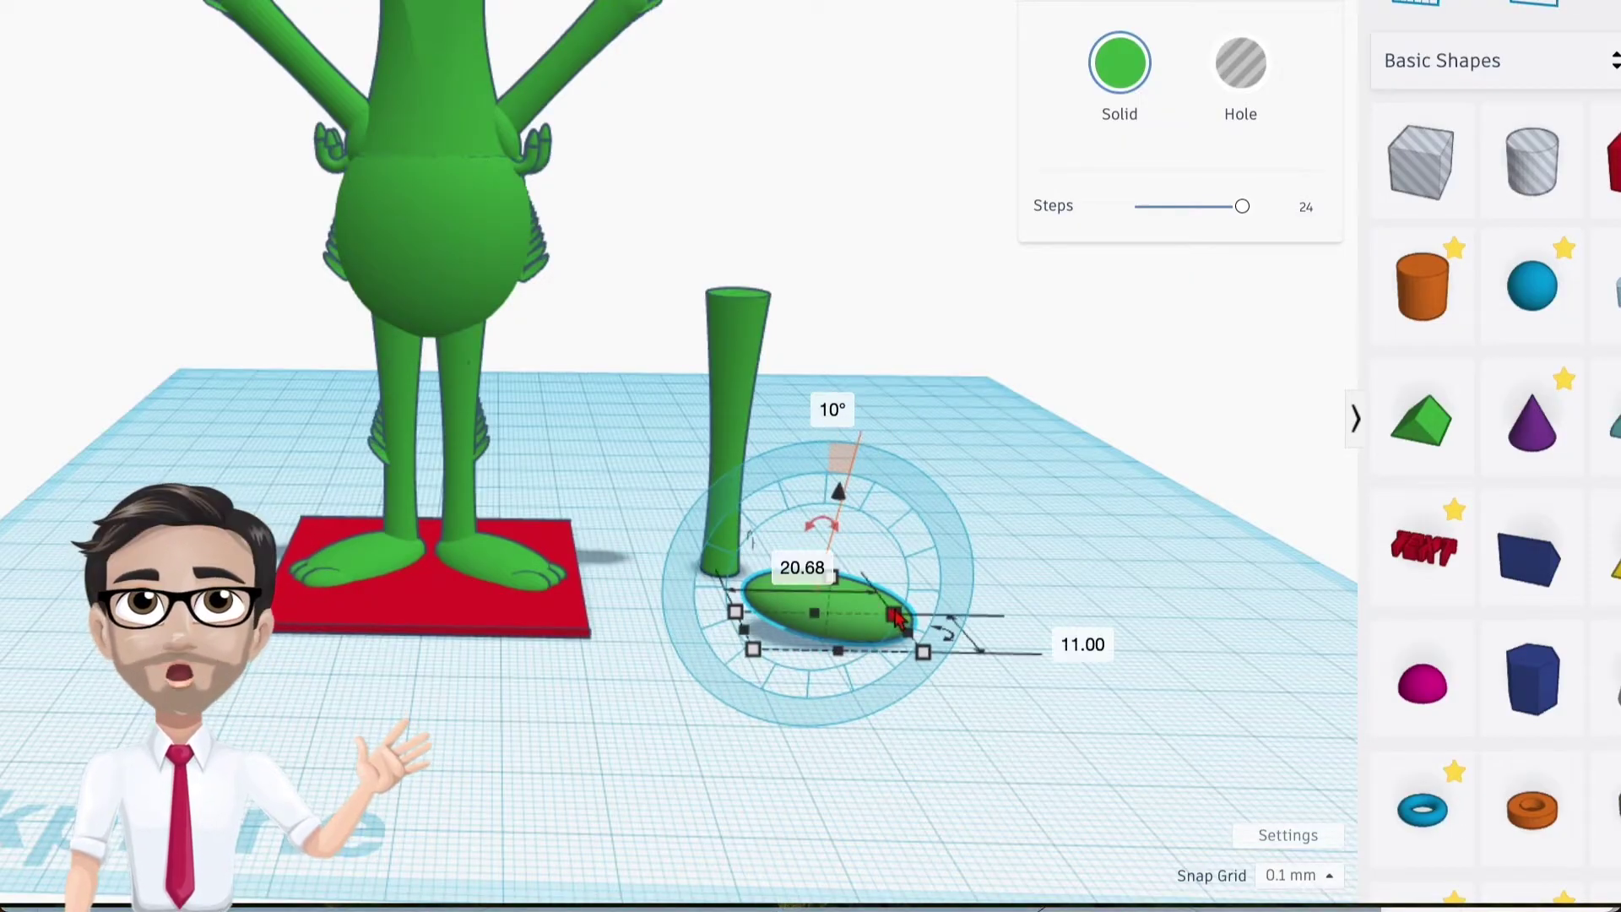
Turn the tilted ellipsoid about the vertical axis so it points diagonally outward, and reposition it near the leg
right_click_drag(897, 619, 857, 754)
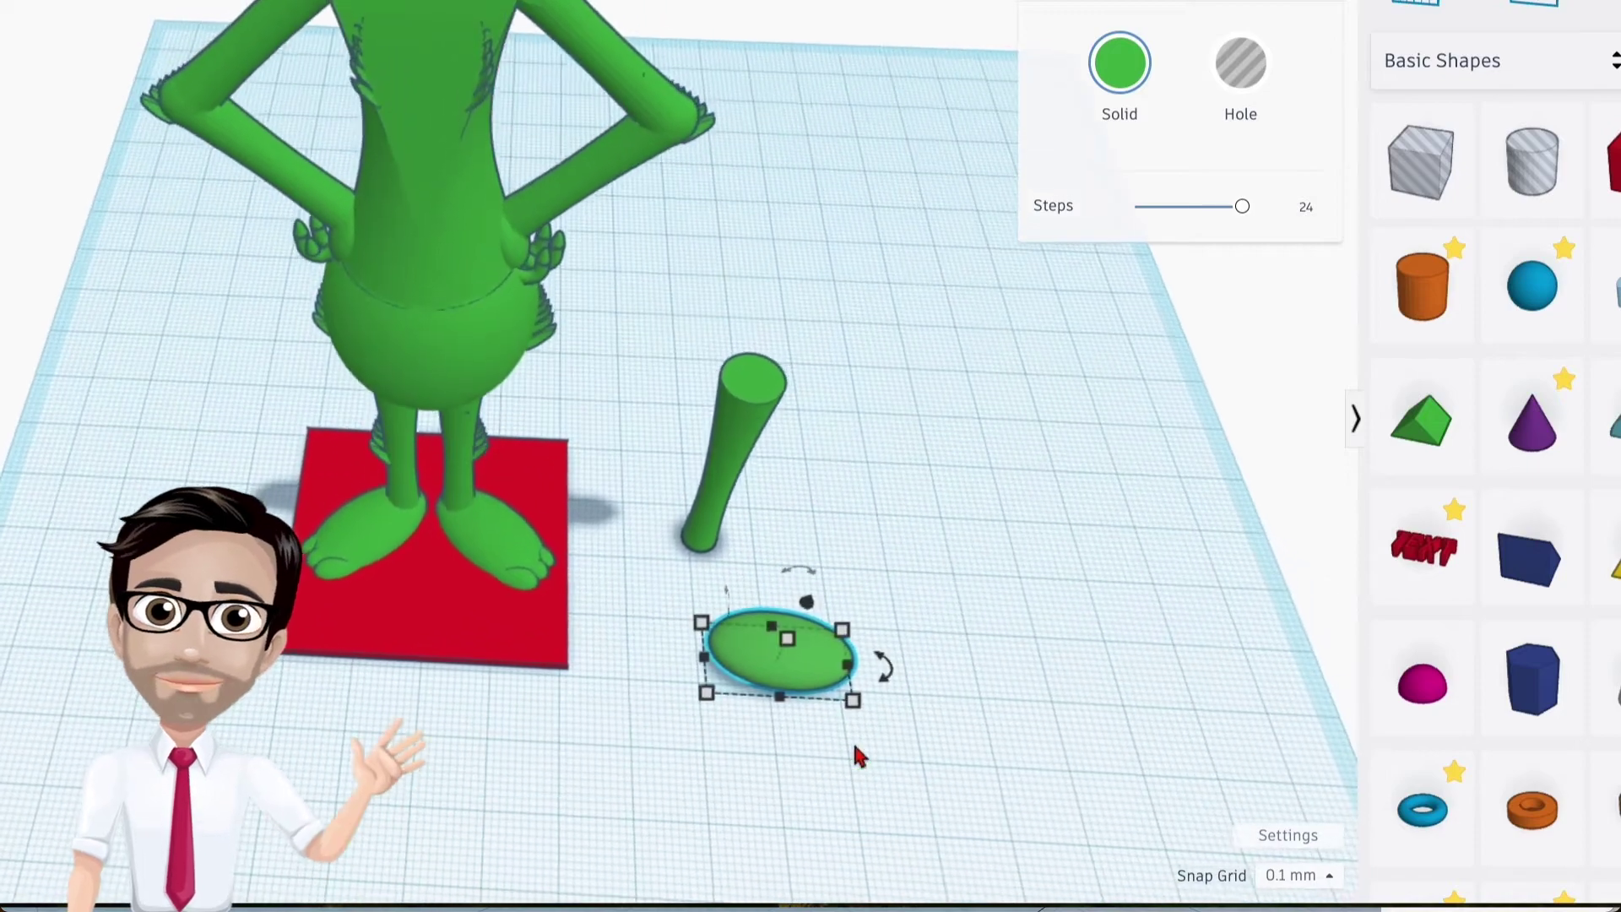
left_click_drag(883, 669, 874, 760)
mouse_move(777, 654)
left_mouse_down()
mouse_move(634, 623)
mouse_move(498, 532)
mouse_move(800, 647)
left_mouse_up()
scroll(675, 641, "up", 1)
right_click_drag(683, 659, 728, 658)
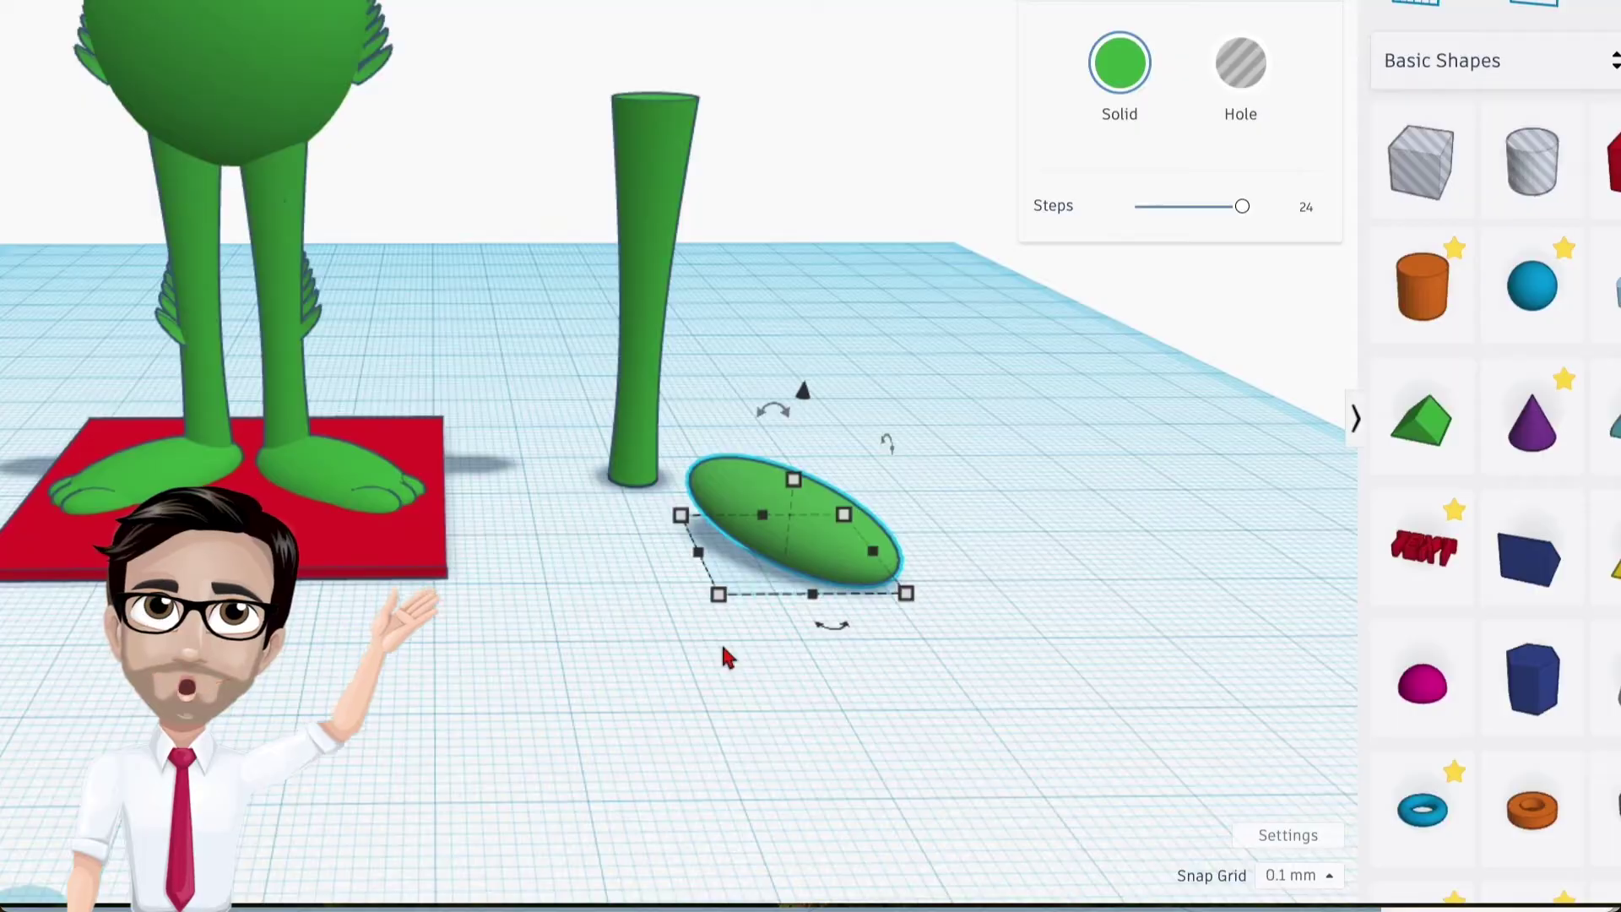
Lower the tilted ellipsoid about 3.4 mm so its underside sinks below the workplane
right_click_drag(837, 500, 847, 478)
left_click_drag(811, 342, 806, 376)
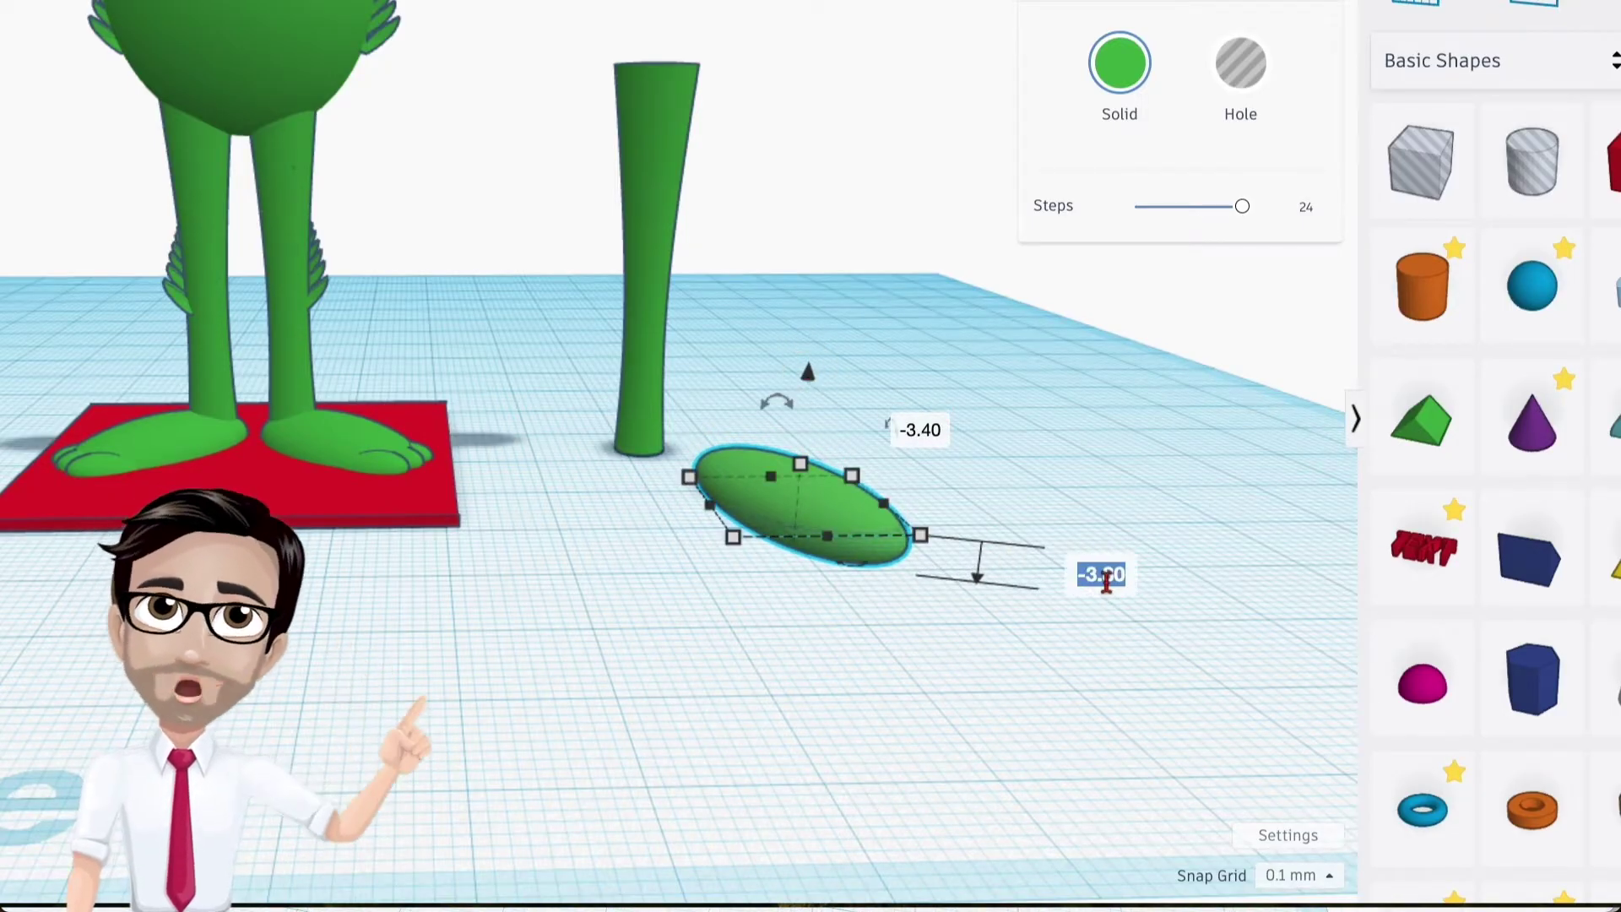
right_click_drag(992, 596, 779, 516)
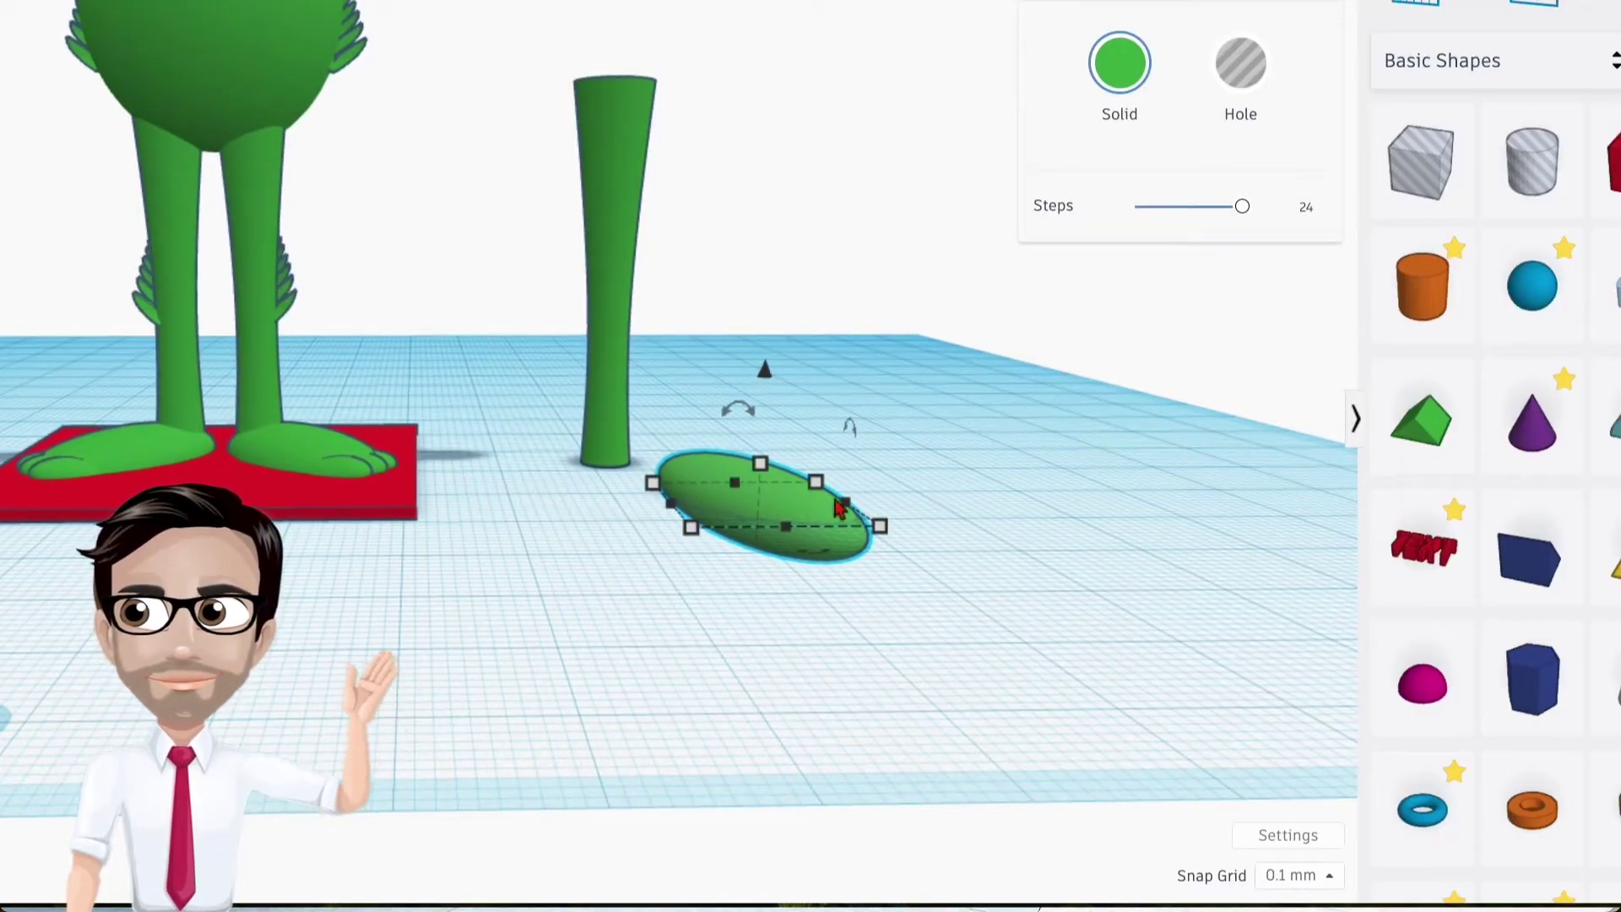
mouse_move(843, 502)
mouse_move(898, 506)
right_mouse_down()
mouse_move(880, 471)
mouse_move(878, 505)
right_mouse_up()
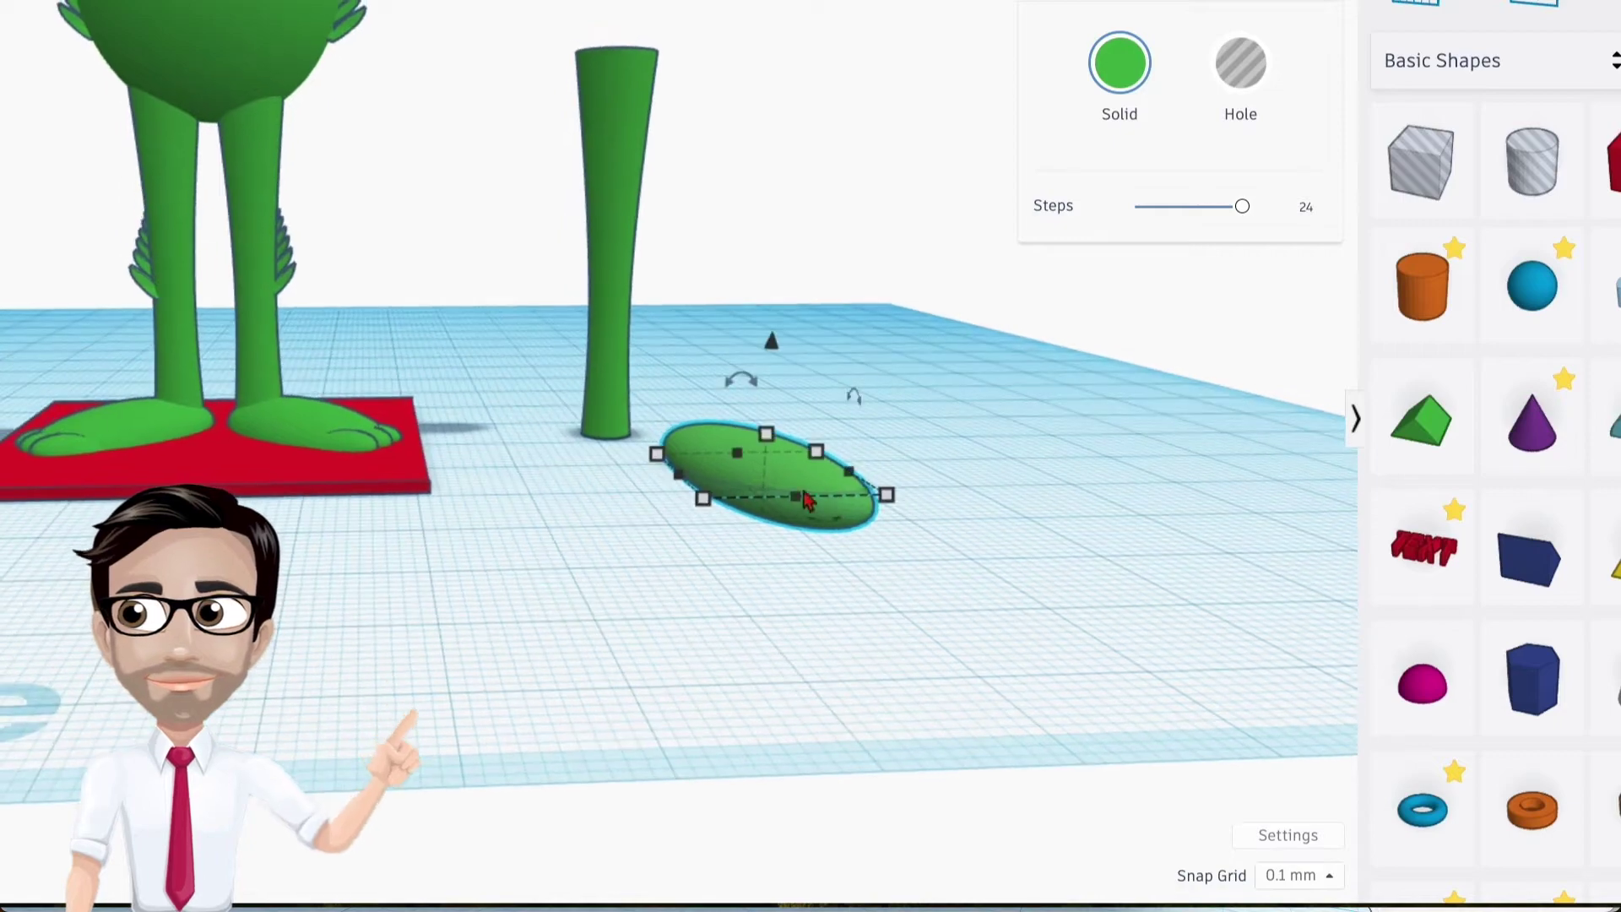
scroll(794, 502, "up", 2)
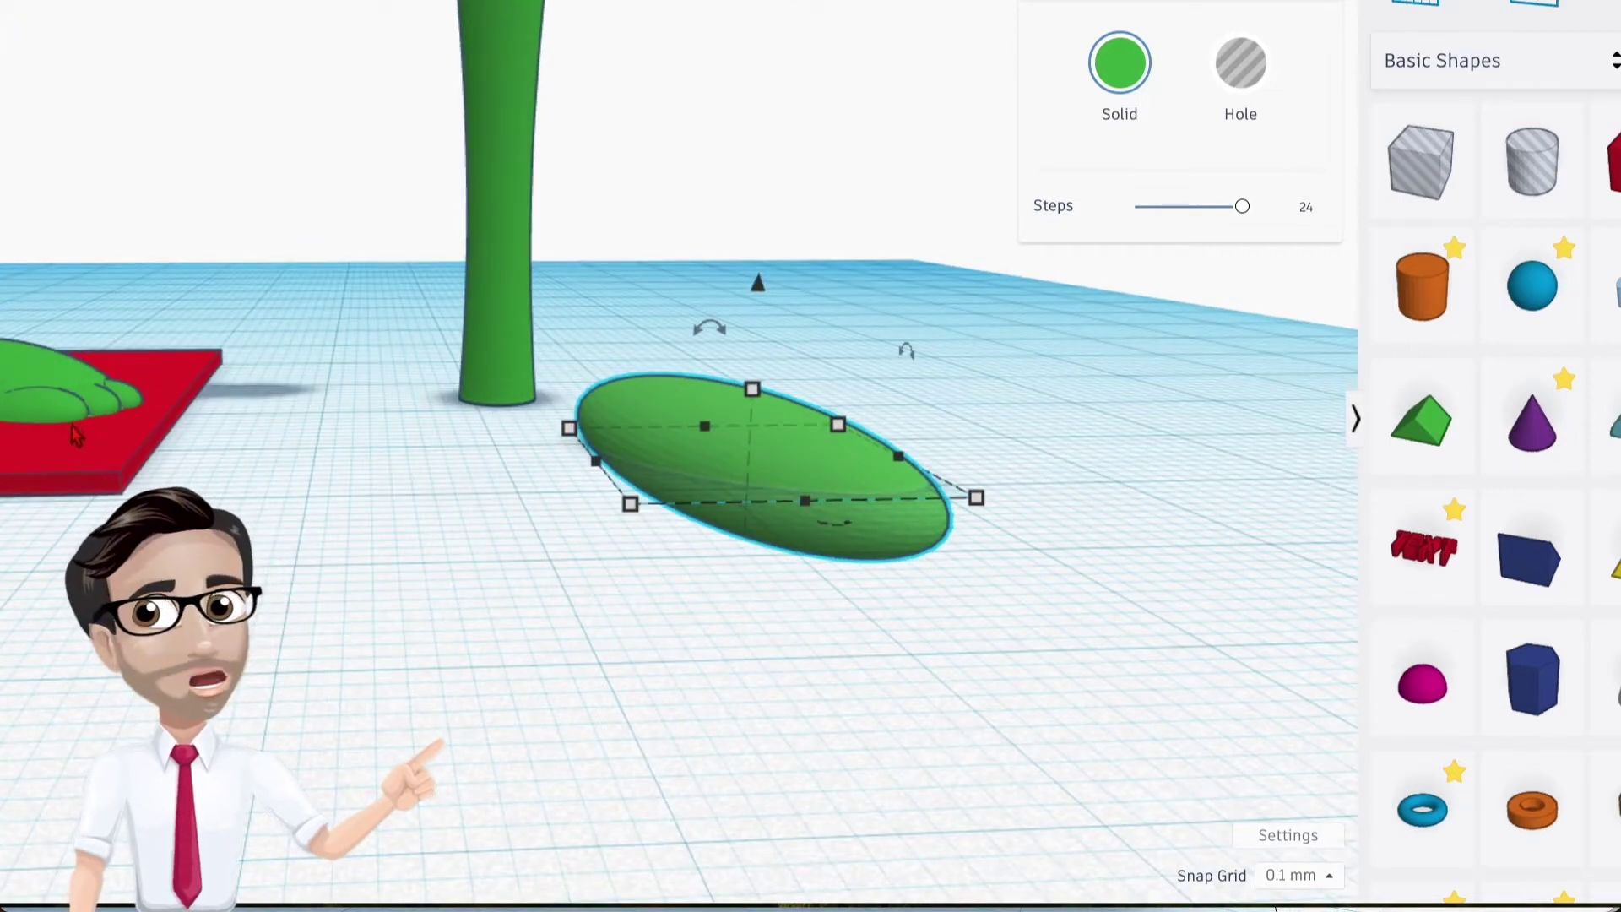
Duplicate the foot ellipsoid and scale the copy down proportionally into a small toe at the foot's front end
left_click(933, 408)
left_click(771, 470)
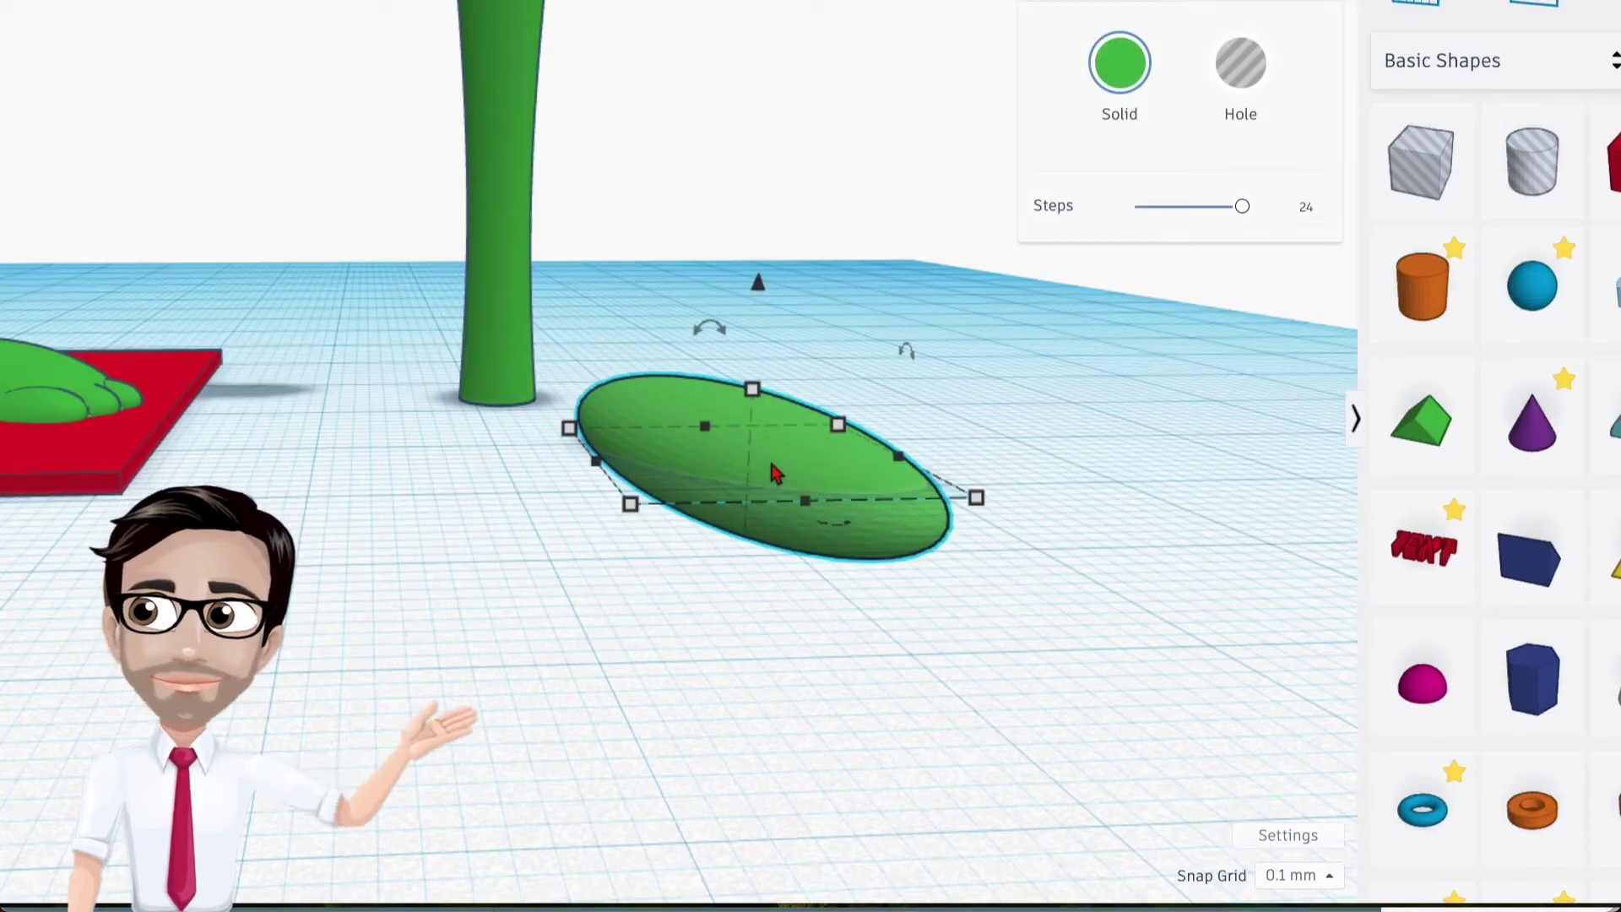
key("ctrl+d")
left_click_drag(782, 459, 963, 499)
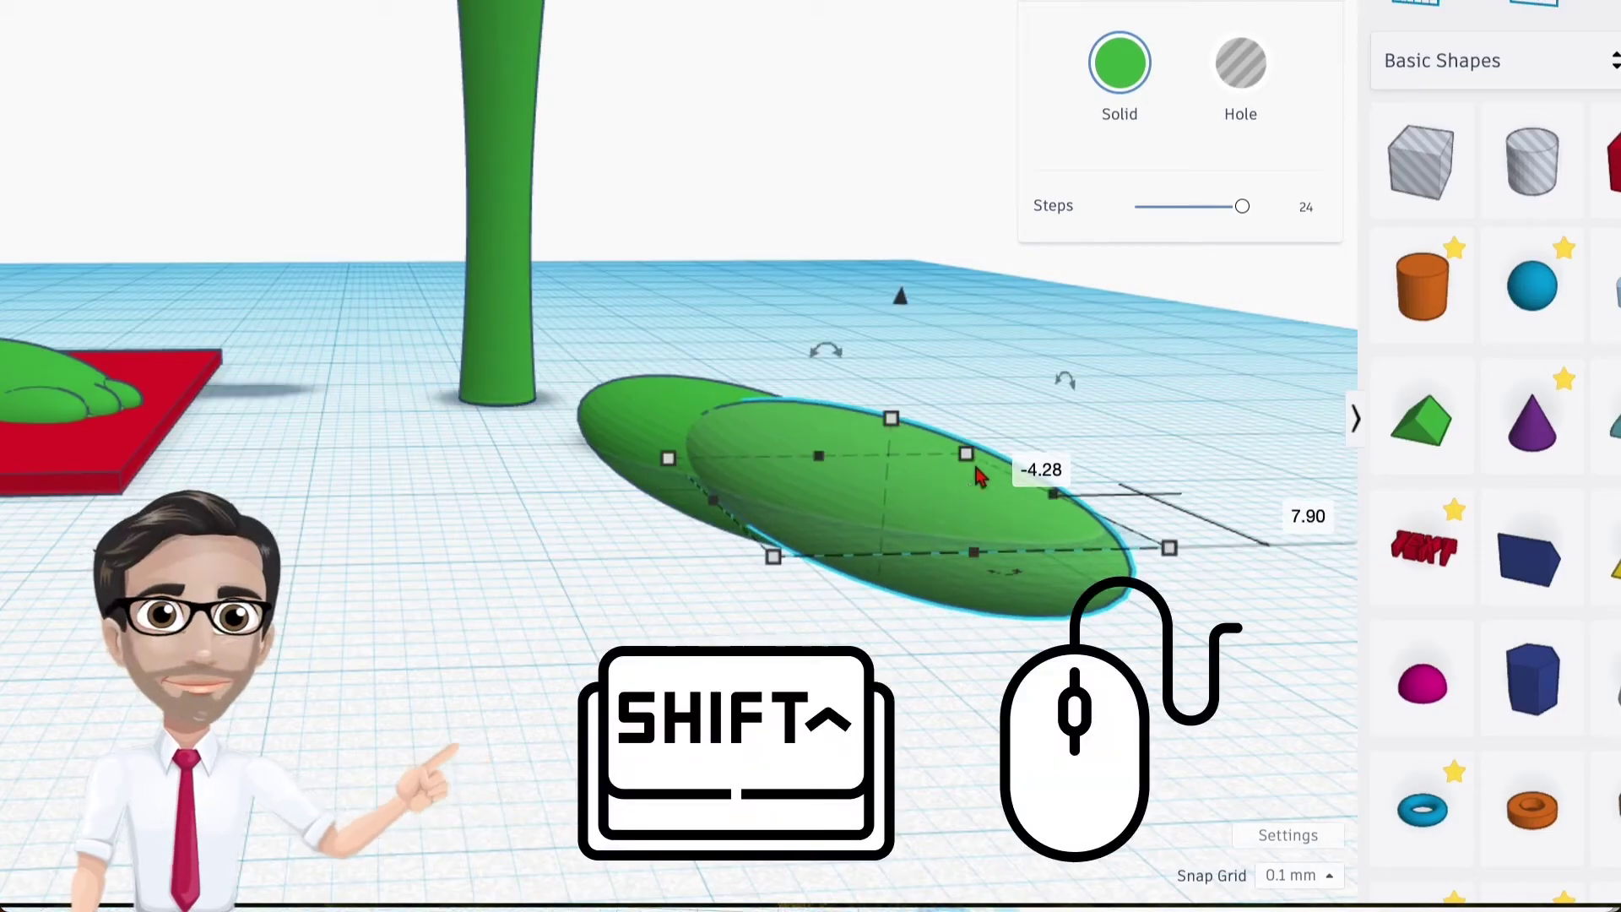
left_click_drag(896, 426, 875, 544, "shift")
left_click_drag(893, 426, 889, 404)
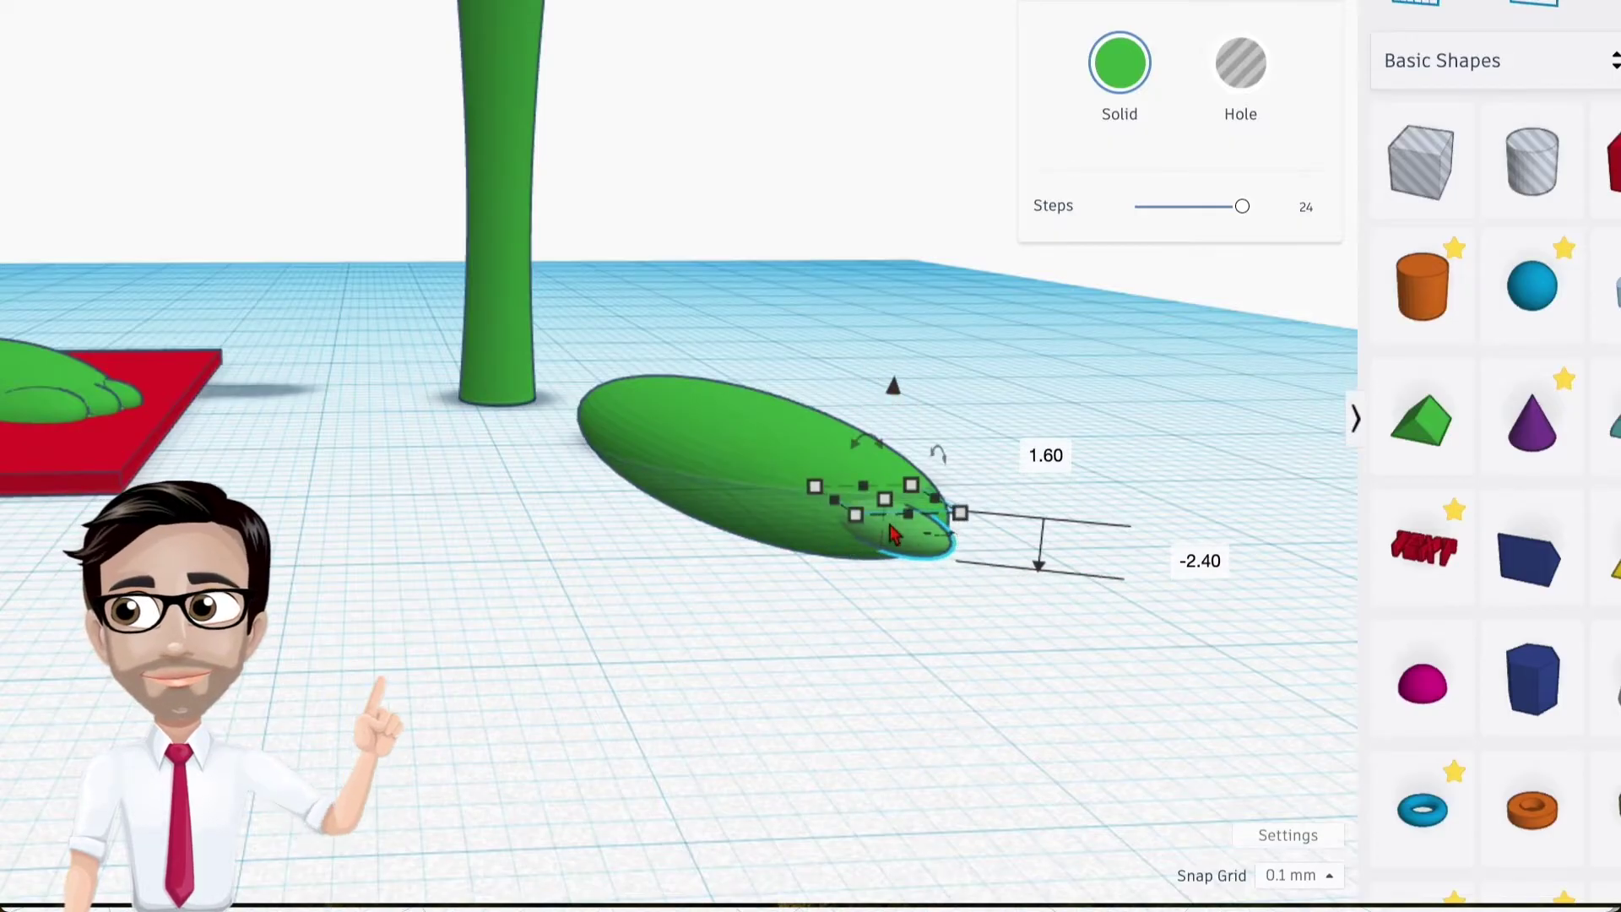
Raise the toe along the front of the foot and rotate it about -8° to flatten its slope
scroll(887, 525, "up", 3)
right_click_drag(887, 526, 897, 353)
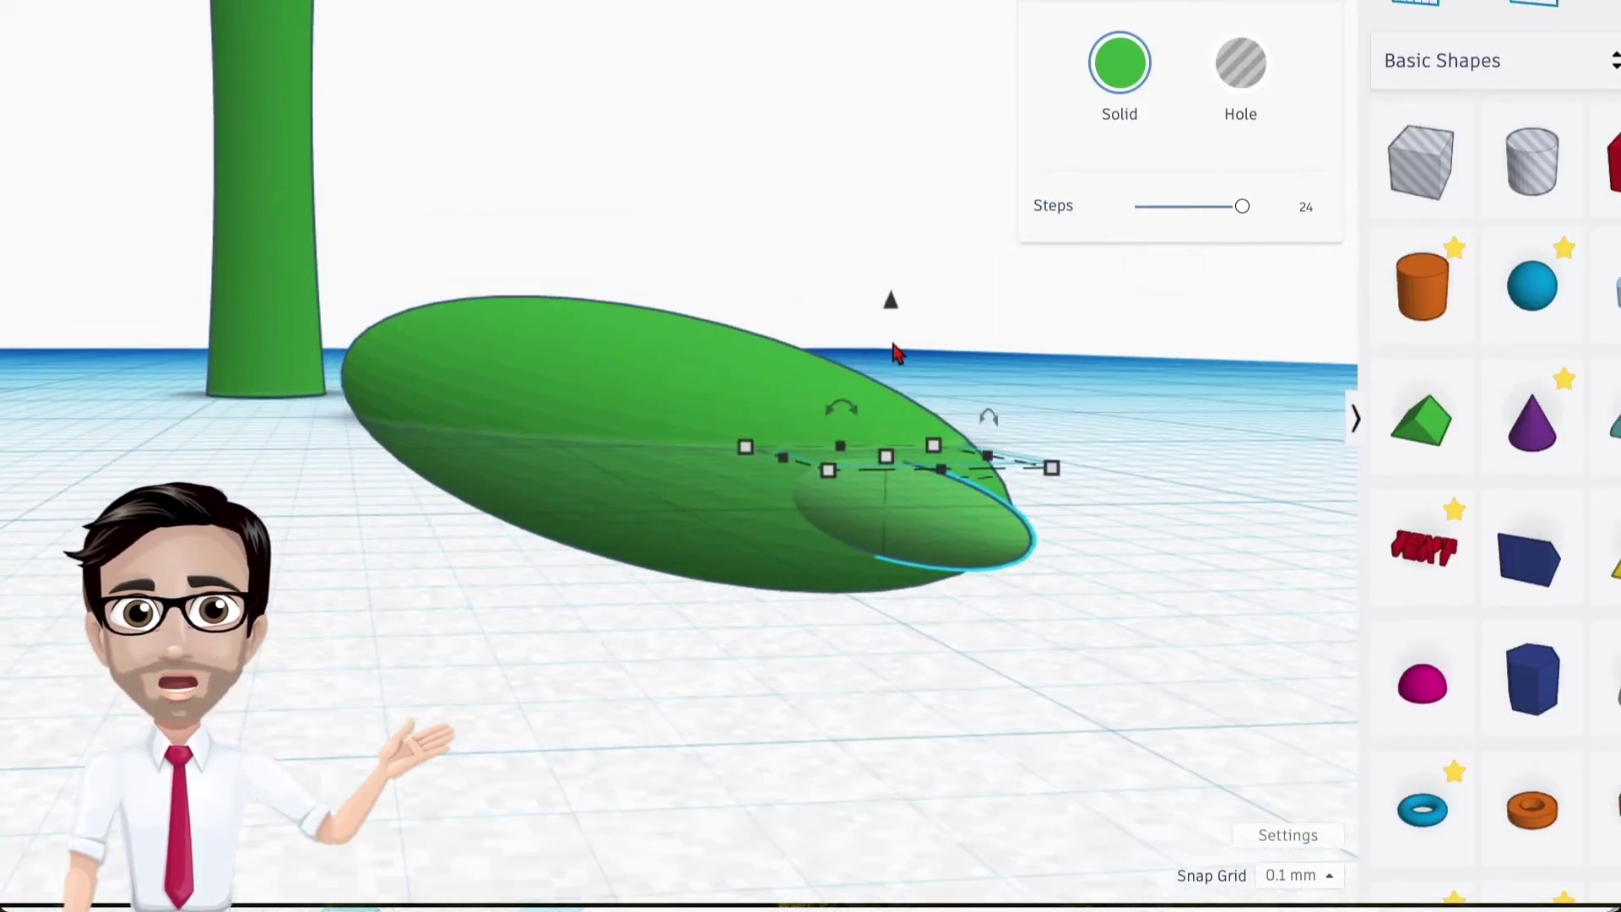
left_click_drag(893, 309, 871, 239)
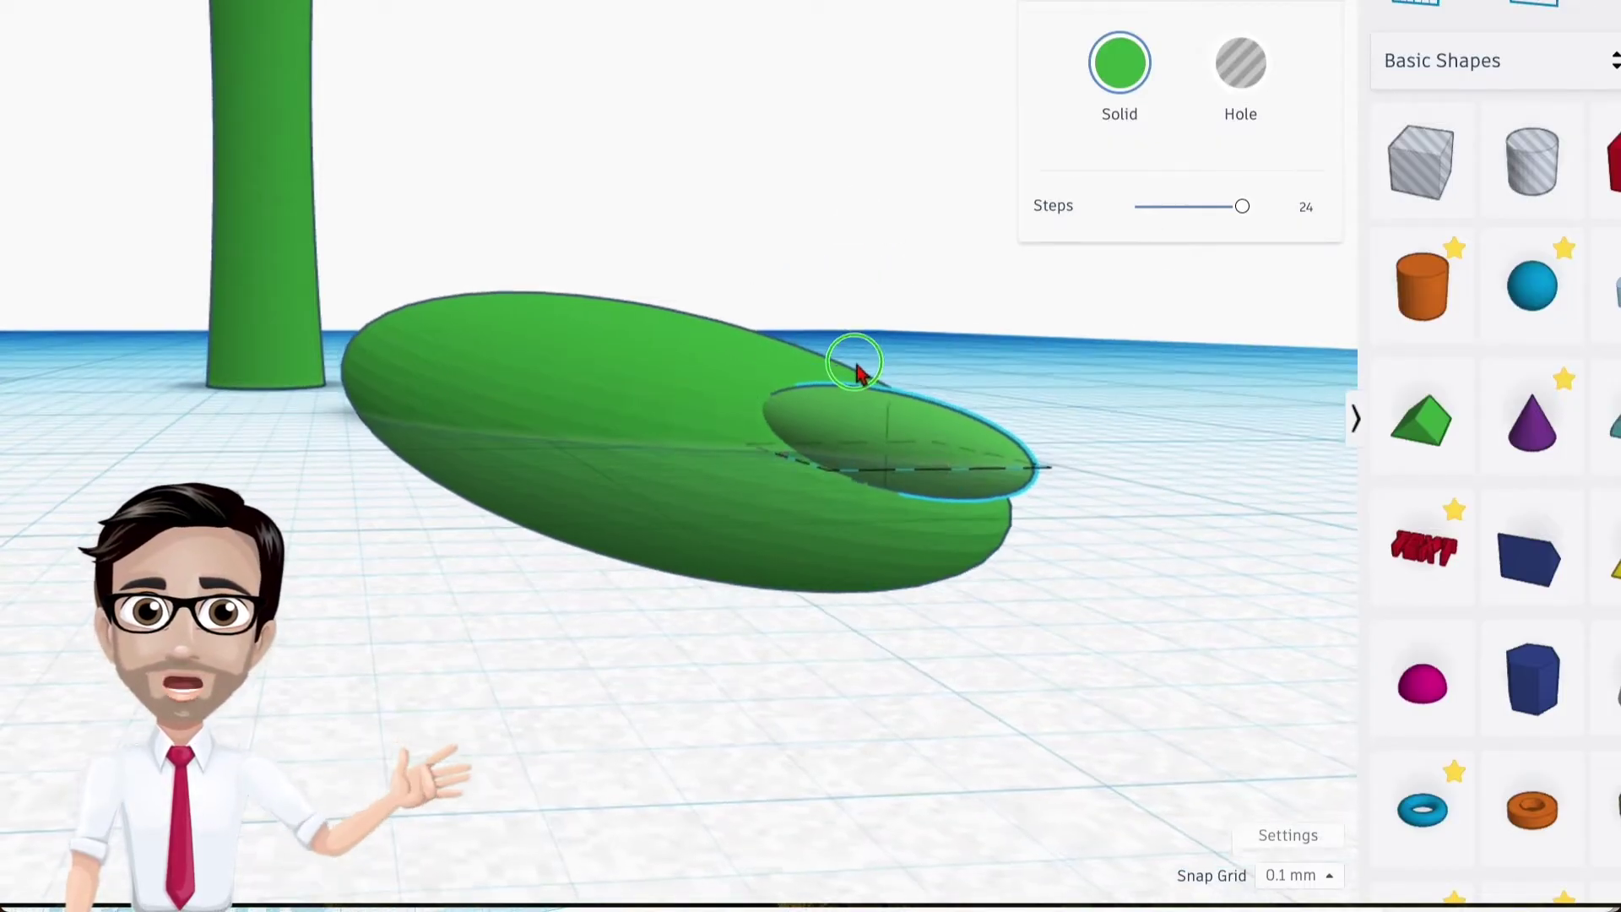
right_click_drag(869, 366, 981, 369)
left_click_drag(932, 340, 944, 291)
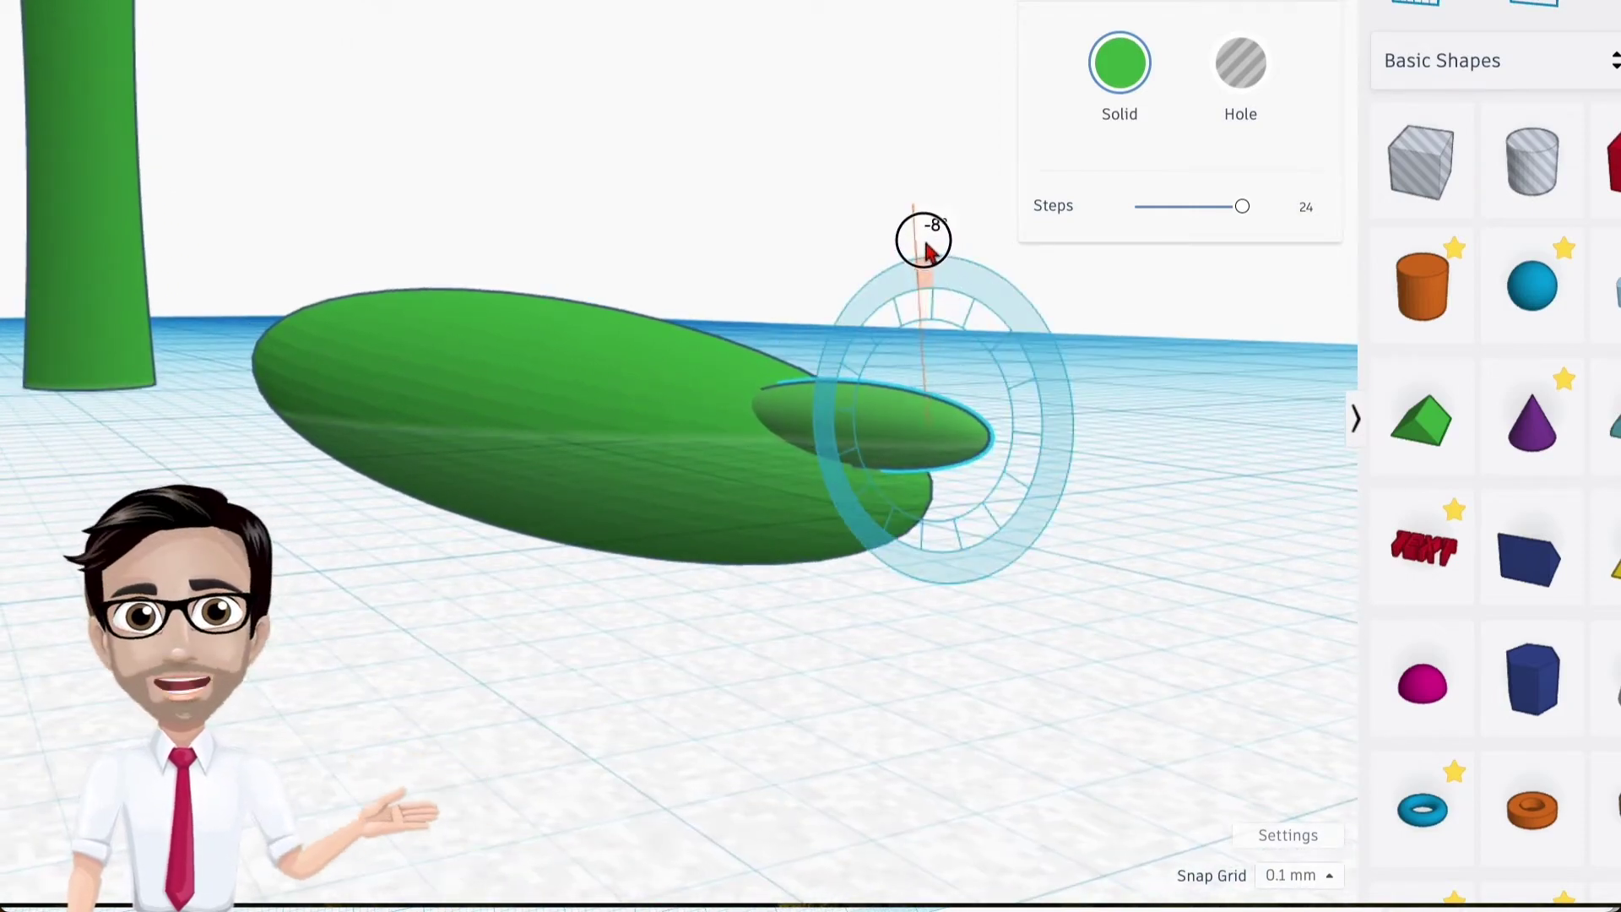
left_click_drag(924, 246, 921, 257)
Shift the toe back into the side of the foot's front end and fine-tune its height
right_click_drag(920, 257, 889, 572)
left_click_drag(889, 574, 847, 560)
mouse_move(847, 561)
right_mouse_down()
mouse_move(1042, 493)
mouse_move(912, 453)
mouse_move(852, 534)
right_mouse_up()
right_click_drag(734, 583, 965, 475)
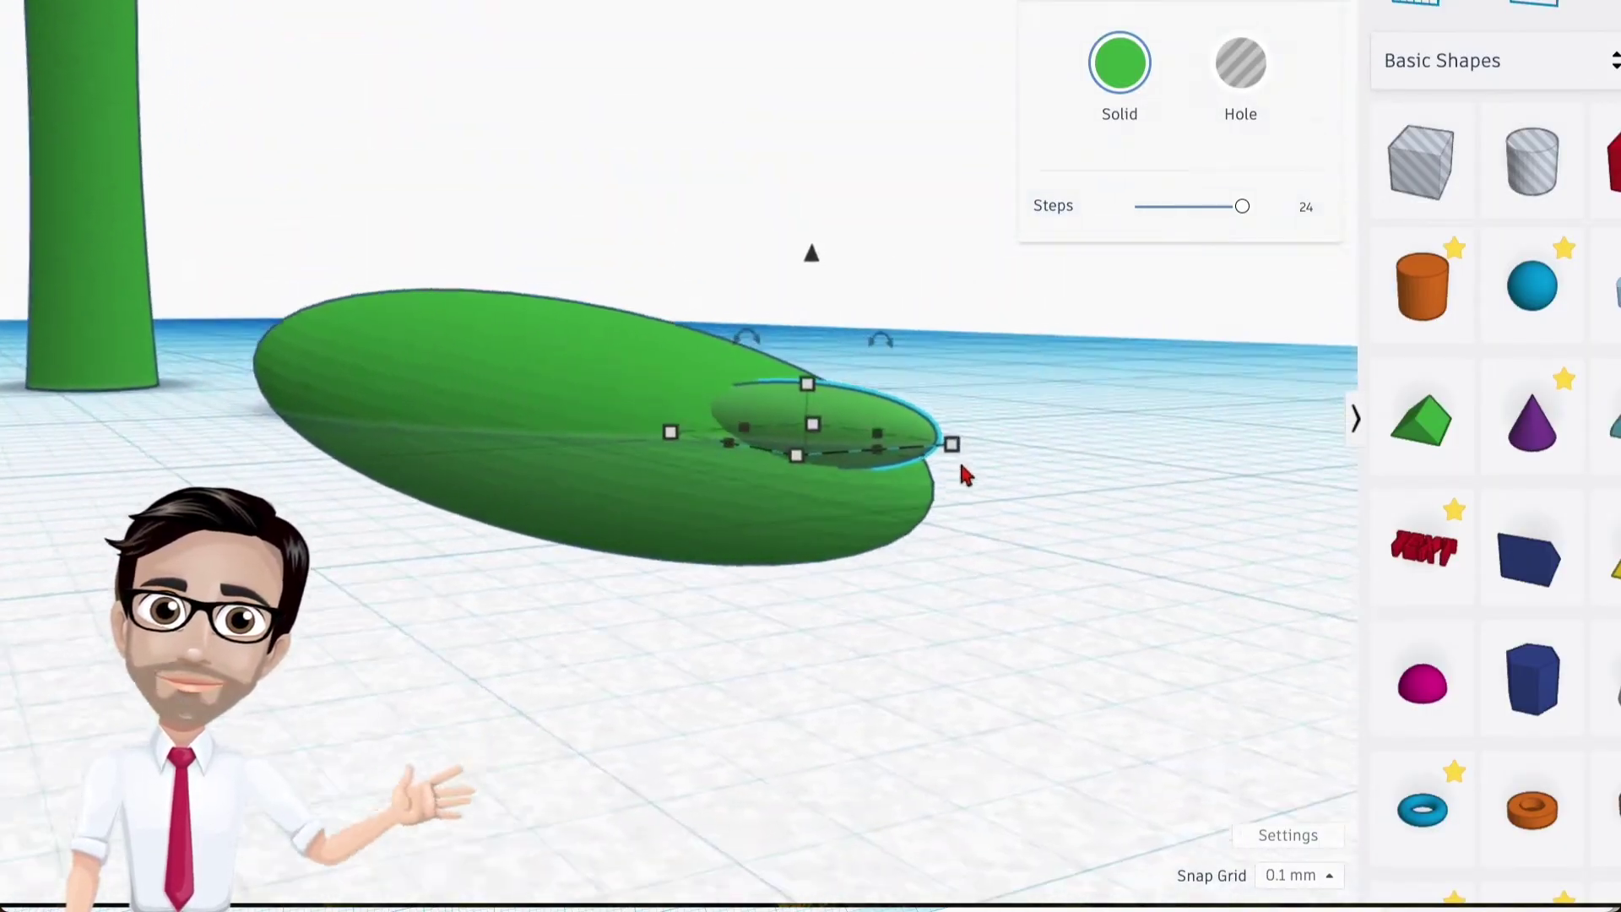
left_click_drag(813, 264, 811, 267)
right_click_drag(811, 267, 869, 438)
right_click_drag(768, 451, 528, 336)
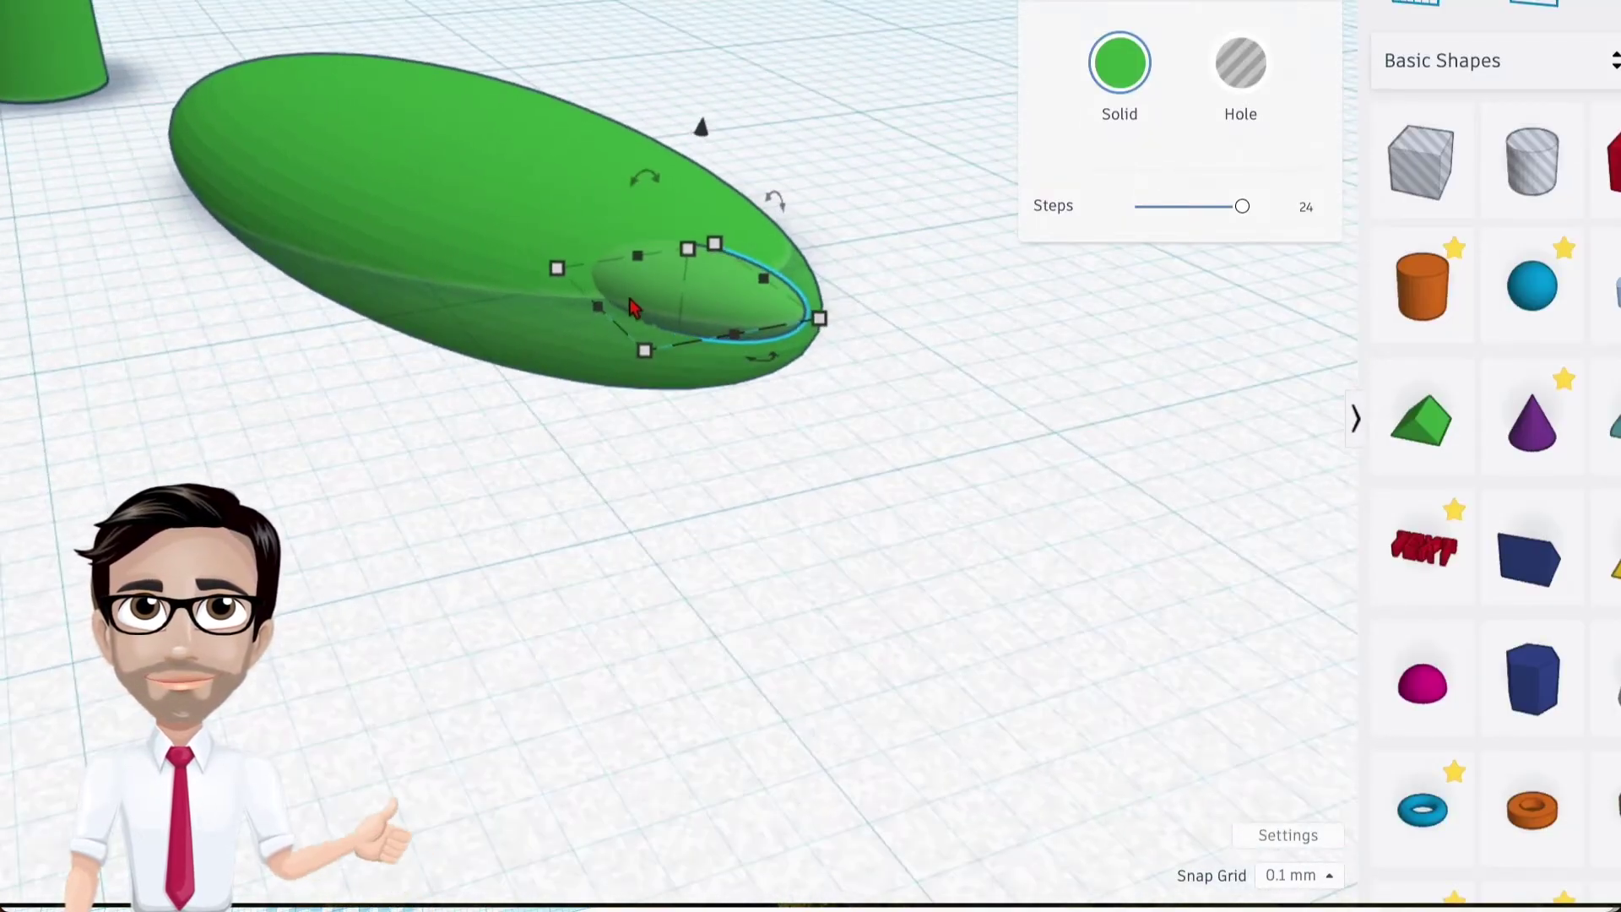
Copy the toe across the front of the foot to form three toes side by side
right_click_drag(636, 311, 605, 456)
left_click_drag(604, 456, 745, 347, "alt")
right_click_drag(718, 372, 621, 363)
right_click_drag(800, 354, 735, 388)
scroll(735, 387, "down", 5)
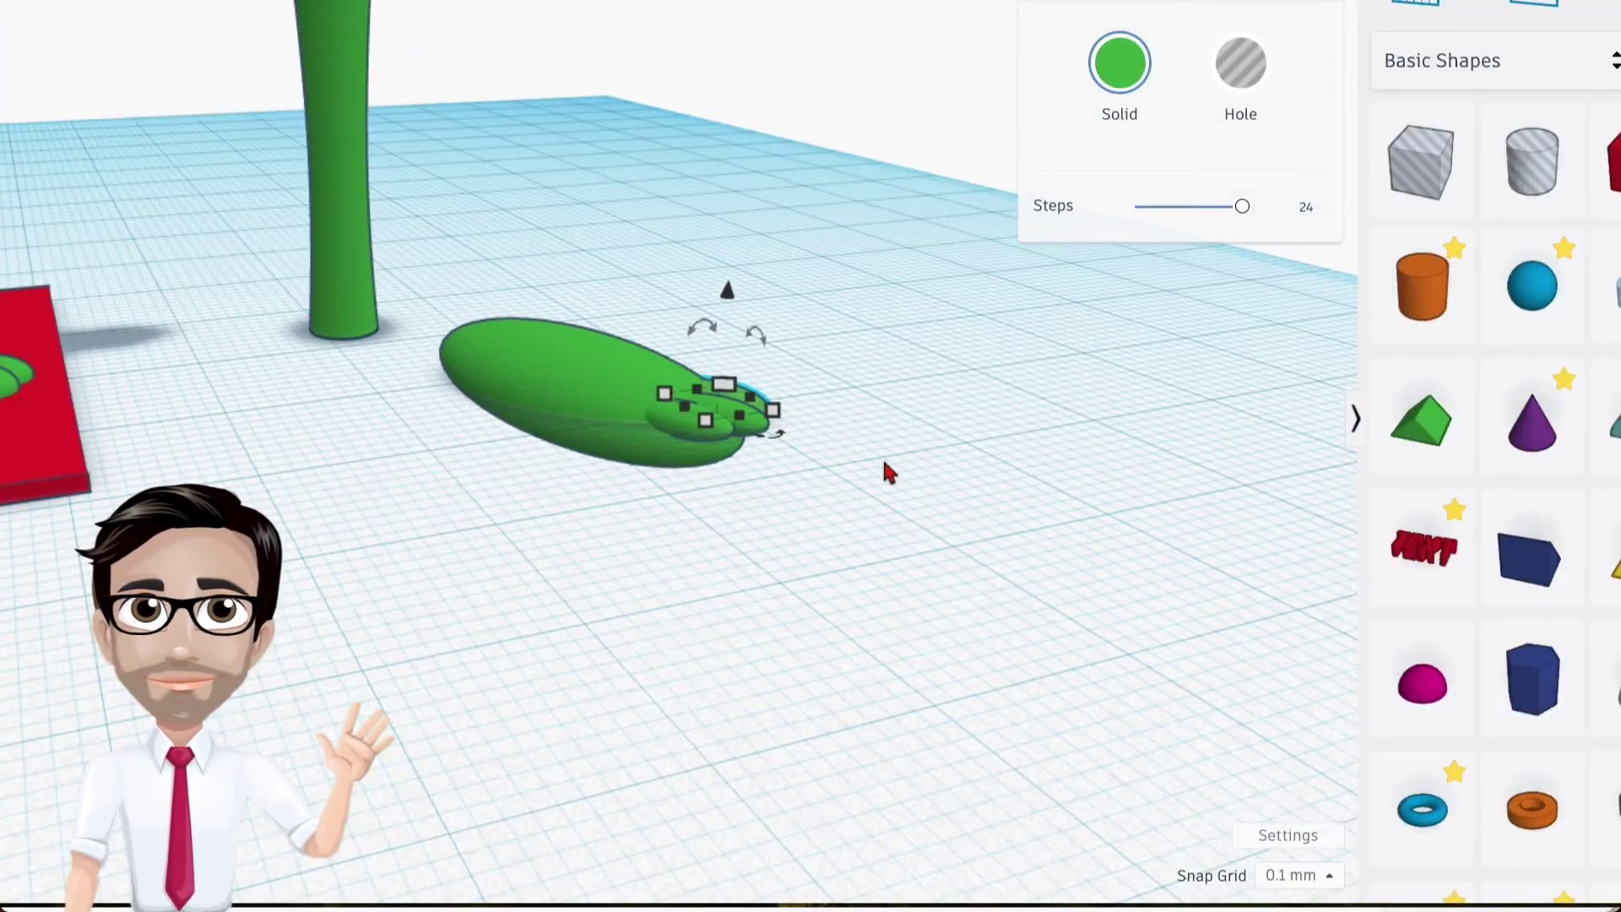
Add a box hole beside the foot and set its height to -20 mm so it extends below the workplane
left_click_drag(1436, 179, 957, 355)
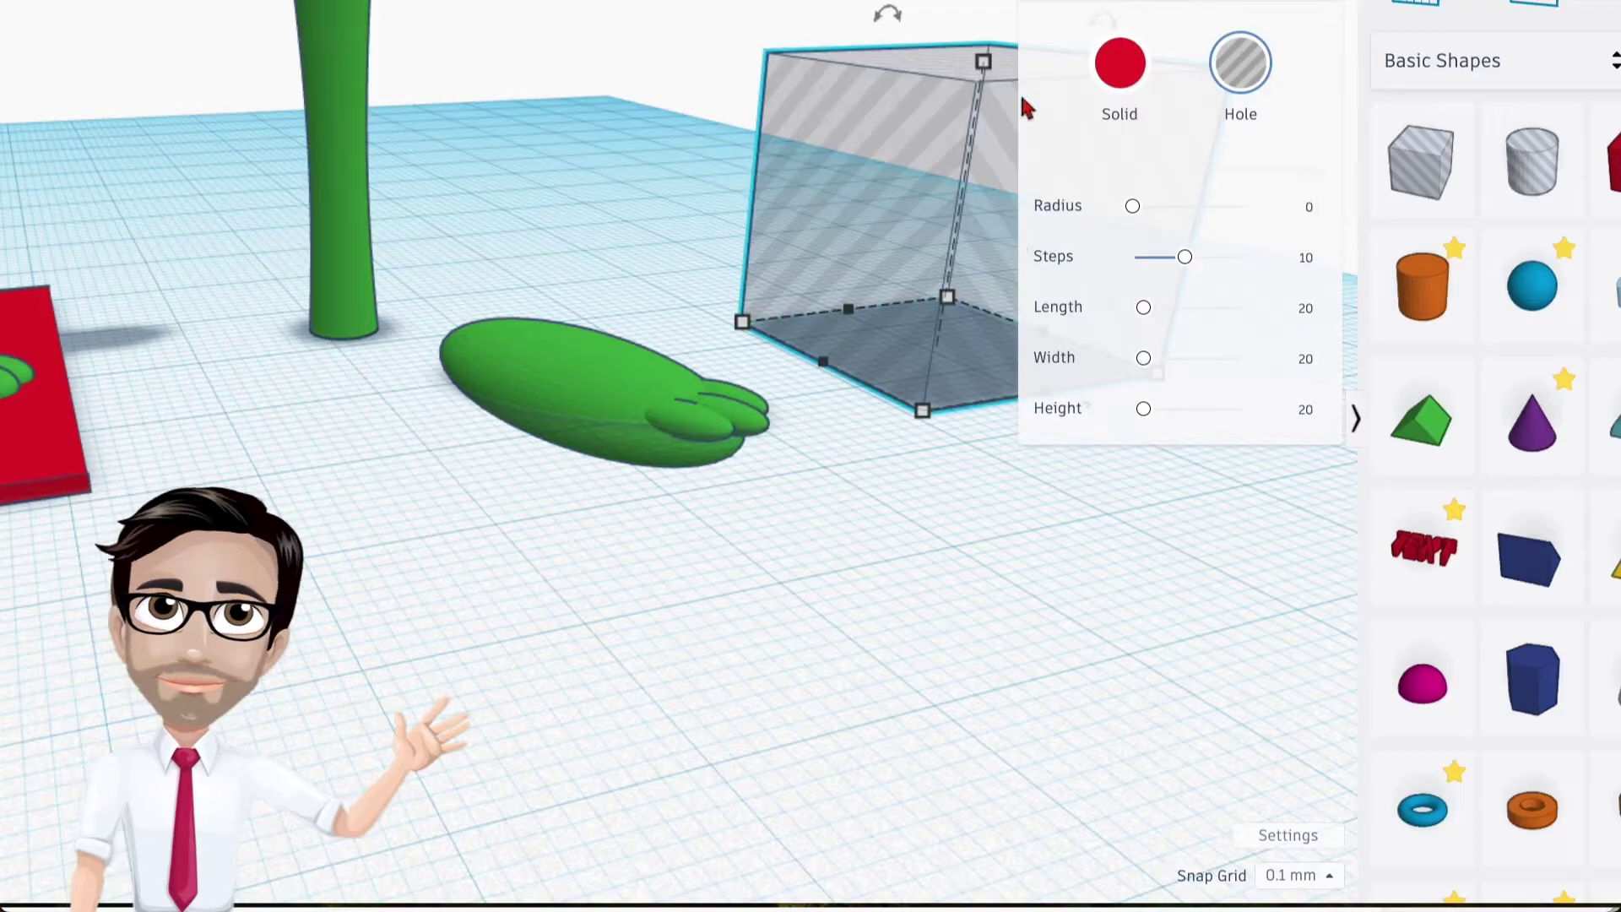
middle_click_drag(999, 65, 830, 118)
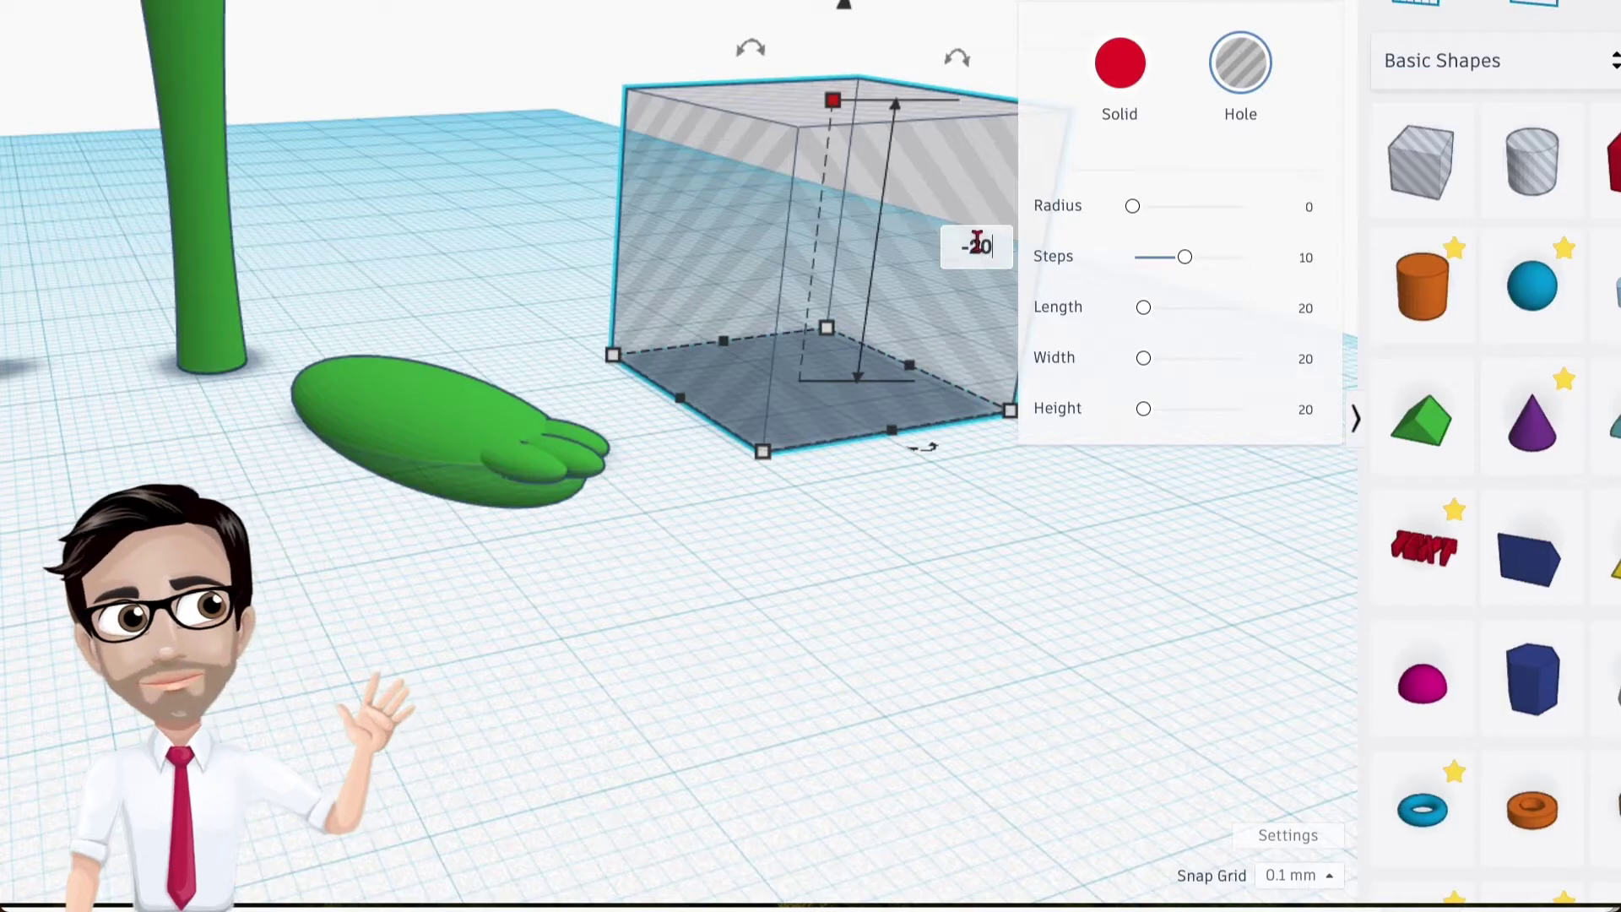
key("Return")
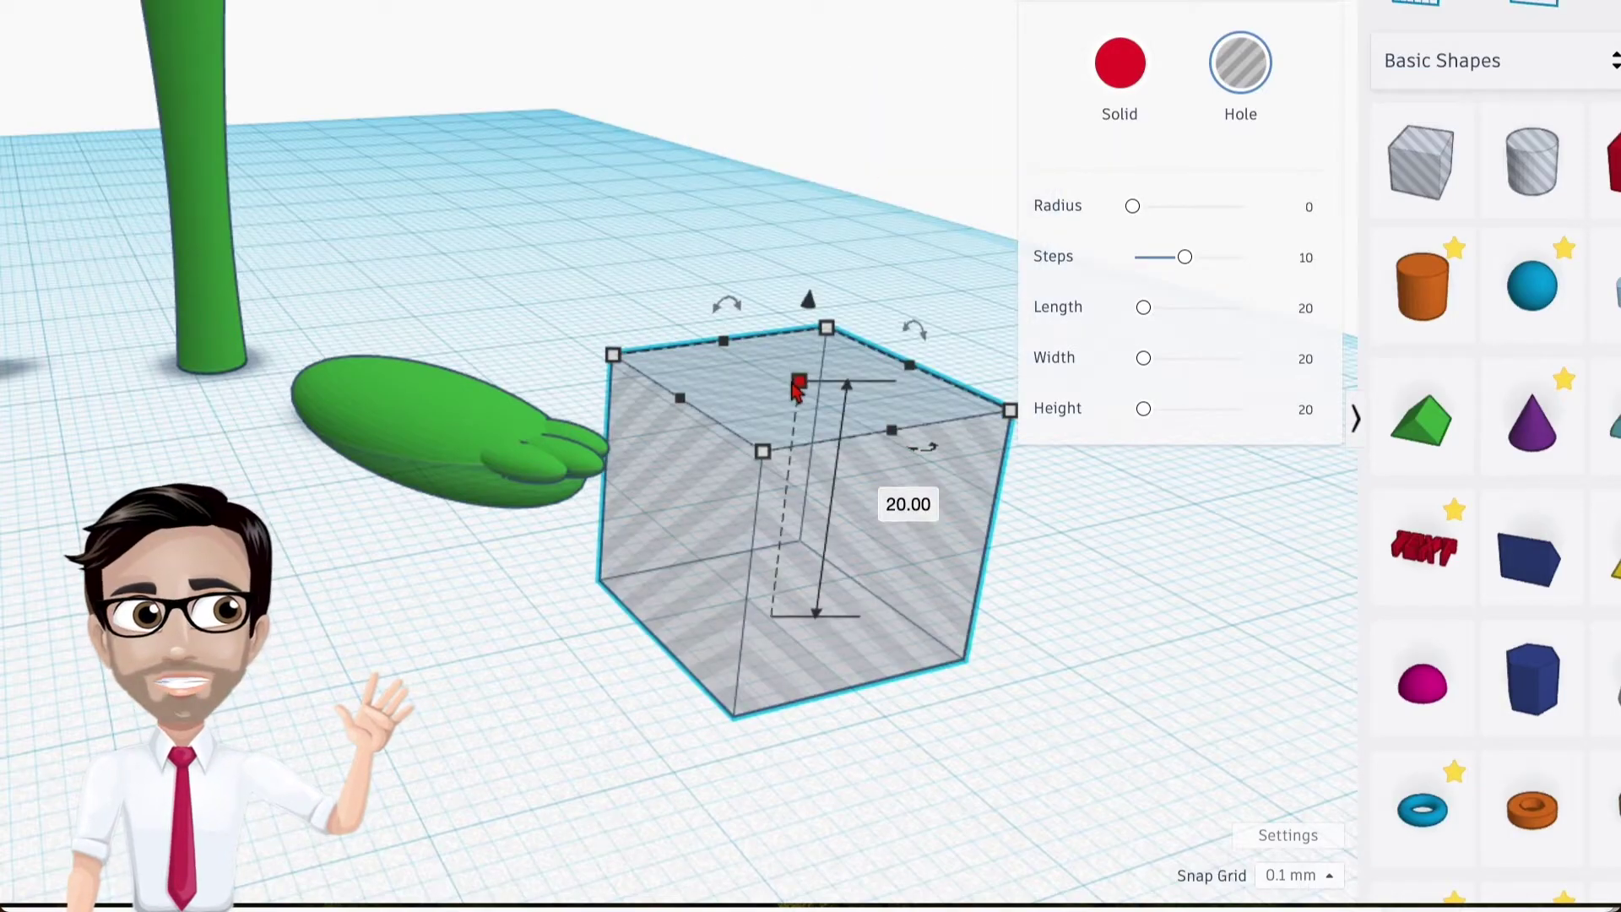
Move the box hole beneath the foot and widen it until it covers the whole foot and toes
left_click_drag(858, 464, 483, 499)
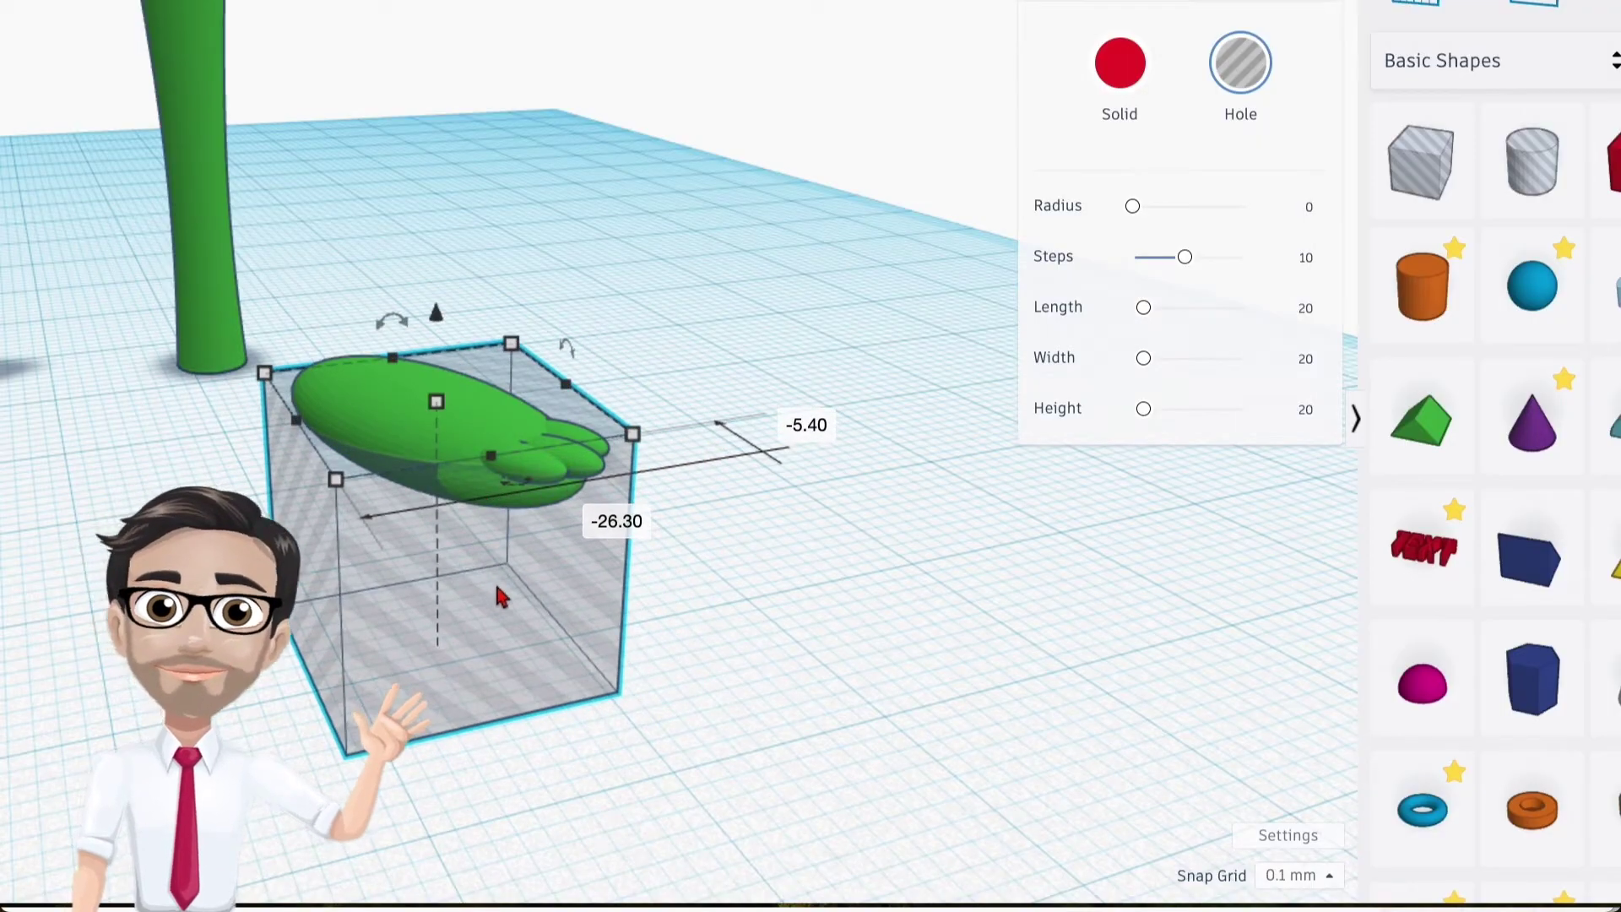
left_click_drag(498, 596, 467, 572)
left_click_drag(608, 430, 778, 475)
right_click_drag(778, 475, 471, 545)
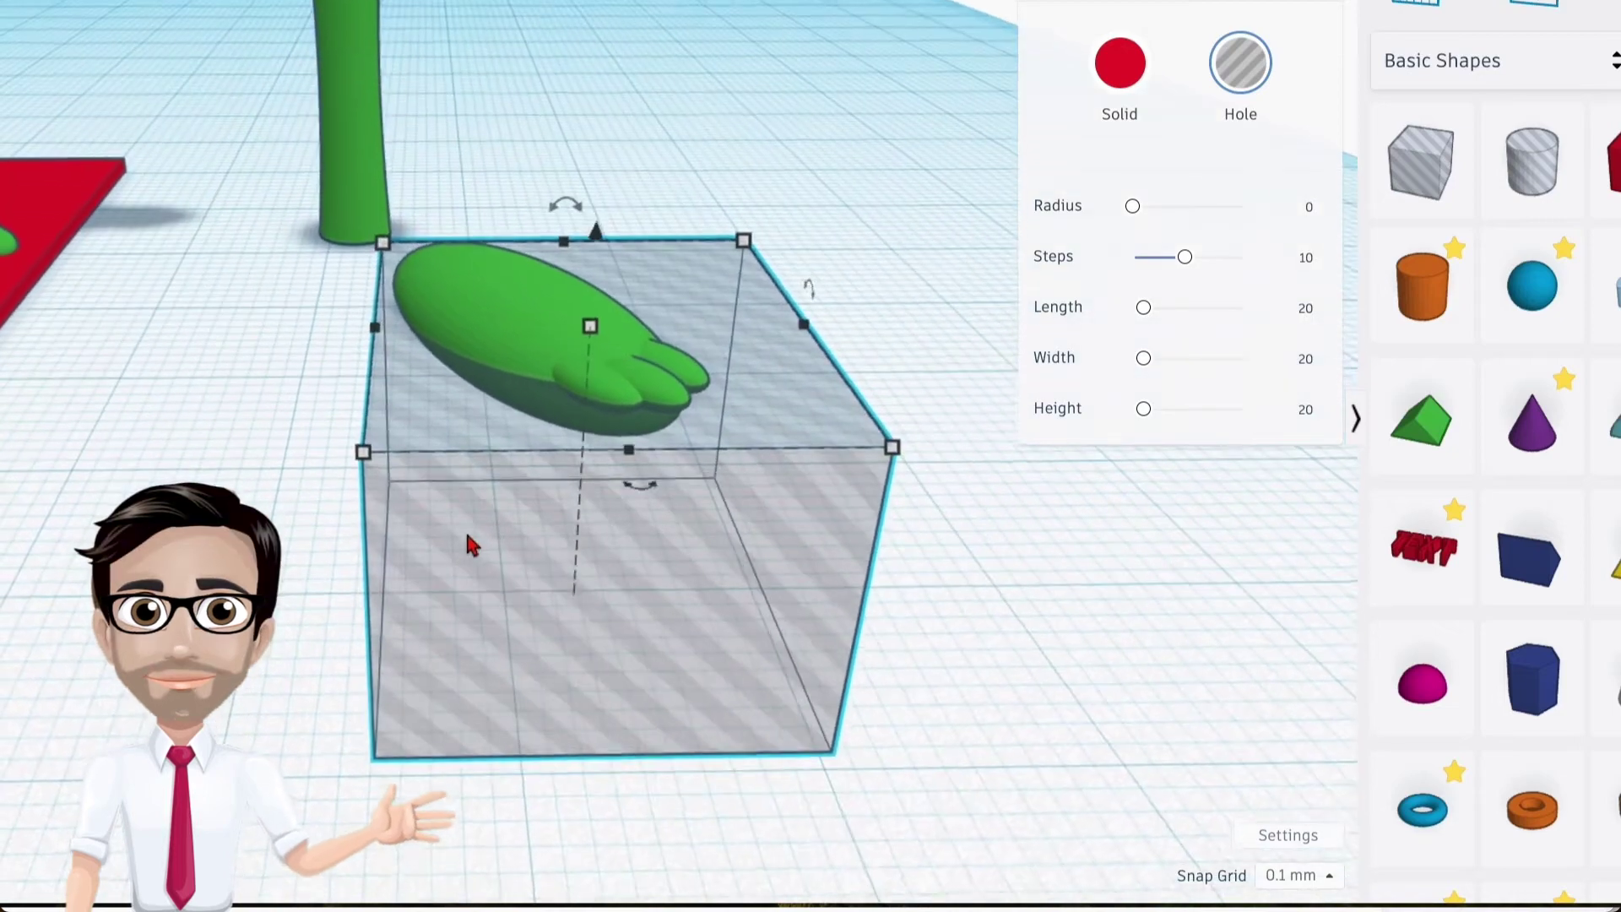
Group the foot, toes and box hole to cut away everything below the workplane
left_click(507, 216)
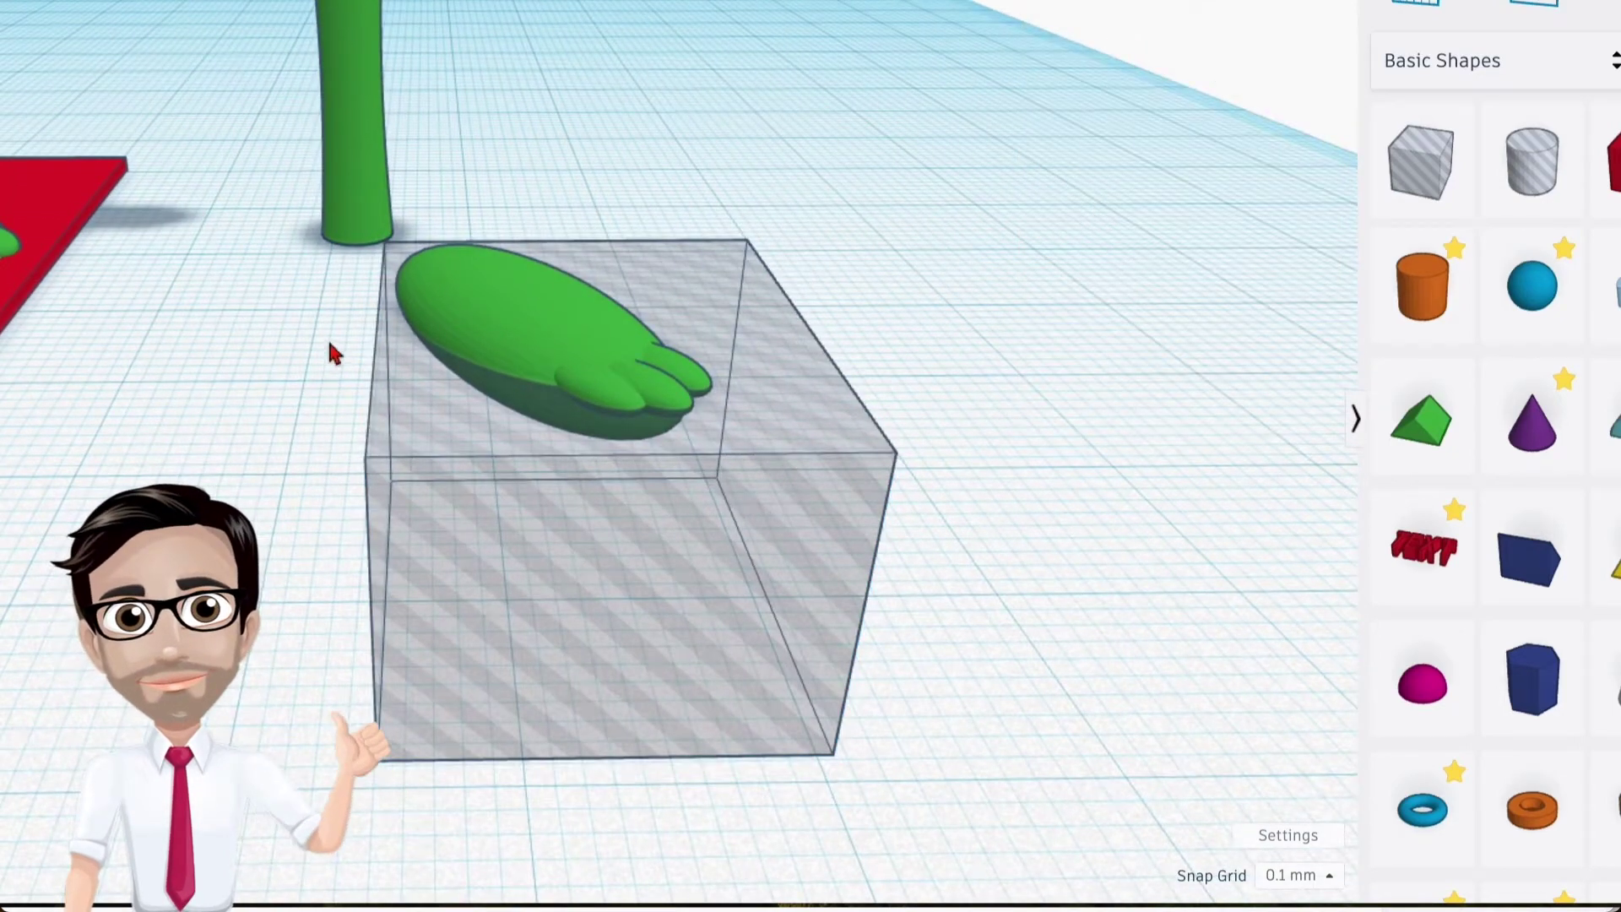
left_click_drag(744, 418, 745, 419)
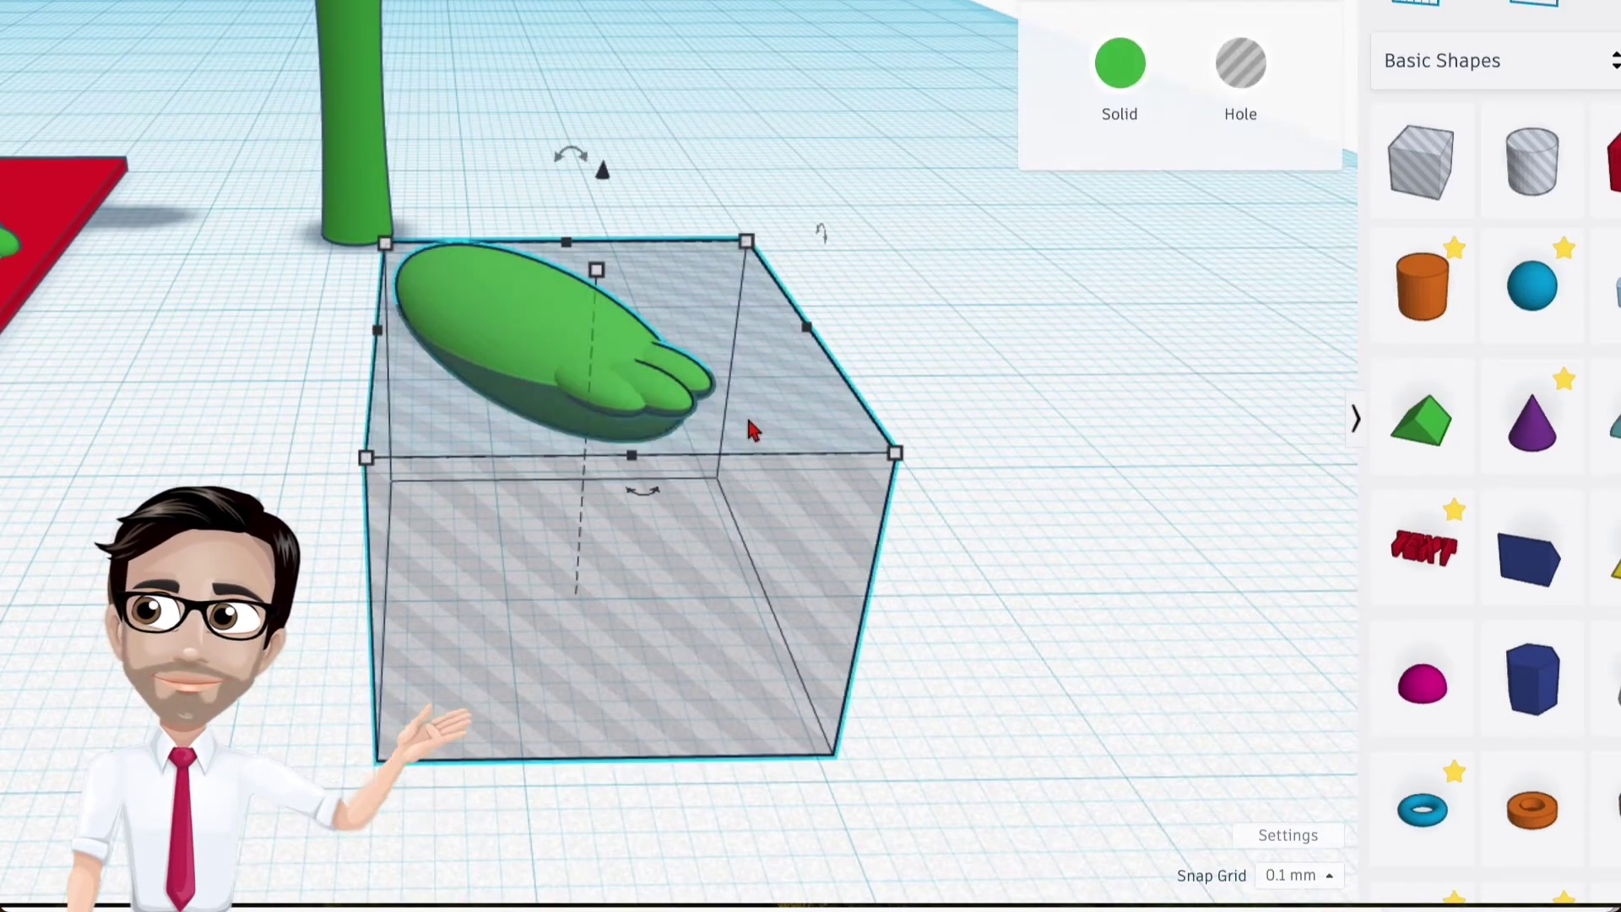
key("ctrl+g")
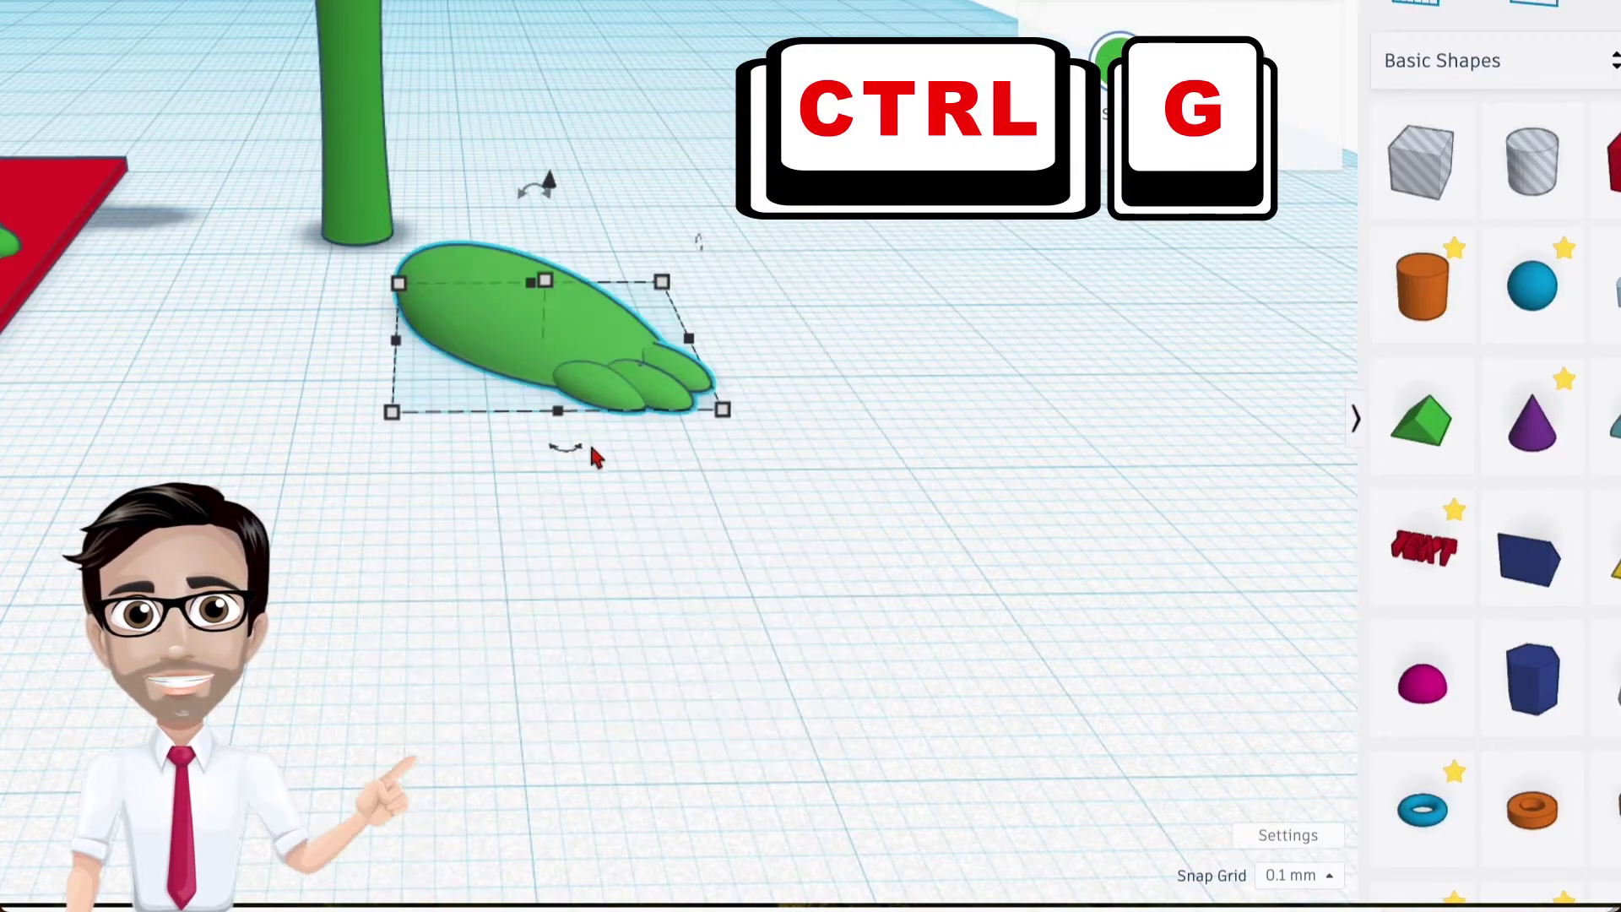
Move the finished foot under the lower end of the leg so its heel overlaps the ankle
right_click_drag(590, 445, 653, 375)
middle_click_drag(583, 375, 617, 520)
right_click_drag(613, 525, 510, 537)
middle_click_drag(510, 537, 706, 541)
right_click_drag(706, 541, 673, 543)
middle_click_drag(673, 543, 596, 514)
right_click_drag(597, 515, 697, 425)
left_click_drag(705, 429, 600, 440)
left_click(679, 536)
scroll(698, 524, "up", 2)
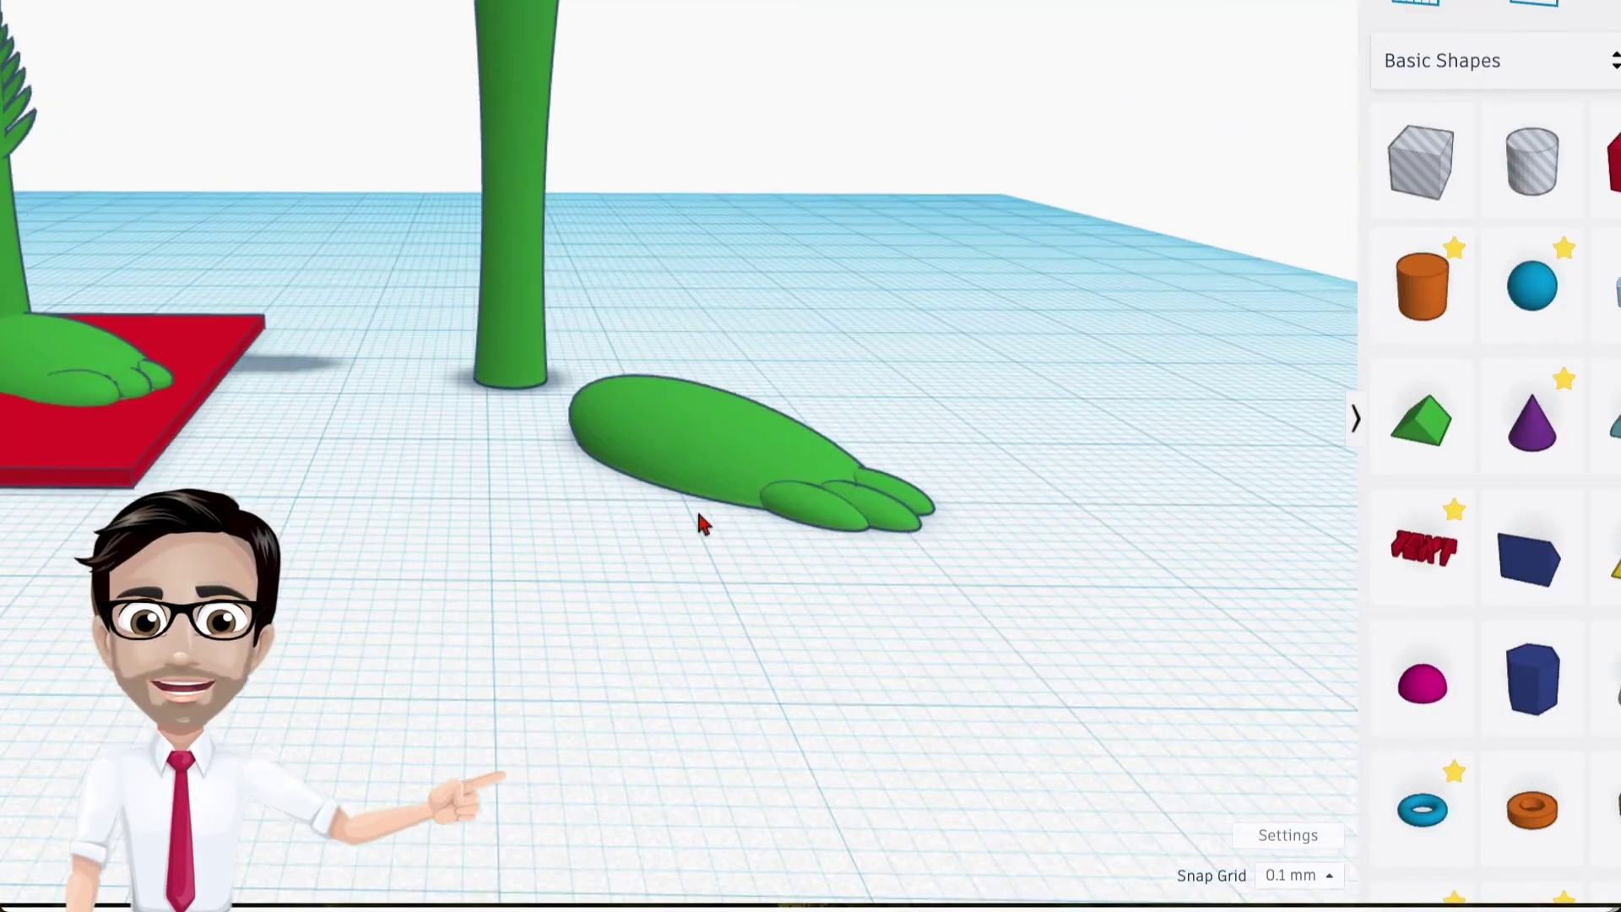
left_click_drag(742, 427, 591, 372)
right_click_drag(591, 371, 596, 383)
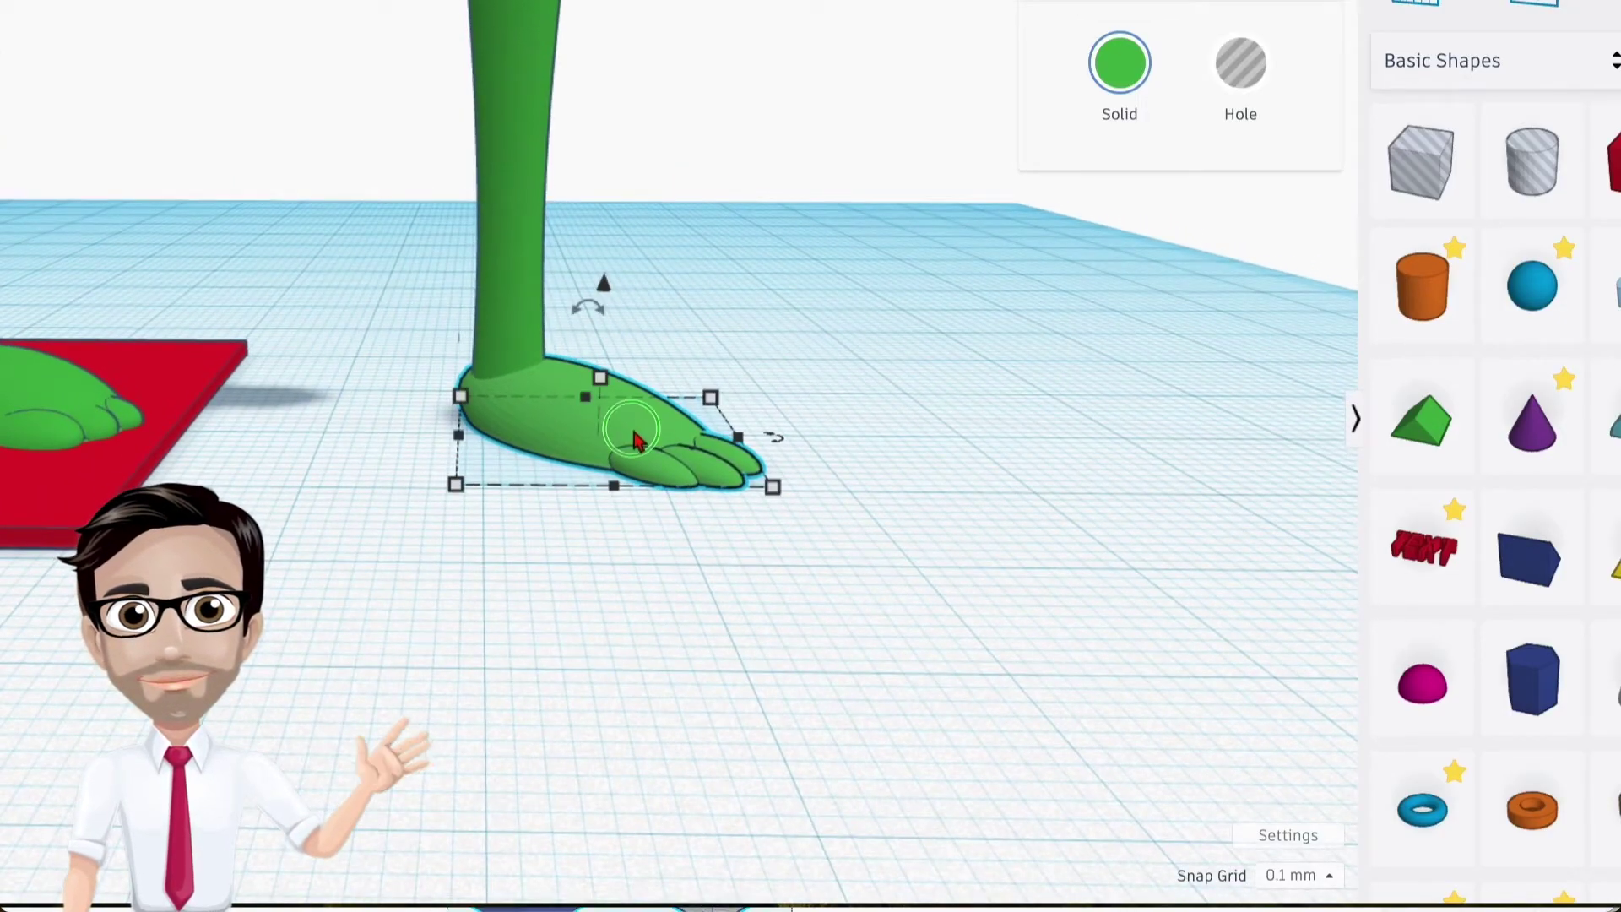
Select the leg together with its foot and move both about 19.3 mm farther away from the reference figure
right_click_drag(640, 441, 652, 499)
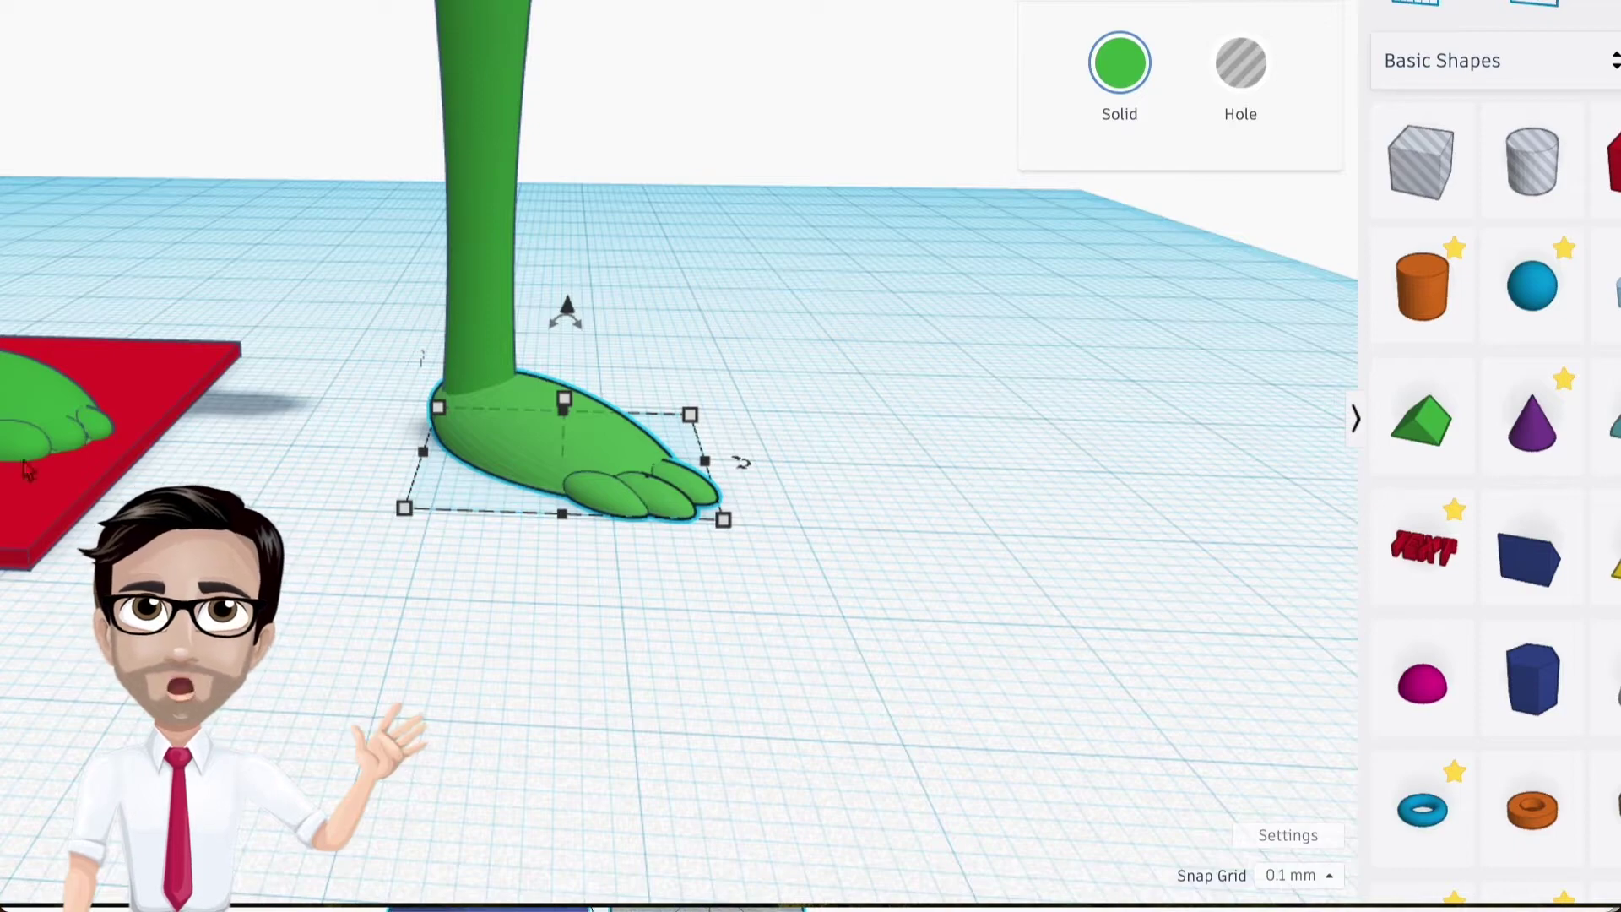
right_click_drag(468, 484, 568, 431)
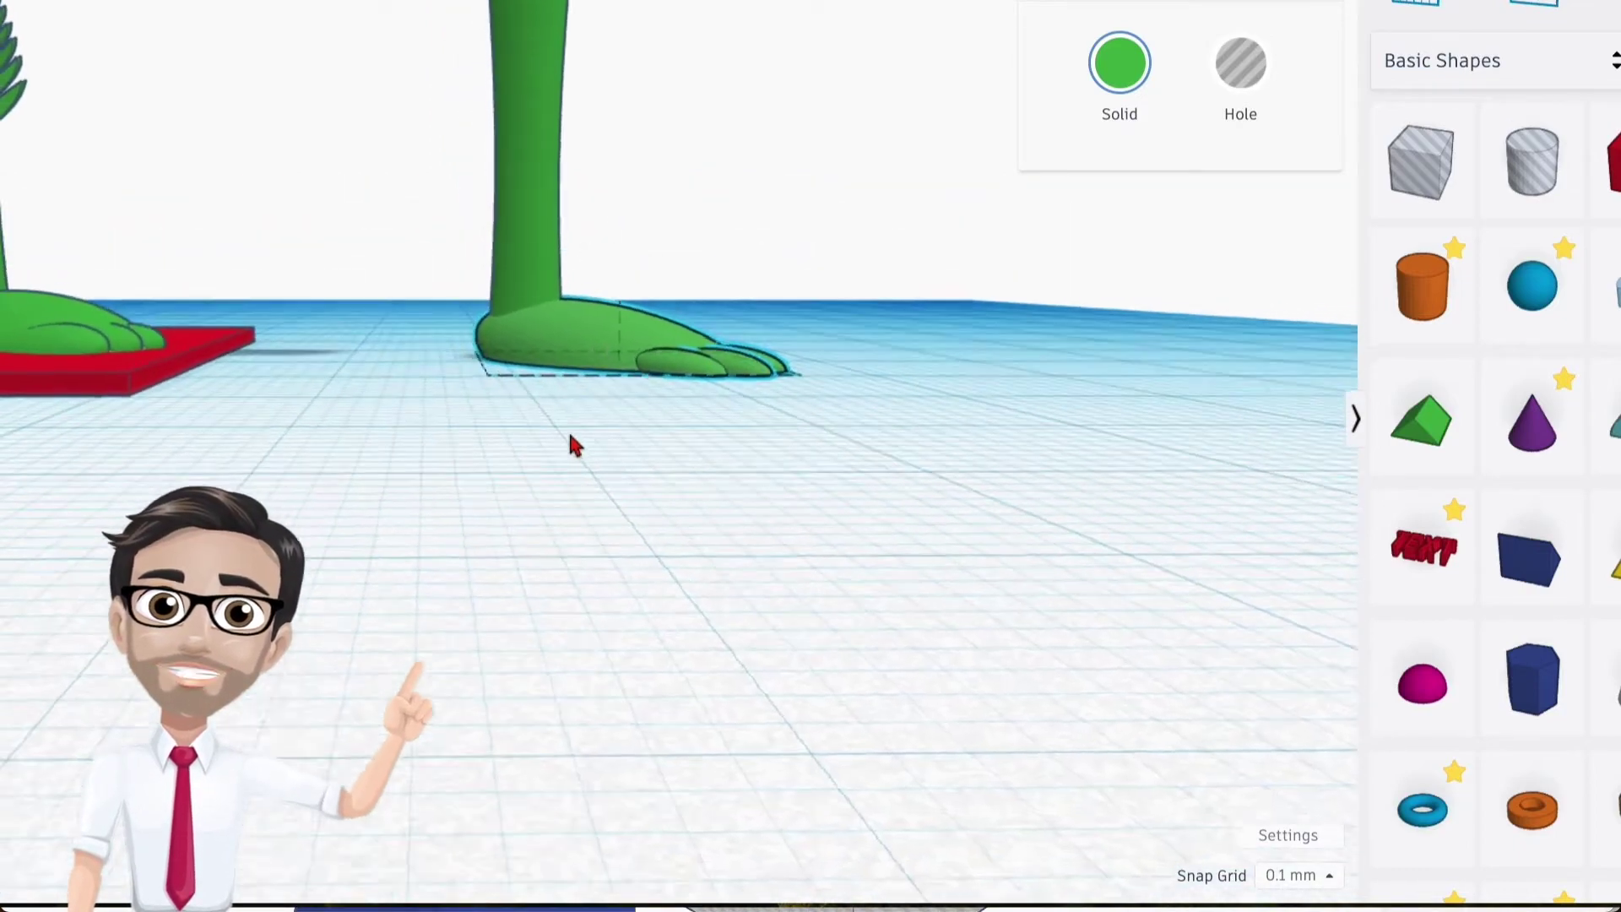
scroll(558, 571, "up", 5)
scroll(555, 573, "down", 4)
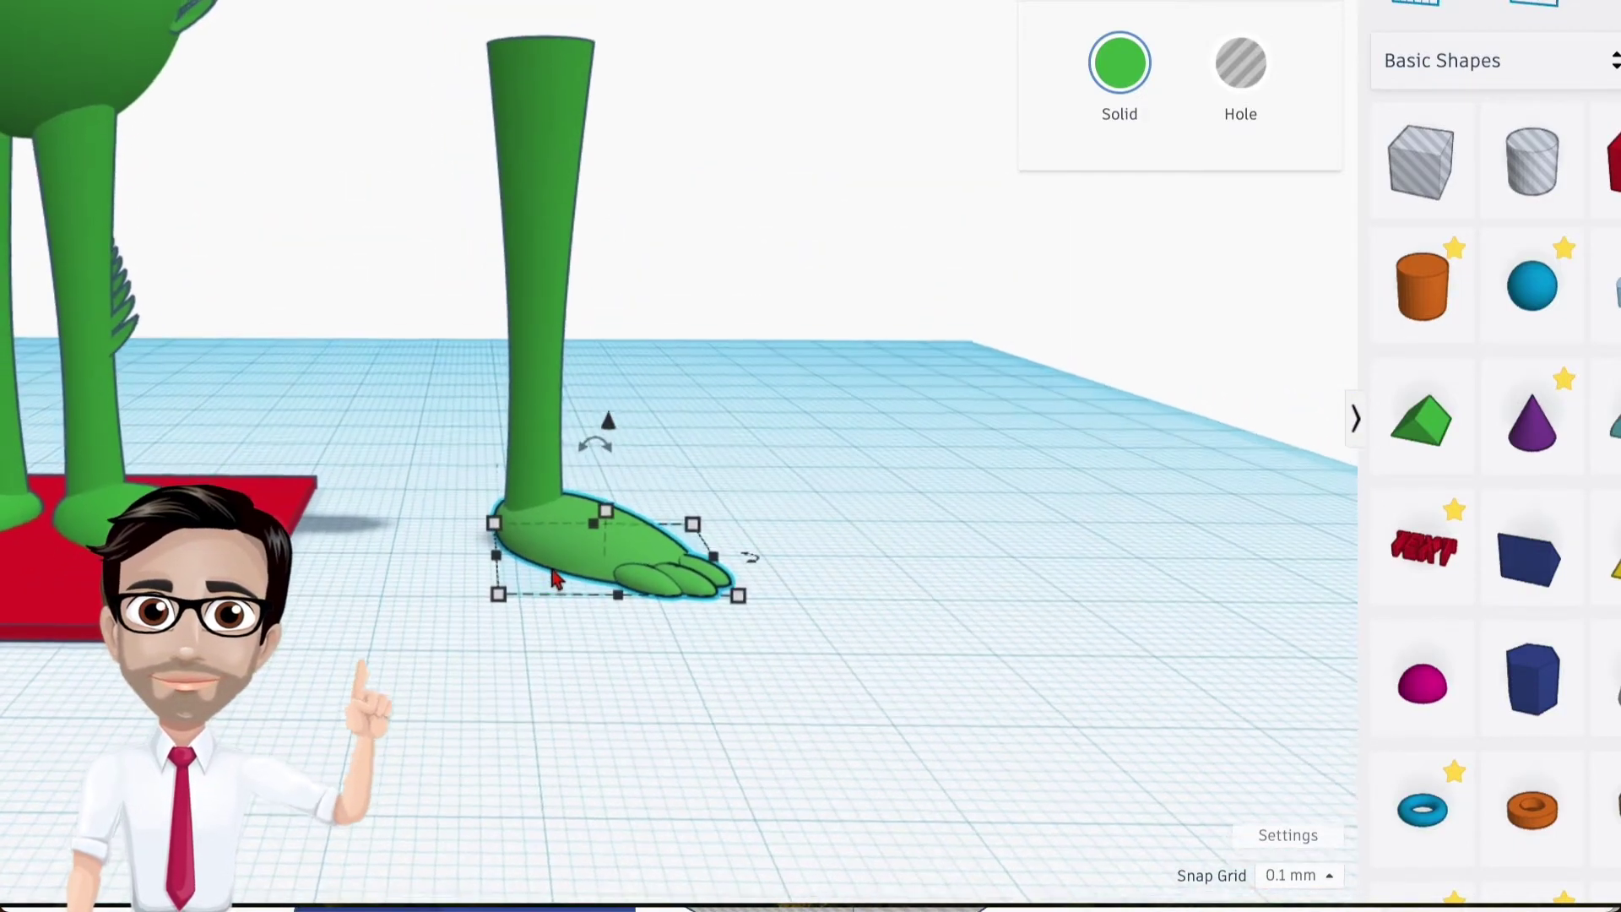
right_click_drag(606, 571, 594, 577)
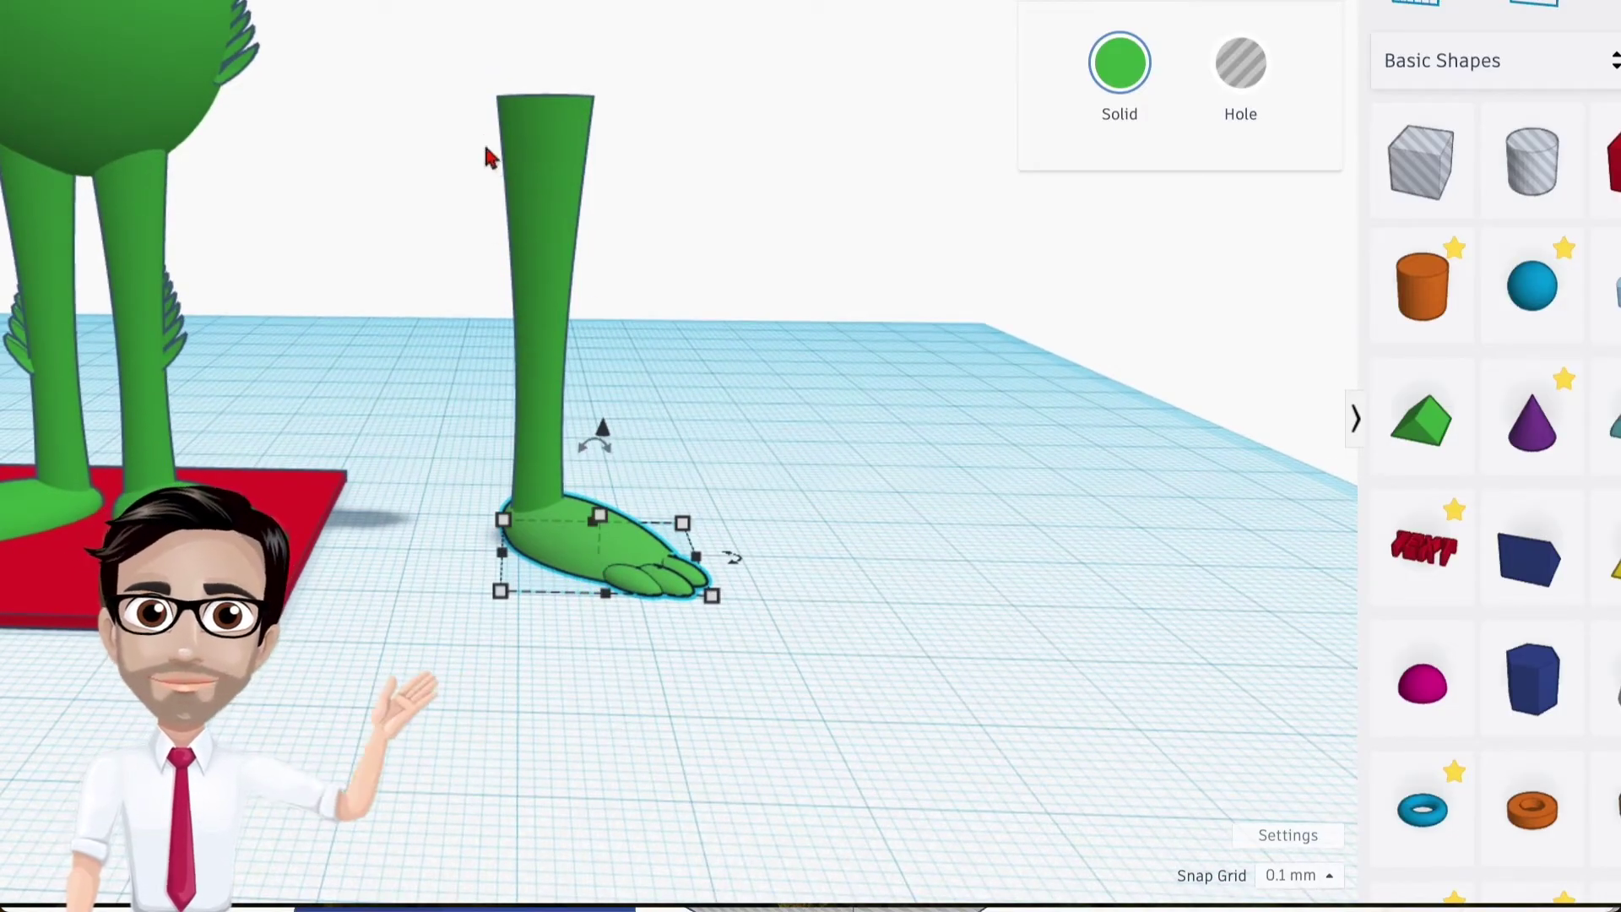
left_click(702, 591, "shift")
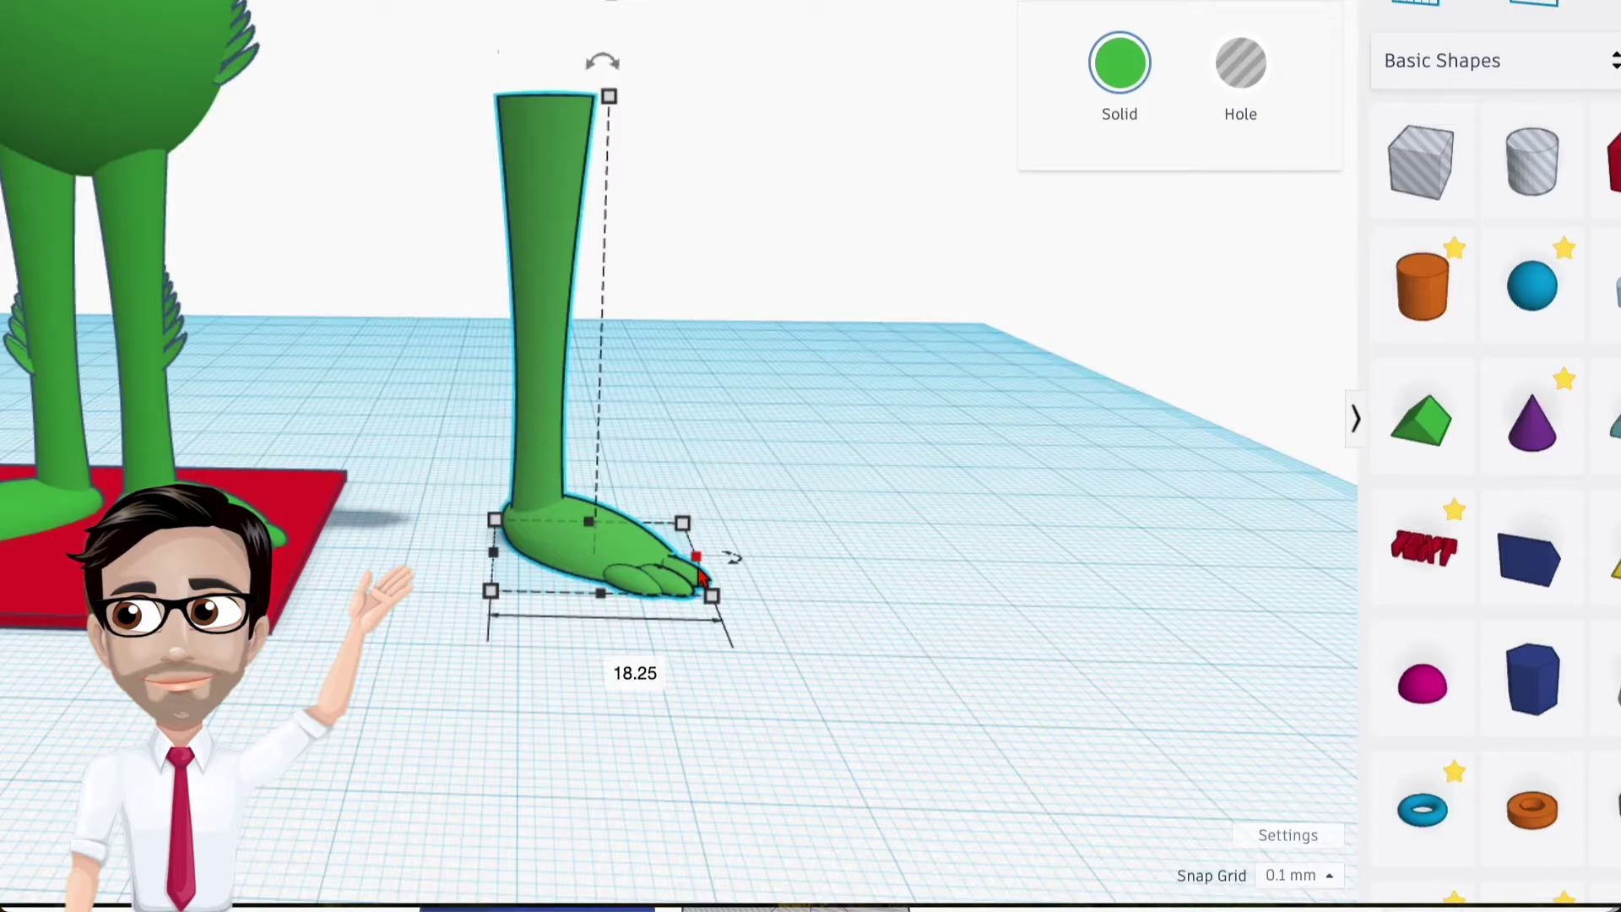
left_click_drag(549, 384, 779, 399)
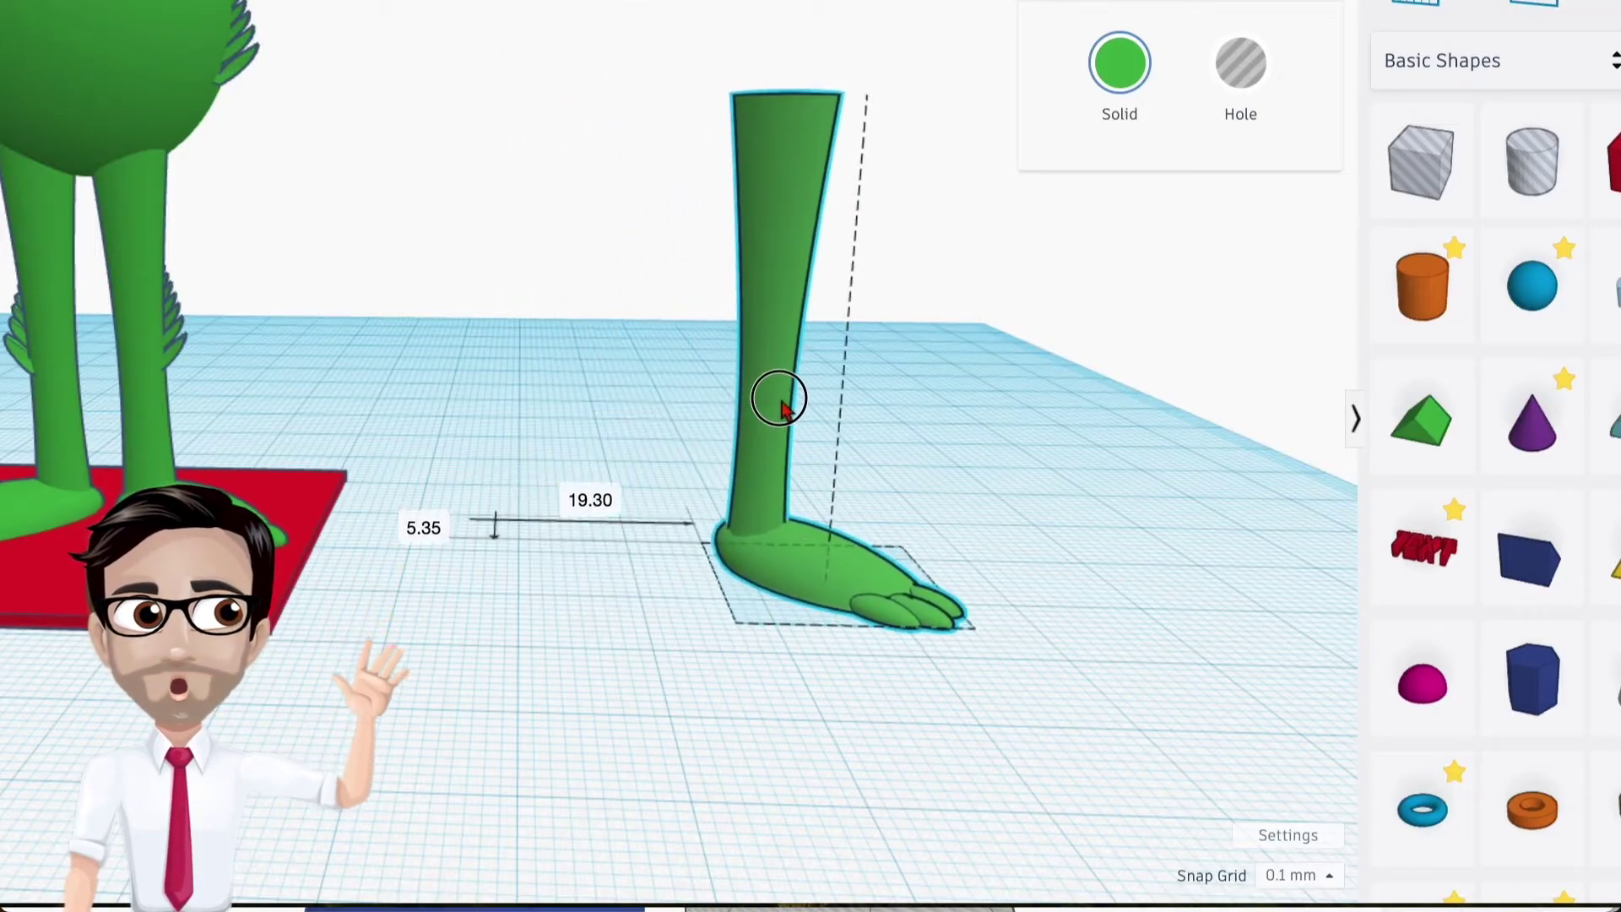
Create the second leg by duplicating and mirroring the leg and foot, placing the copy beside the original with its toes pointing outward
key("ctrl+d")
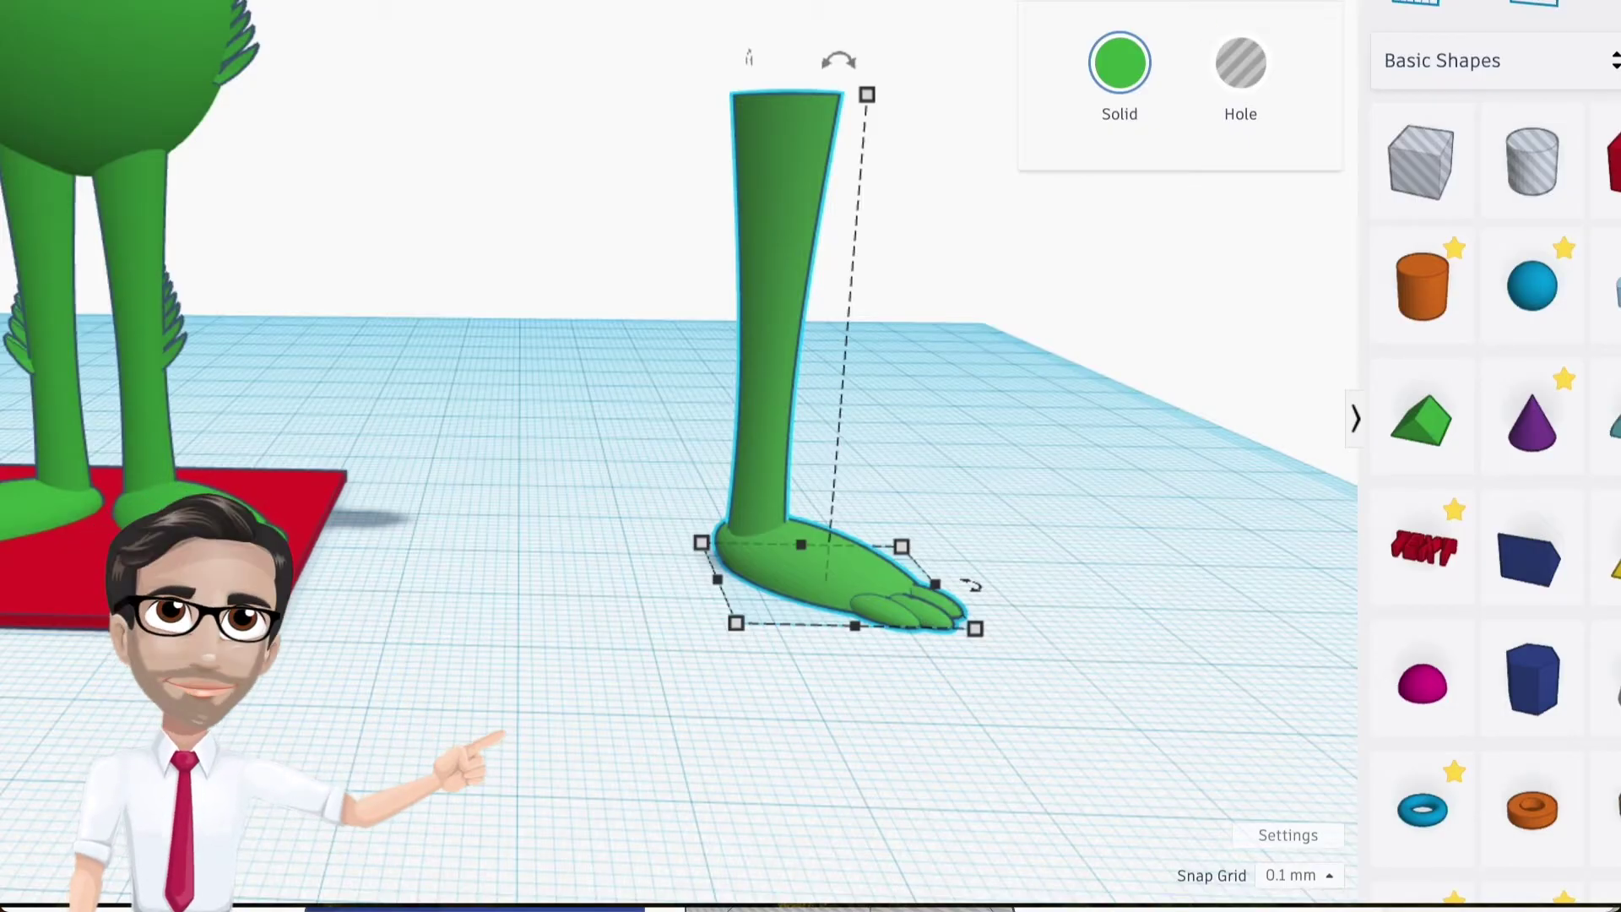
key("m")
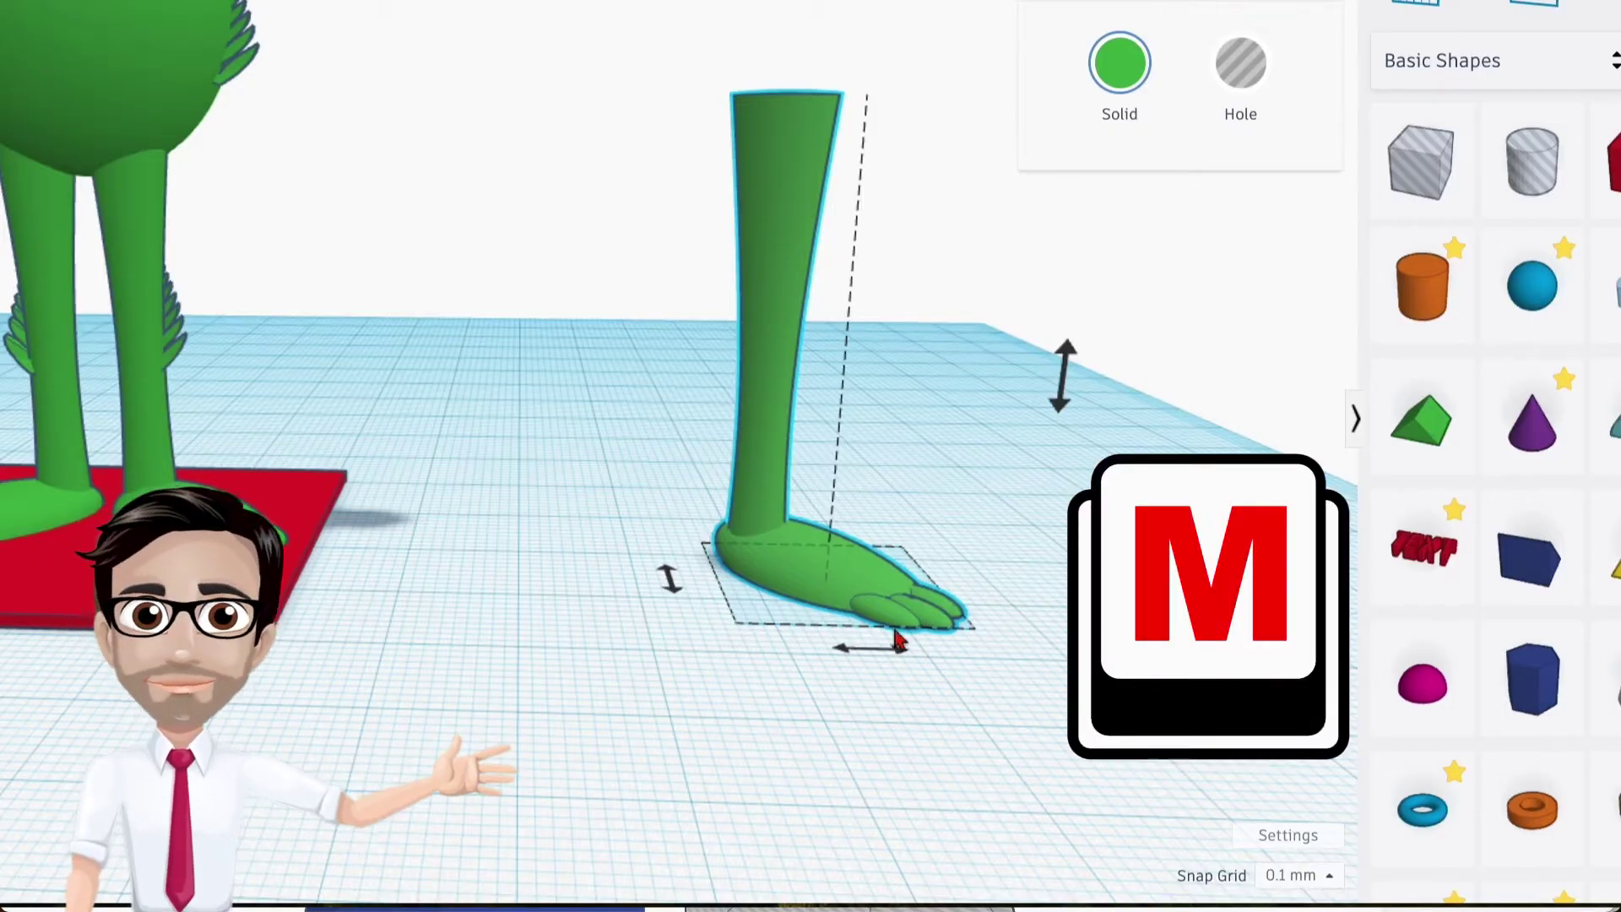
left_click(842, 657)
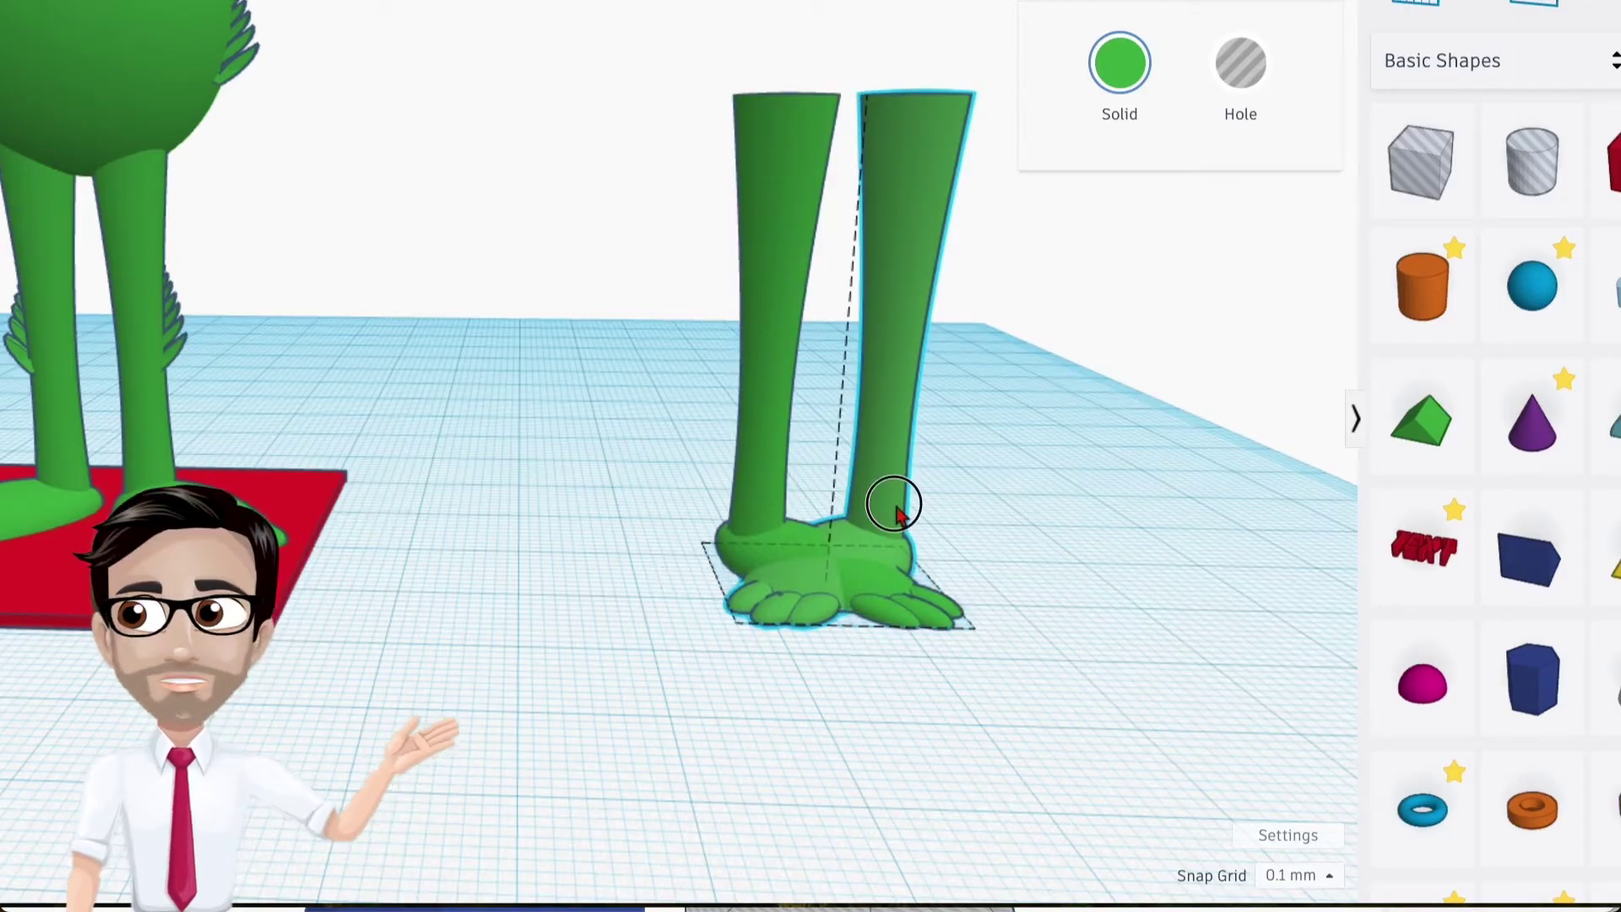
left_click_drag(895, 507, 664, 499)
scroll(723, 530, "down", 1)
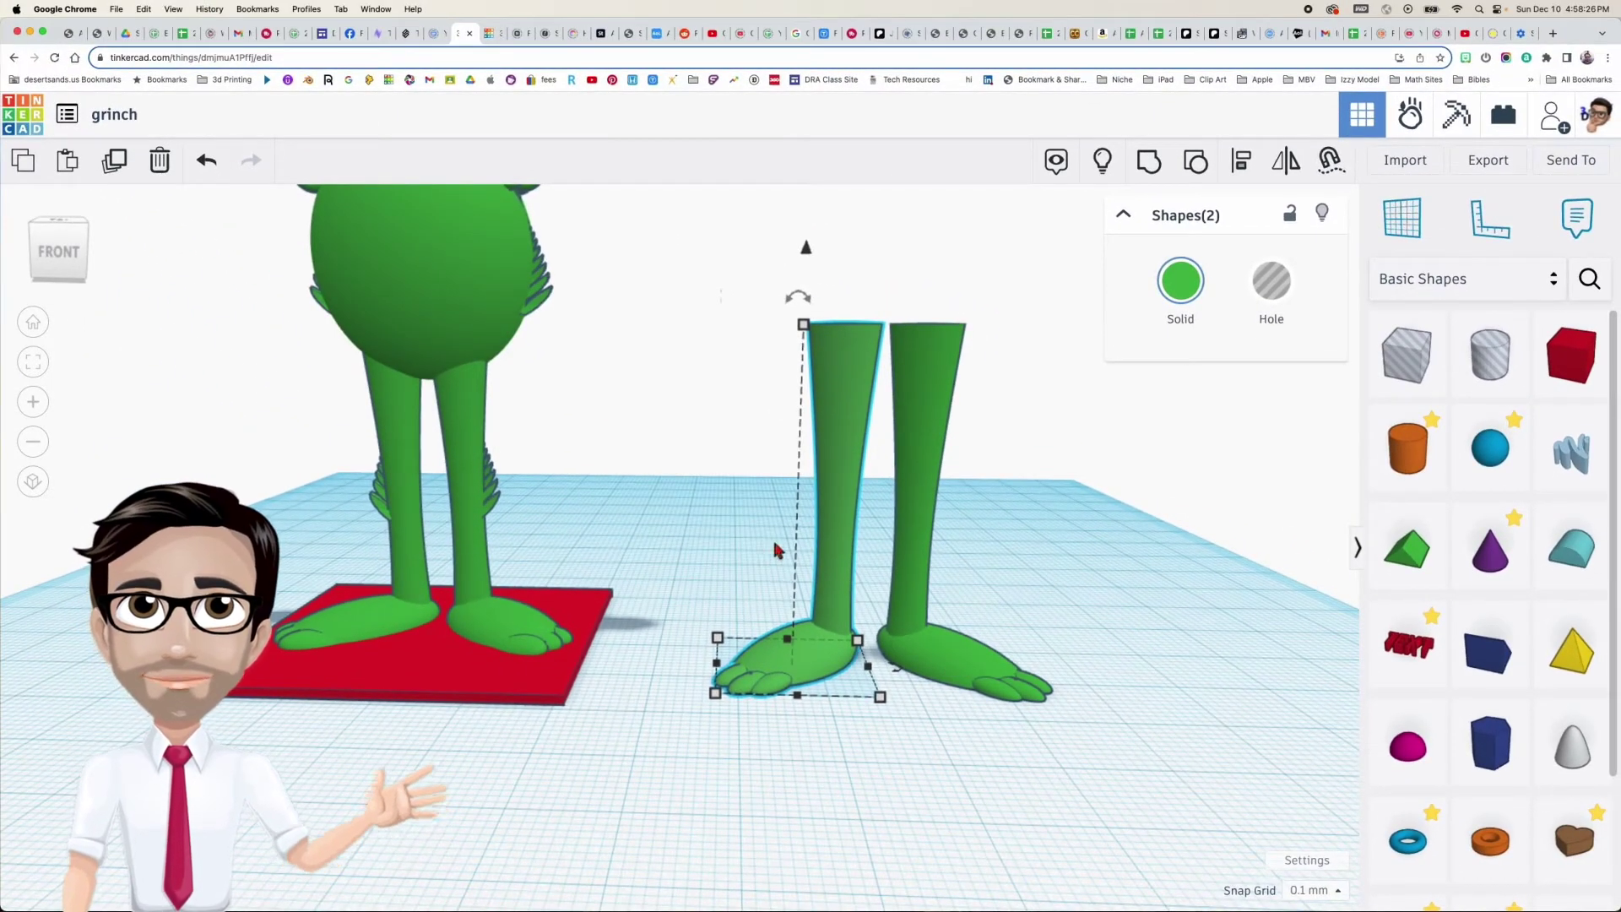
Add a basic sphere beside the legs, set its steps to 24 and inspect how smooth its surface is
middle_click_drag(1115, 579, 1005, 629)
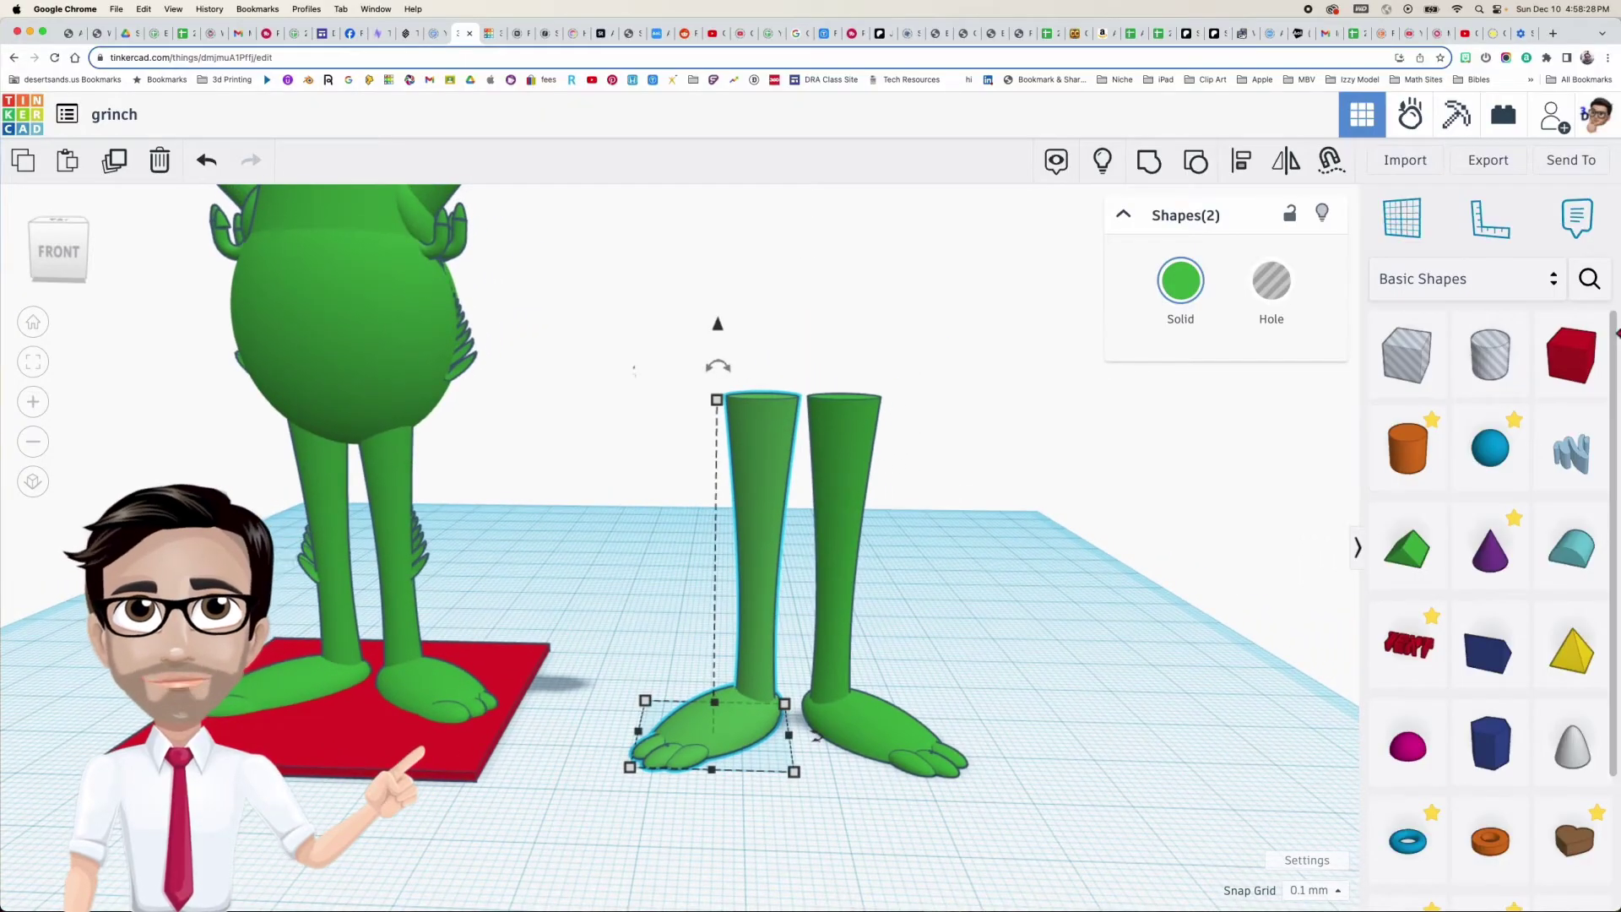
left_click_drag(1505, 456, 1044, 722)
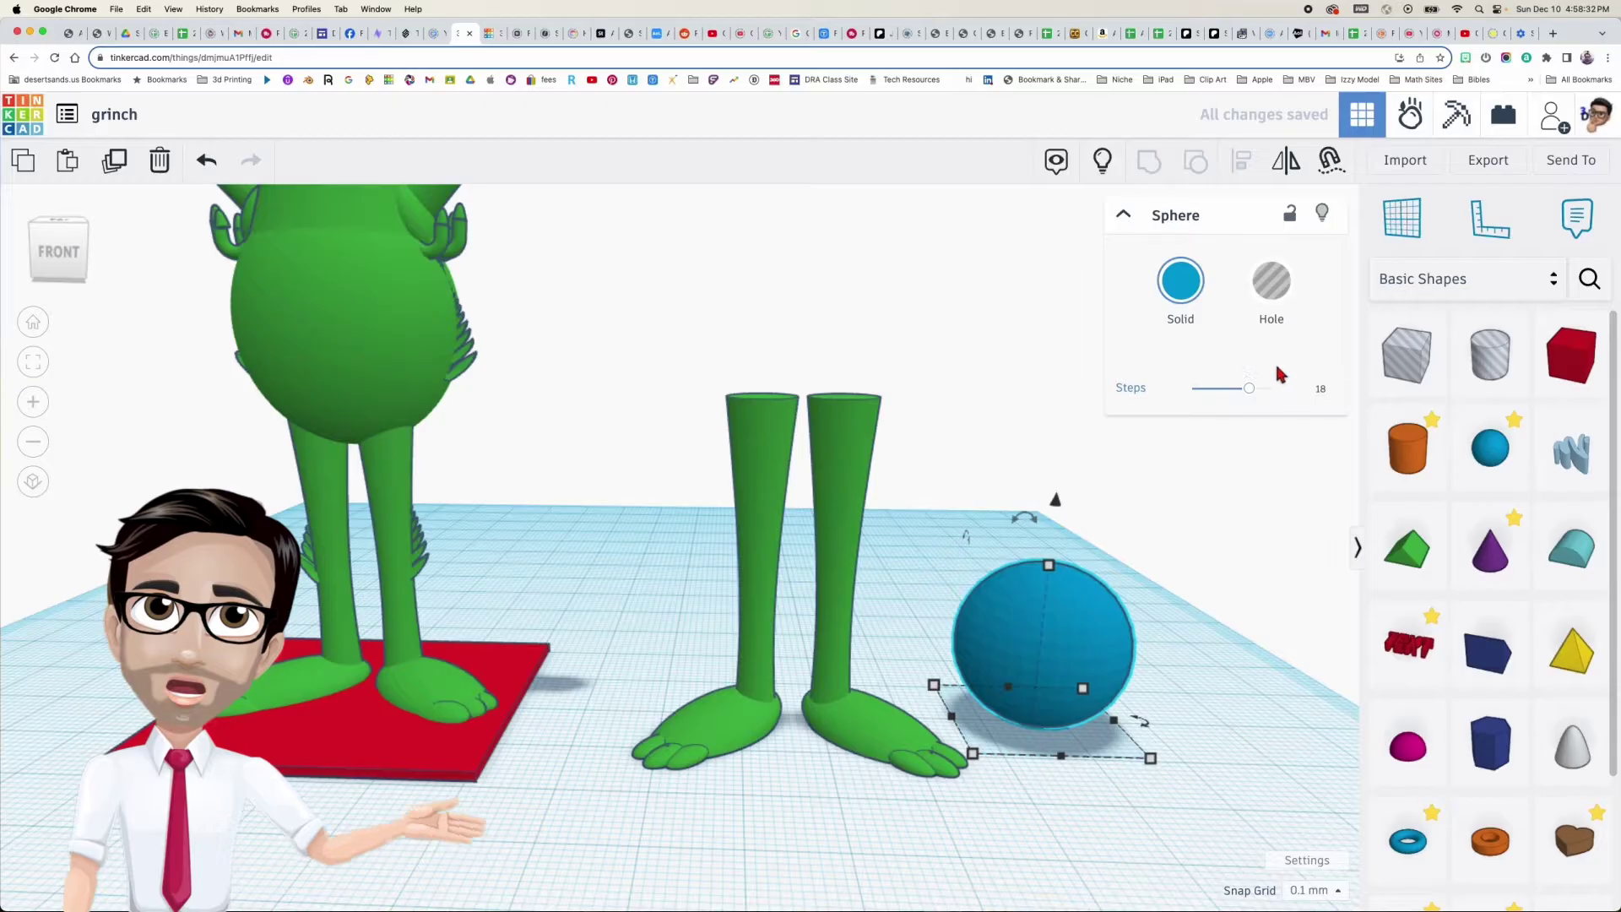
left_click_drag(1257, 397, 1329, 398)
middle_click_drag(1203, 503, 1100, 529)
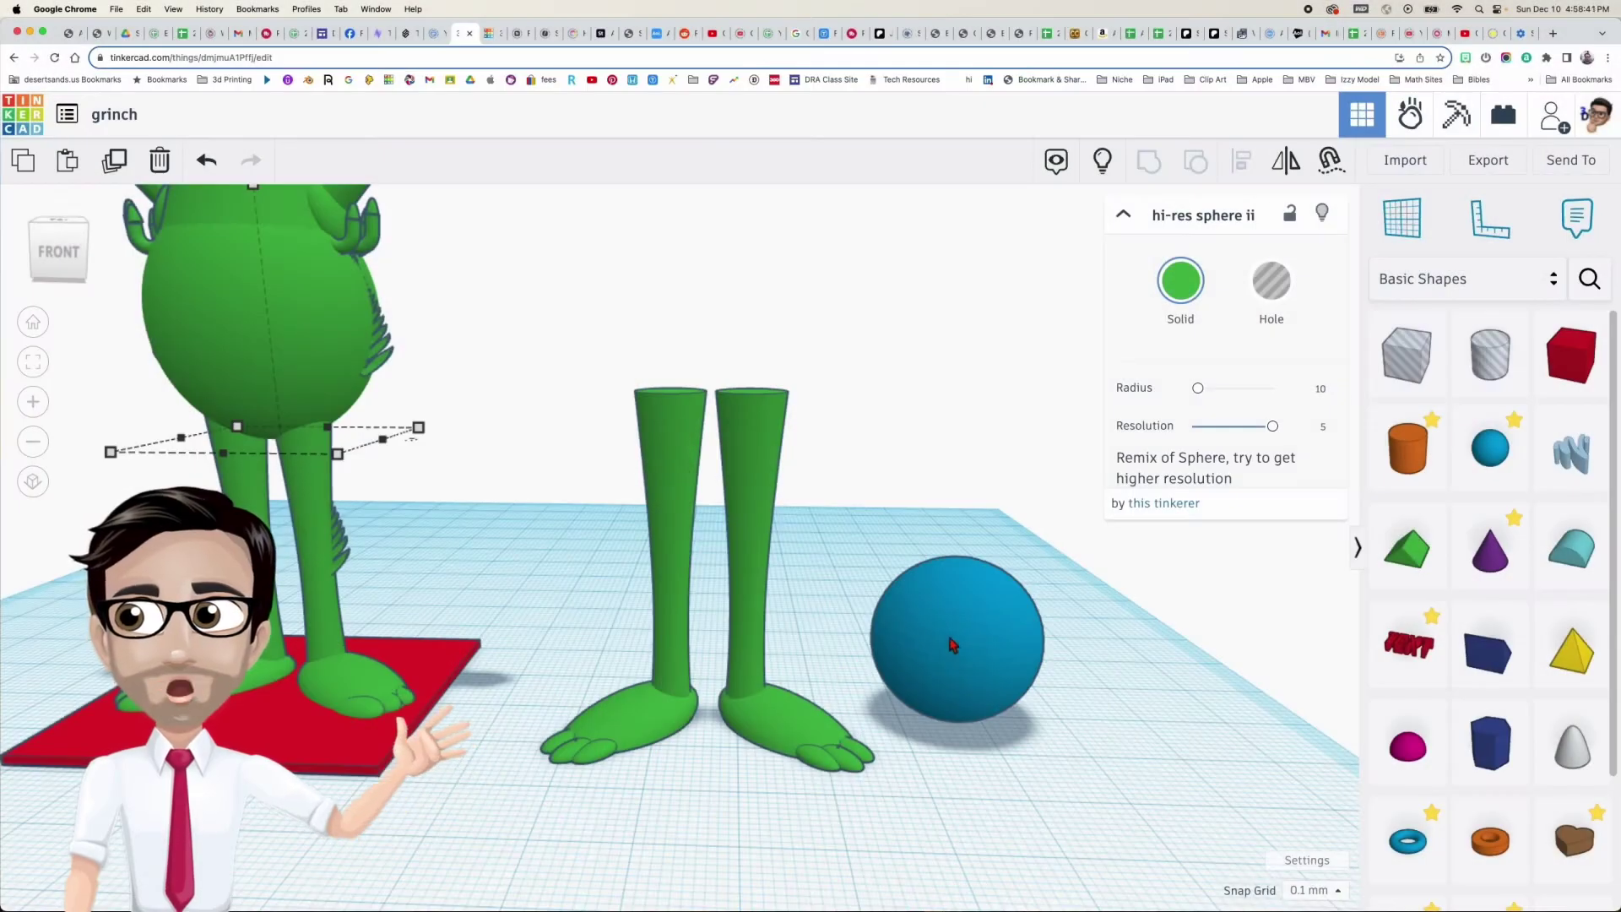
left_click(952, 647)
scroll(952, 646, "up", 8)
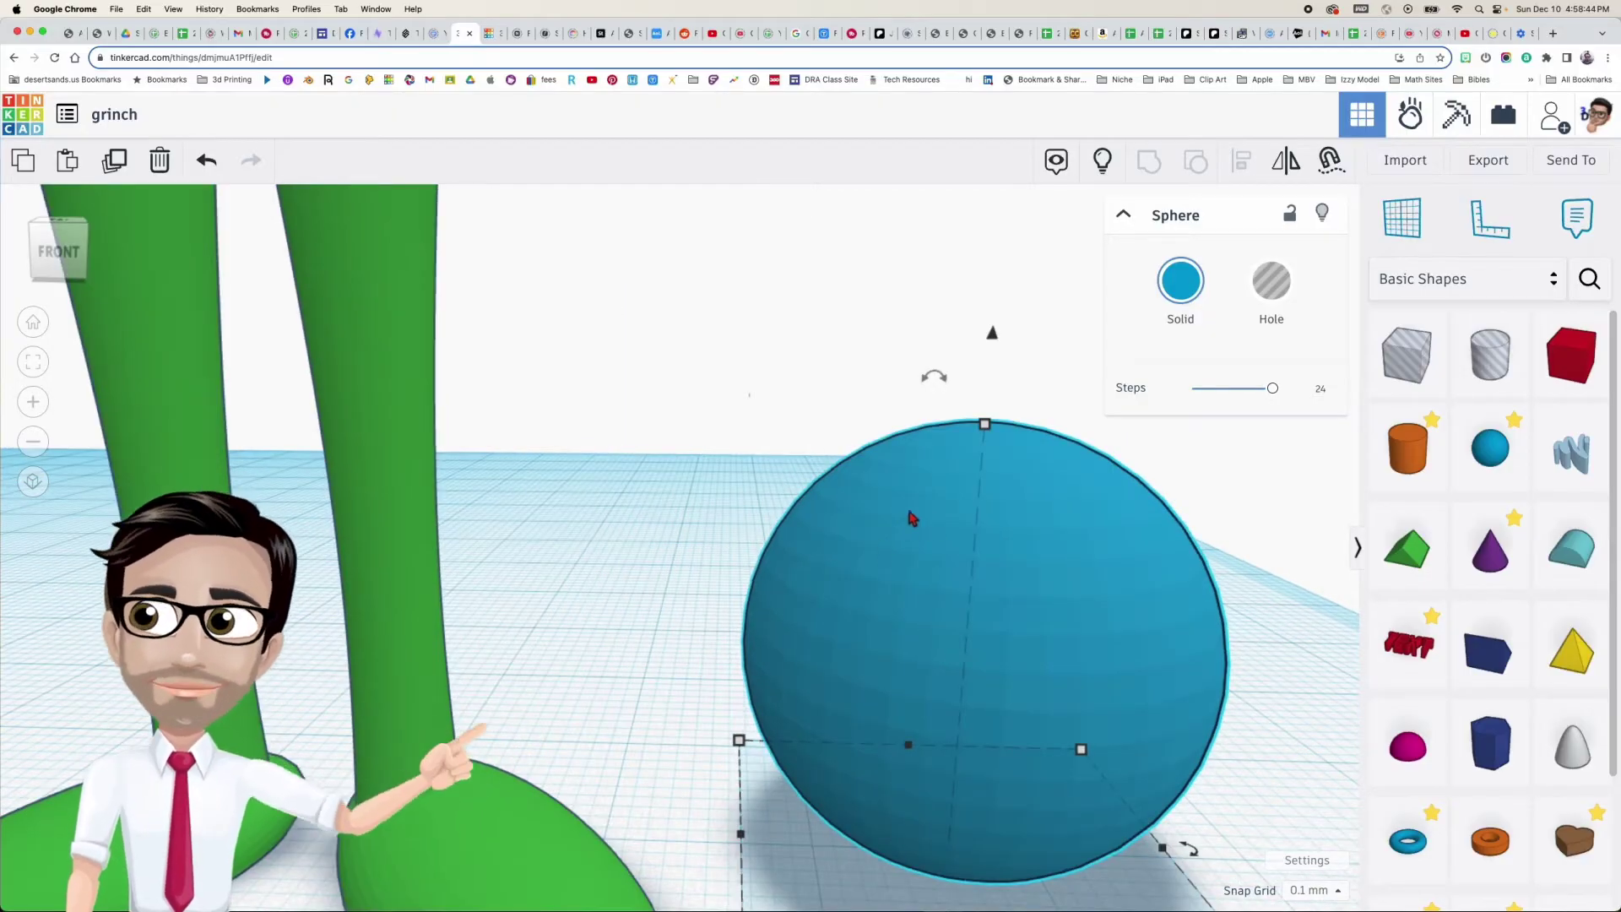
scroll(1015, 703, "down", 10)
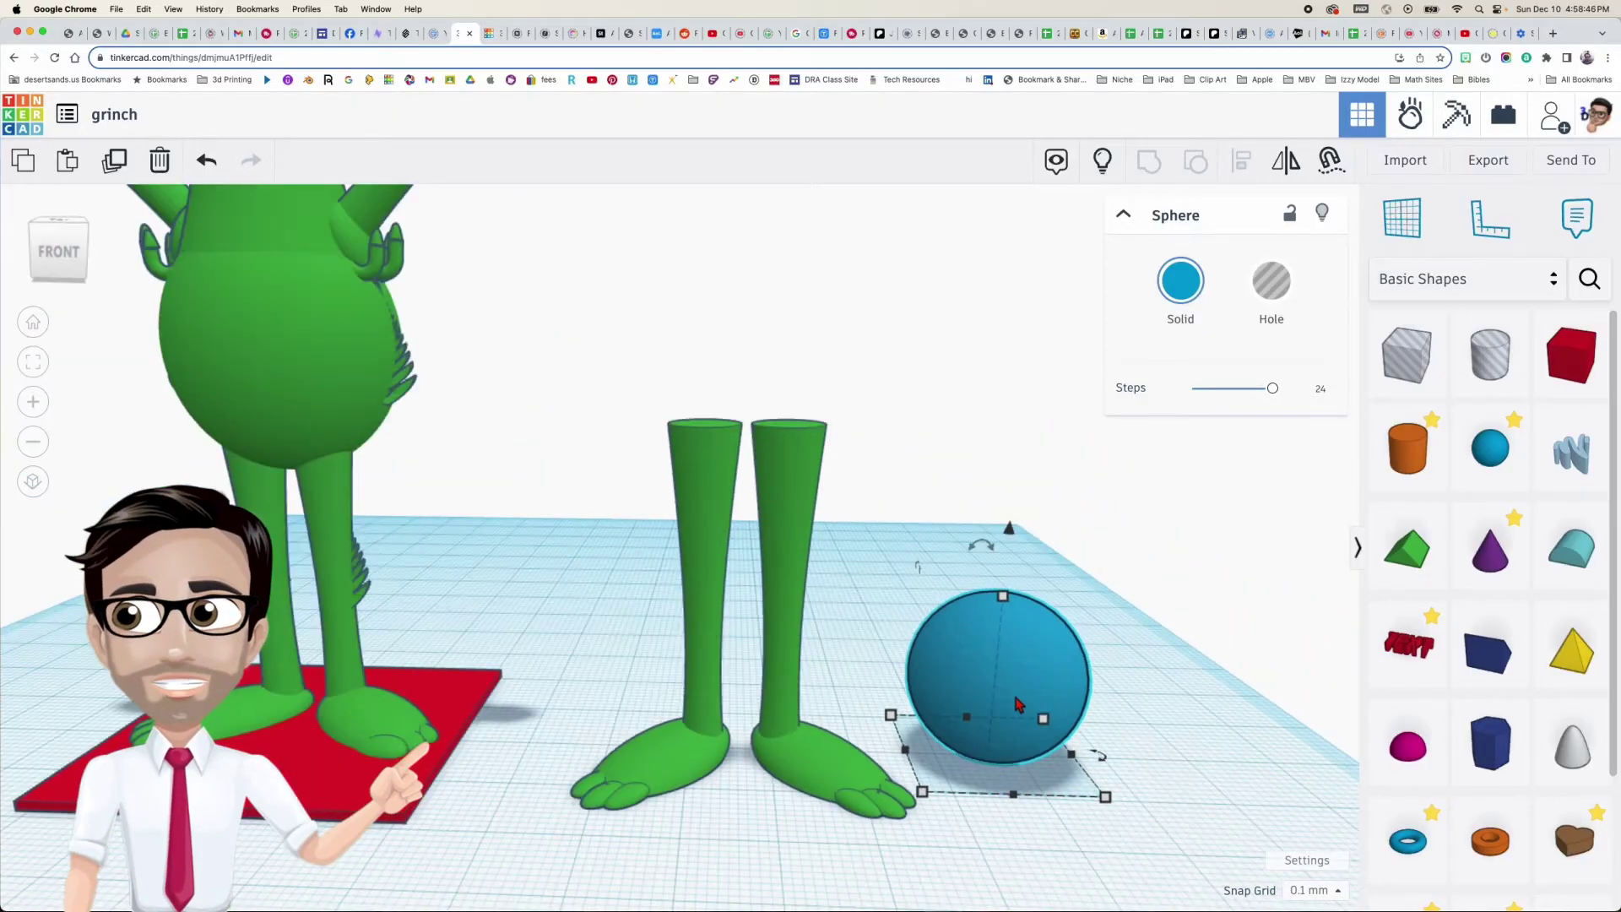
Search the community shapes for "sphere" and add a hi-res sphere ii beside the blue sphere
left_click(1590, 280)
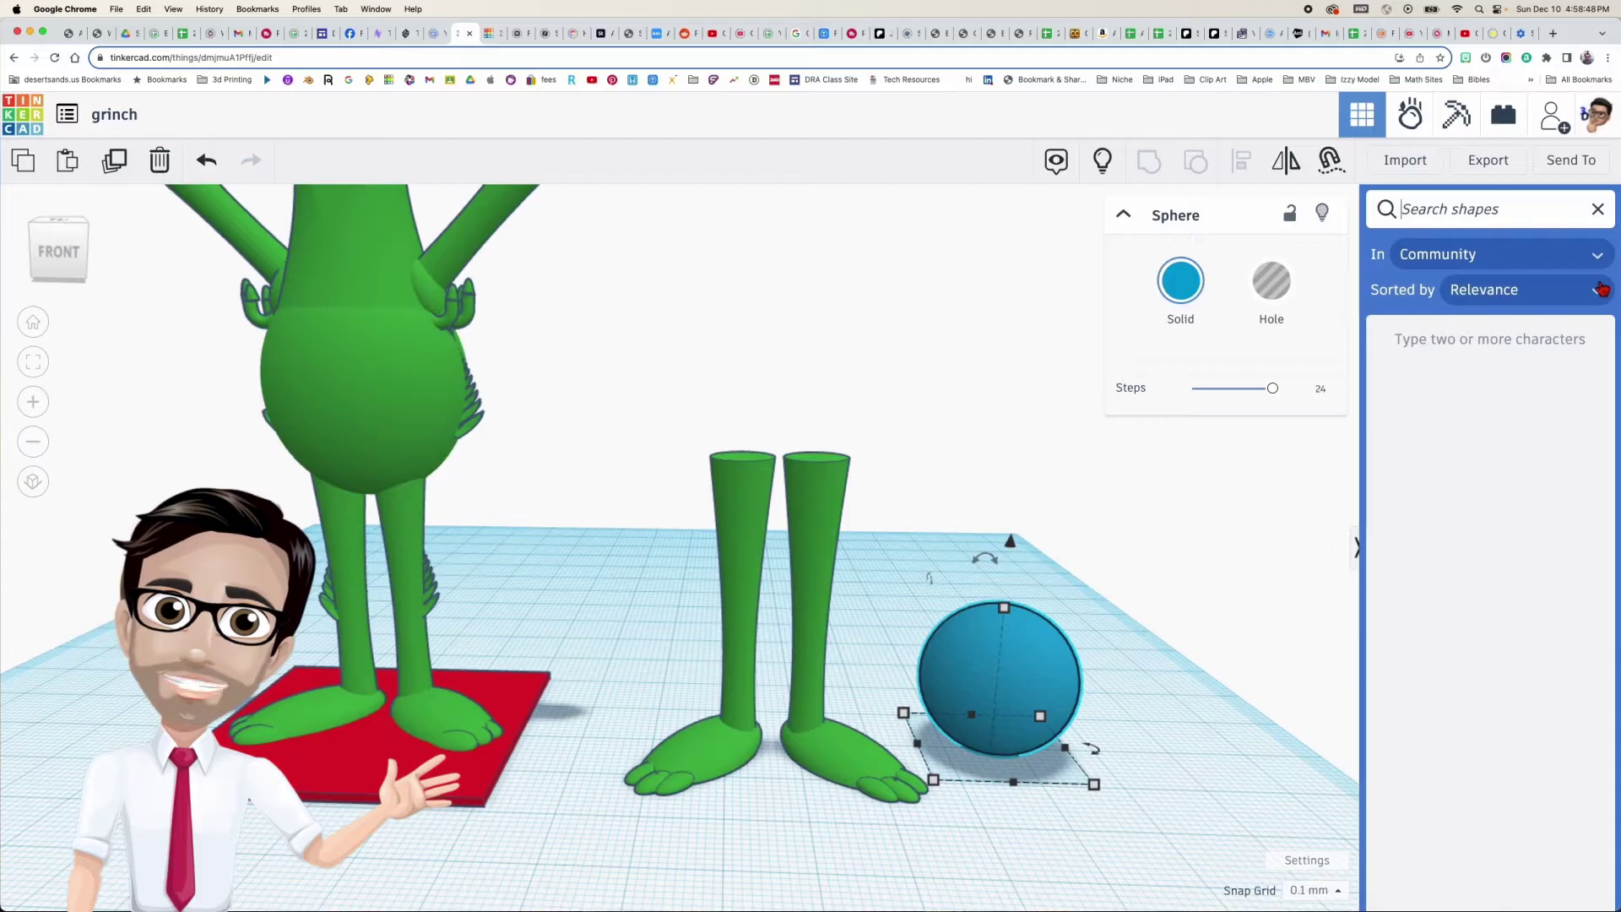
type("hi-res")
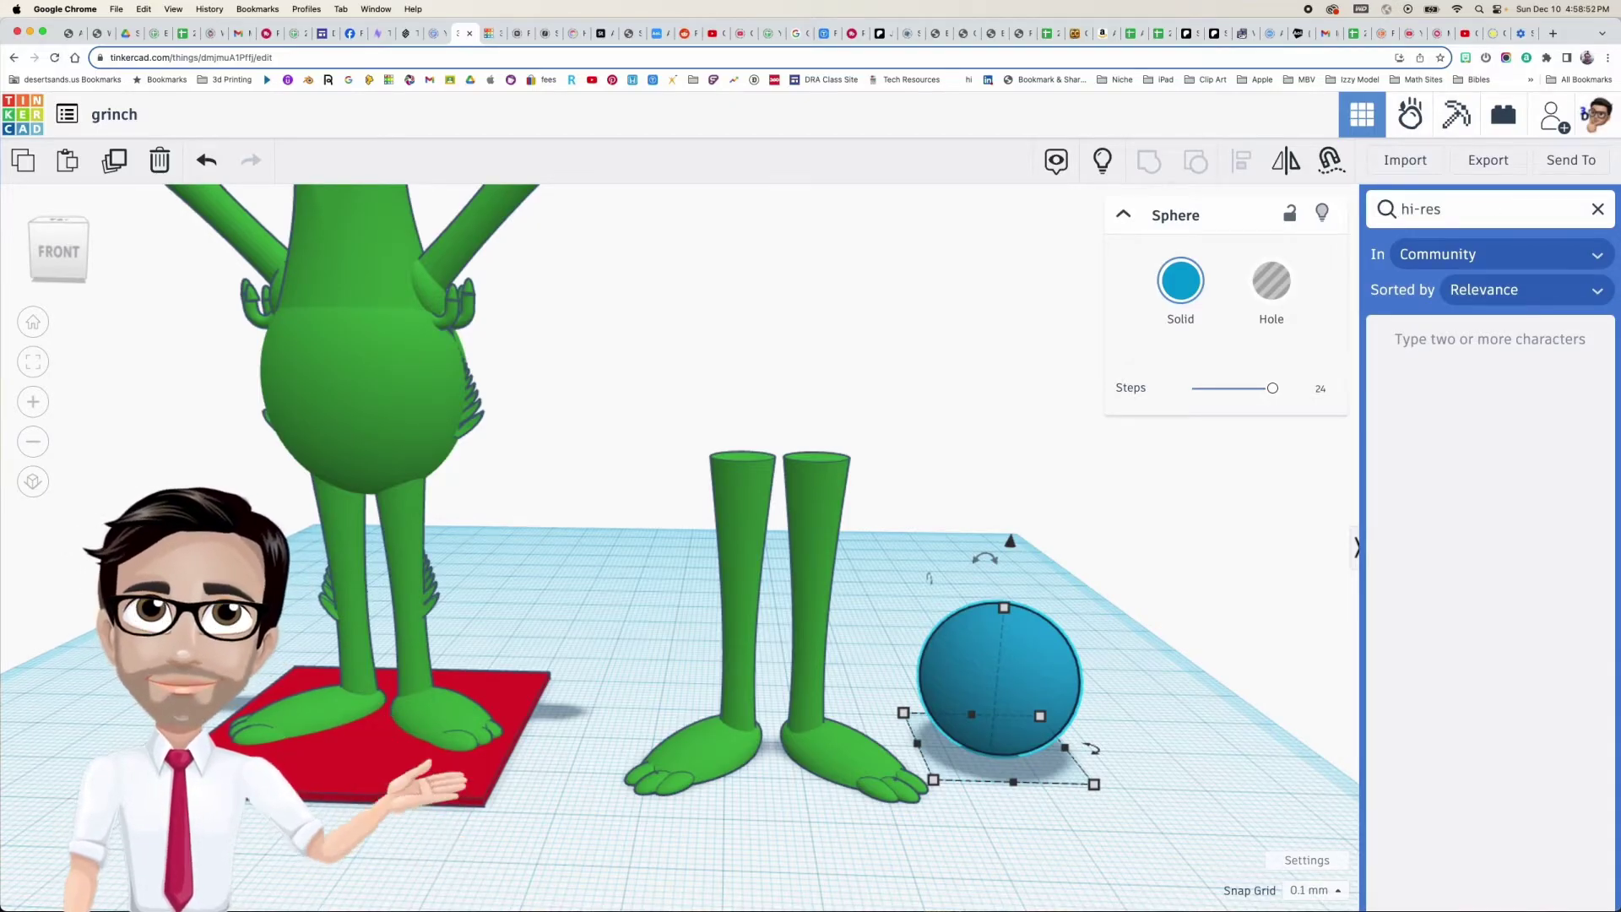
type(" sphere")
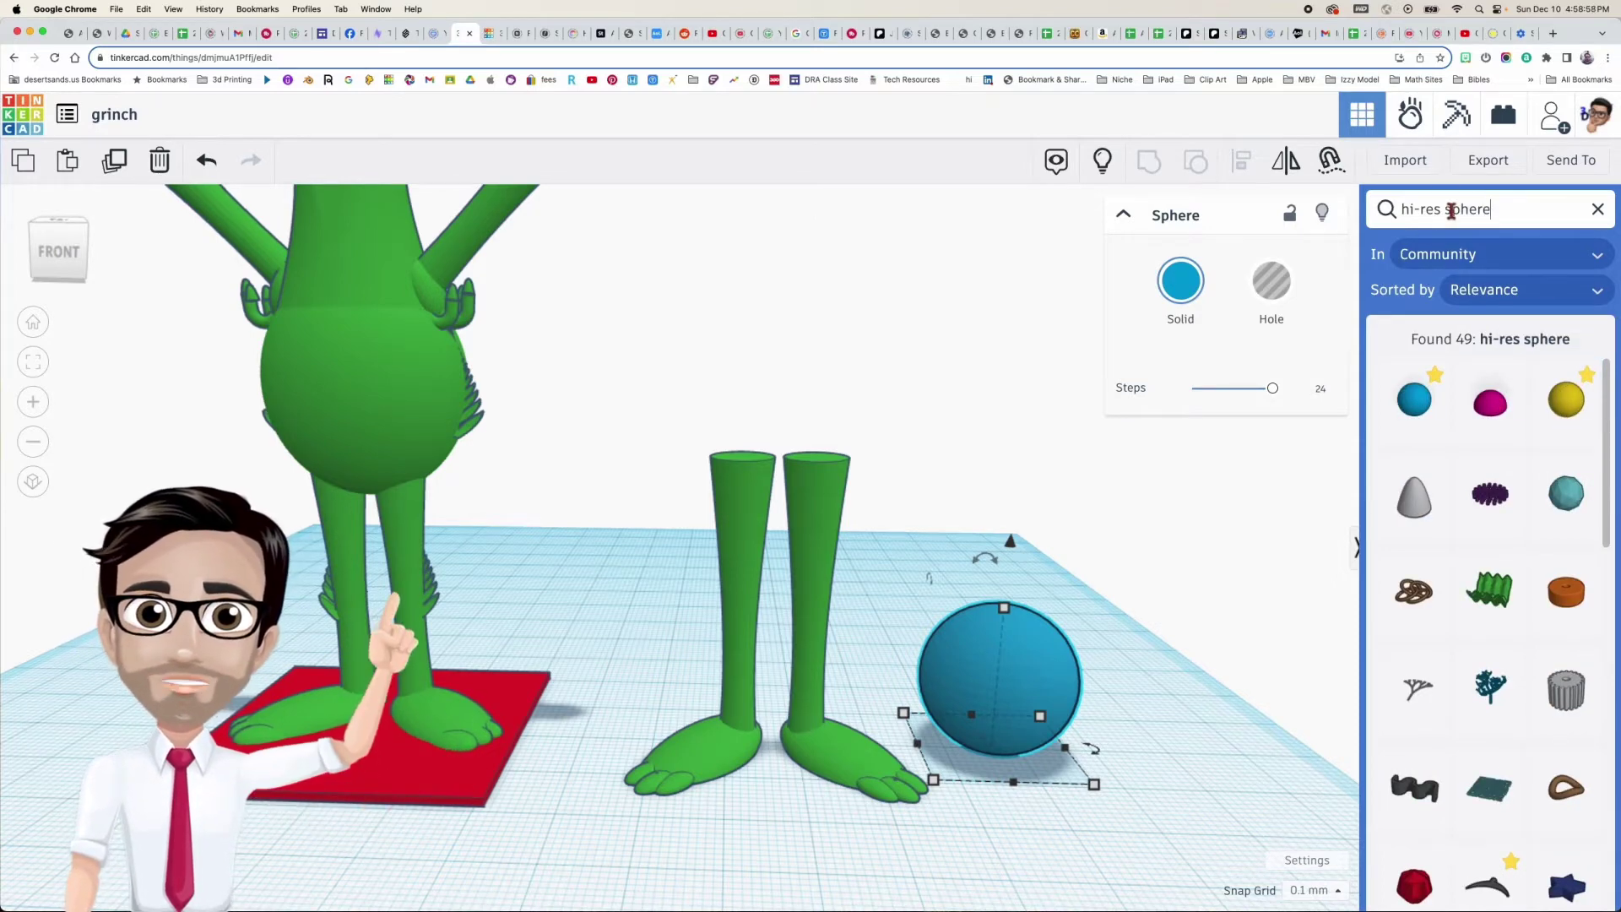
left_click_drag(1445, 210, 1400, 210)
key("BackSpace")
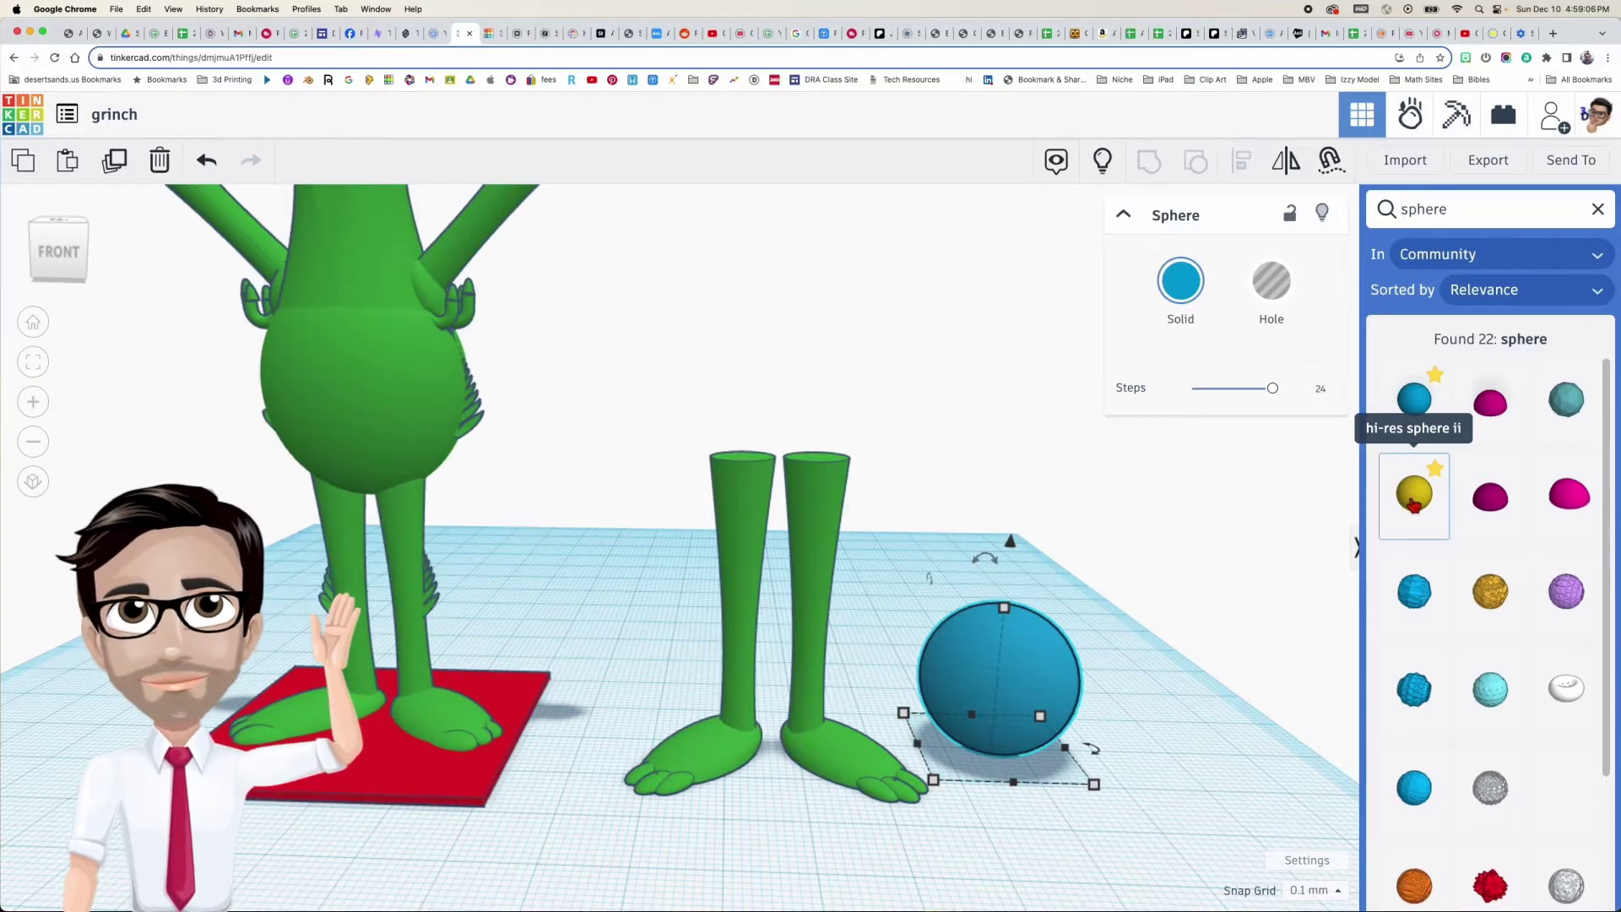
left_click_drag(1414, 504, 1155, 751)
Set the hi-res sphere's resolution to 5 and compare its surface with the blue sphere up close
scroll(1008, 717, "up", 5)
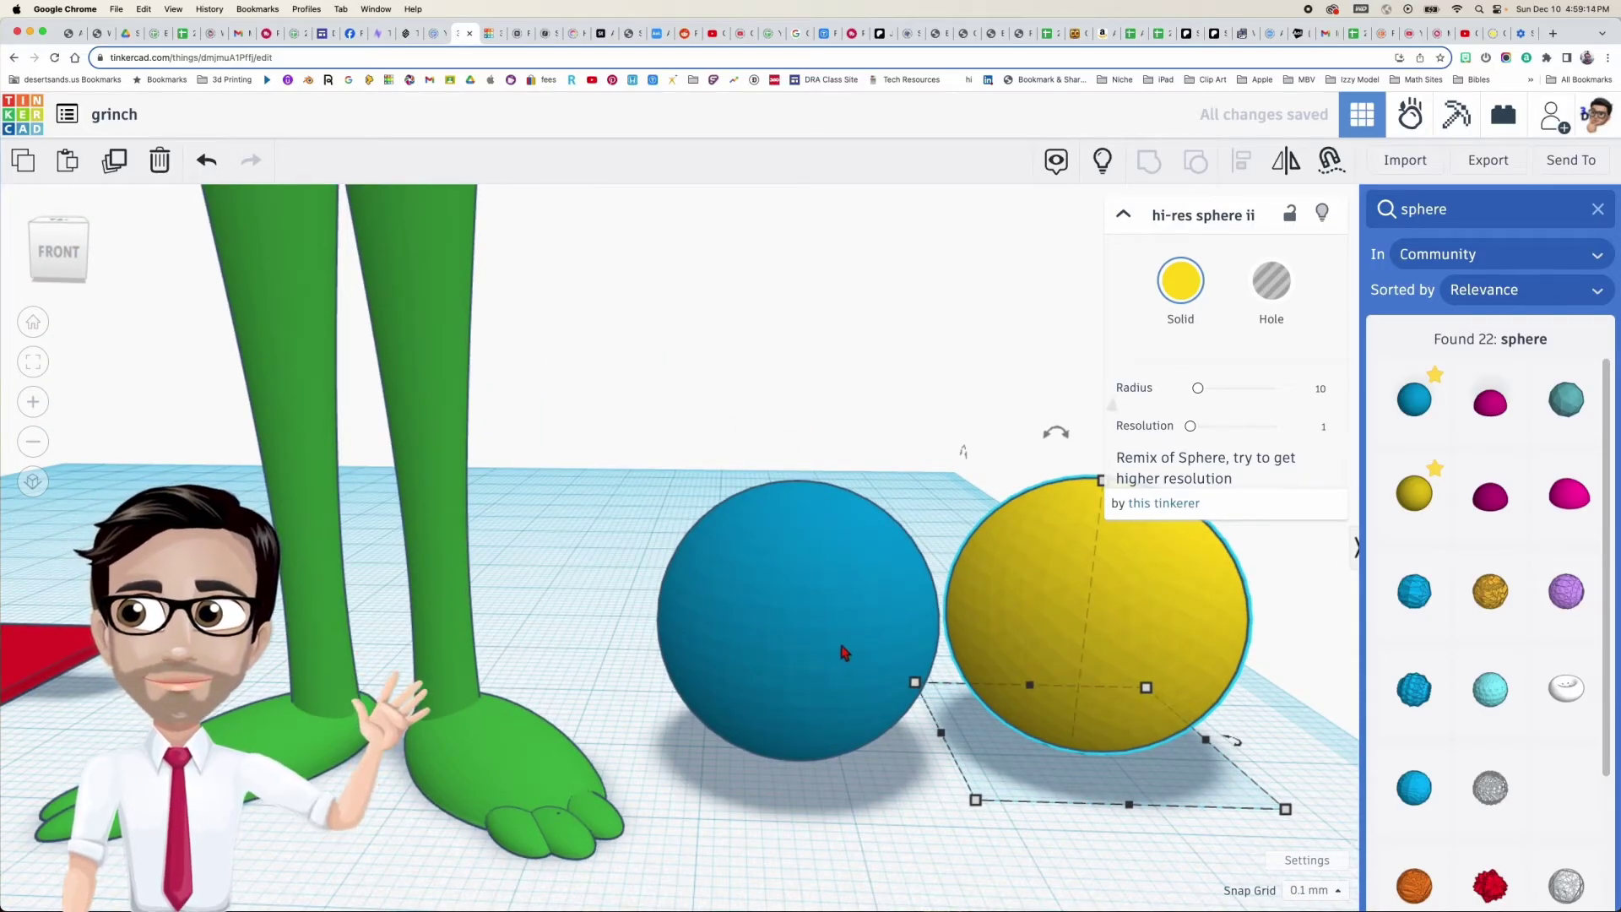
scroll(844, 652, "up", 1)
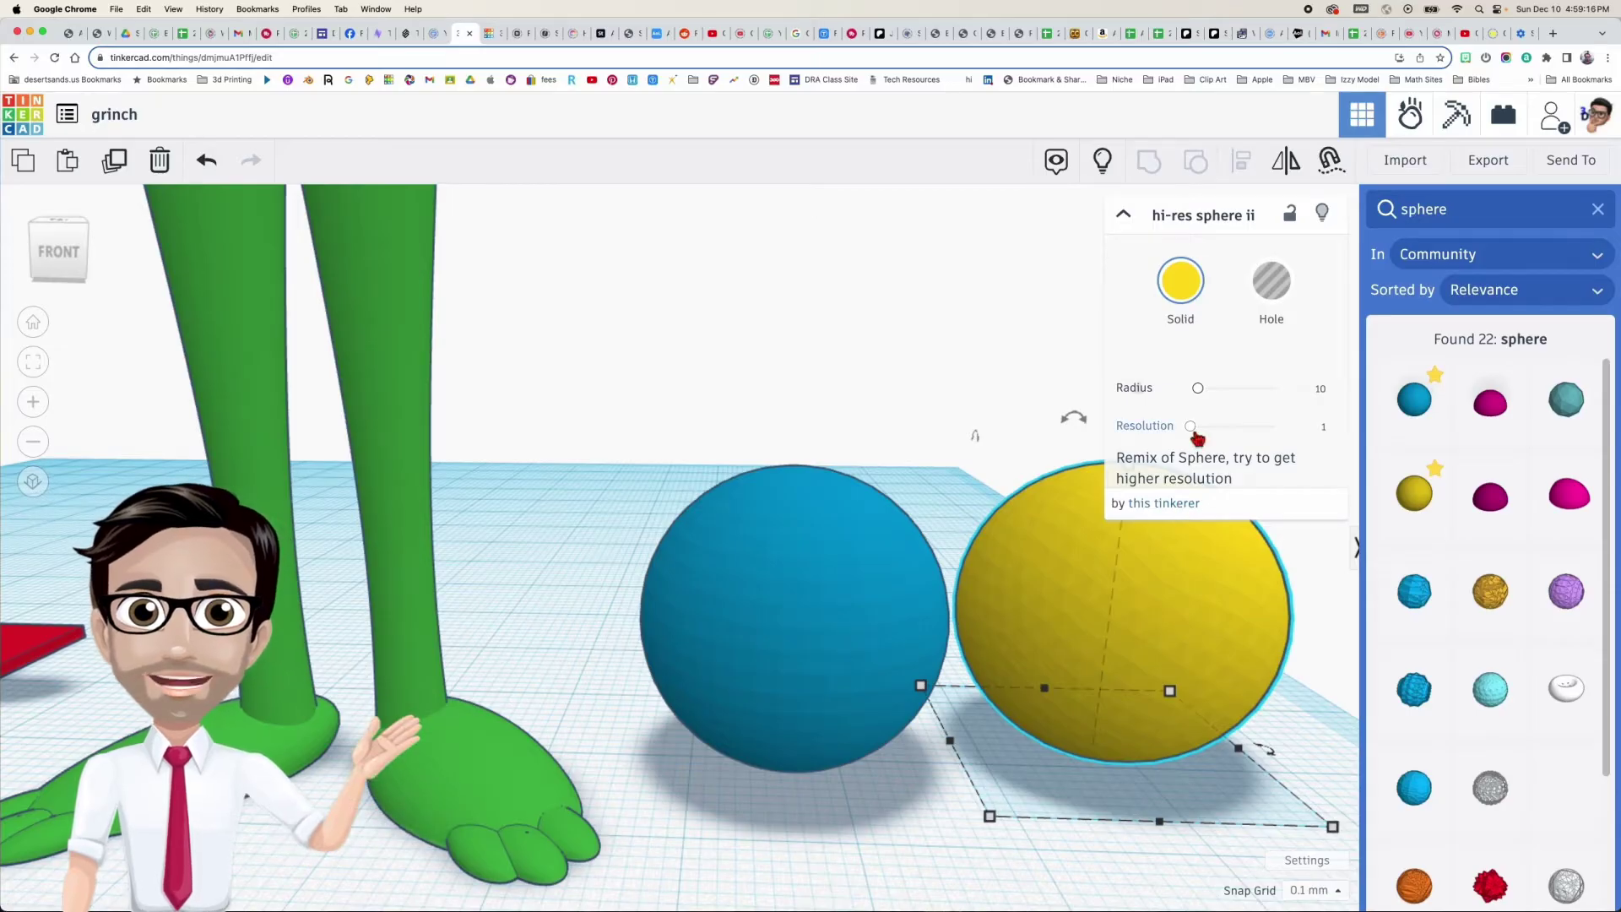
left_click_drag(1192, 426, 1357, 427)
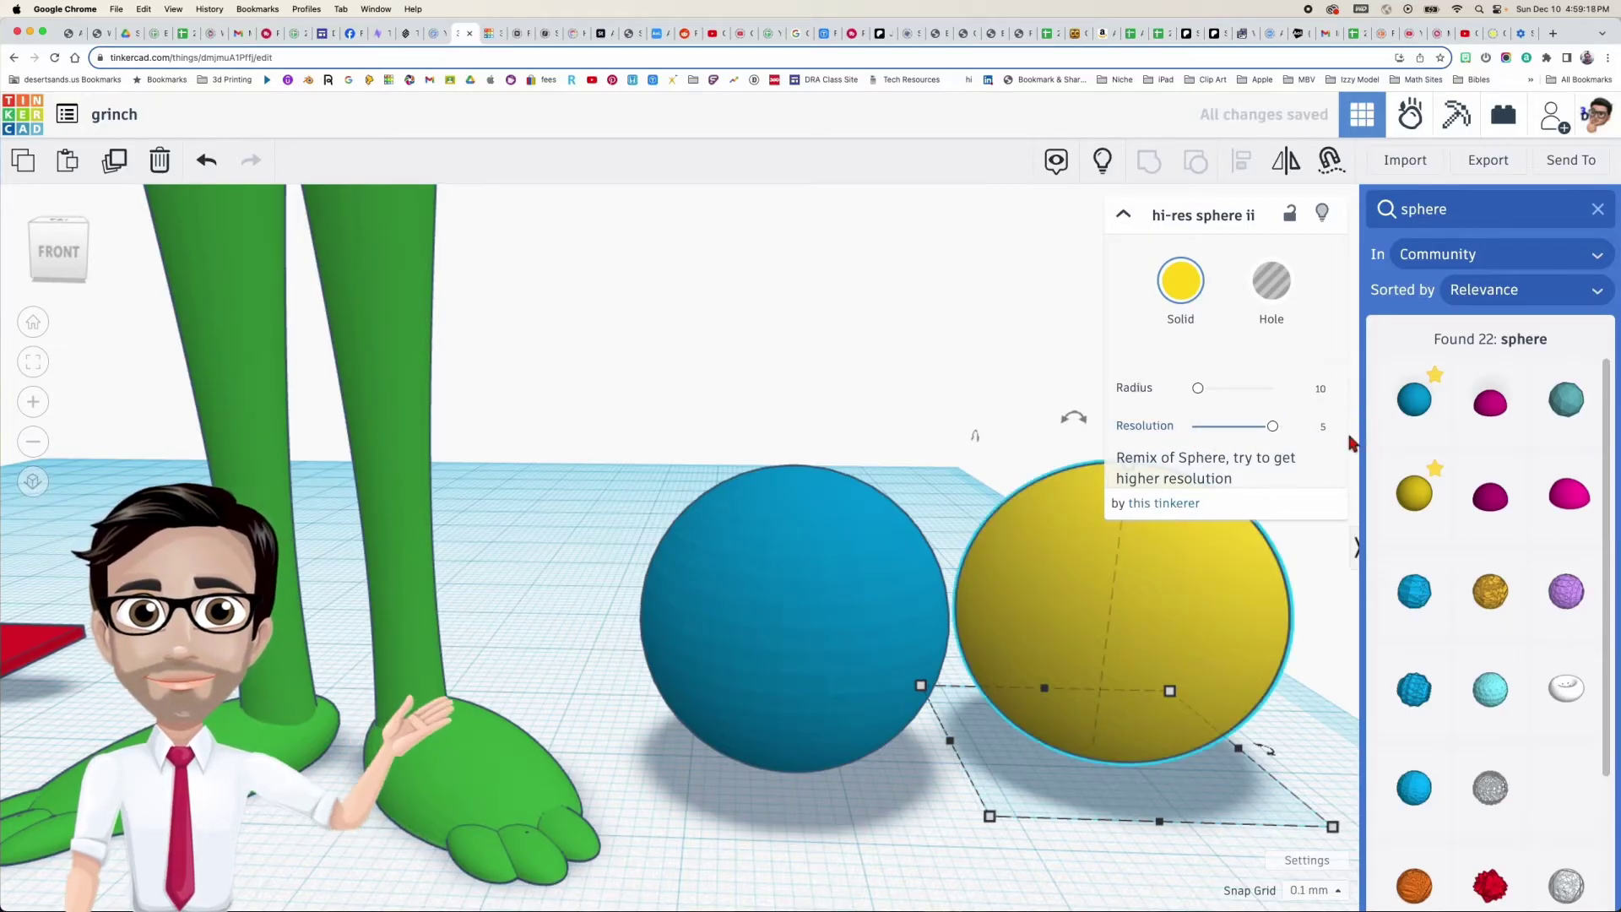
scroll(1108, 614, "up", 5)
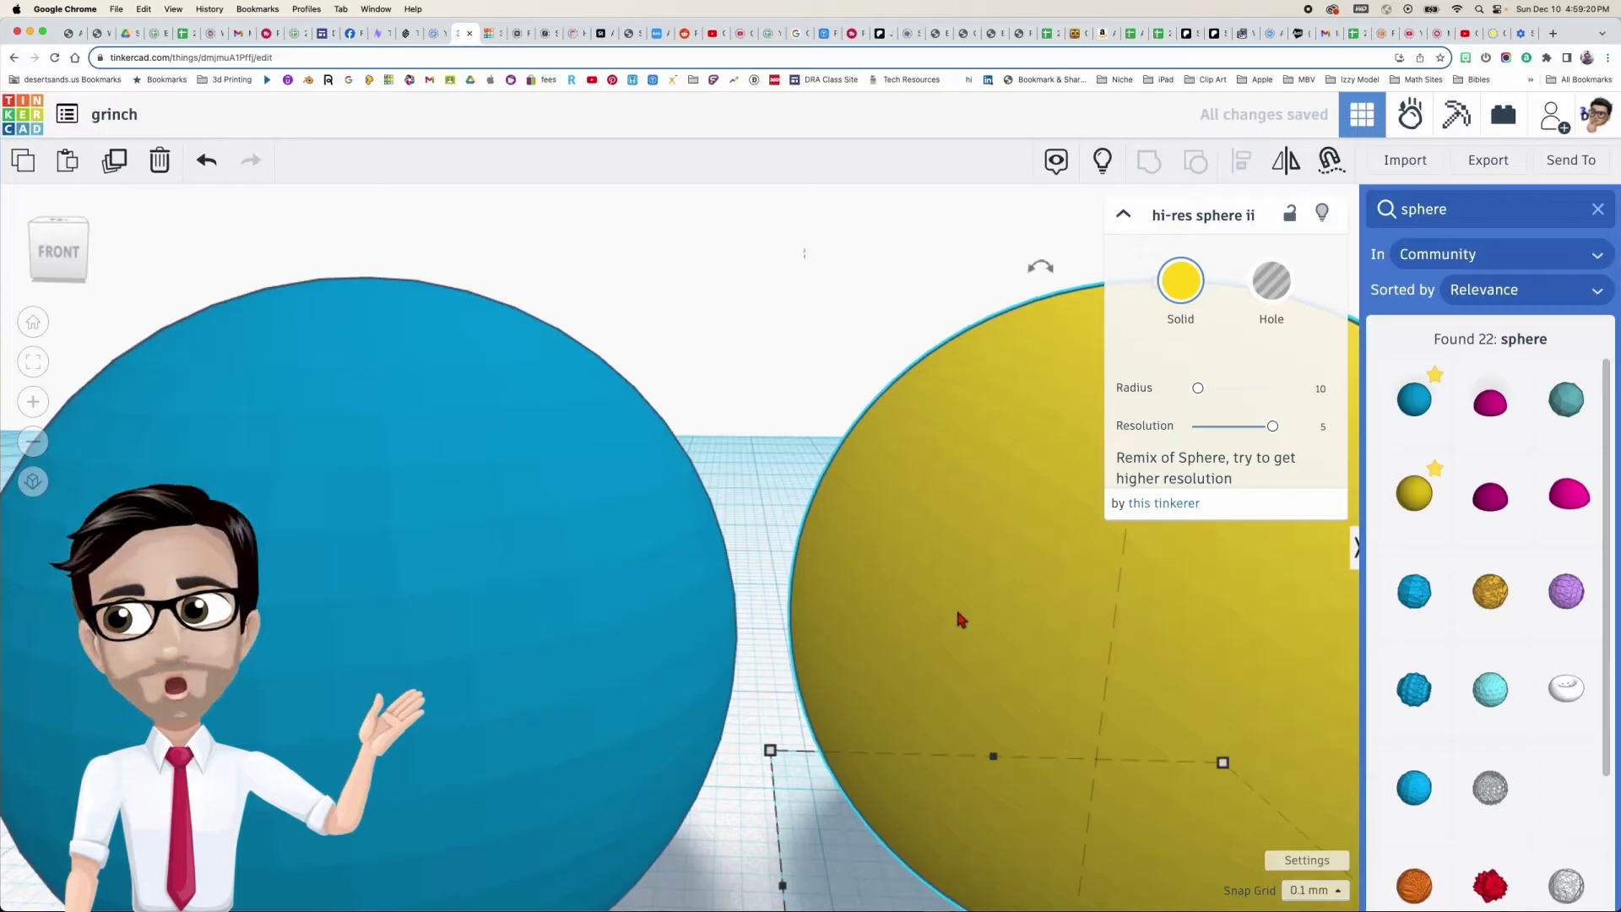
scroll(961, 614, "down", 1)
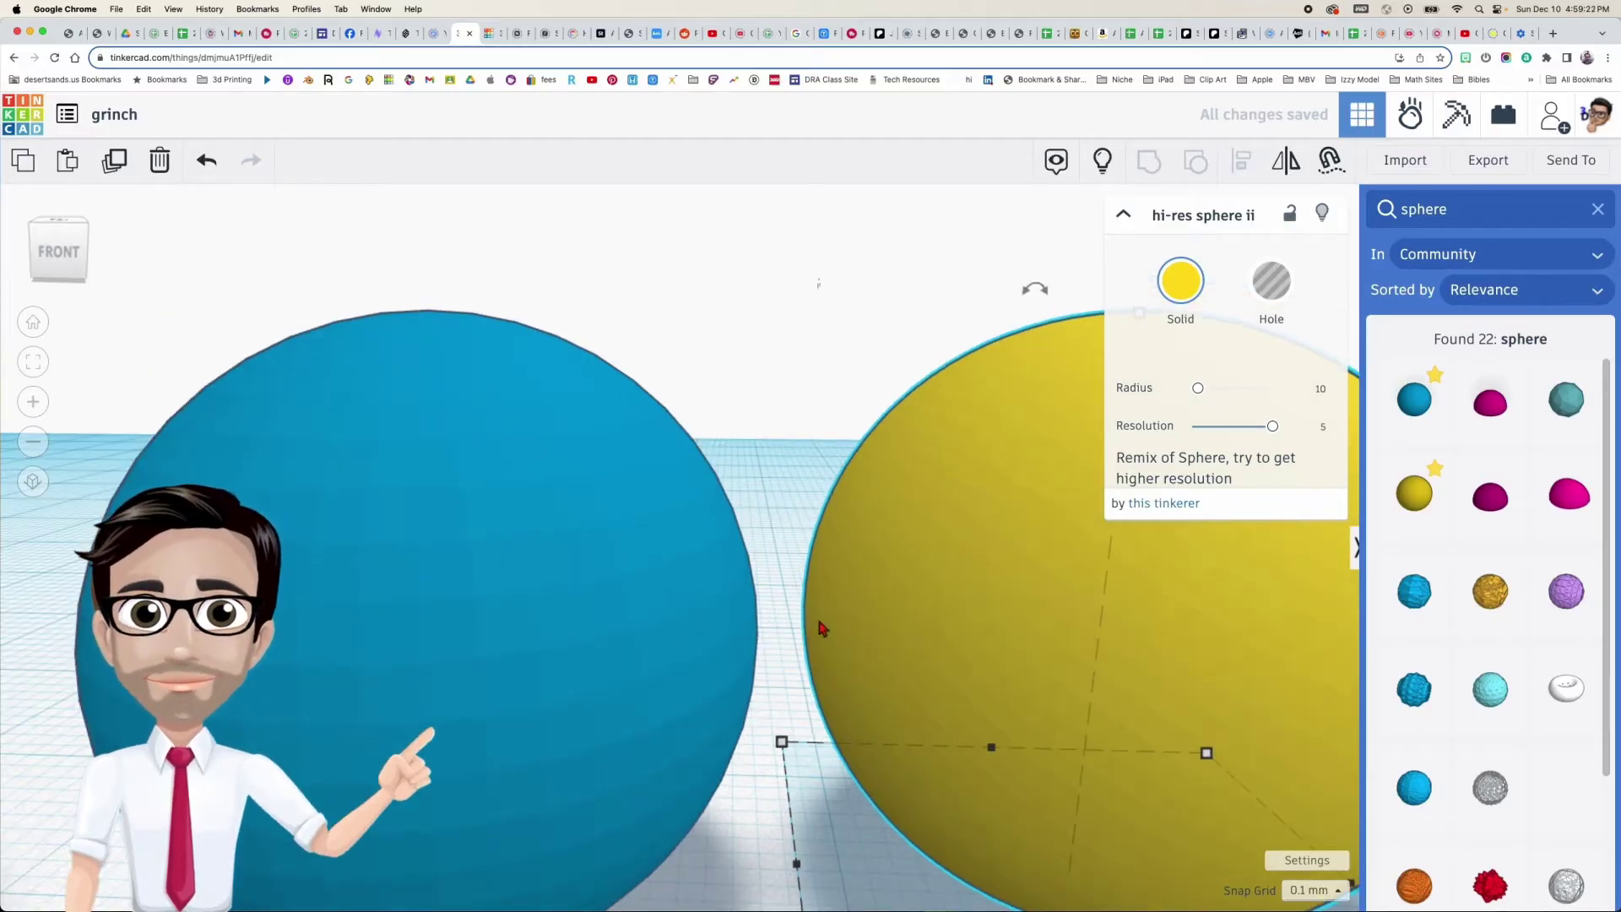
scroll(1016, 605, "down", 5)
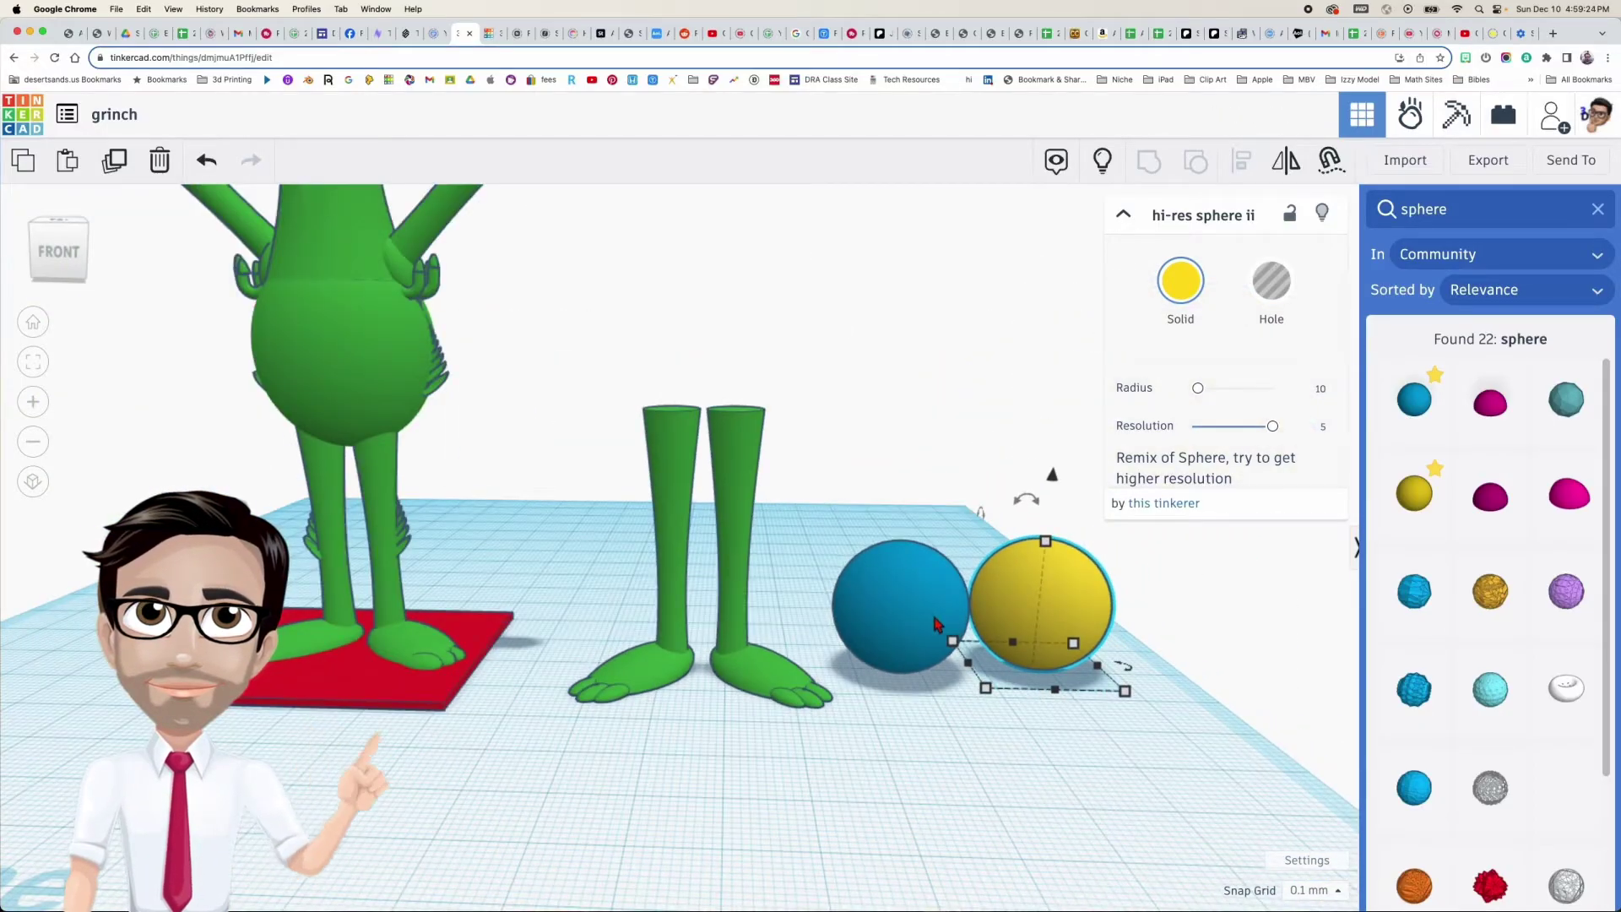
Delete the blue sphere and move the yellow hi-res sphere up against the nearest foot
left_click(925, 623)
key("Delete")
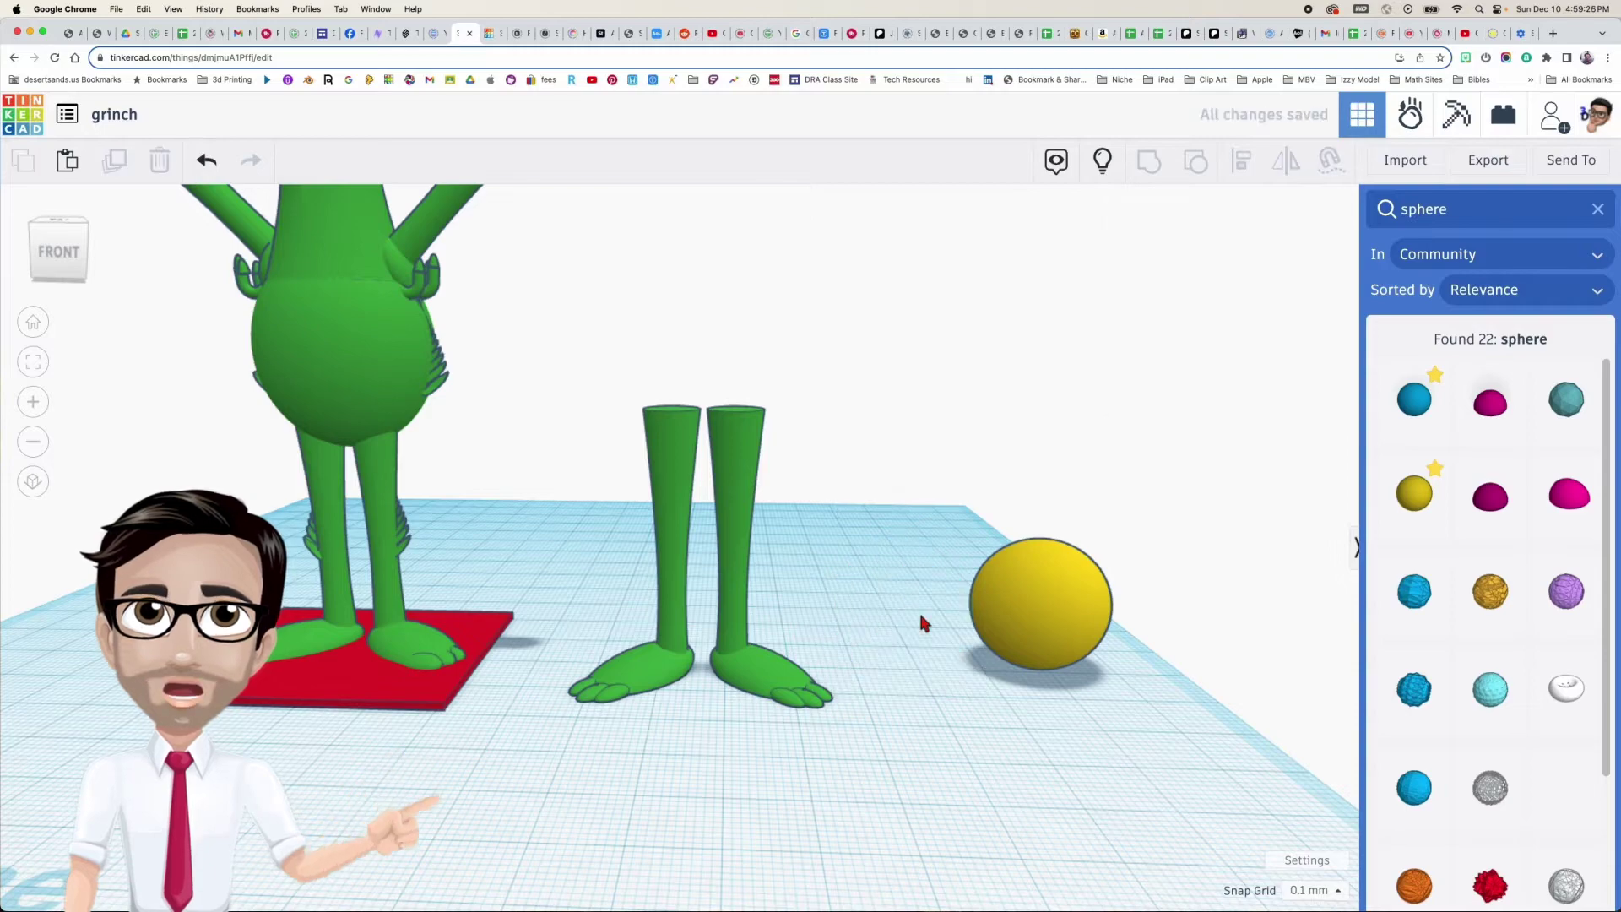
left_click_drag(1047, 596, 849, 601)
middle_click_drag(848, 603, 921, 606)
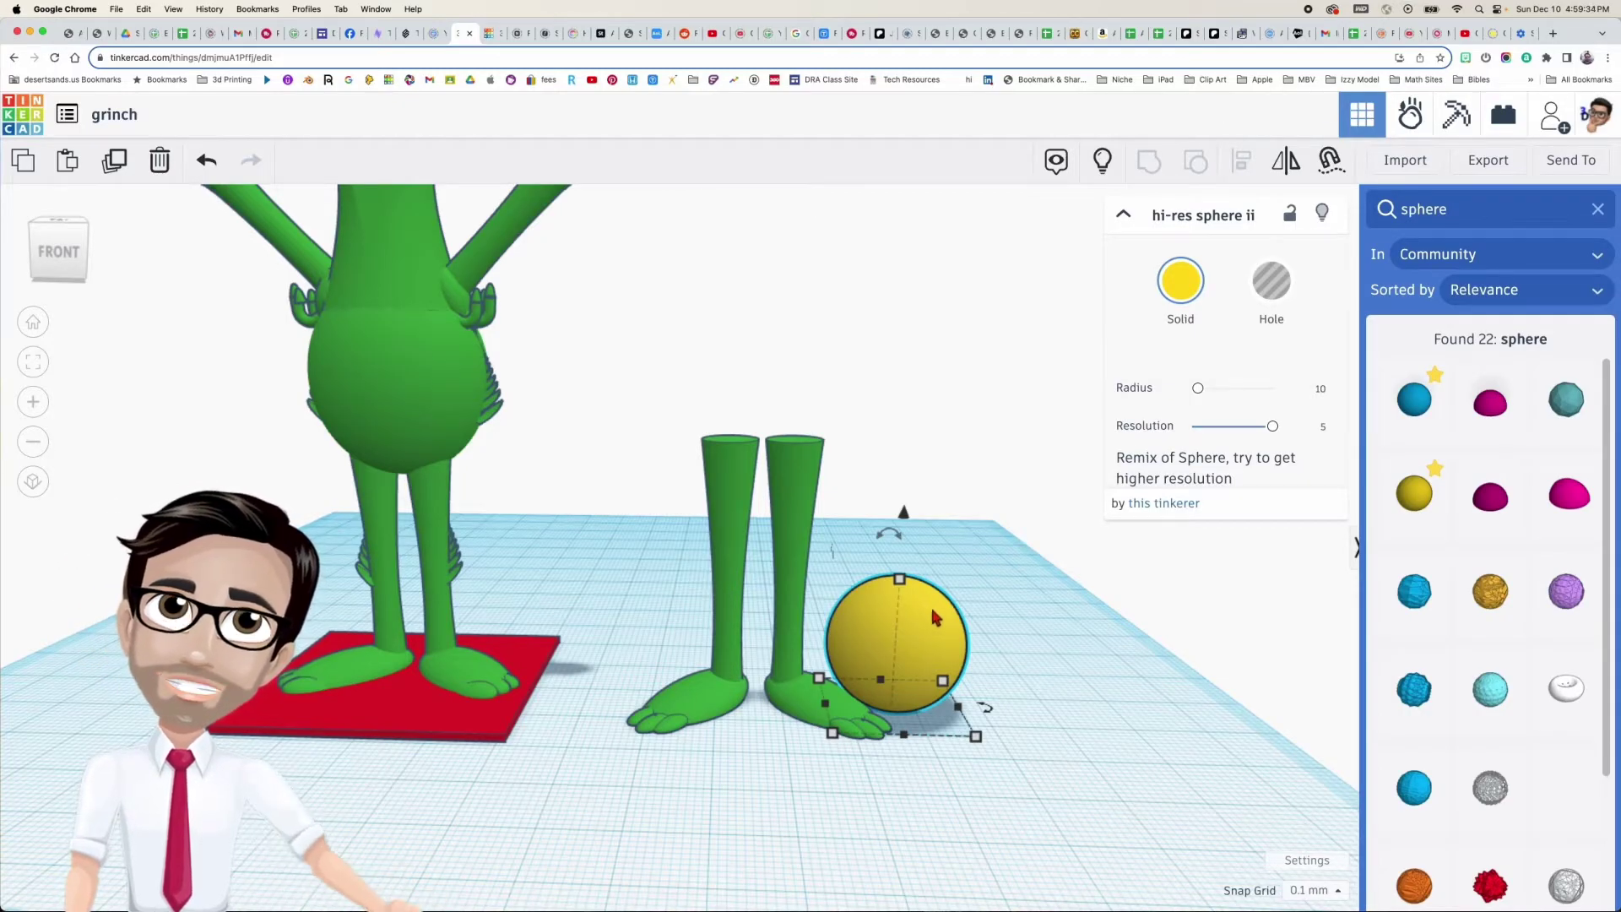
Separate the design's browser tab into its own window and clear the shape selection
left_click_drag(465, 34, 528, 26)
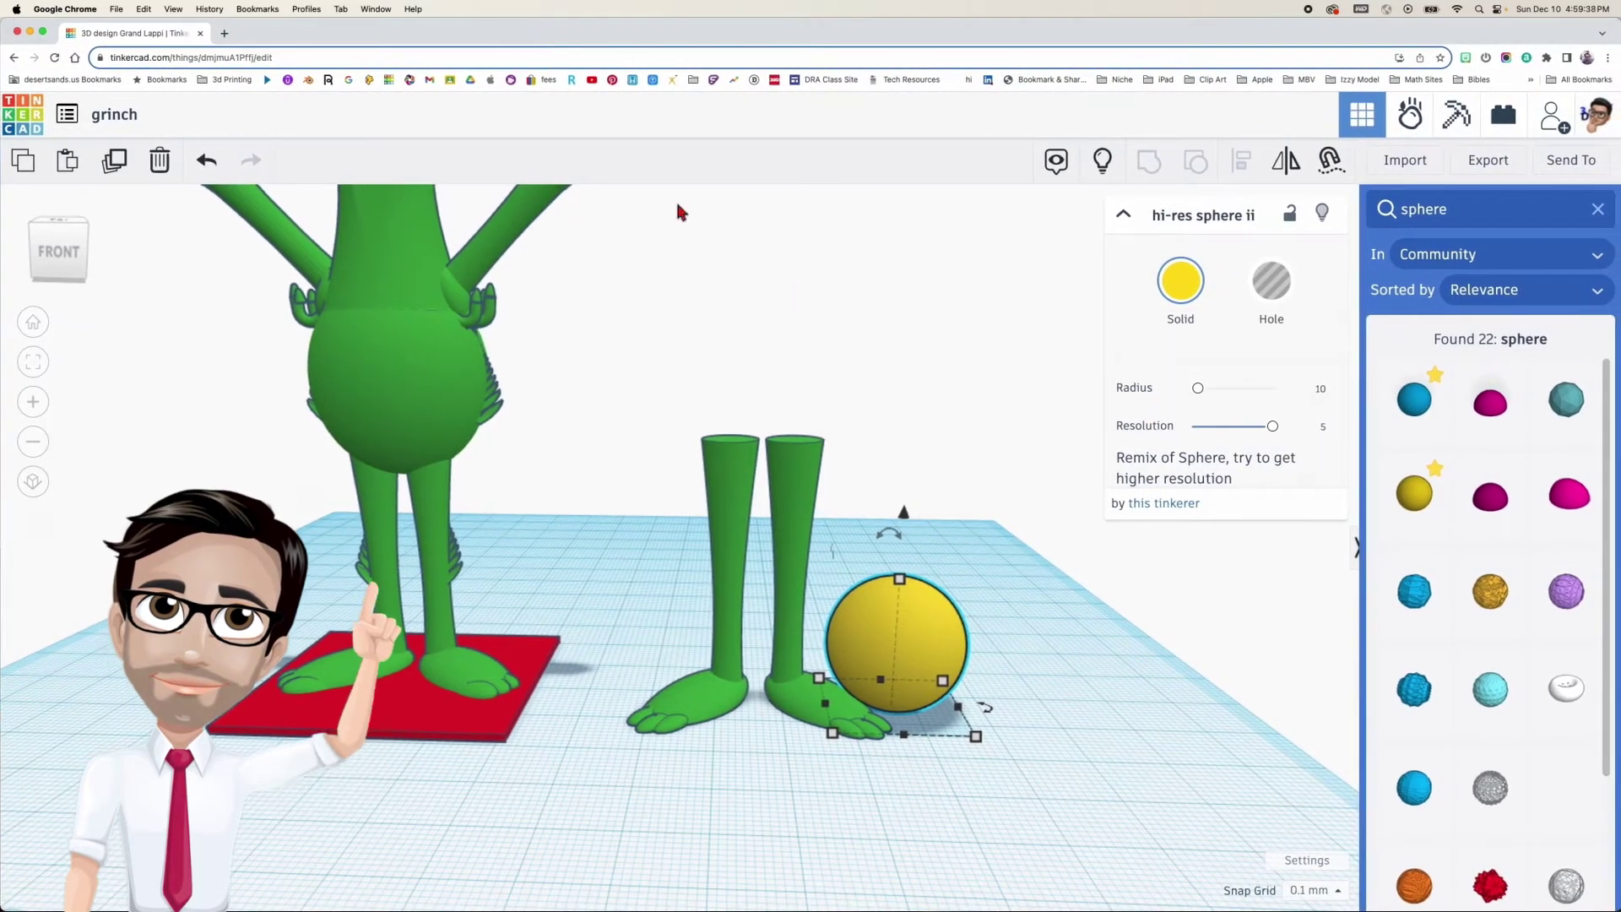
left_click(838, 314)
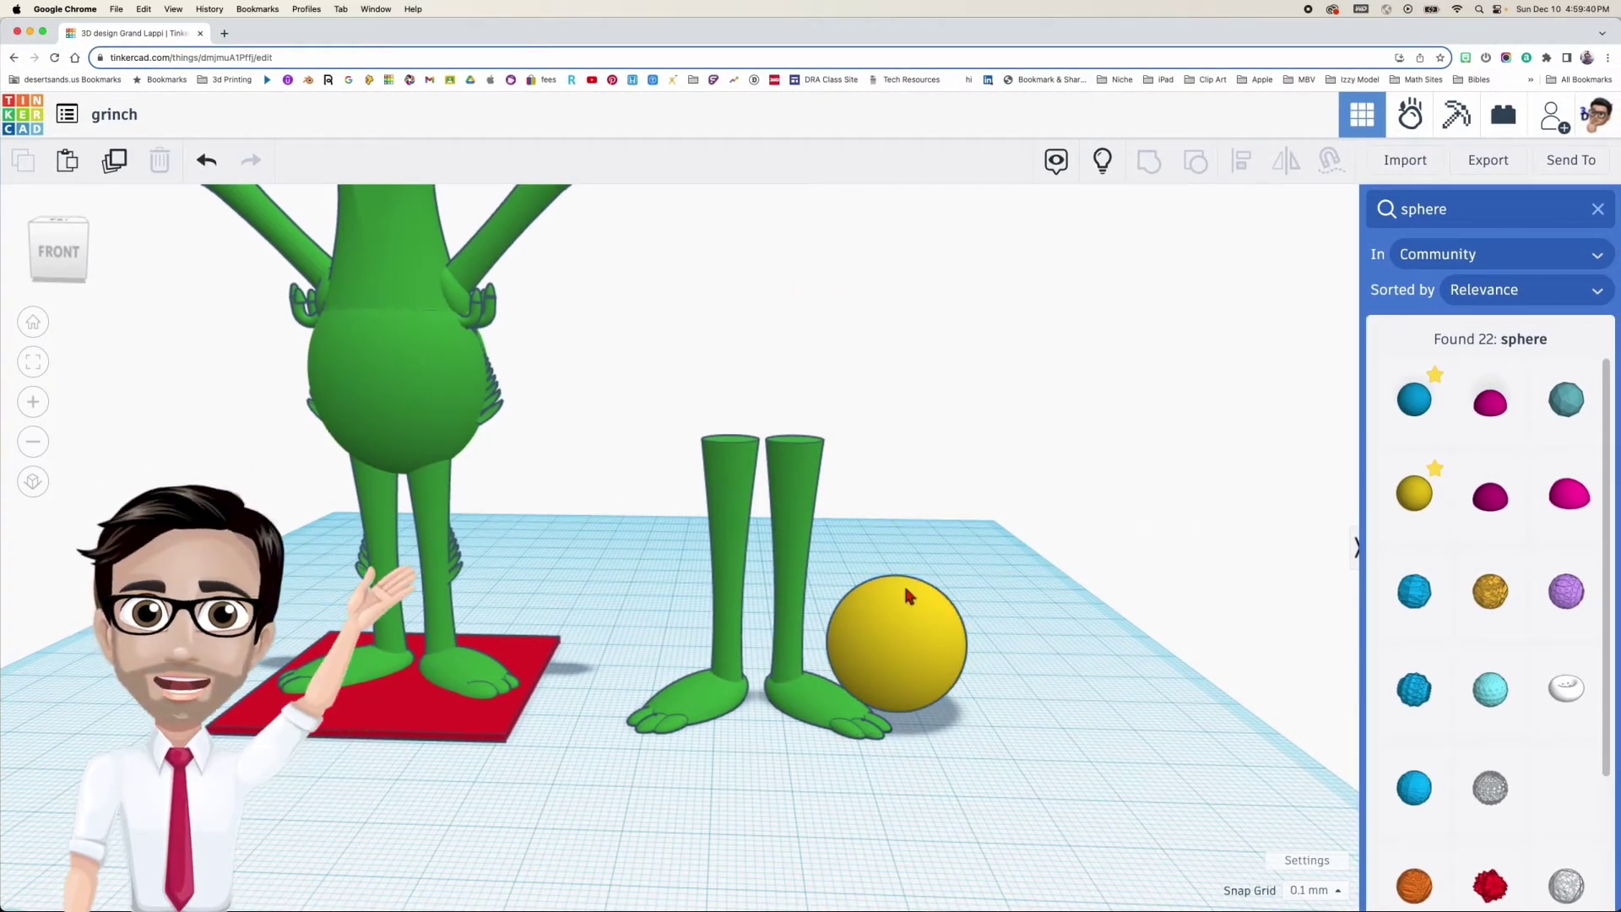
Change the hi-res sphere's solid colour to the same green as the legs
left_click(916, 649)
left_click(1199, 291)
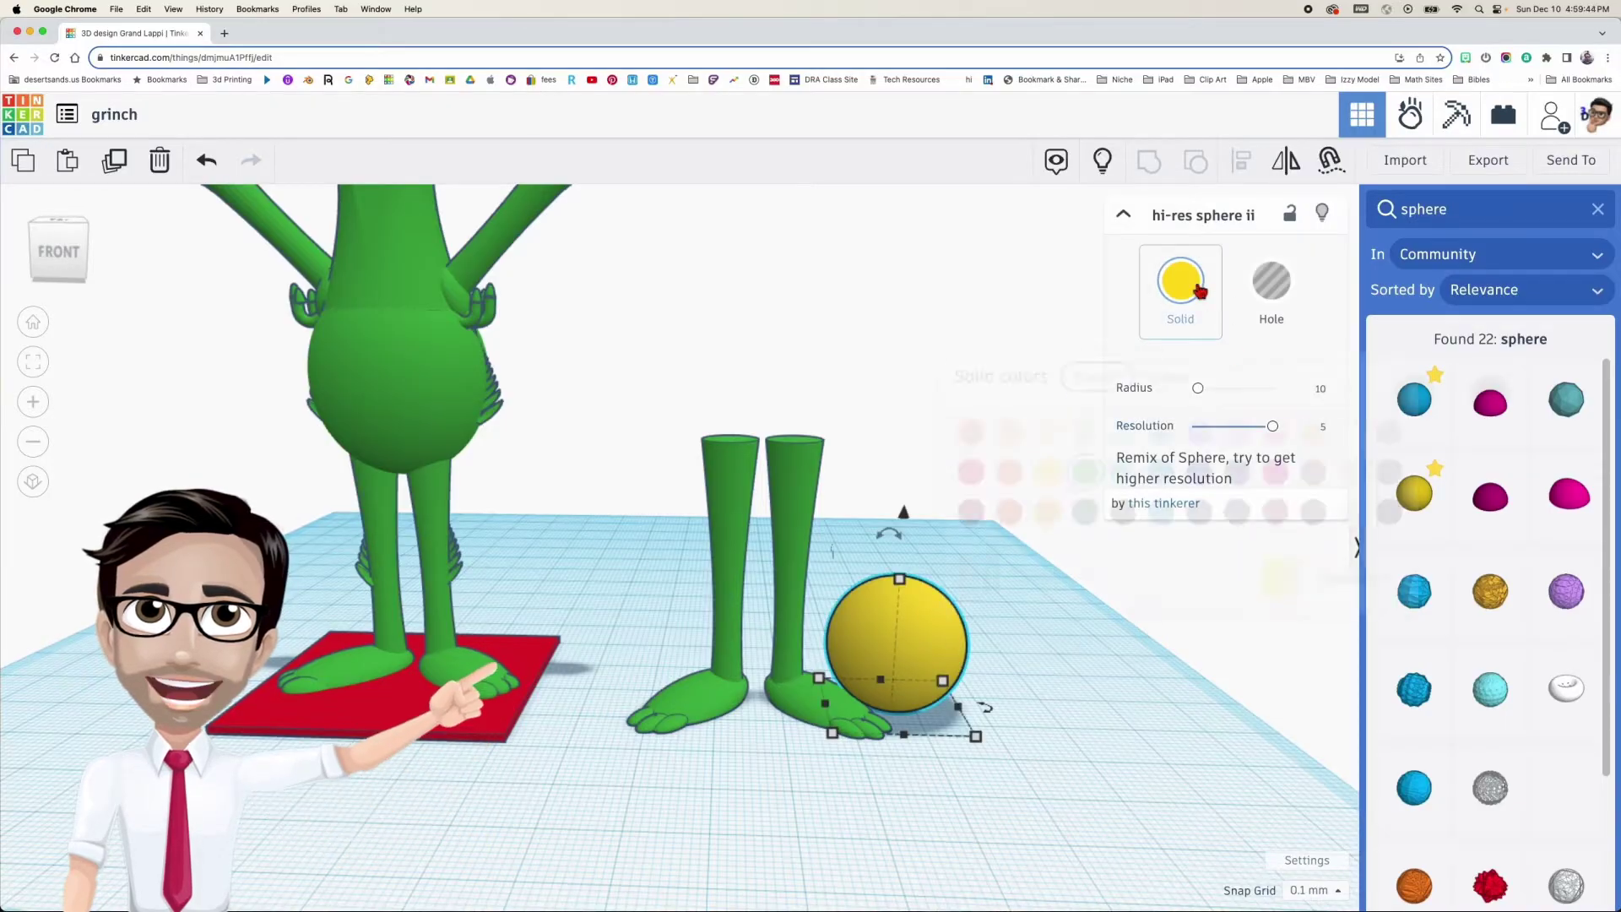
left_click(1085, 479)
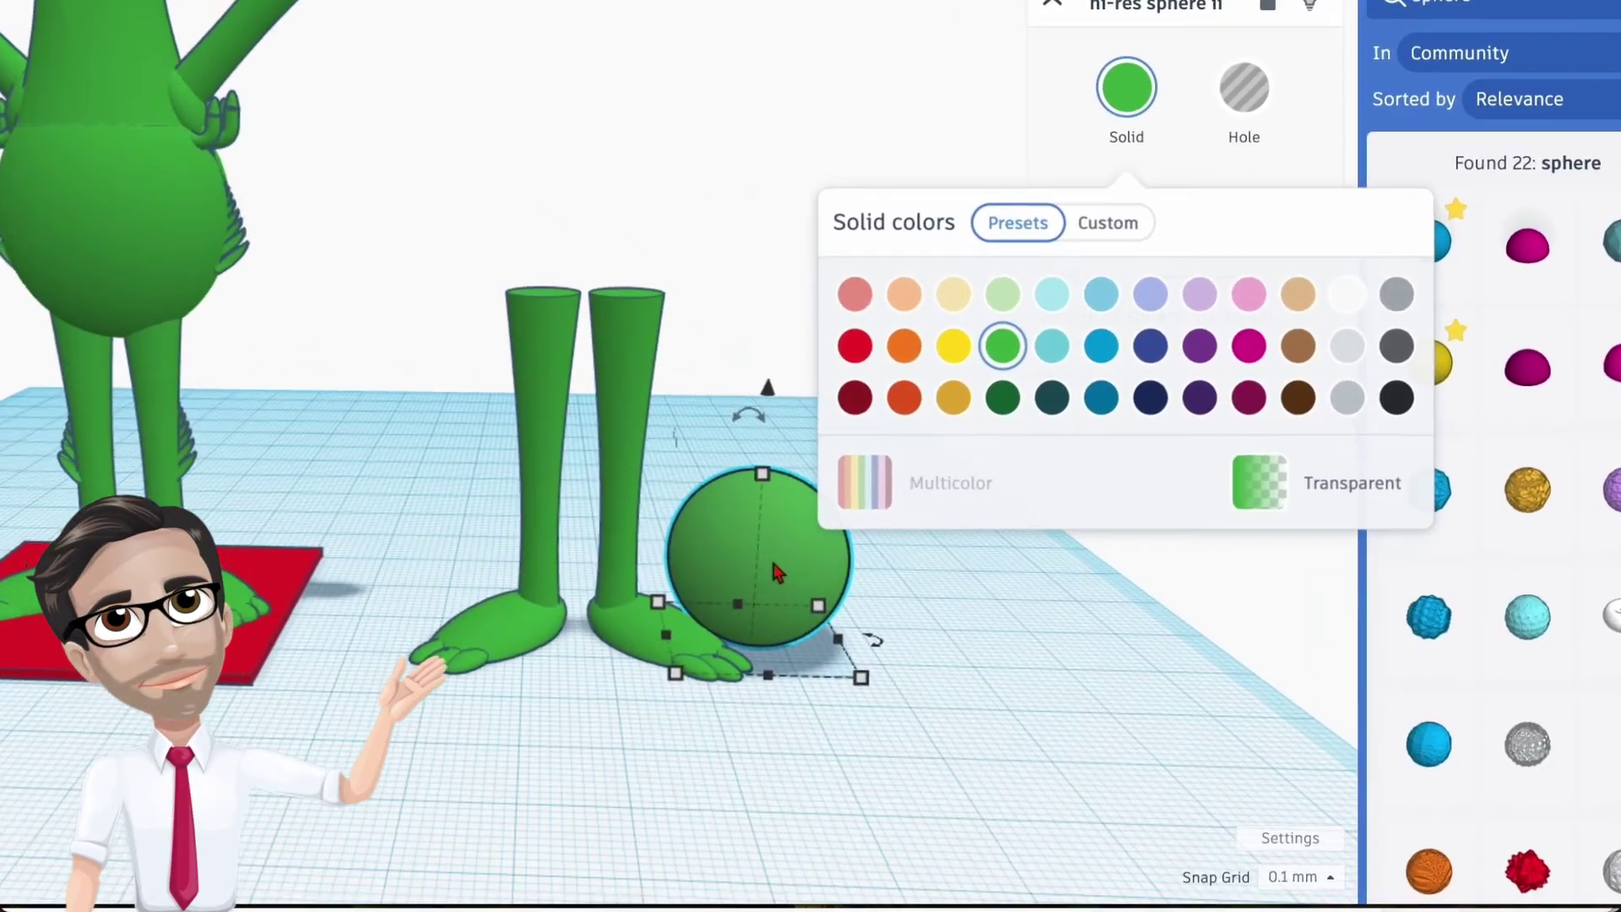
left_click(753, 546)
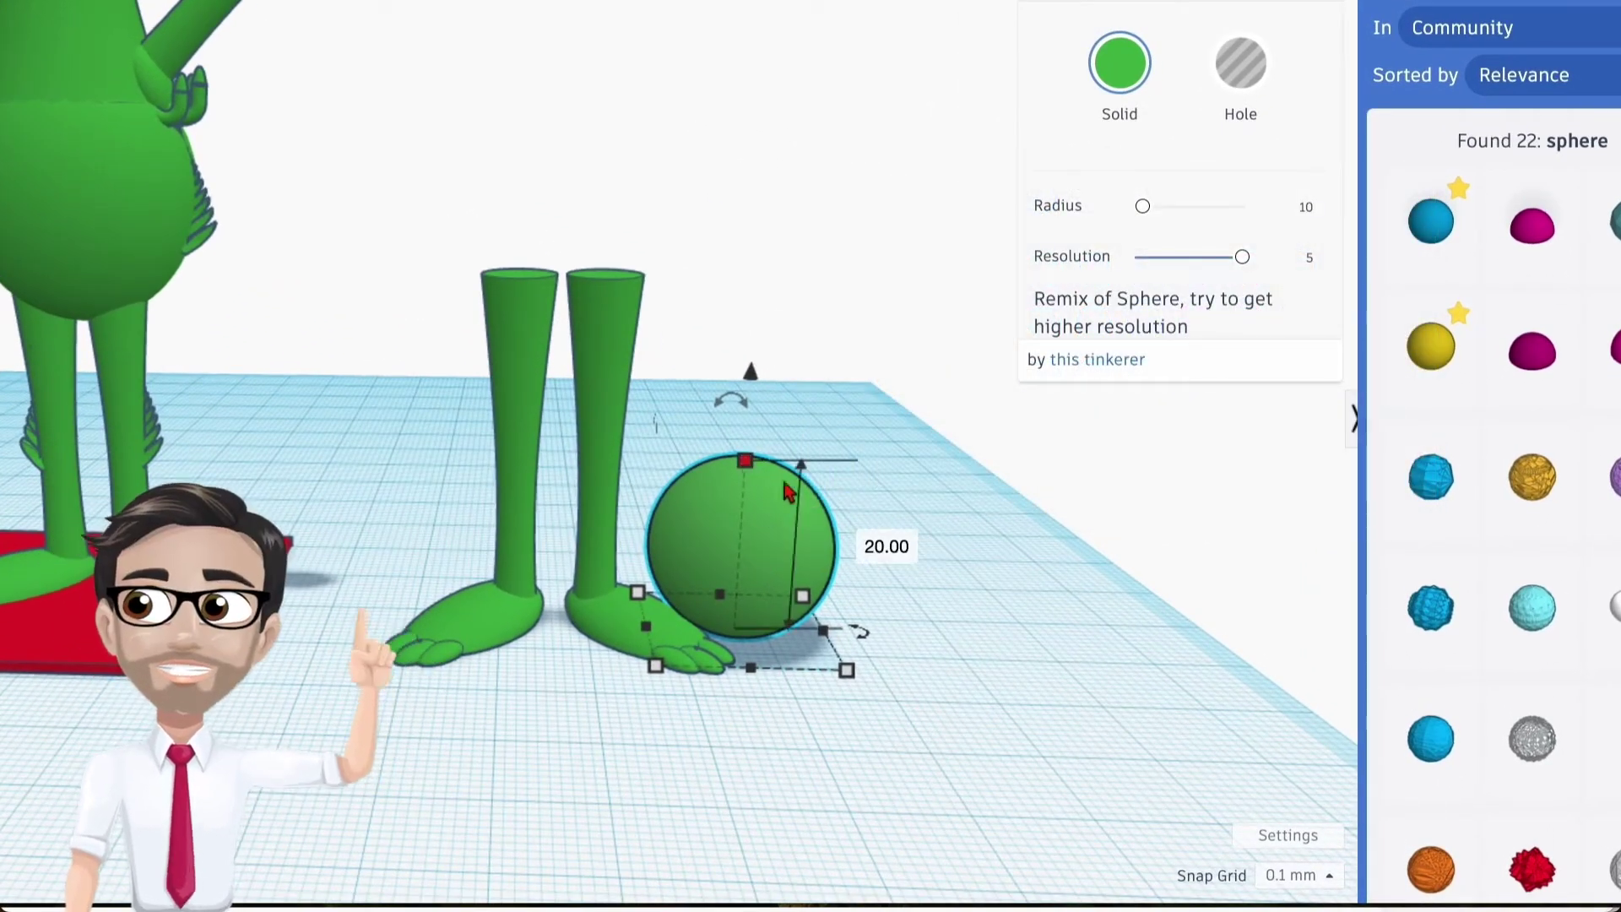
Resize the green hi-res sphere to 31 mm tall and 27 mm in both length and width
left_click(878, 542)
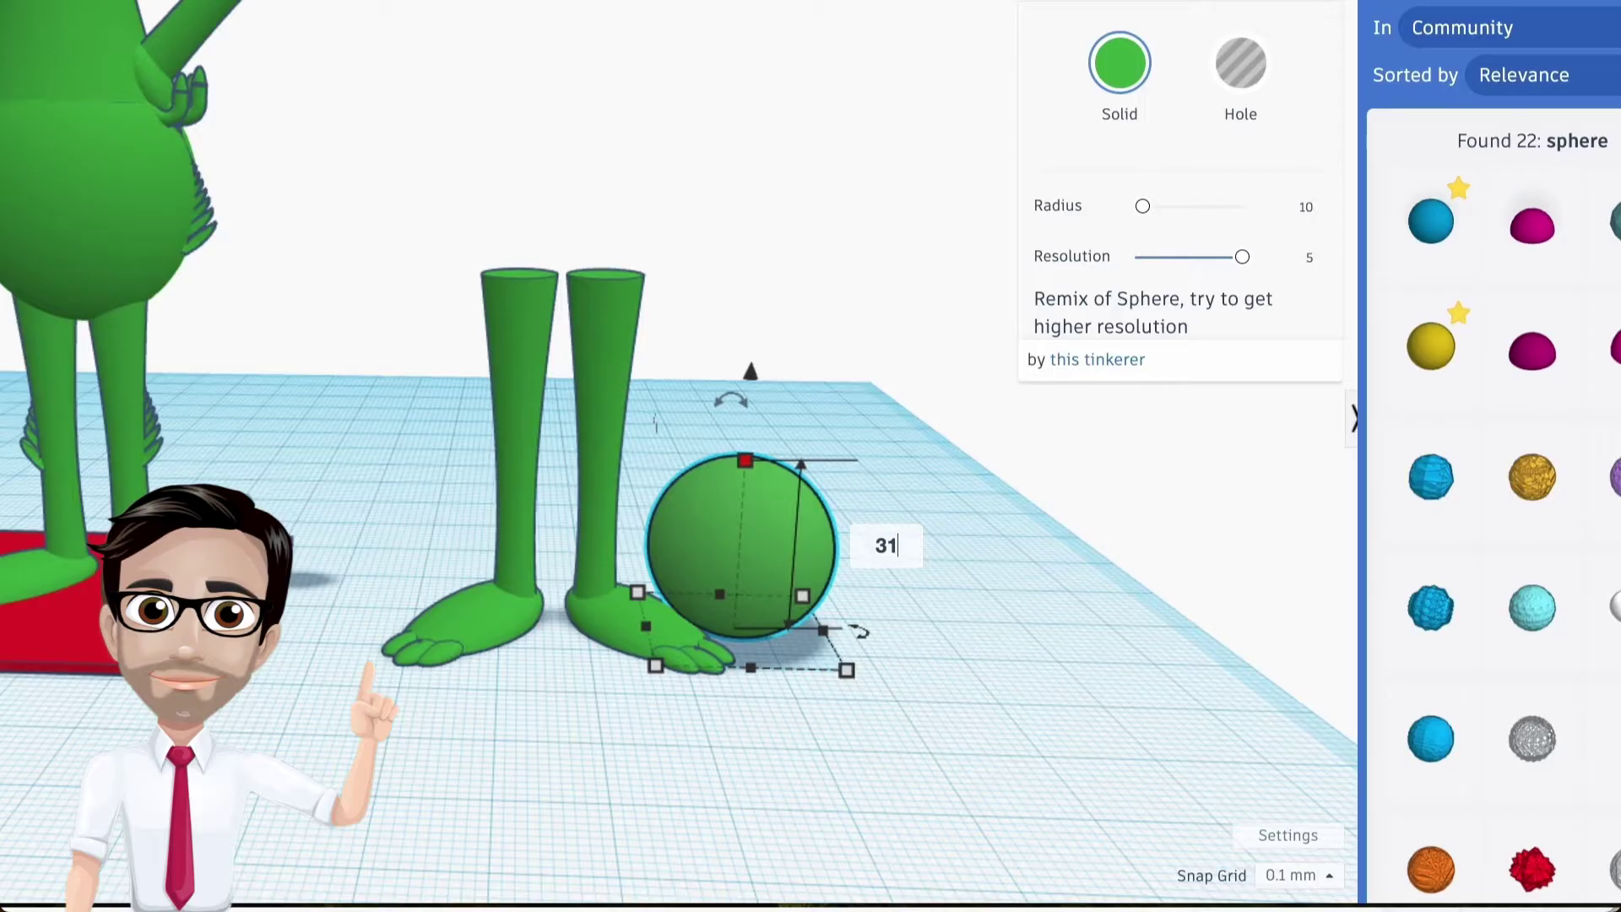
key("Return")
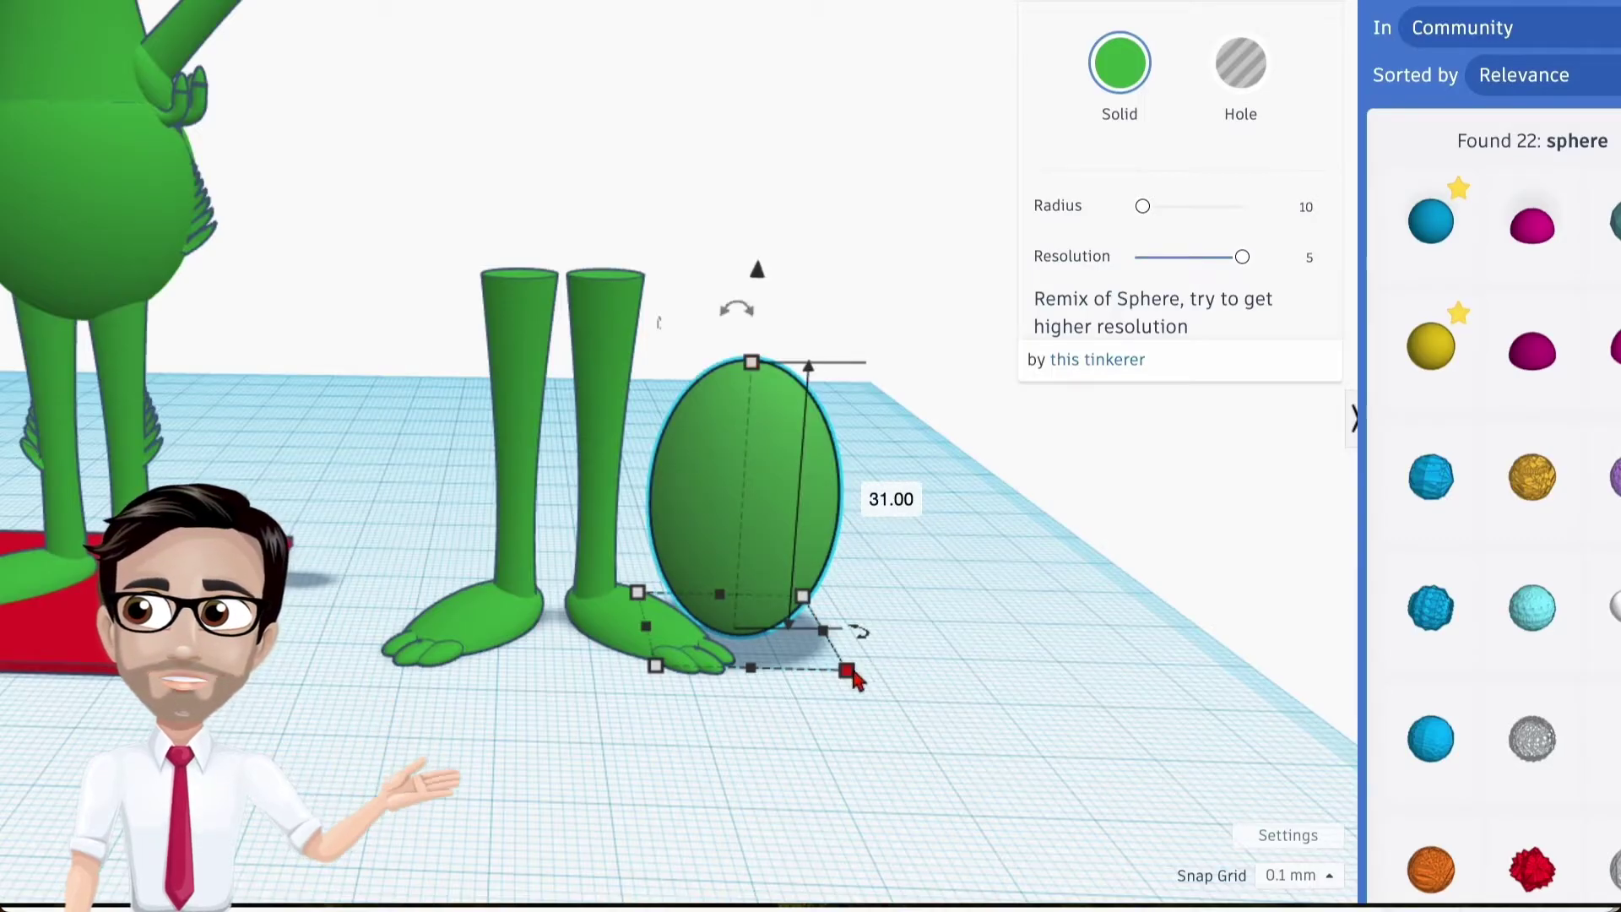
left_click(972, 634)
type("2")
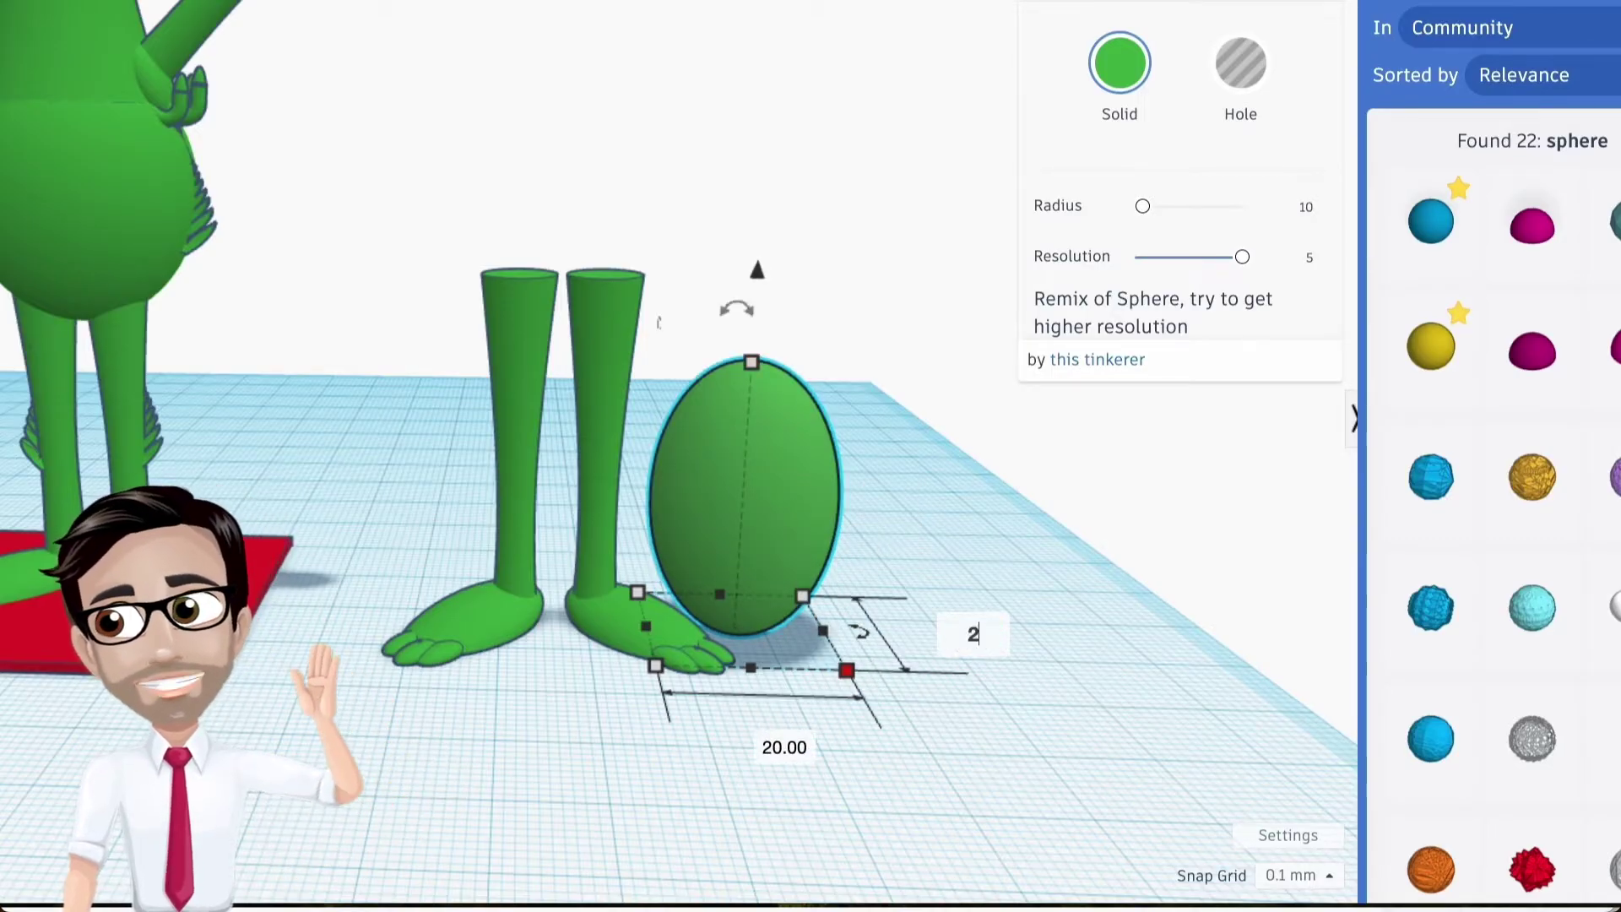
type("7")
key("Return")
left_click(811, 788)
type("27")
key("Return")
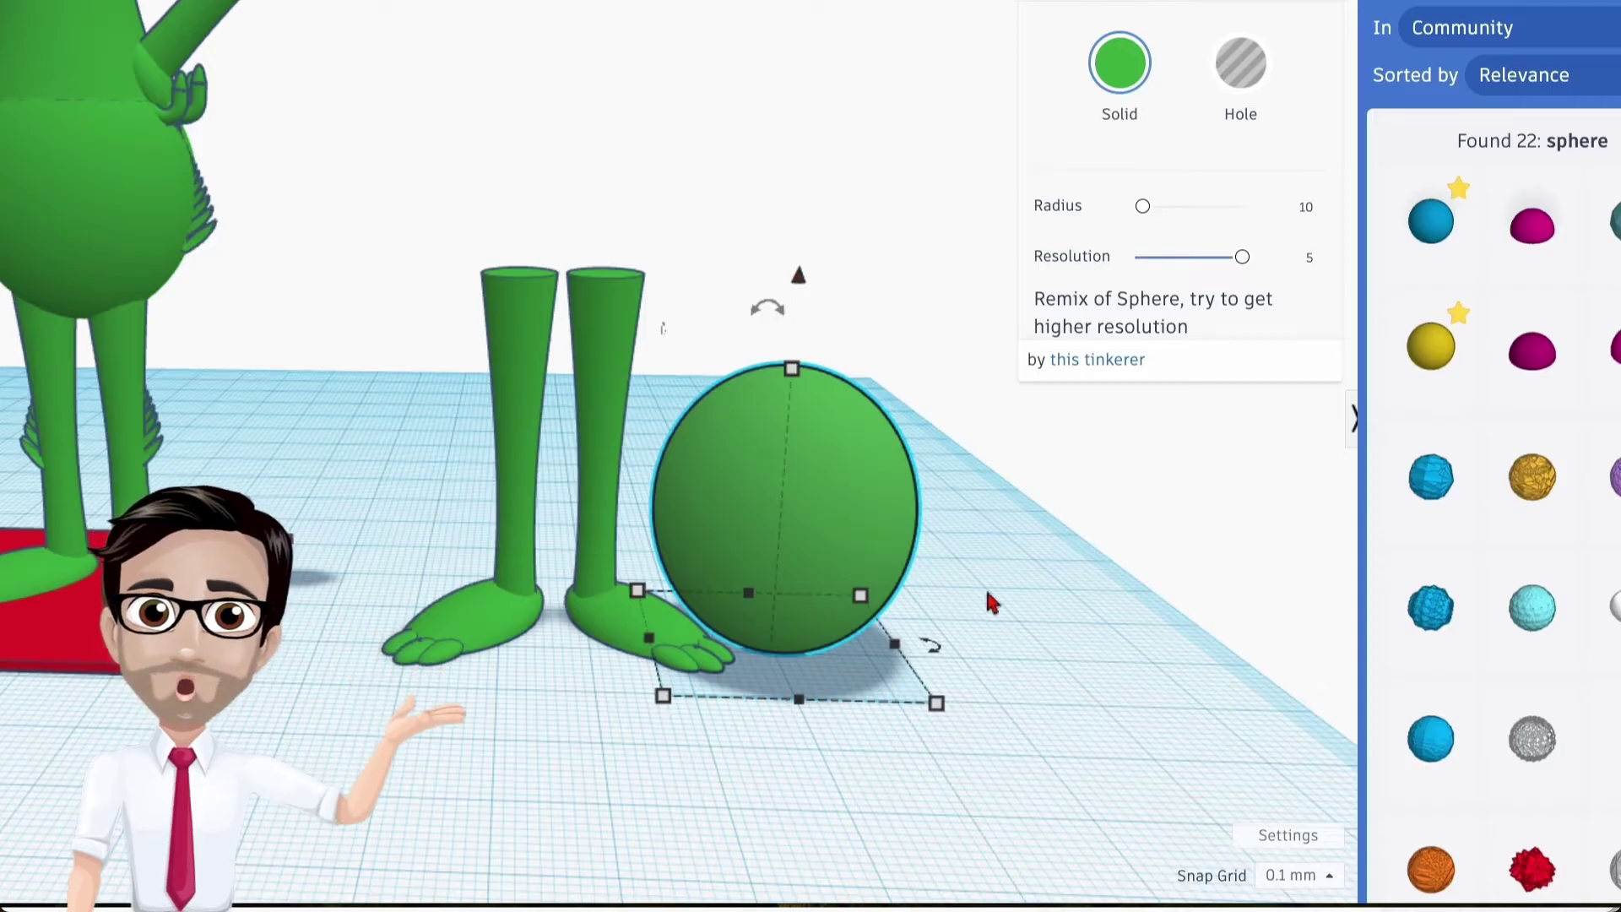
Raise the sphere to 33 mm above the workplane
left_click_drag(803, 286, 796, 116)
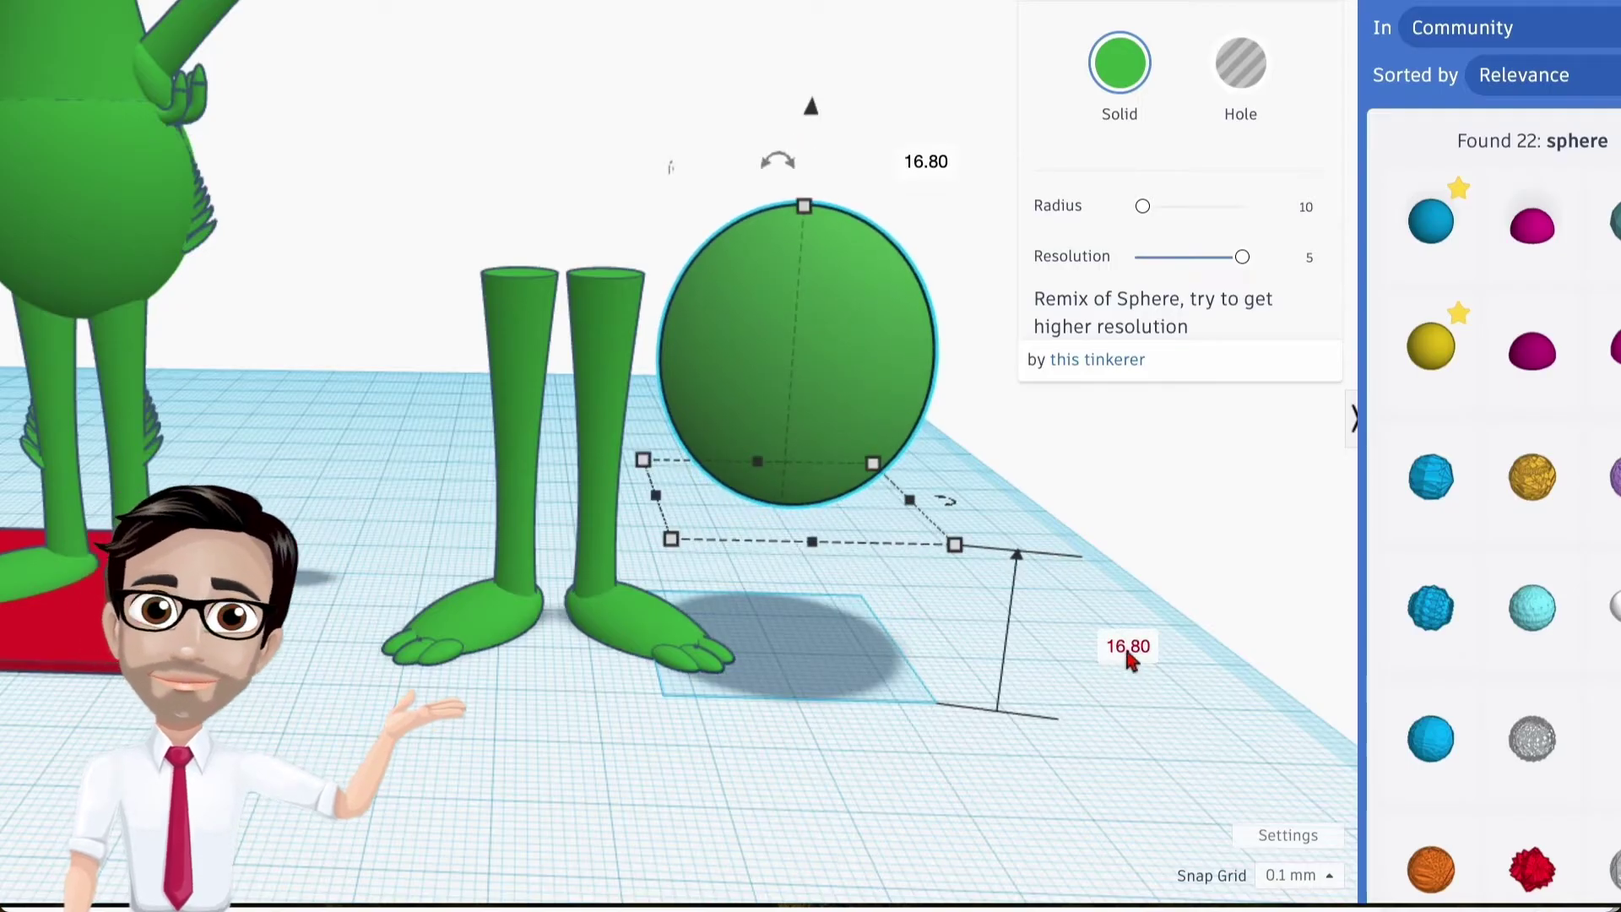
type("33")
key("Return")
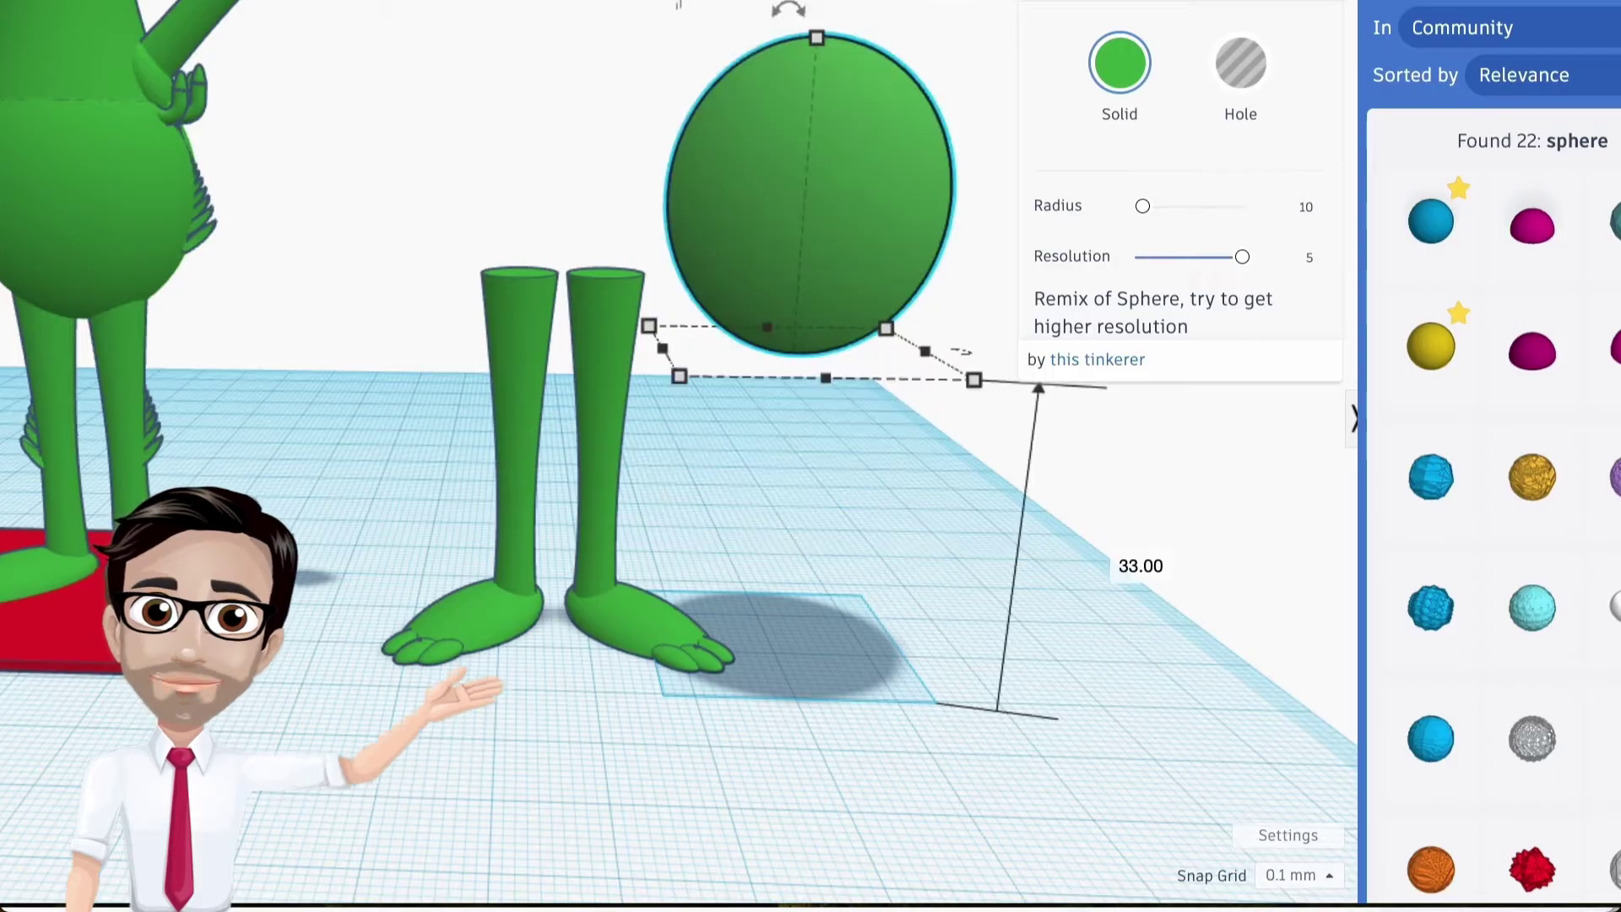
Move the raised sphere sideways onto the tops of the two legs and undo the extra shift made in side view
right_click_drag(996, 601, 889, 610)
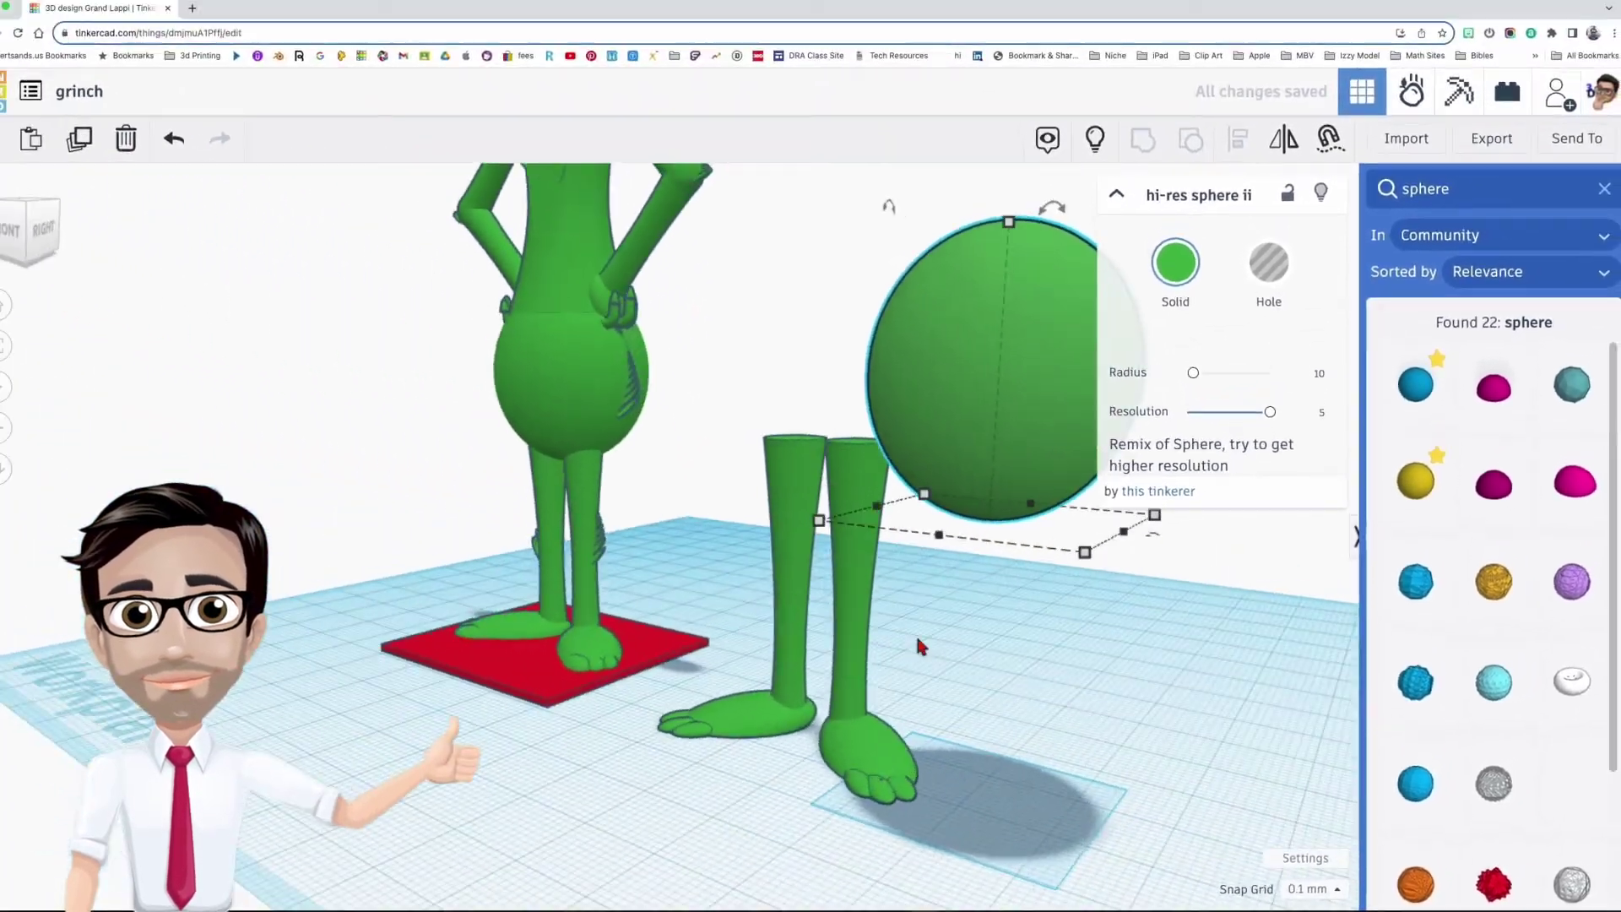
right_click_drag(1010, 697, 980, 423)
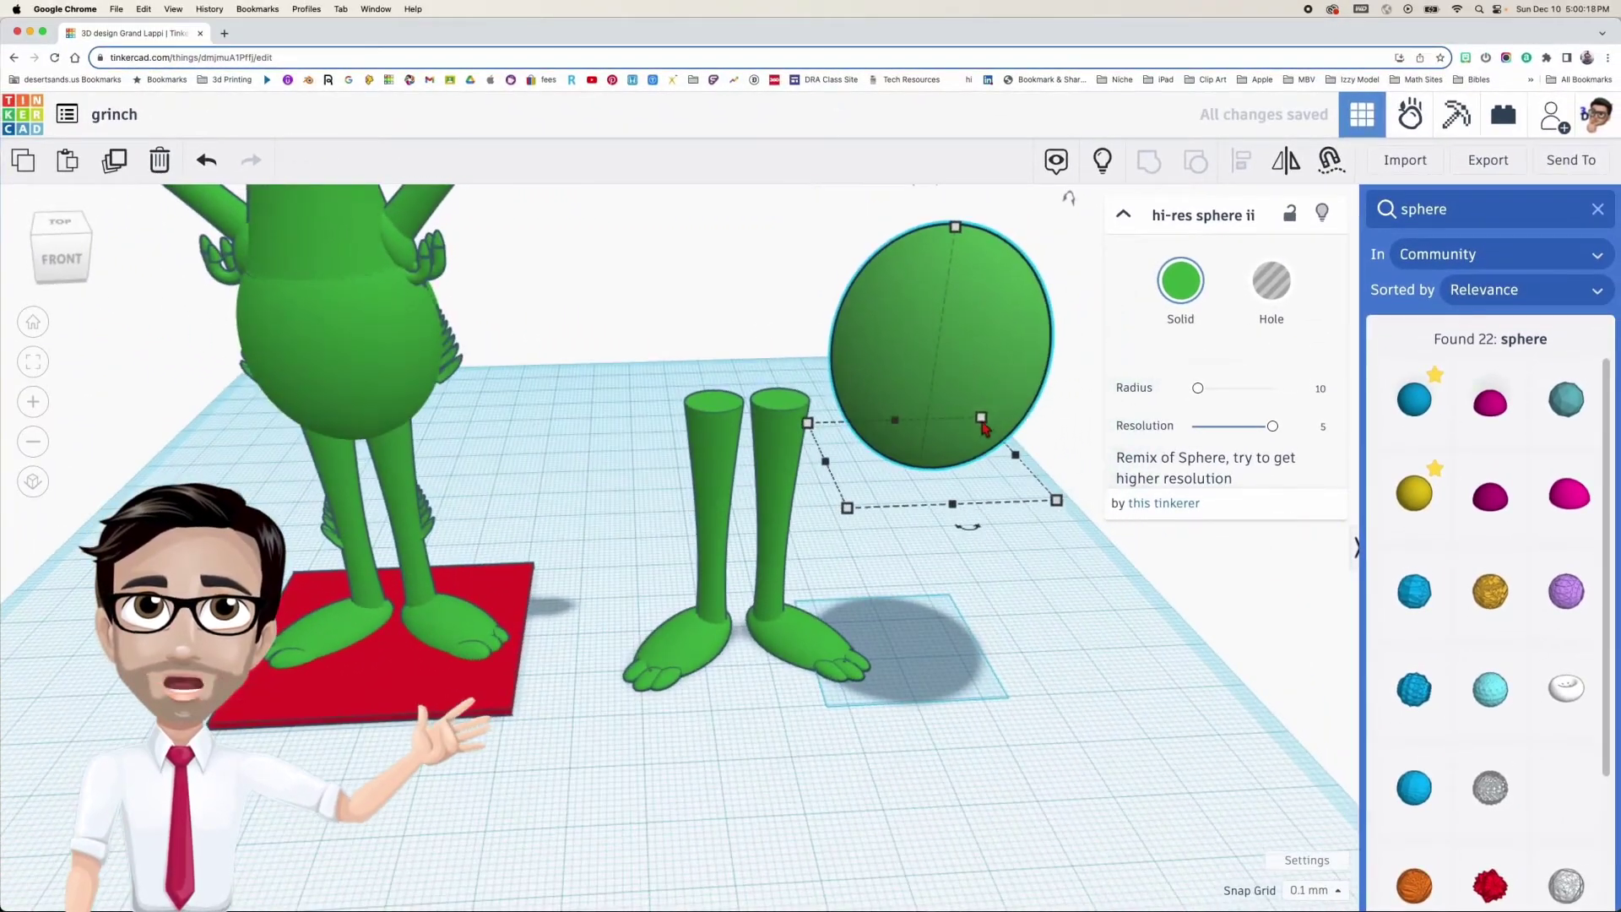
left_click_drag(975, 361, 773, 343)
right_click_drag(777, 343, 936, 467)
left_click(1001, 464)
left_click_drag(829, 423, 794, 409)
key("super+z")
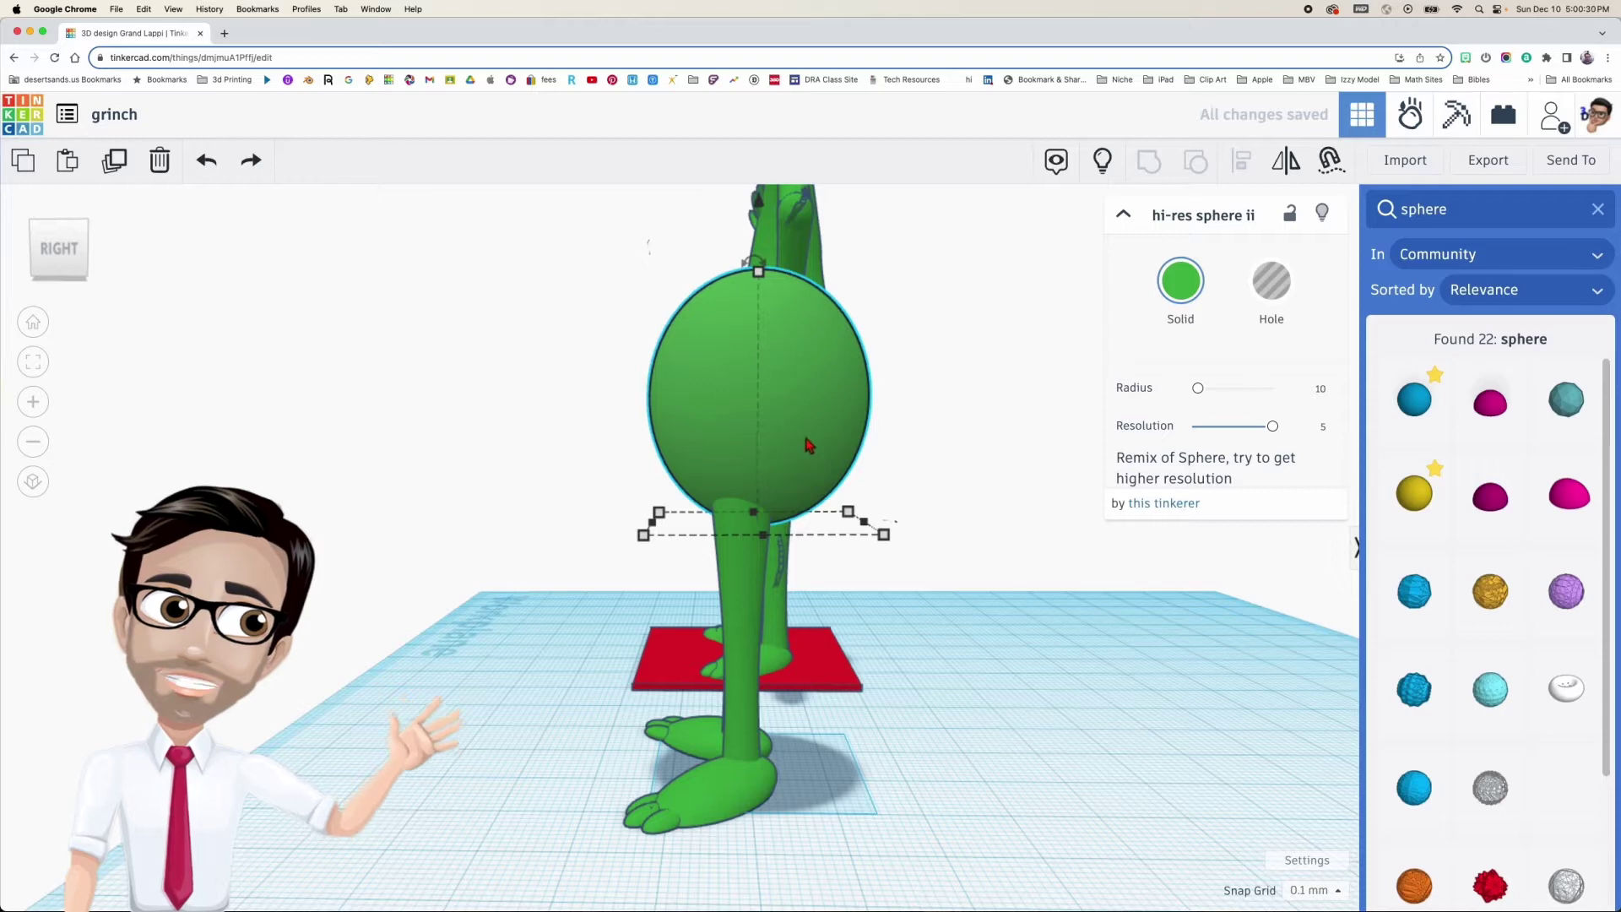
Nudge the sphere forward in the direction of the toes so it sits over the legs in side view
key("Left")
key("Left")
key("Left")
key("Left")
key("Left")
key("Left")
key("Left")
key("Left")
key("Left")
key("Left")
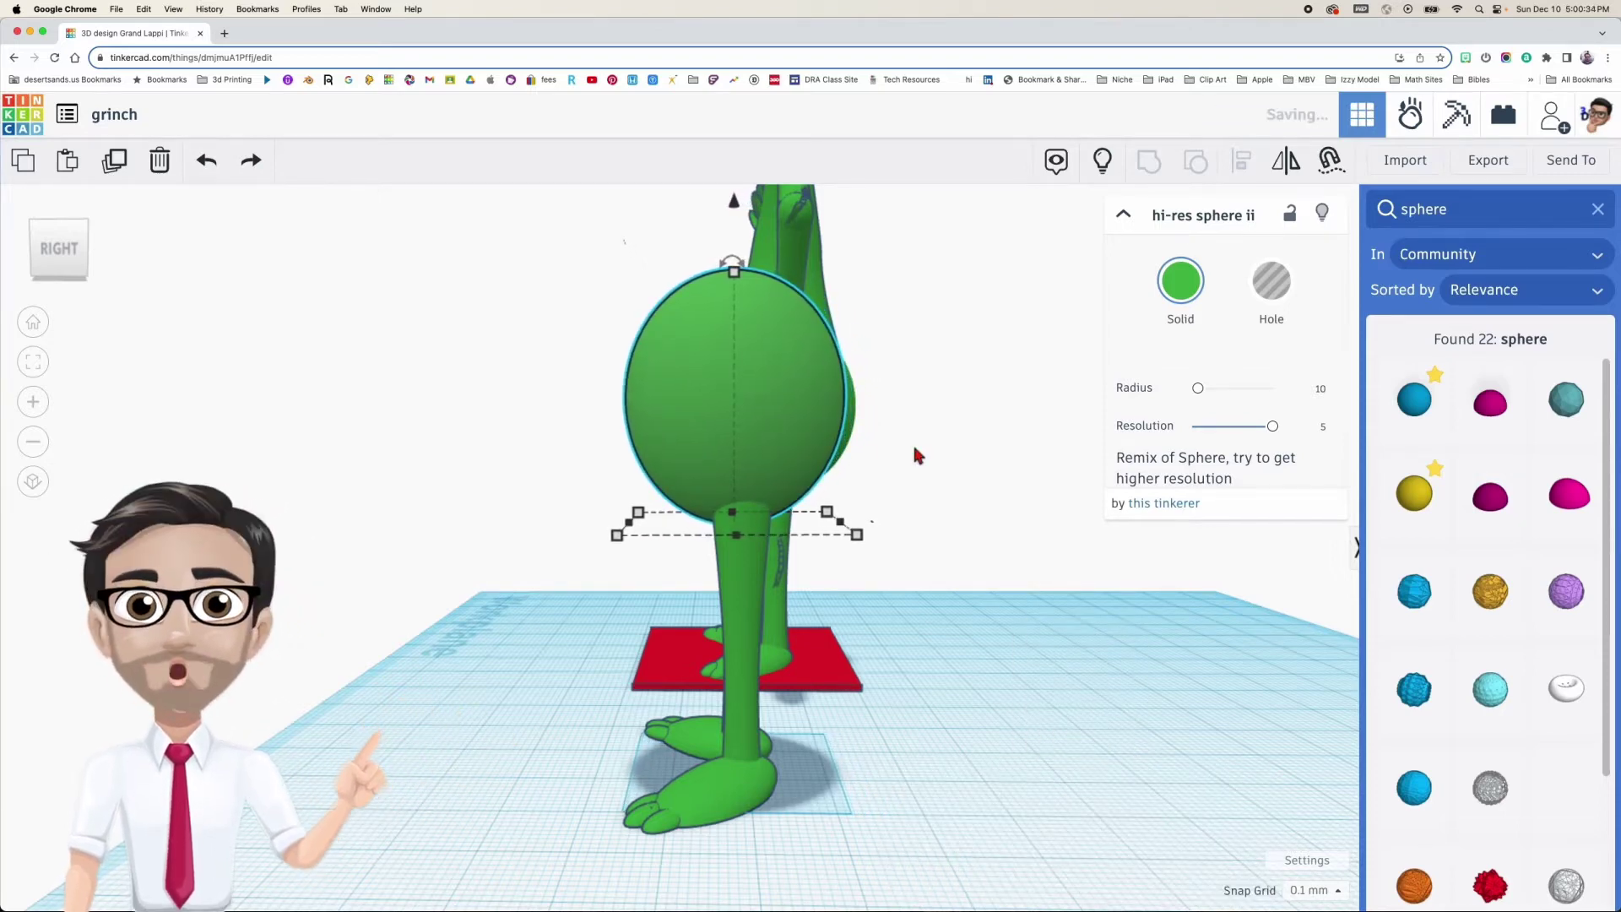
Select the belly, legs and feet together, nudge them slightly back on the workplane, and clear the selection
right_click_drag(855, 463, 778, 511)
left_click_drag(626, 464, 809, 697)
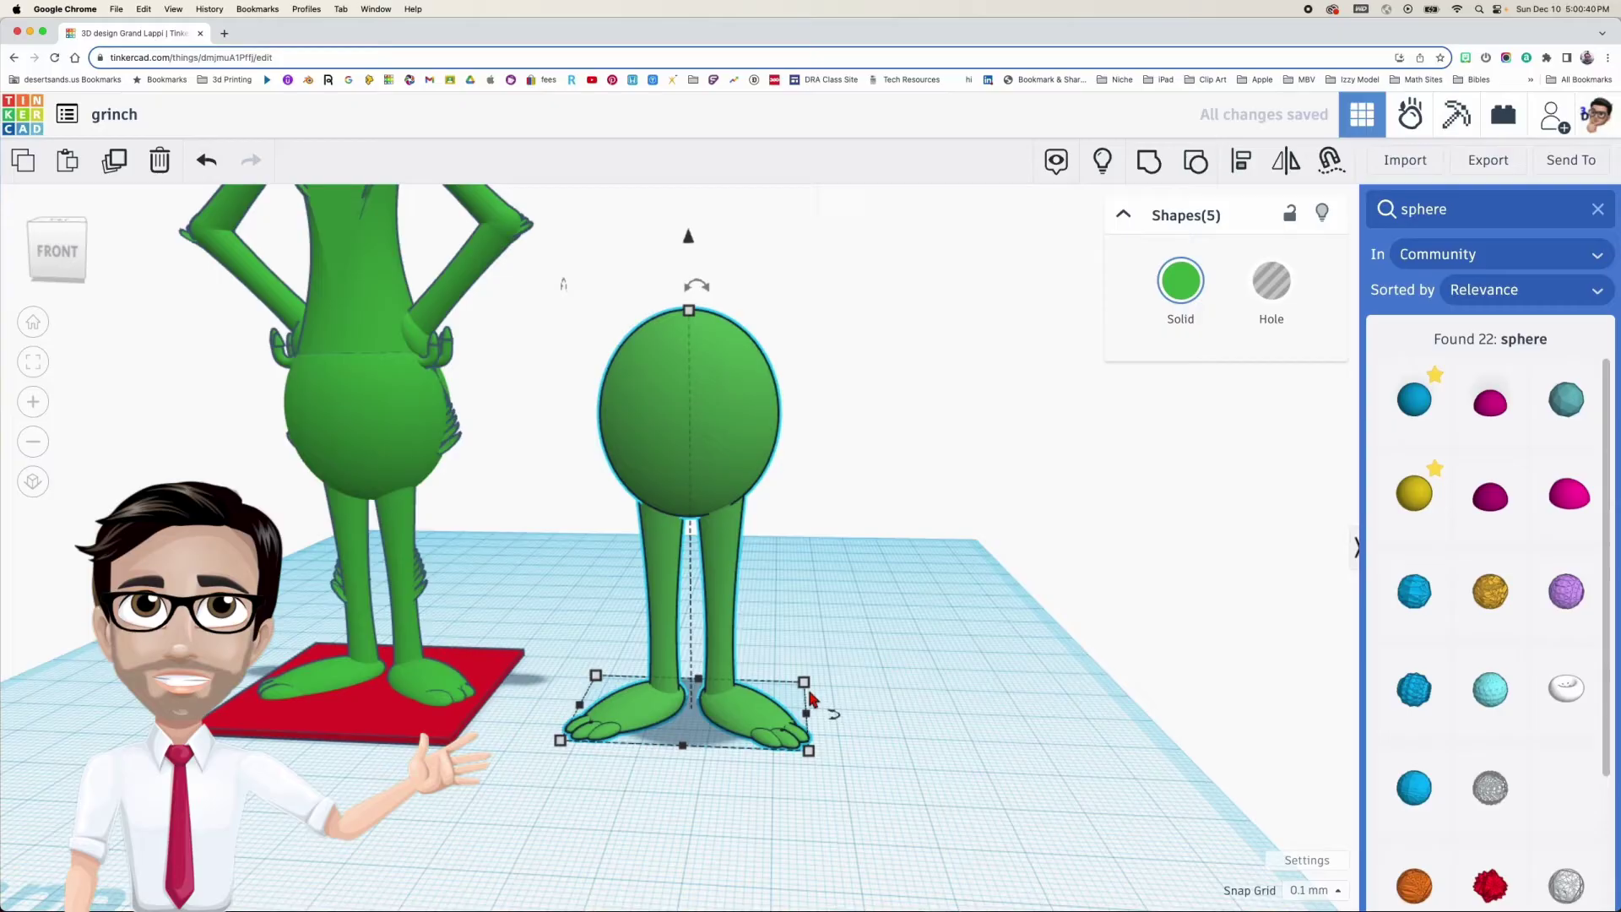
key("Up")
key("Up")
key("Up")
key("Up")
key("Up")
key("Up")
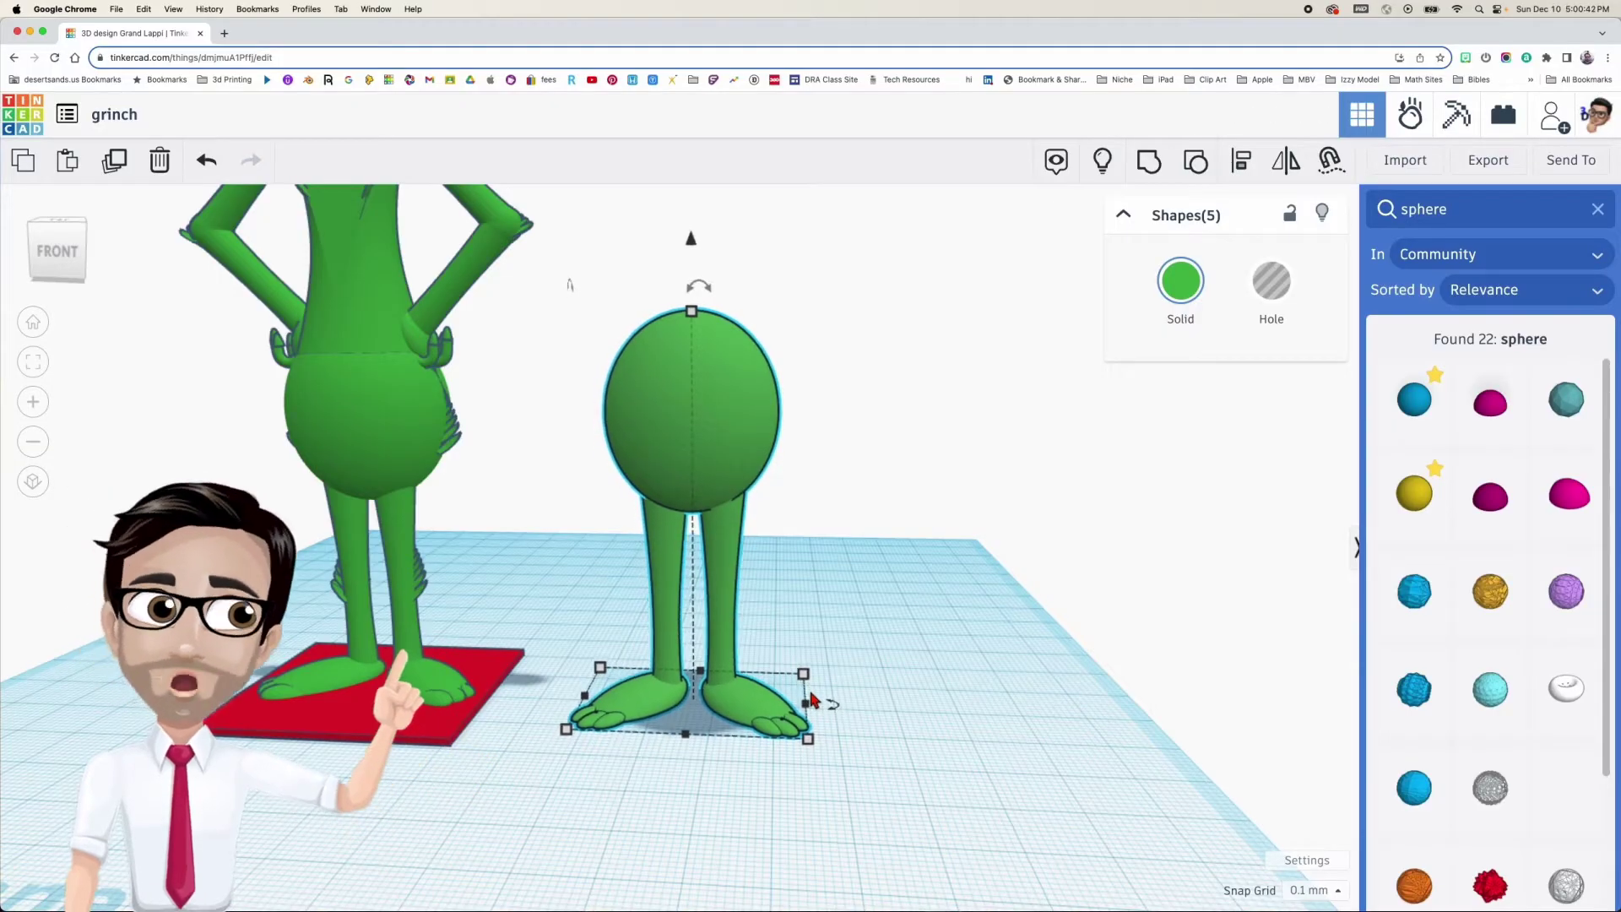
key("Up")
left_click(849, 646)
middle_click_drag(836, 622, 903, 672)
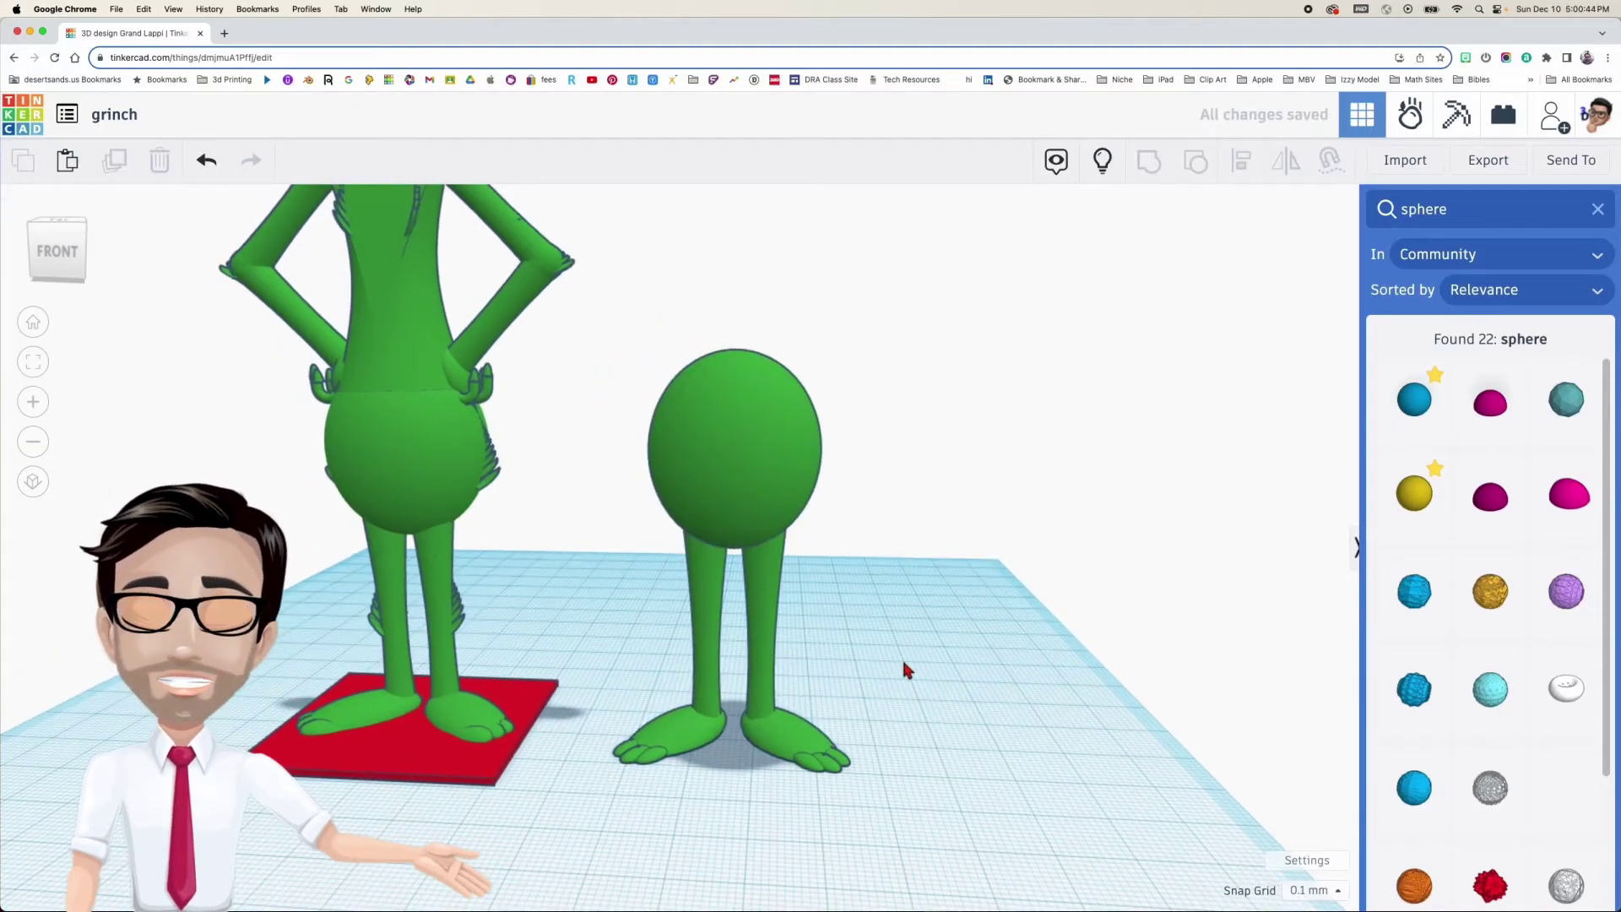
left_click(371, 353)
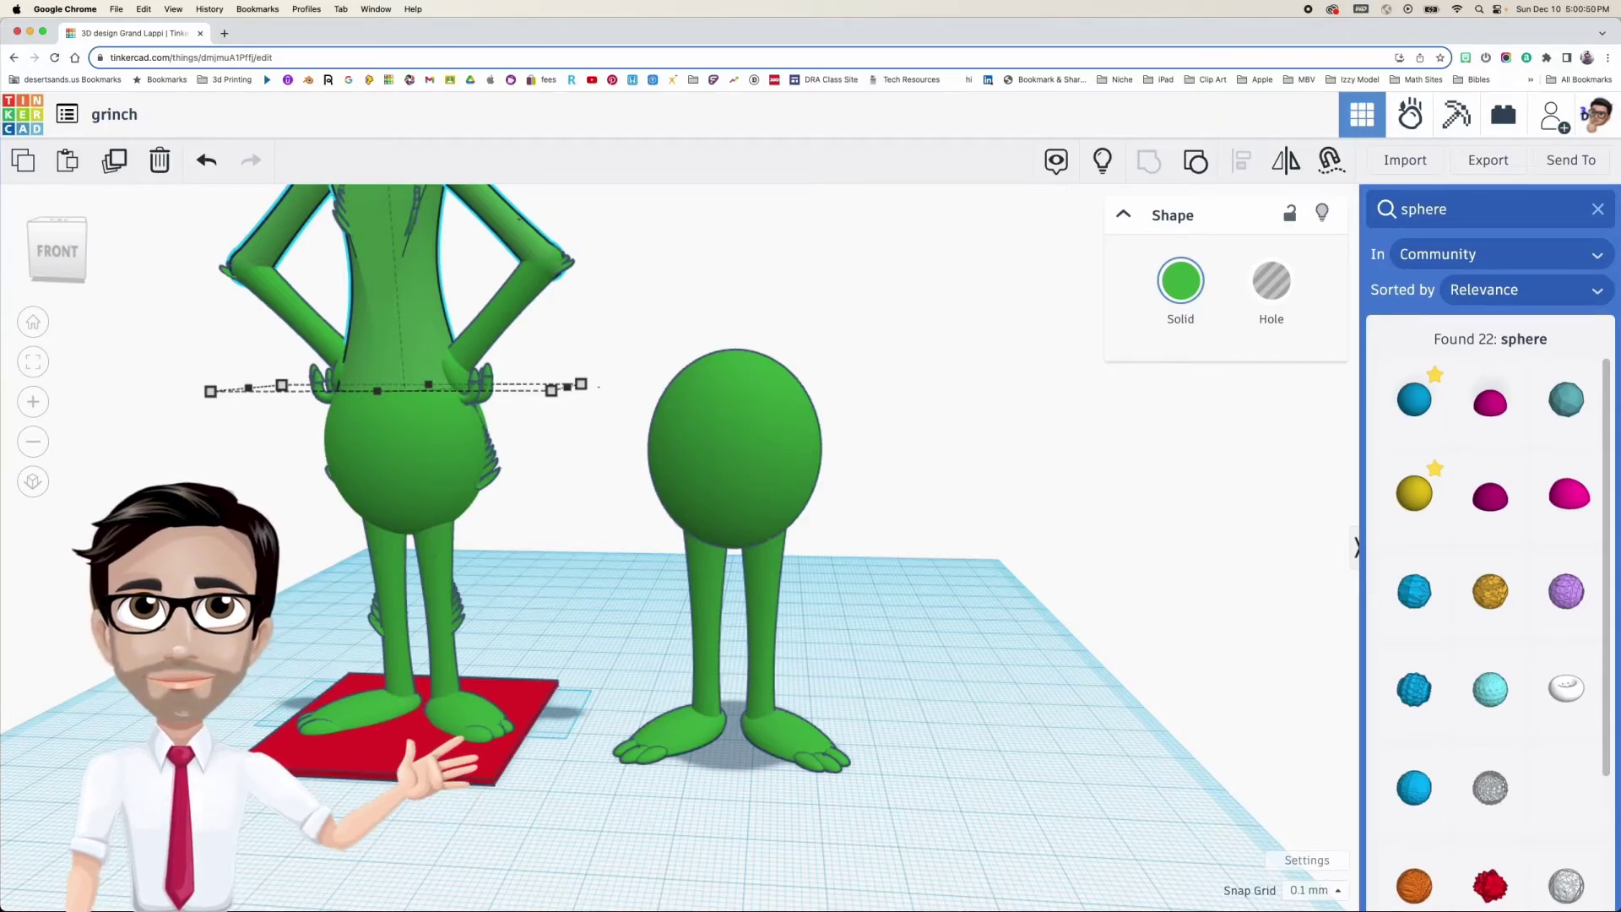
left_click(876, 672)
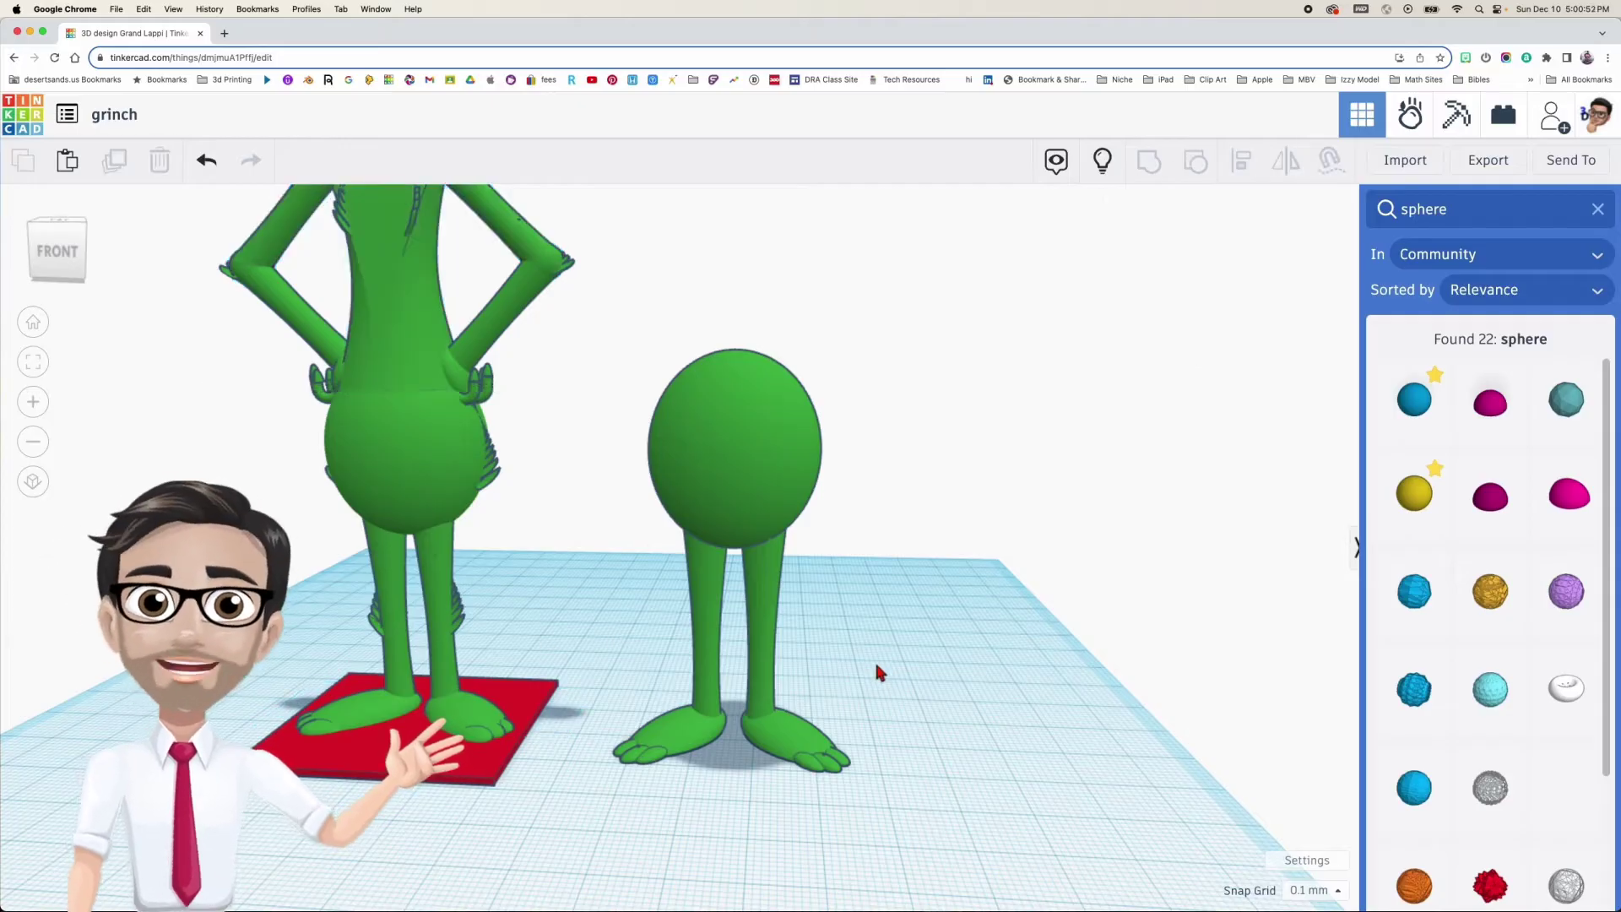
right_click_drag(874, 657, 874, 665)
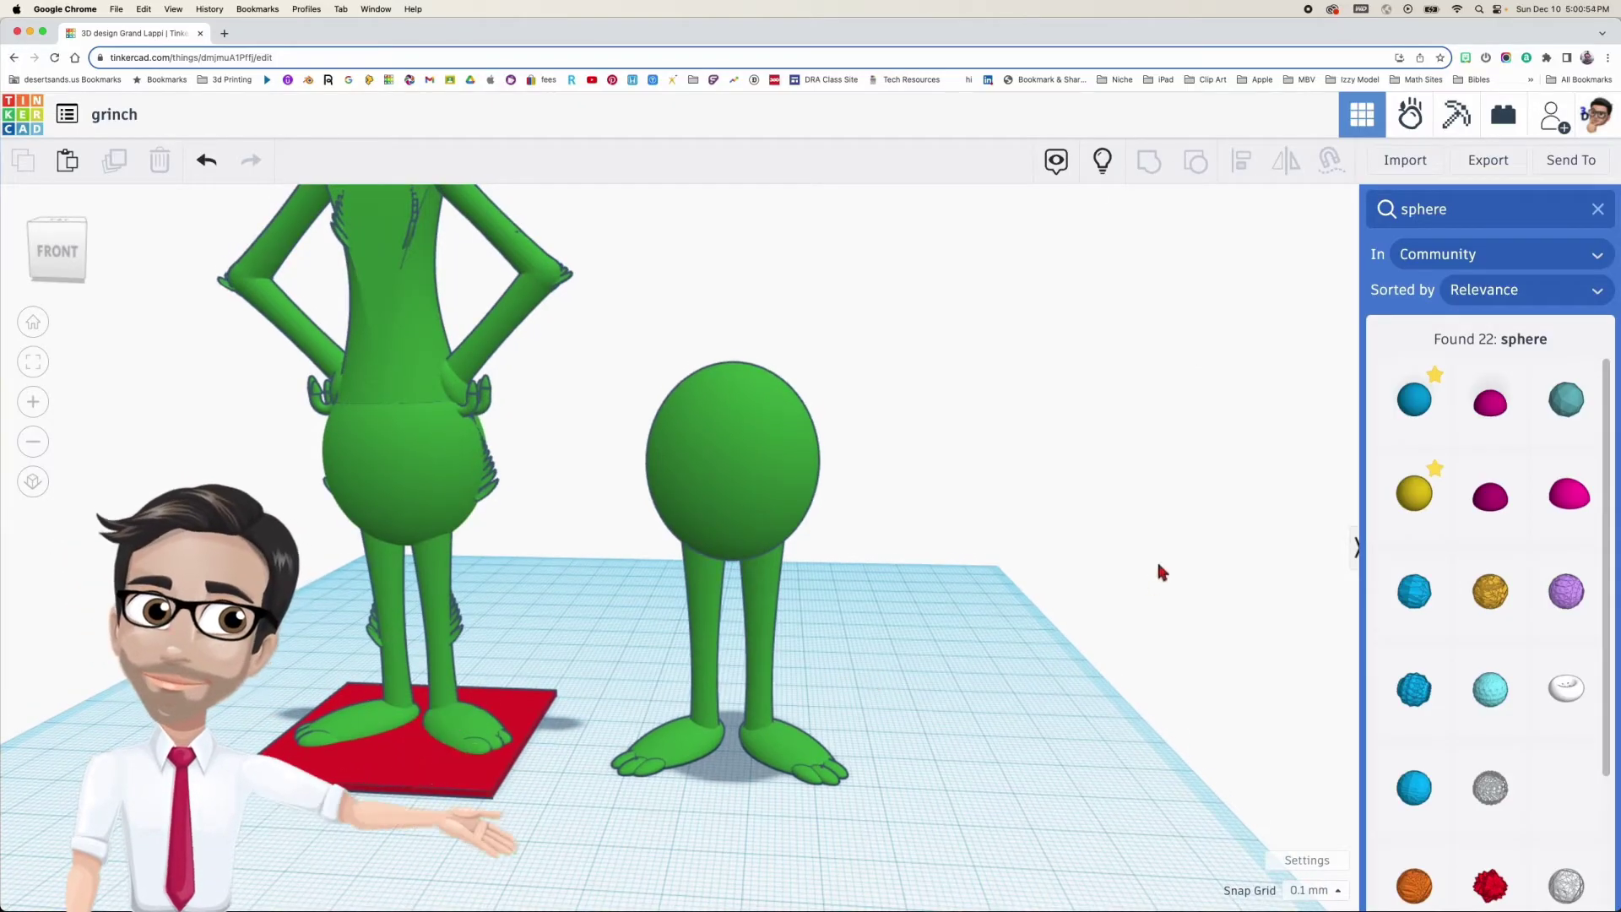
Add a green Hyperboloid from the Shape Generators collection to the workplane beside the new legs
left_click(1598, 209)
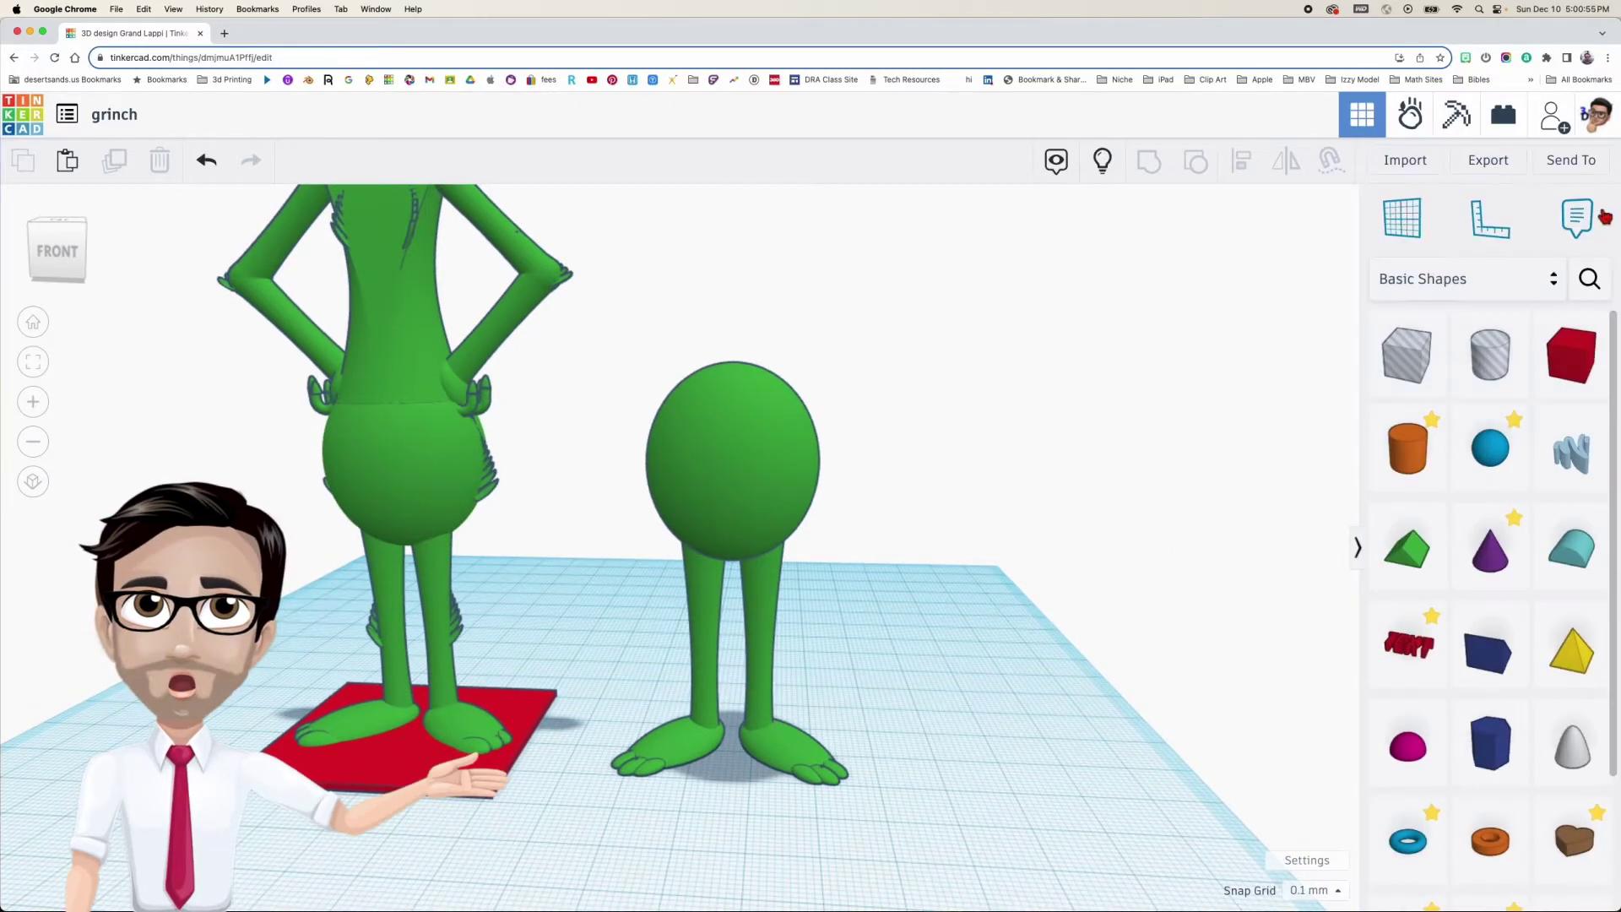
left_click(1479, 294)
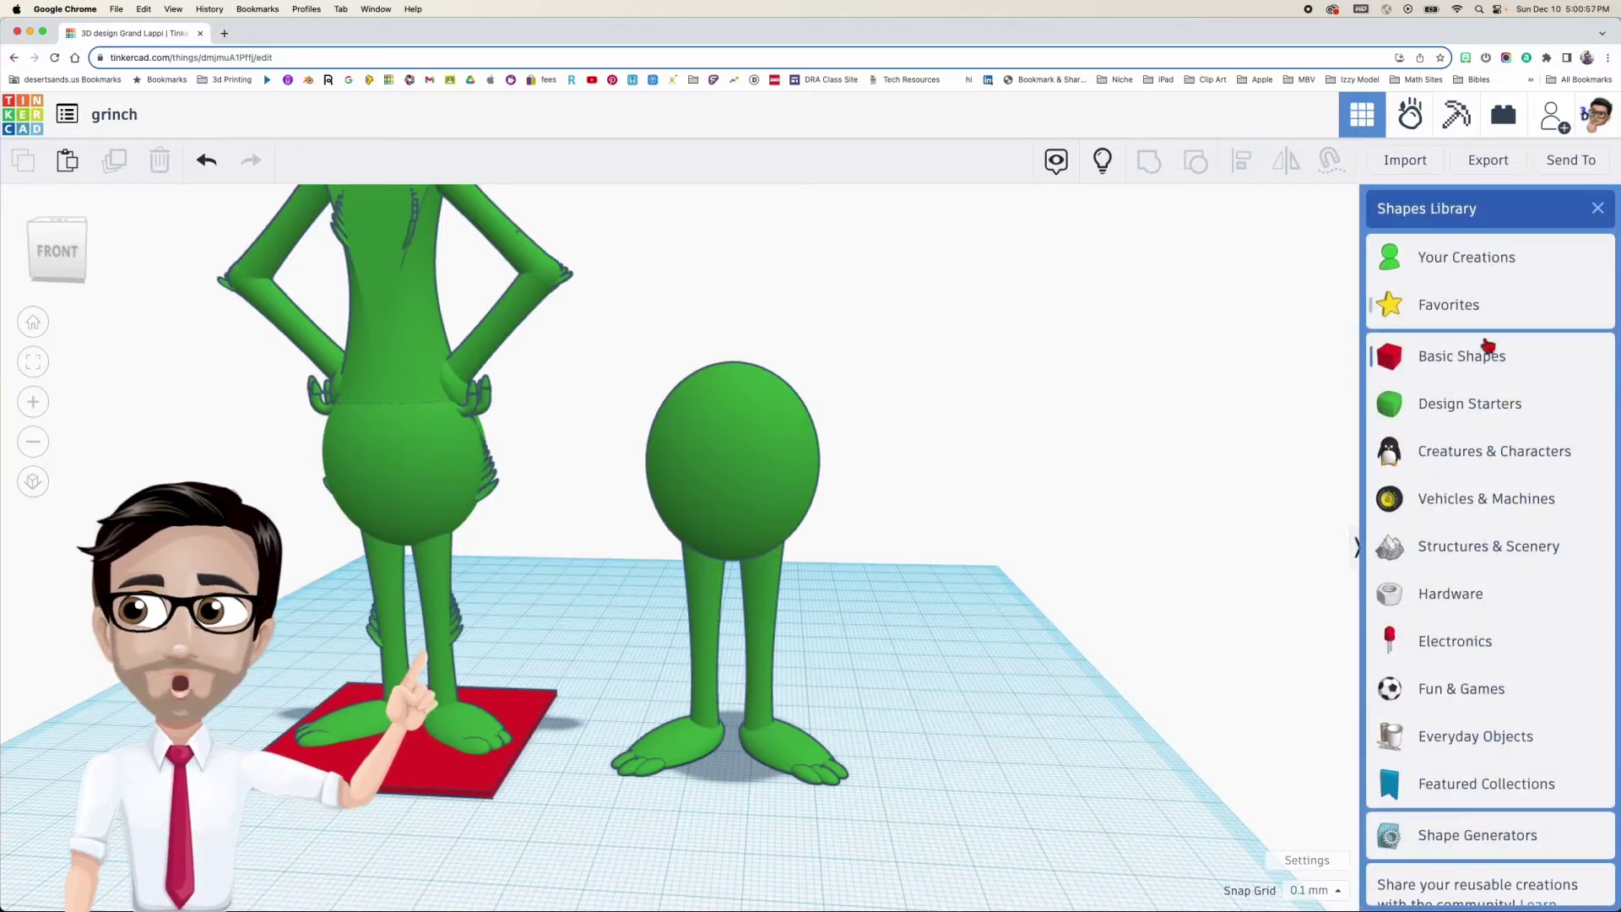
left_click(1483, 853)
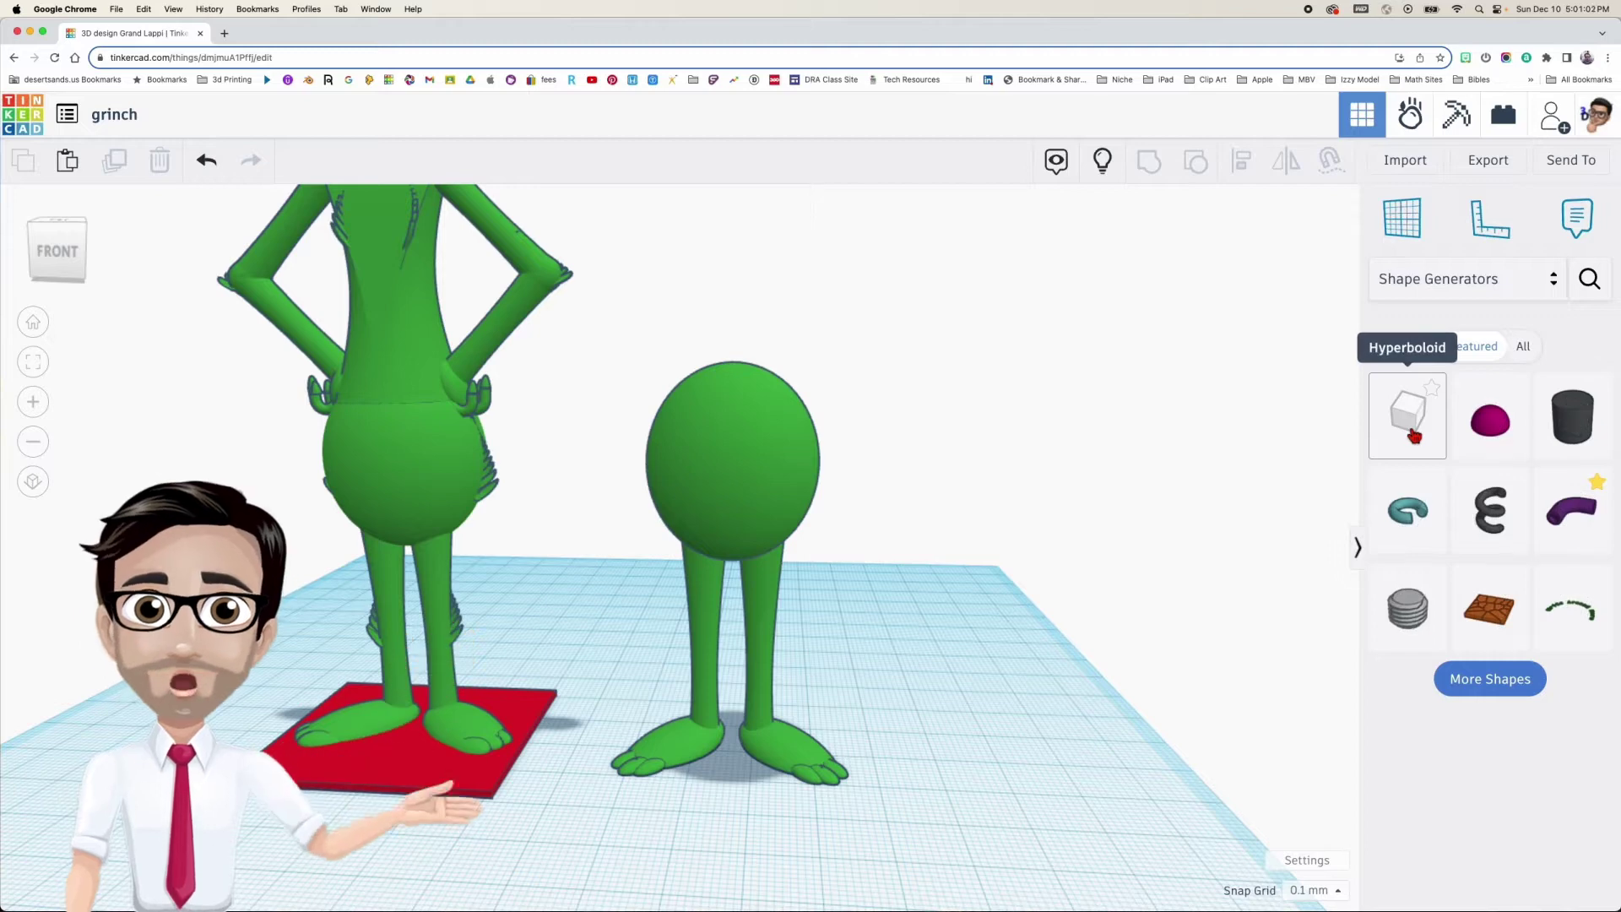
left_click_drag(1415, 431, 944, 758)
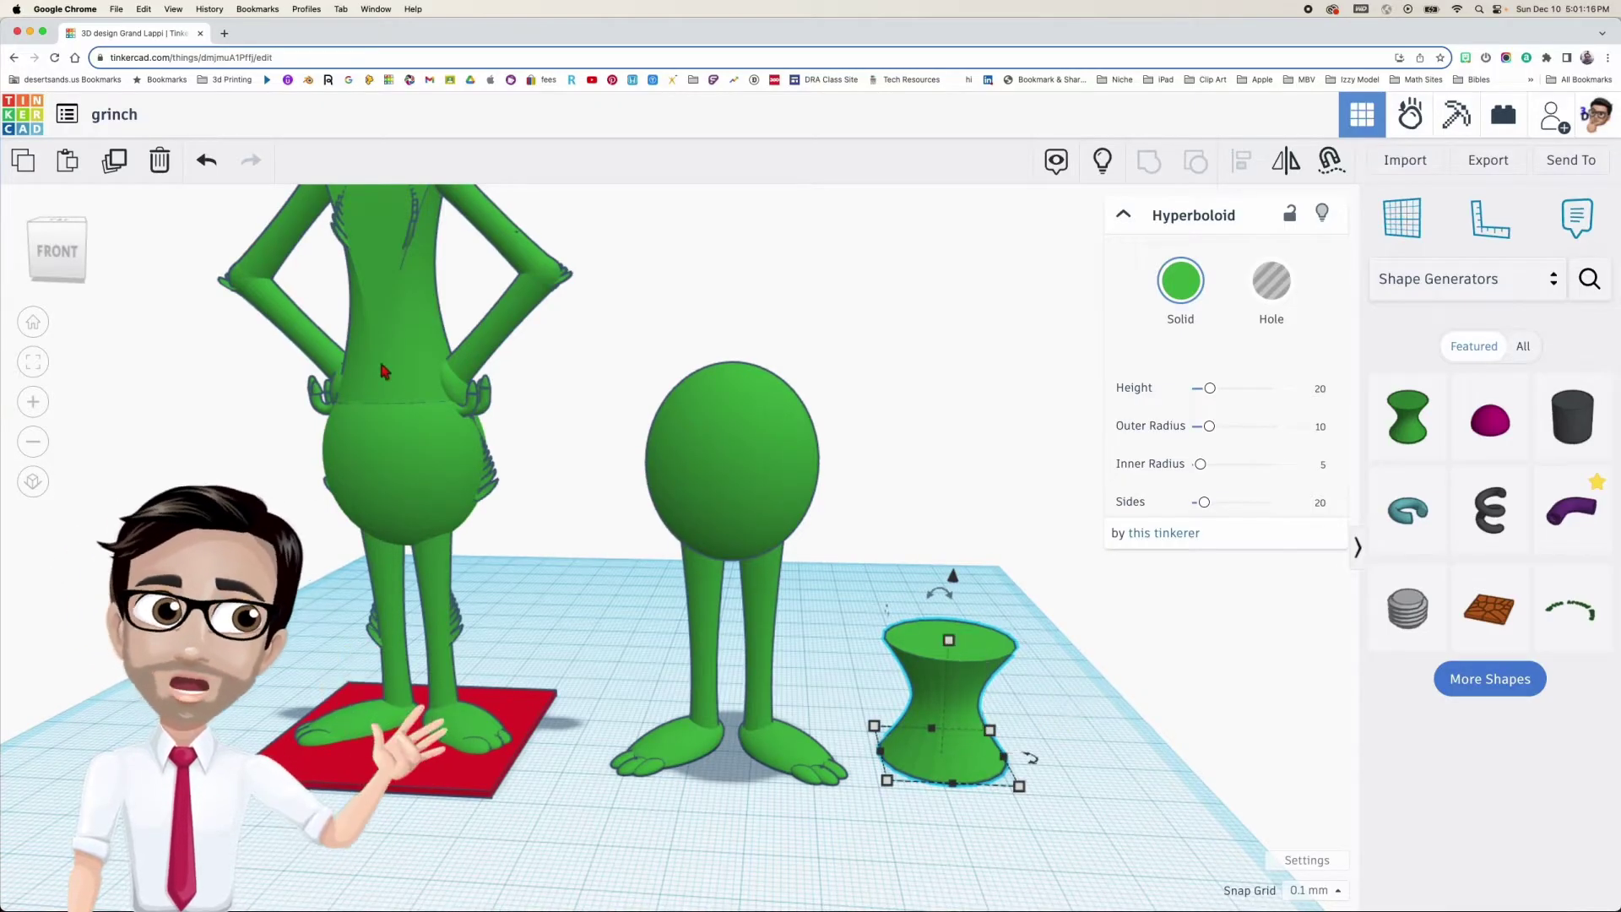
Duplicate the finished Grinch's torso and arms, move the copy above the new hyperboloid, and ungroup it into separate shapes
left_click(401, 388)
middle_click_drag(391, 363, 417, 426)
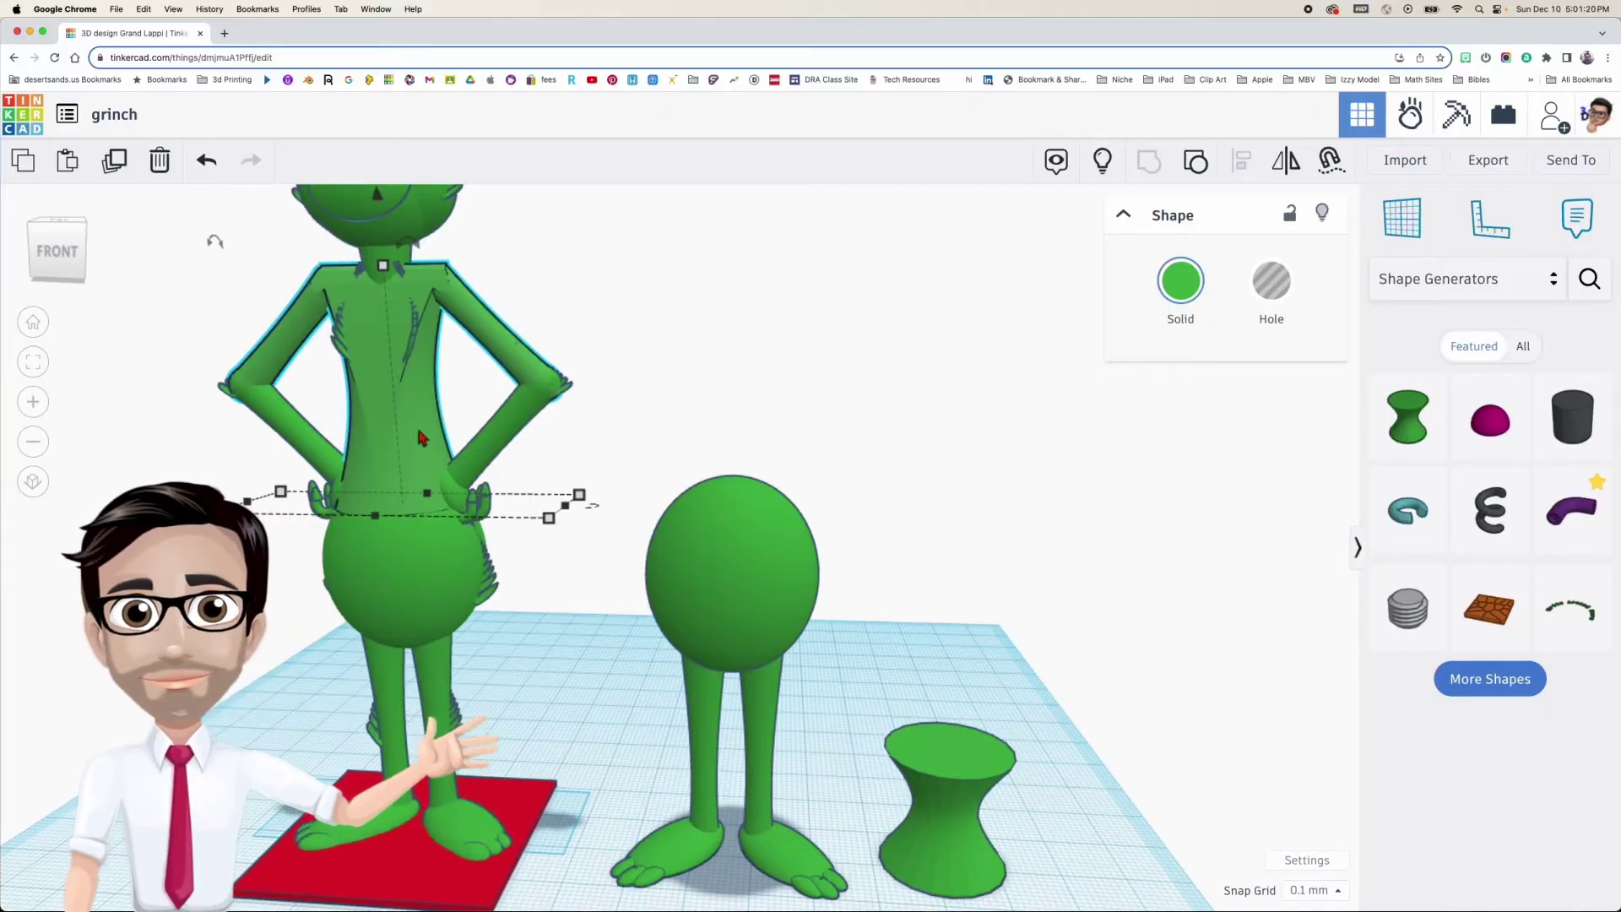
key("ctrl+d")
left_click_drag(419, 434, 988, 457)
left_click(1066, 402)
left_click(1058, 351)
left_click(1194, 162)
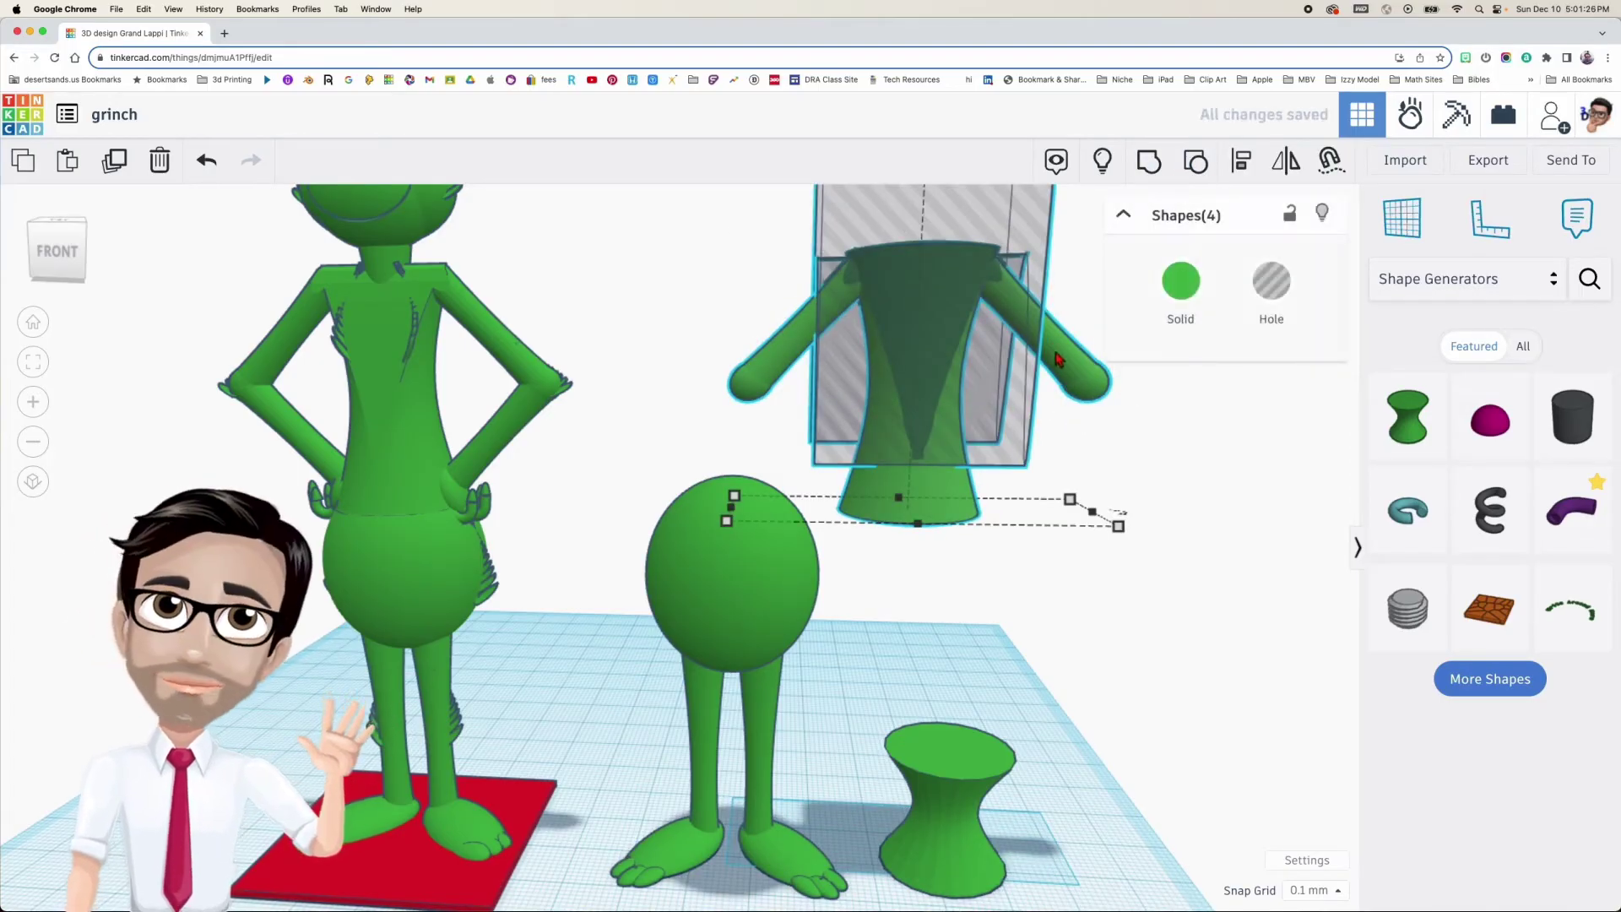
left_click(1102, 413)
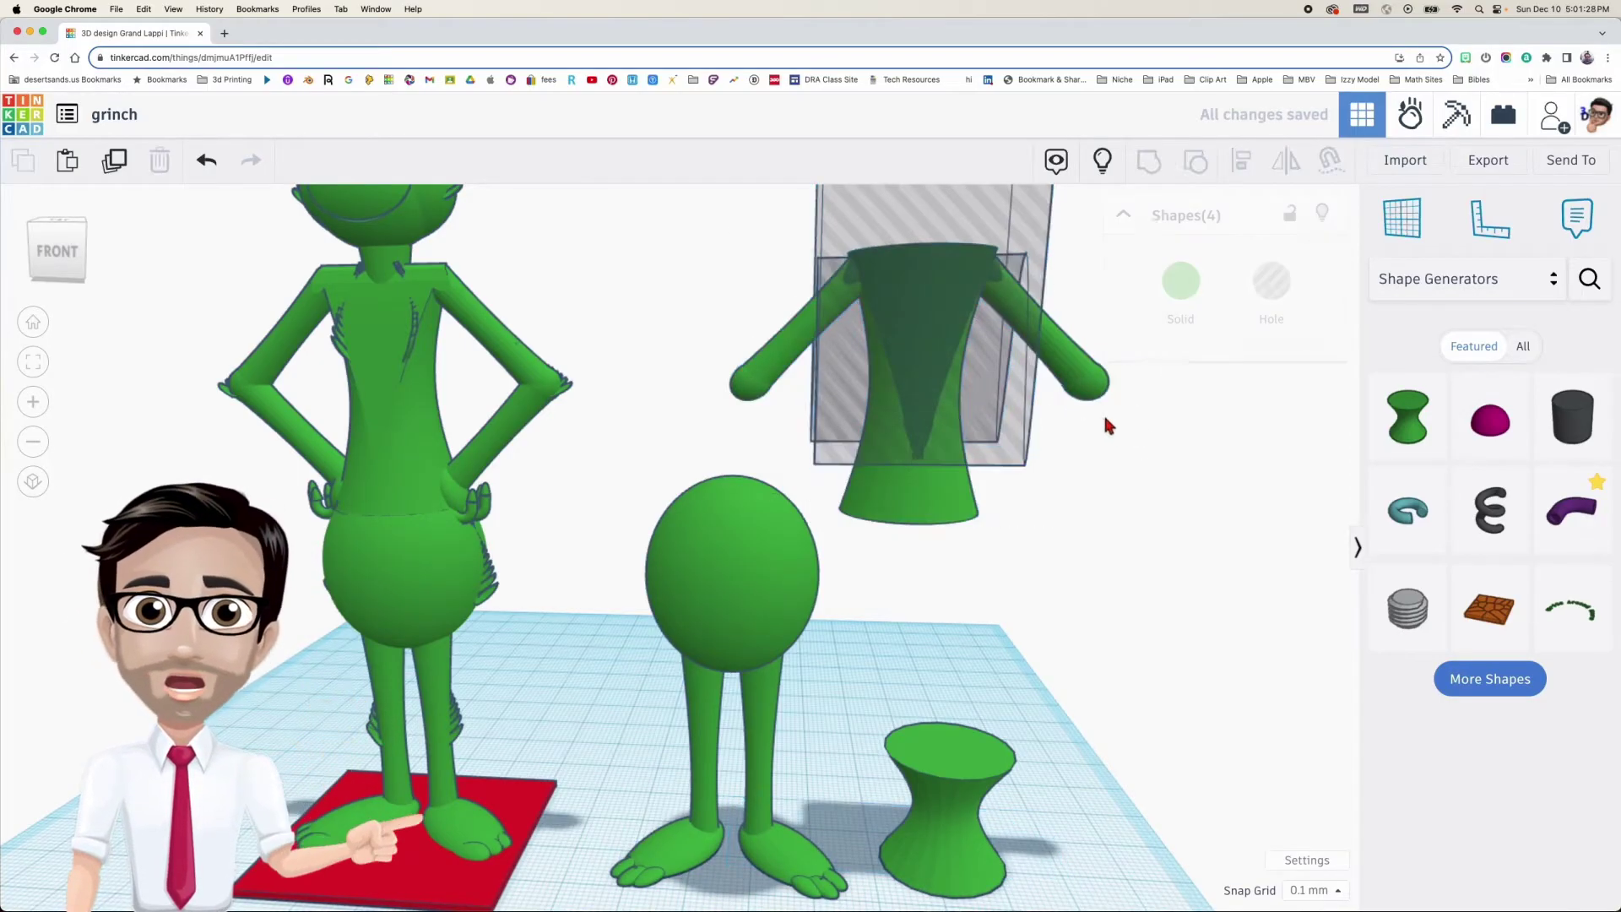
Delete both arms from the ungrouped torso copy and check the height and settings of its hyperboloid
left_click(1087, 391)
key("Delete")
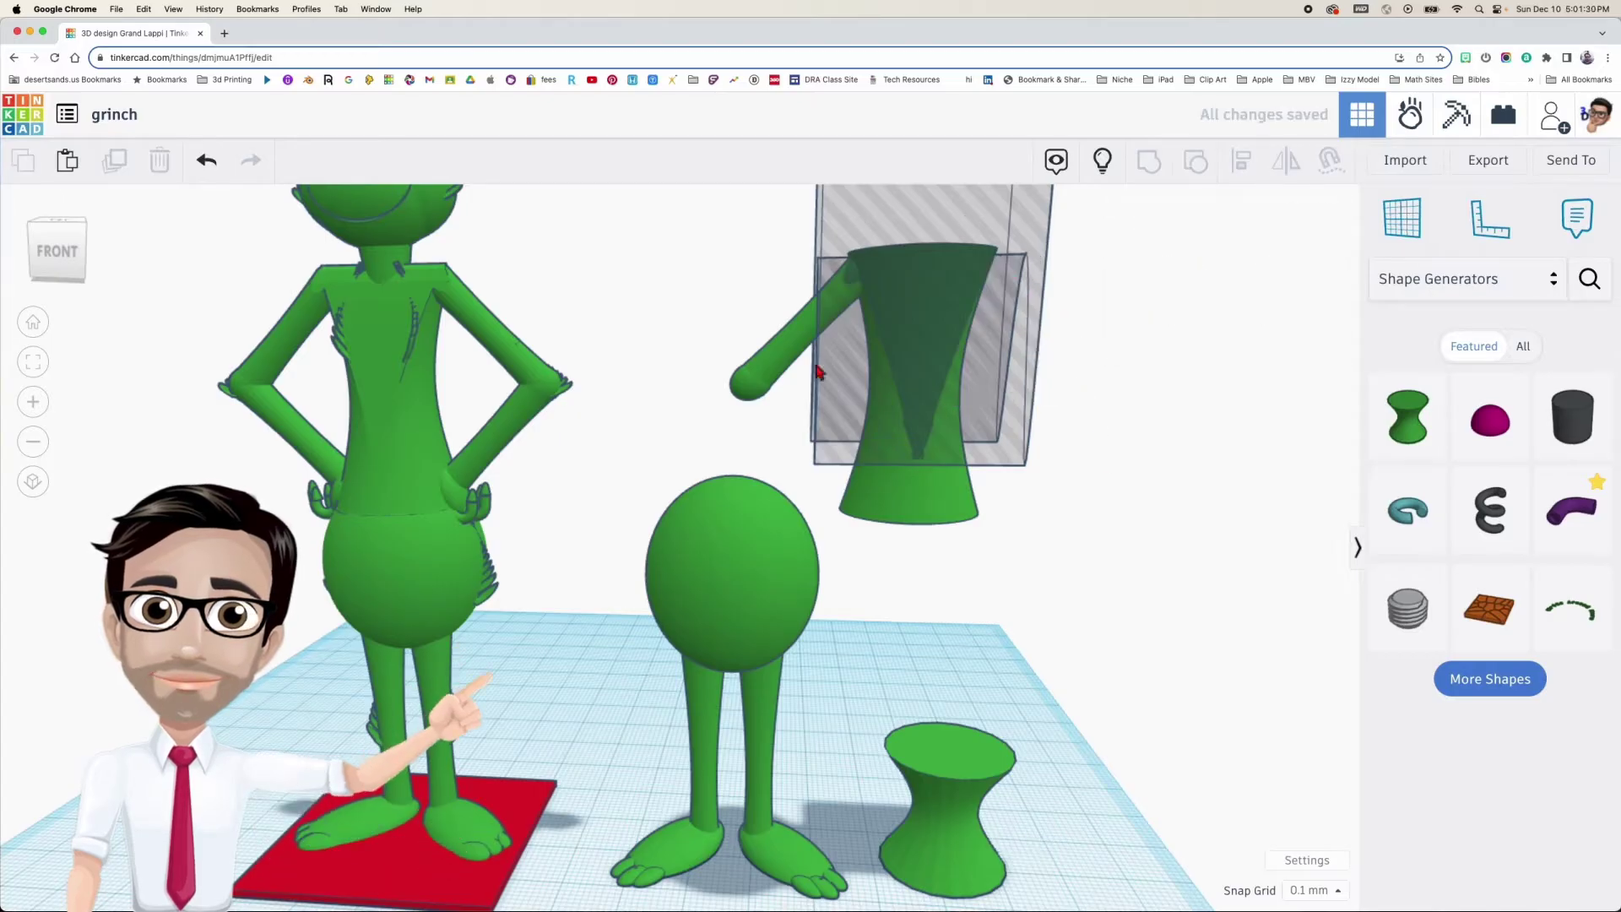
left_click(821, 371)
key("Delete")
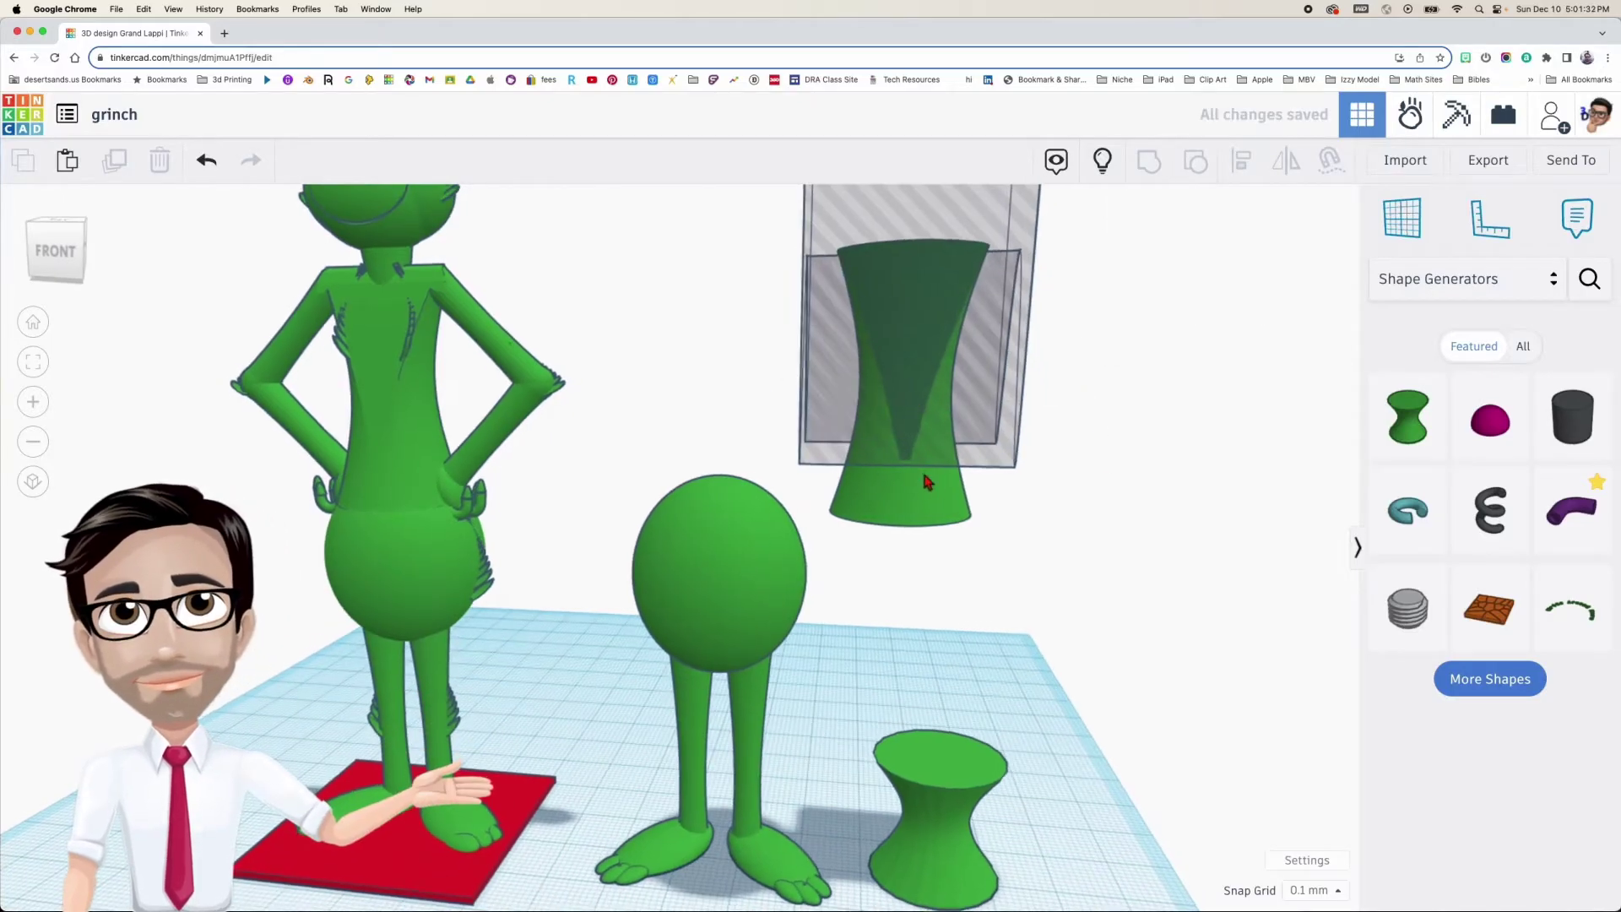
left_click(924, 467)
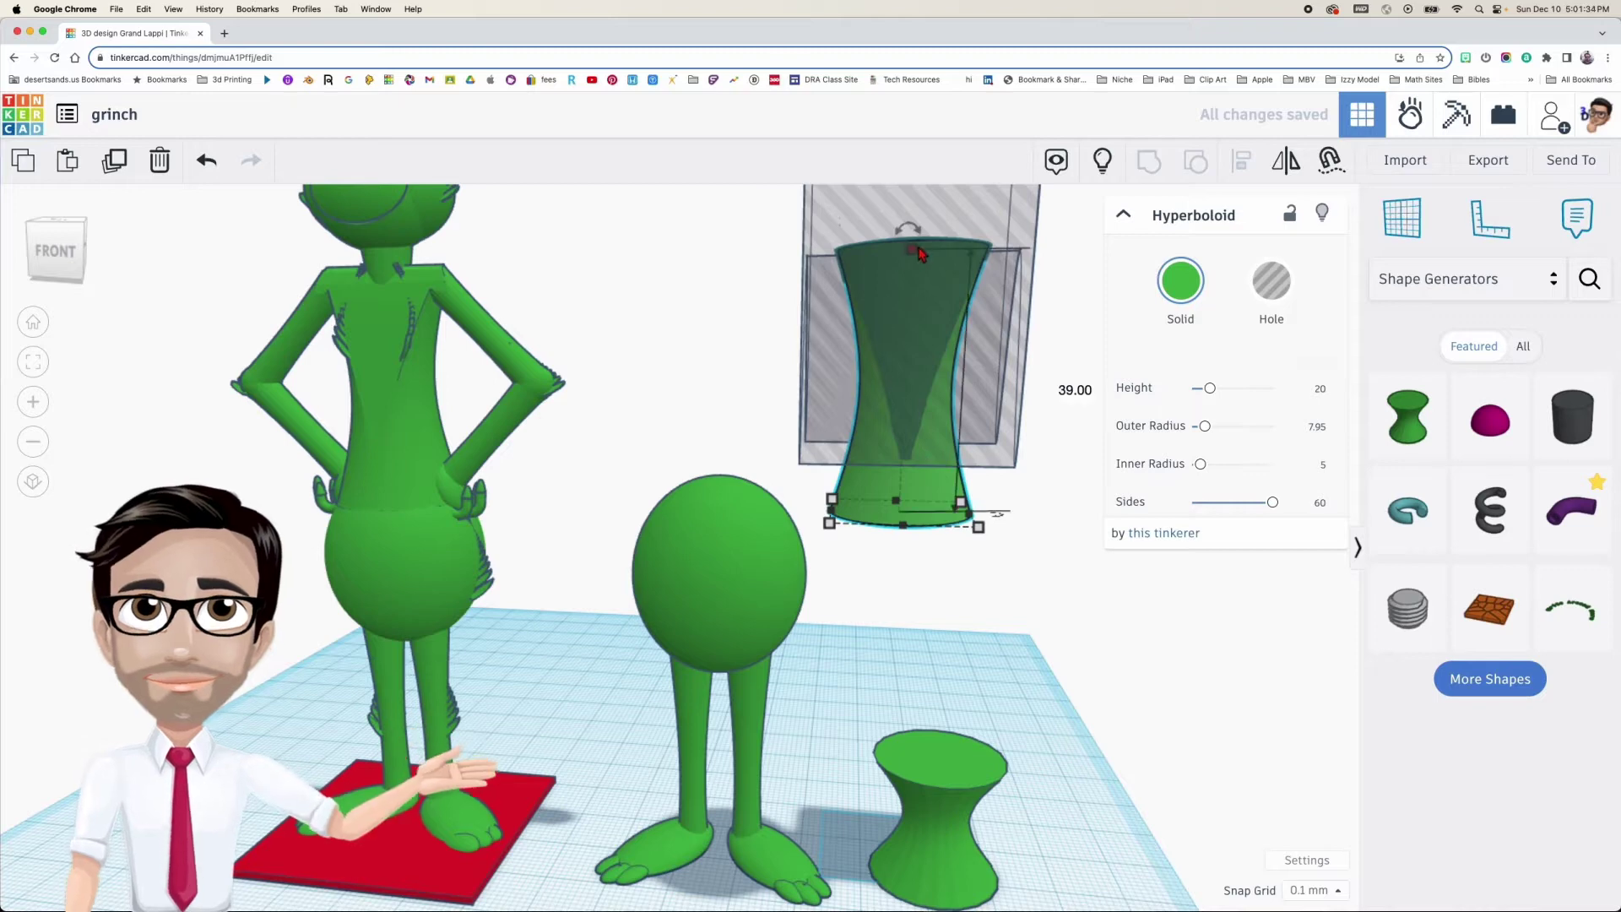
Set the new hyperboloid's height to 39 mm and delete the remaining pieces of the ungrouped torso copy
left_click(944, 751)
middle_click_drag(938, 781, 915, 610)
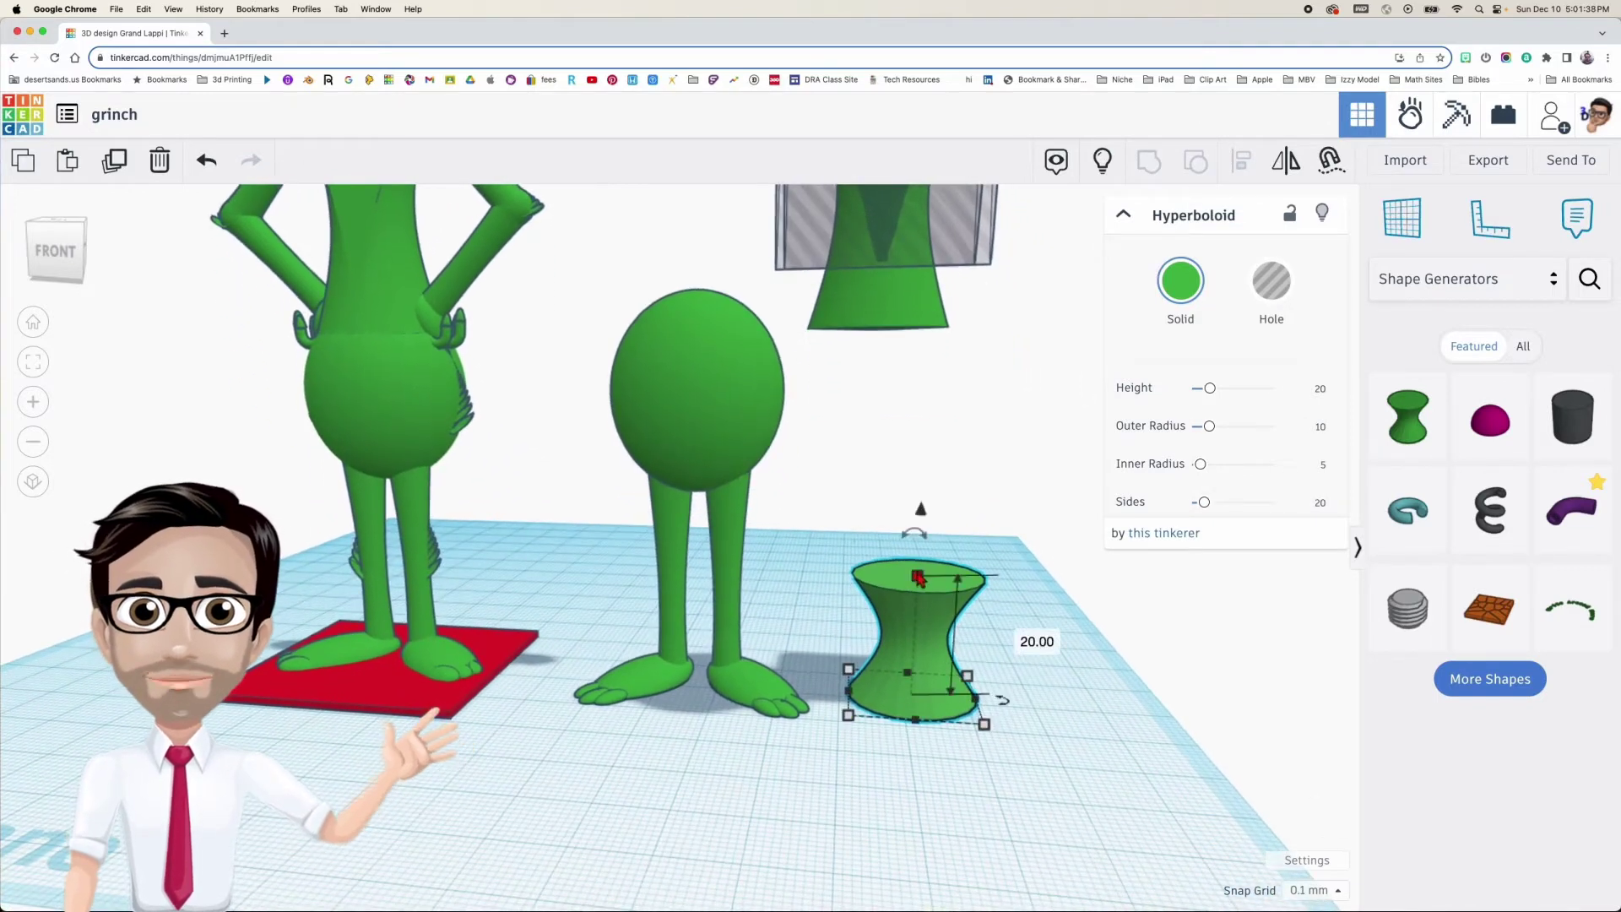
left_click(1027, 642)
type("39")
key("Return")
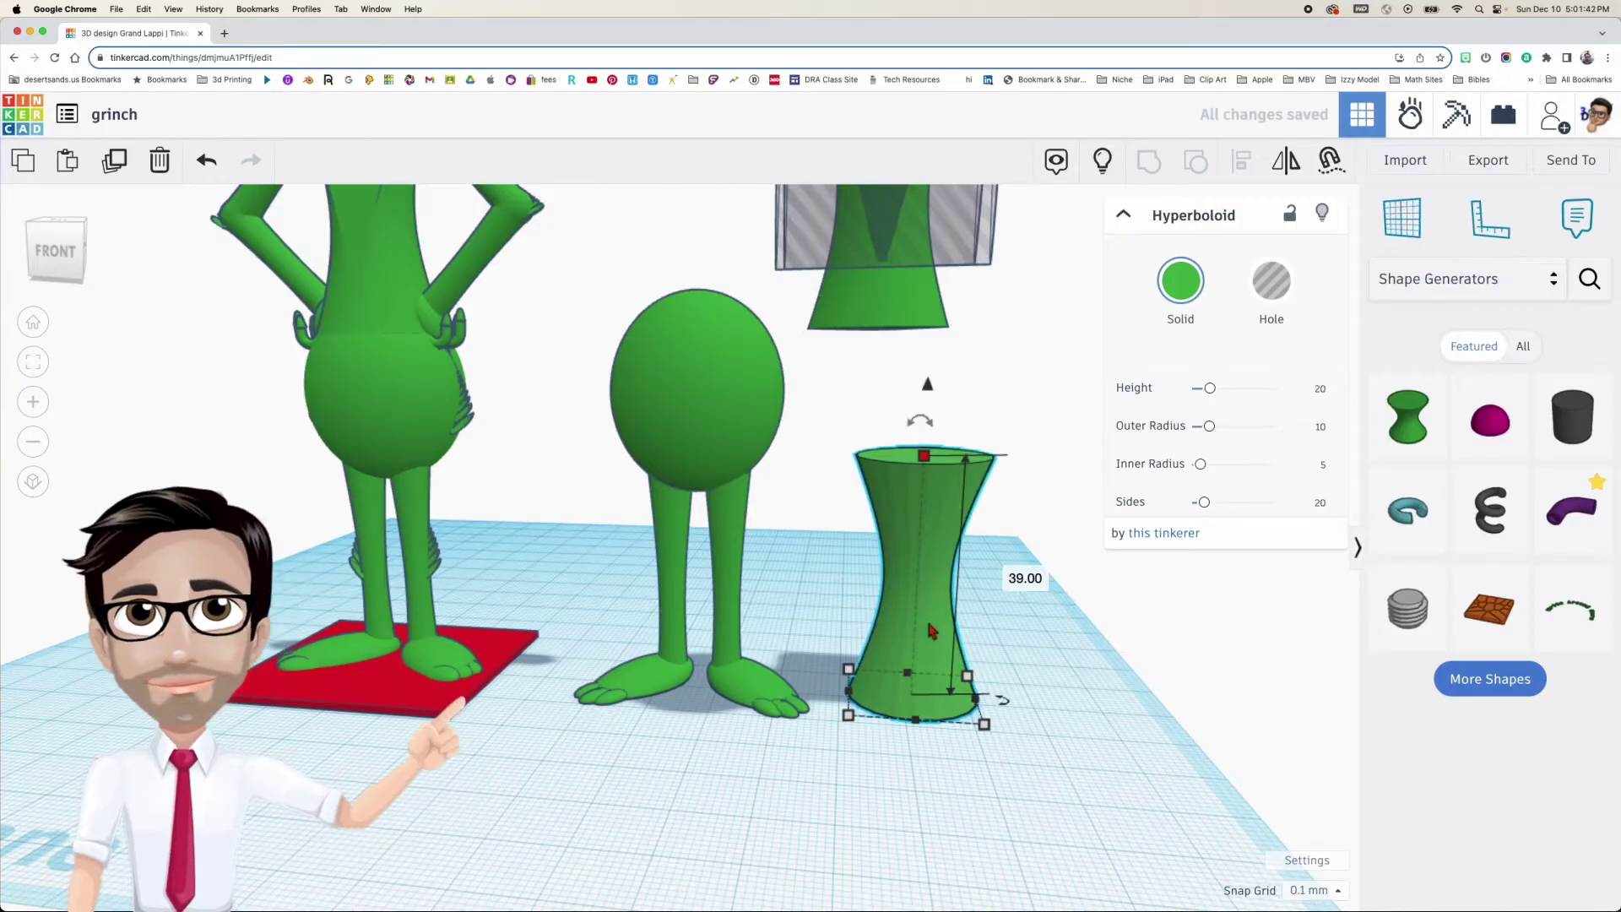
left_click_drag(1028, 227, 836, 314)
key("Delete")
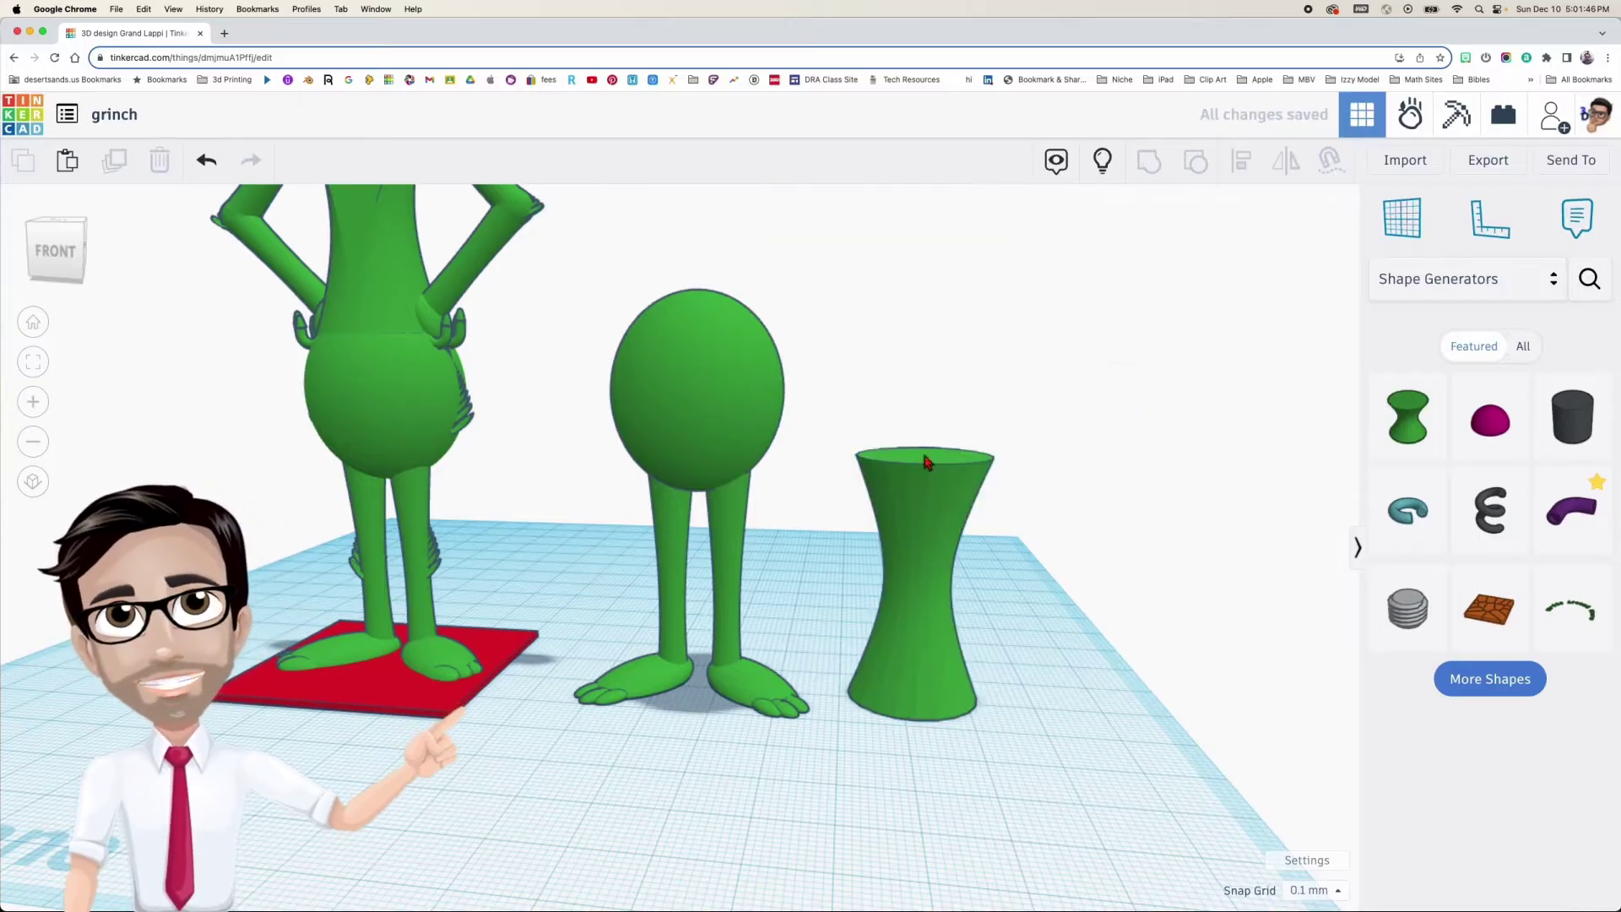
Set the new hyperboloid's outer radius to 7.95 and its sides to 60, keeping the inner radius at 5
left_click(935, 487)
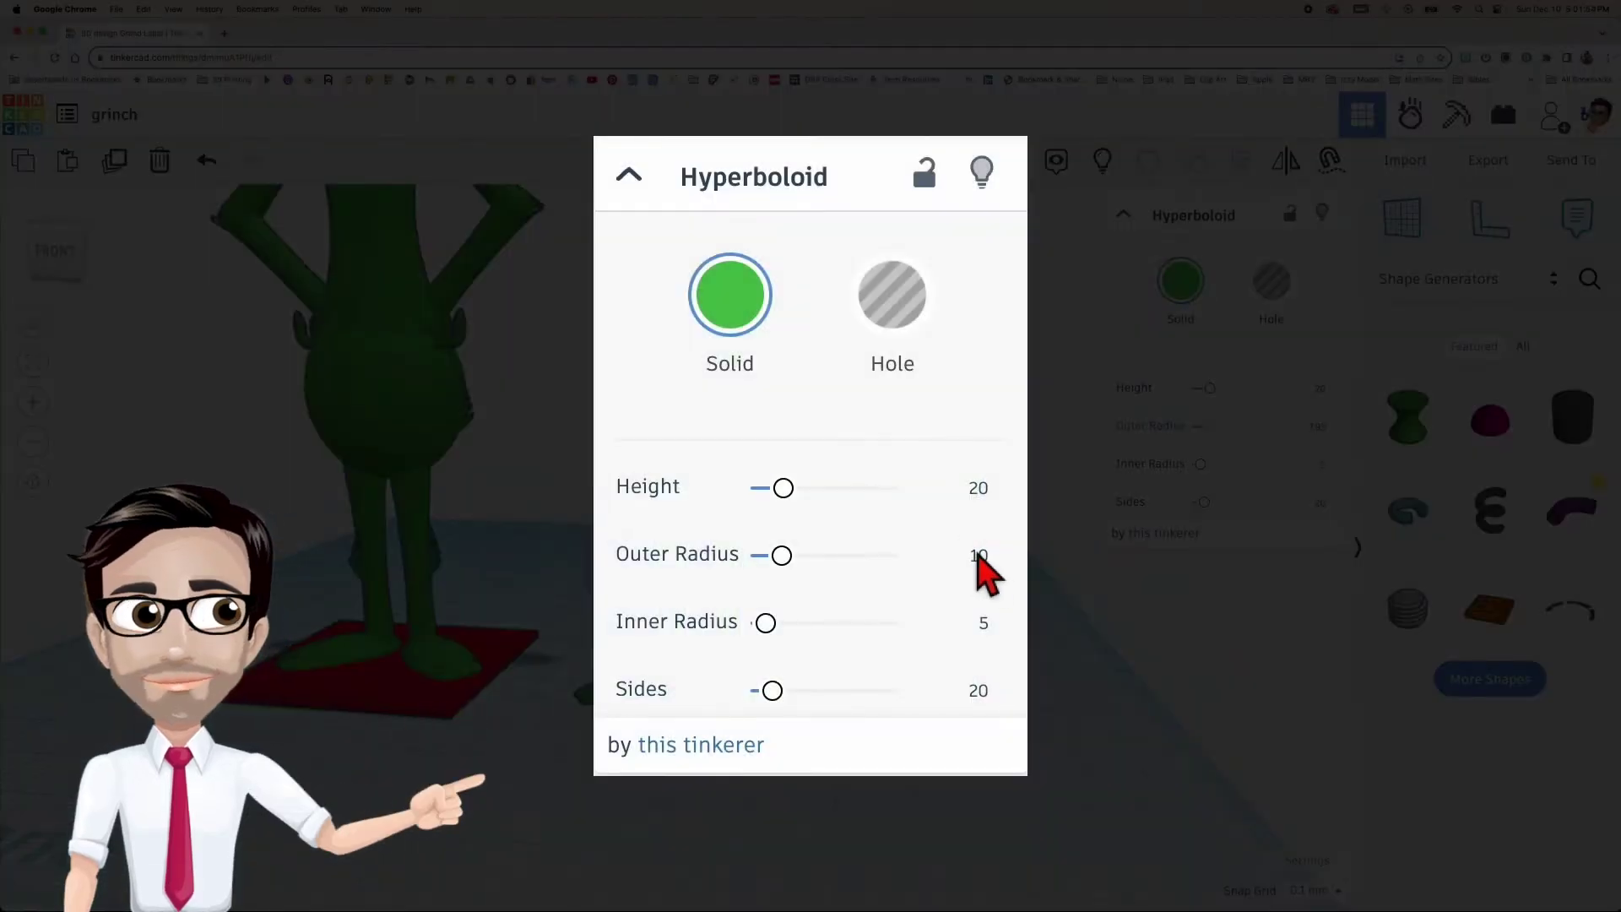
left_click(1320, 429)
left_click(1322, 467)
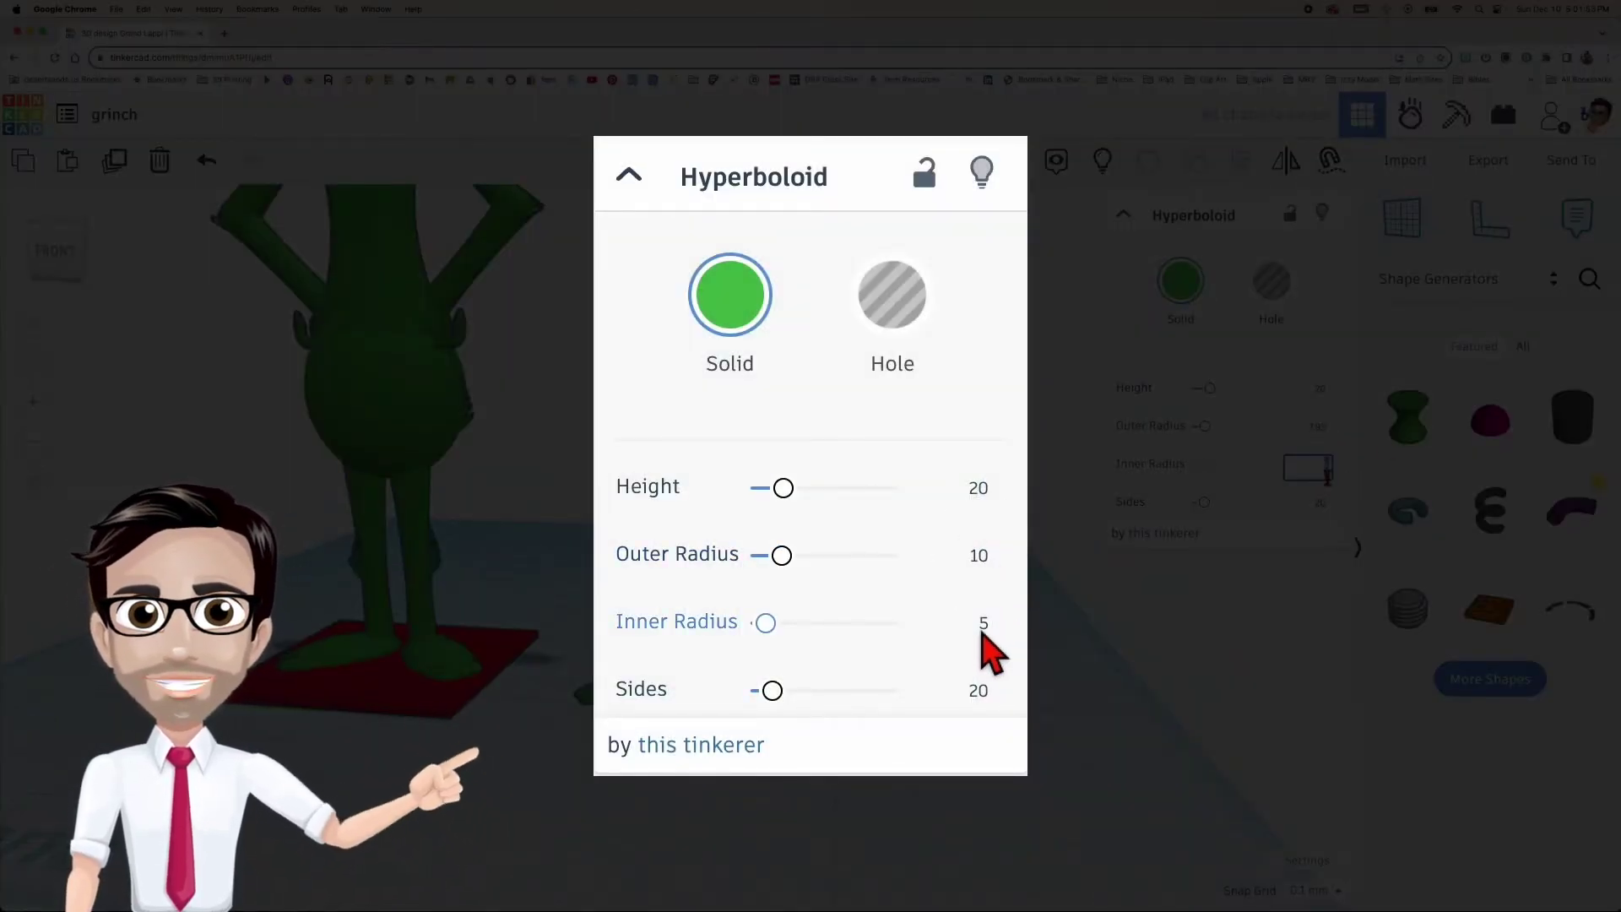
left_click(1320, 505)
left_click_drag(1213, 502, 1265, 502)
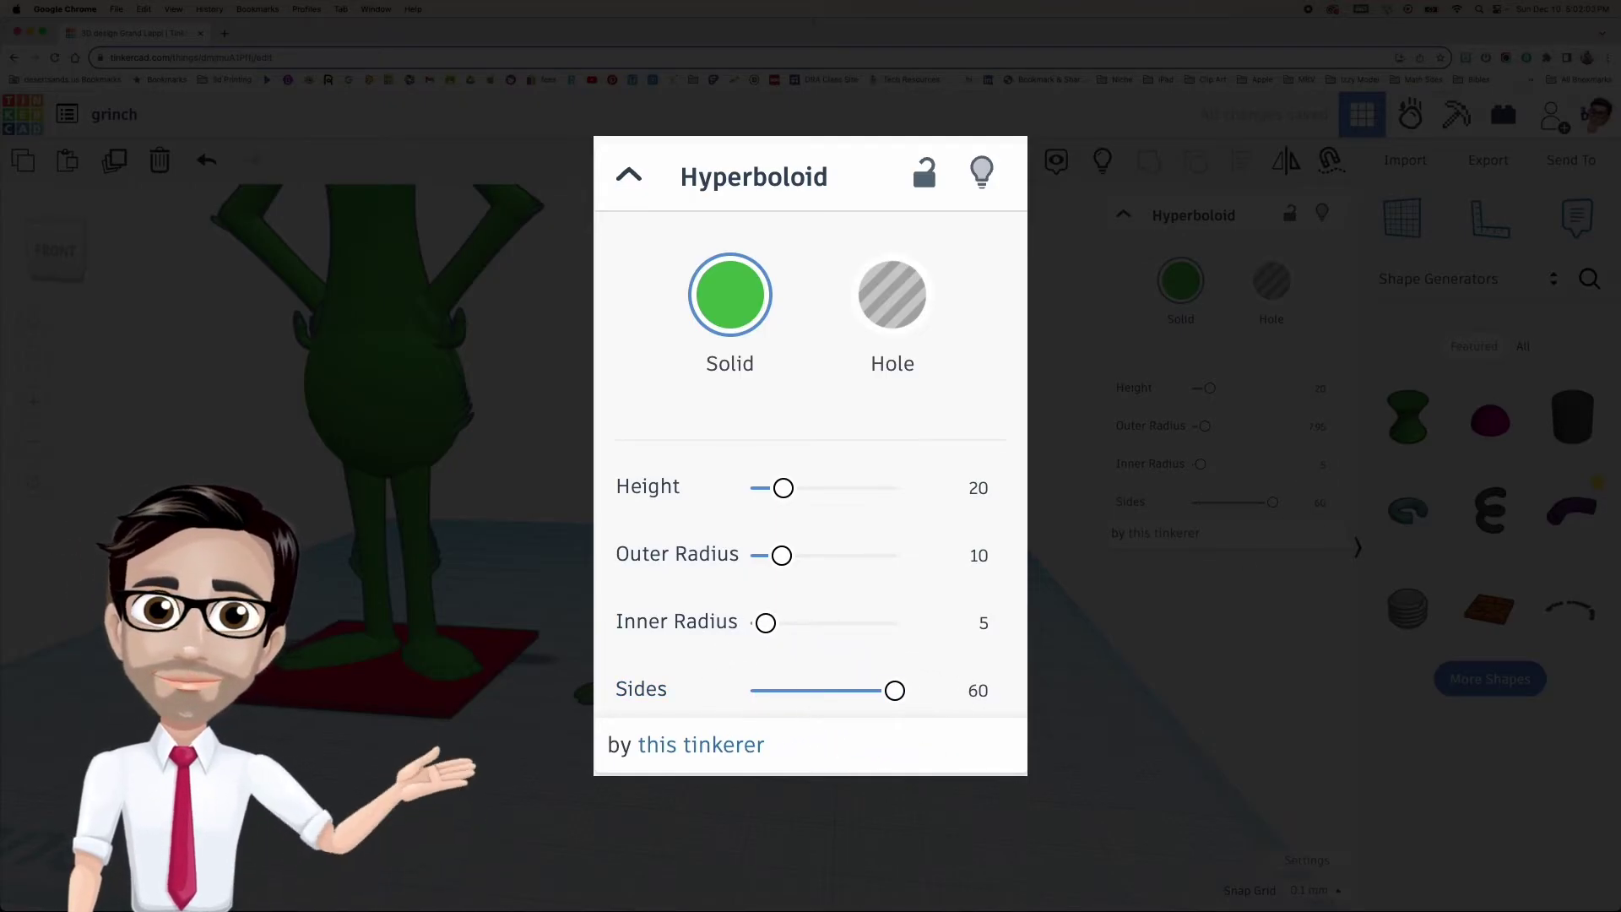
key("Escape")
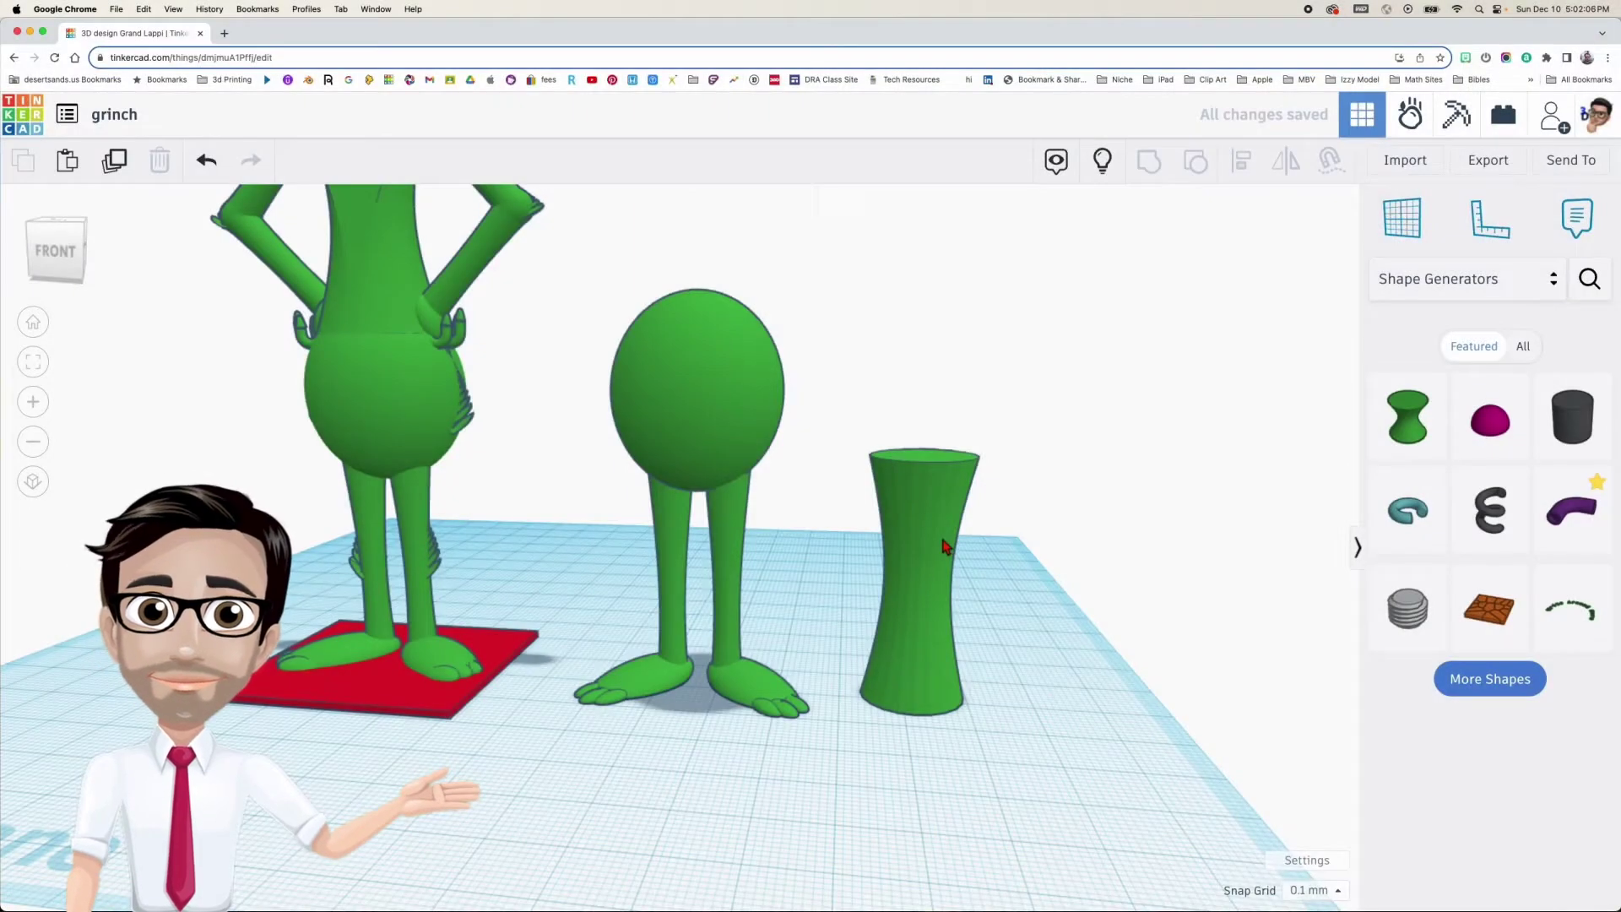
left_click(944, 551)
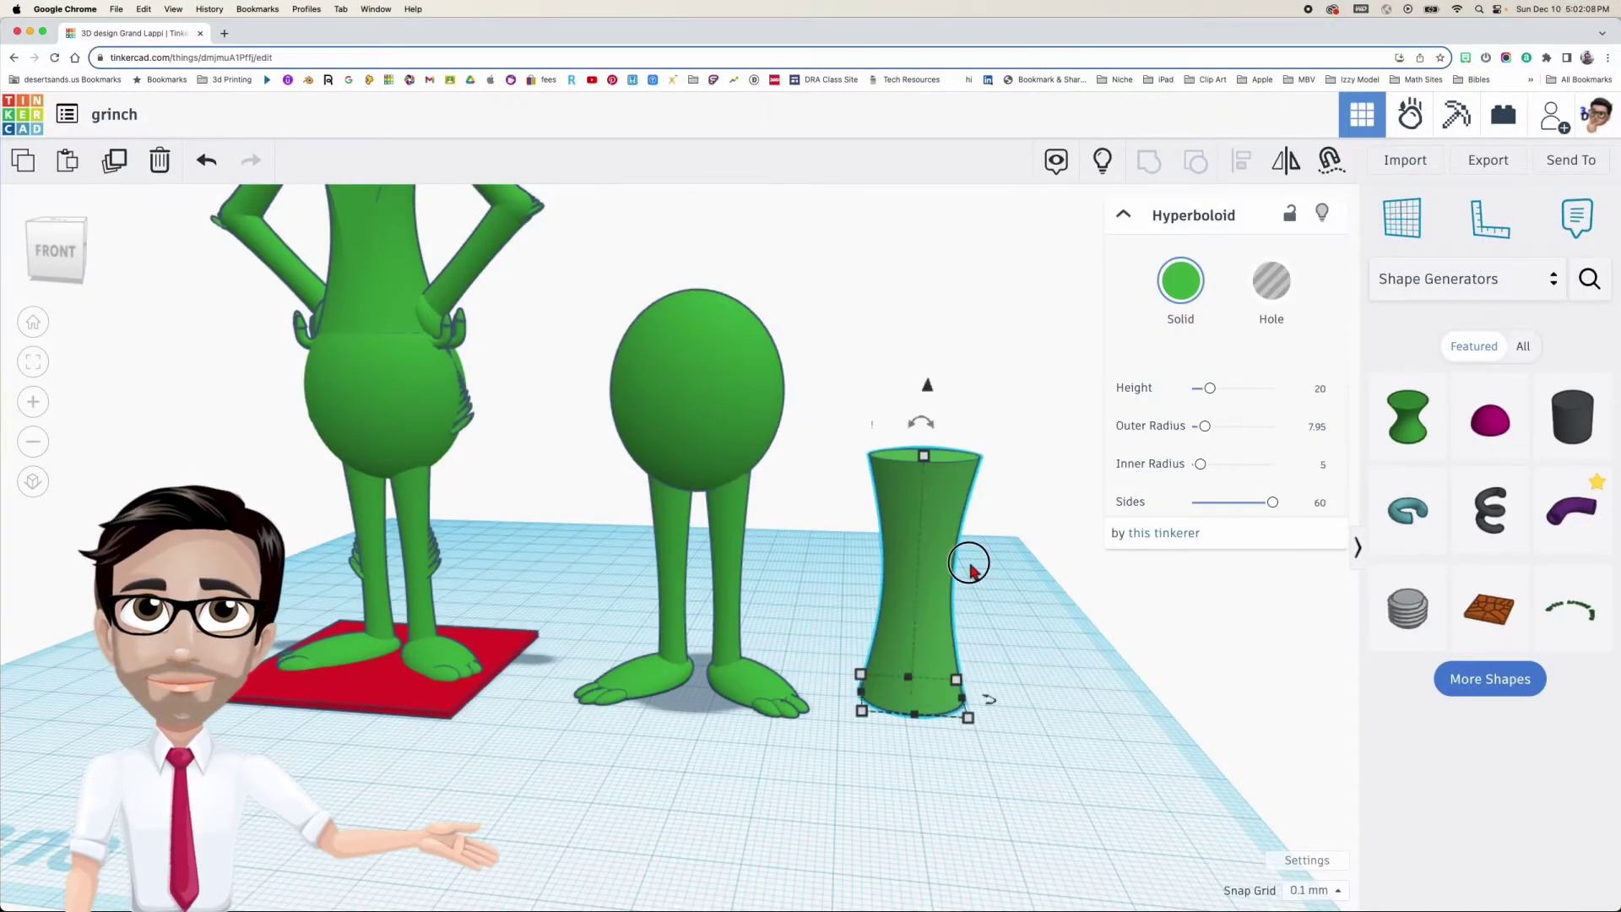
left_click(1012, 570)
middle_click_drag(1013, 570, 1000, 571)
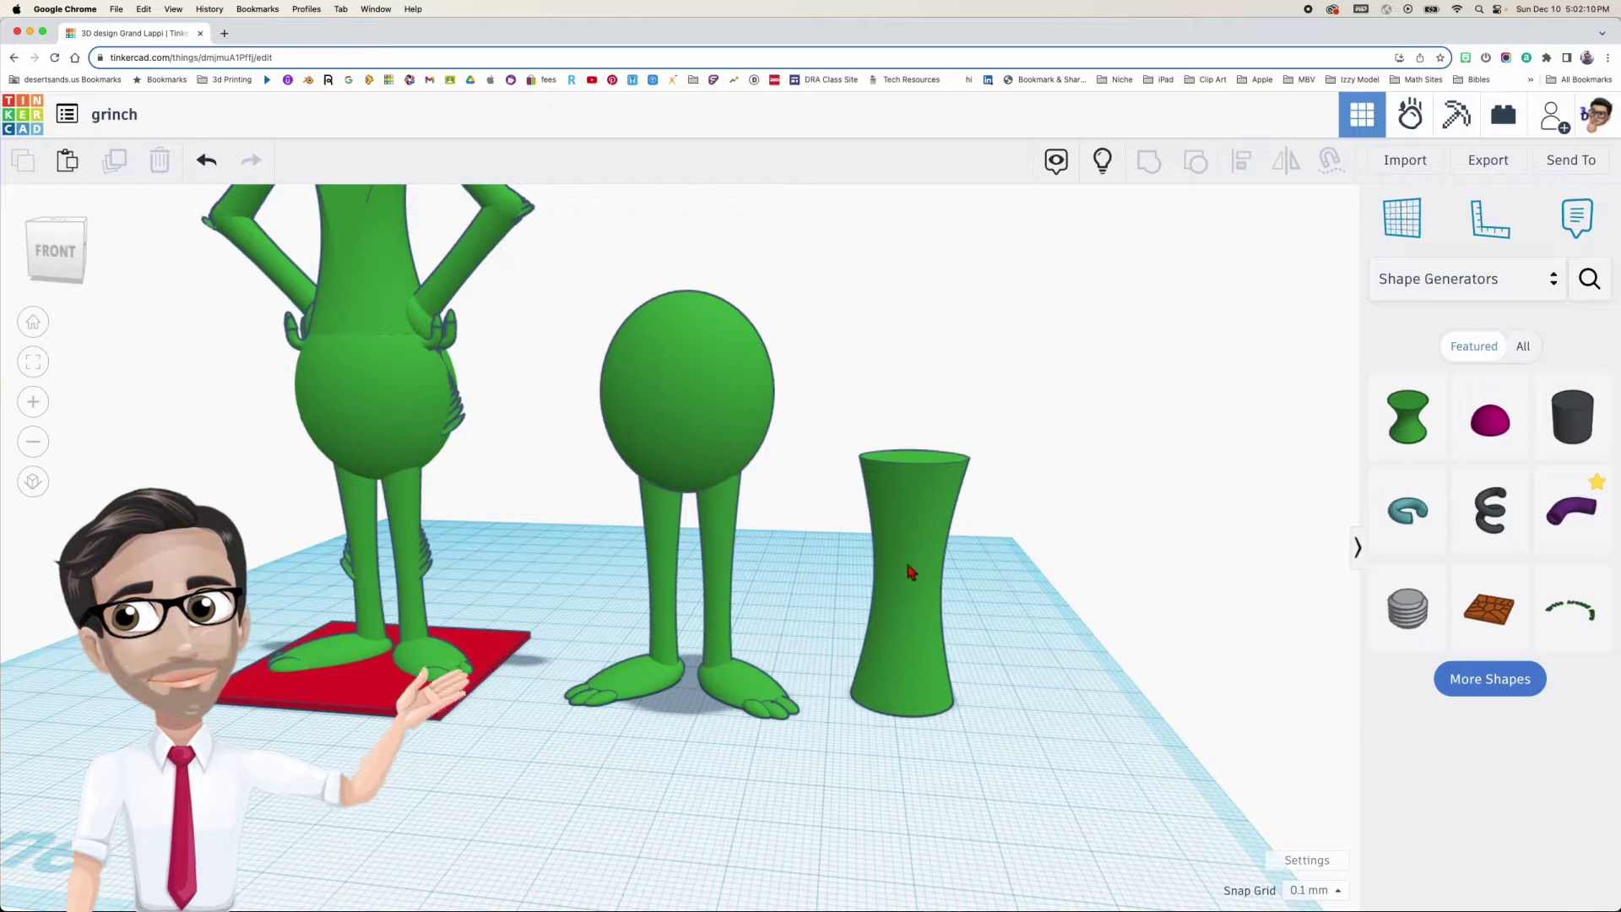
Place an Extrusion from the Shape Generators on the workplane beside the new hyperboloid
scroll(473, 354, "up", 1)
mouse_move(431, 420)
right_mouse_down()
mouse_move(561, 434)
mouse_move(406, 420)
right_mouse_up()
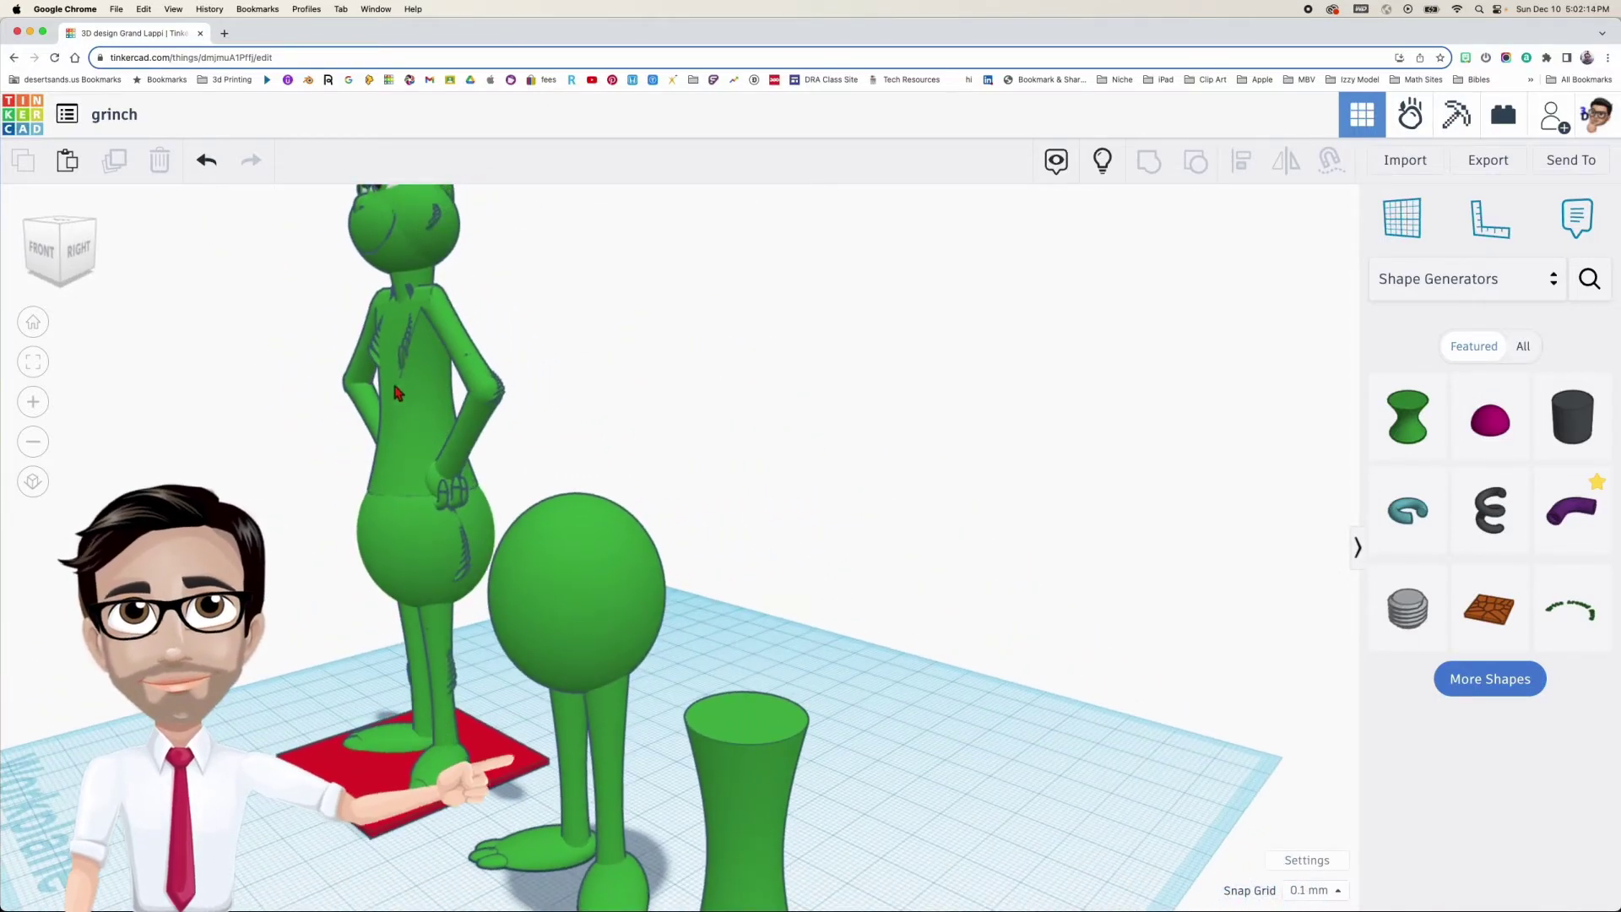
right_click_drag(560, 471, 875, 534)
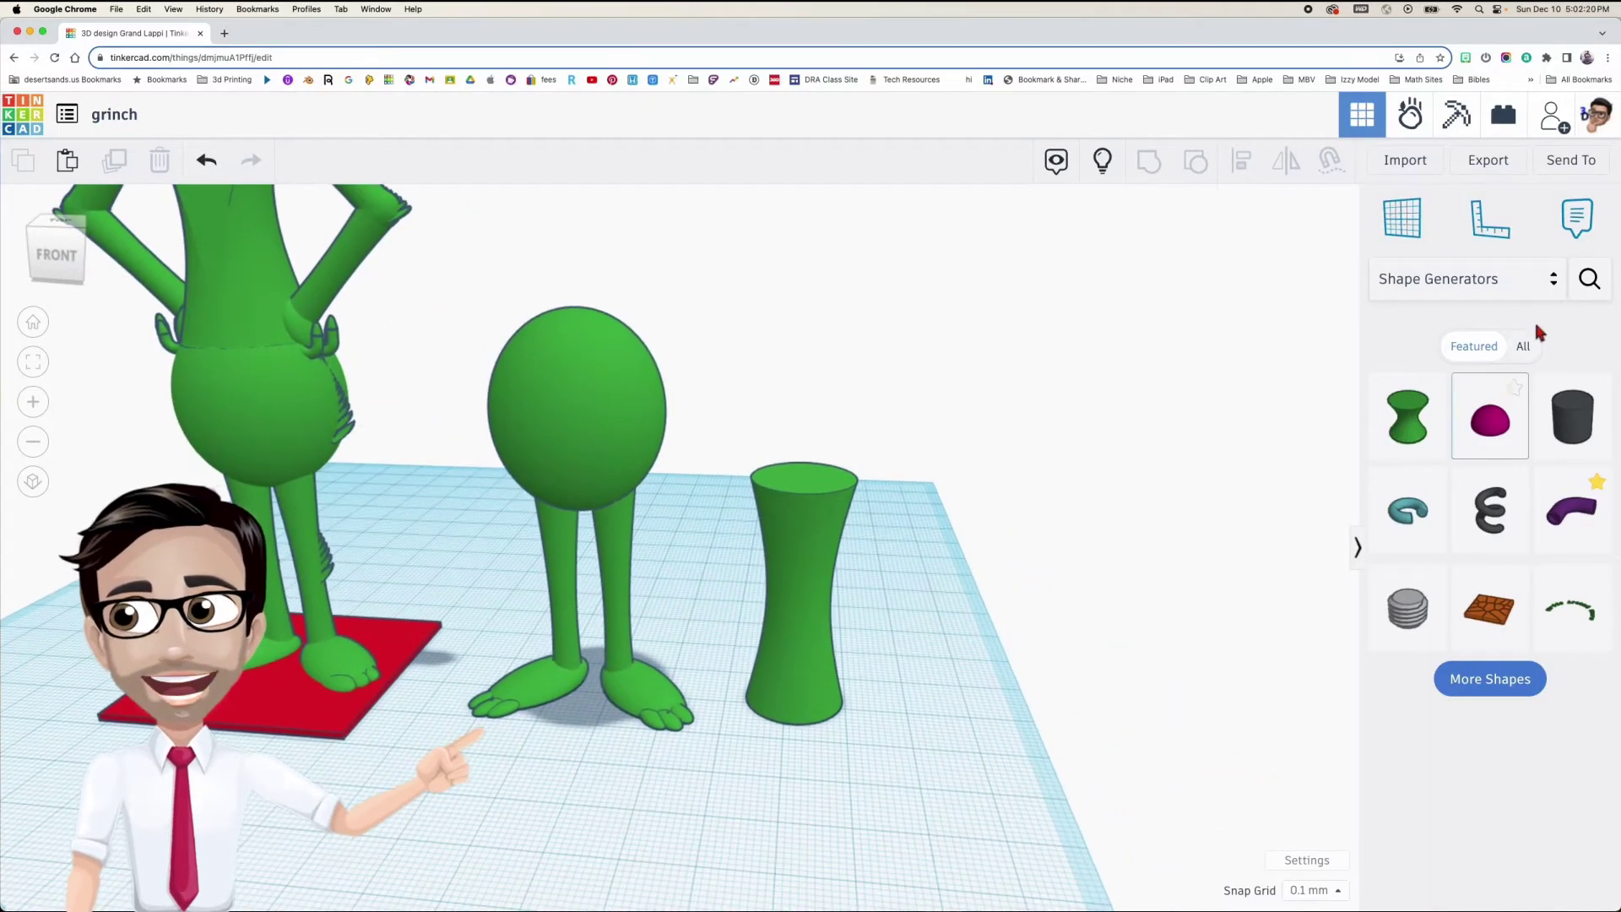
left_click(1554, 287)
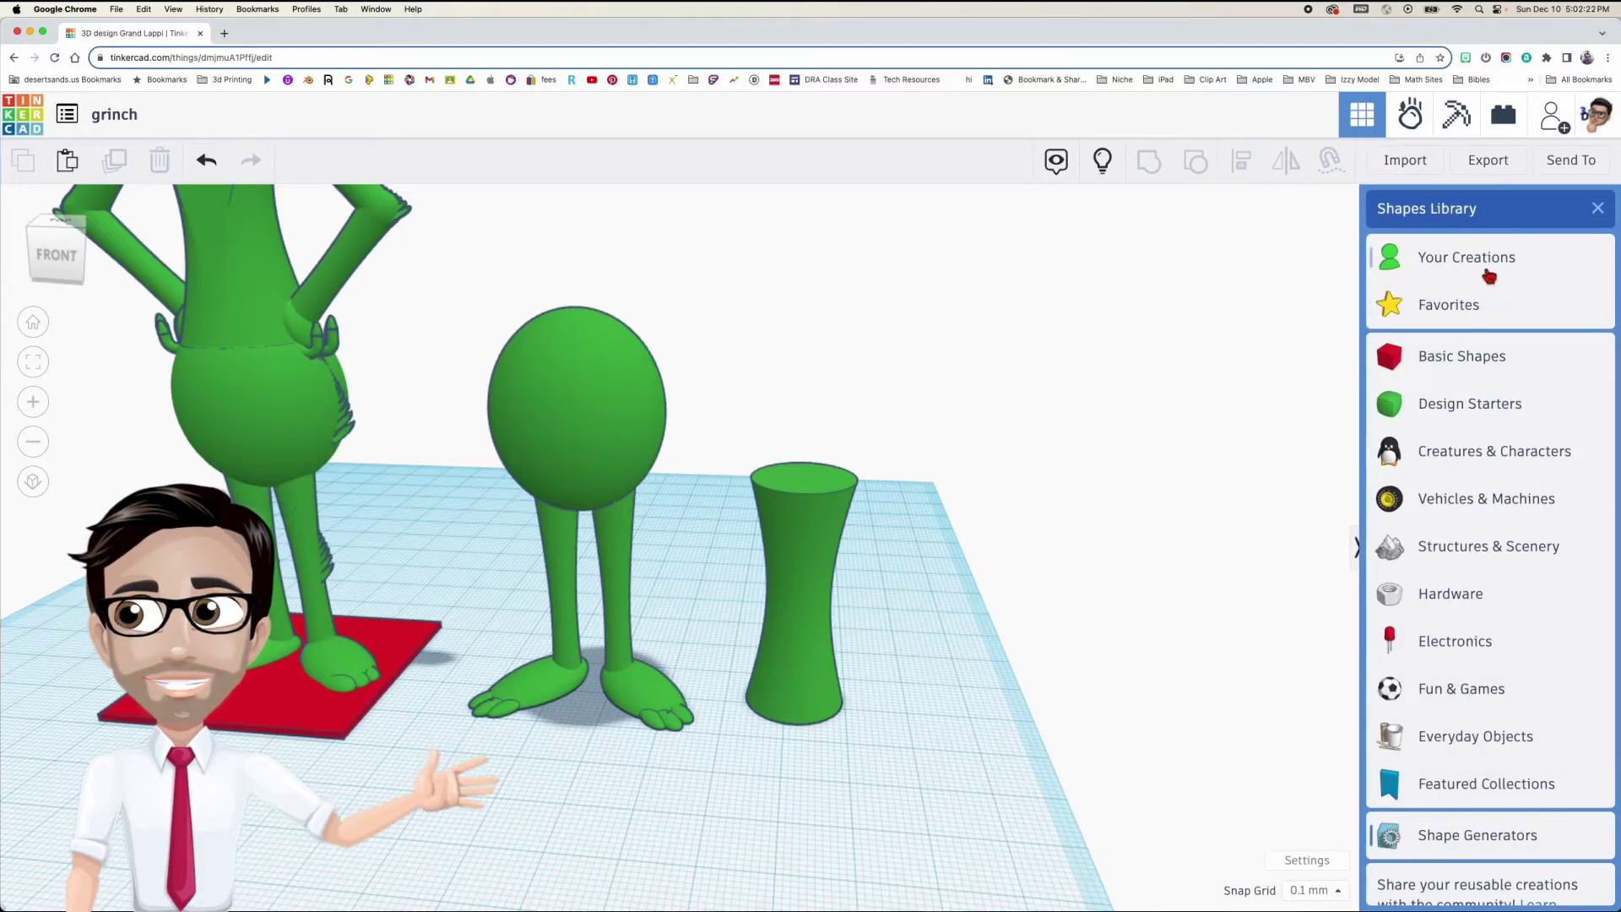
left_click(1472, 837)
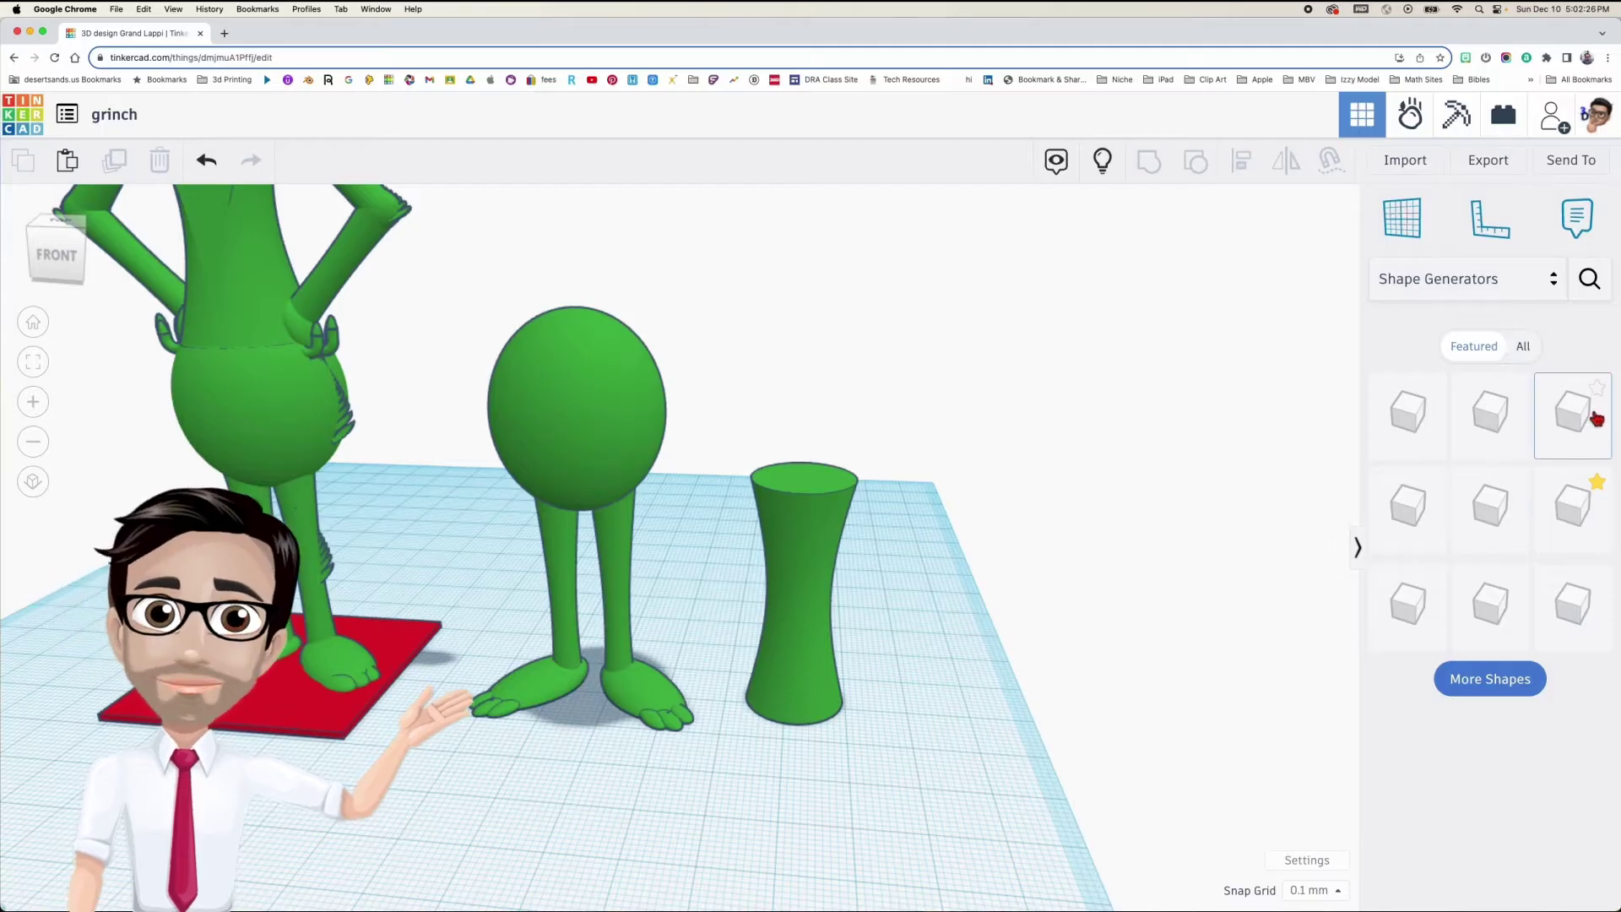
left_click_drag(1576, 420, 933, 679)
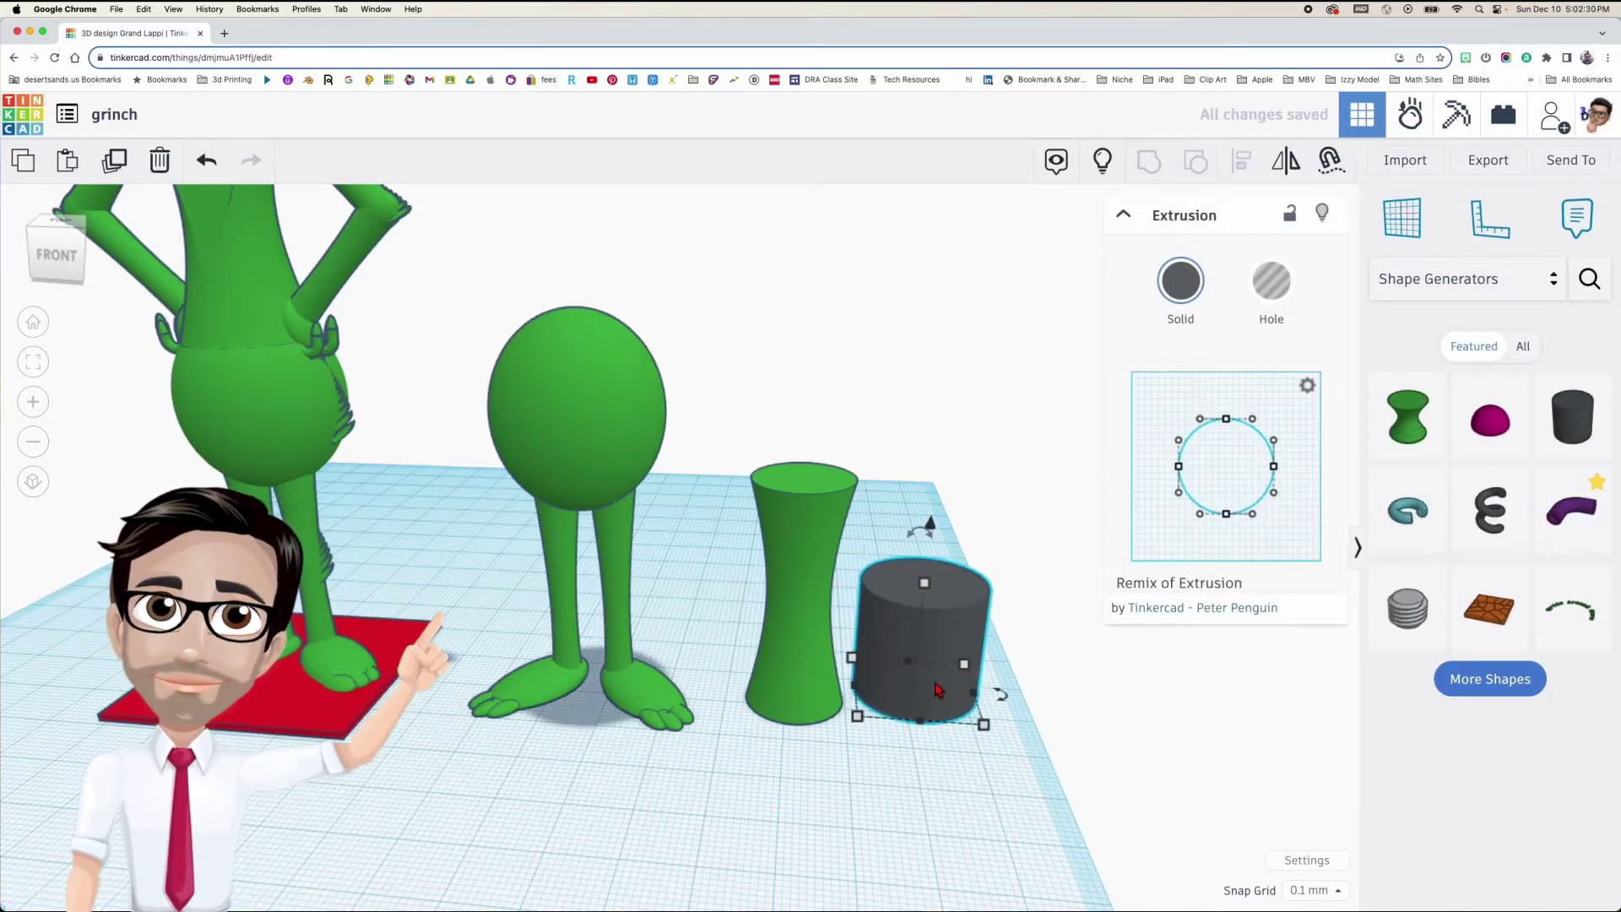
scroll(929, 646, "up", 6)
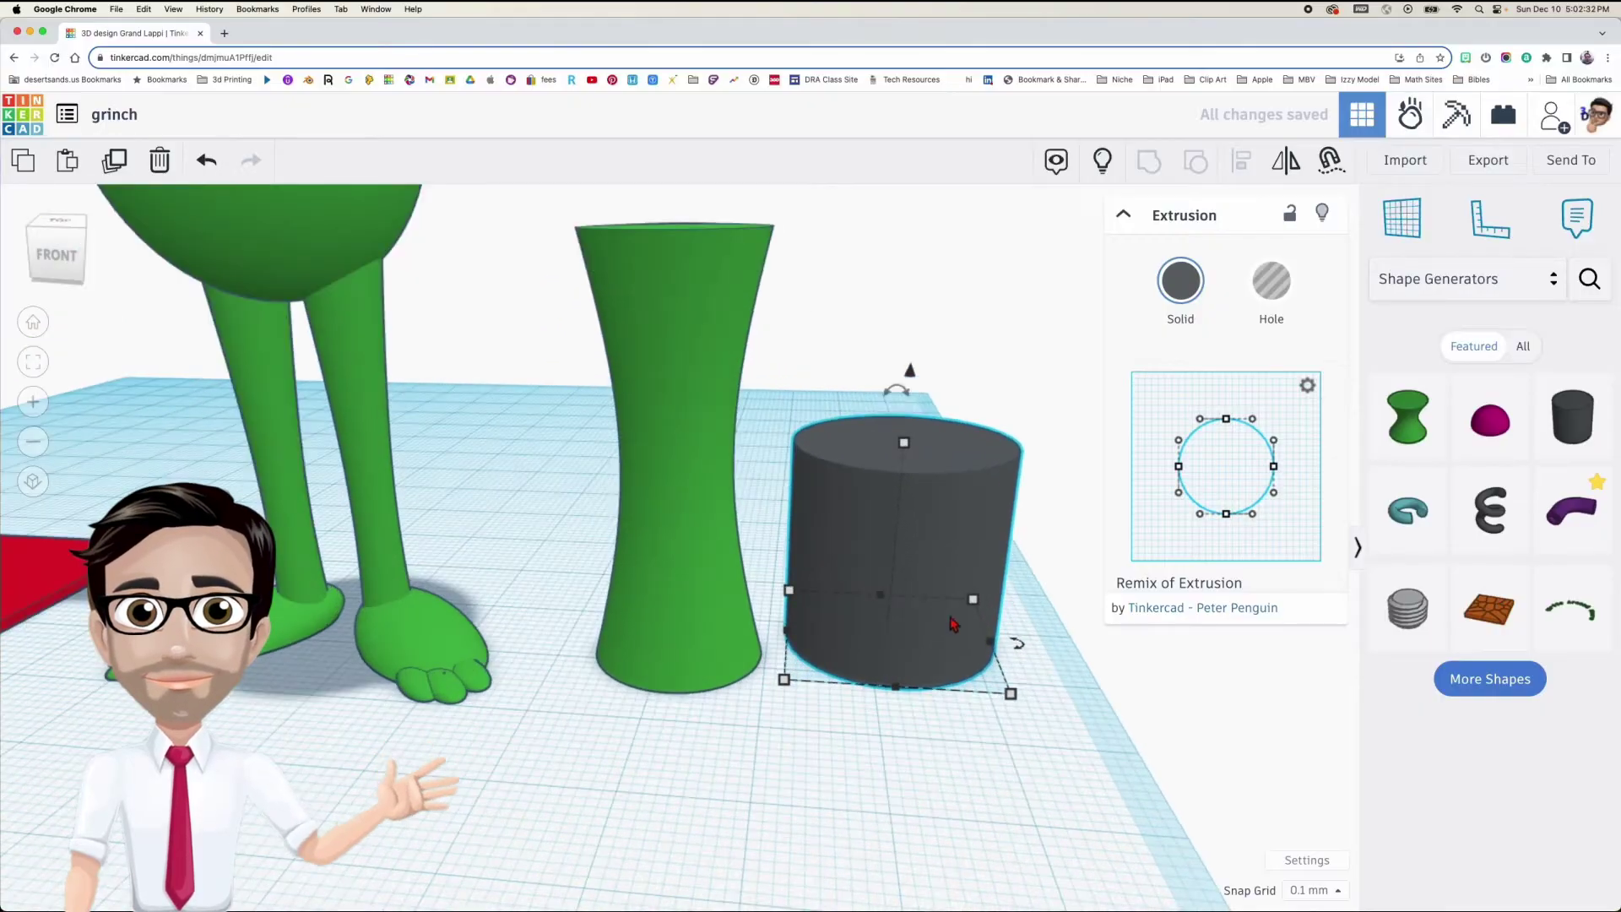
Lower the upper point of the Extrusion's circular profile below its side points to form a crescent, undoing the first try
left_click_drag(1233, 427, 1224, 480)
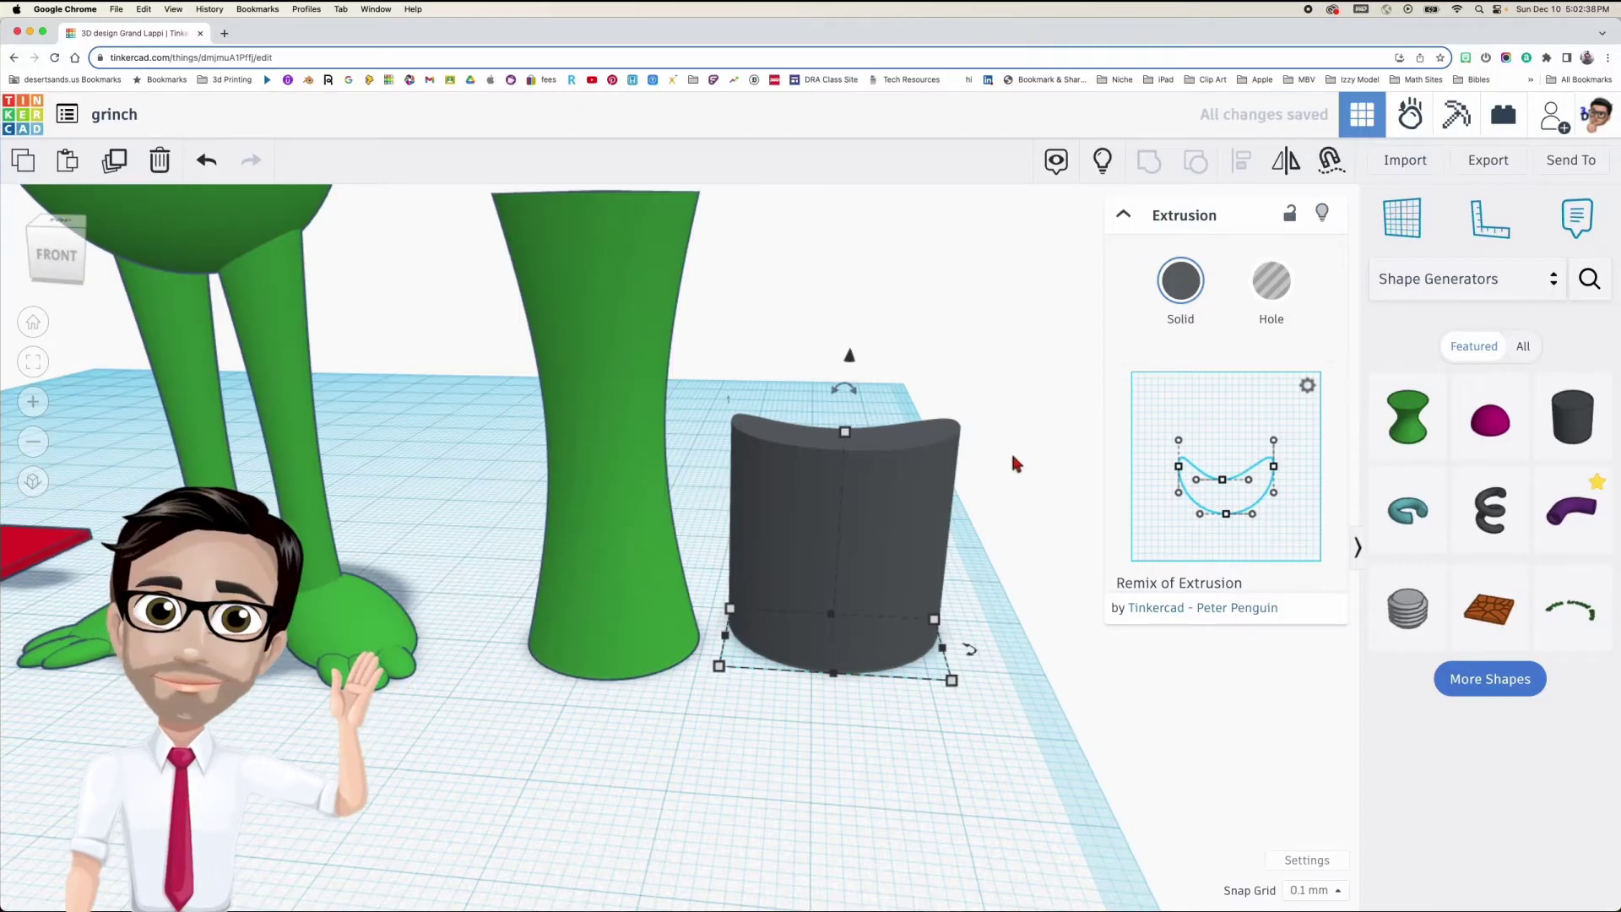
key("super+z")
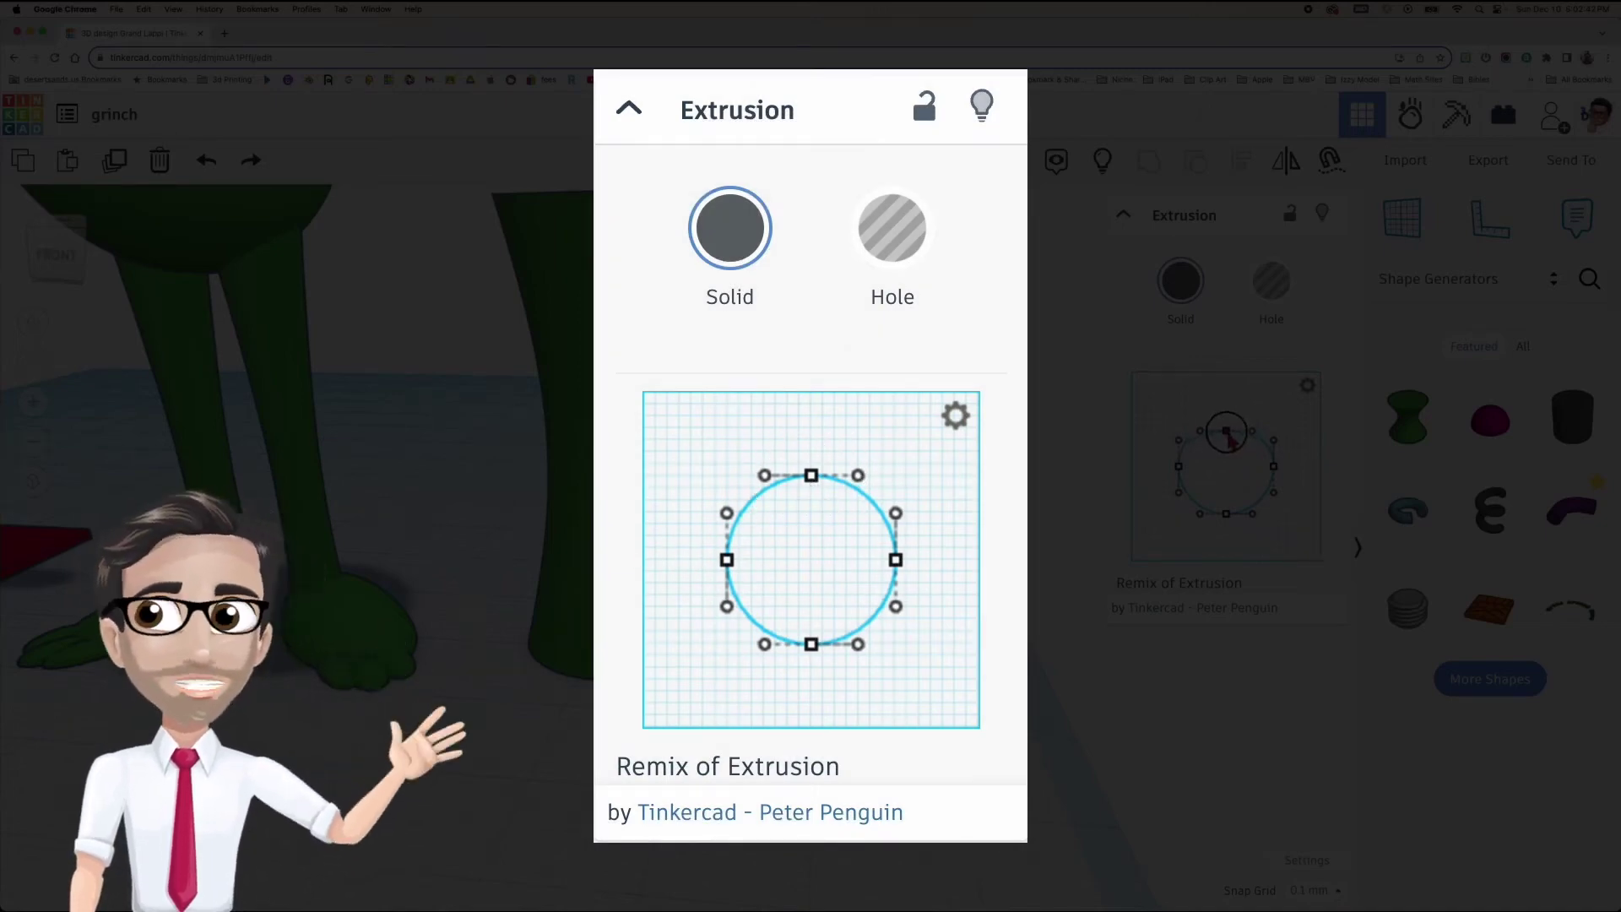
left_click(810, 477)
left_click_drag(812, 482, 812, 570)
left_click(726, 560)
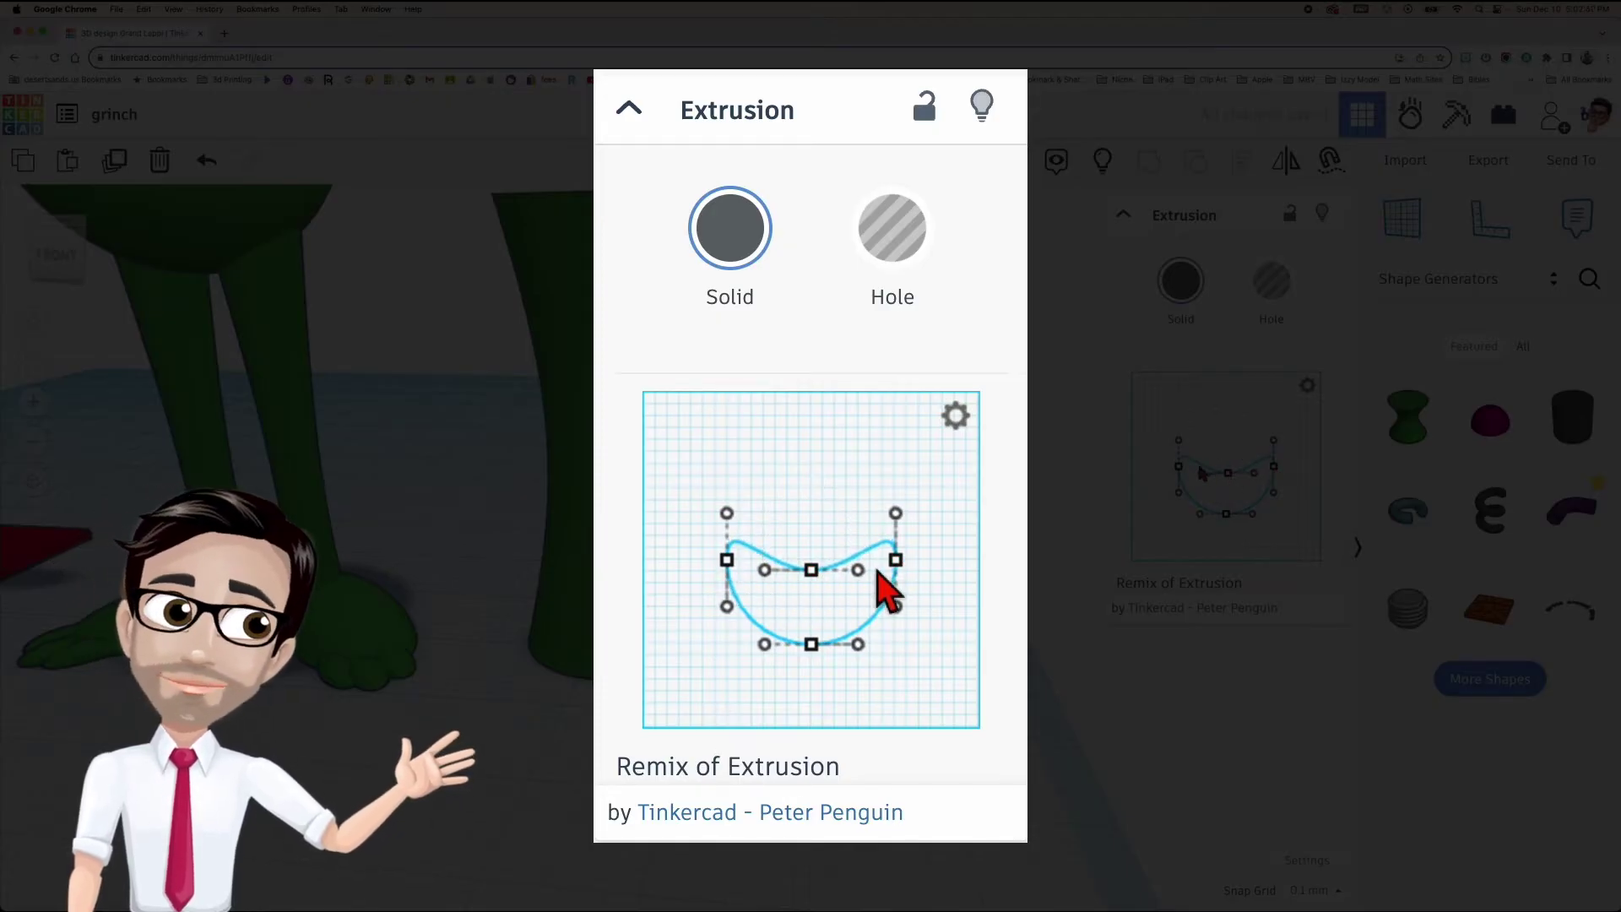
left_click(811, 570)
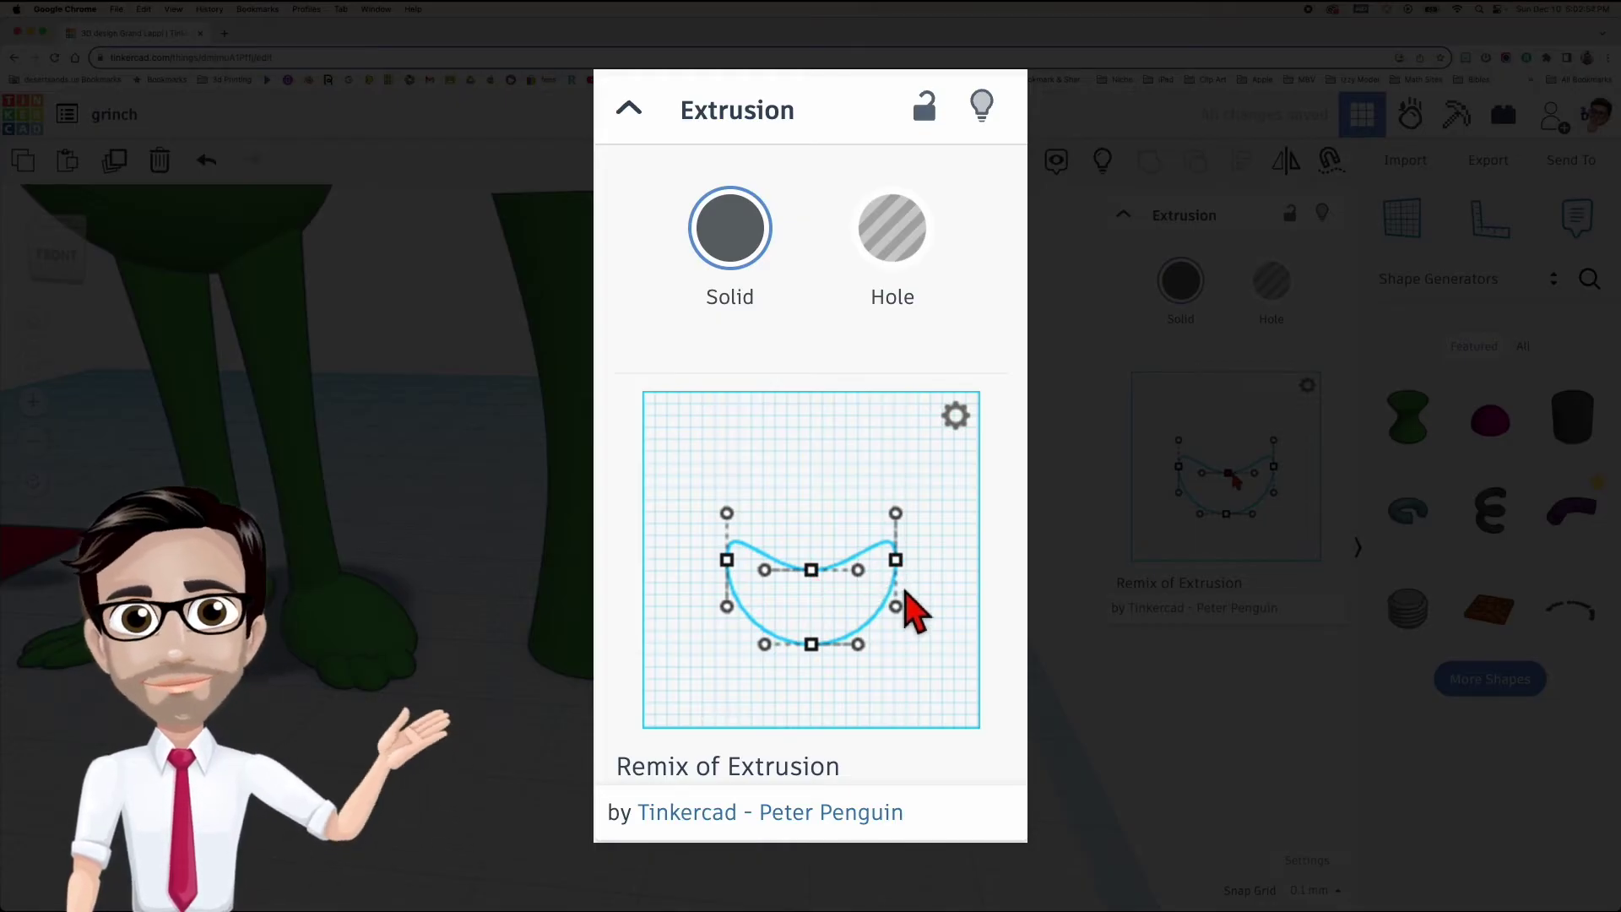
Lengthen the vertical curve handles at both side points of the crescent profile to make its tips rise higher
left_click_drag(896, 512, 896, 496)
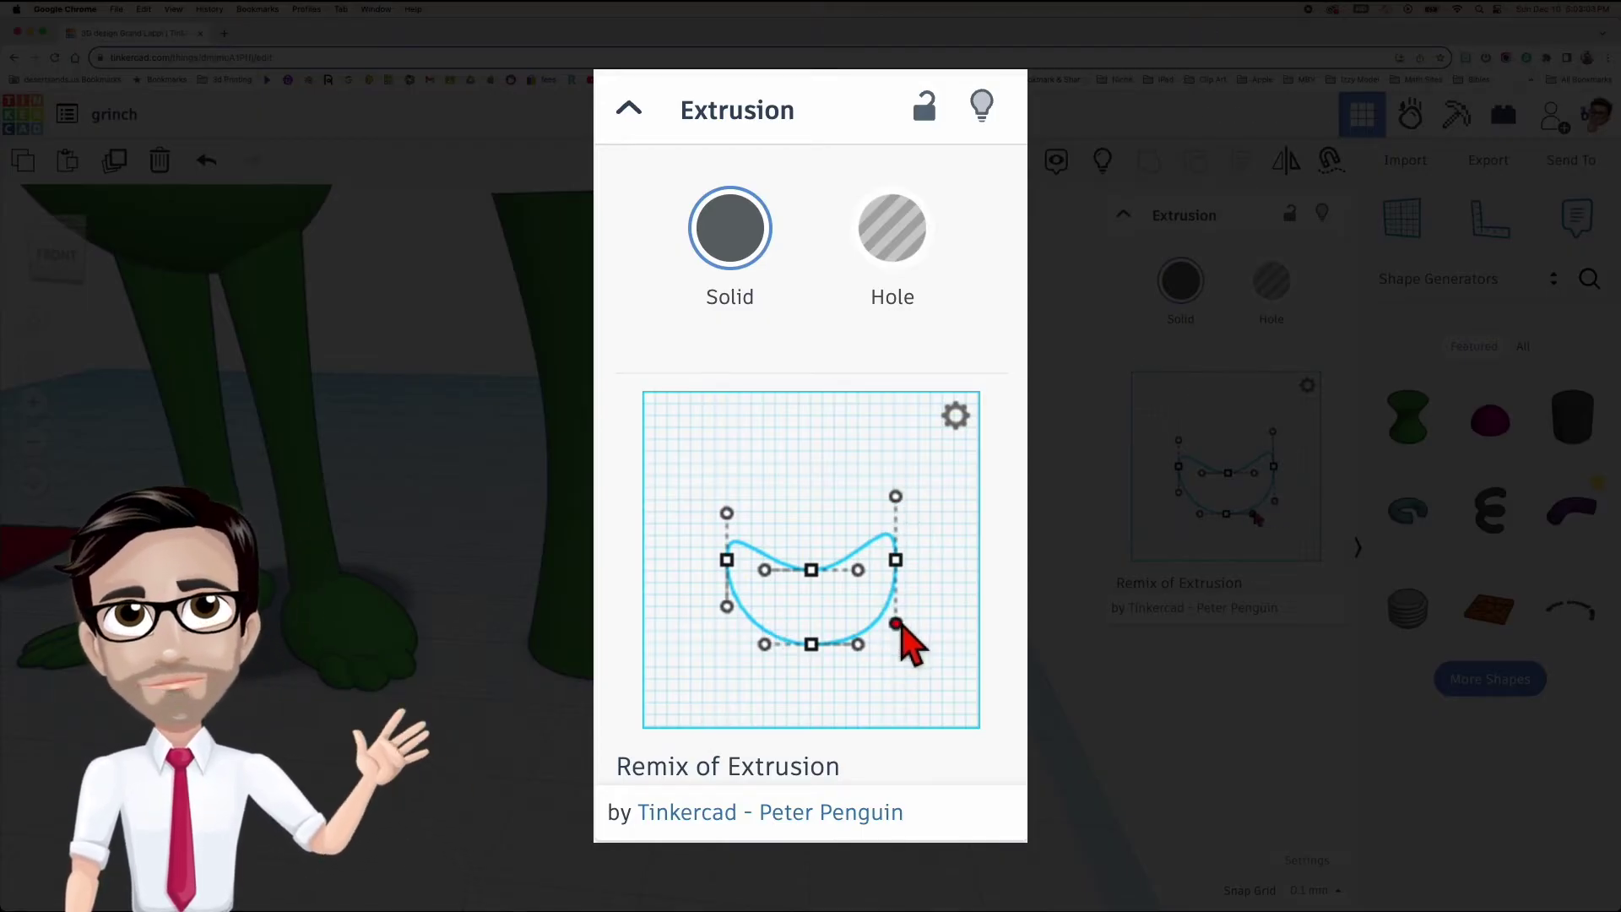
left_click(728, 515)
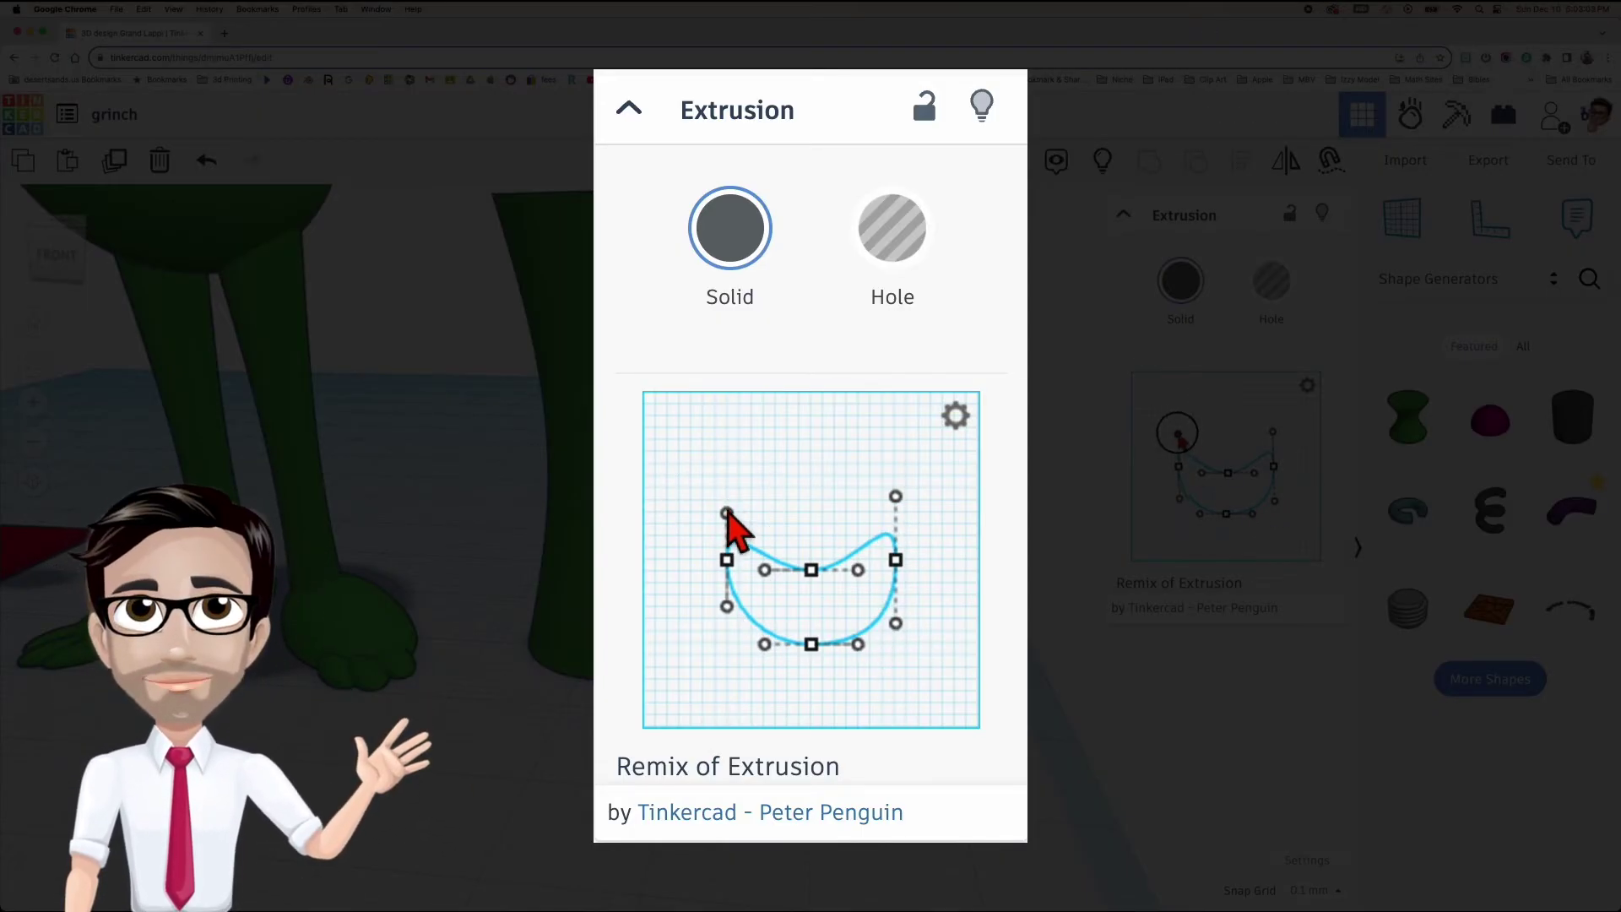
left_click_drag(728, 515, 728, 499)
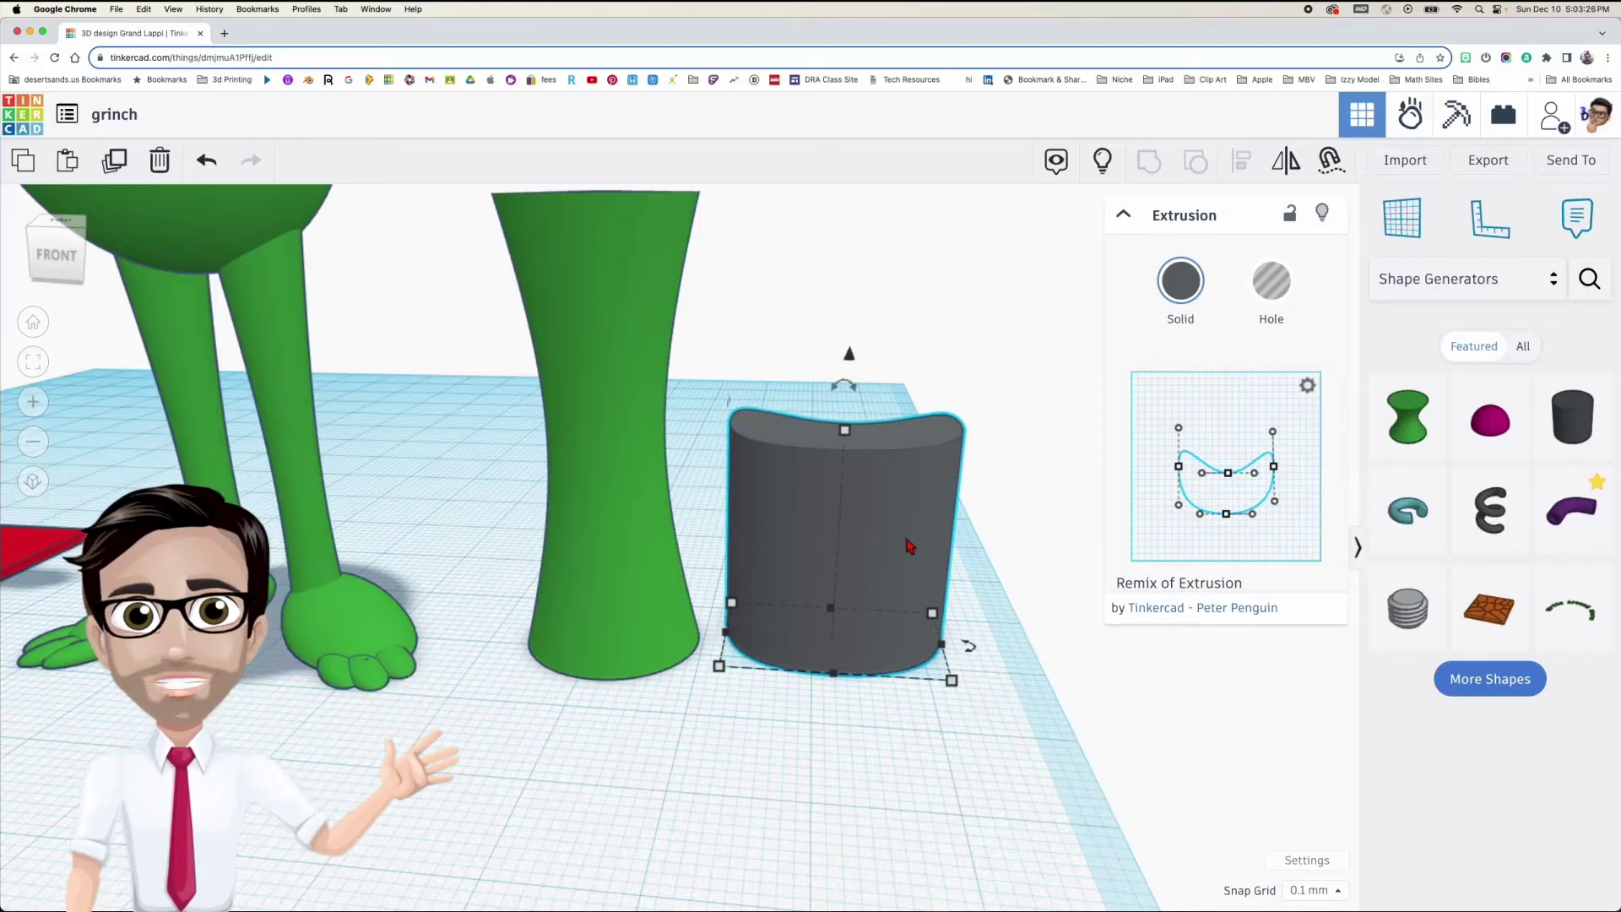
Turn the crescent extrusion into a hole and tip it over so that its two pointed ends face down
left_click(1282, 302)
right_click_drag(841, 507, 974, 524)
scroll(885, 503, "down", 3)
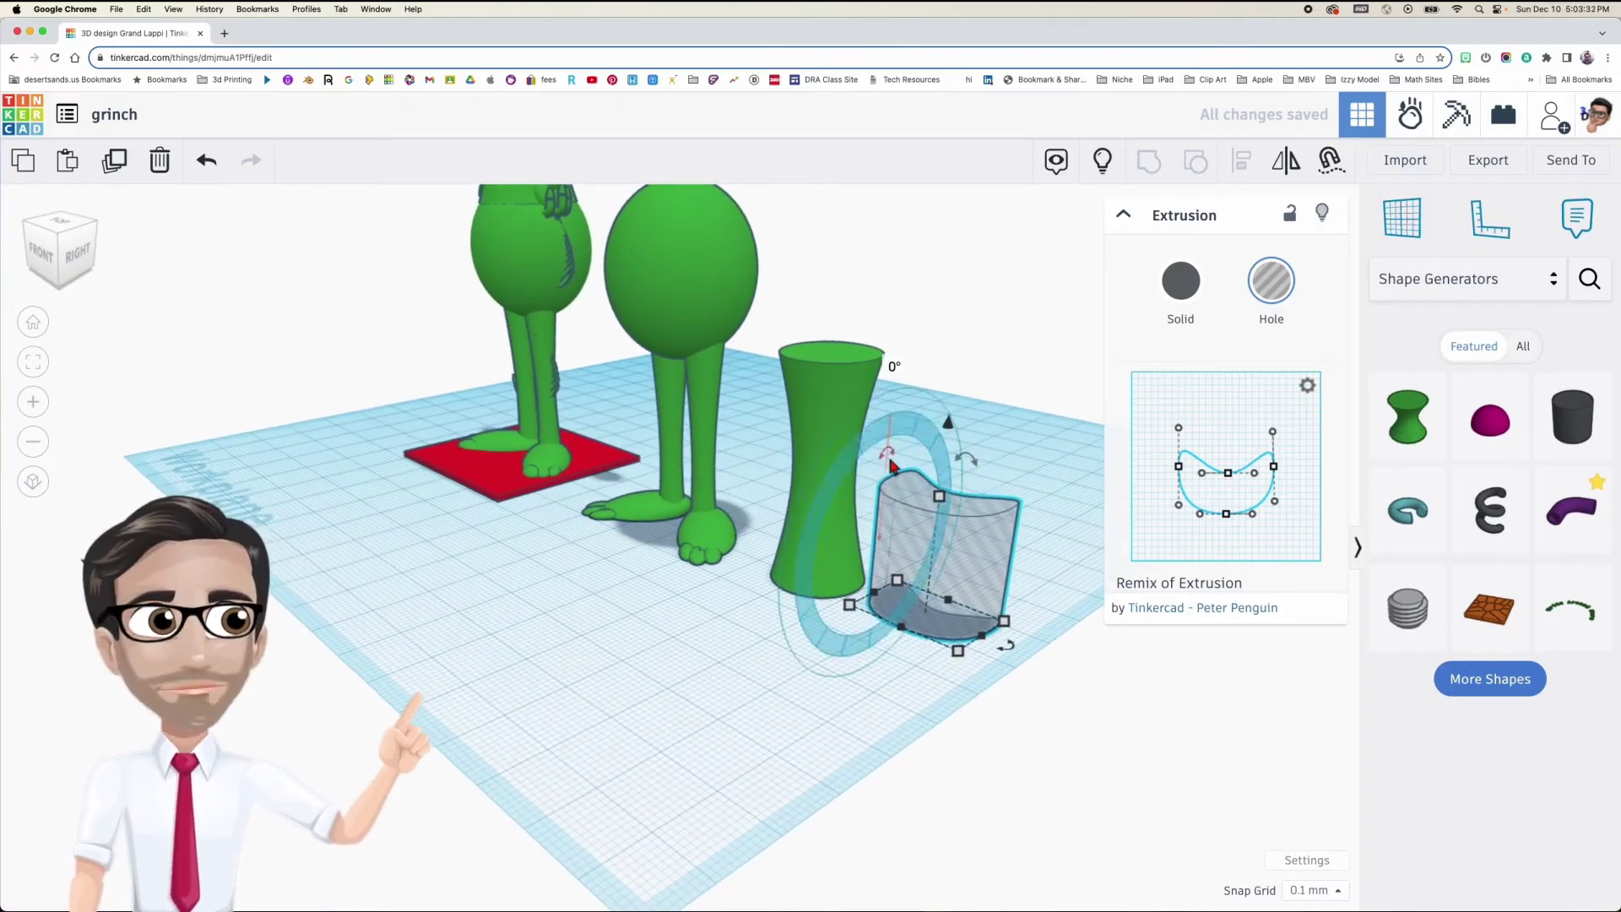
left_click_drag(881, 453, 945, 522)
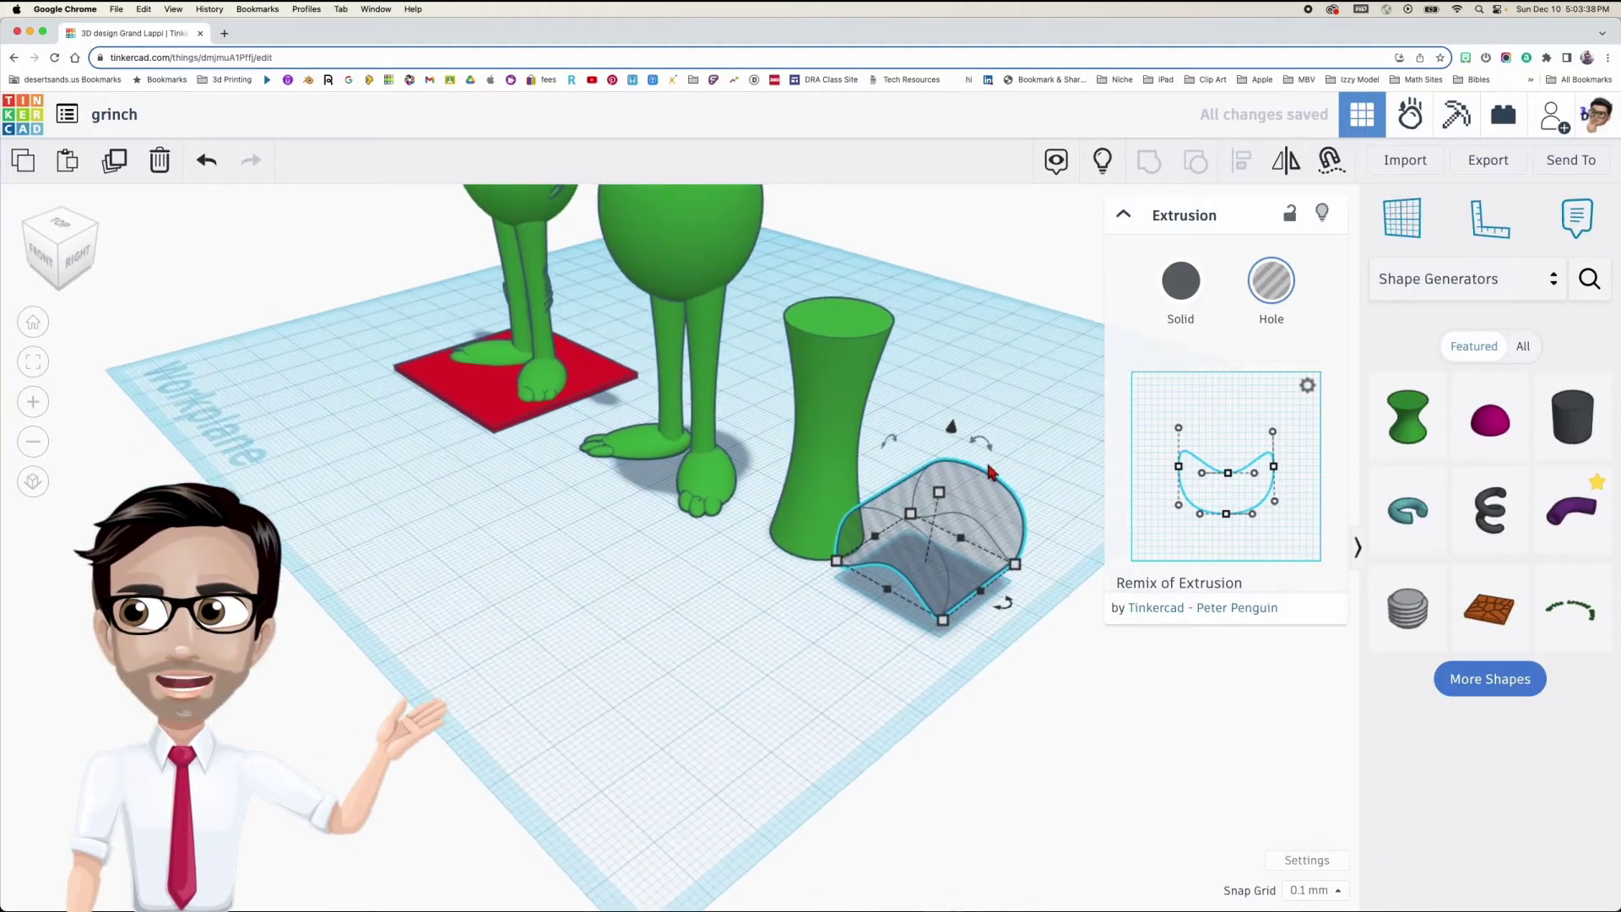
Turn the crescent hole so its arched profile faces the figure's side and lower it onto the workplane
scroll(962, 507, "up", 5)
left_click_drag(988, 498, 971, 382)
right_click_drag(993, 448, 747, 463)
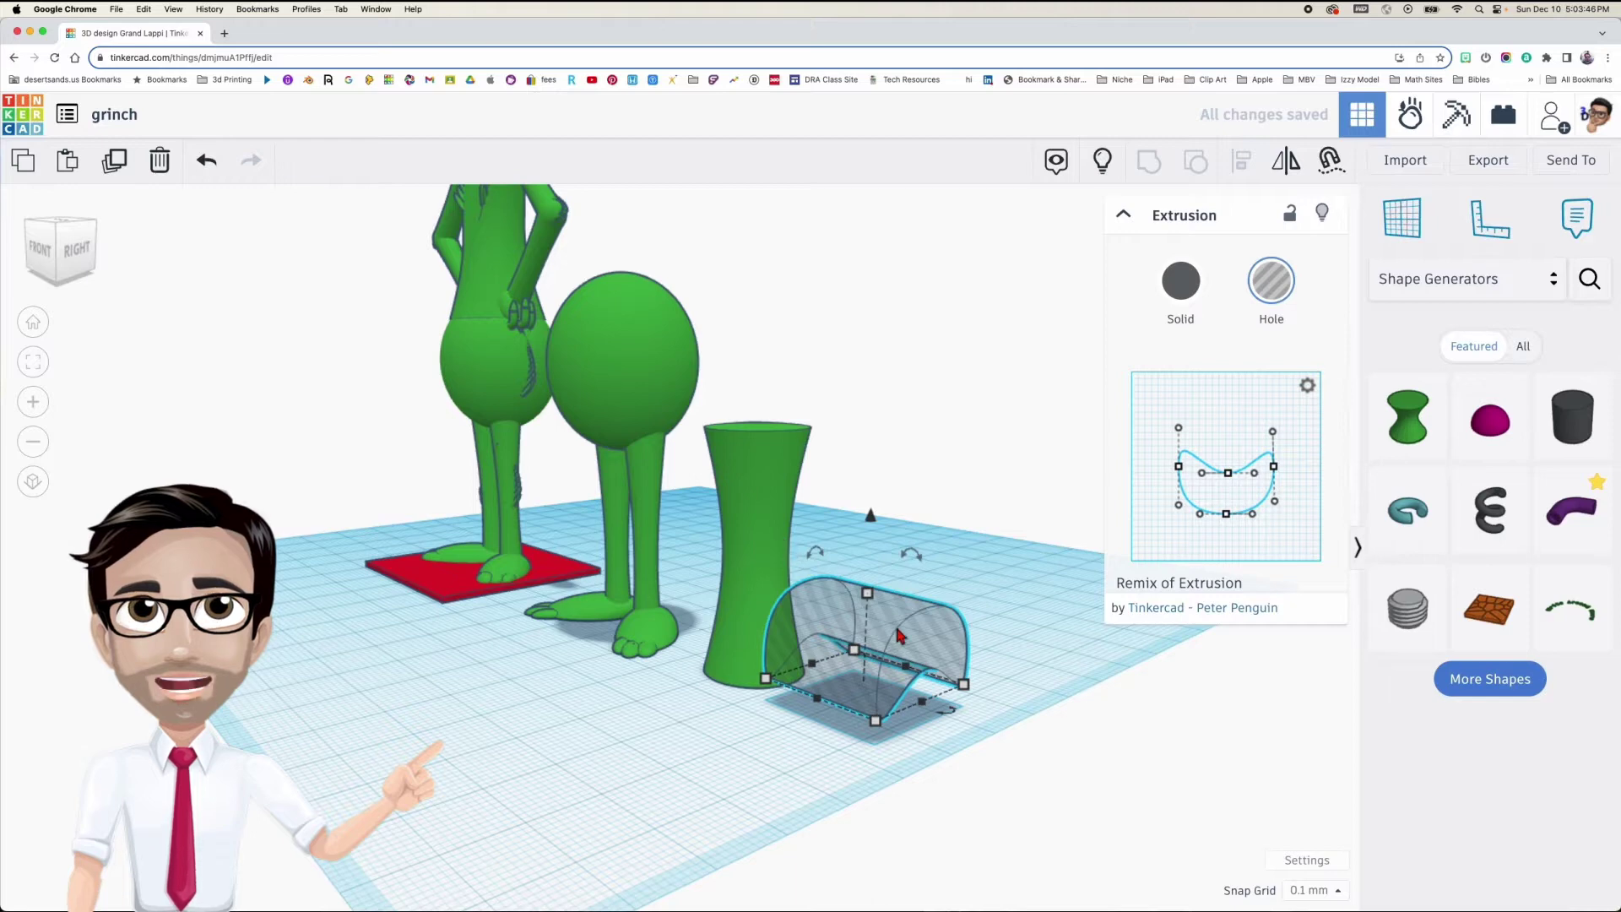
key("Down")
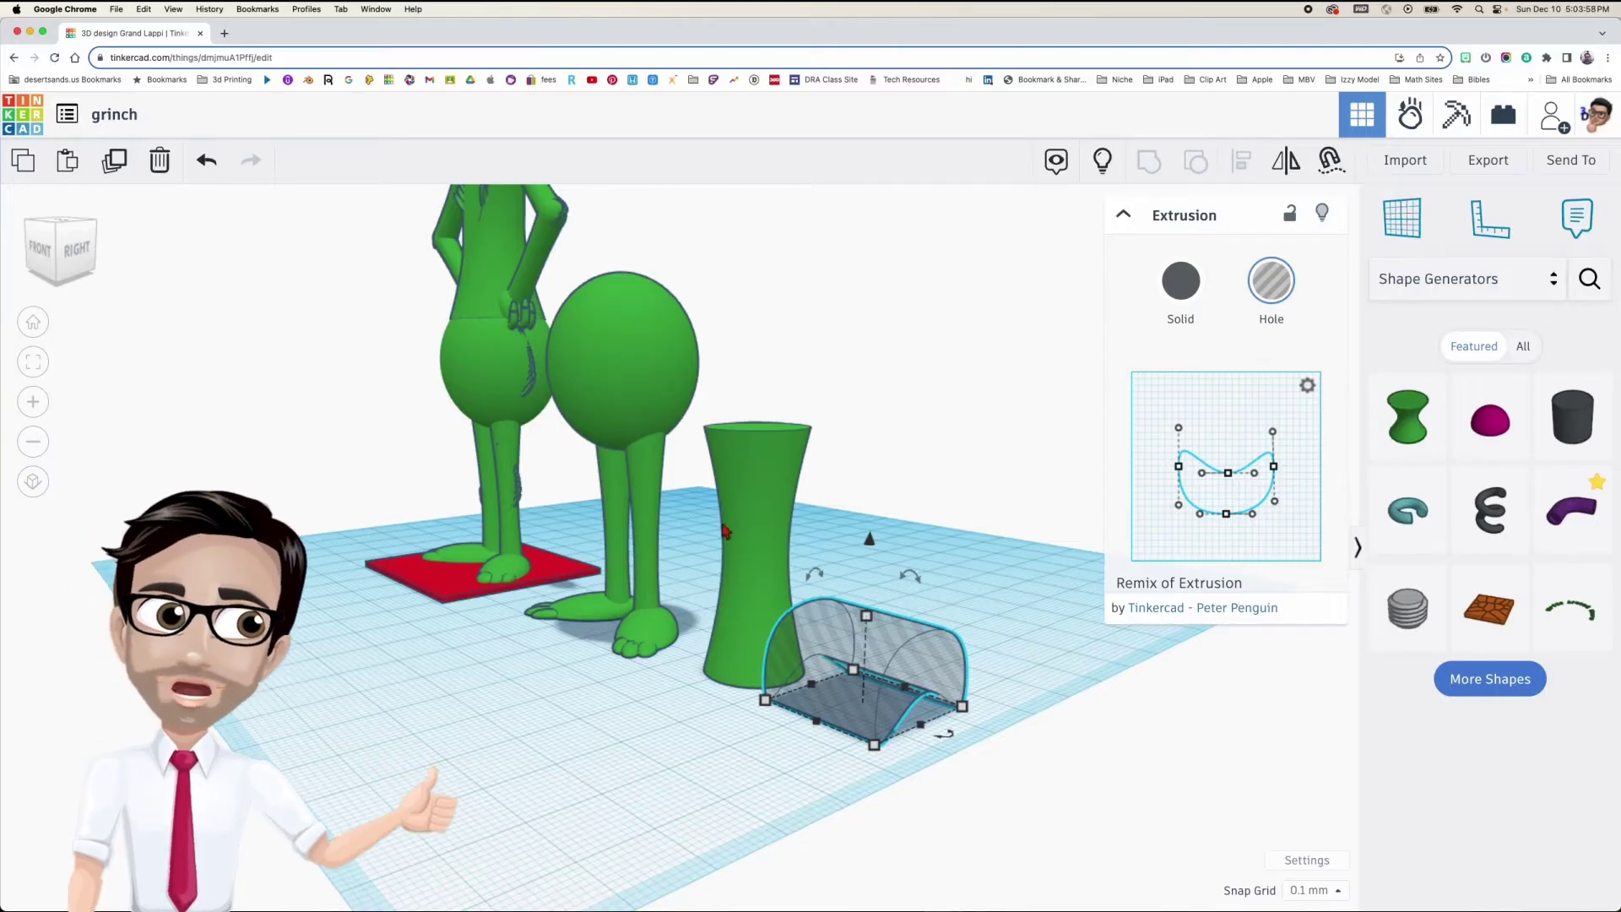
Stretch the crescent hole to a height of 106.14 mm and set its width to 30 mm
mouse_move(871, 623)
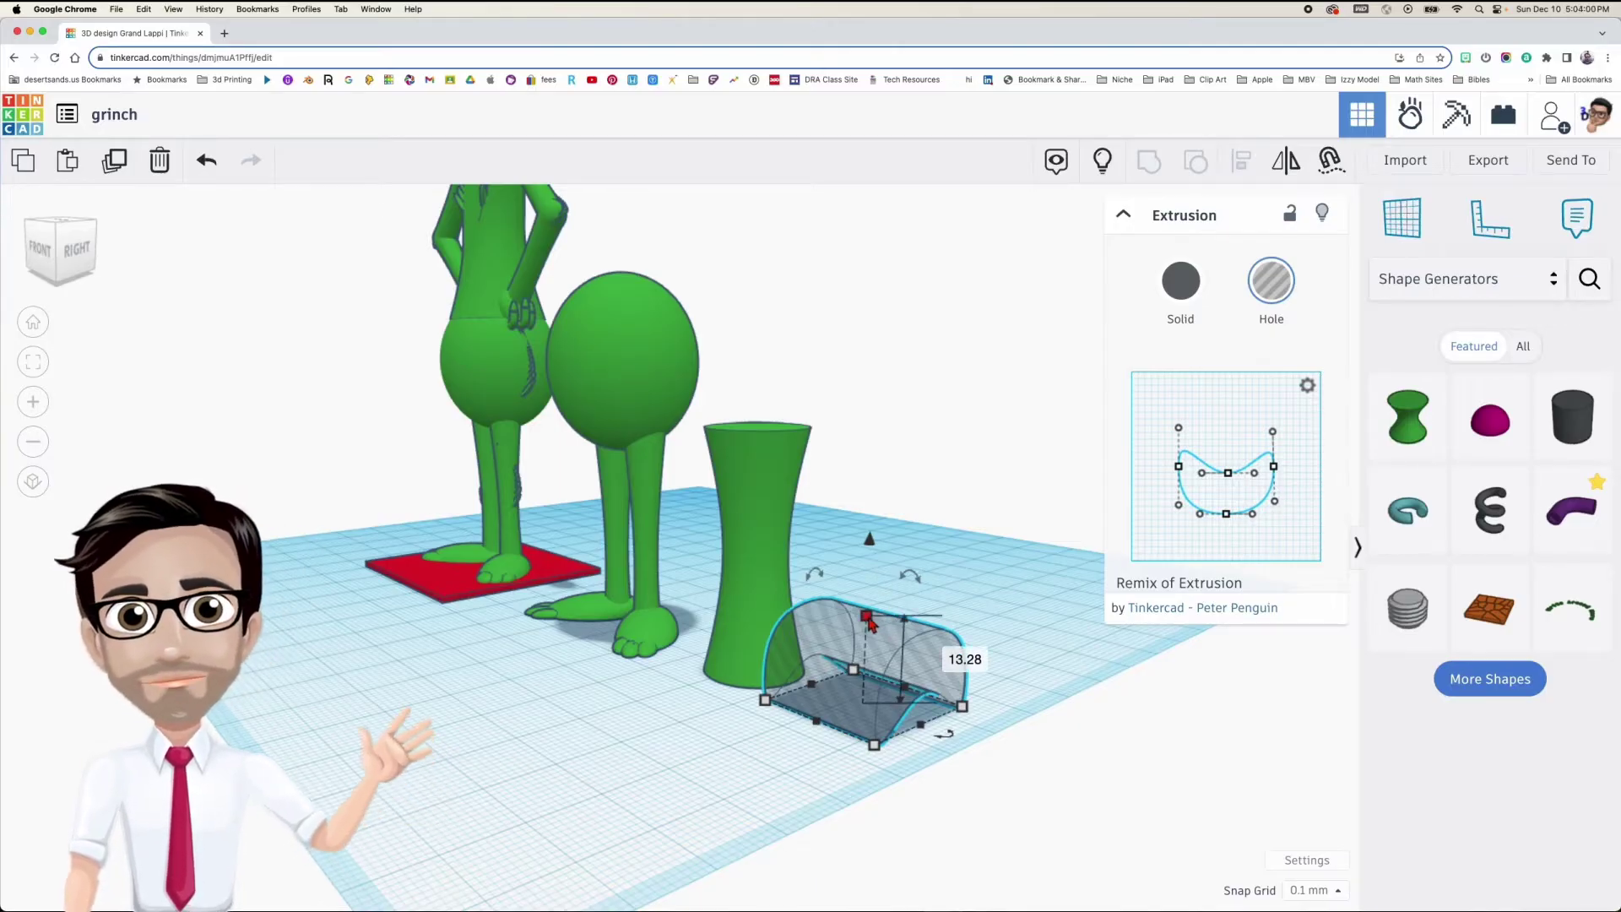
left_click_drag(870, 621, 859, 488)
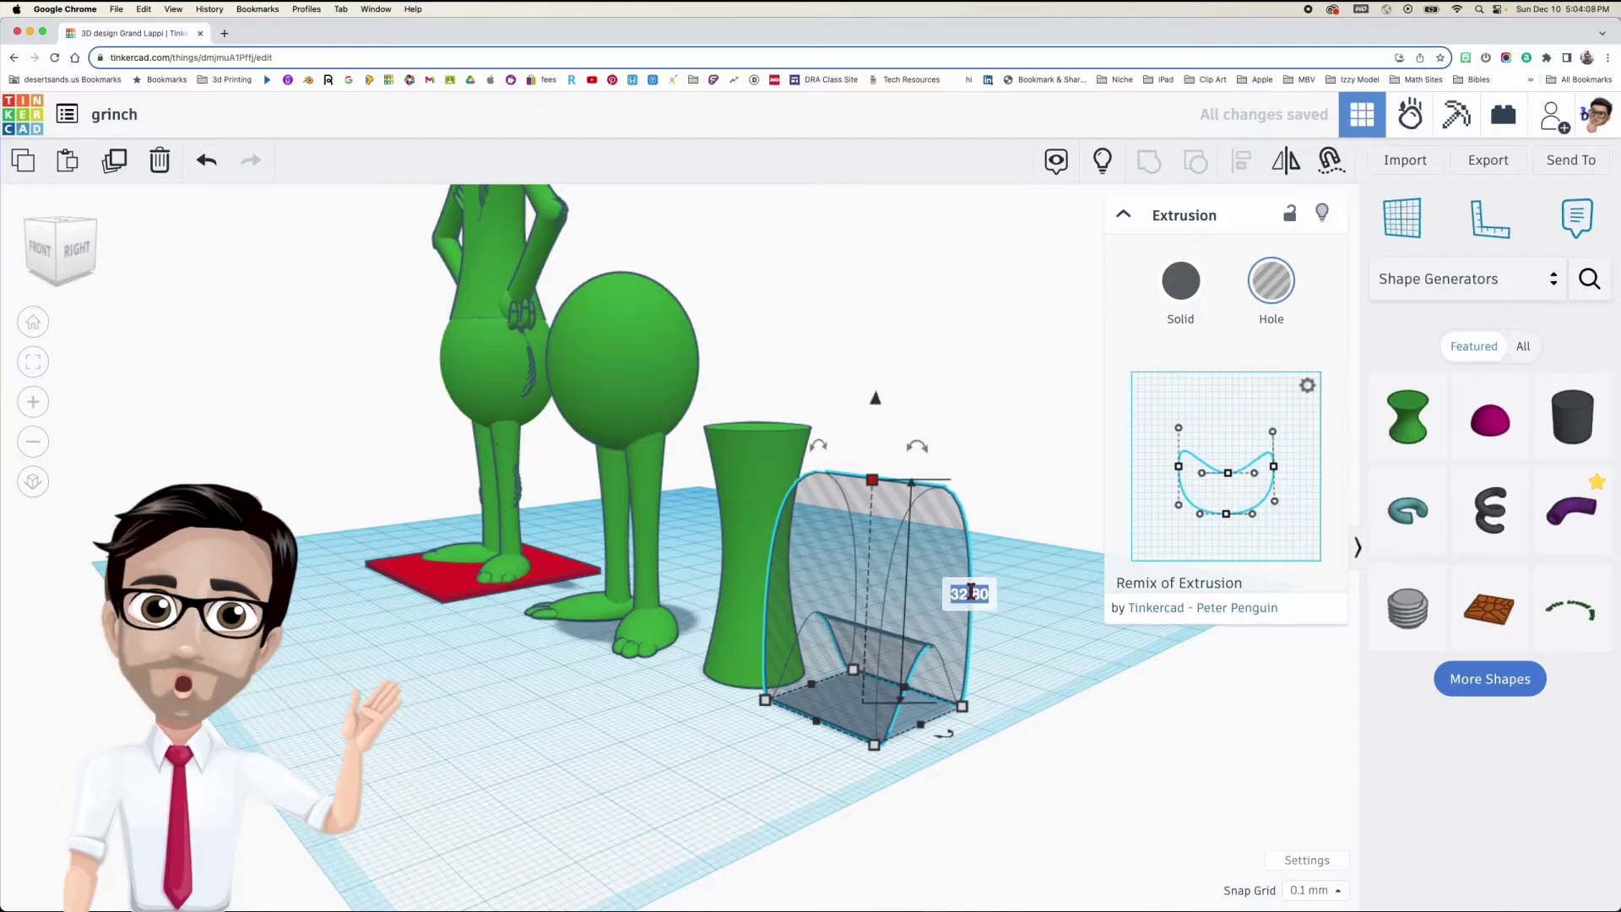
type("106")
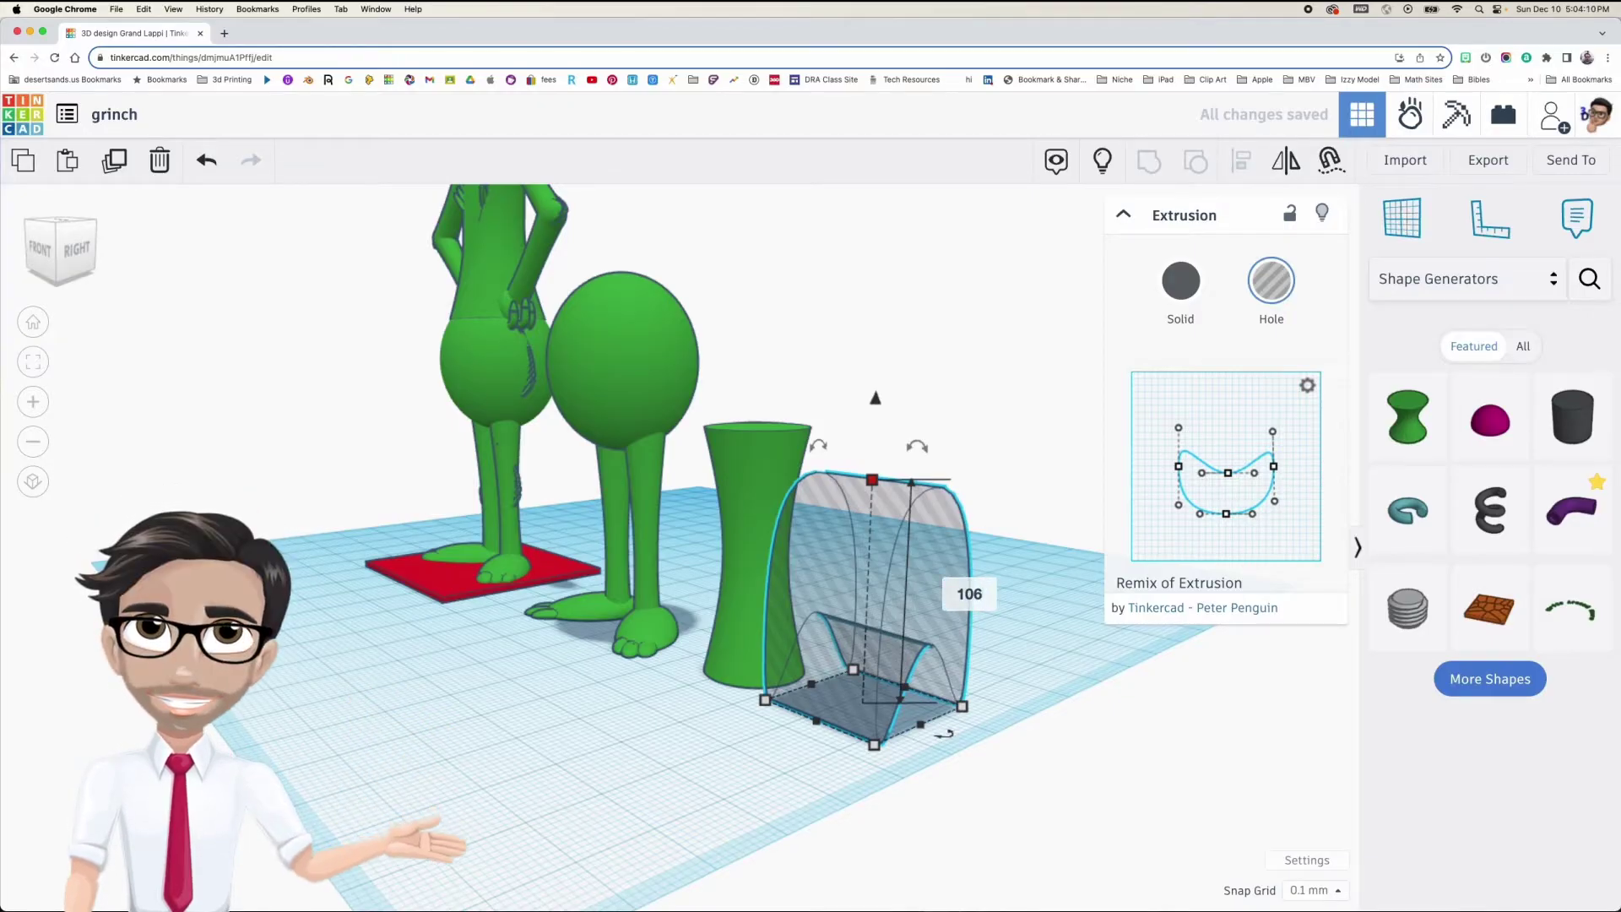
key("Return")
right_click_drag(899, 628, 995, 623)
left_click_drag(798, 560, 840, 576)
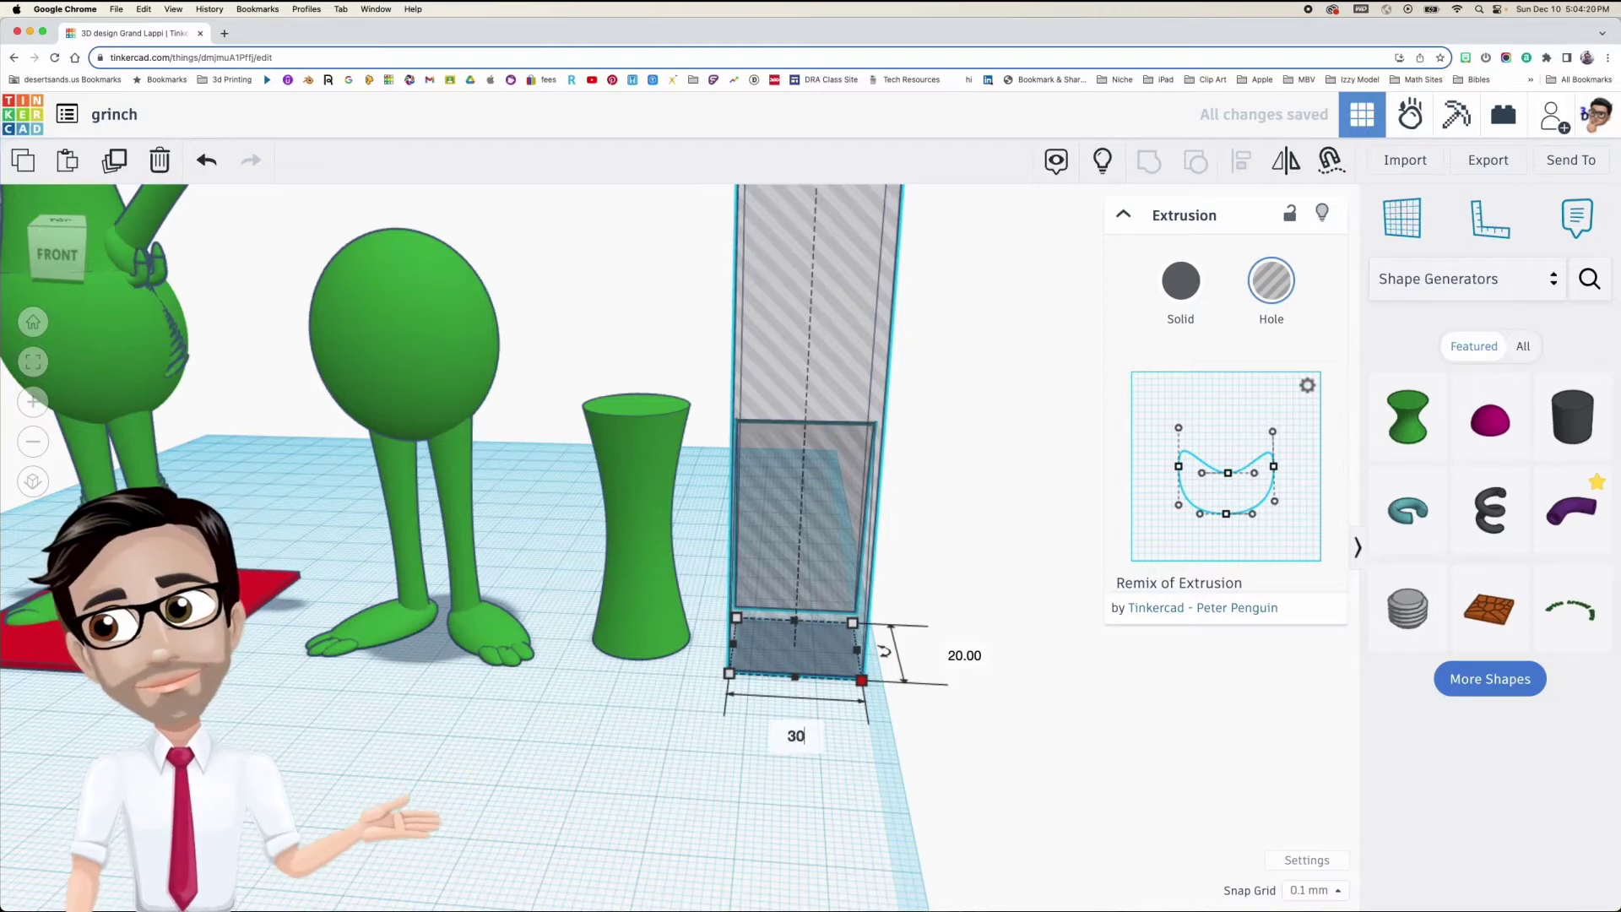
key("Return")
Move the tall crescent hole over the hyperboloid so that its two legs straddle the front and back
right_click_drag(826, 691, 880, 601)
left_click_drag(886, 583, 667, 577)
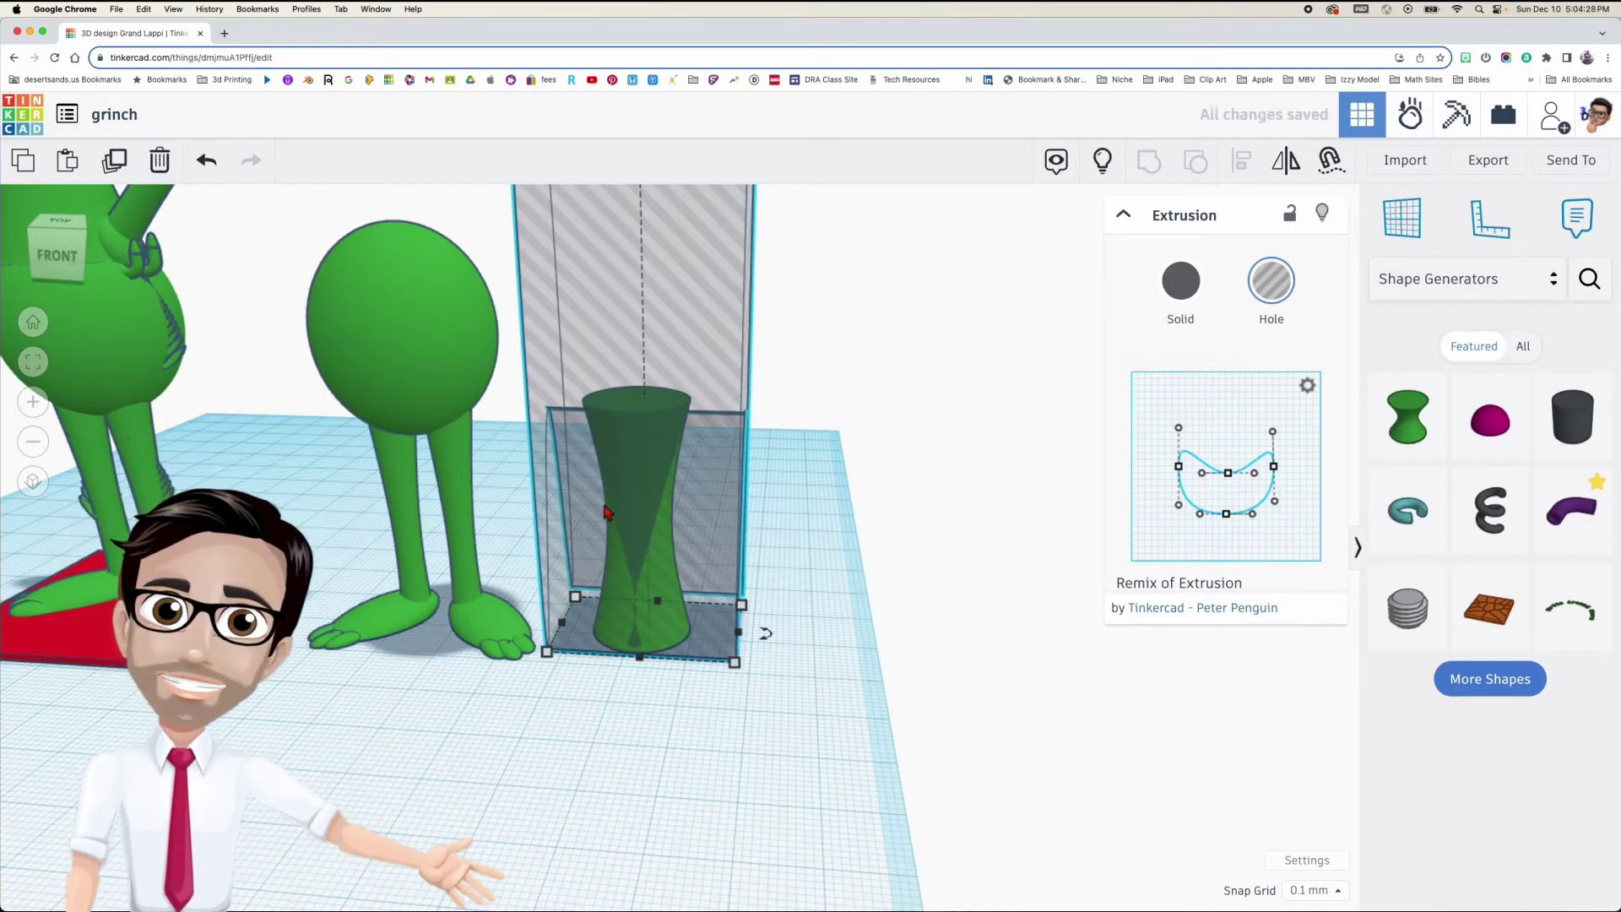
left_click_drag(698, 572, 697, 578)
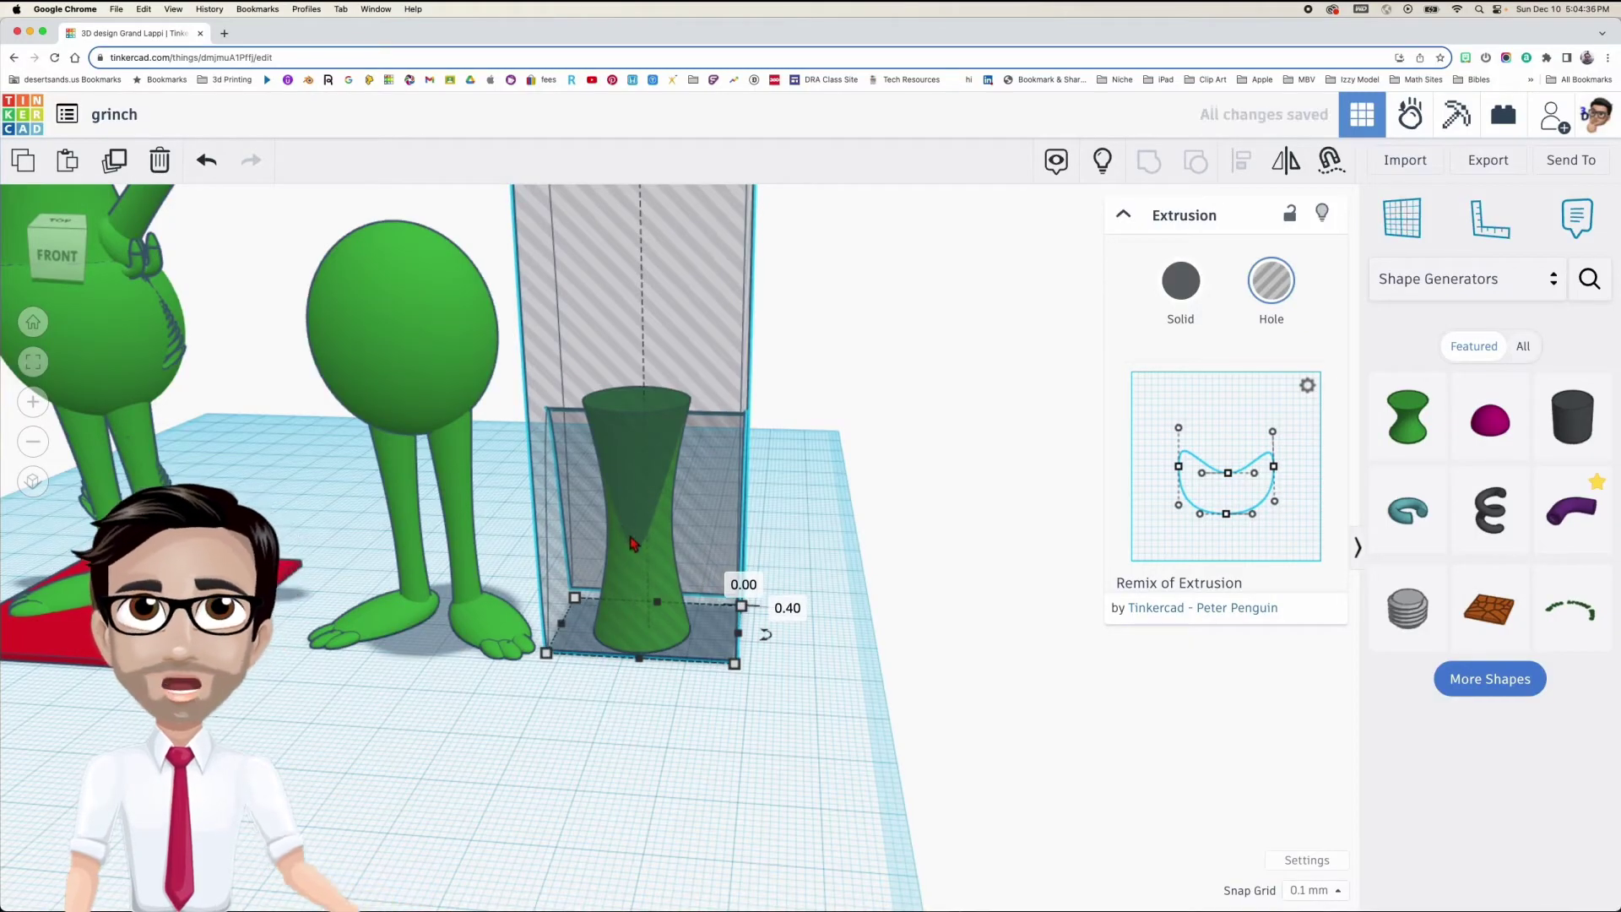
Examine from several sides how the crescent hole overlaps the front and back of the hyperboloid
right_click_drag(708, 564, 763, 610)
scroll(762, 610, "up", 6)
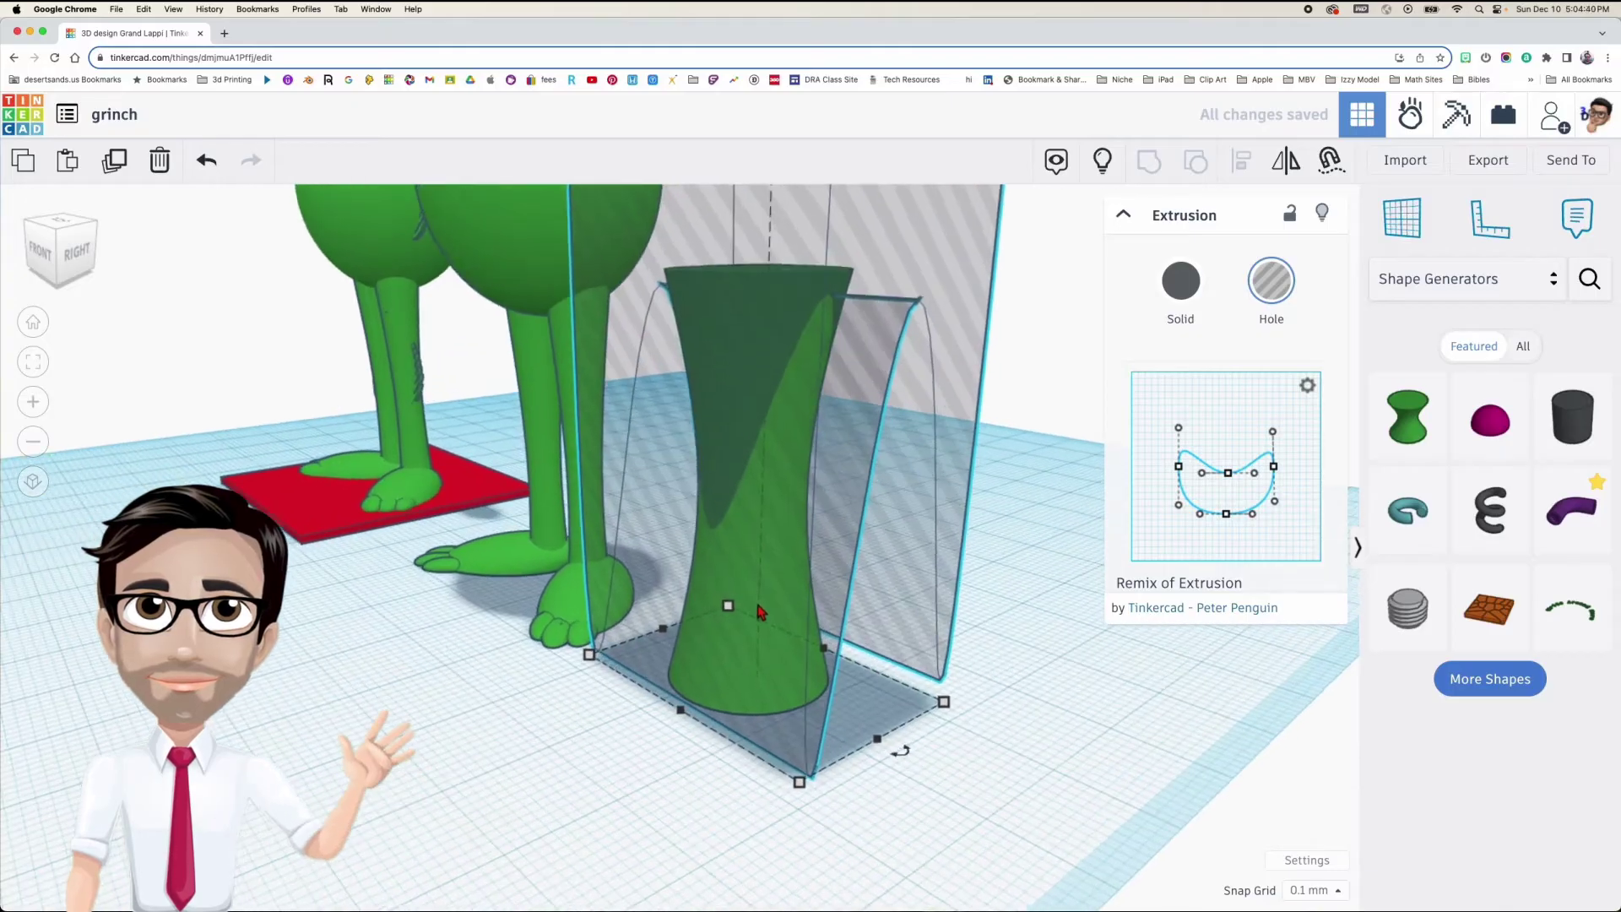
right_click_drag(819, 610, 968, 420)
right_click_drag(937, 533, 708, 518)
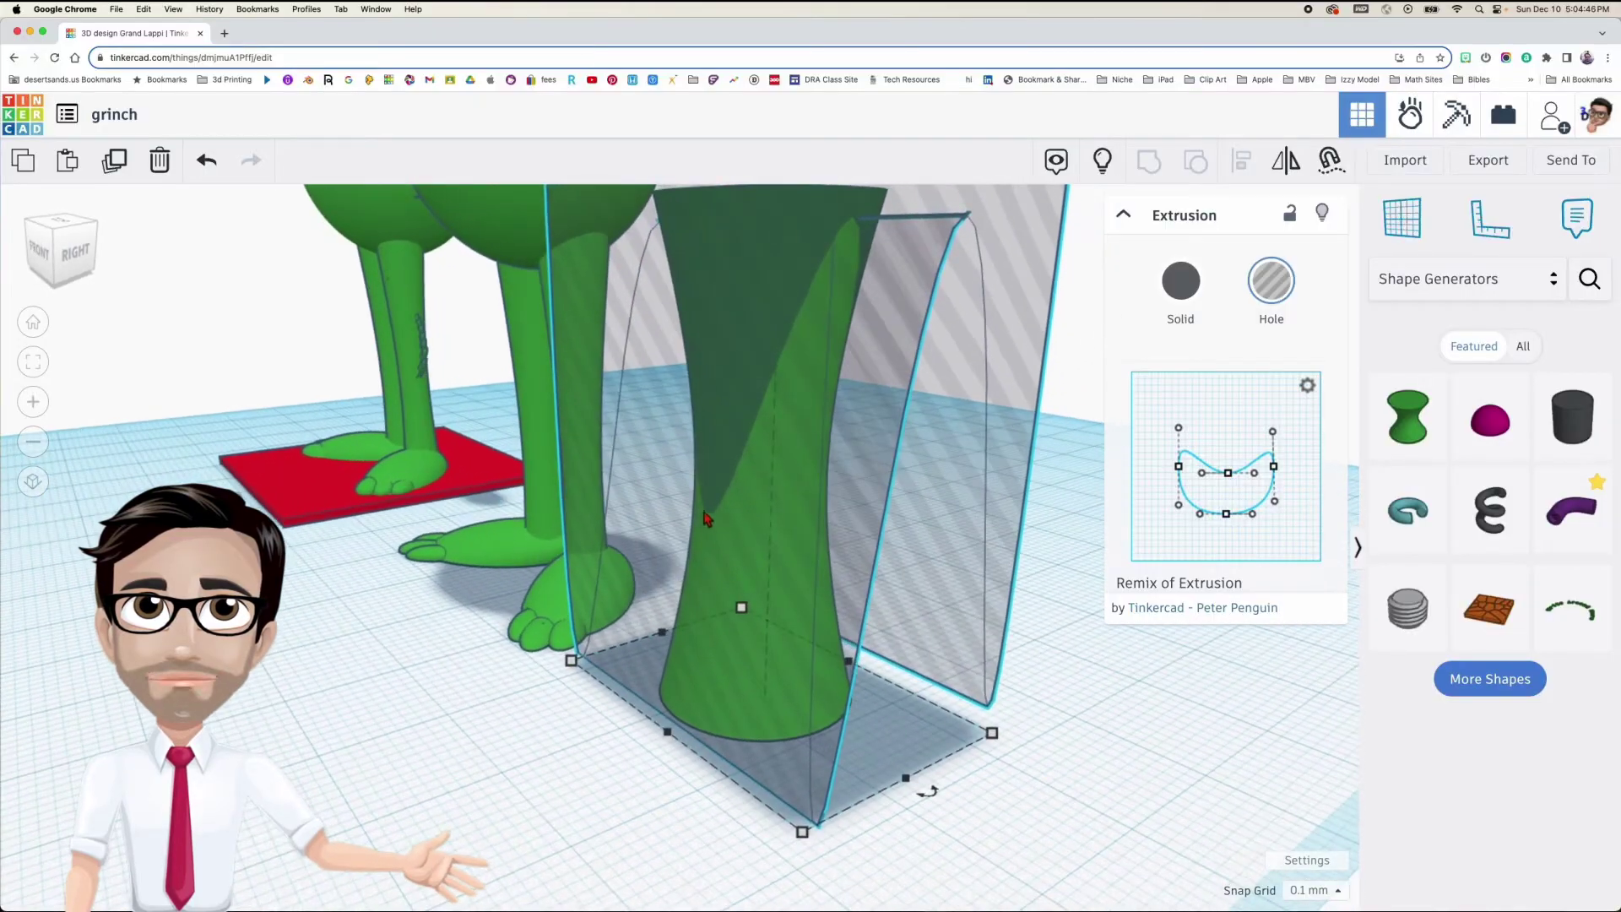
right_click_drag(815, 442, 640, 437)
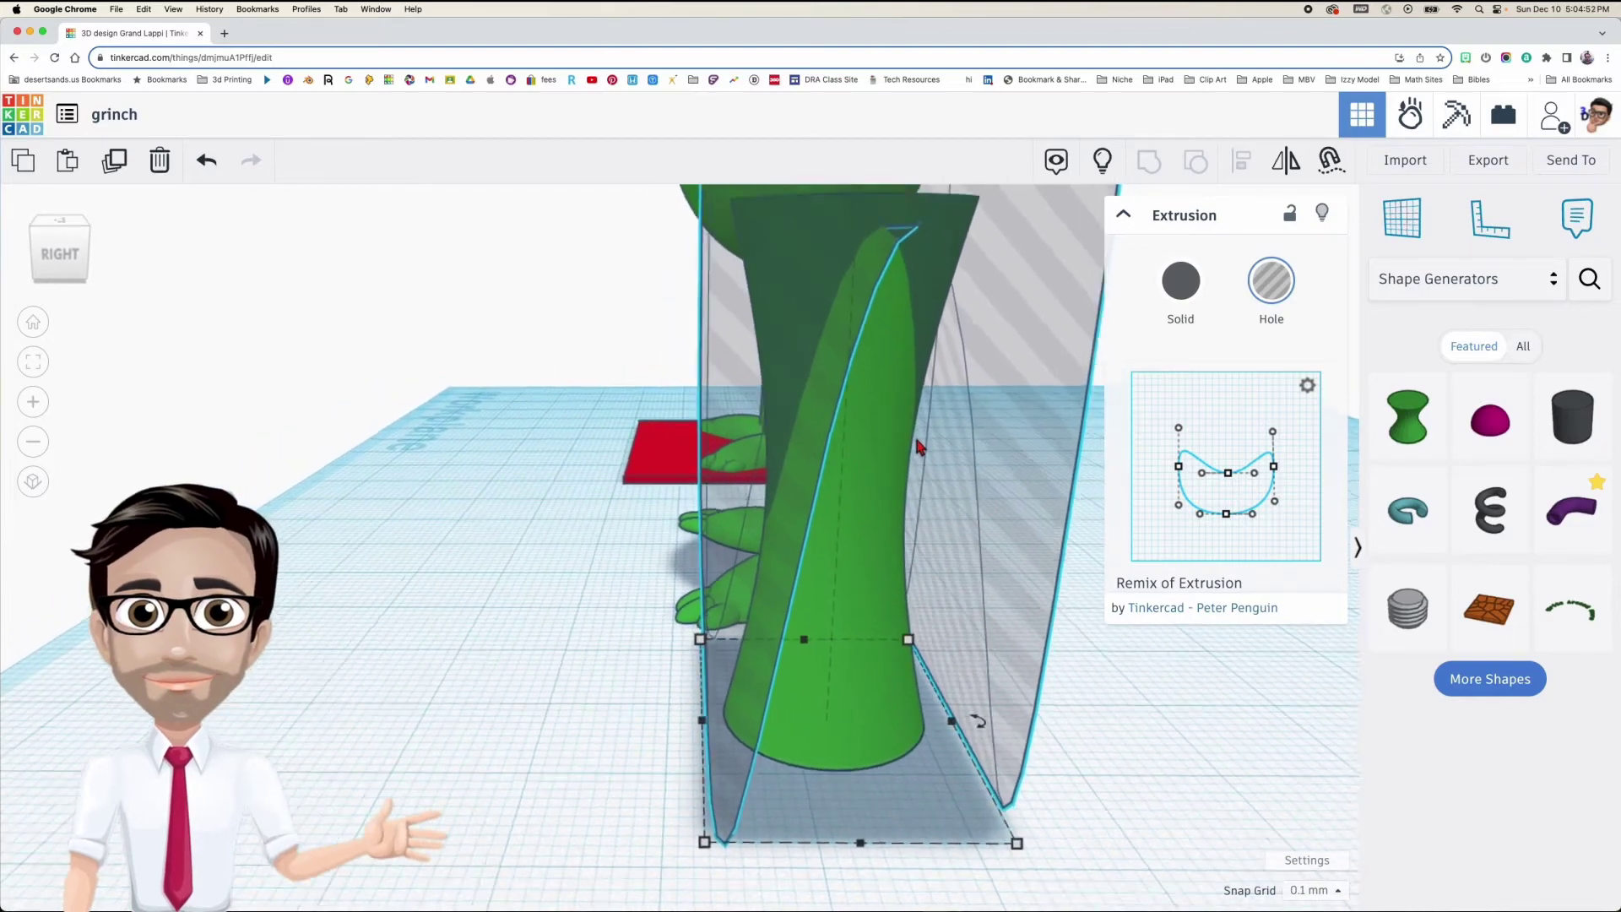
scroll(919, 448, "down", 5)
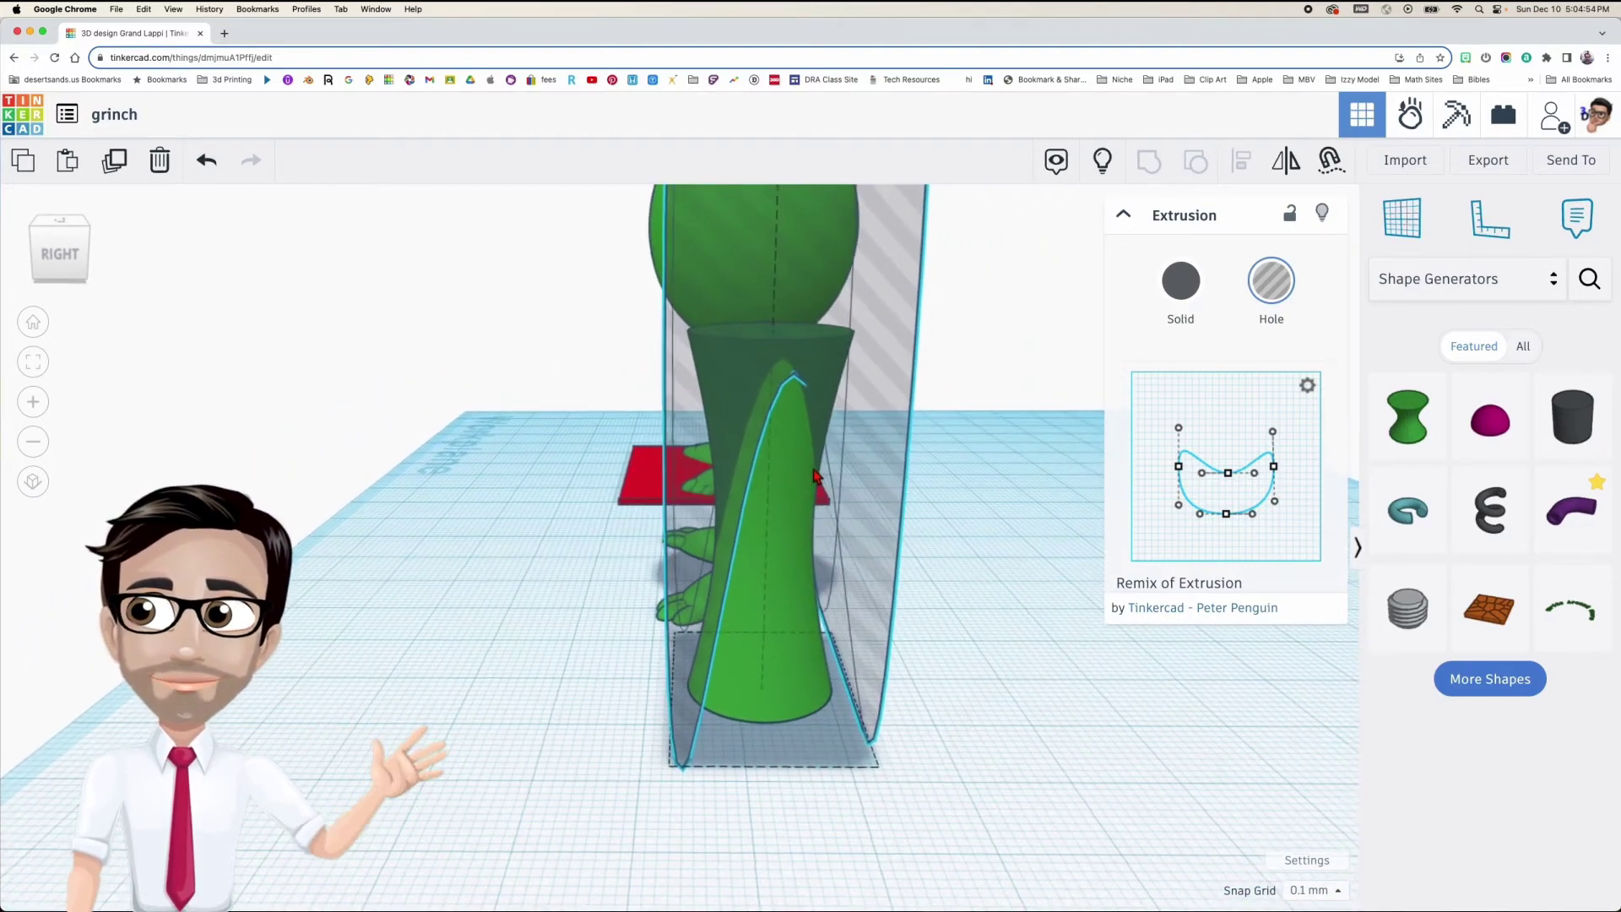
scroll(815, 477, "down", 5)
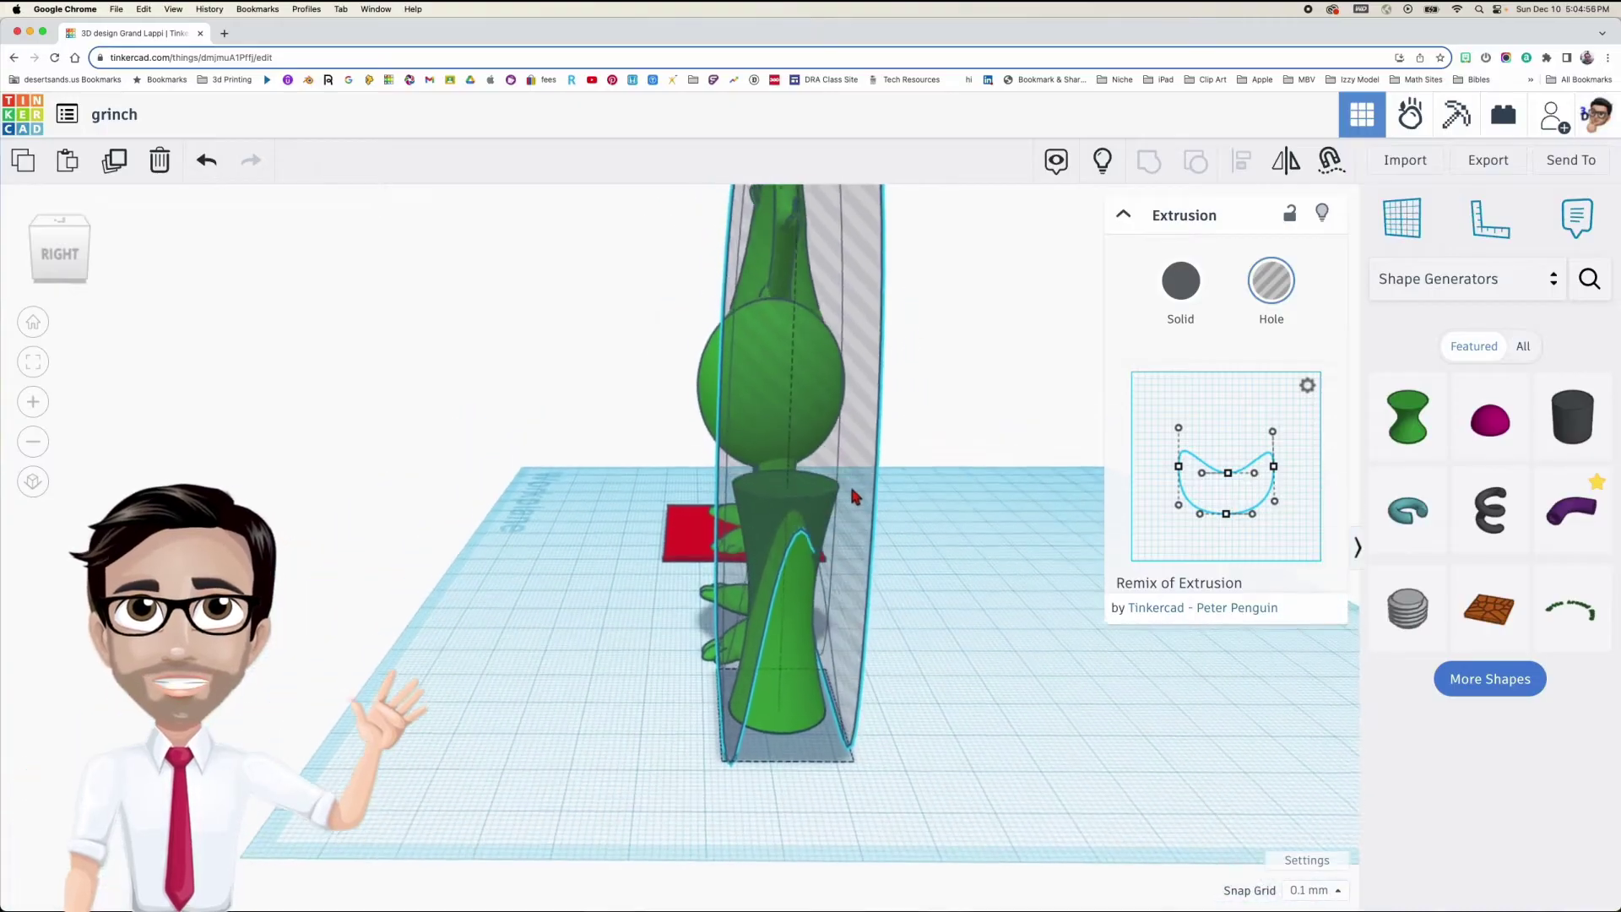
scroll(840, 505, "down", 5)
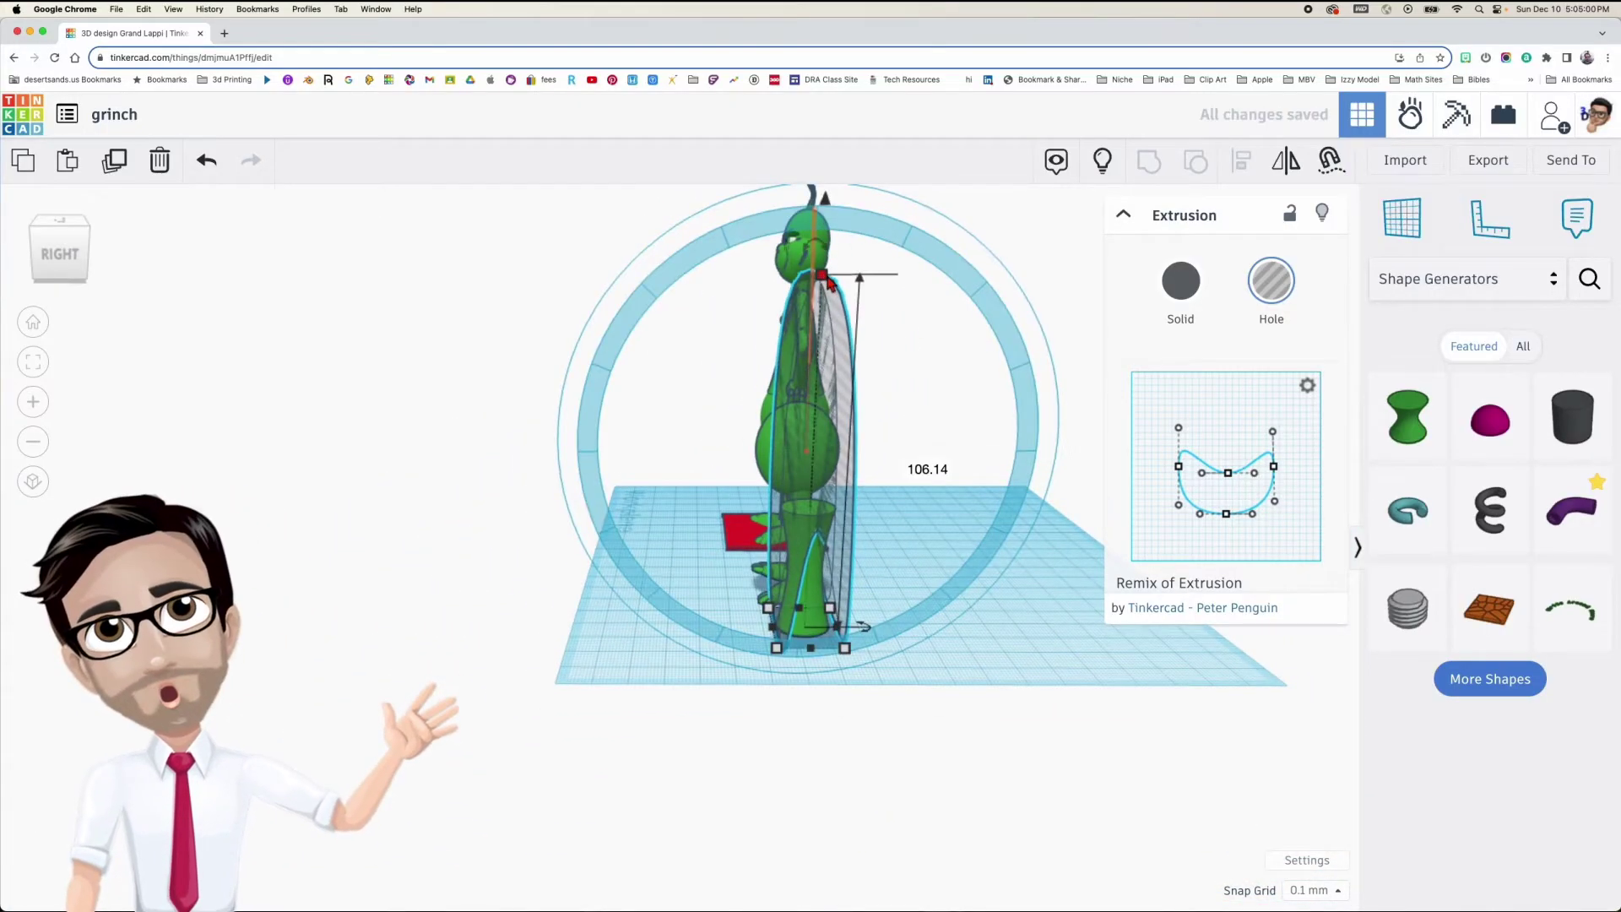
scroll(801, 404, "down", 3)
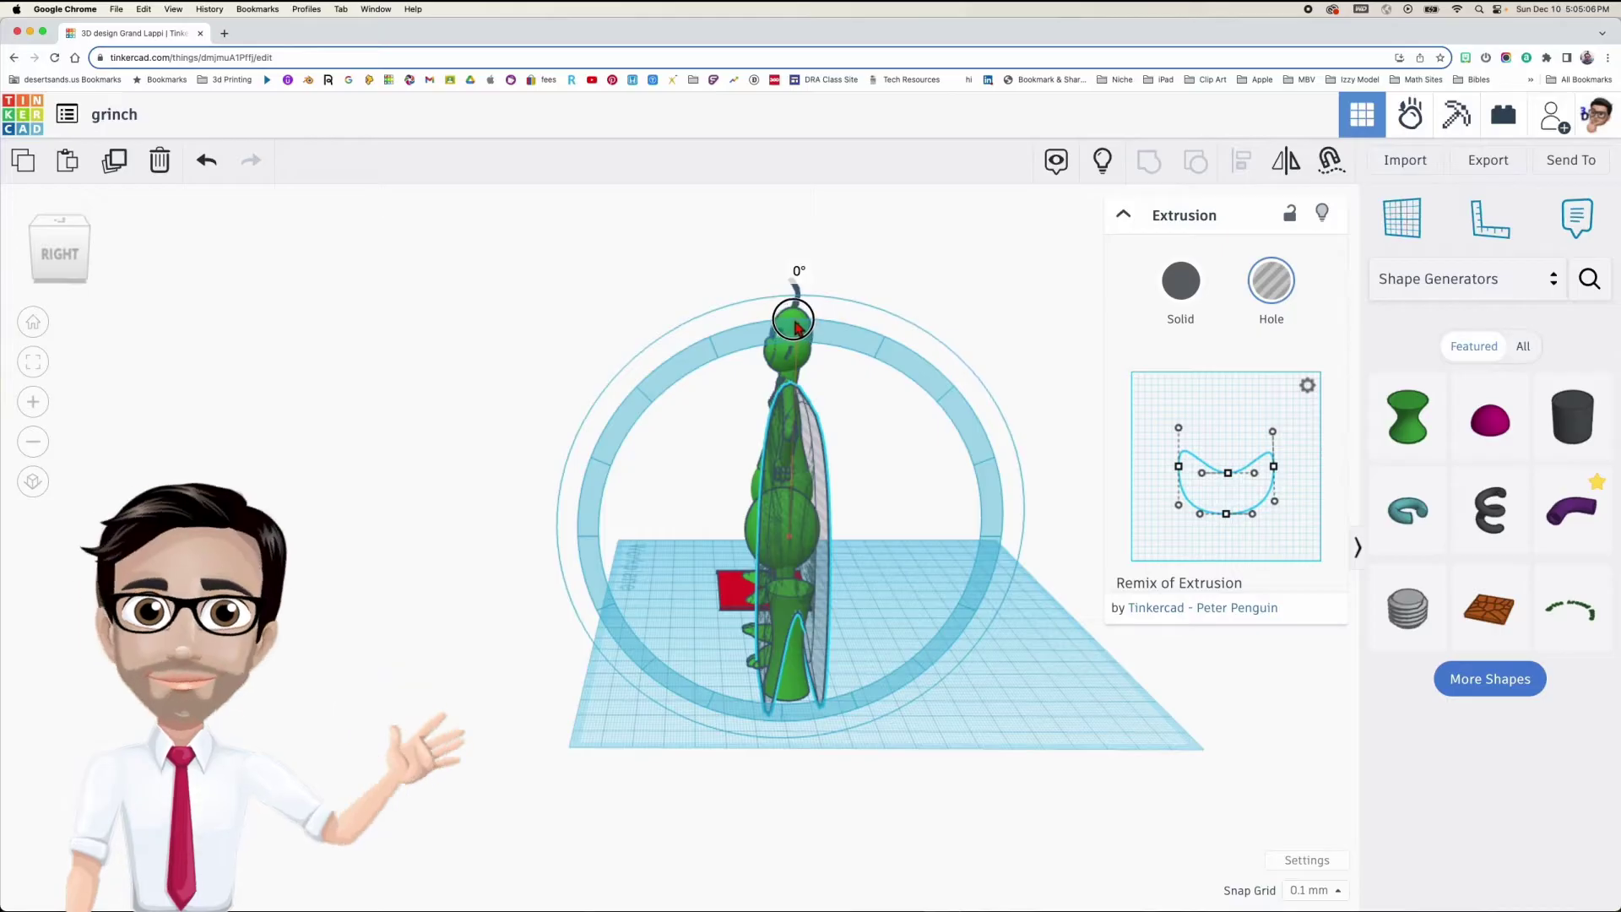
Try to tilt the crescent hole slightly and undo the last two changes to it
mouse_move(787, 325)
left_mouse_down()
mouse_move(796, 283)
mouse_move(796, 330)
left_mouse_up()
scroll(786, 591, "up", 5)
right_click_drag(786, 592, 1077, 538)
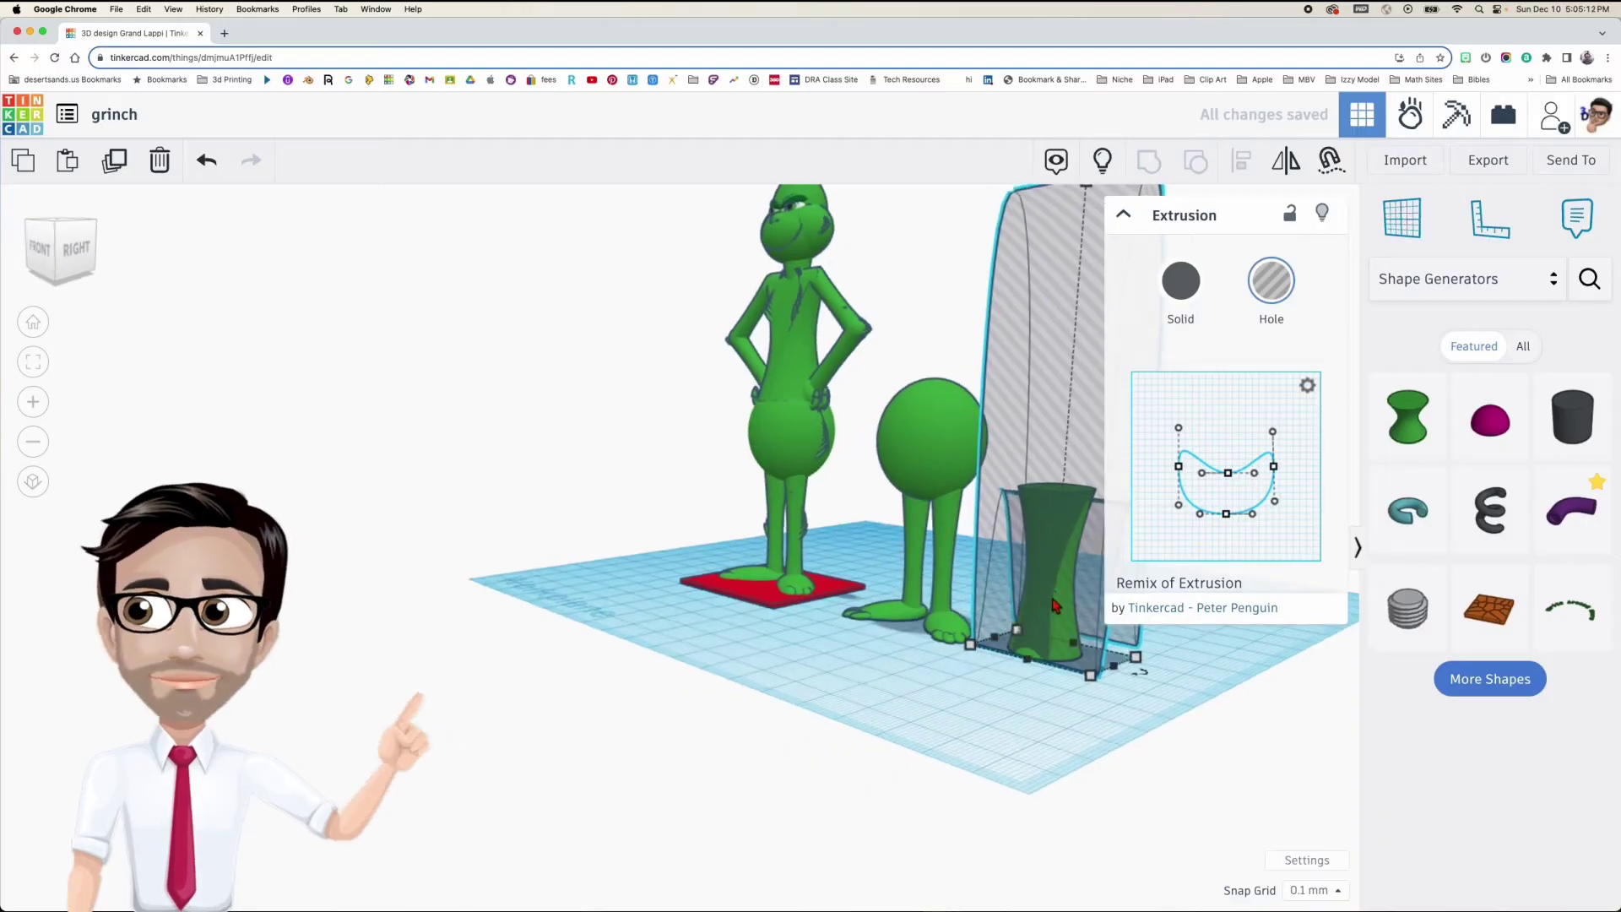
right_click_drag(1047, 605, 925, 553)
key("super+z")
key("super+z")
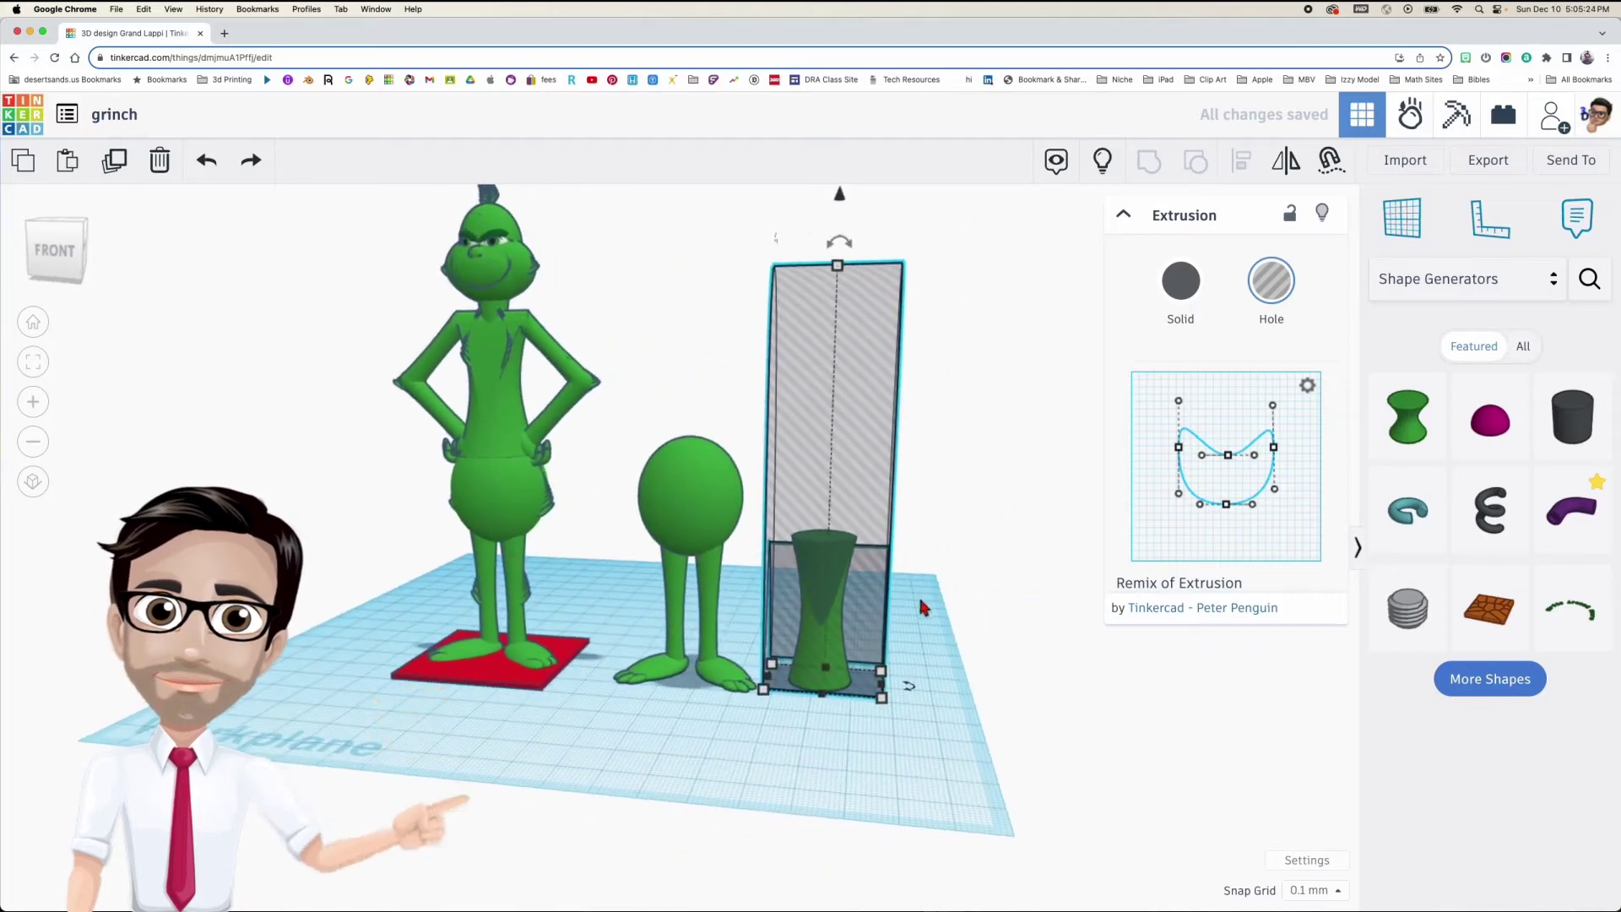
Align the hyperboloid and the crescent hole so they are centred on each other across their width
left_click(887, 637, "shift")
key("l")
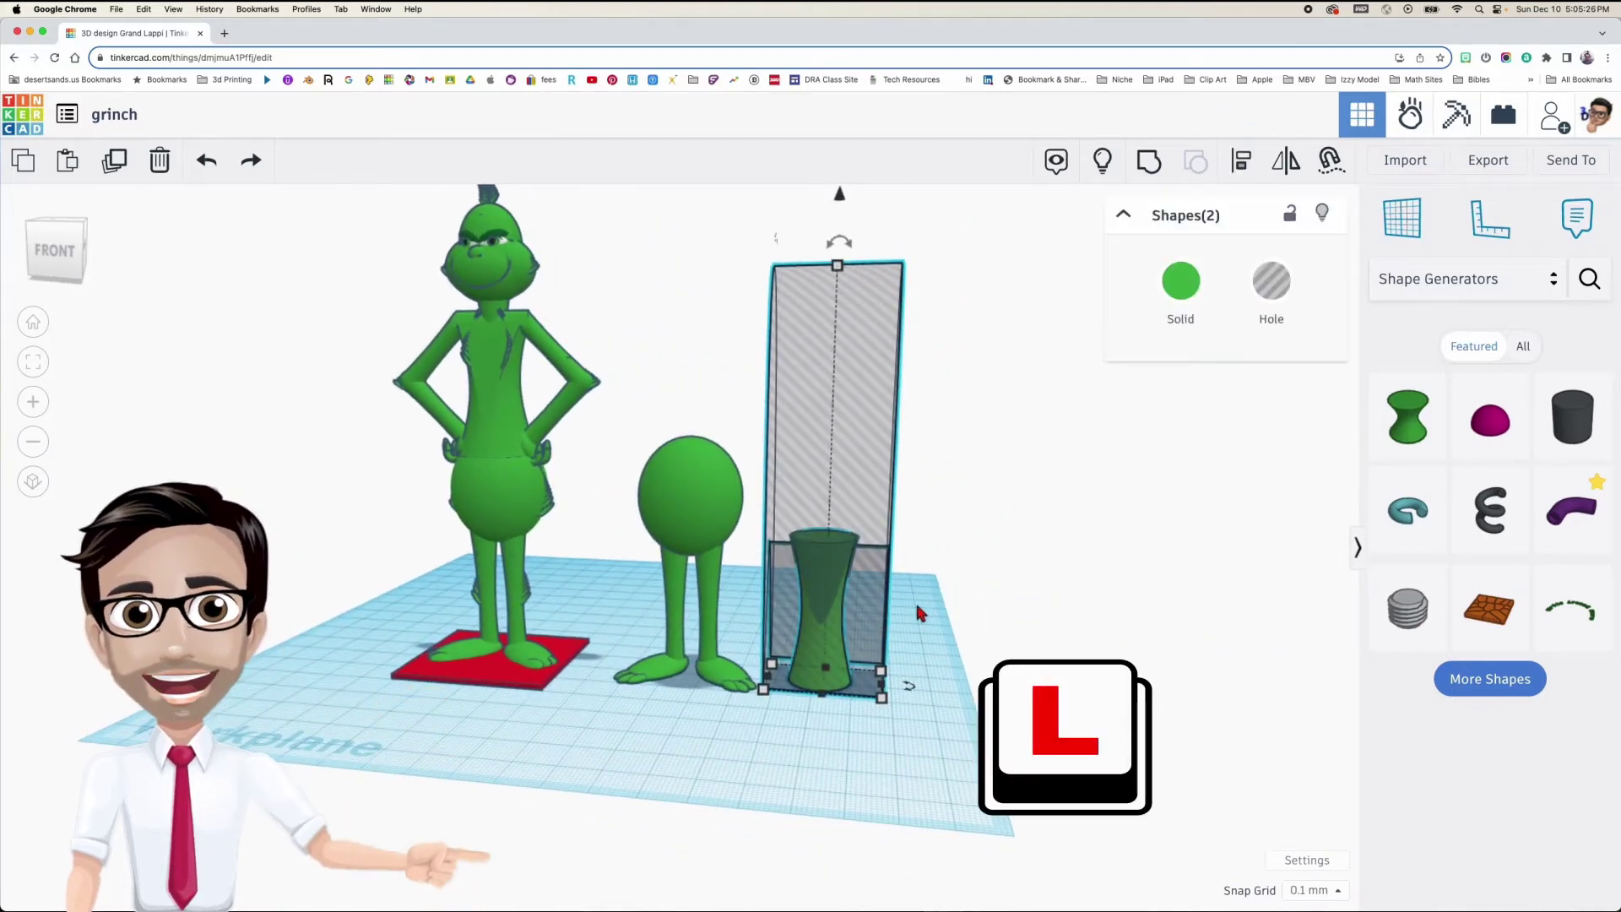
left_click(821, 706)
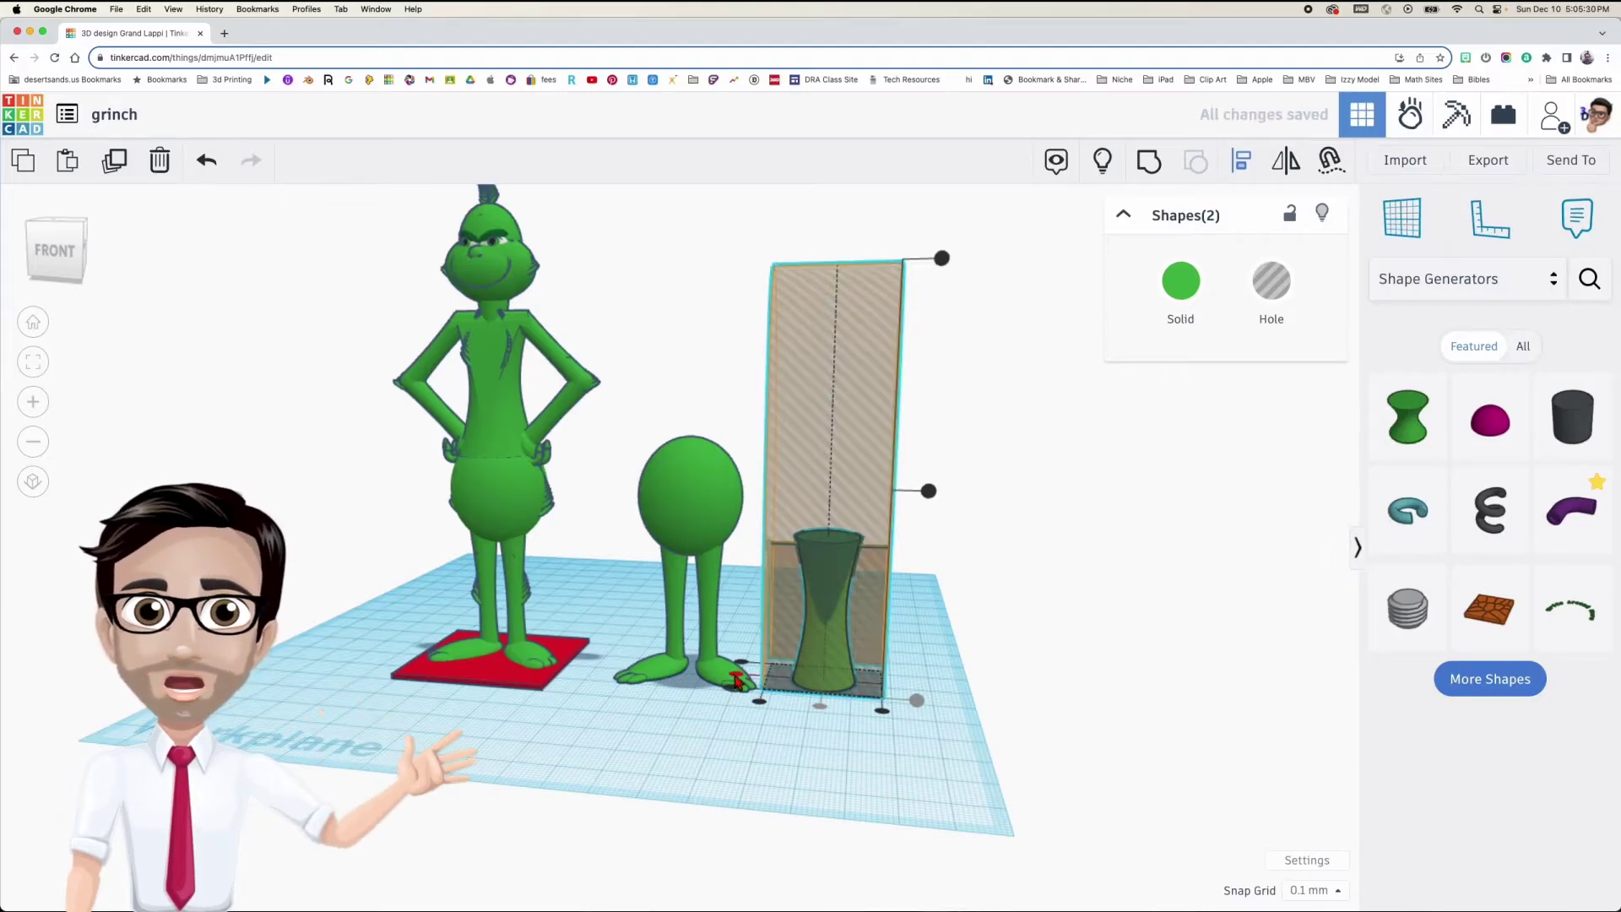
left_click(950, 642)
right_click_drag(971, 641, 963, 642)
Group the hyperboloid with the crescent hole, inspect the cut from the side, and undo the grouping
left_click_drag(951, 499, 829, 608)
left_click_drag(936, 519, 845, 594)
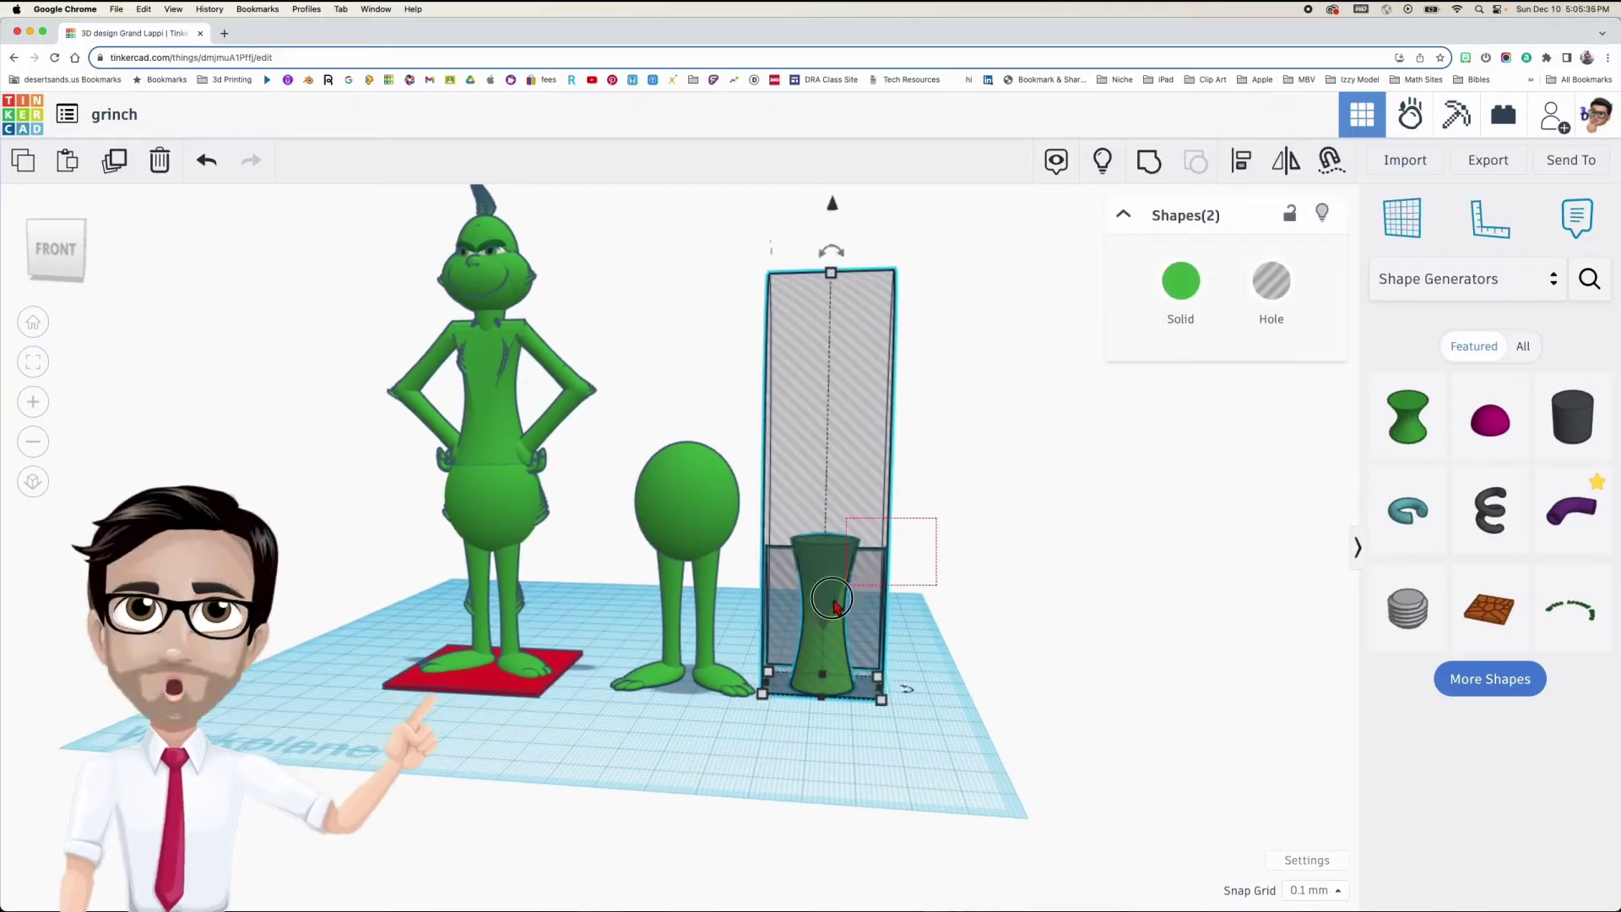
key("ctrl+g")
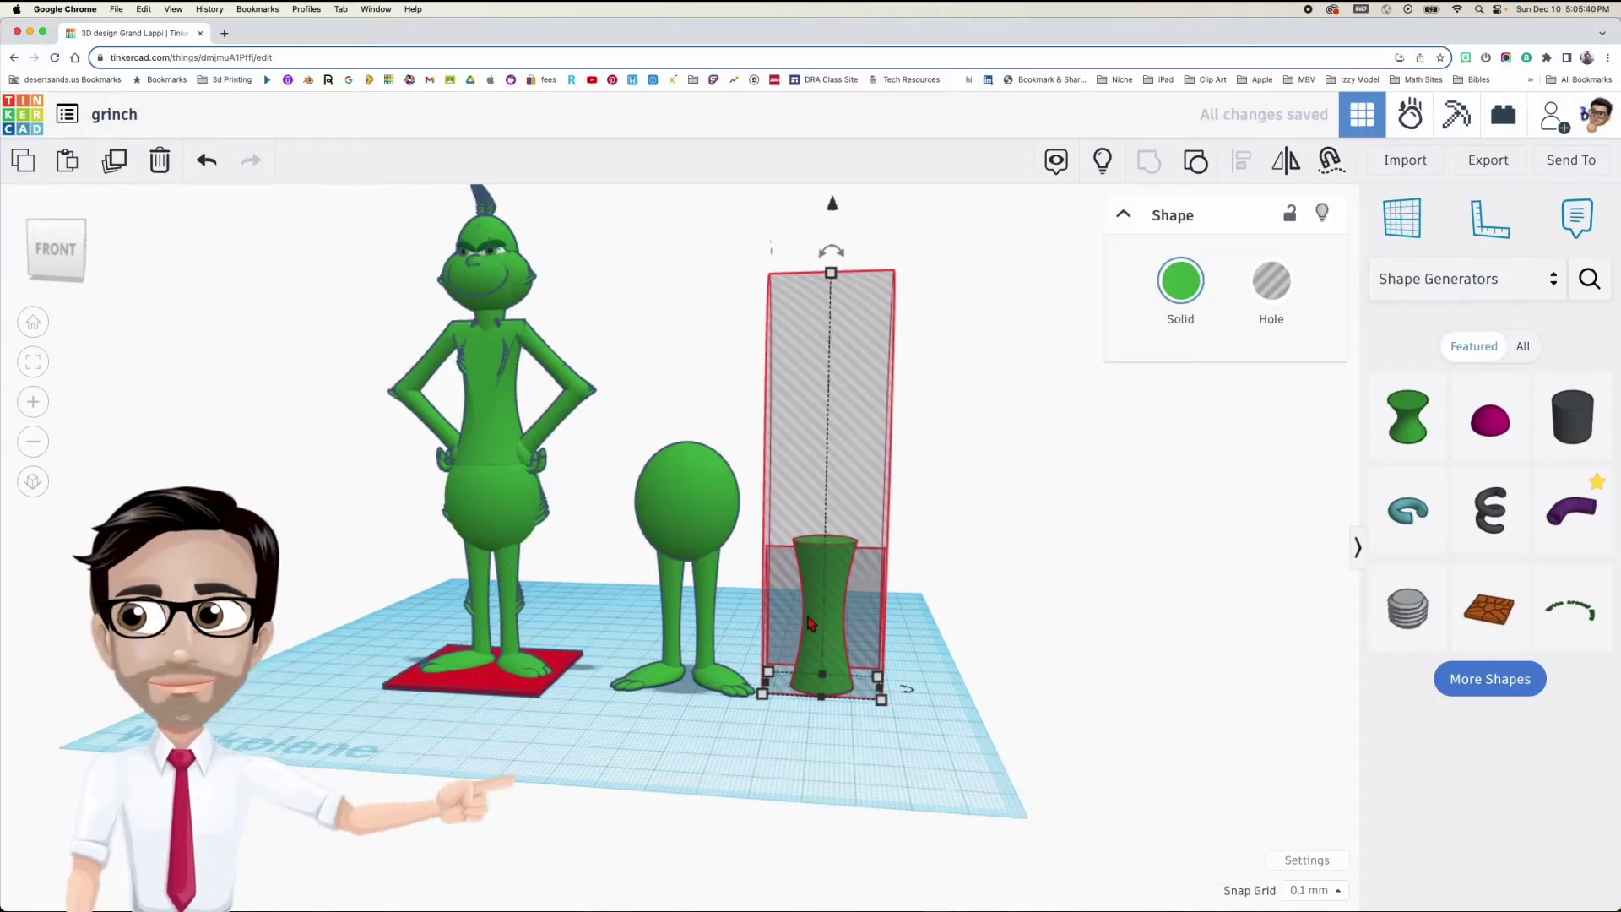
scroll(823, 614, "up", 5)
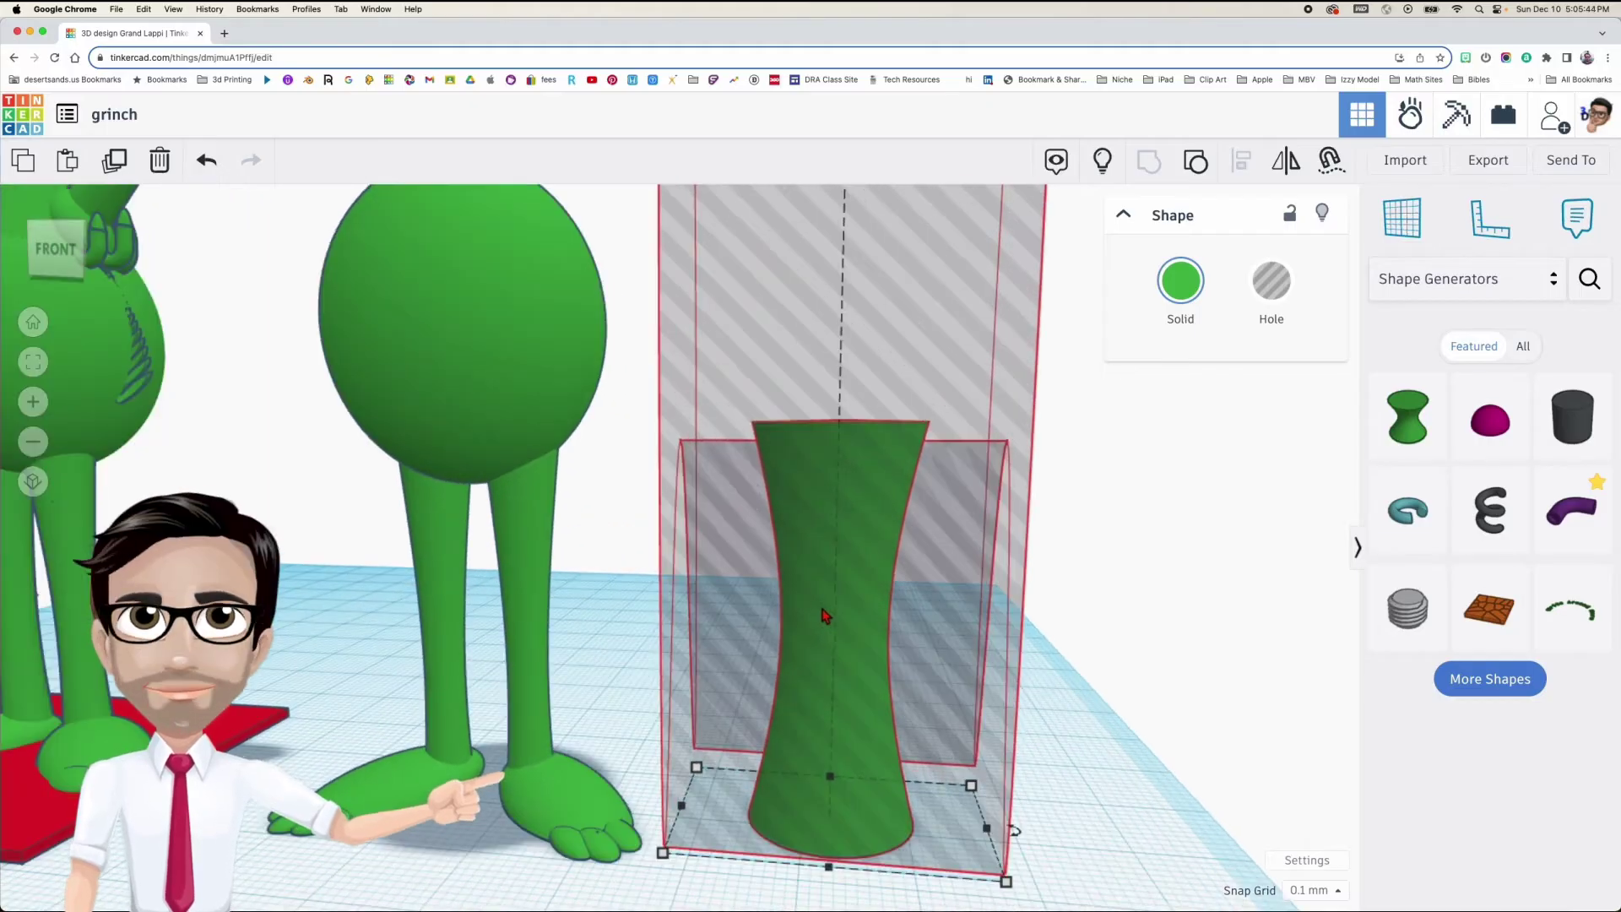
right_click_drag(825, 616, 1096, 626)
right_click_drag(802, 578, 635, 502)
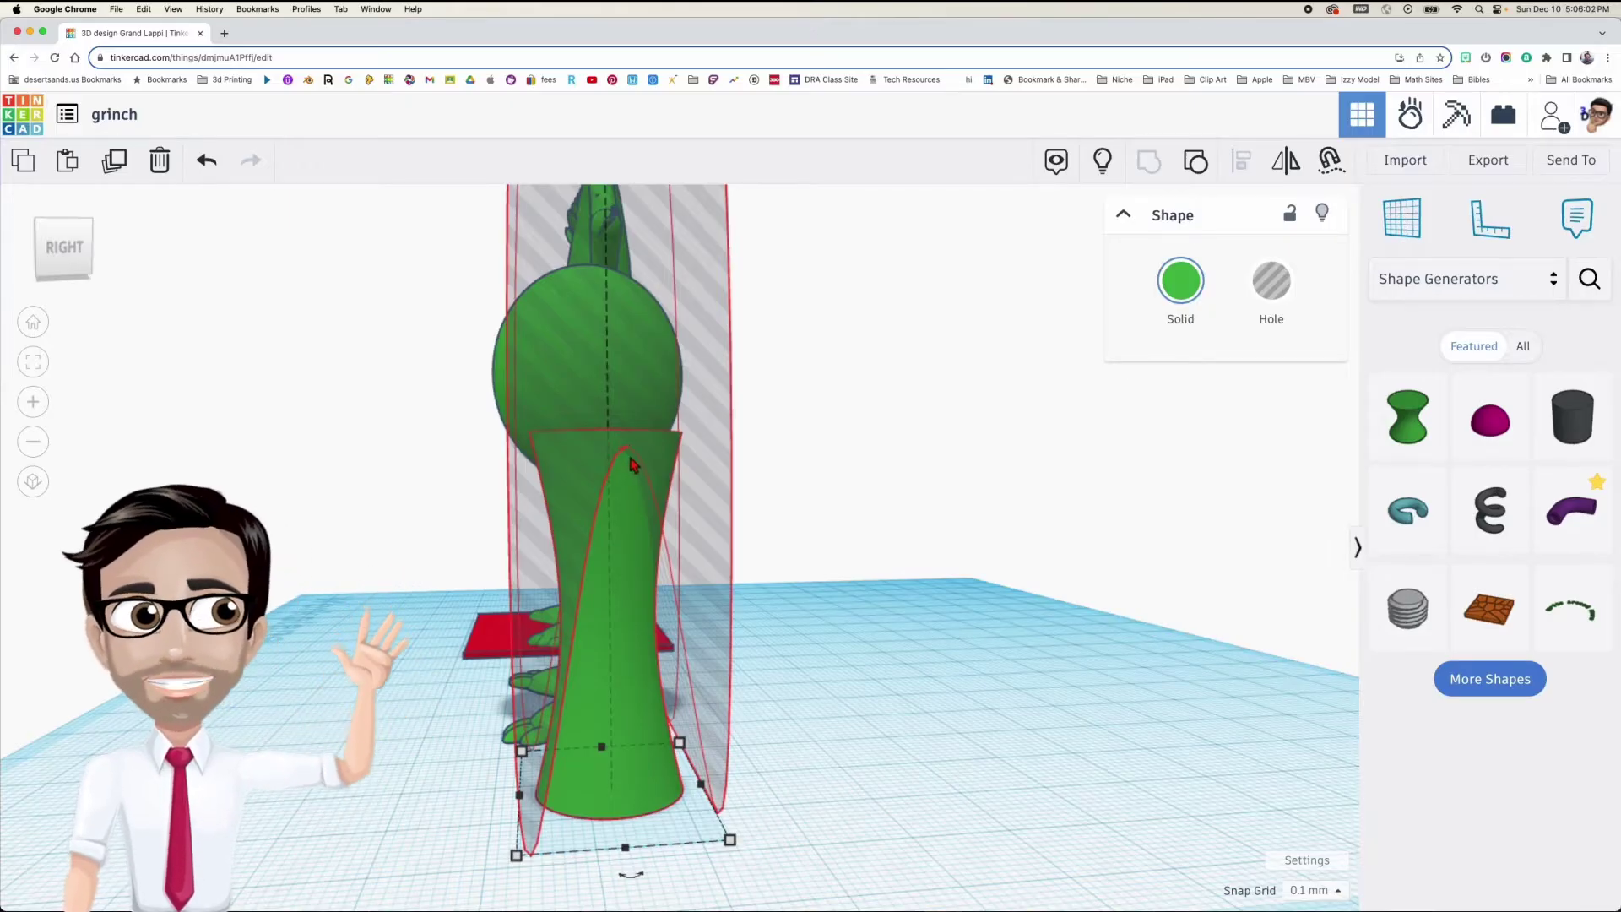
right_click_drag(828, 541, 899, 561)
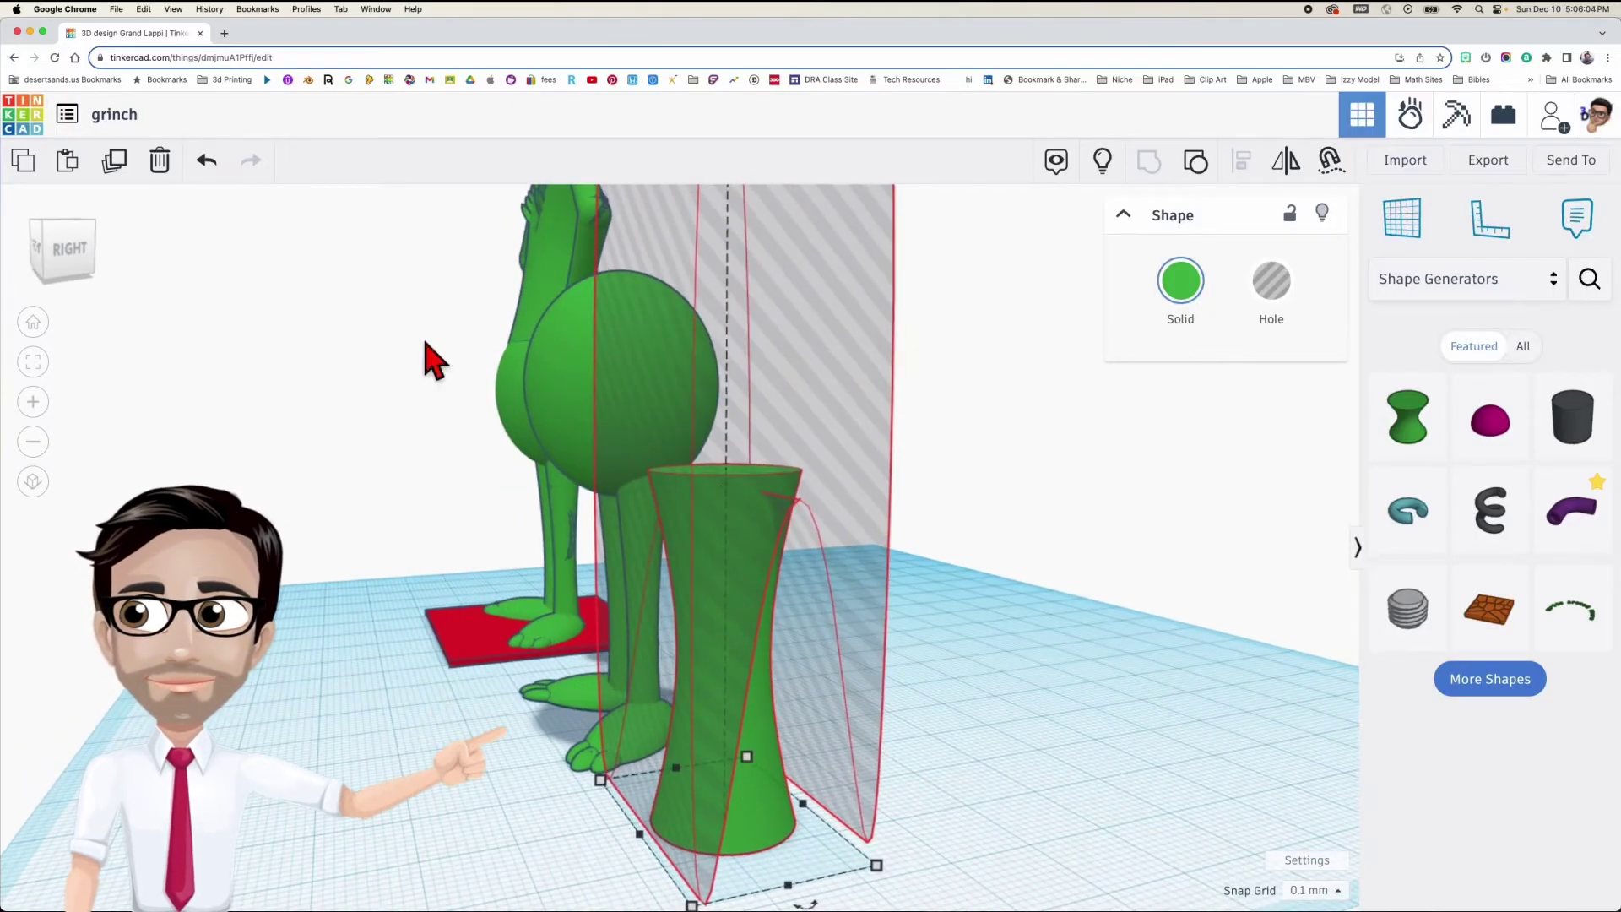
left_click(211, 168)
scroll(422, 348, "down", 3)
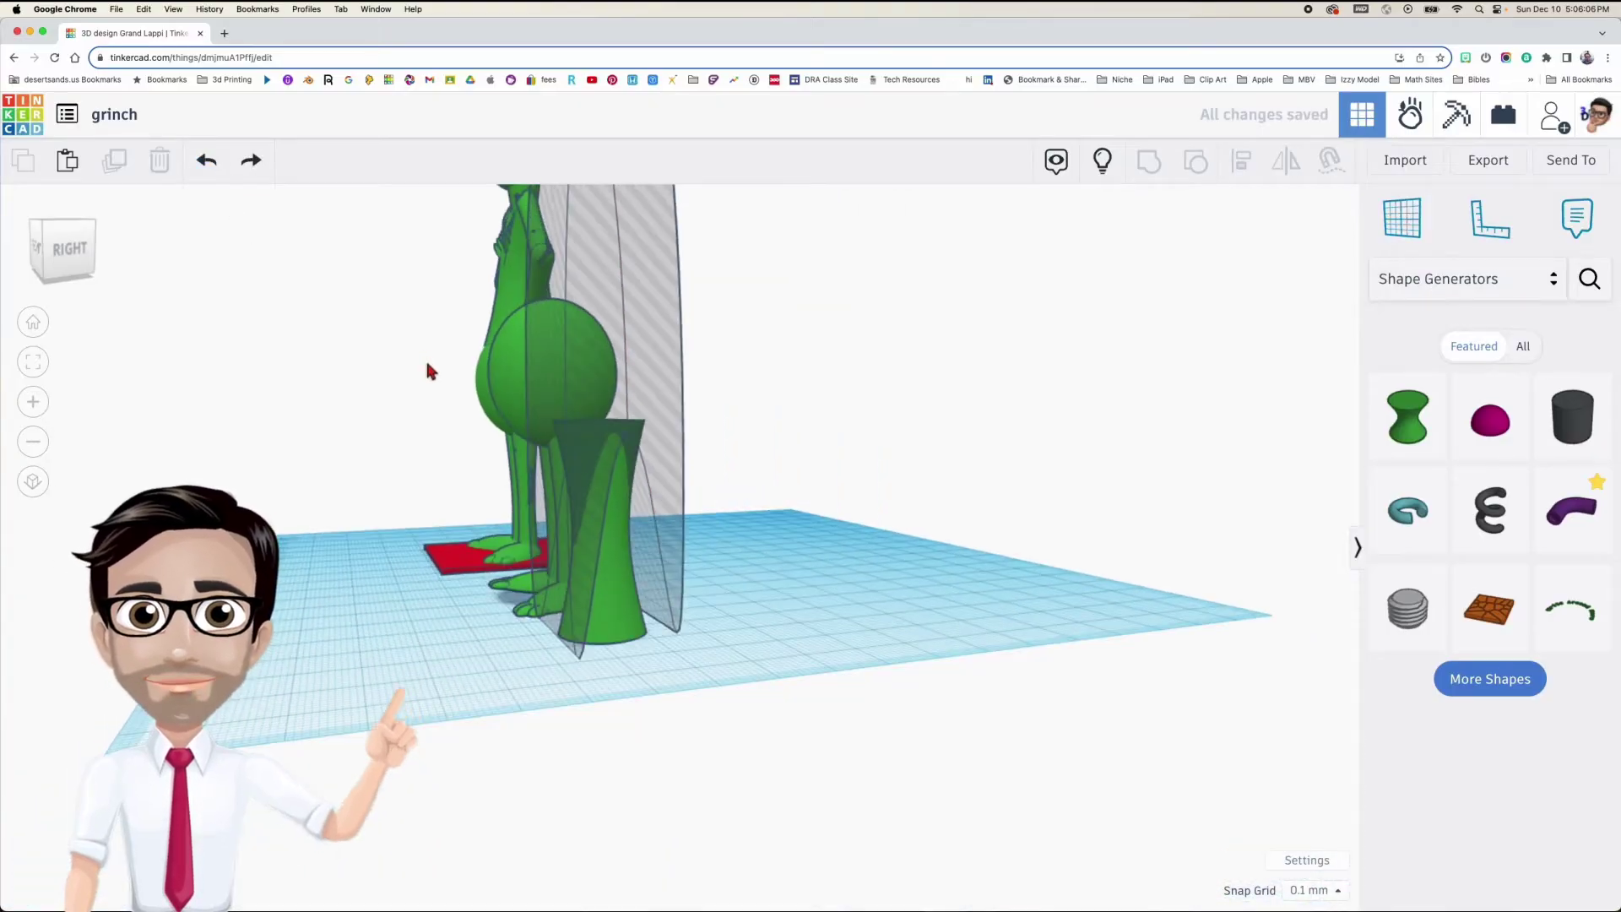
Check how the crescent hole overlaps the hyperboloid, and group the two so the hole cuts the torso's front and back
scroll(456, 355, "up", 3)
left_click(635, 374)
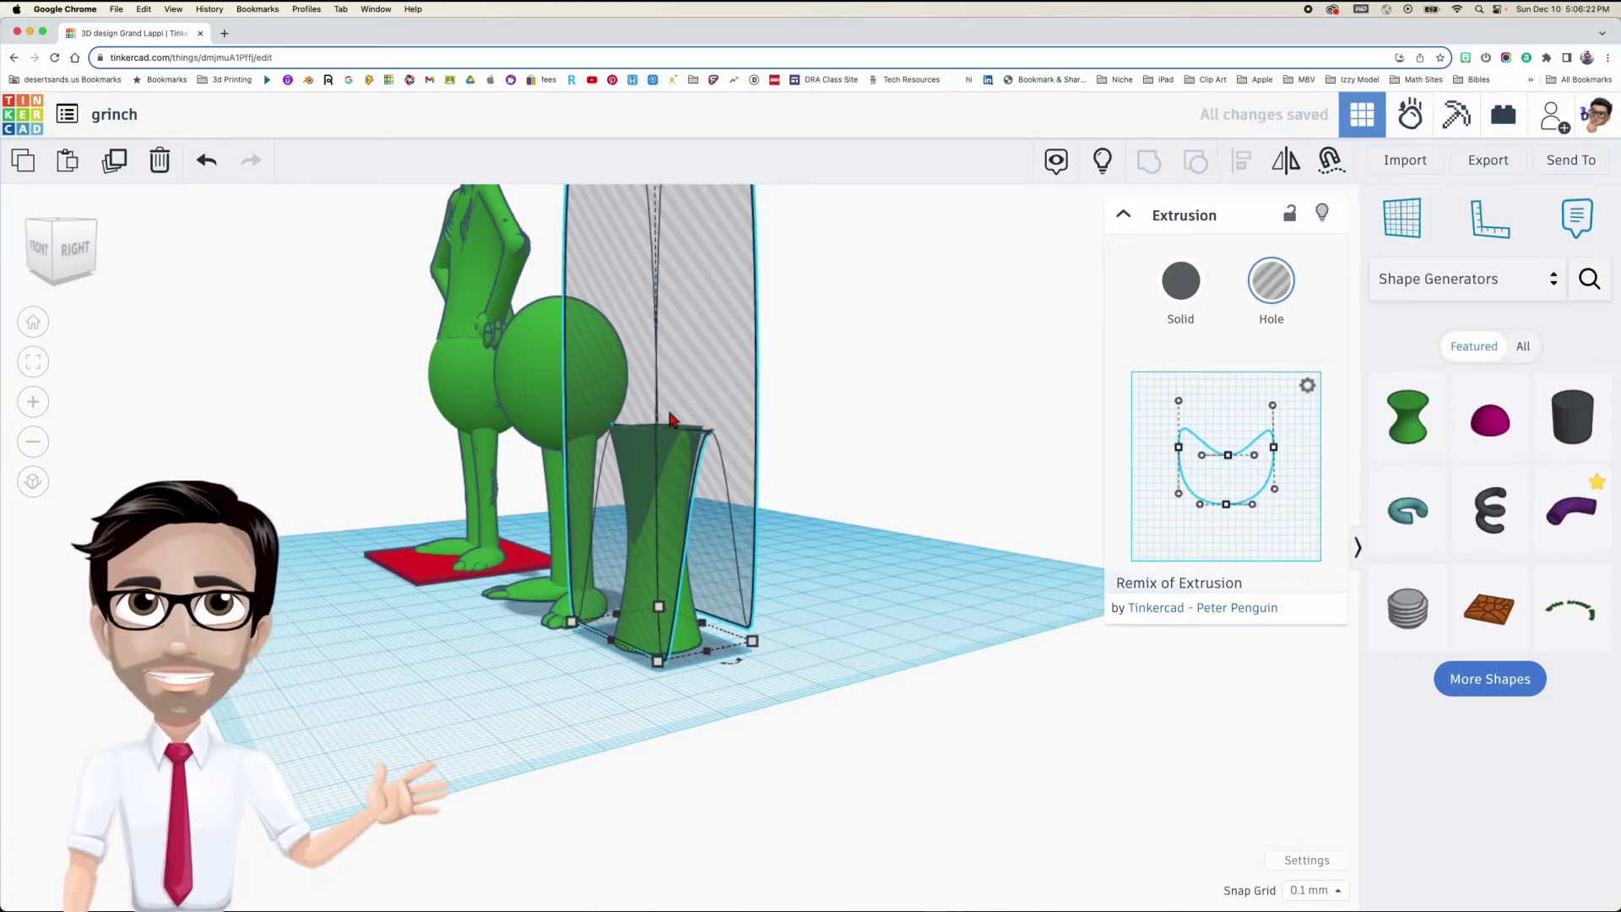
scroll(672, 420, "up", 6)
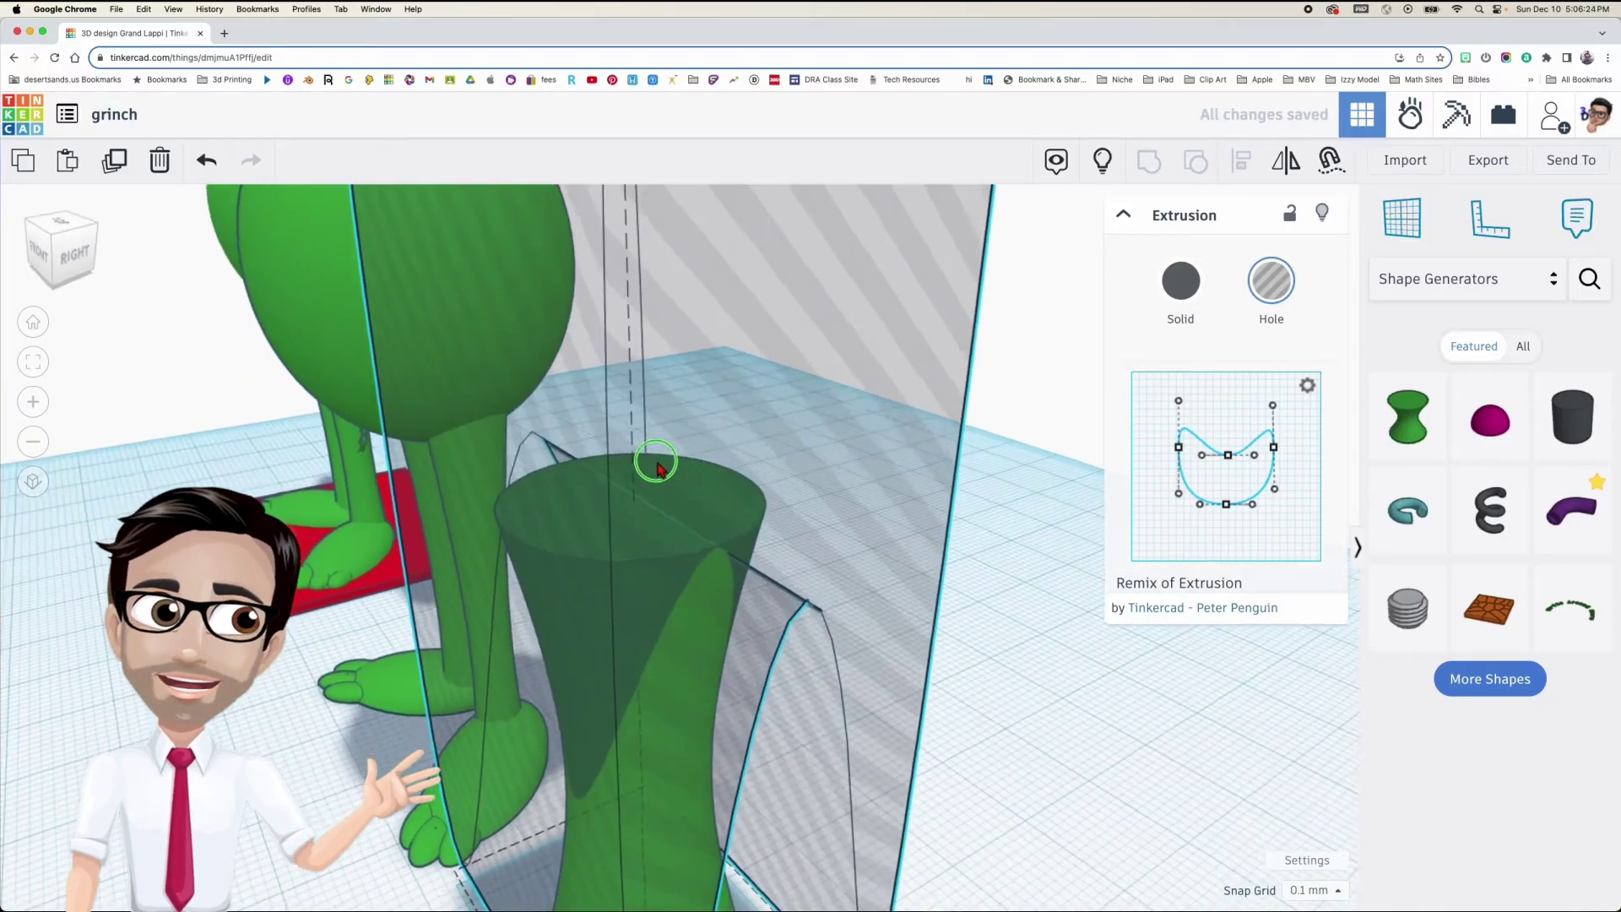
right_click_drag(581, 445, 745, 521)
scroll(745, 521, "down", 5)
right_click_drag(875, 535, 635, 558)
left_click(638, 555, "shift")
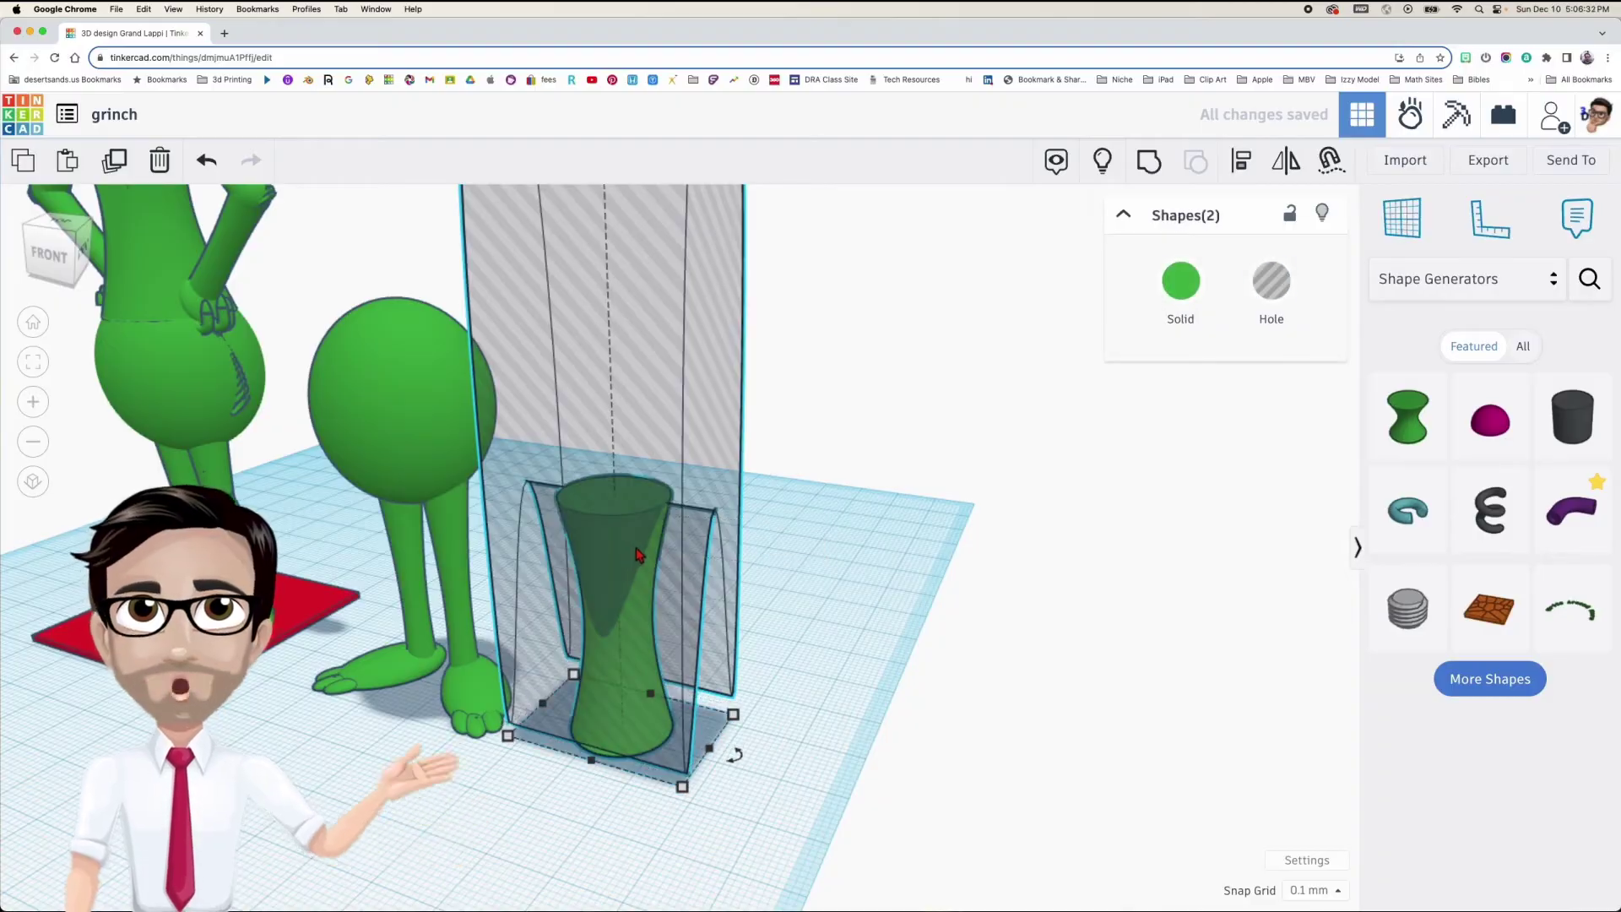
key("super+g")
right_click_drag(710, 551, 732, 574)
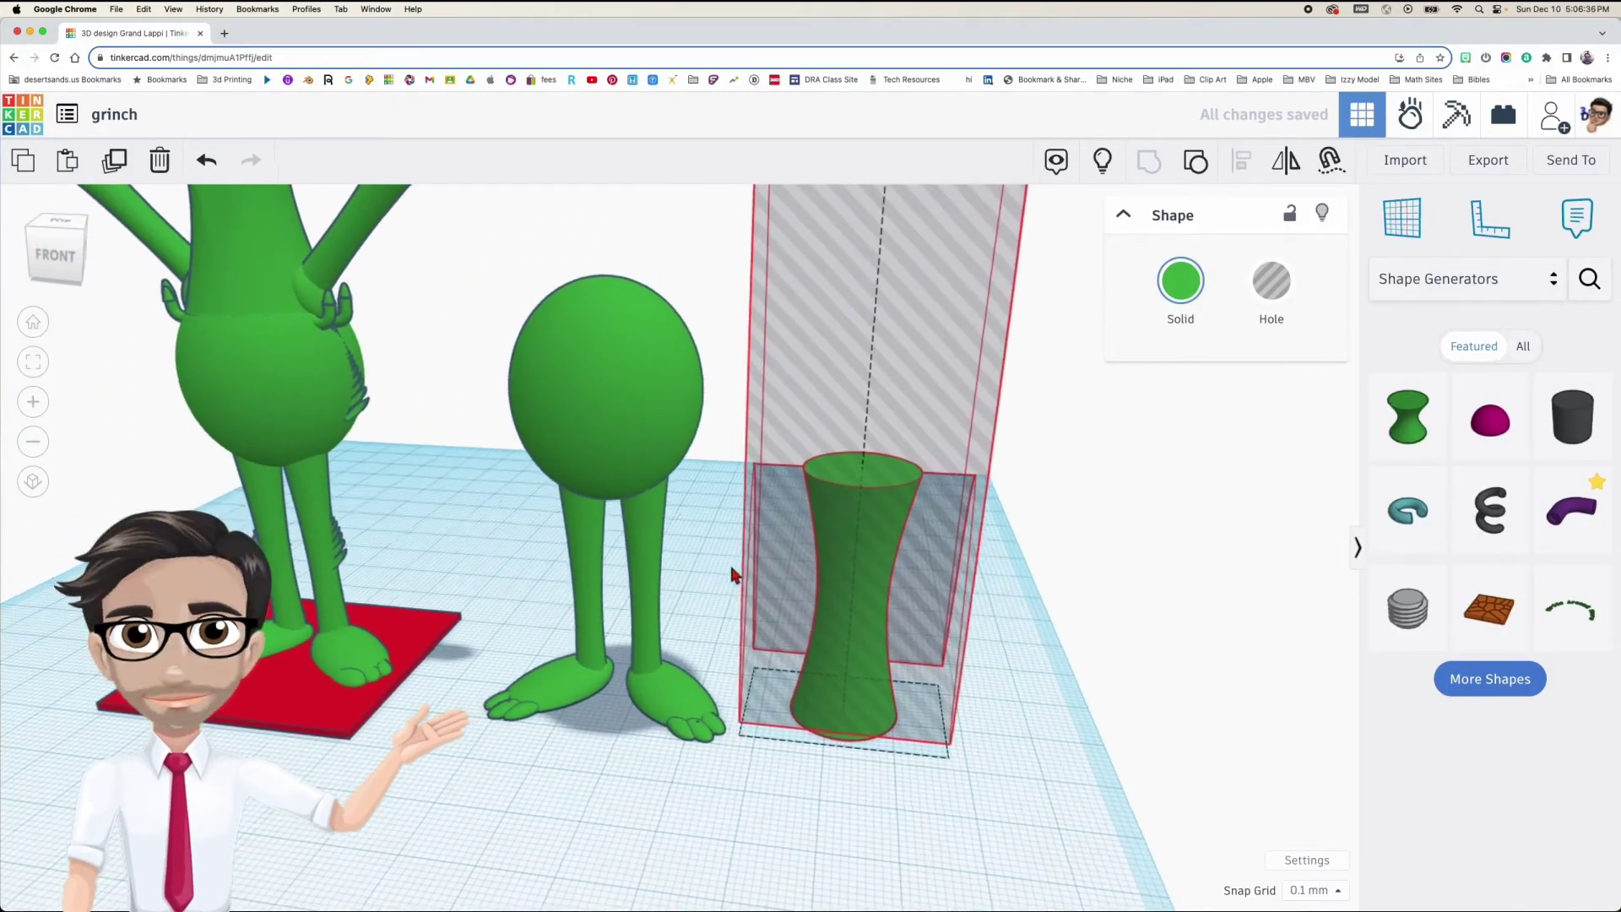
scroll(718, 566, "down", 5)
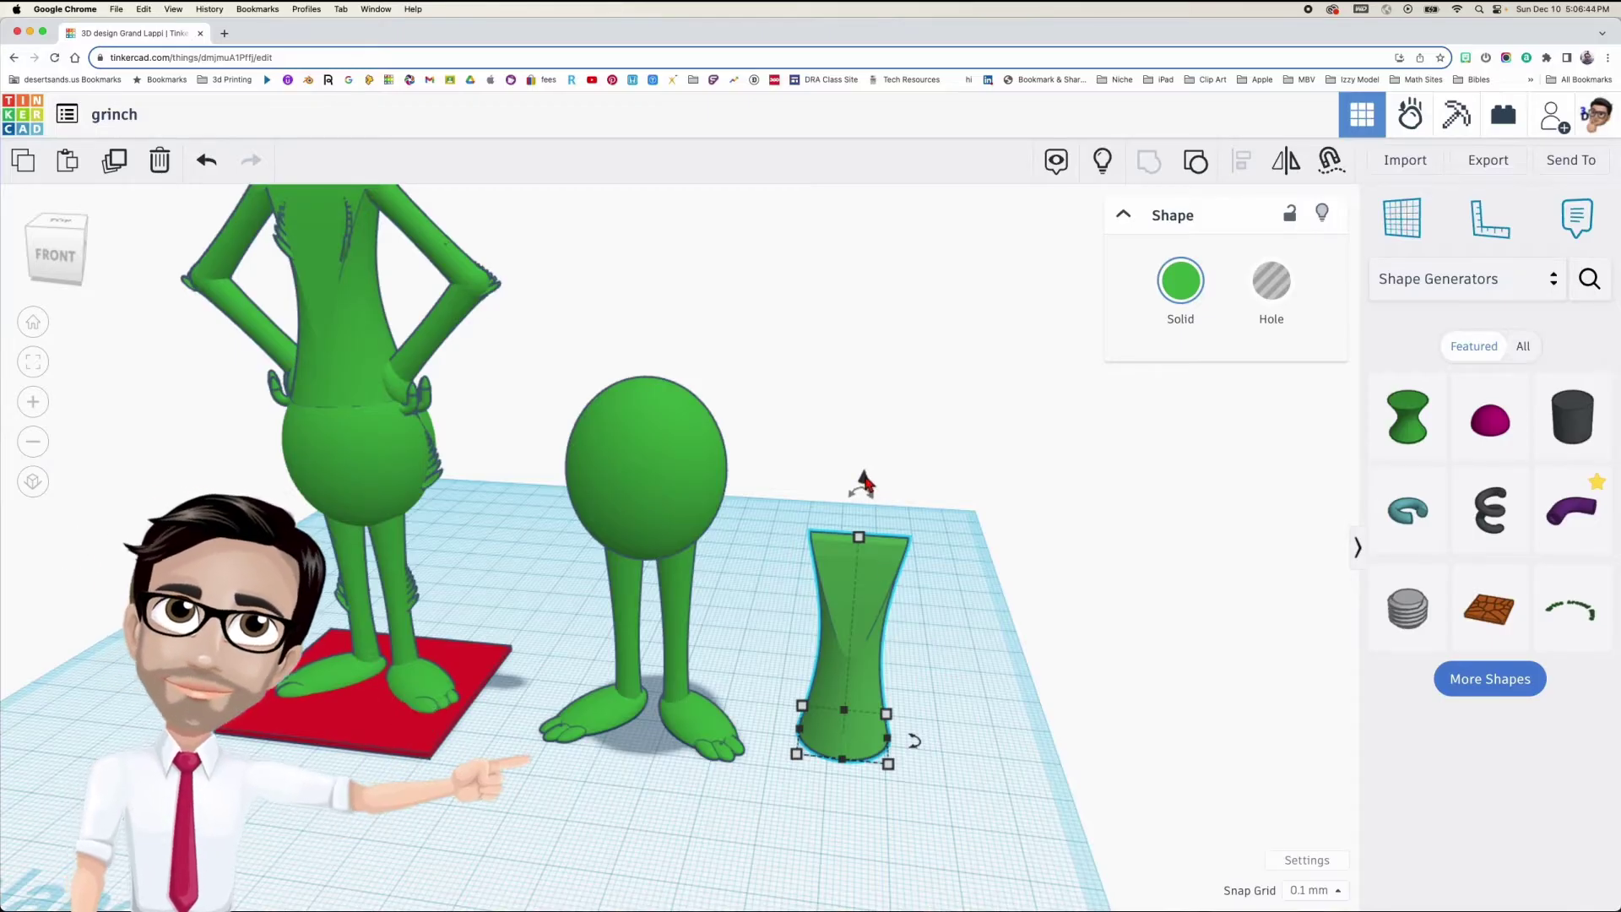
right_click_drag(906, 564, 923, 553)
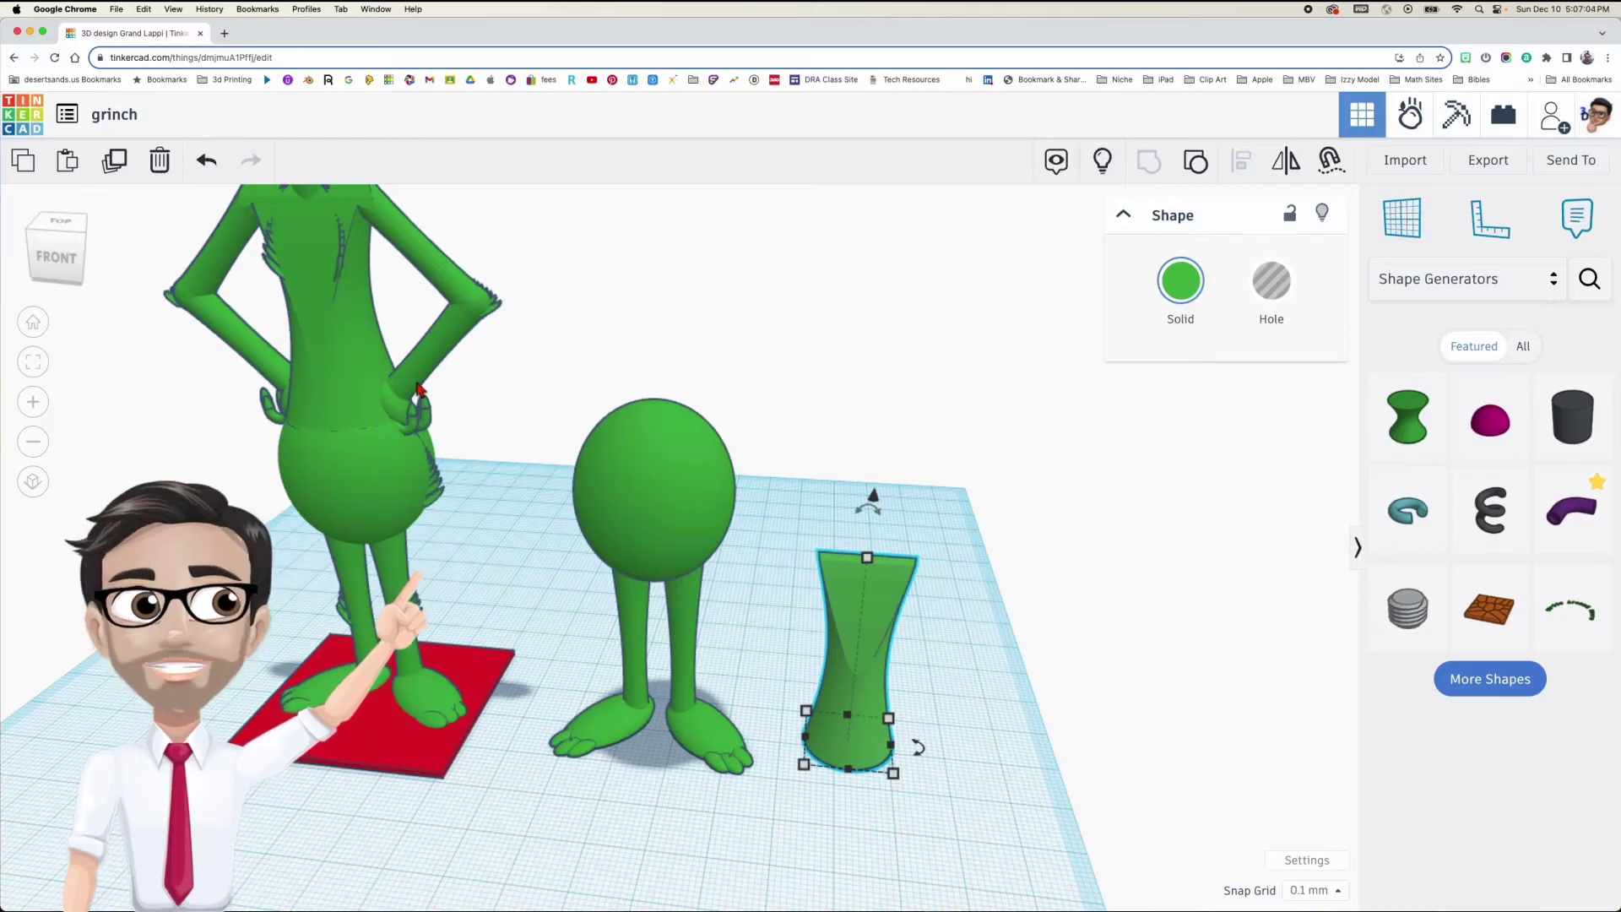
Move the cut torso closer to the belly and place a new hyperboloid beside it on the workplane
left_click(435, 262)
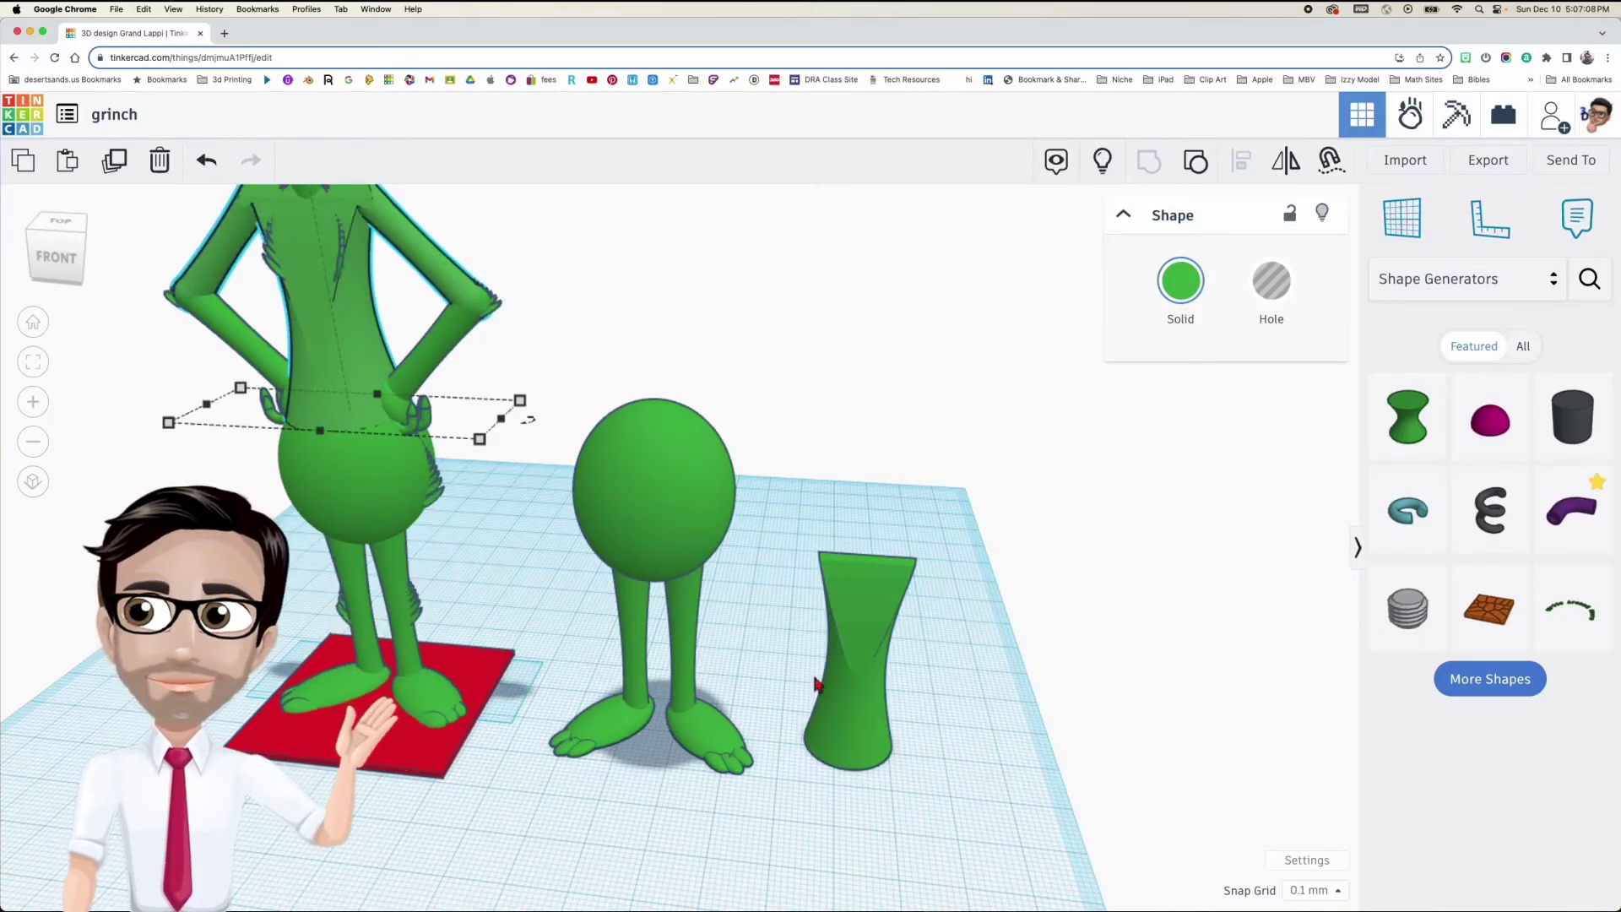
left_click_drag(849, 684, 785, 641)
left_click_drag(1408, 416, 913, 736)
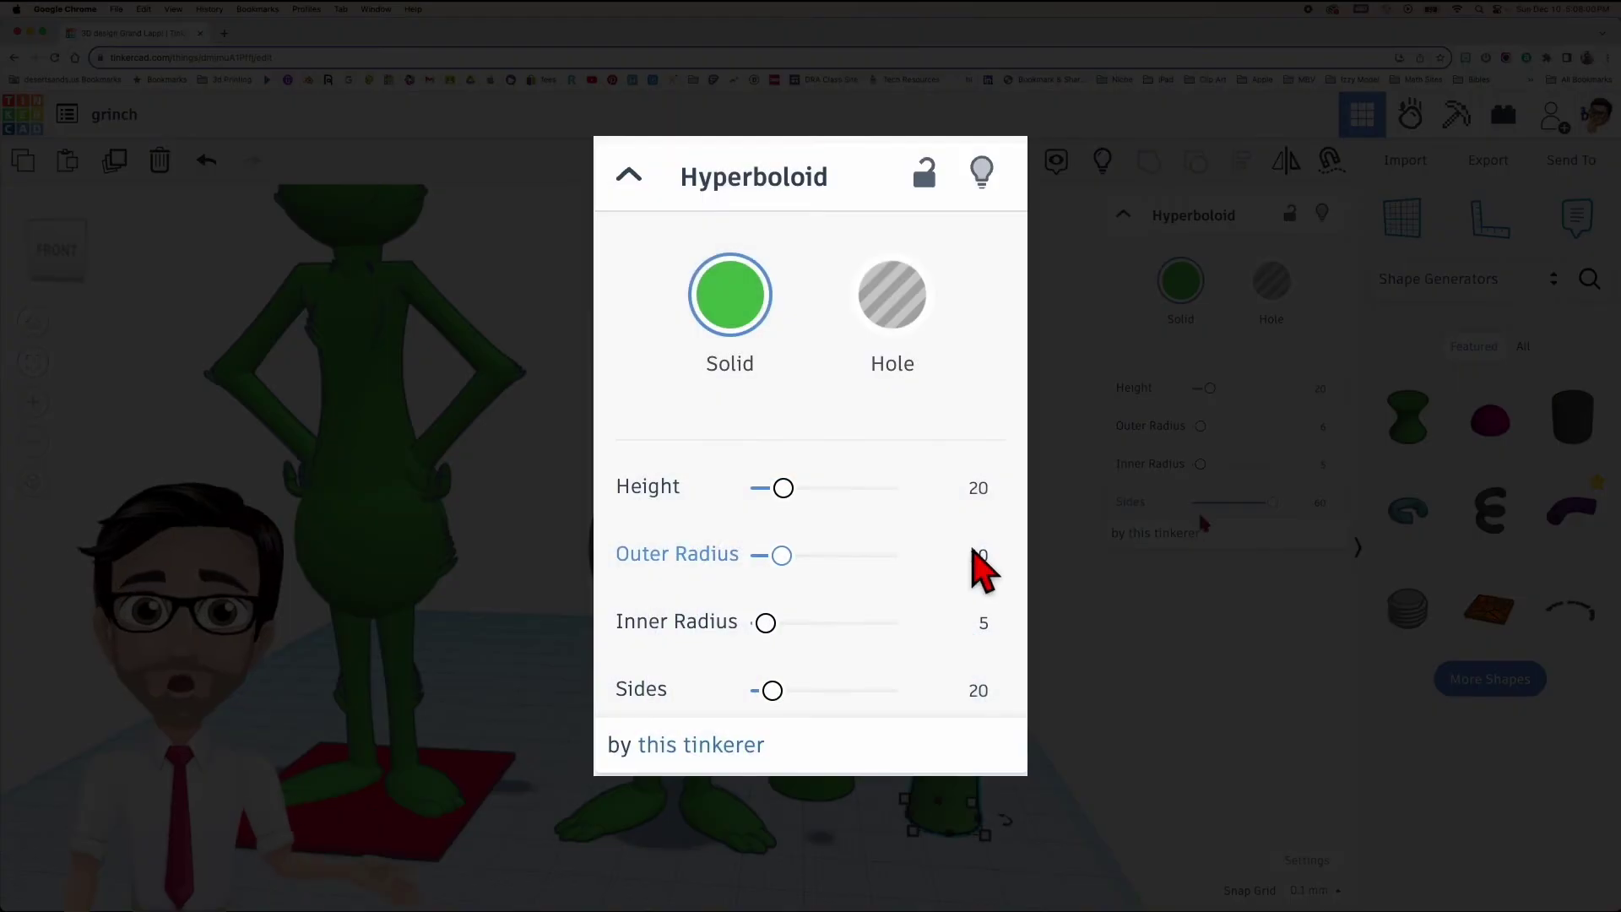
Set the new hyperboloid's outer radius to 4 and its inner radius to 2
left_click(1319, 426)
type("4")
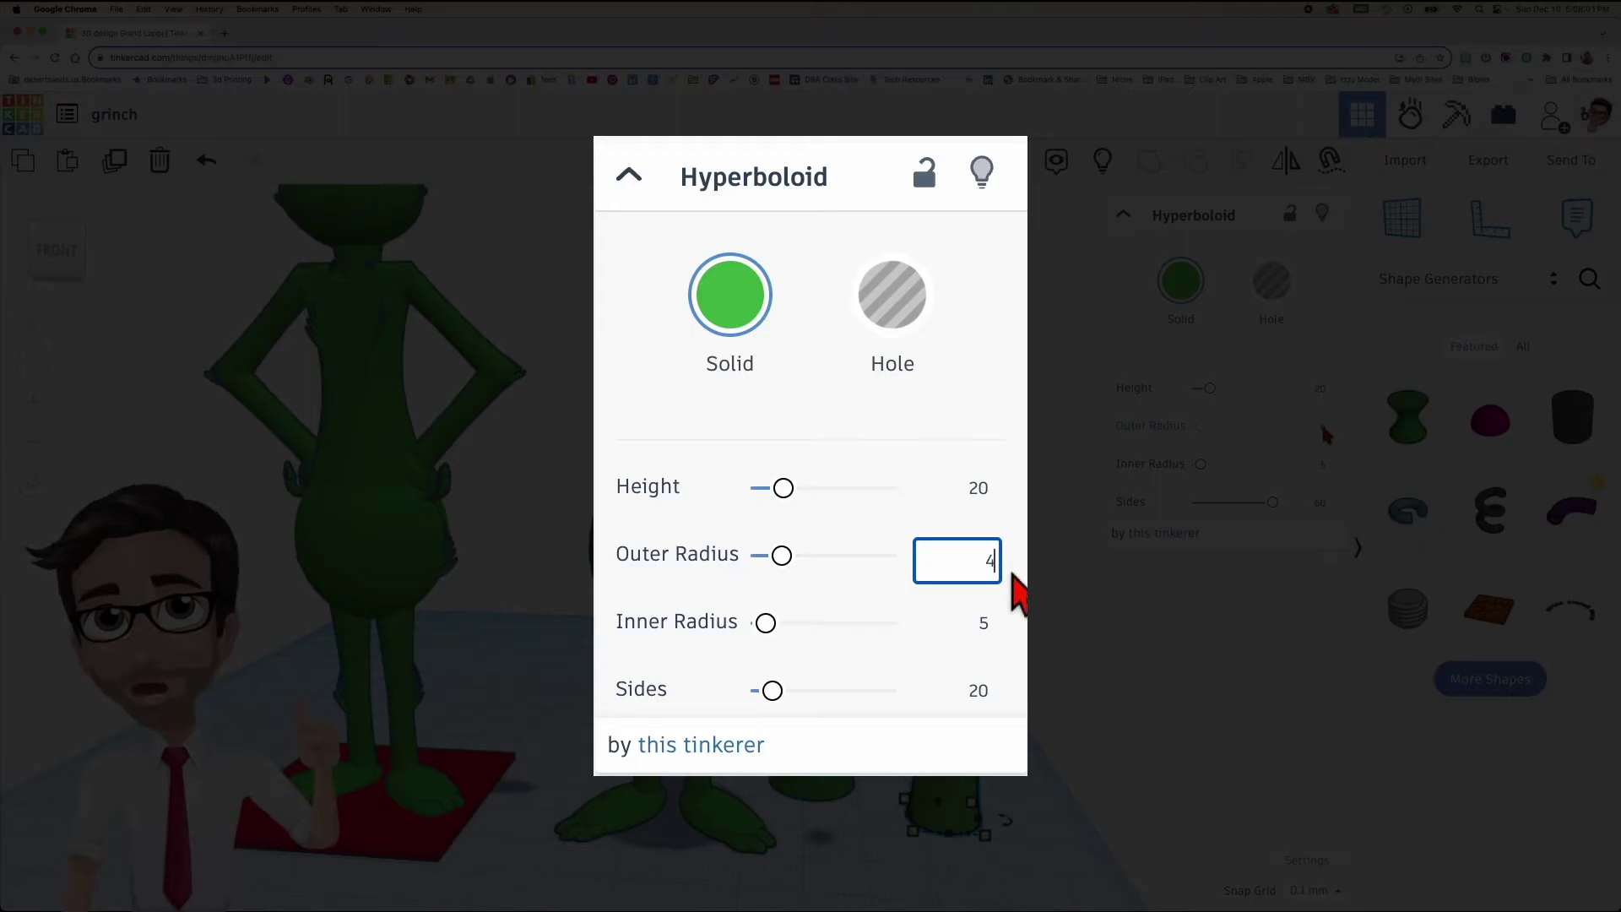
key("Return")
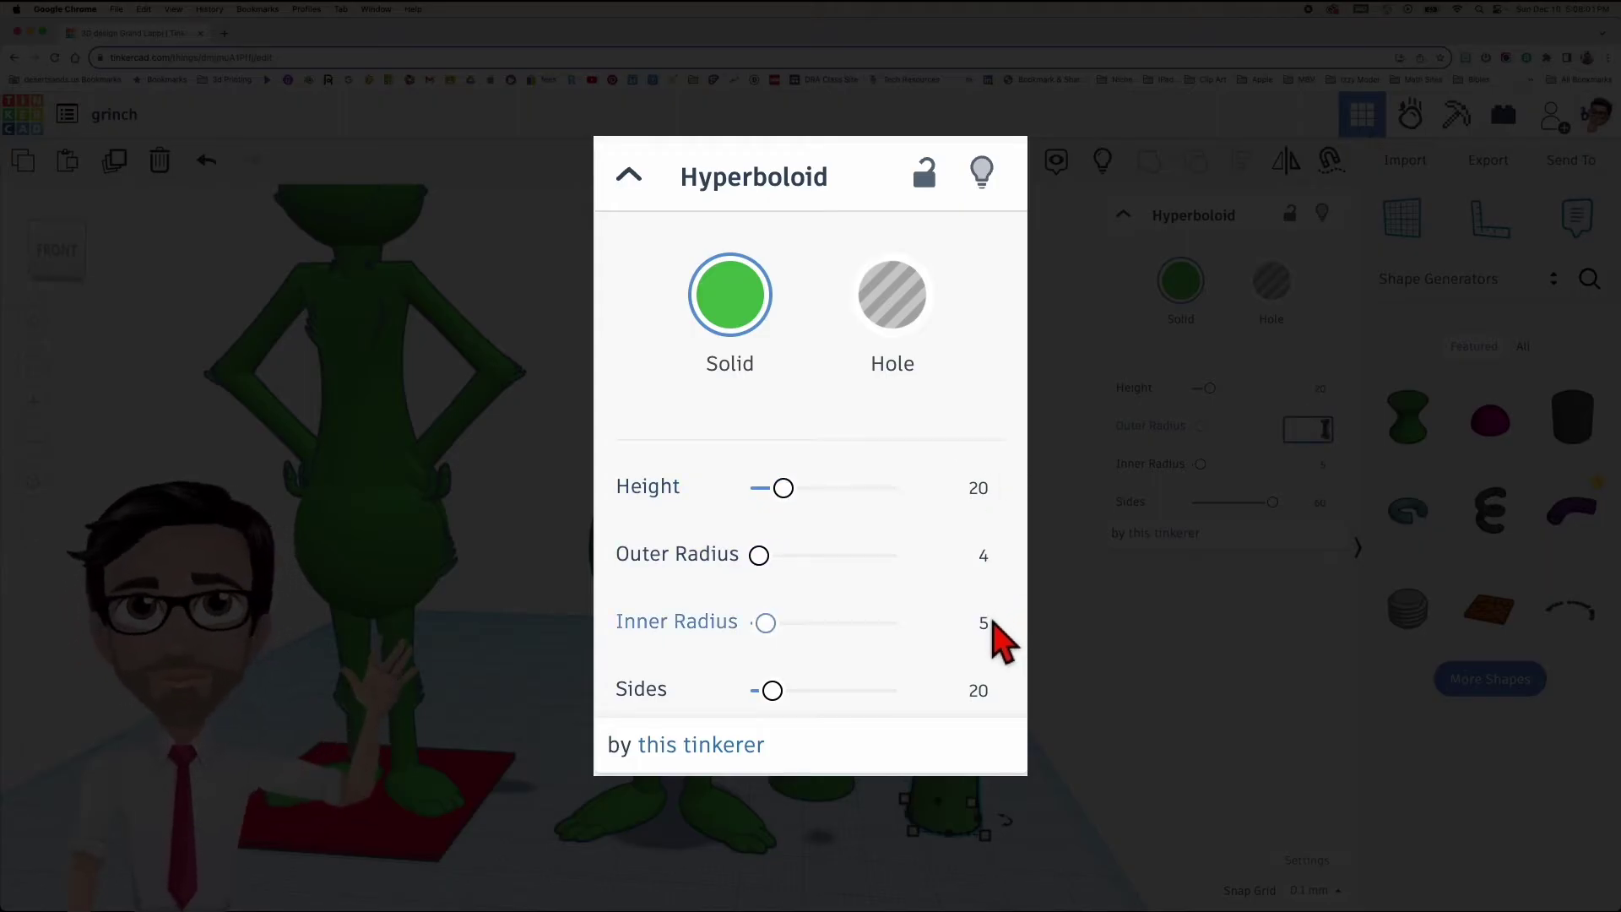
left_click(984, 624)
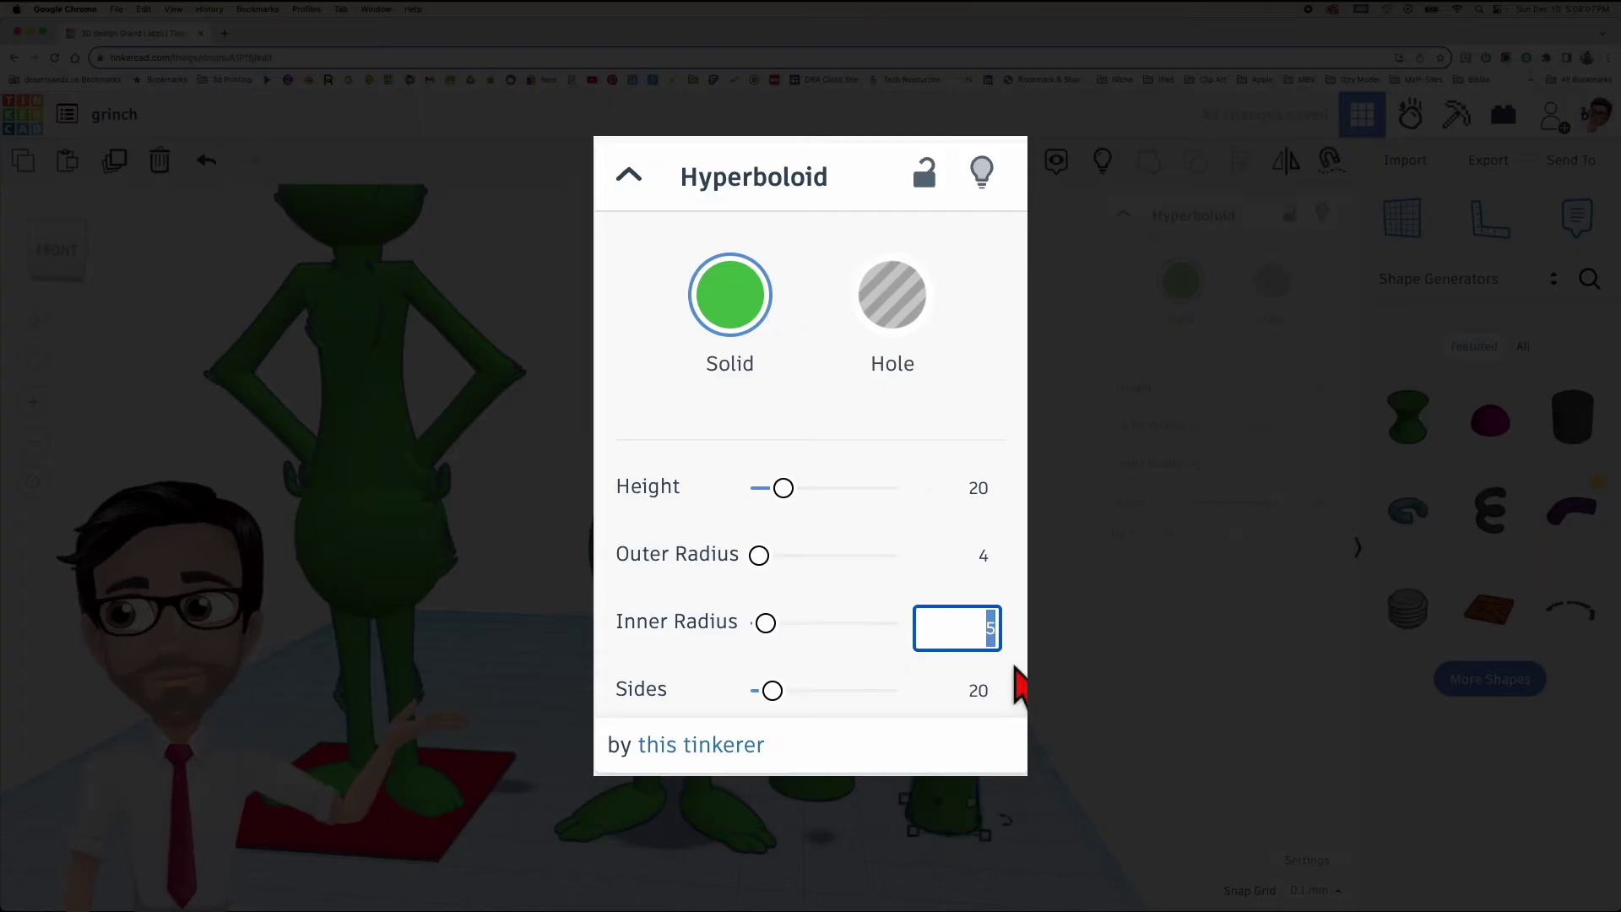
type("2")
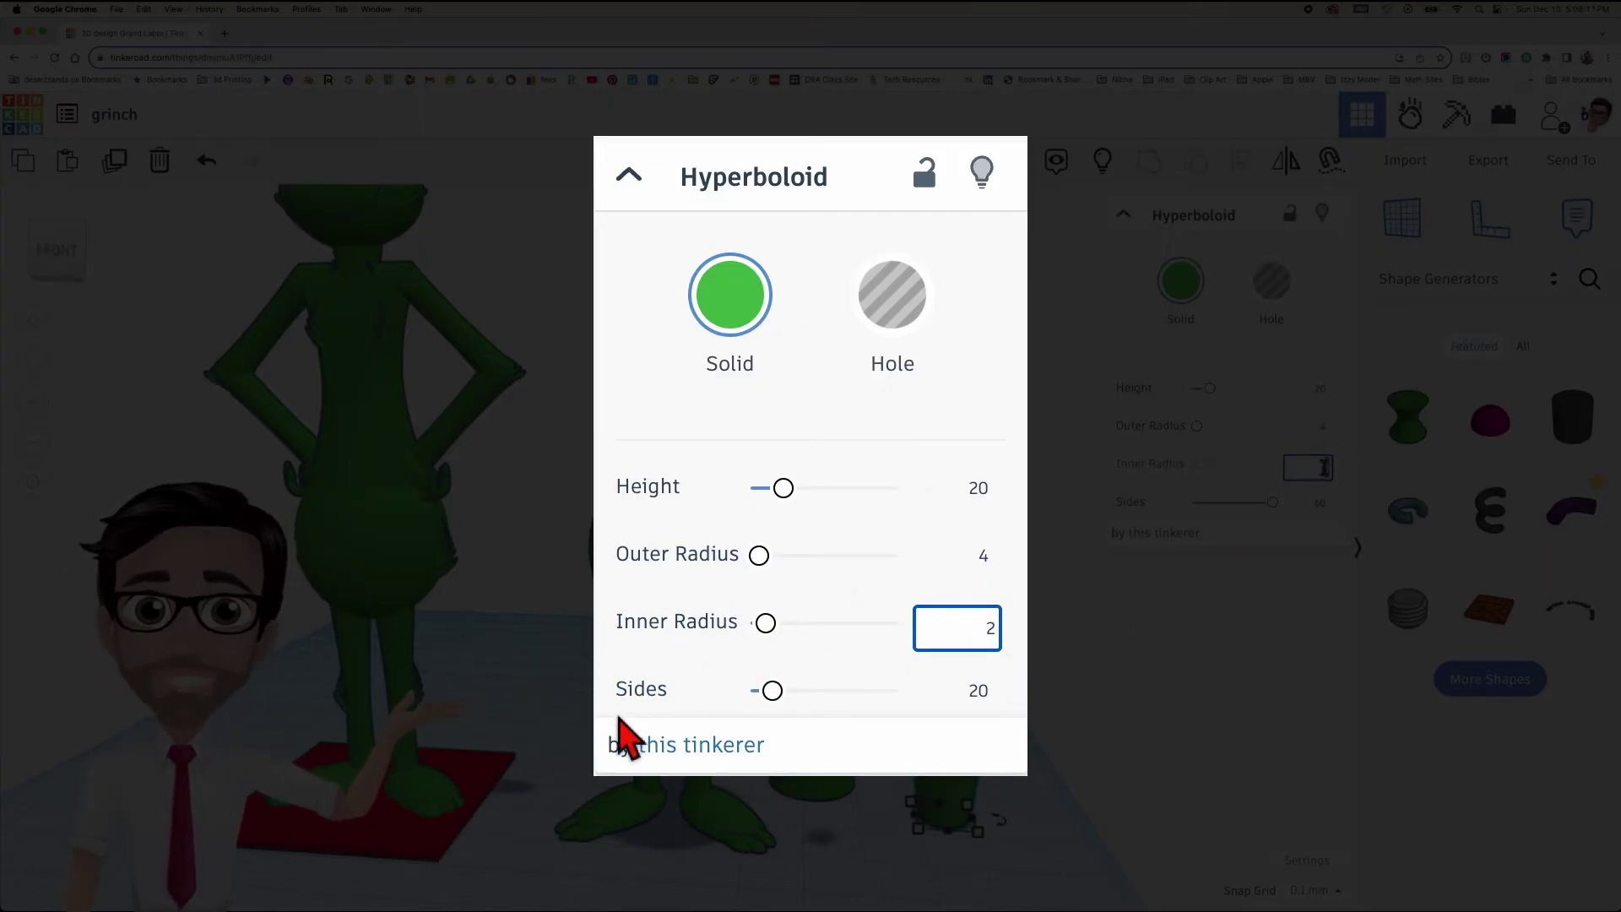
left_click(928, 726)
Set the new hyperboloid's outer radius to 3 and its number of sides to 60
left_click(986, 558)
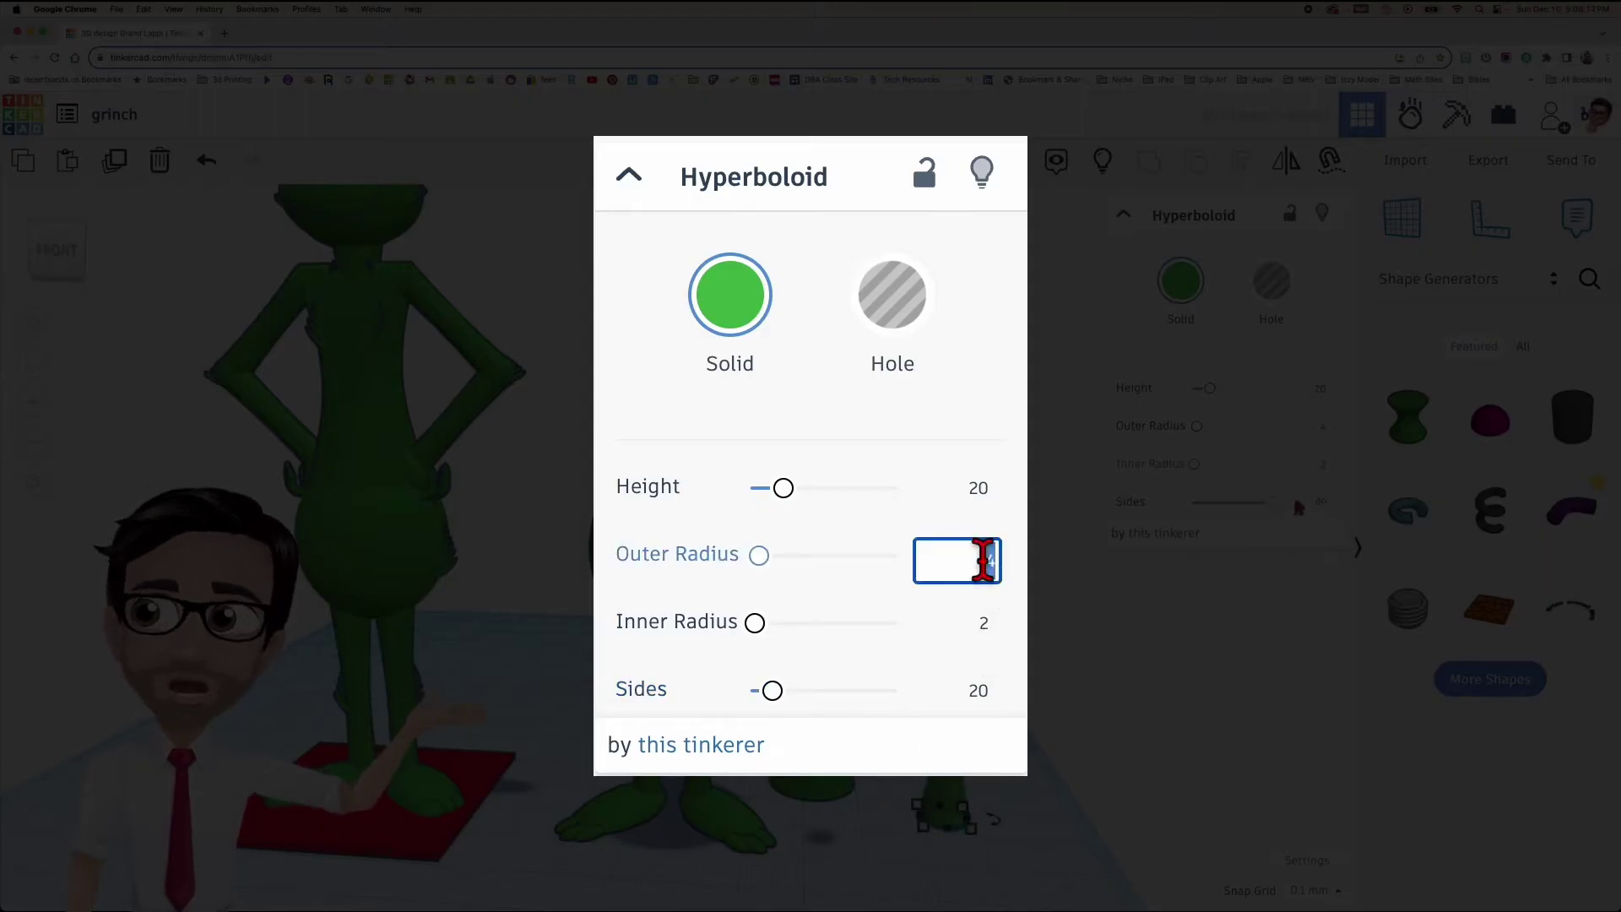
type("3")
left_click(994, 418)
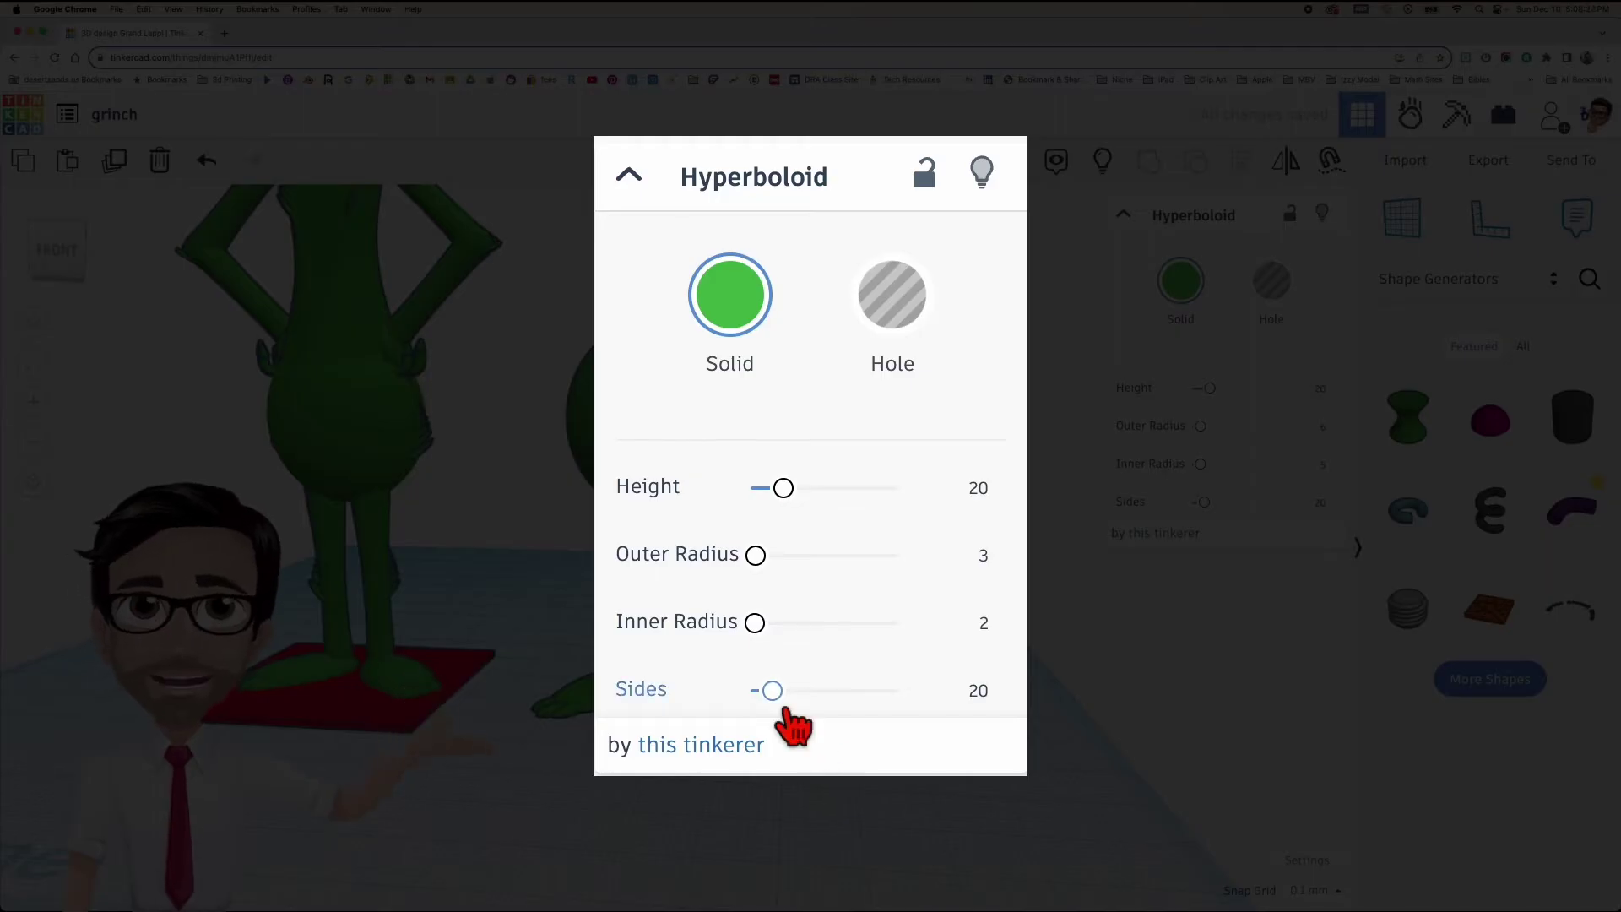
left_click_drag(786, 709, 977, 691)
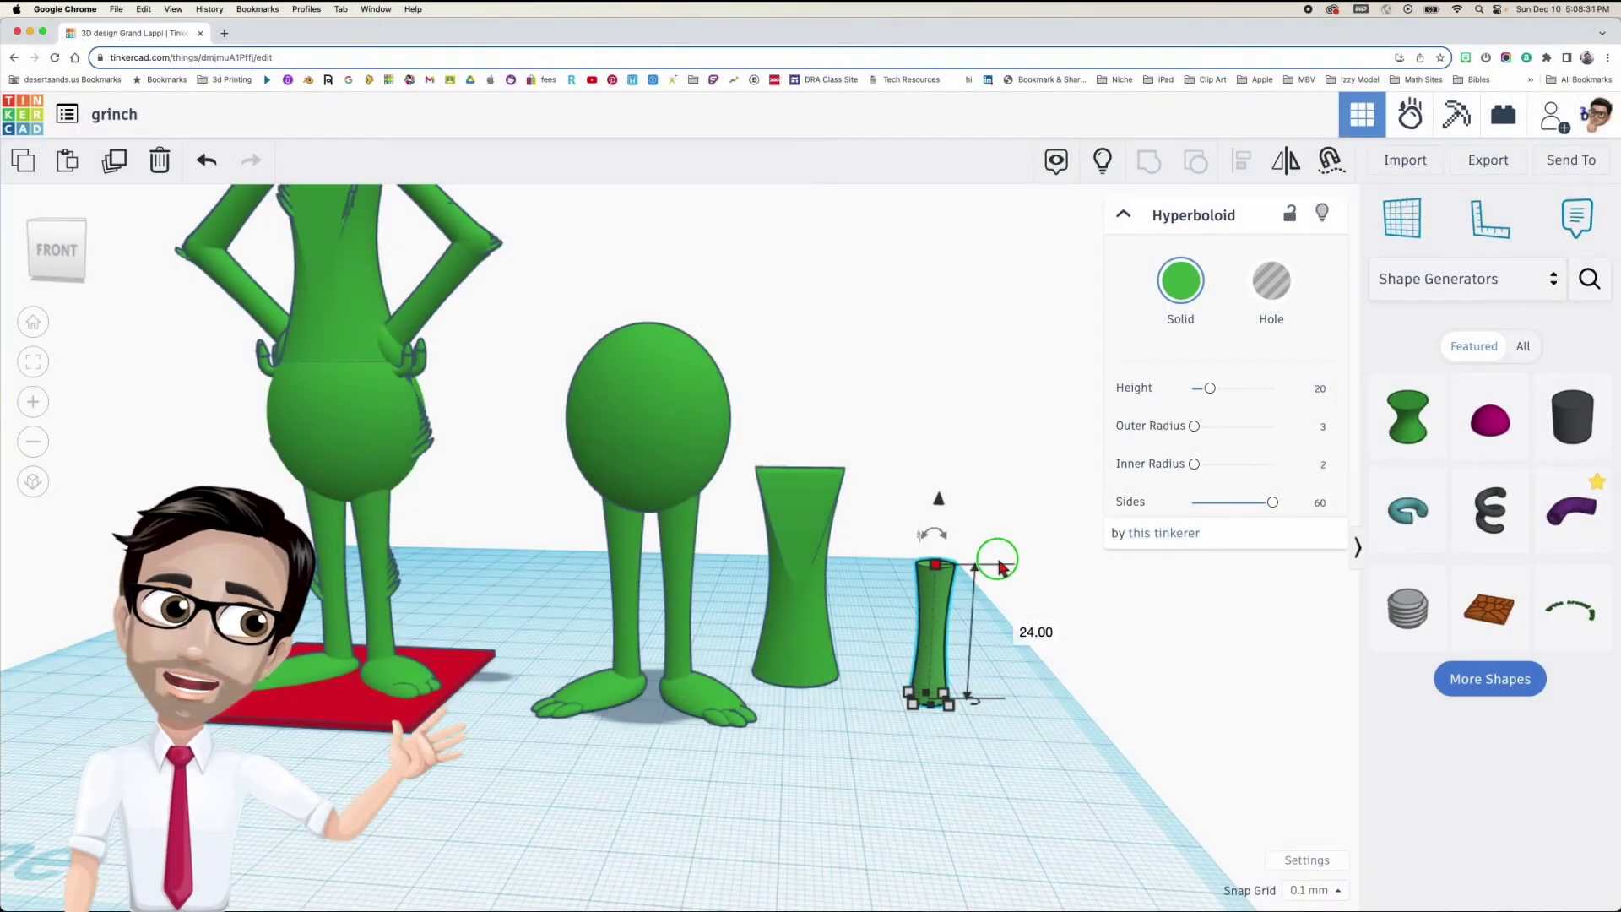
Examine the shoulders and arms of the reference figure, and look closely at the slim hyperboloid beside the torso
middle_click_drag(998, 562, 970, 510)
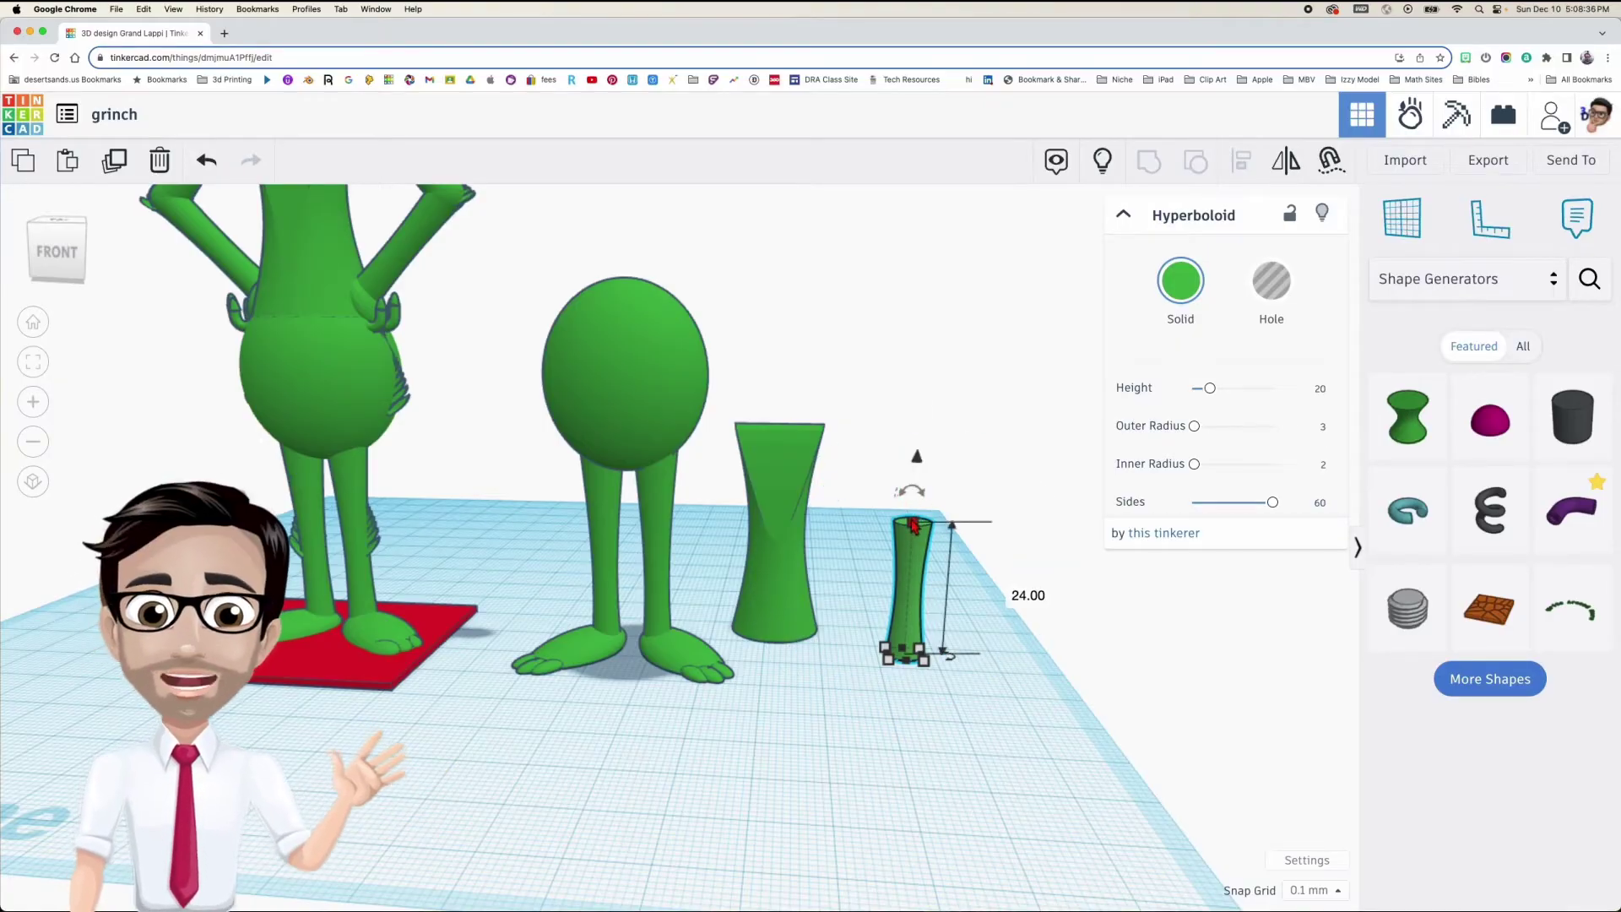
middle_click_drag(916, 527, 924, 555)
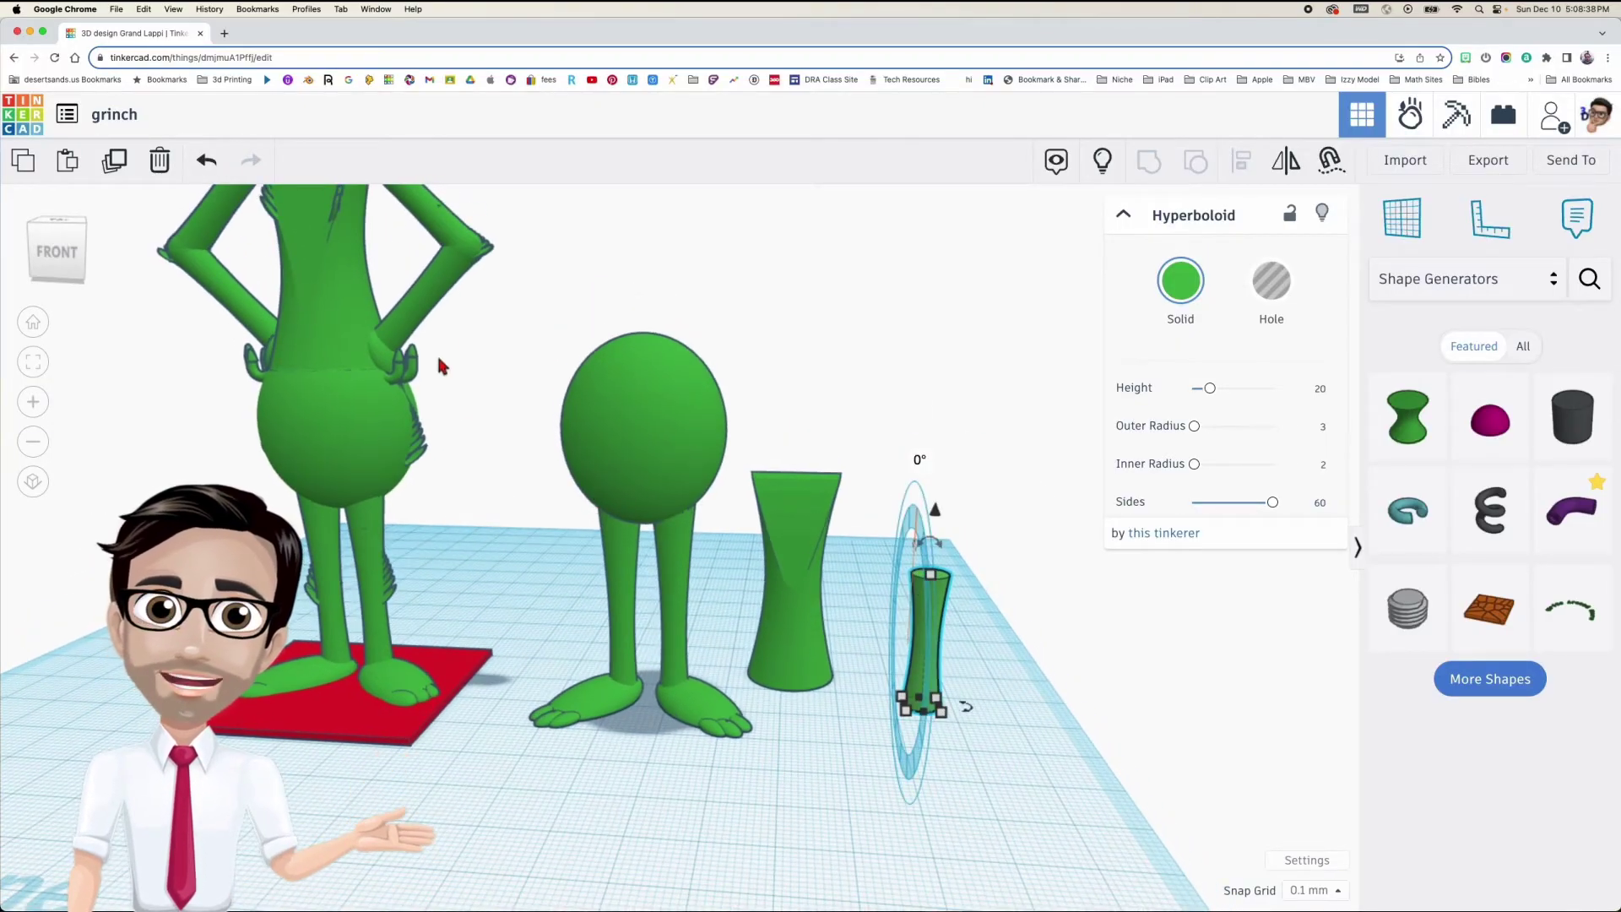
scroll(473, 382, "up", 5)
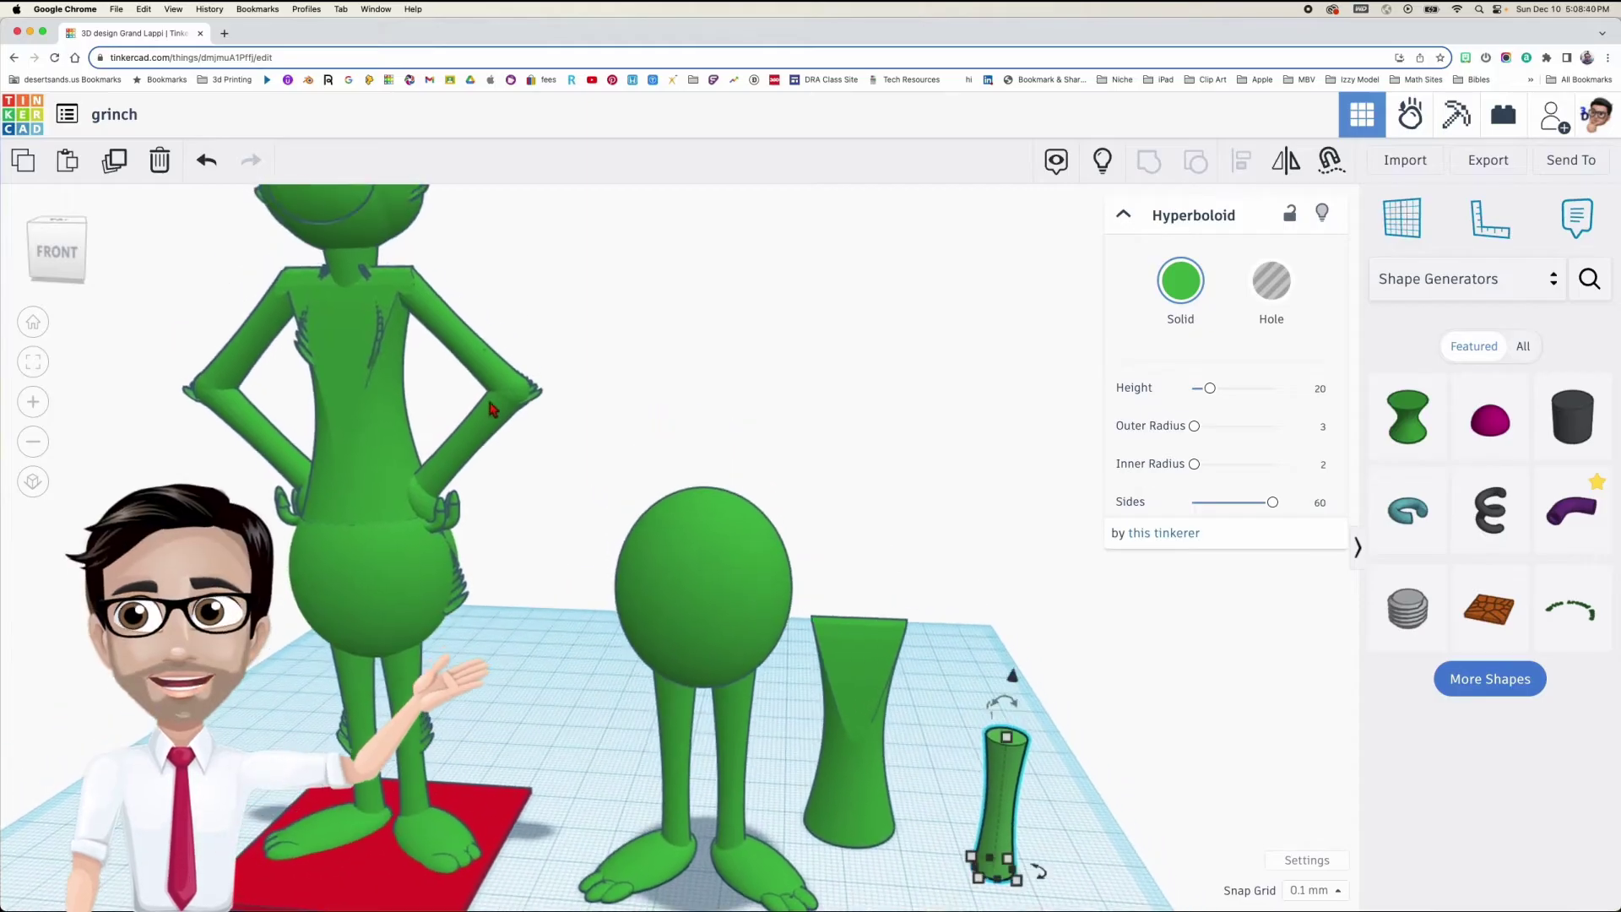
scroll(511, 404, "up", 3)
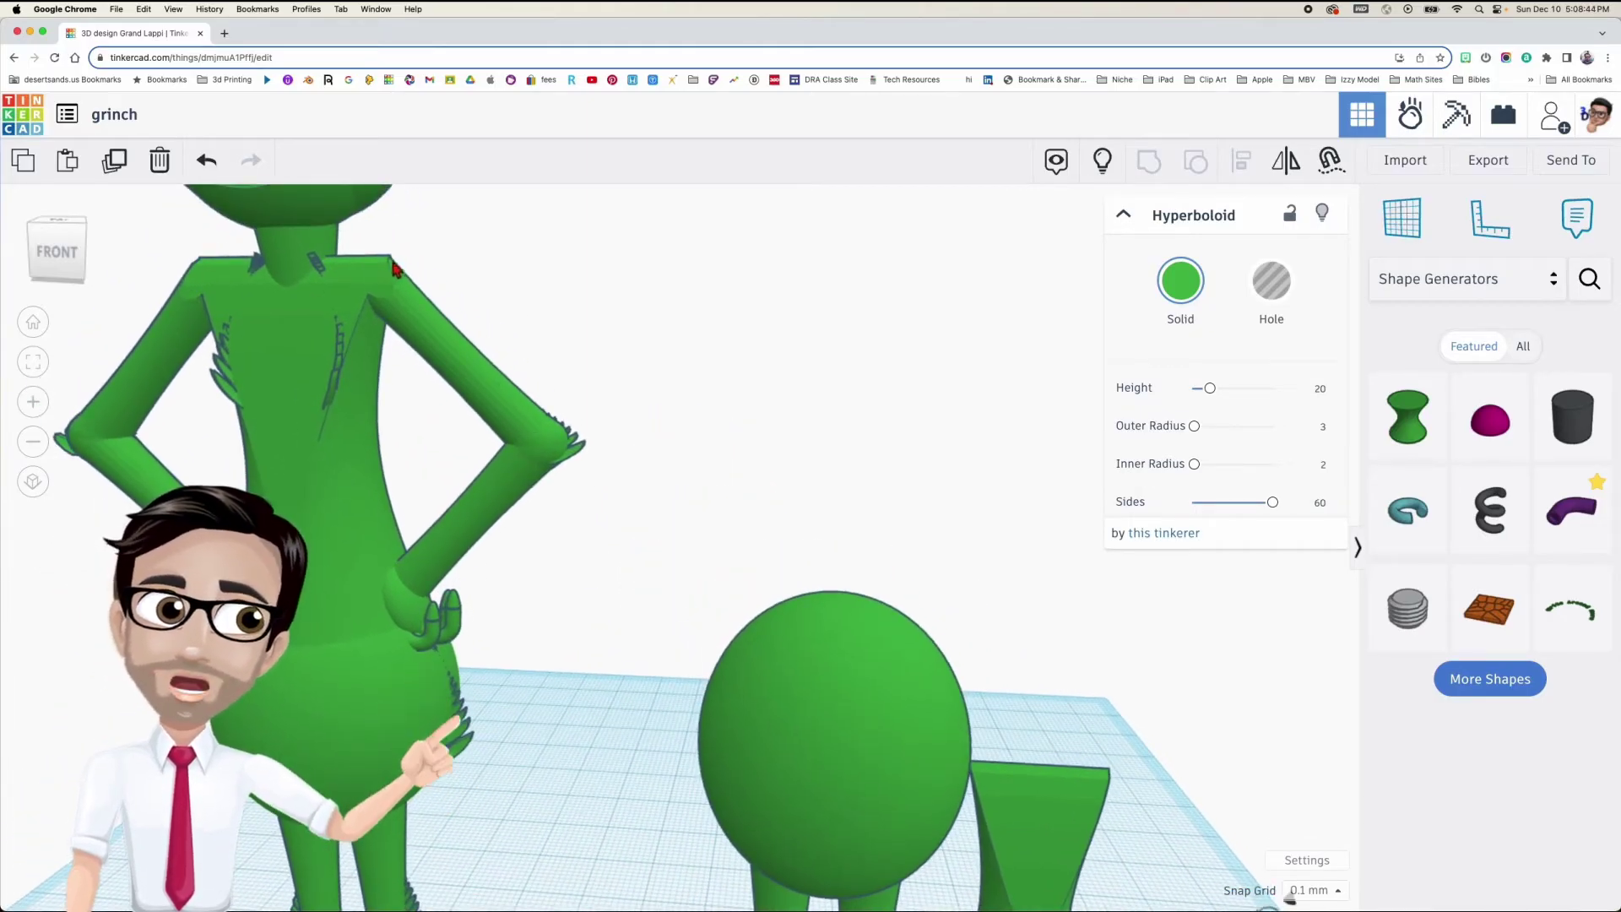
scroll(579, 612, "down", 4)
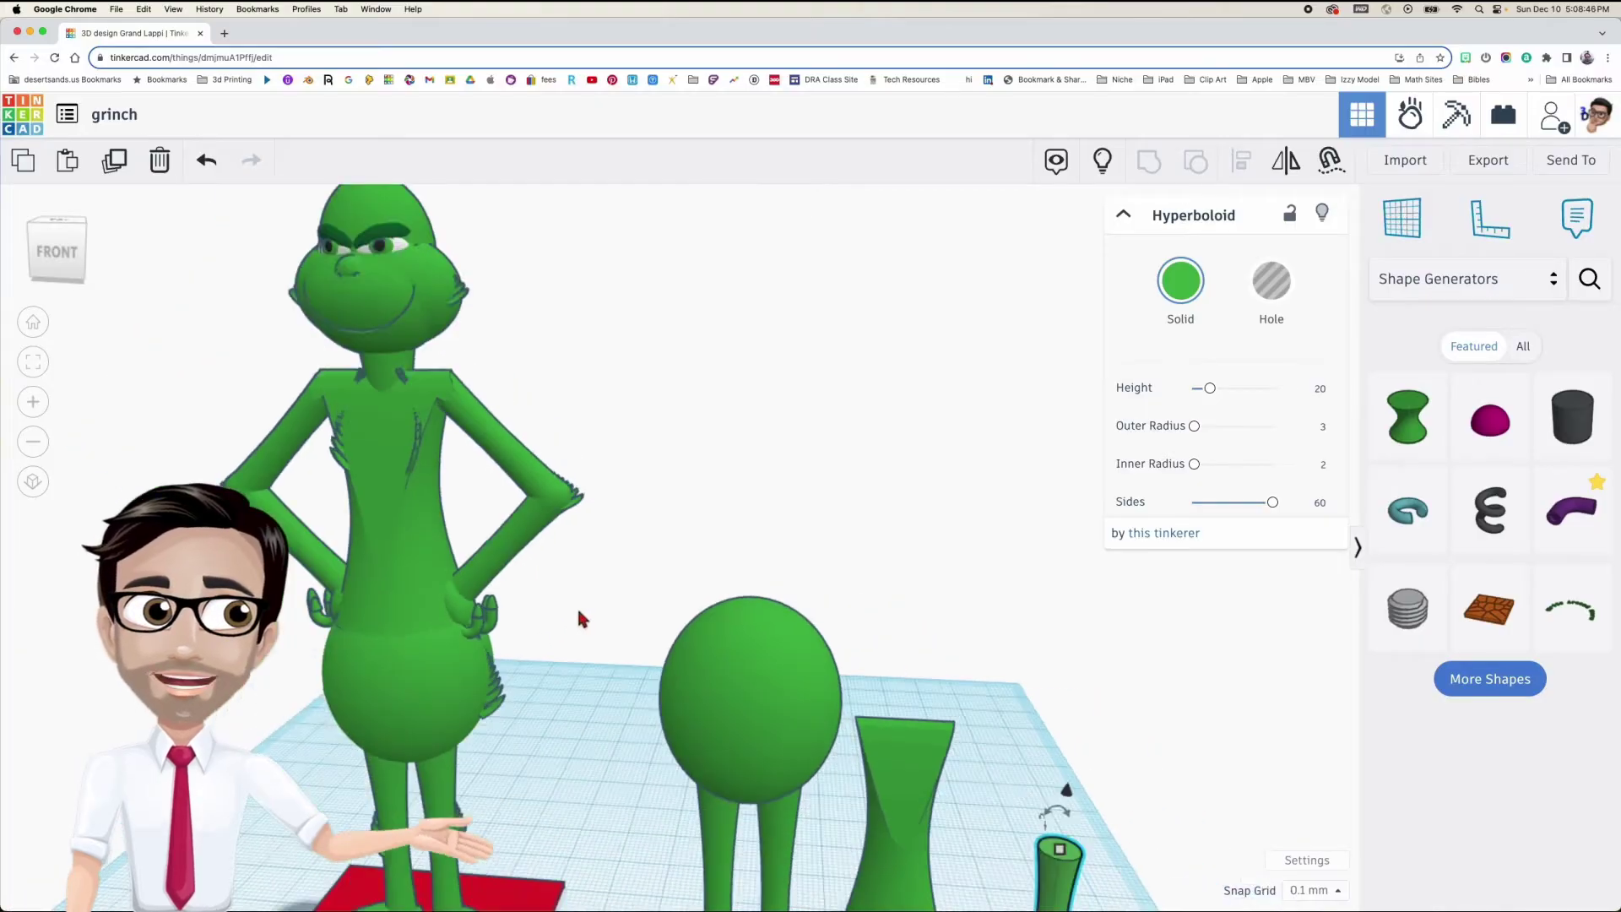
scroll(579, 613, "down", 2)
scroll(743, 673, "up", 5)
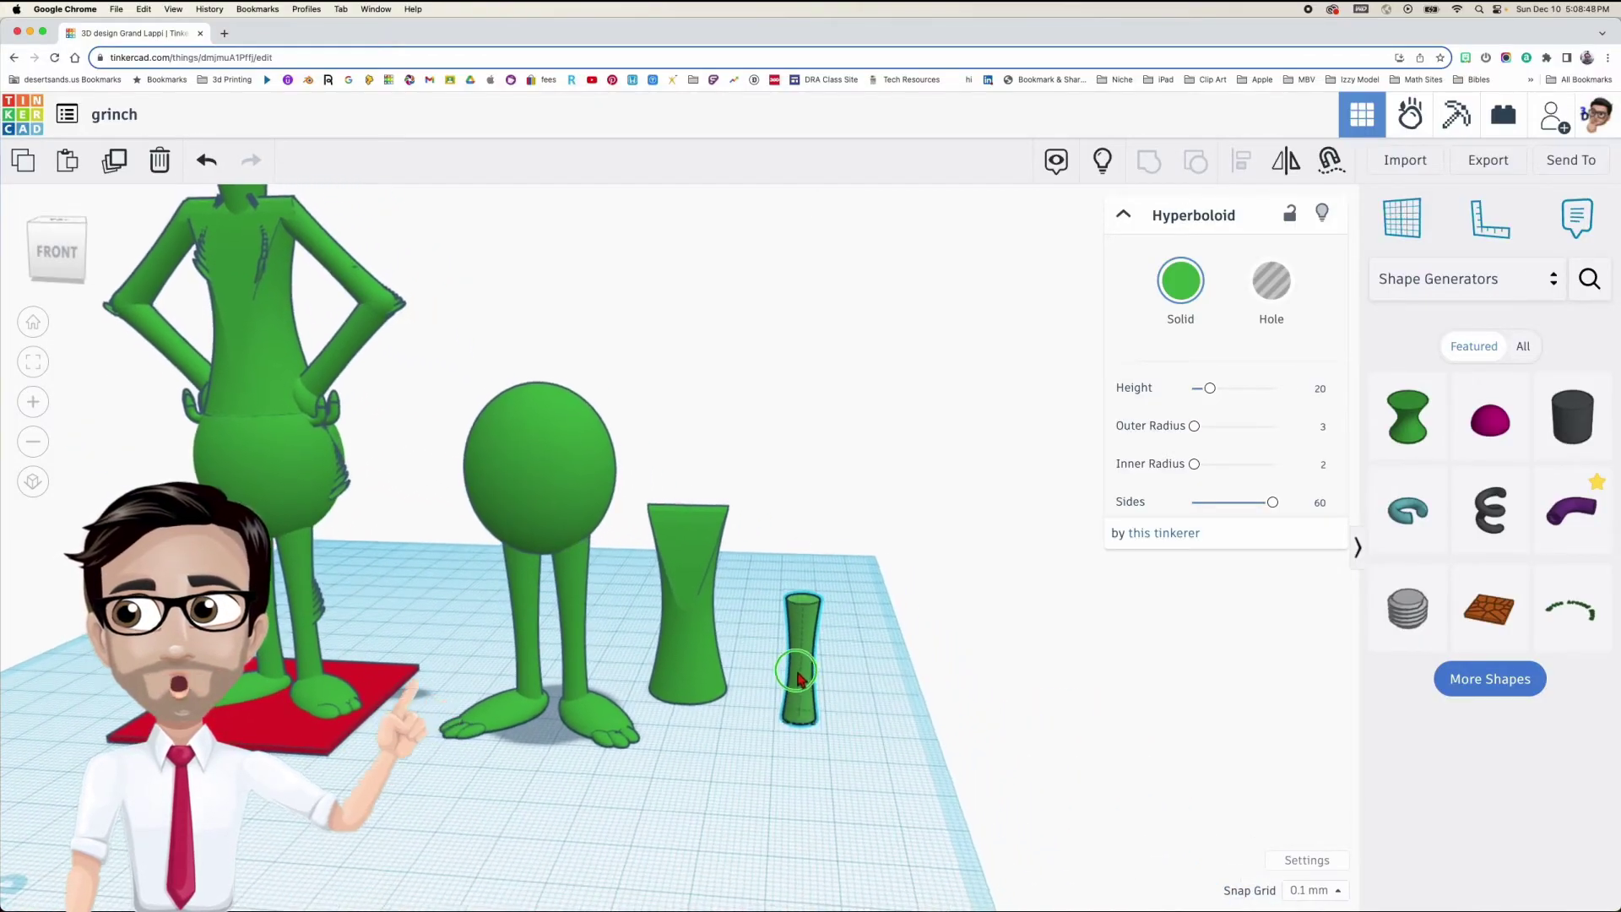
left_click(800, 639)
scroll(801, 639, "up", 3)
scroll(802, 639, "up", 3)
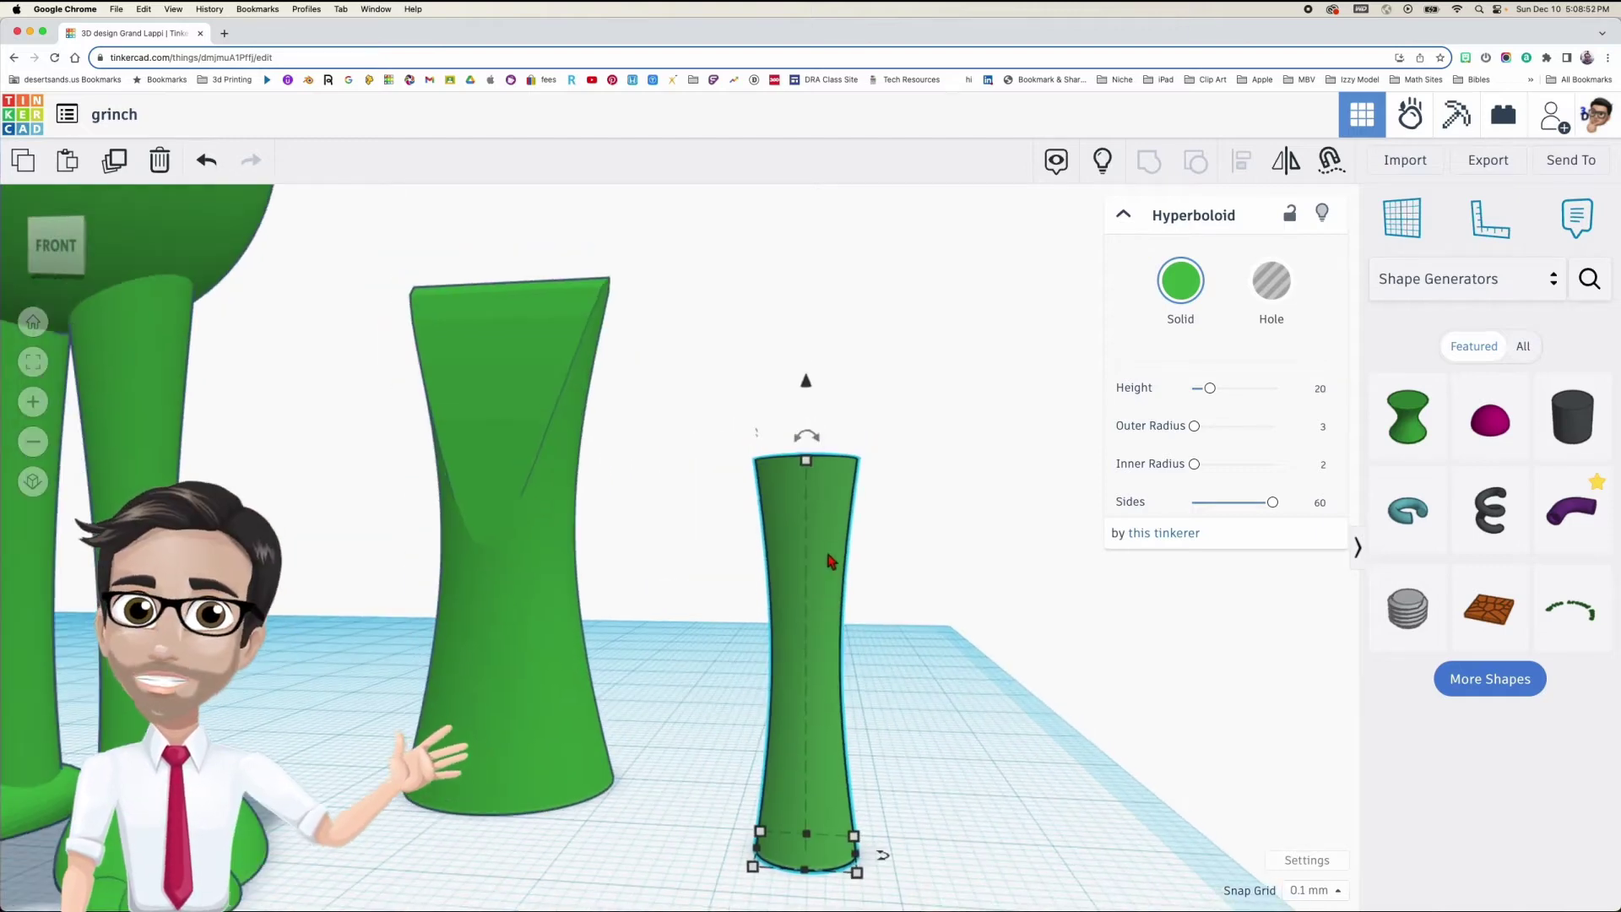
mouse_move(787, 462)
right_mouse_down()
mouse_move(706, 536)
mouse_move(698, 568)
mouse_move(802, 478)
right_mouse_up()
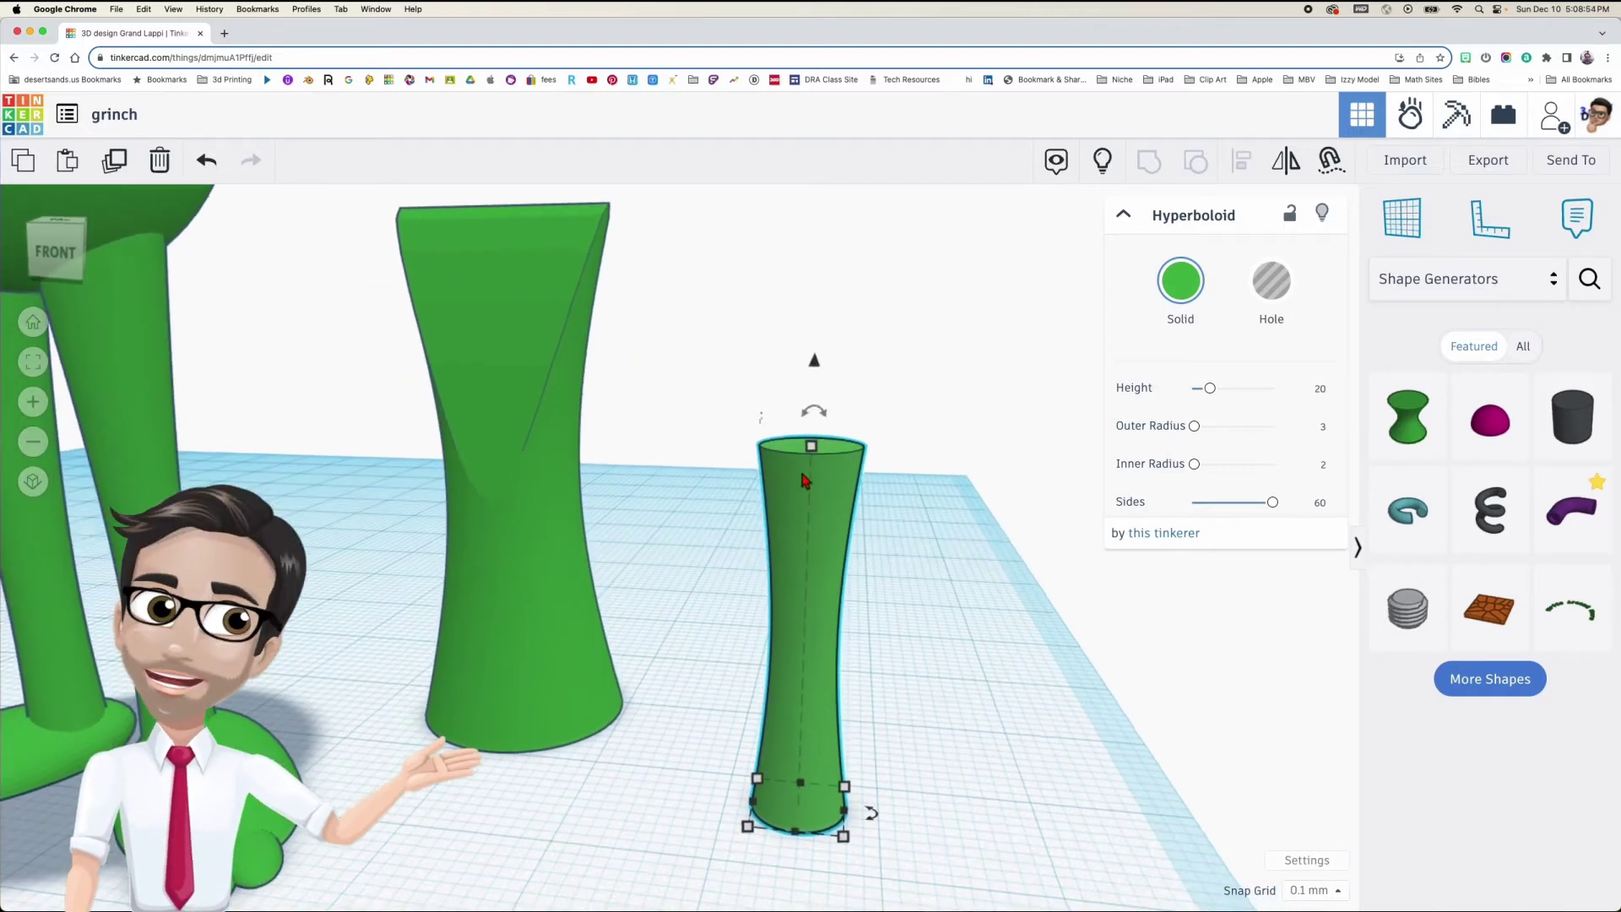
Place a sphere from the basic shapes beside the slim hyperboloid and colour it the same green
left_click(965, 630)
left_click(1508, 289)
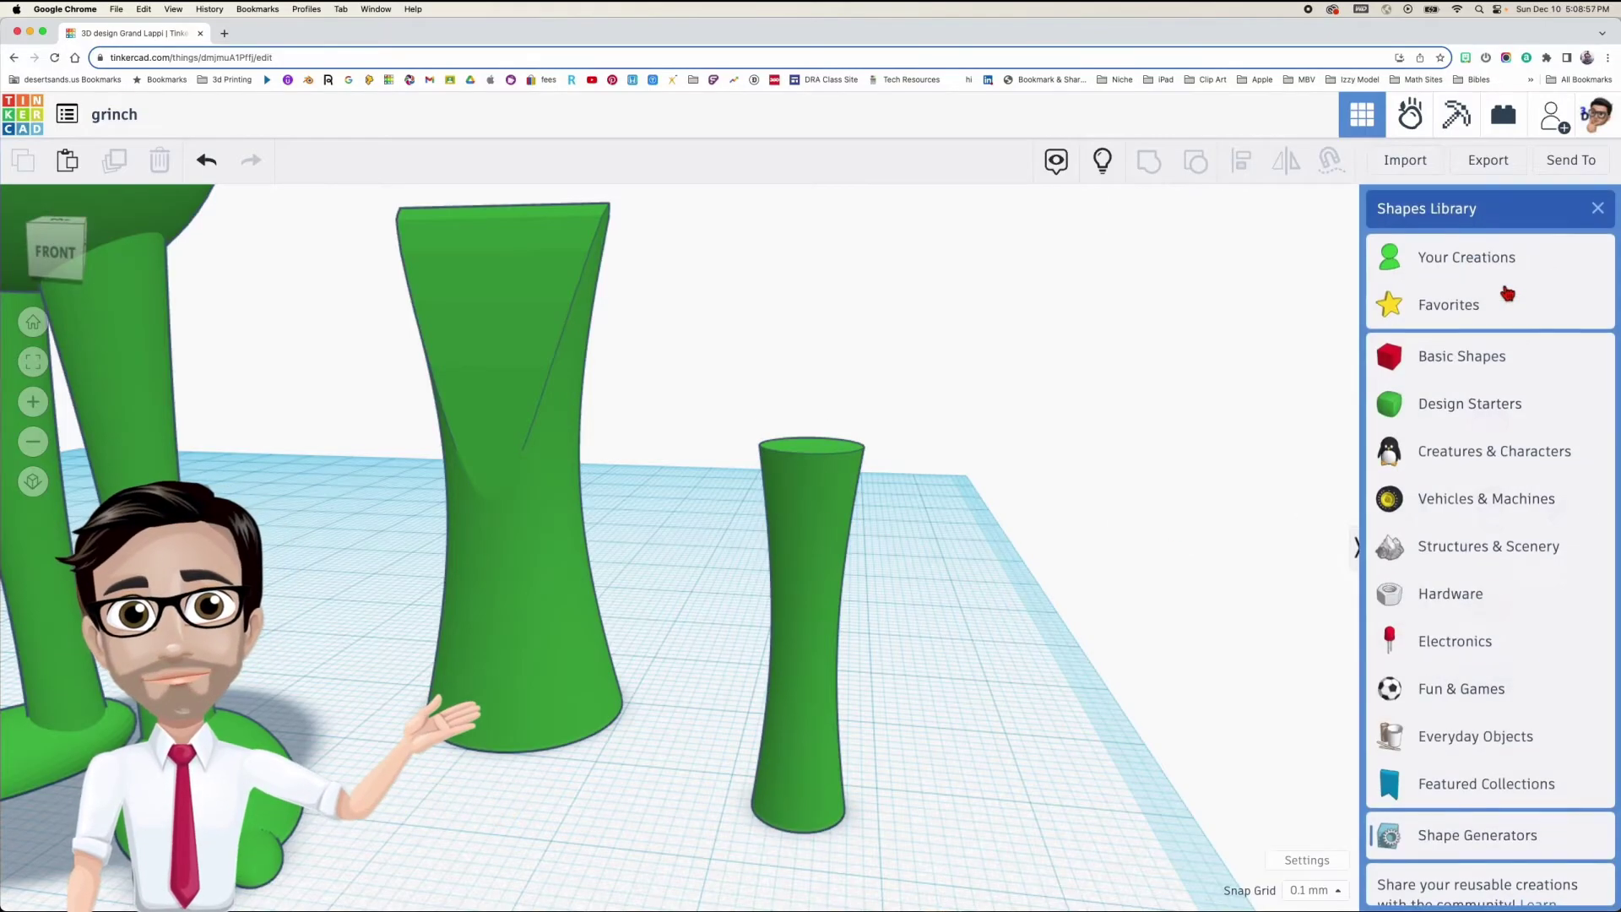
left_click(1478, 375)
left_click_drag(1491, 448, 962, 735)
middle_click_drag(963, 735, 878, 672)
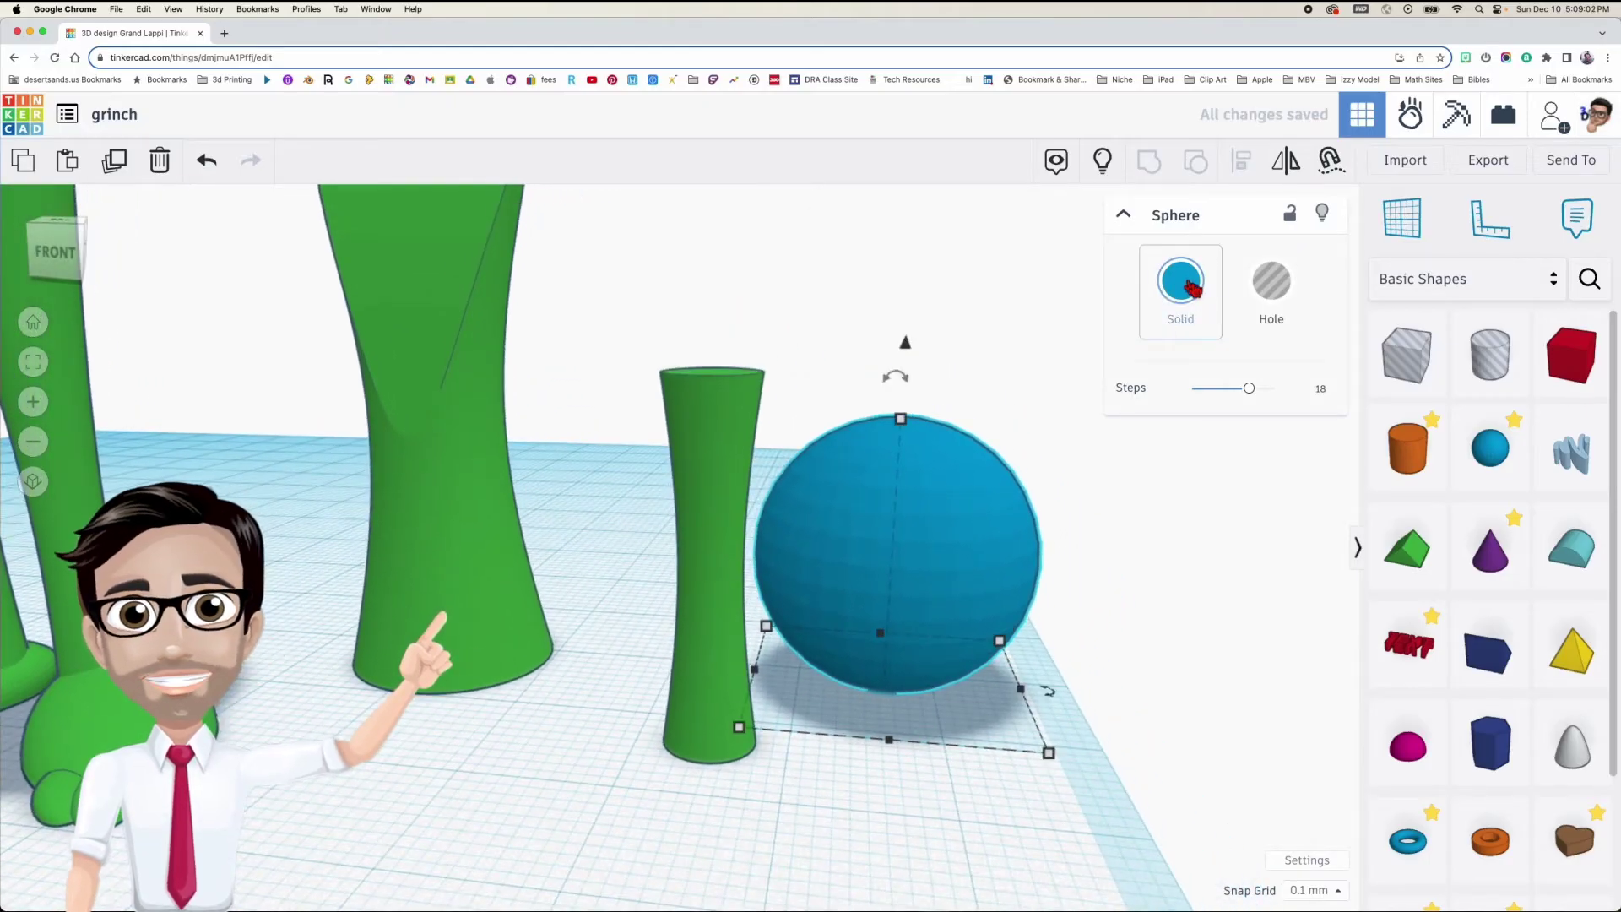
left_click(1193, 289)
left_click(1085, 480)
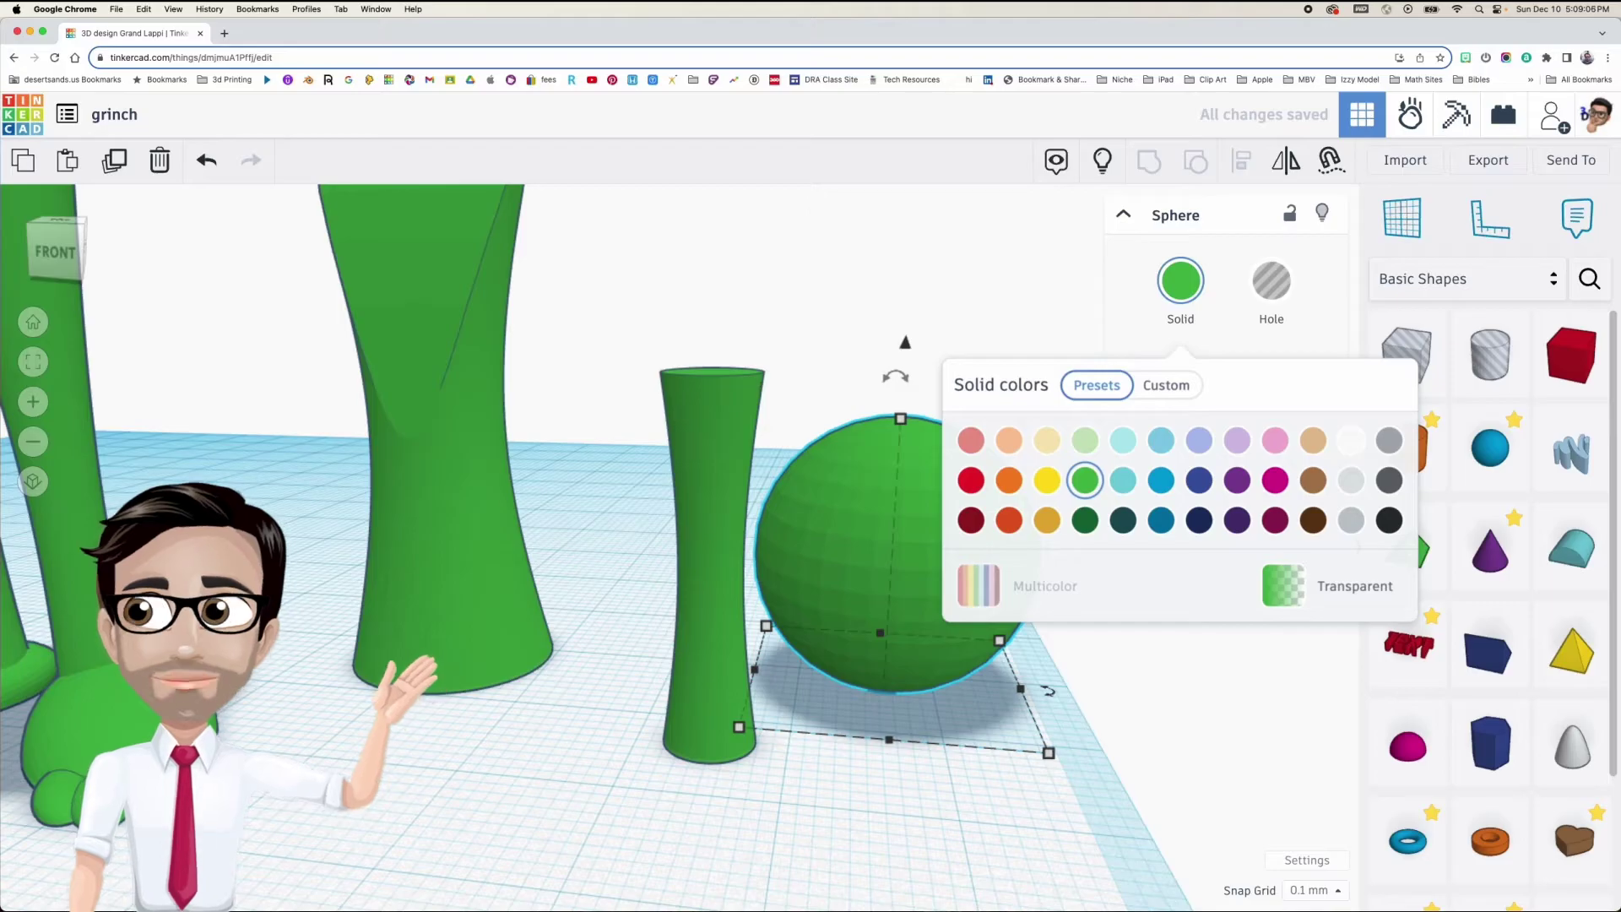
left_click(809, 686)
Close the colour choices for the new green sphere and set its height to 6 mm
left_click(923, 553)
mouse_move(904, 419)
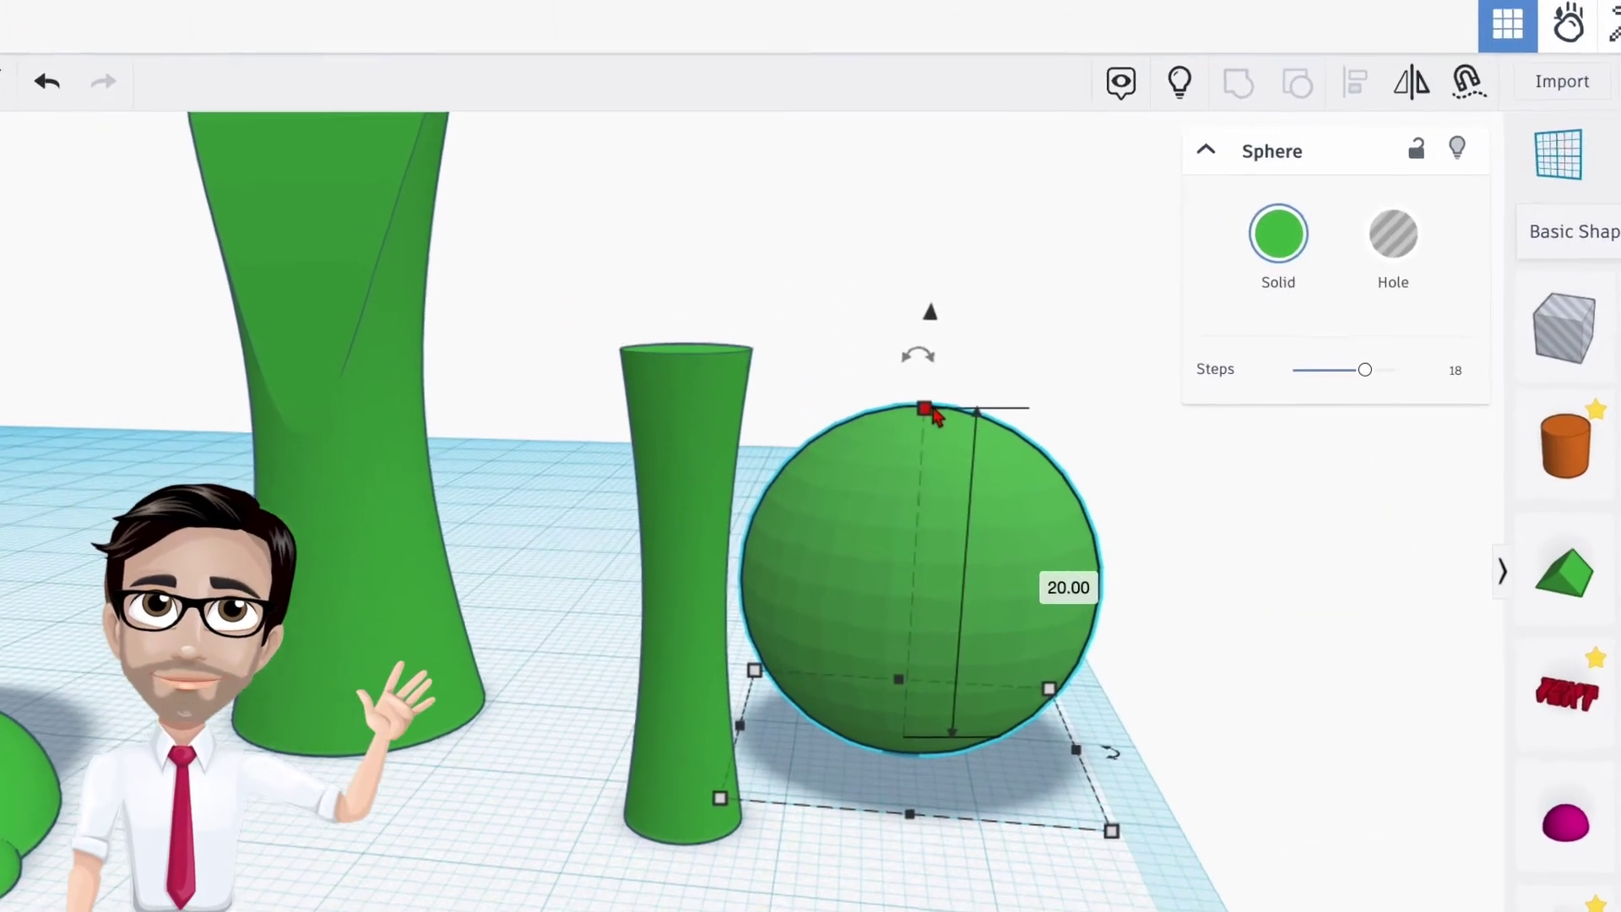
left_click(1056, 586)
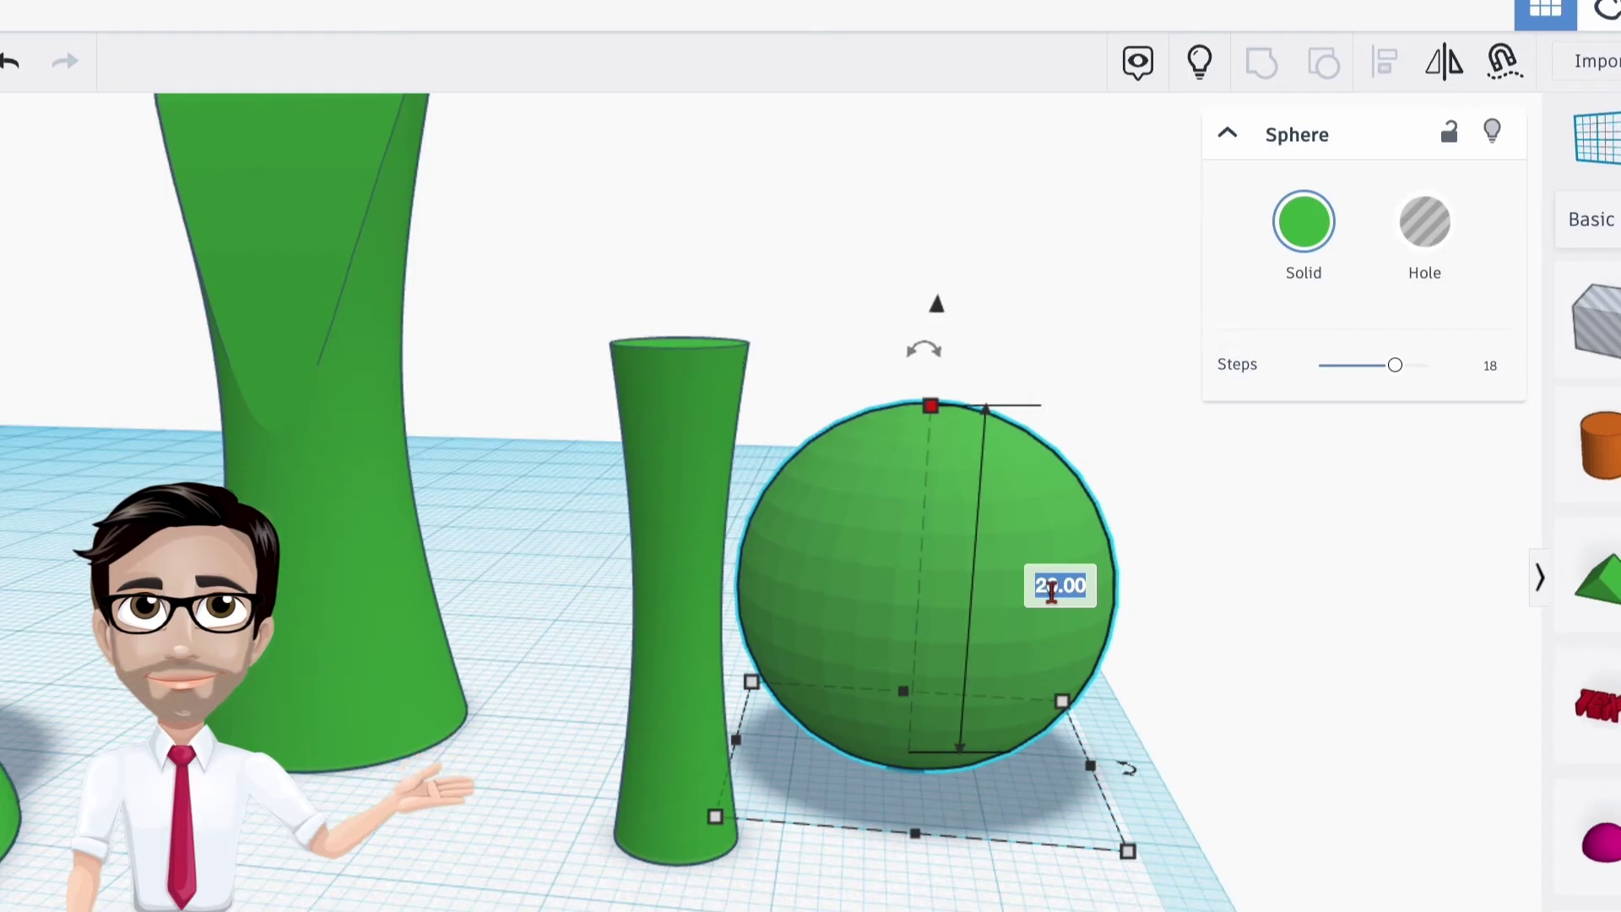
type("6")
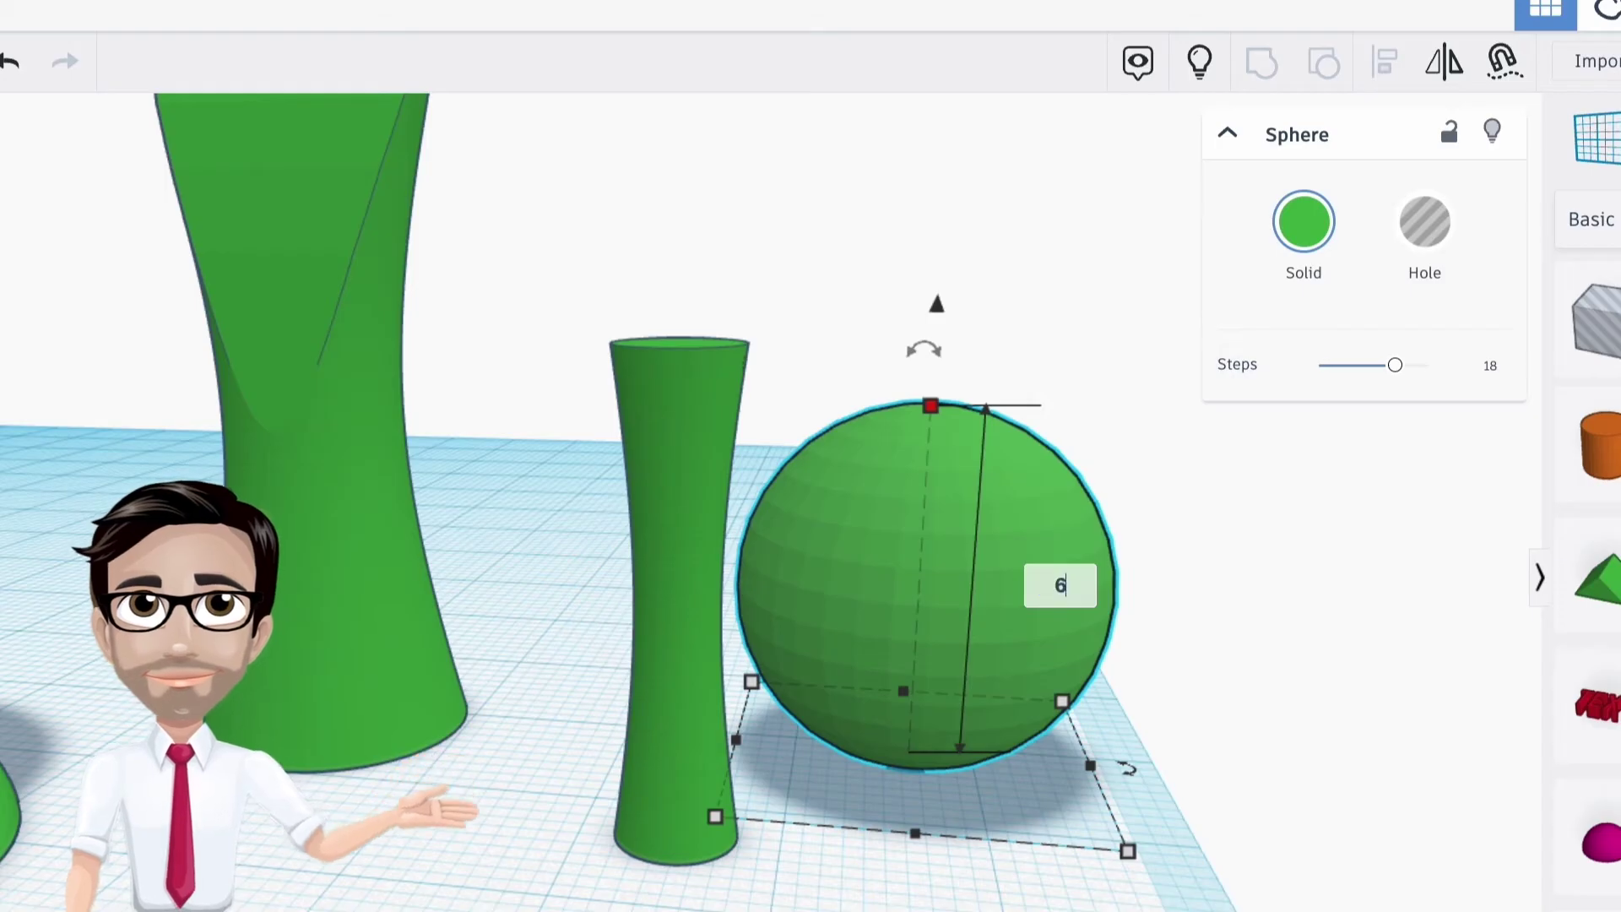
key("Return")
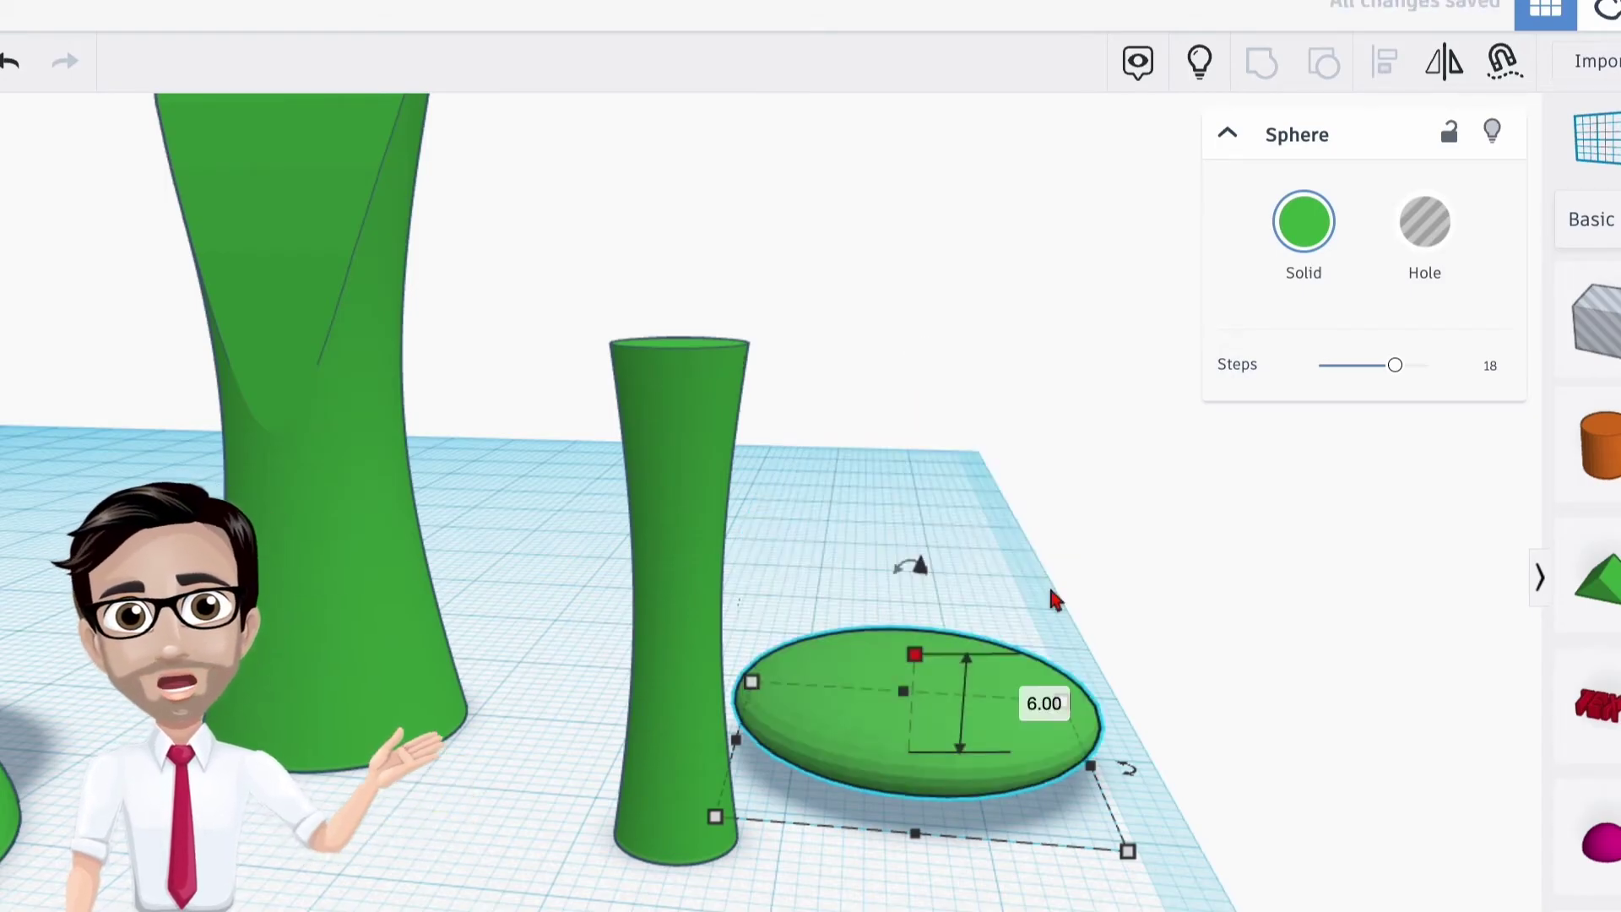
Set both the width and the length of the flattened sphere to 5.14 mm
mouse_move(1134, 856)
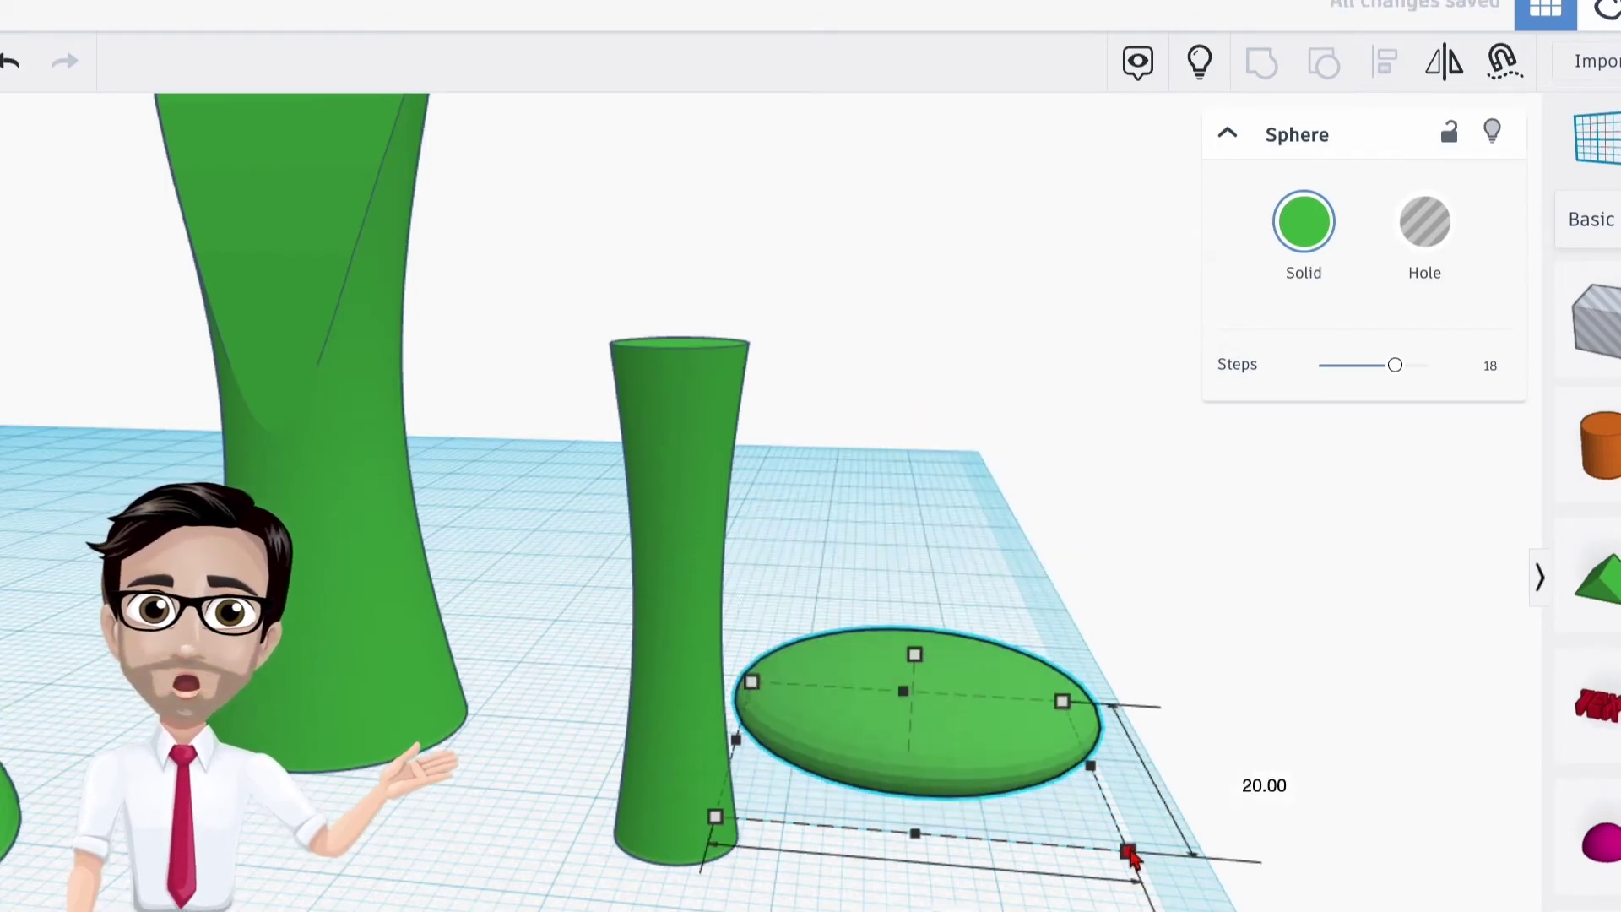
left_click(1242, 777)
type("5.14")
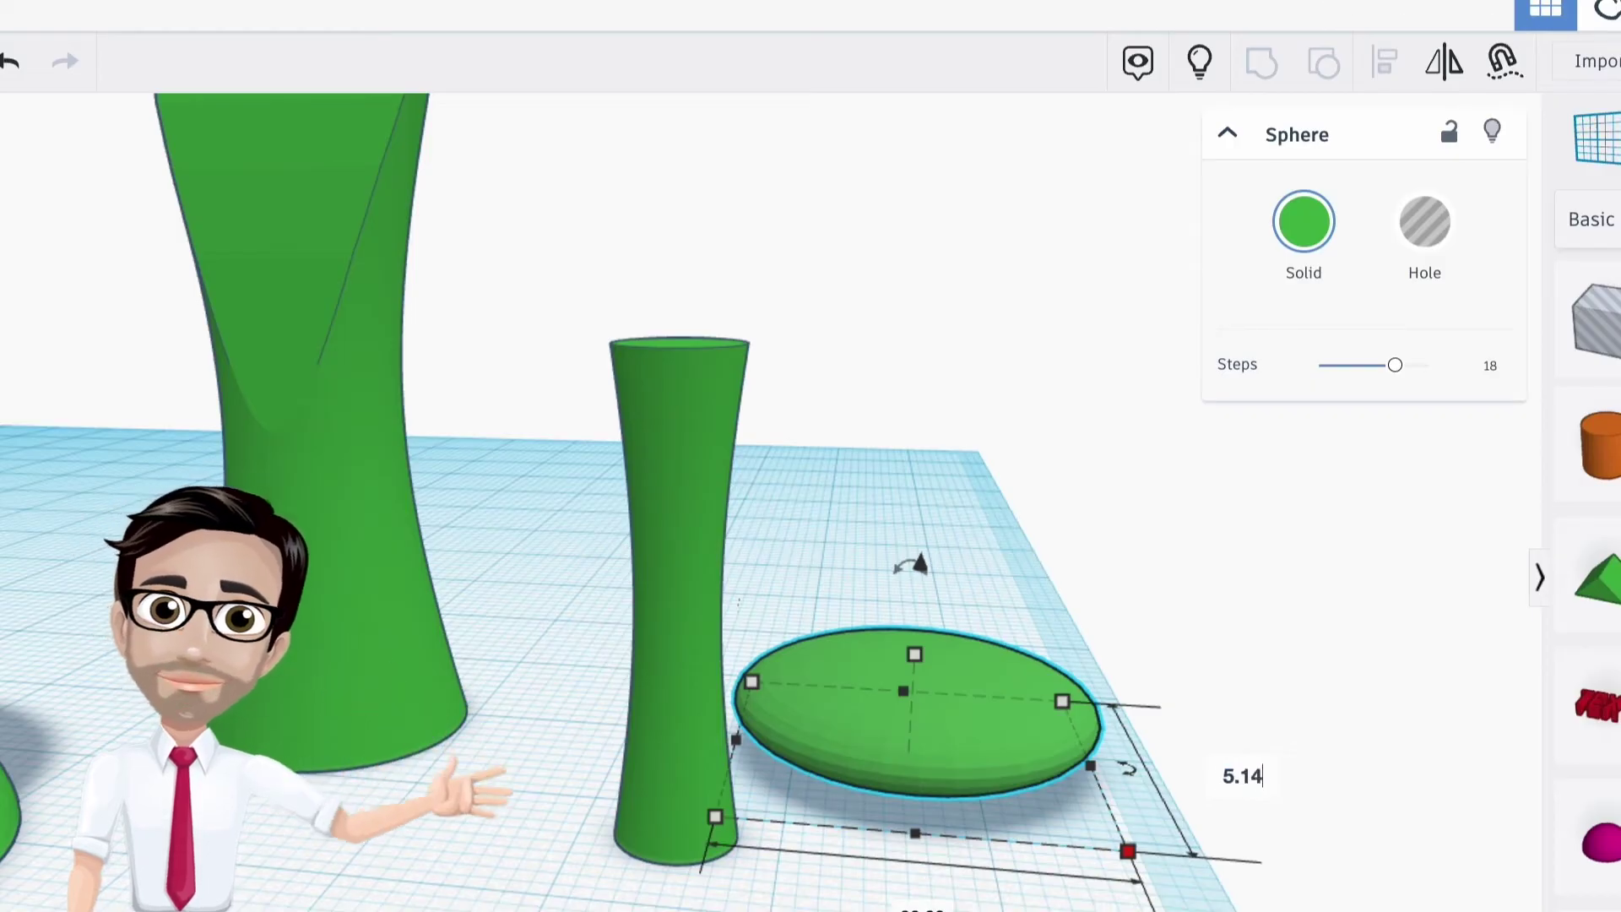
key("Return")
left_click(908, 777)
type("5.14")
key("Return")
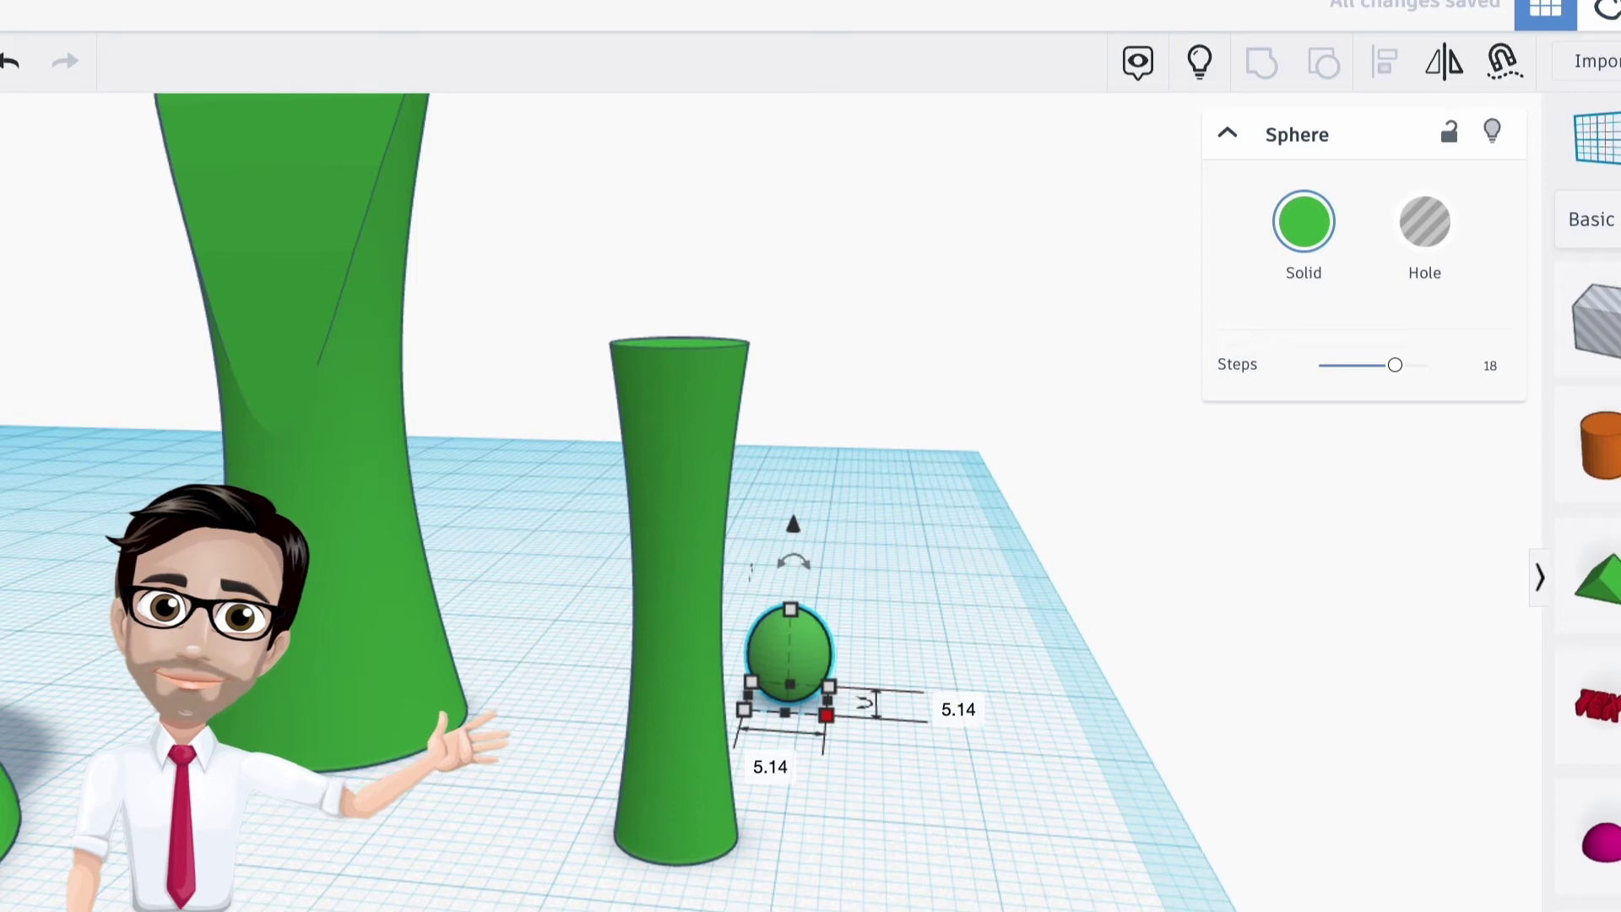
Move the small sphere forward beside the slim hyperboloid's base and raise a duplicate of it above
left_click_drag(815, 656, 815, 752)
left_click_drag(807, 633, 800, 365)
right_click_drag(853, 659, 589, 540)
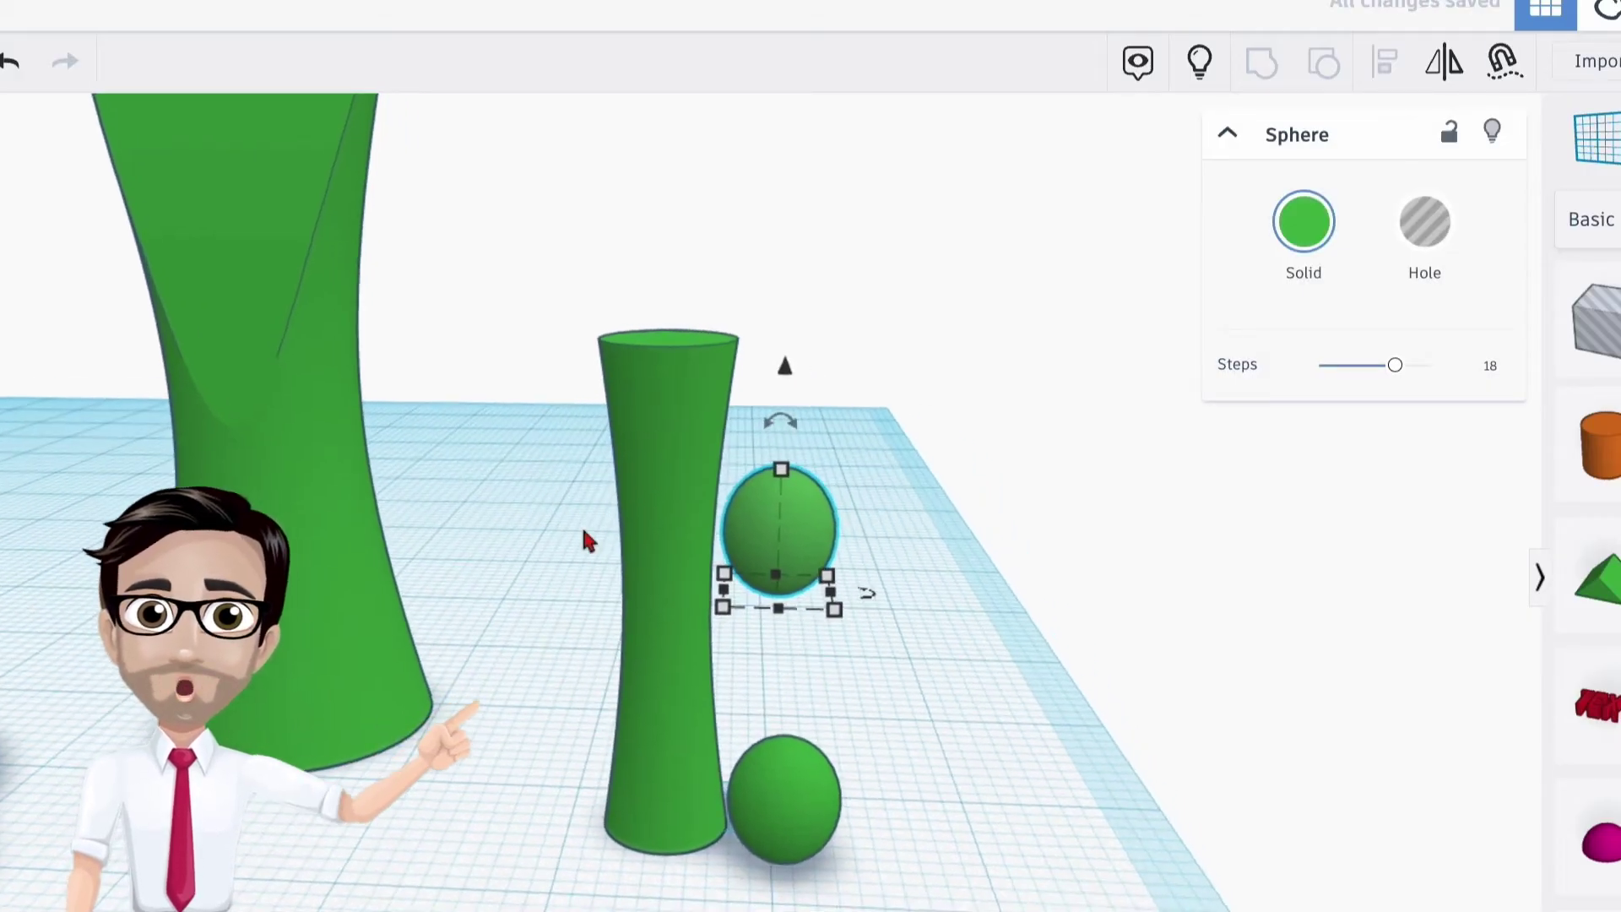
Align the raised sphere with the slim hyperboloid, centred in both horizontal directions
left_click_drag(588, 540, 879, 561)
left_click_drag(579, 515, 870, 534)
key("l")
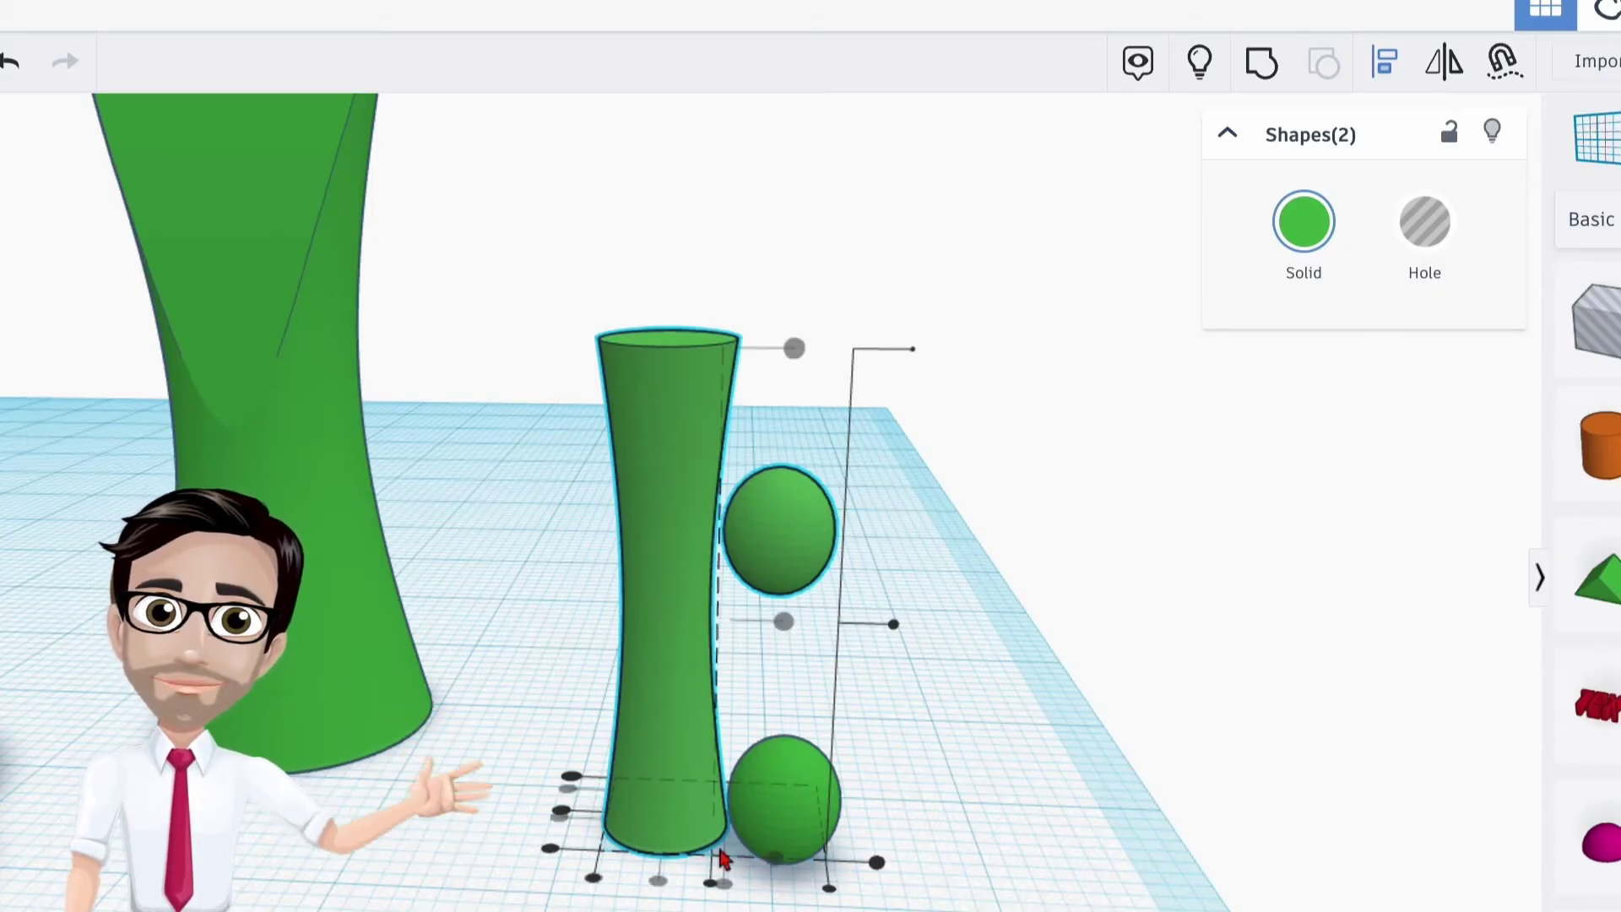
left_click(712, 885)
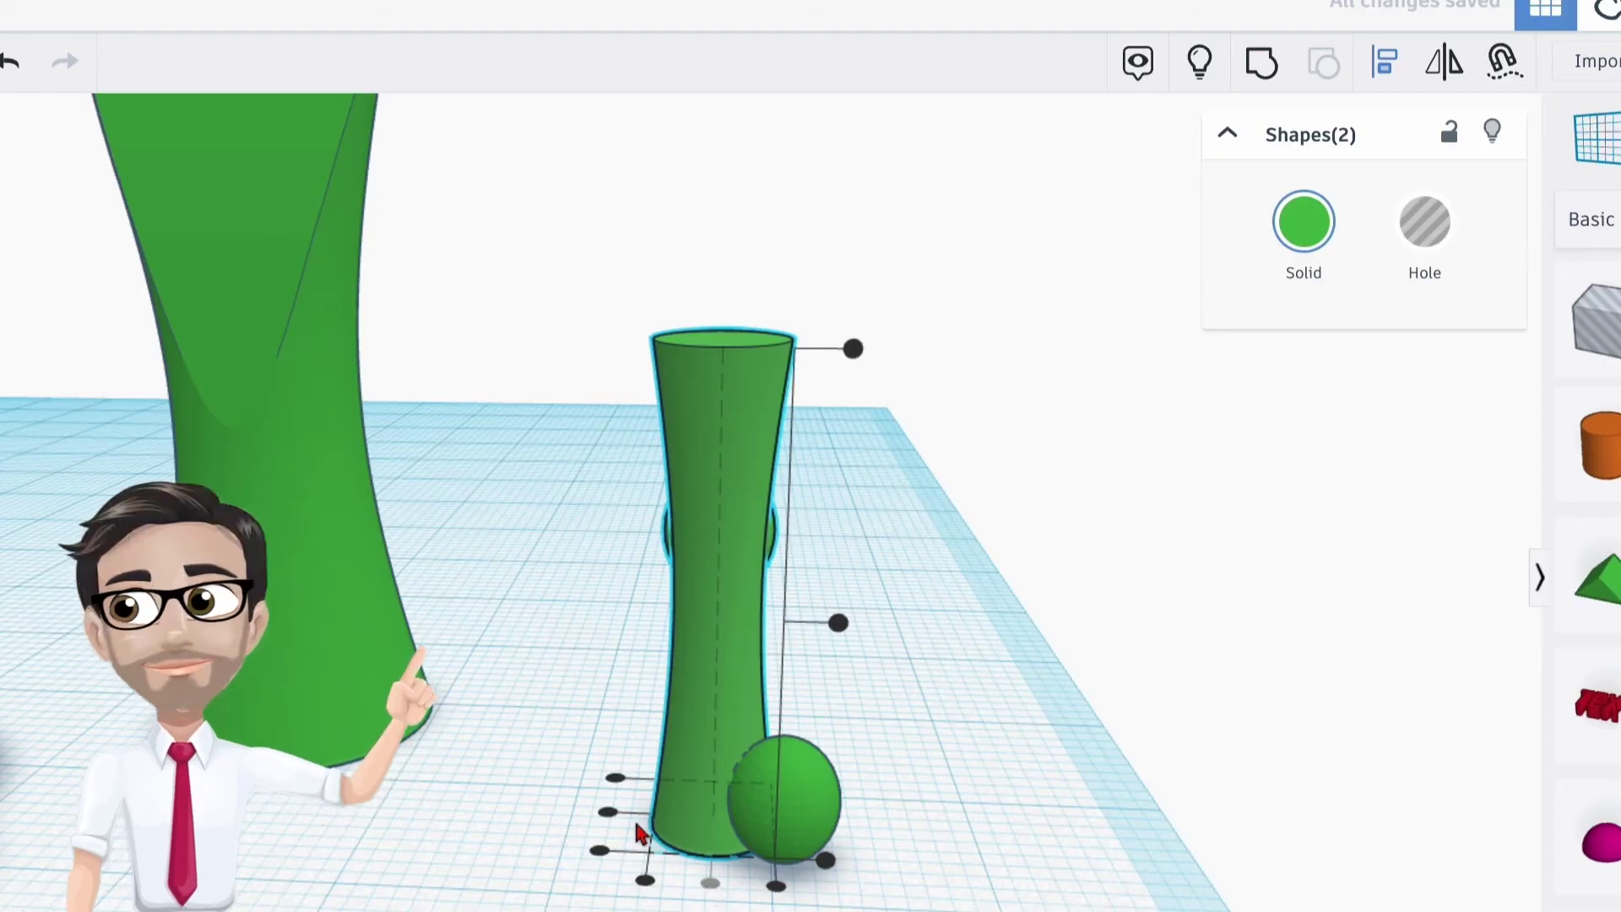
left_click(607, 814)
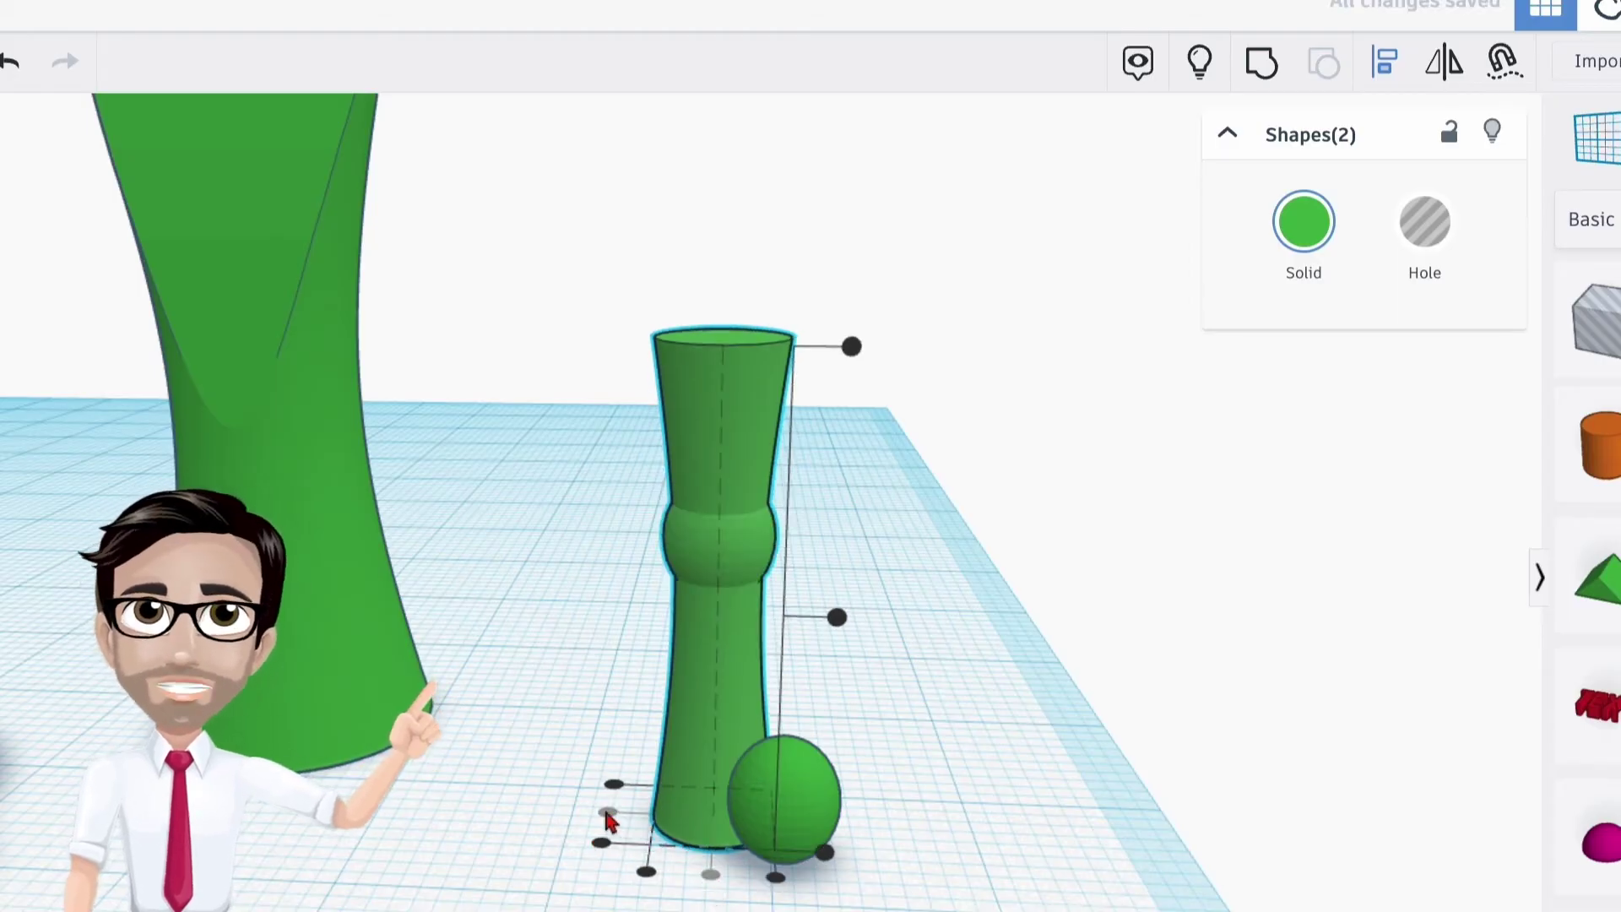
left_click(912, 688)
Raise the centred sphere about 21.7 mm above the workplane to the hyperboloid's top end and enlarge it proportionally to about 7.6 mm high
left_click(743, 568)
left_click_drag(723, 369, 731, 269)
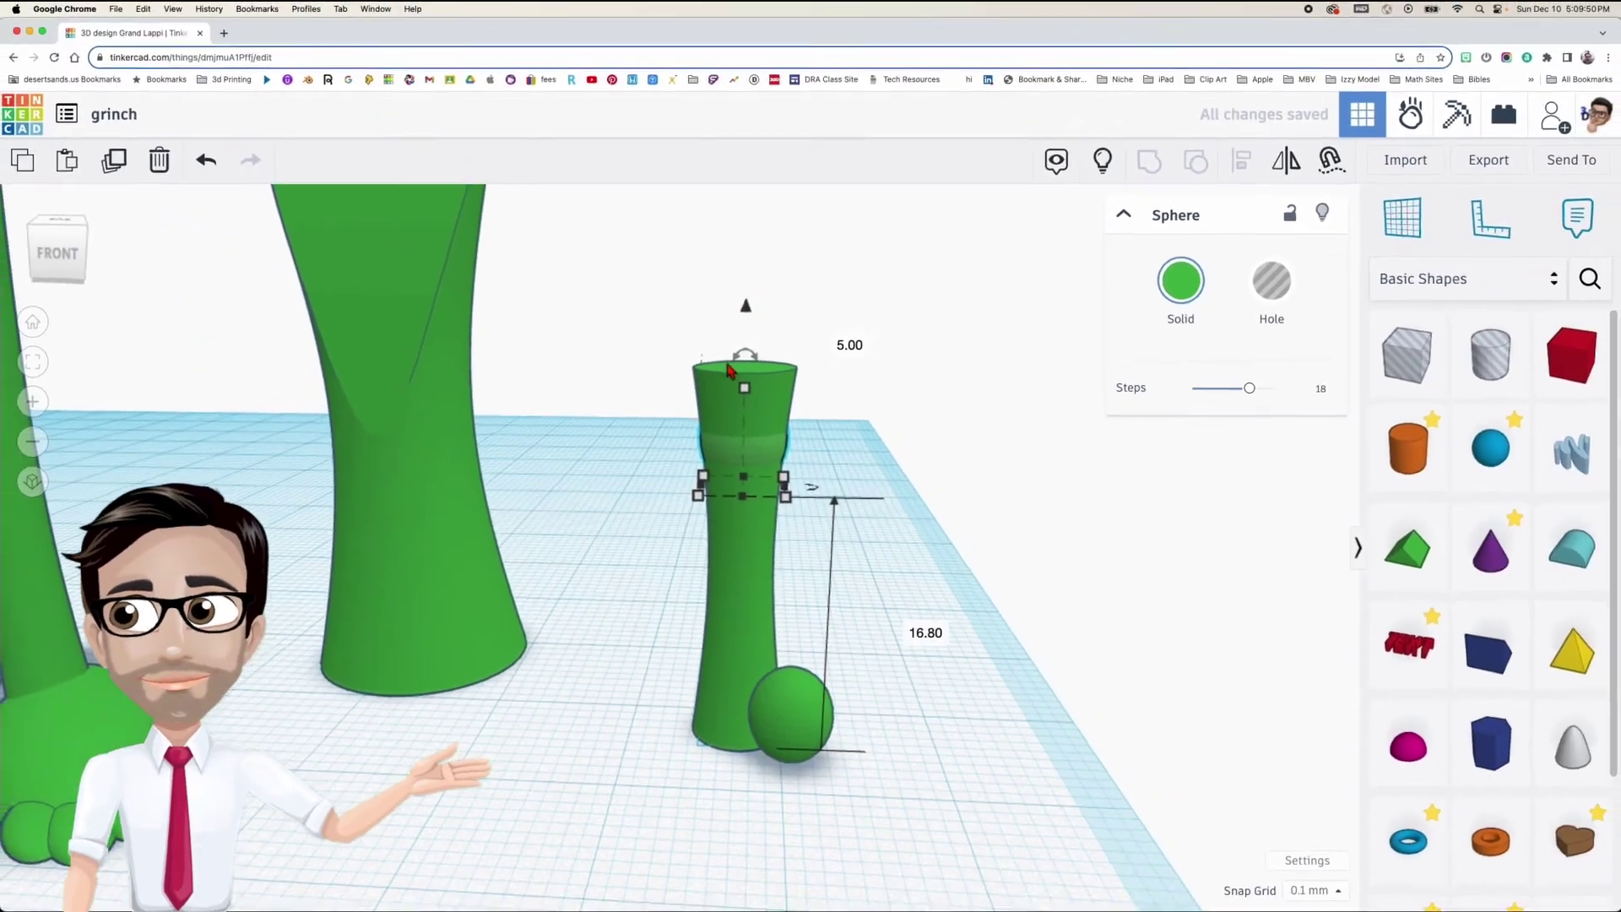
scroll(724, 365, "up", 5)
scroll(733, 373, "up", 2)
left_click_drag(847, 348, 857, 152)
scroll(864, 408, "down", 3)
scroll(891, 431, "down", 3)
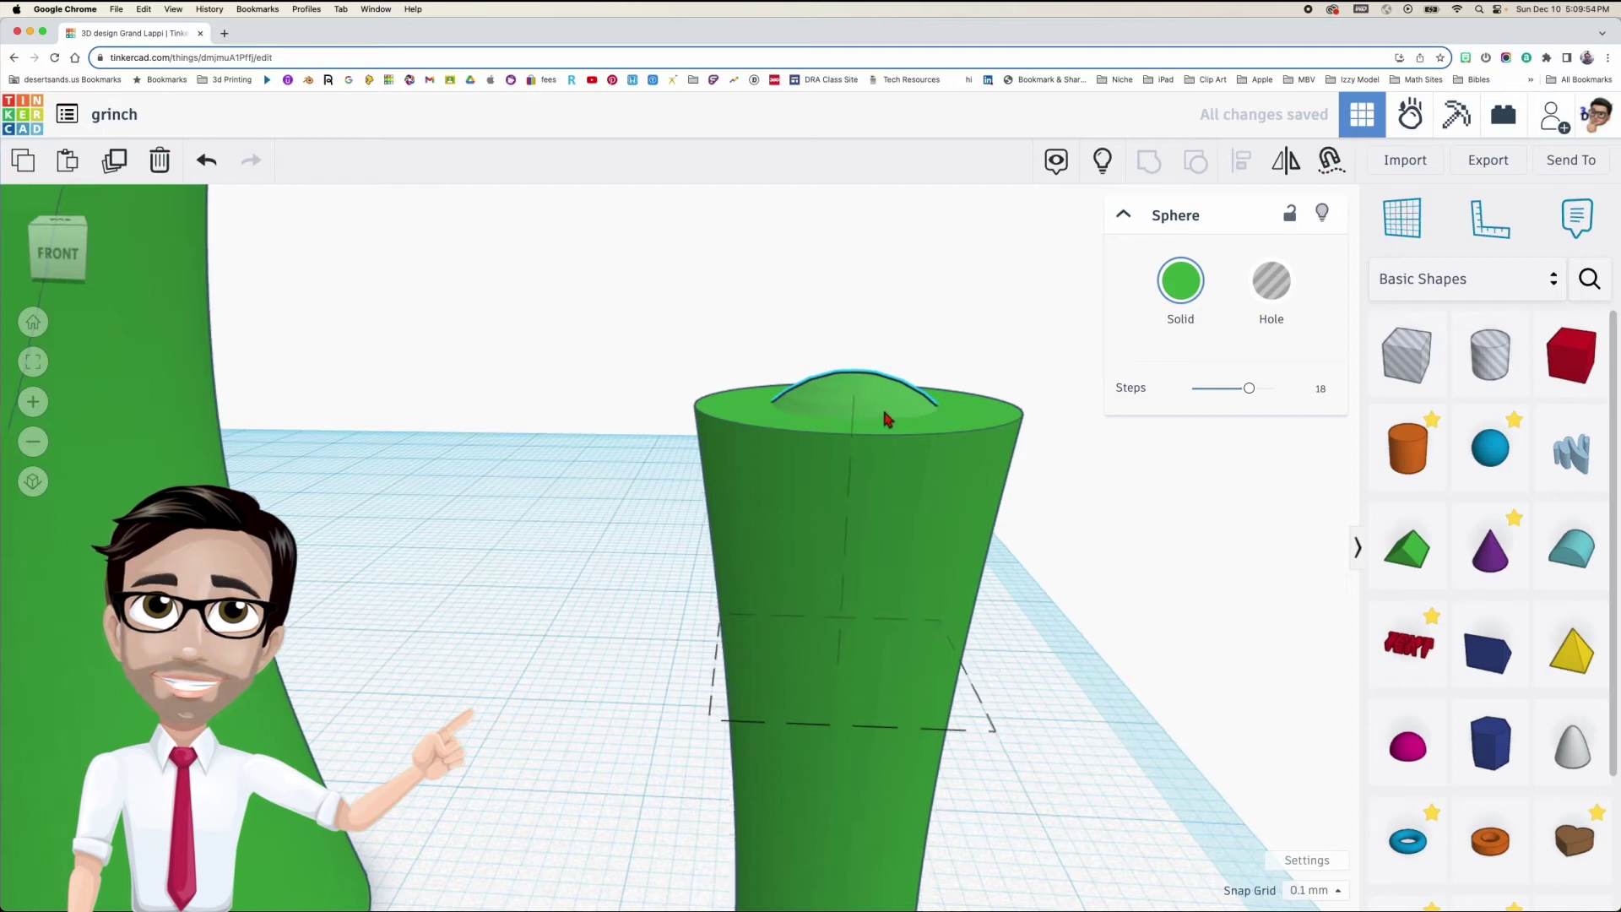
left_click_drag(785, 348, 778, 164)
scroll(810, 307, "down", 4)
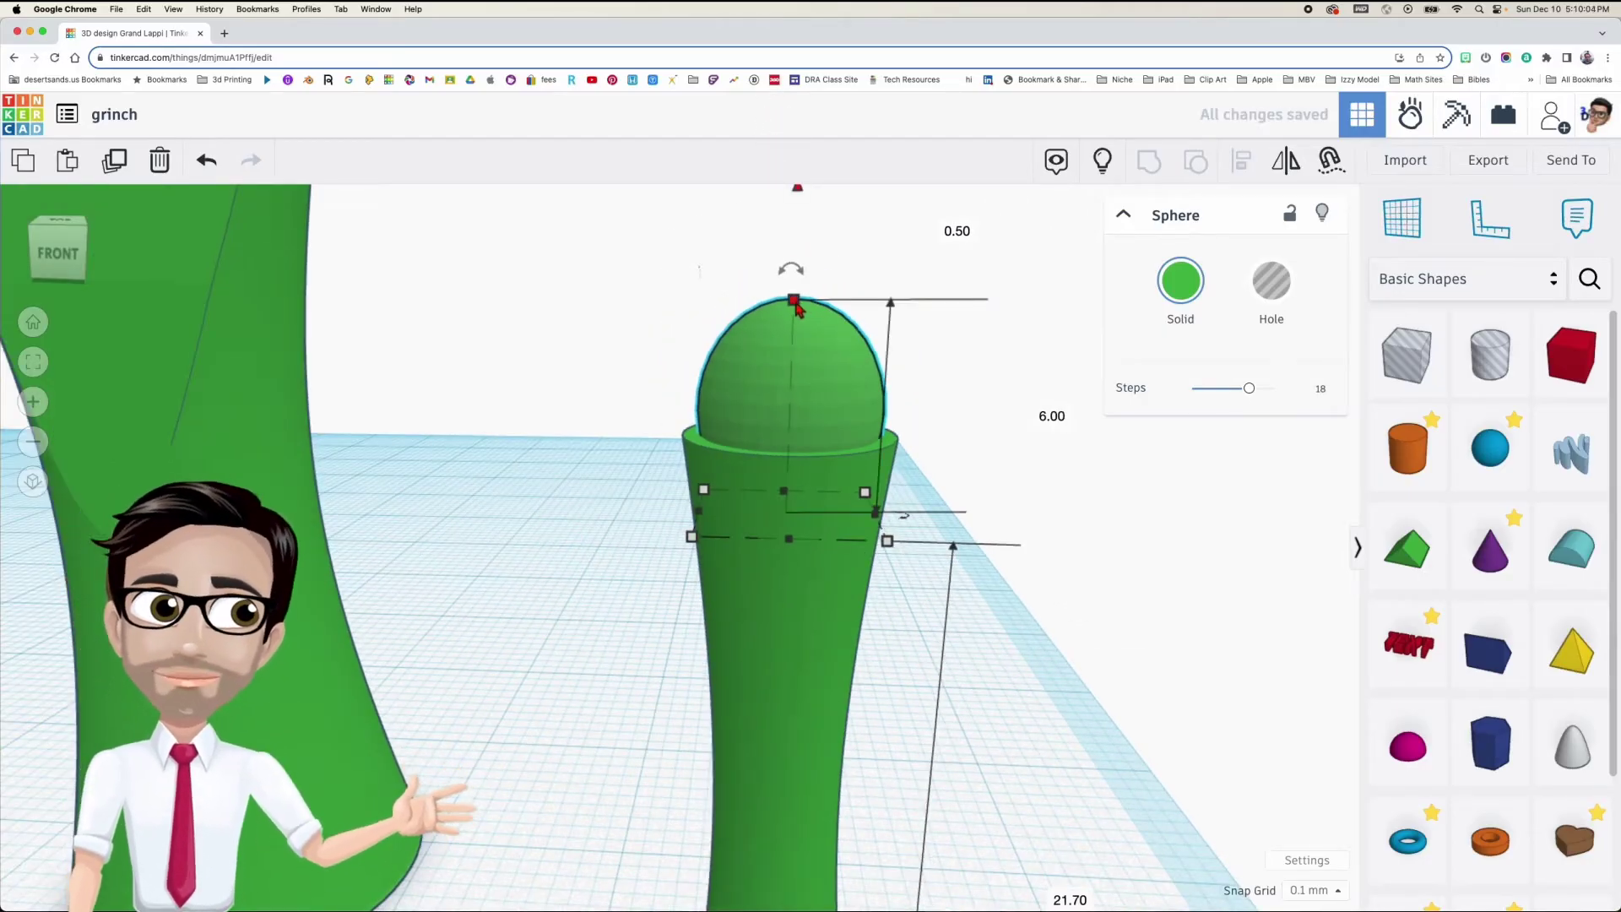
left_click_drag(796, 306, 799, 240)
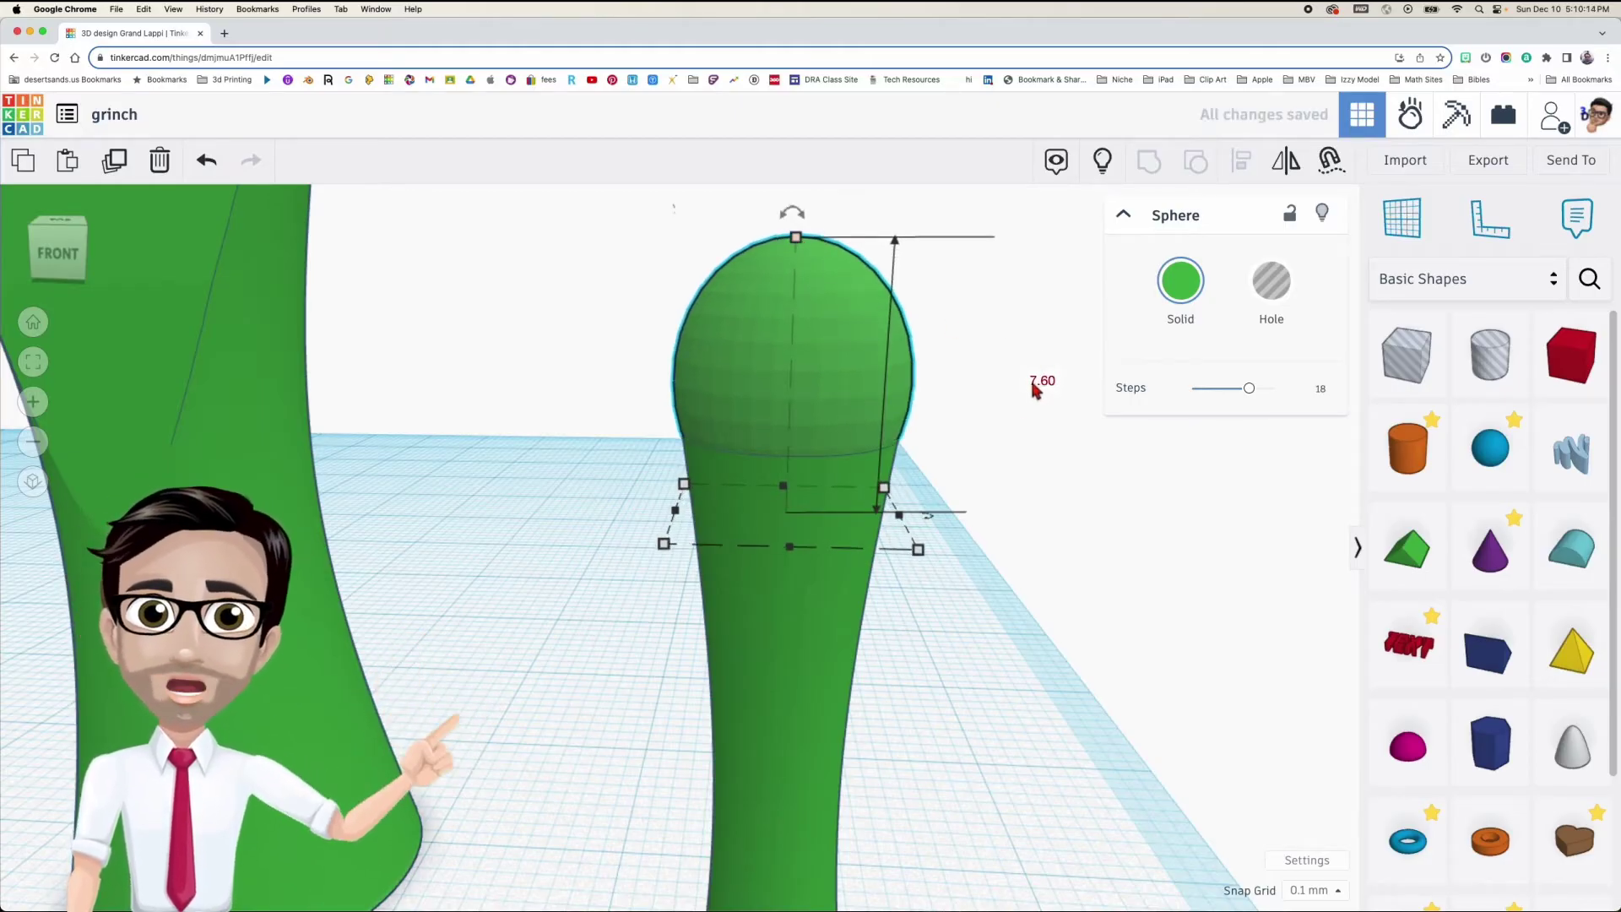
Enlarge the lower sphere proportionally to match the upper one and move it onto the base of the slim hyperboloid
right_click_drag(965, 422, 969, 416)
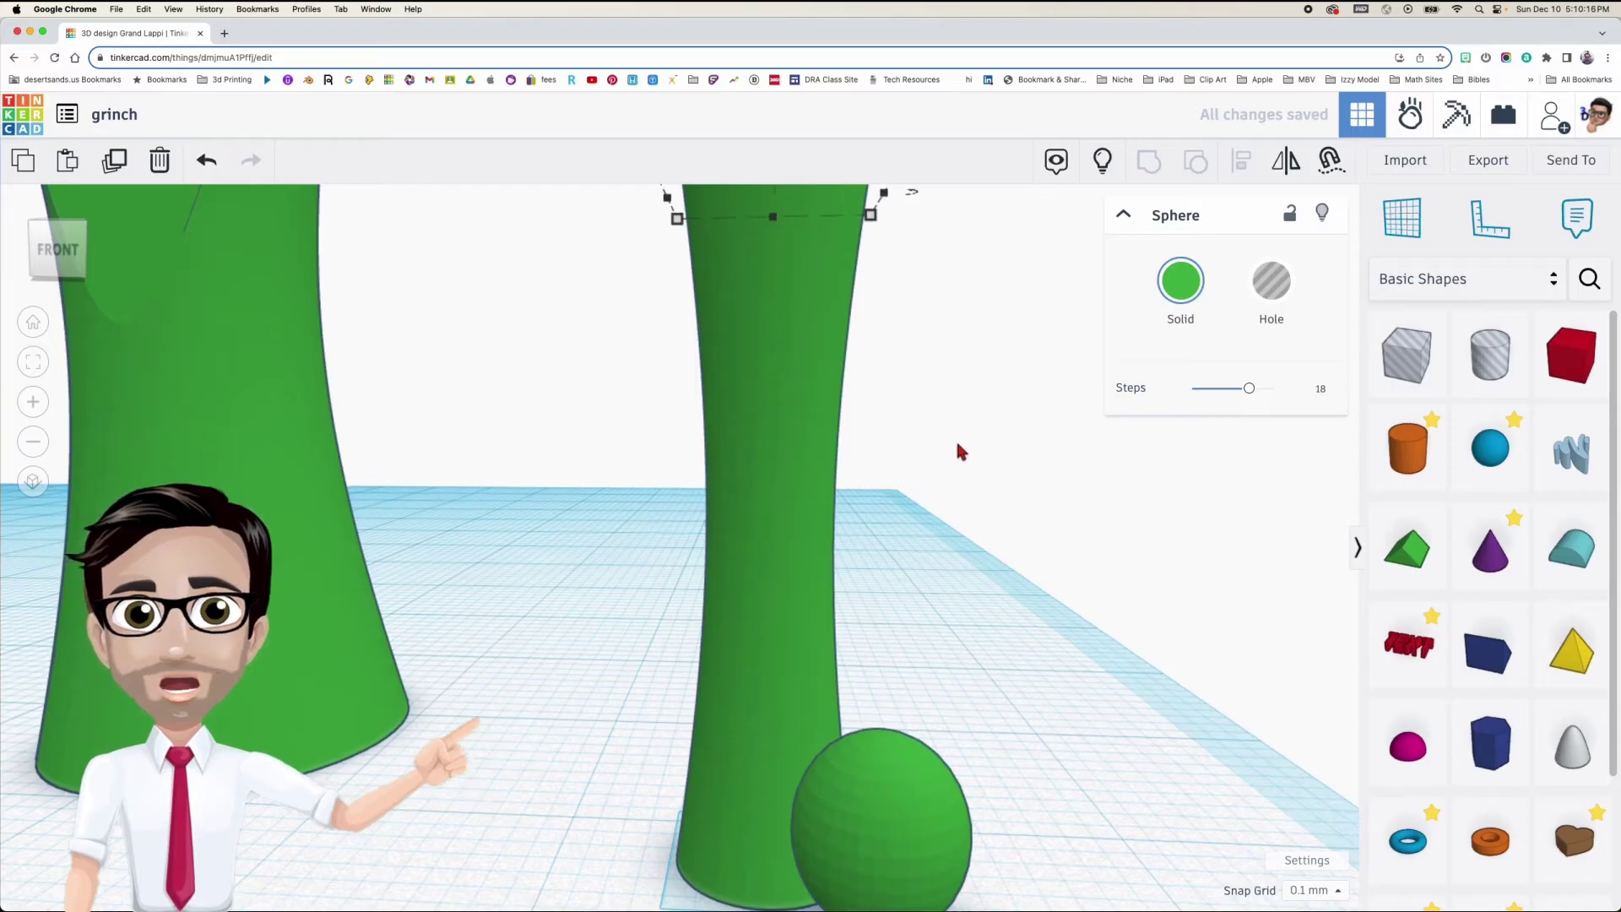
left_click(888, 758)
left_click_drag(884, 741, 885, 682)
left_click_drag(926, 764, 803, 713)
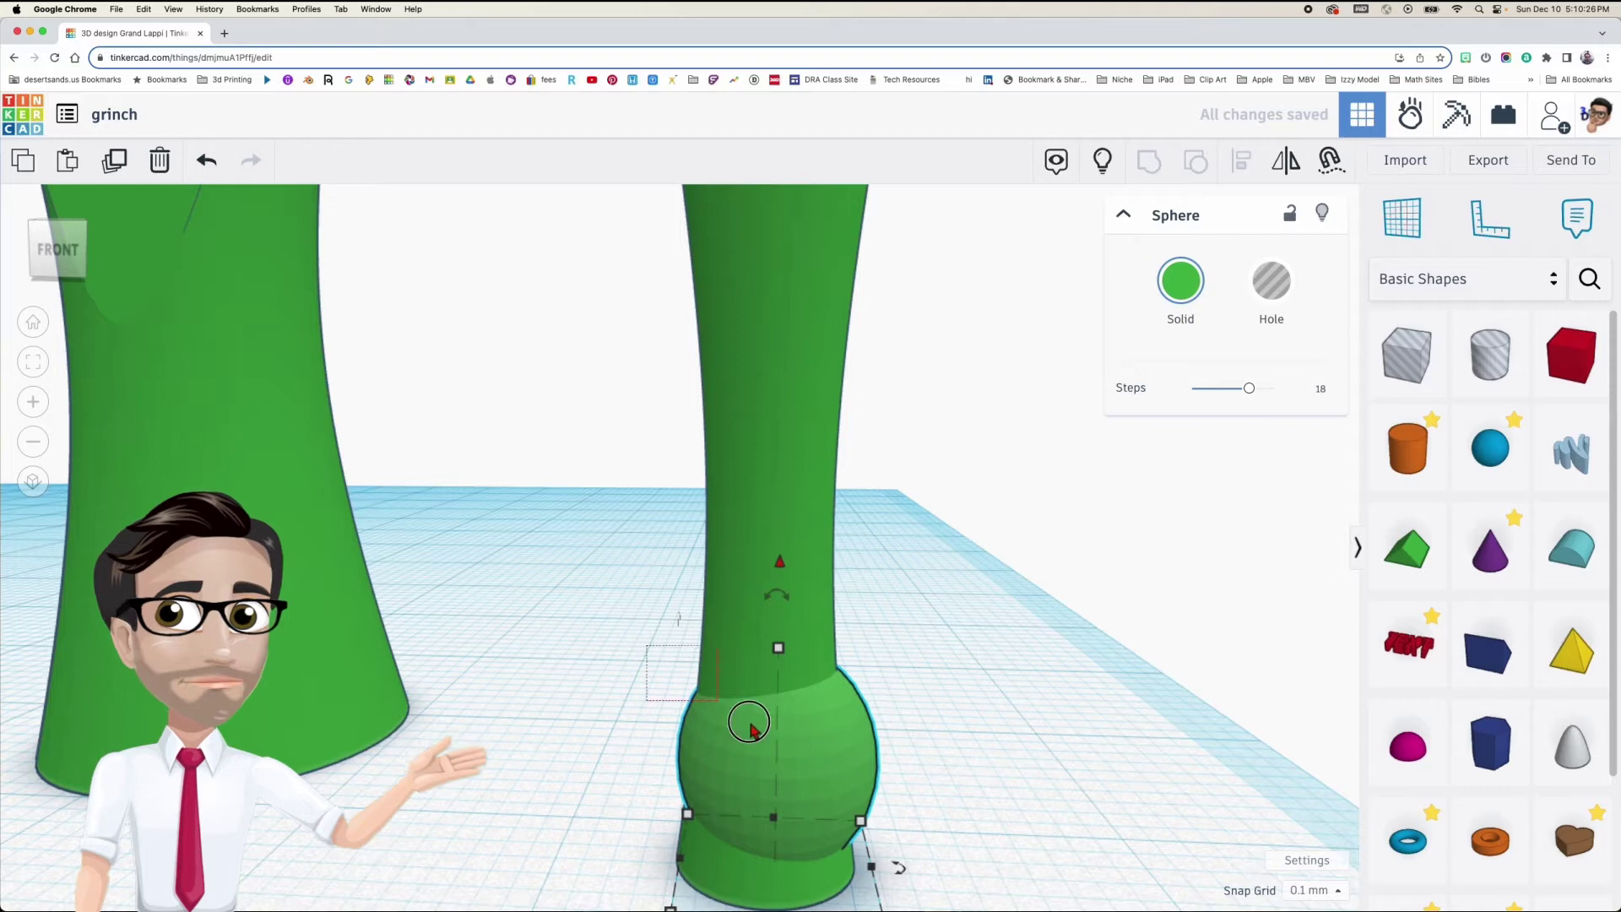
Align the lower sphere with the slim hyperboloid, centred in both horizontal directions
left_click(843, 753, "shift")
scroll(843, 753, "down", 1)
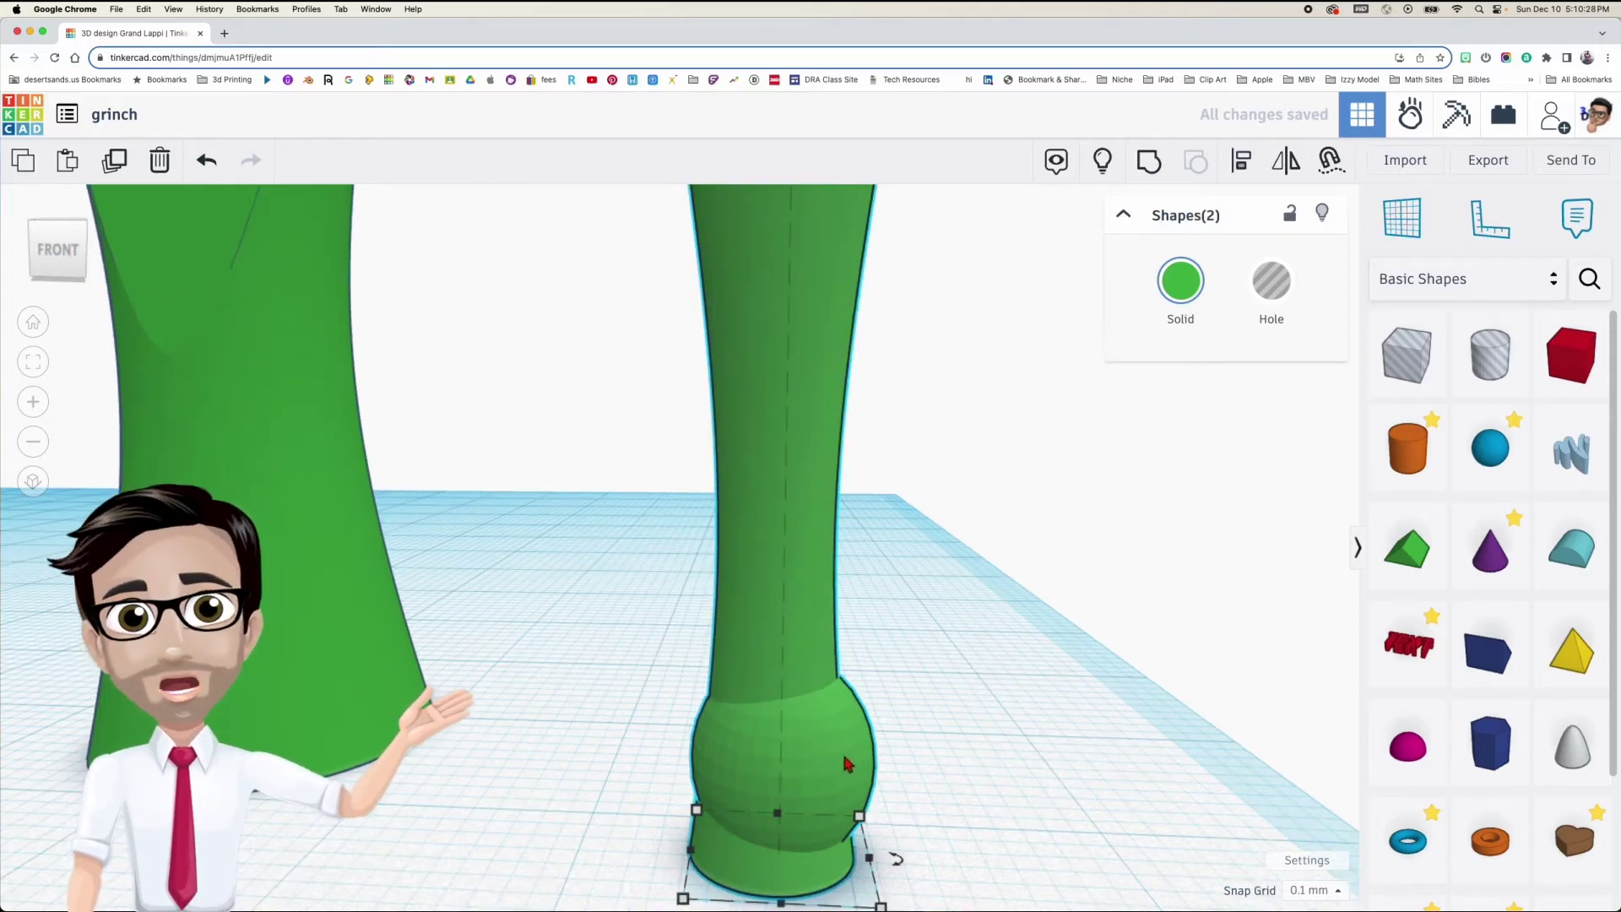
key("l")
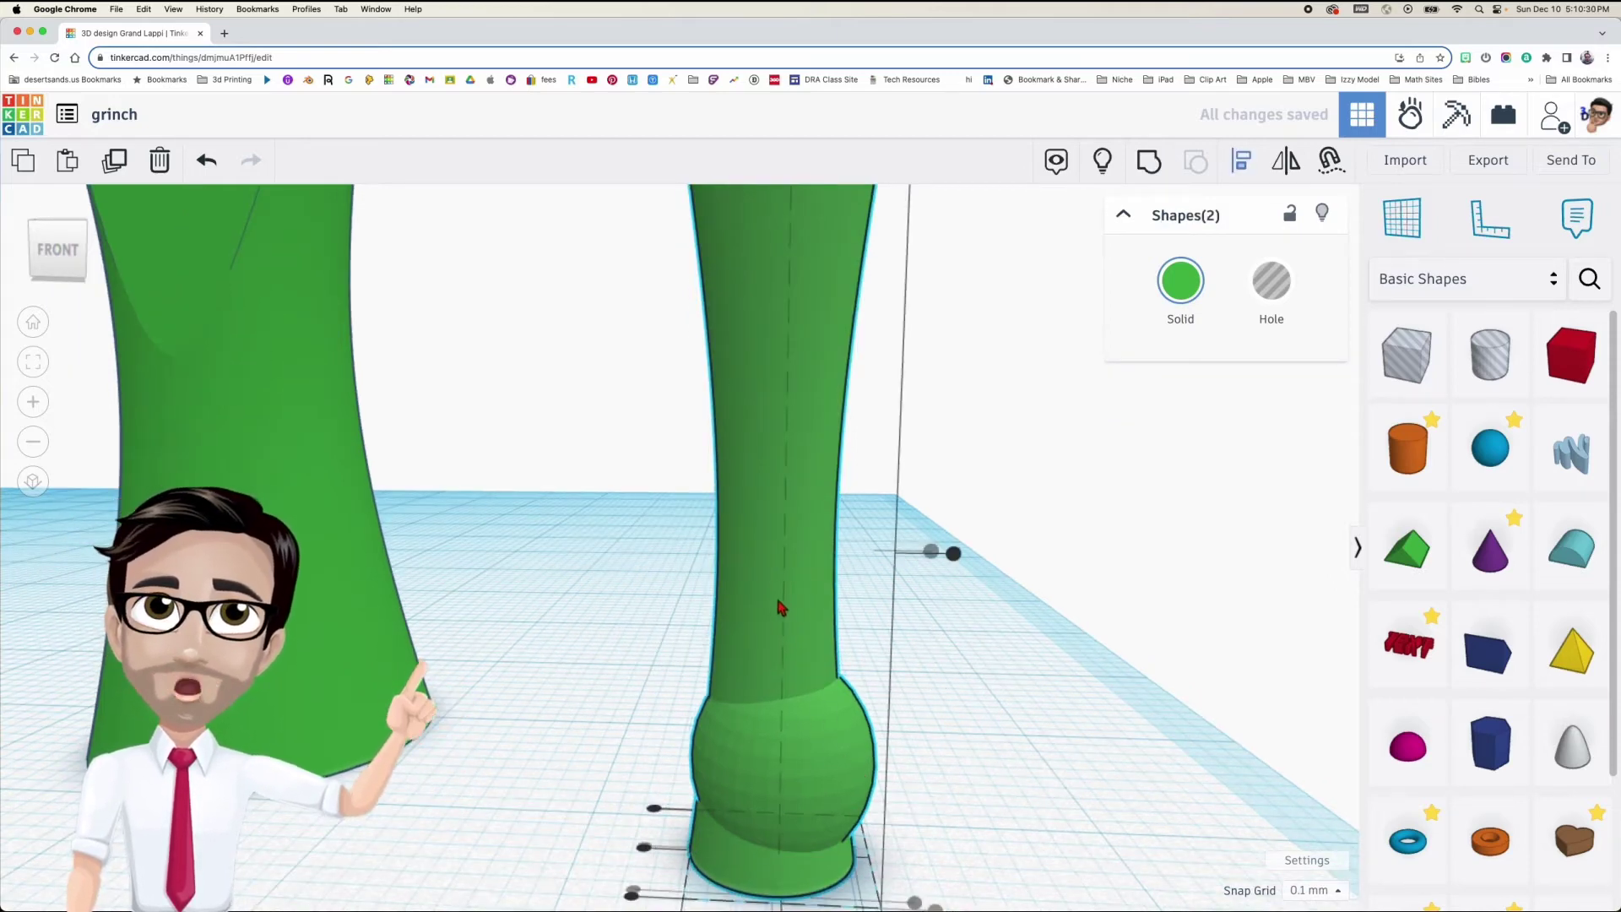
right_click_drag(843, 632, 944, 636)
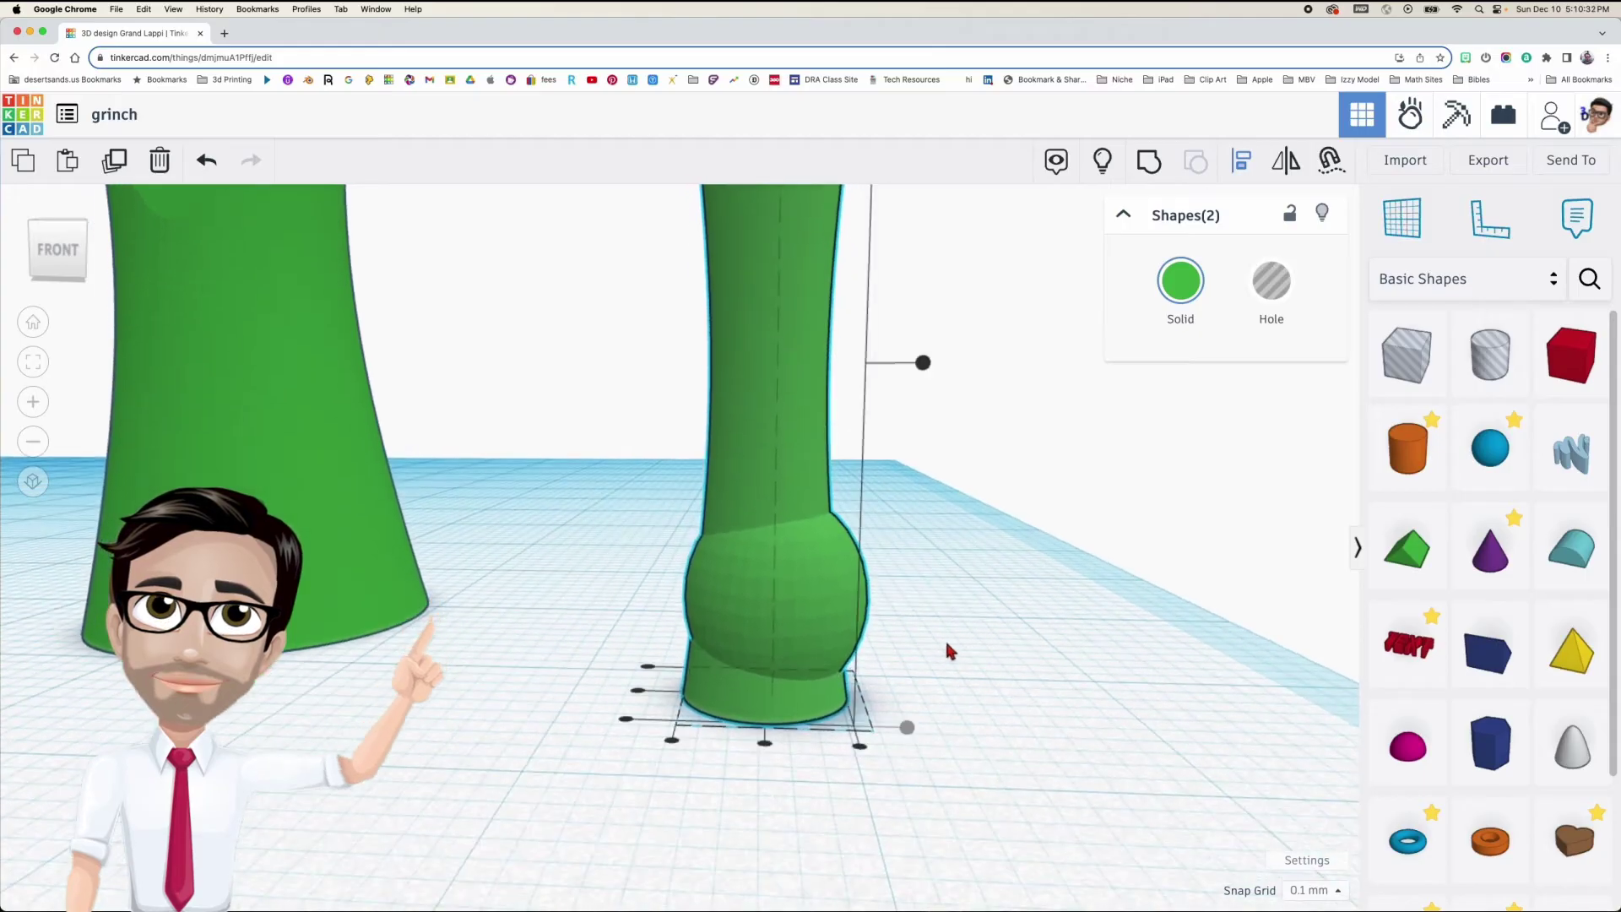
left_click(765, 743)
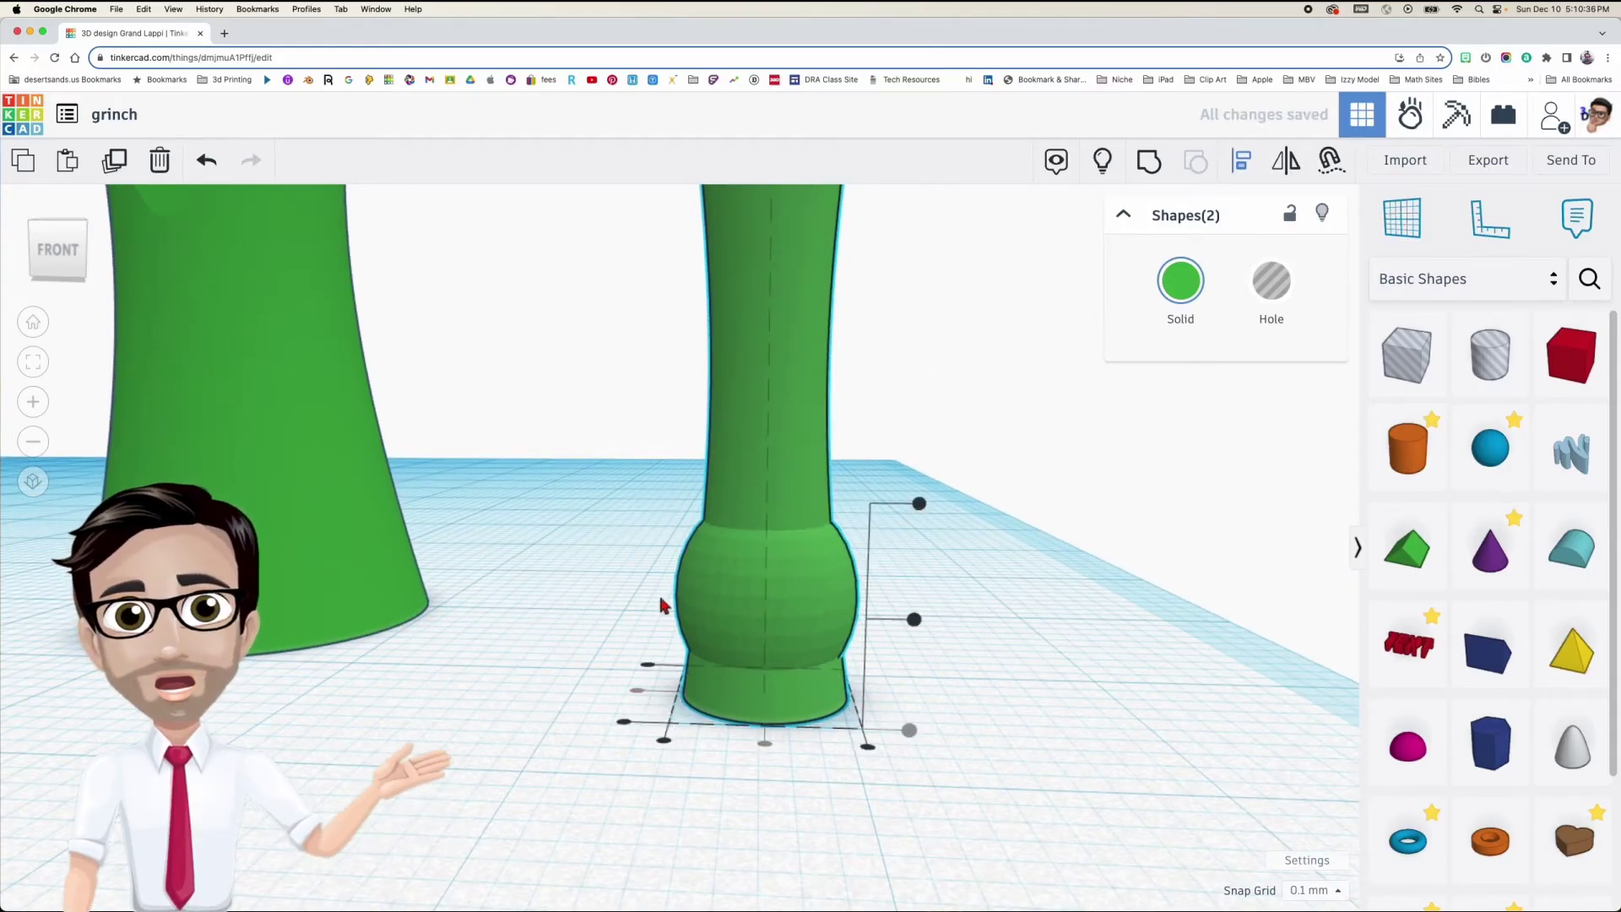
left_click(622, 592)
Lower the bottom sphere partly below the workplane until it forms a rounded cap on the hyperboloid's lower end
left_click(740, 593)
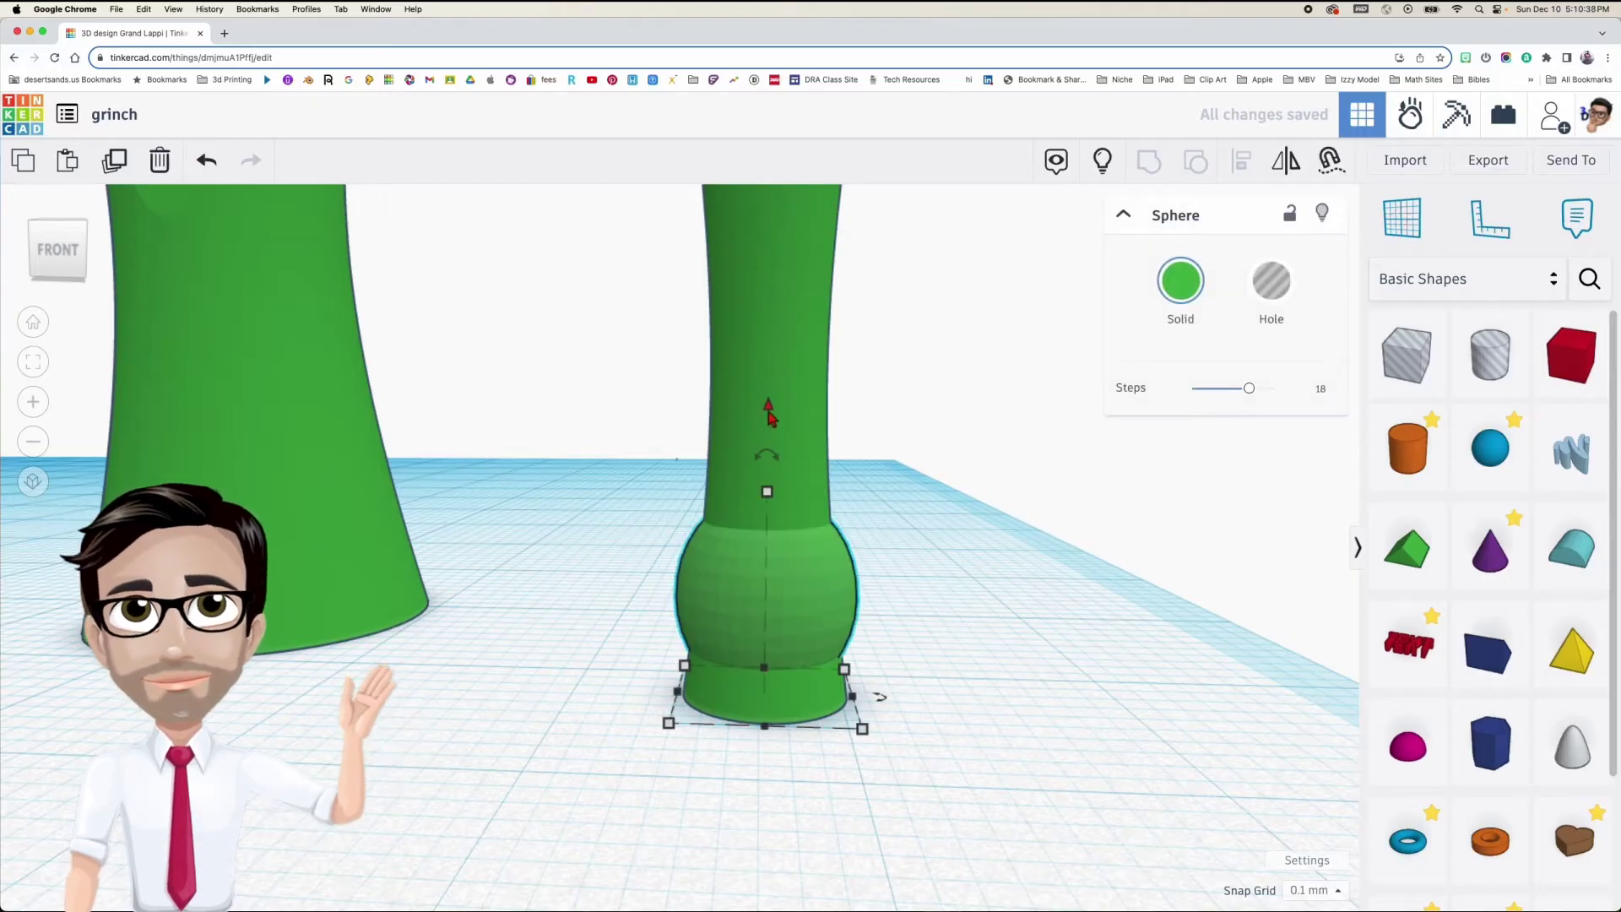
left_click_drag(768, 414, 765, 550)
scroll(761, 729, "up", 5)
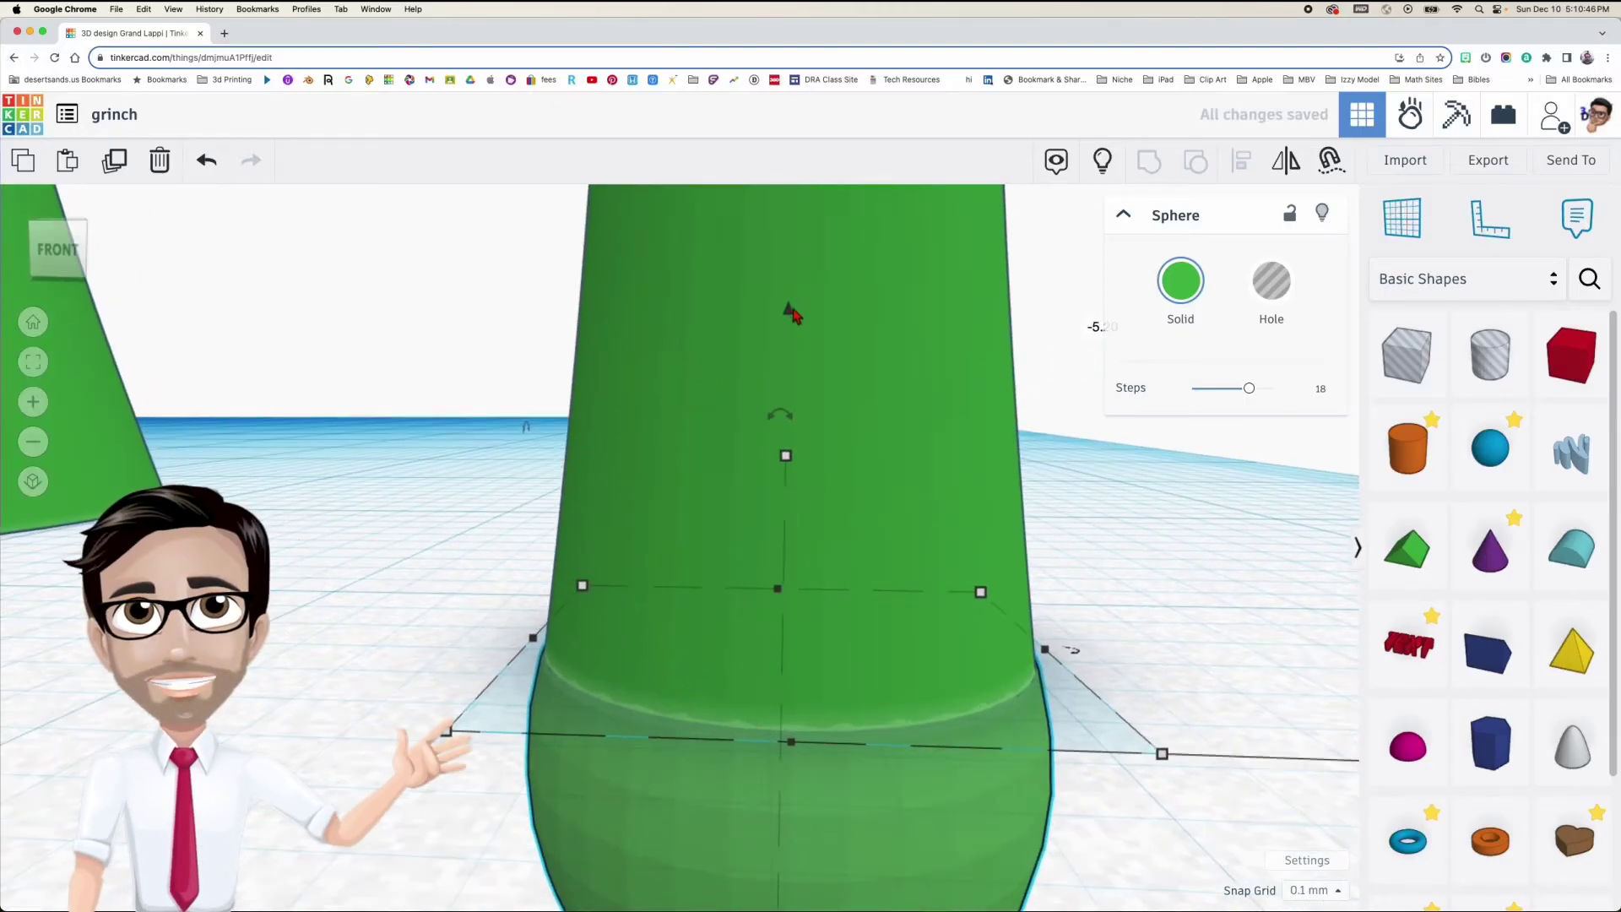
left_click_drag(792, 314, 787, 255)
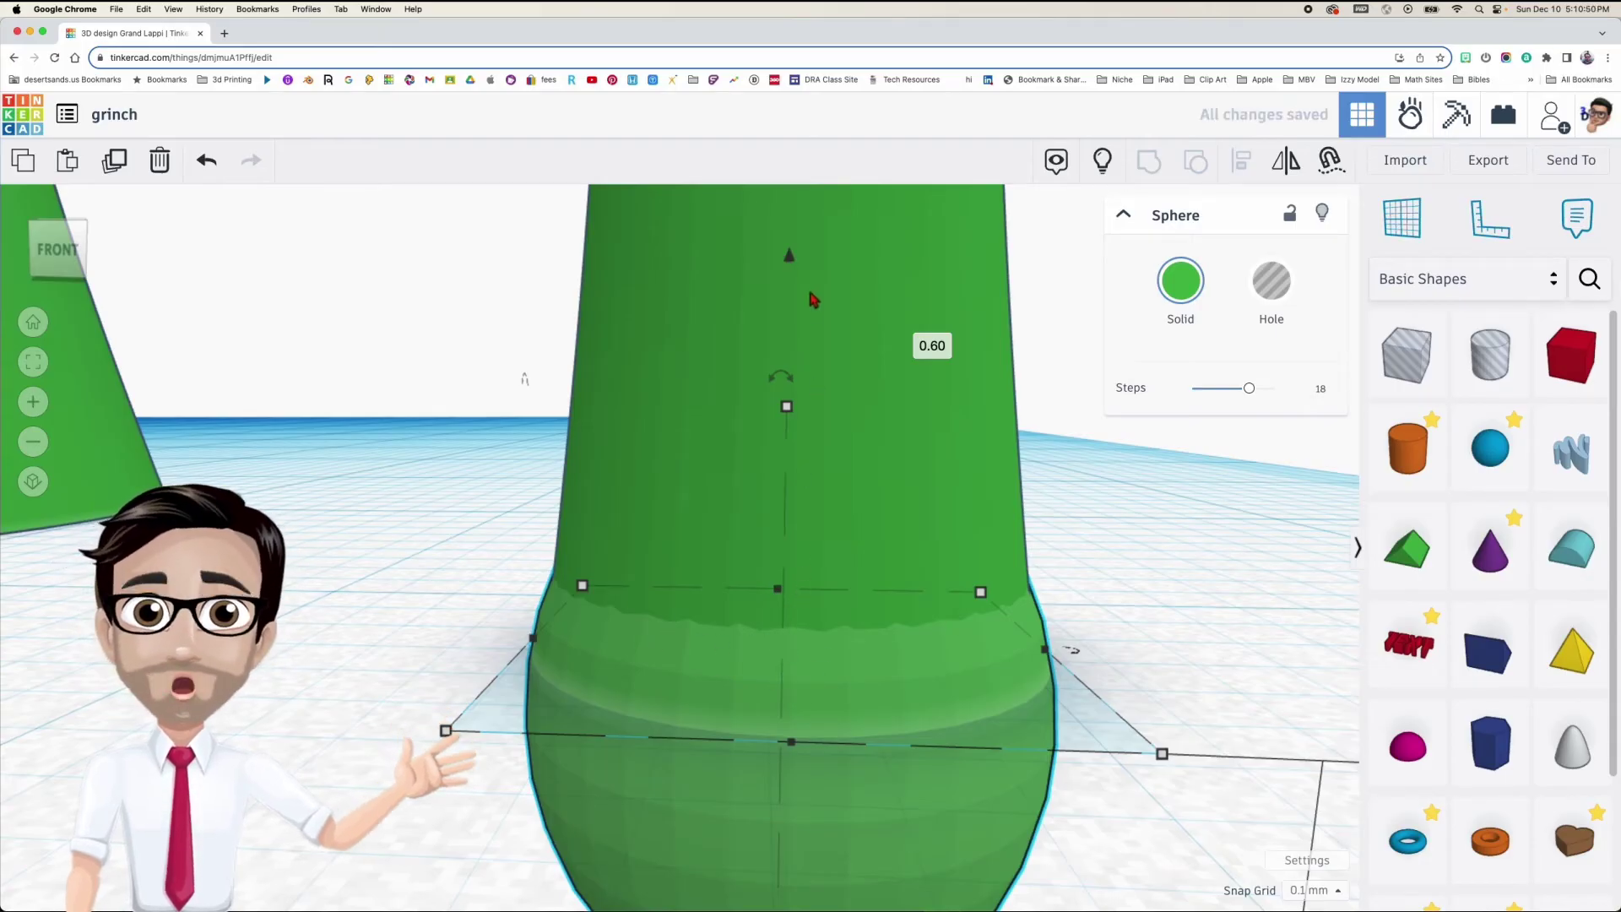
left_click_drag(790, 261, 790, 321)
right_click_drag(868, 737, 846, 701)
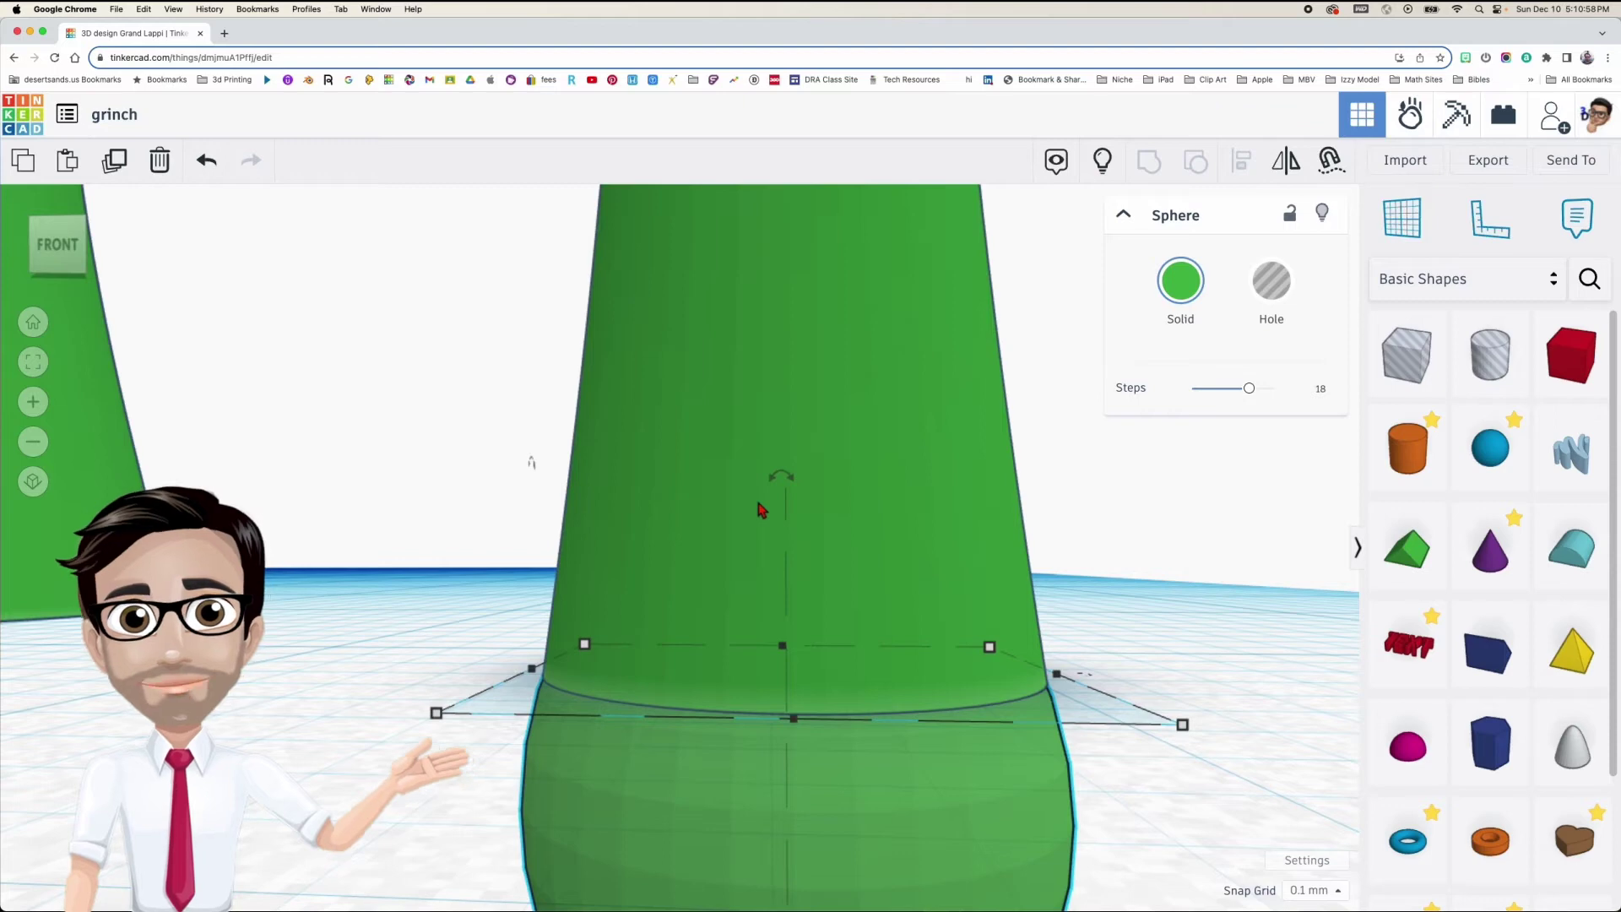
Group the slim hyperboloid and its two end spheres into a single arm segment
scroll(757, 499, "down", 6)
scroll(759, 542, "down", 8)
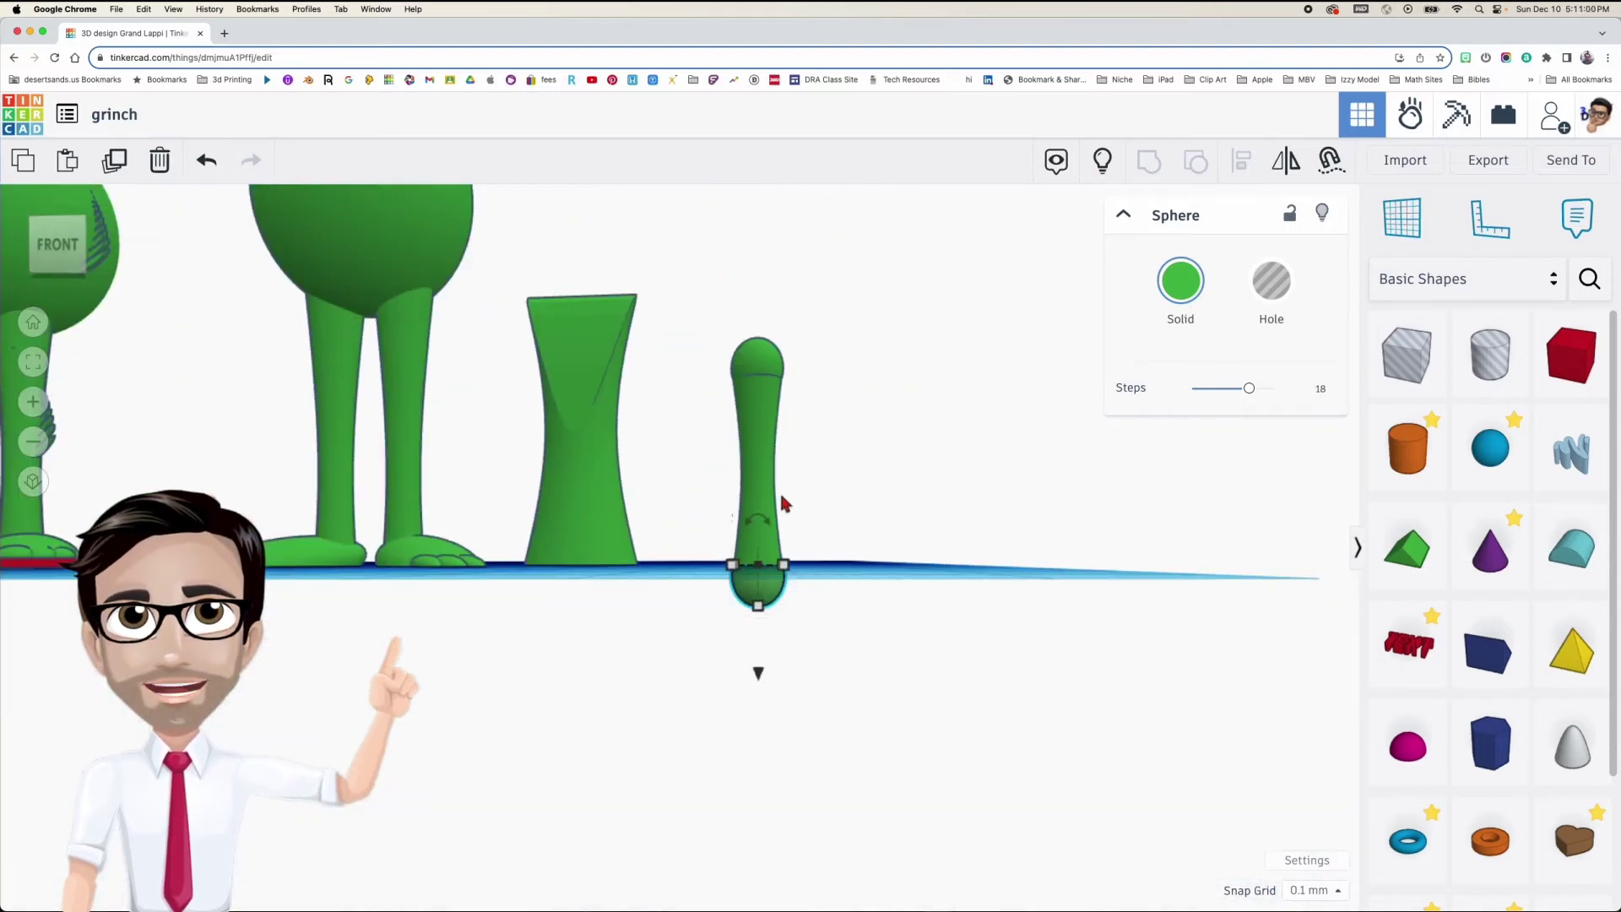
right_click_drag(779, 492, 770, 513)
left_click_drag(700, 382, 832, 655)
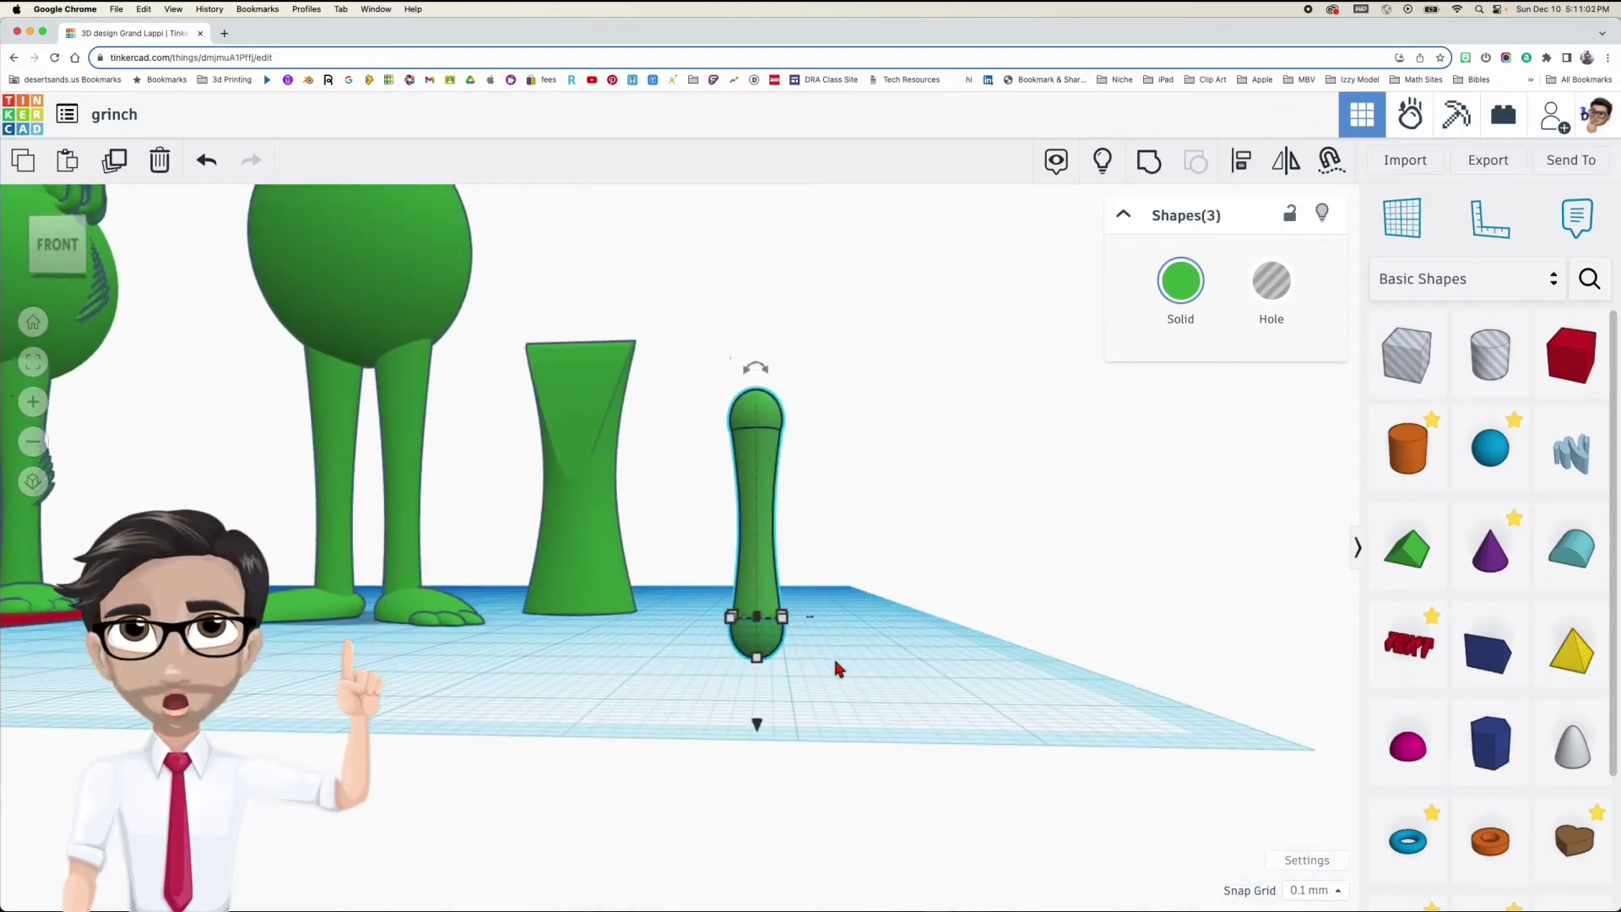
key("super+g")
right_click_drag(802, 606, 778, 561)
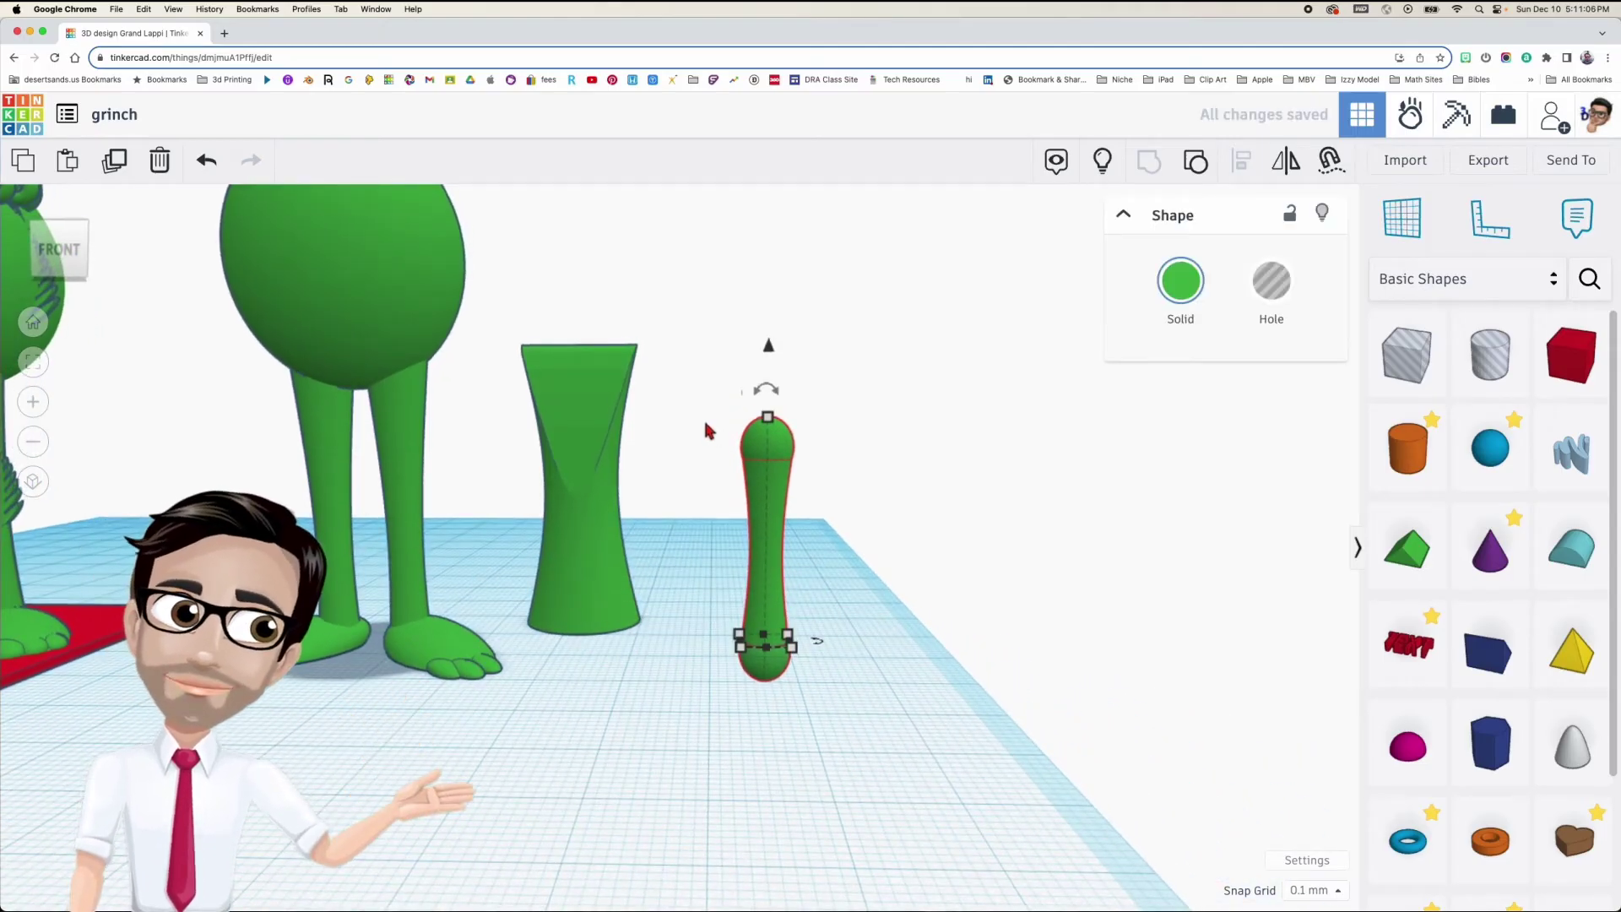
left_click(816, 666)
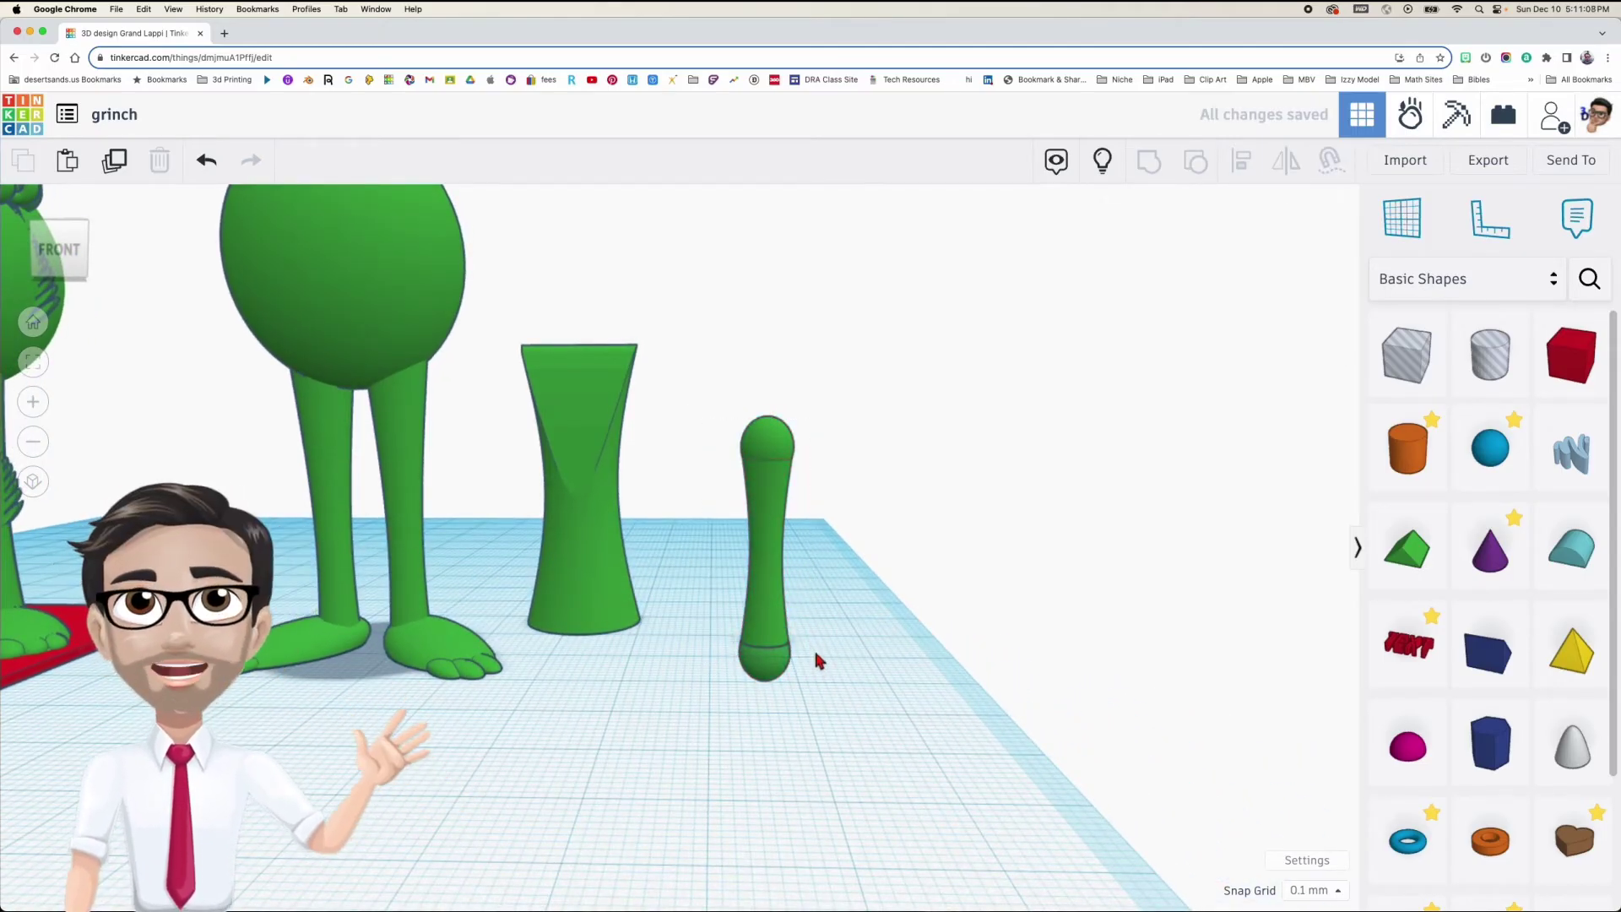
Rotate the grouped arm segment by -45° so its upper end leans toward the torso
left_click(767, 519)
left_click_drag(768, 392, 665, 416)
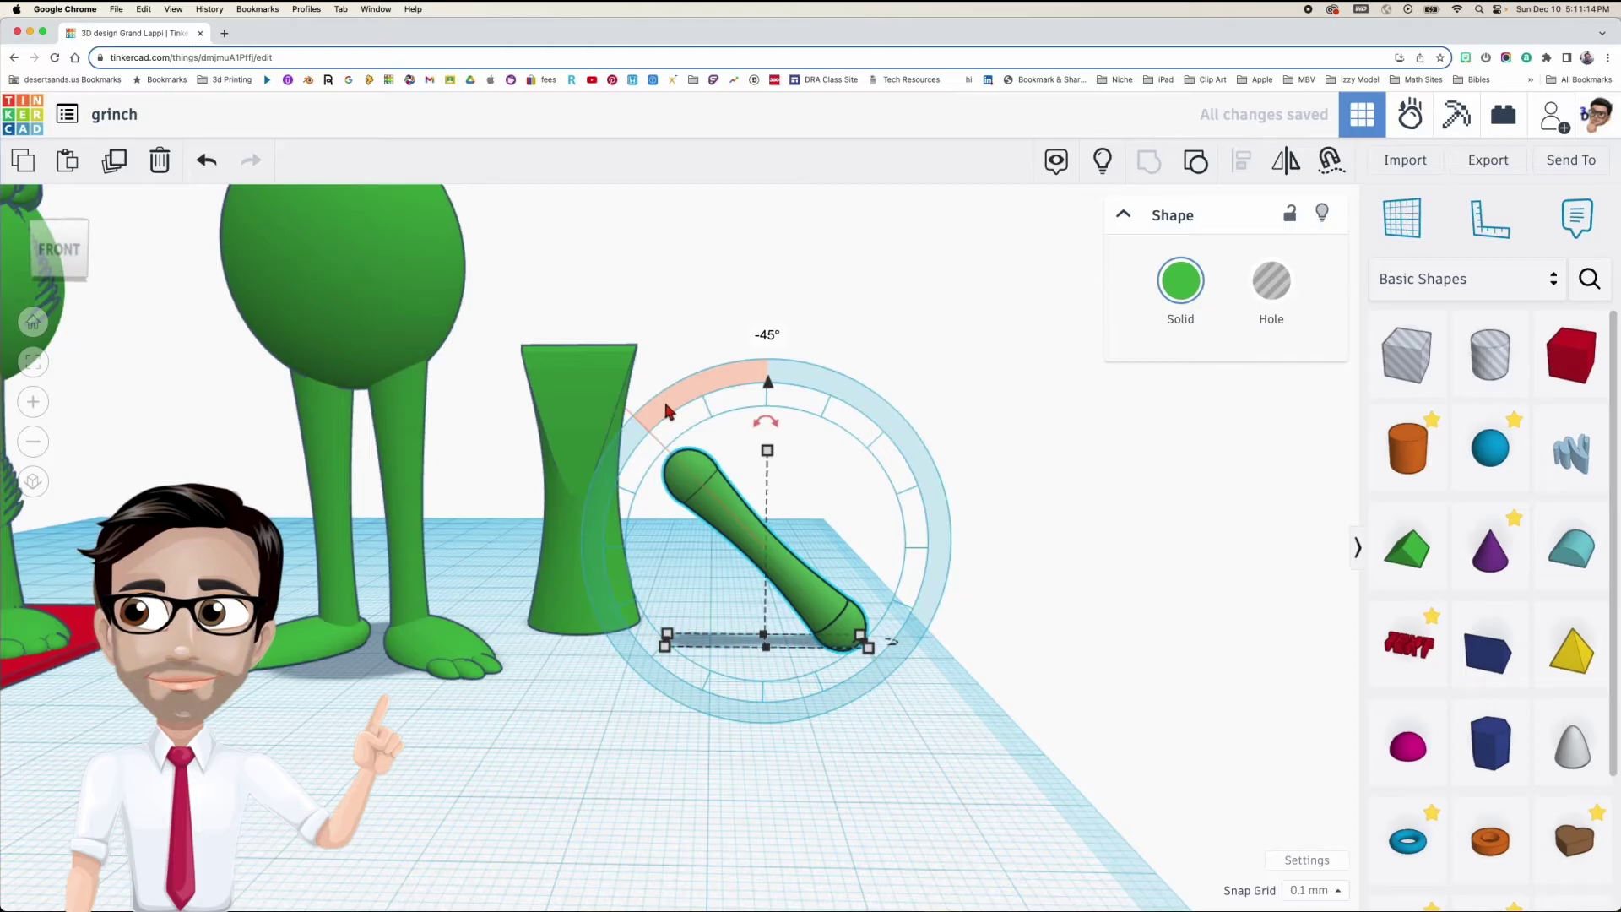
left_click_drag(668, 411, 667, 410)
key("ctrl+c")
key("ctrl+v")
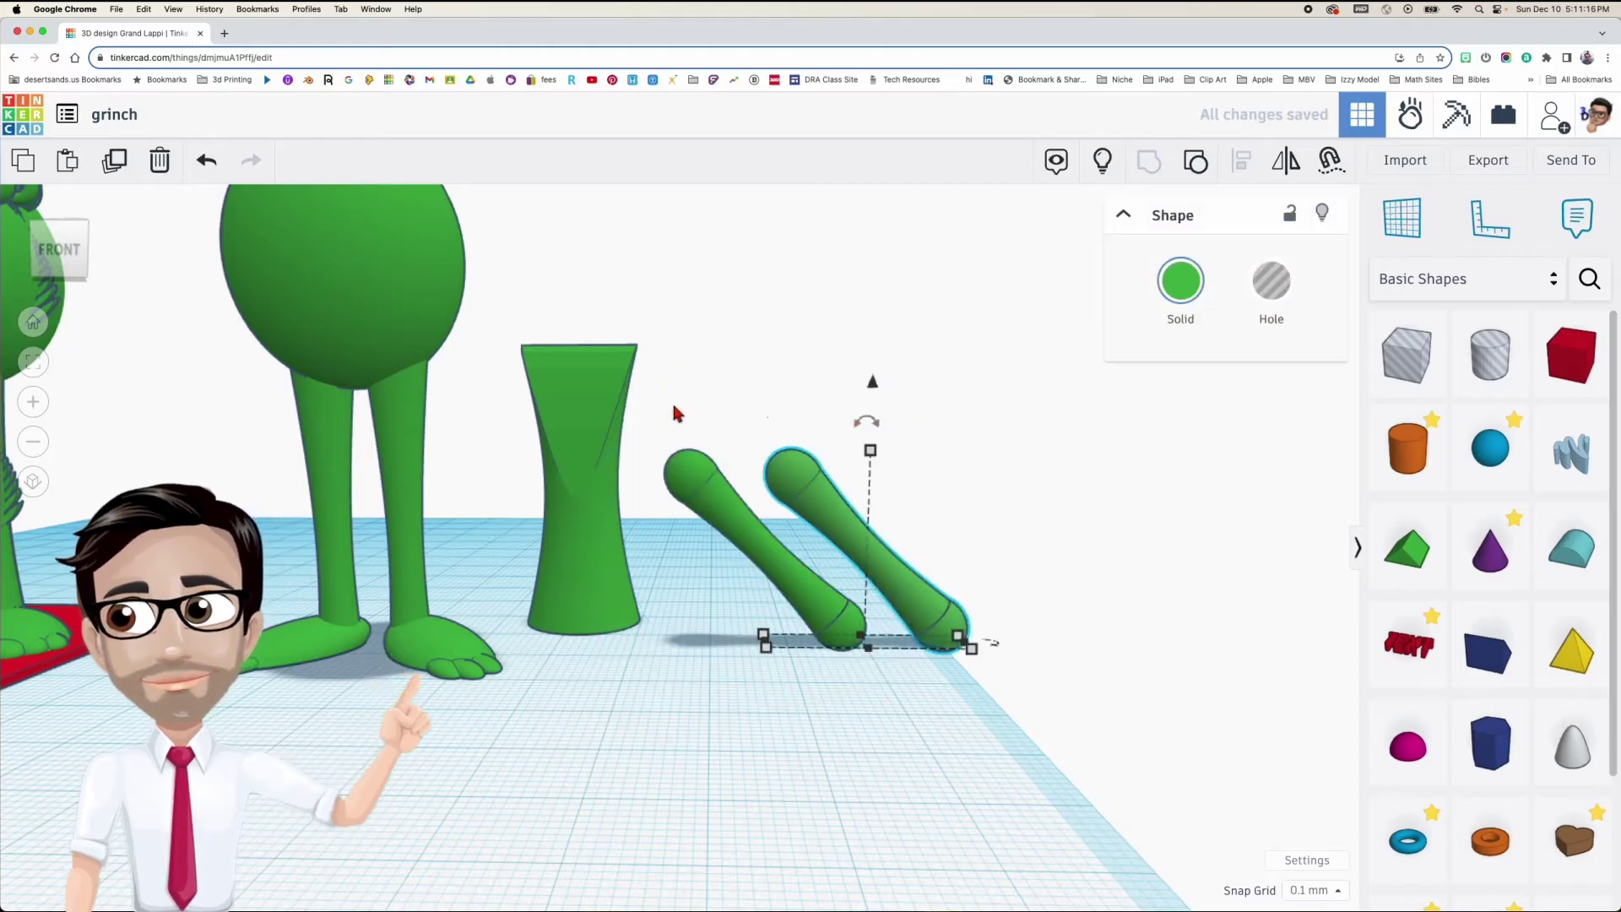
key("Delete")
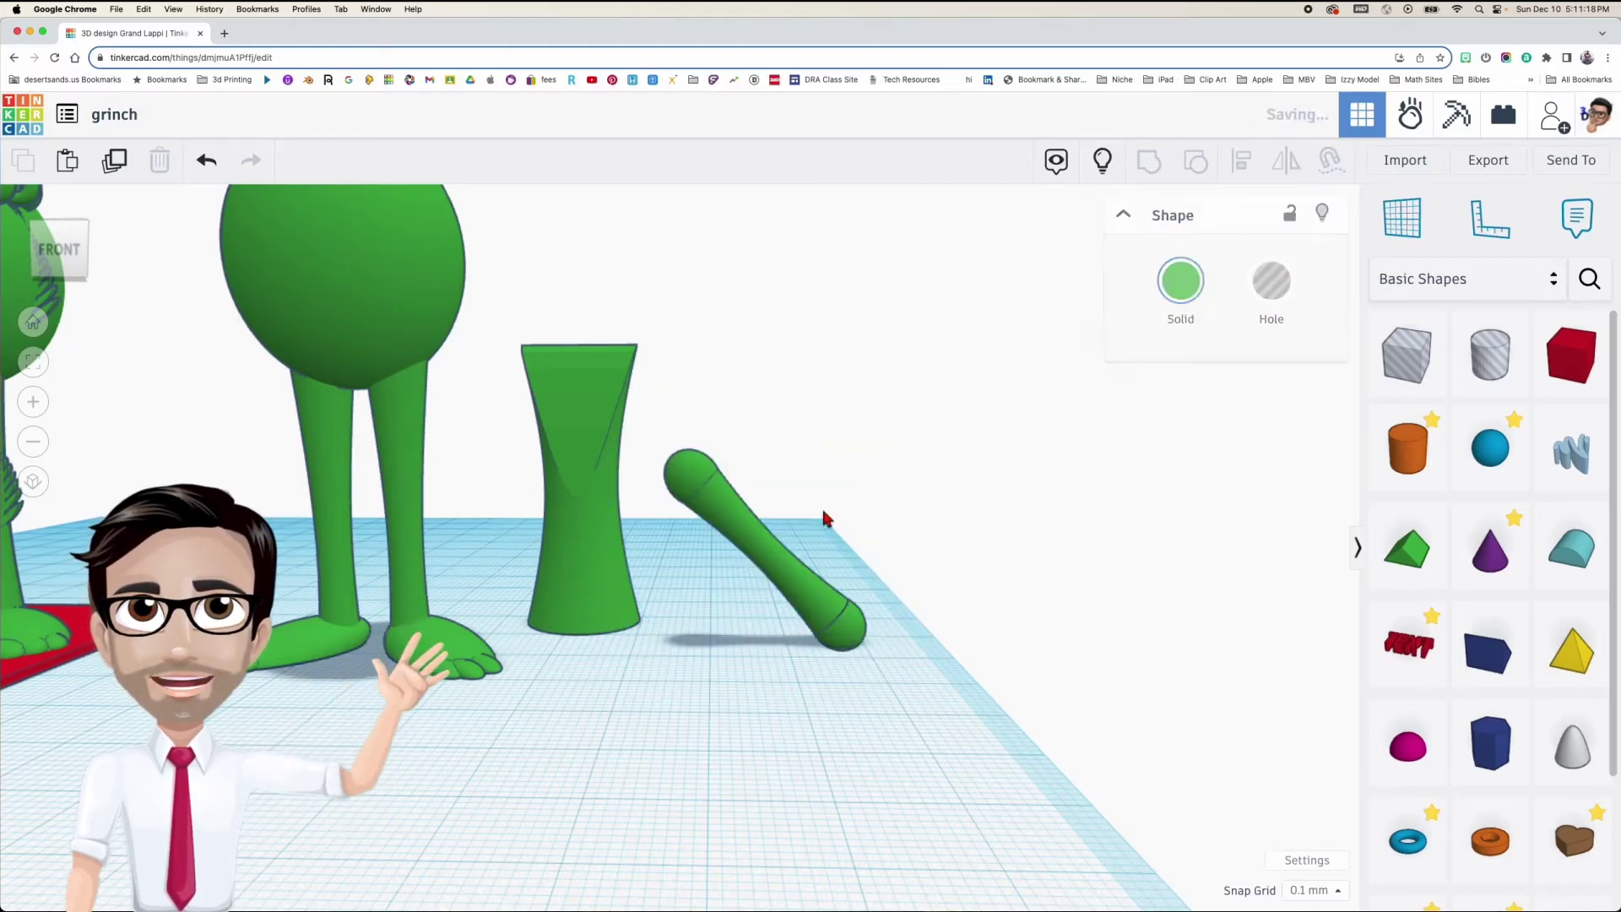
Duplicate the tilted arm segment in place and mirror the copy vertically so the two segments cross
left_click(756, 543)
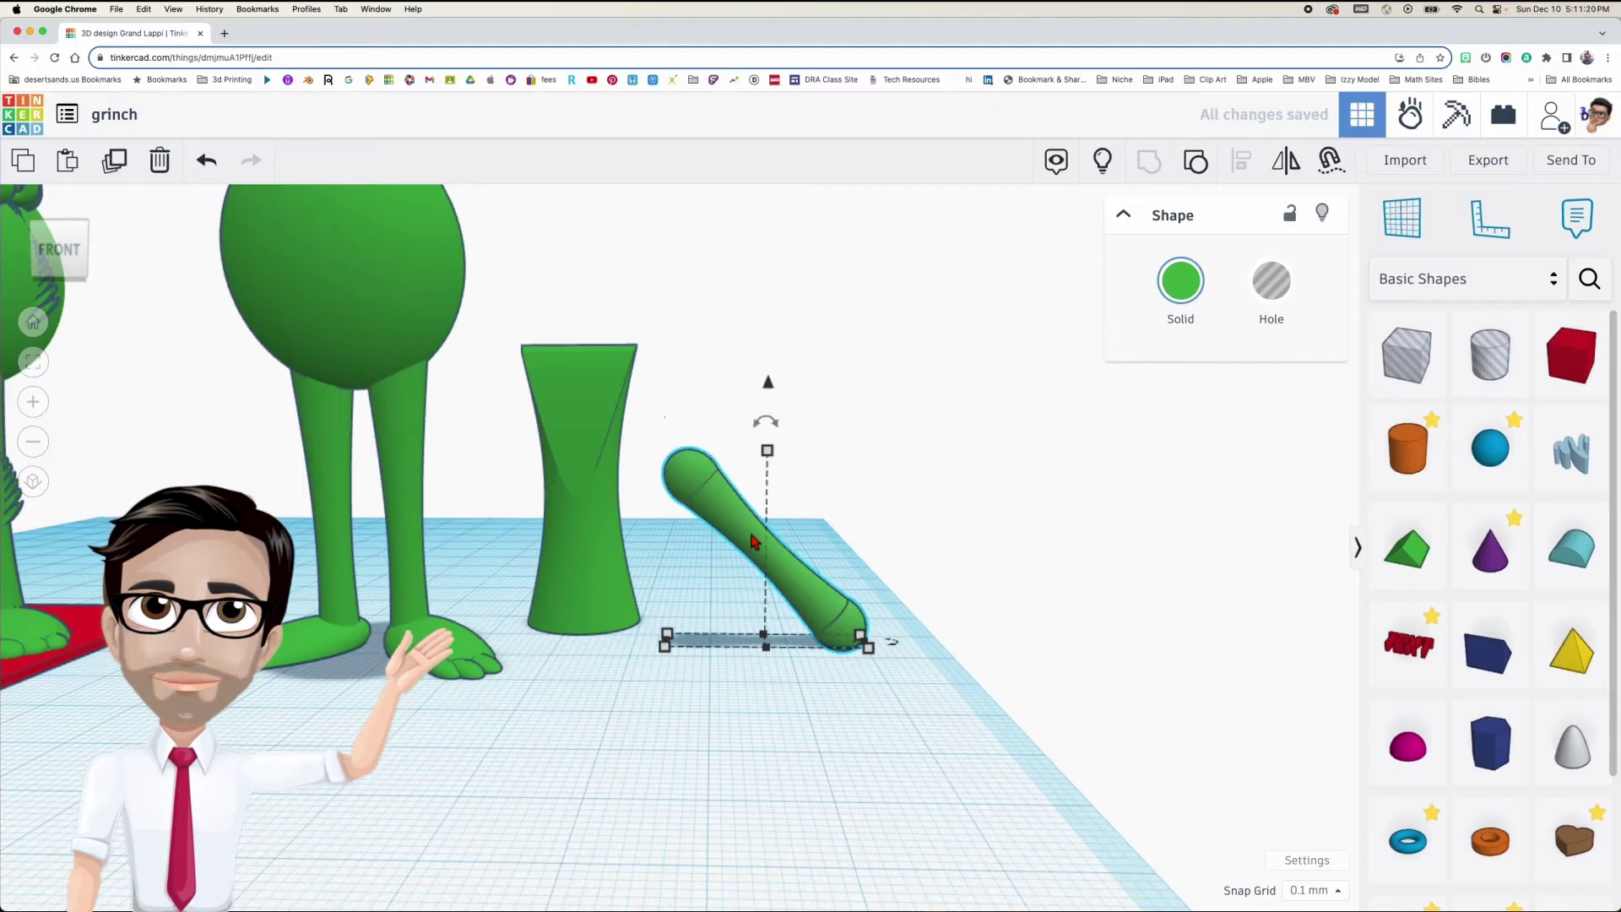
key("m")
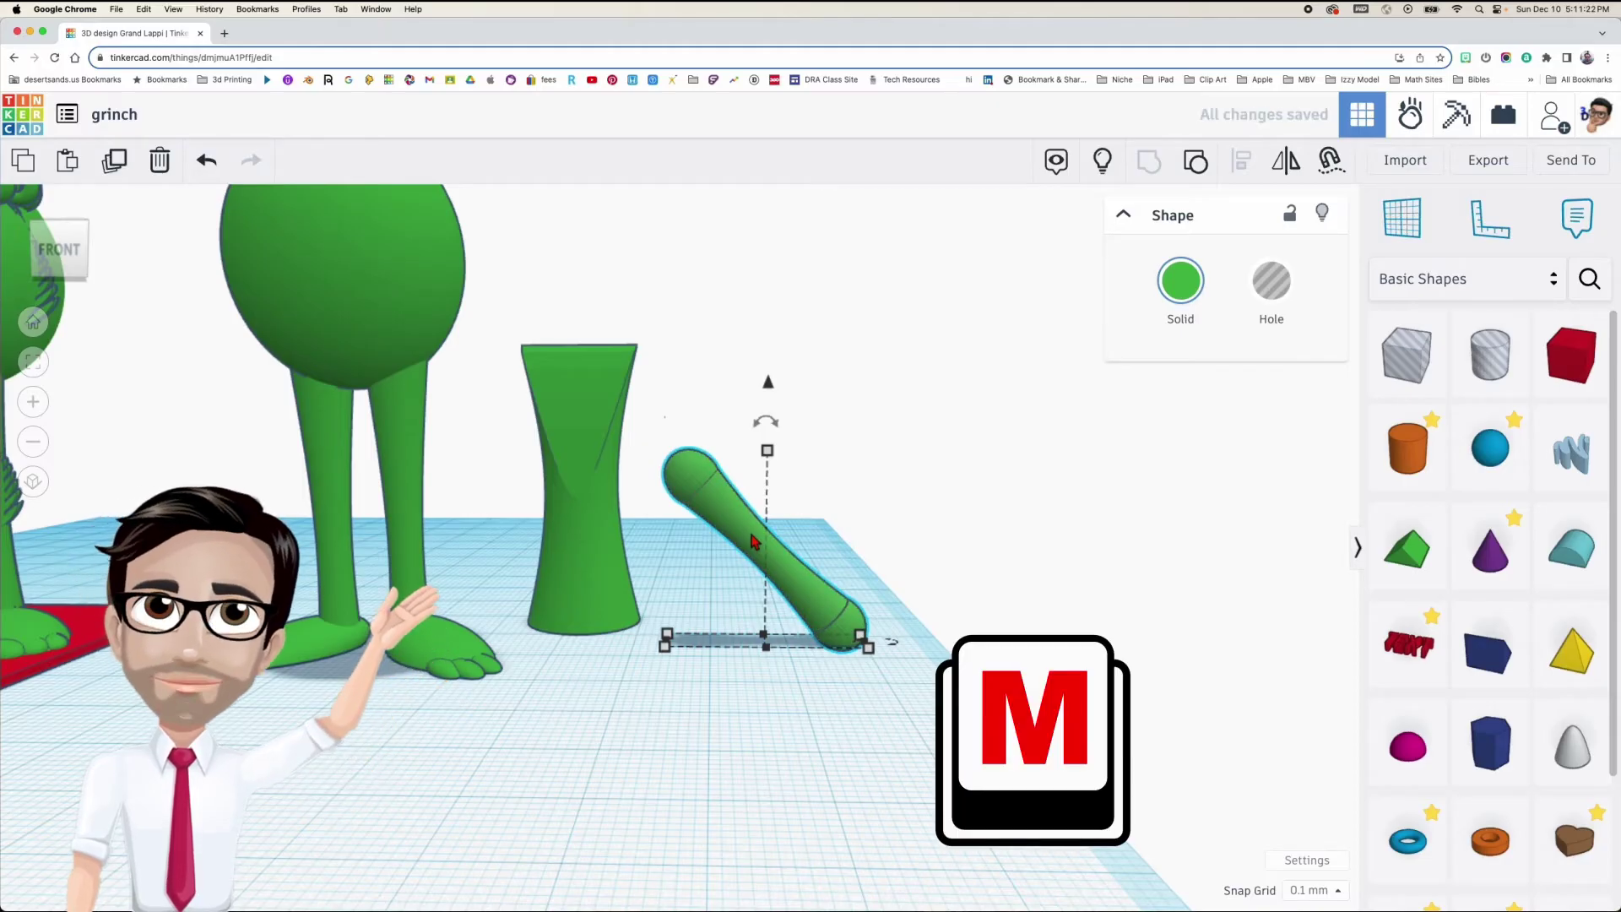
left_click(1290, 176)
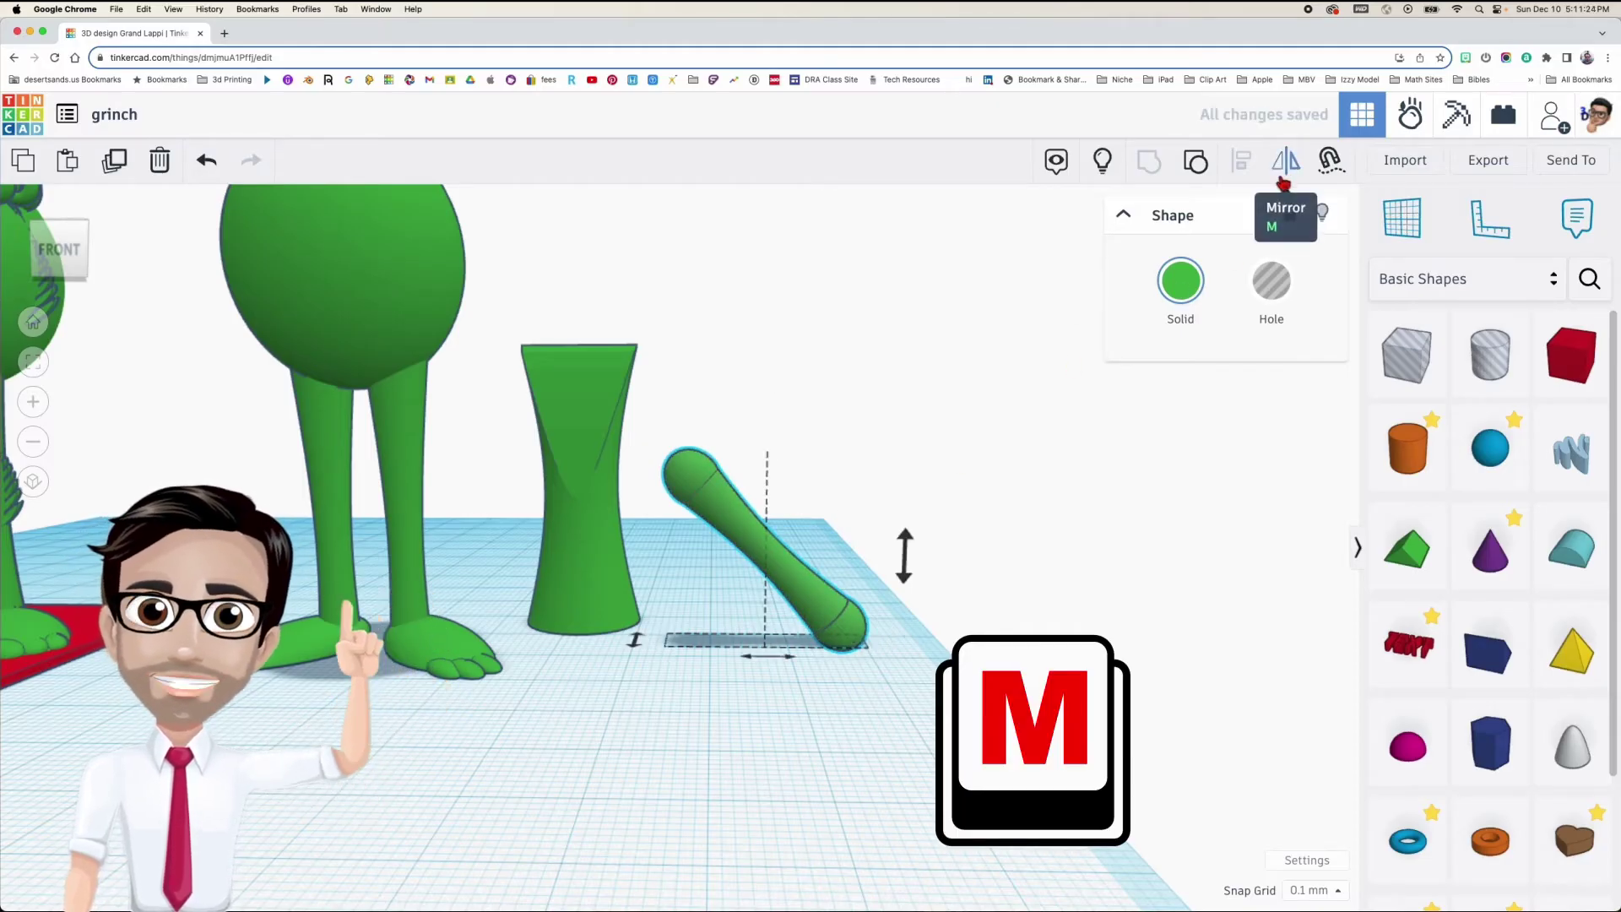
left_click(904, 559)
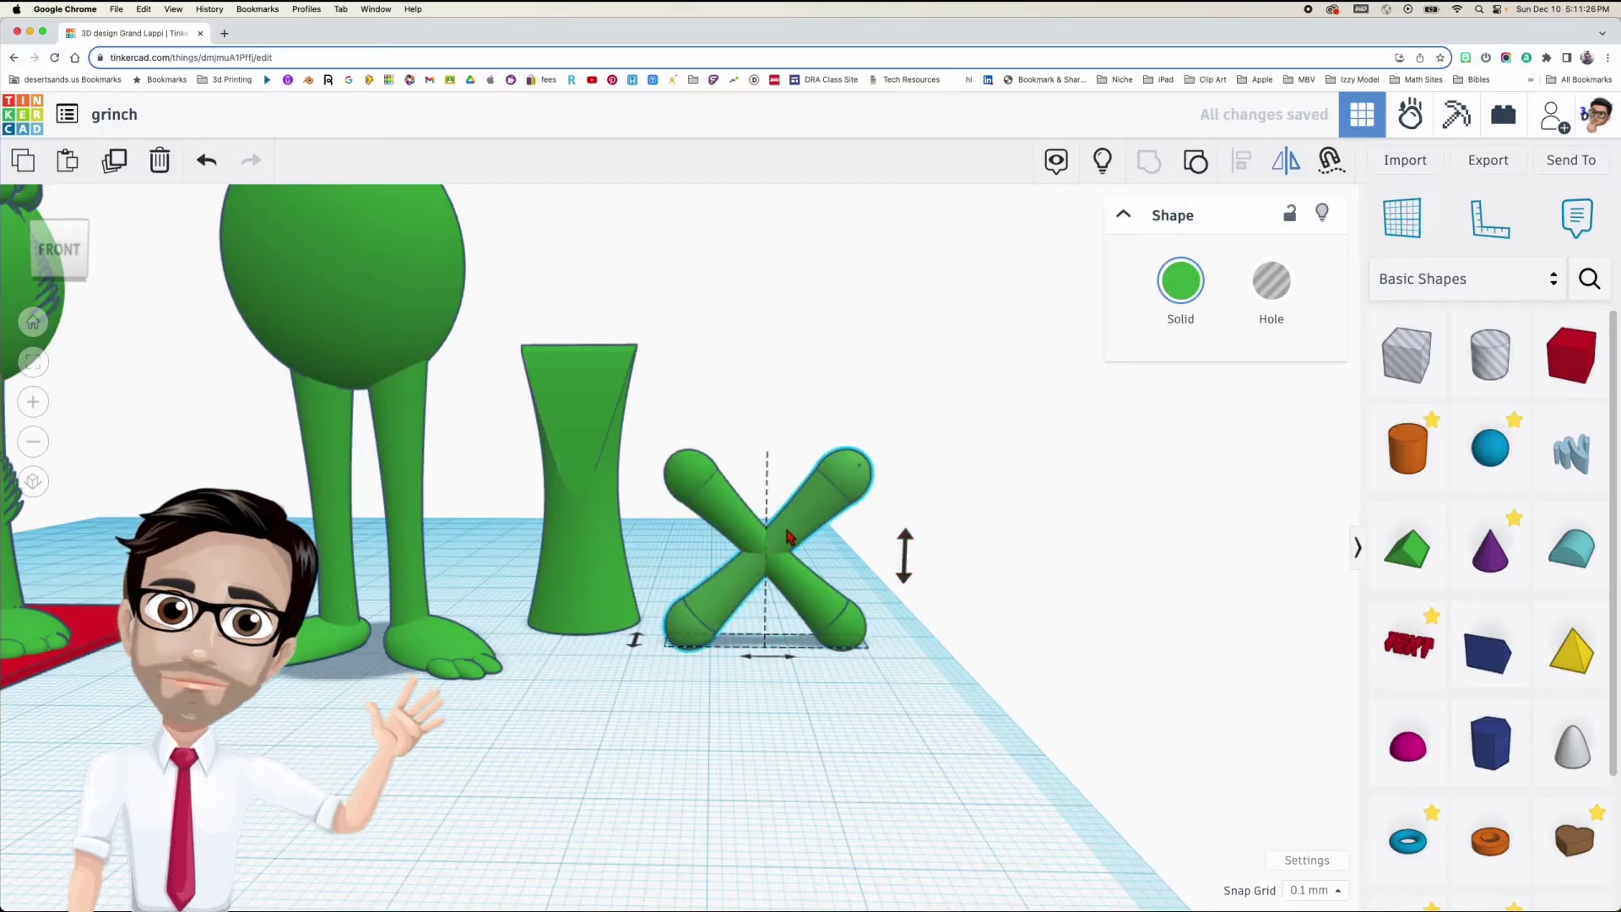
left_click(824, 517)
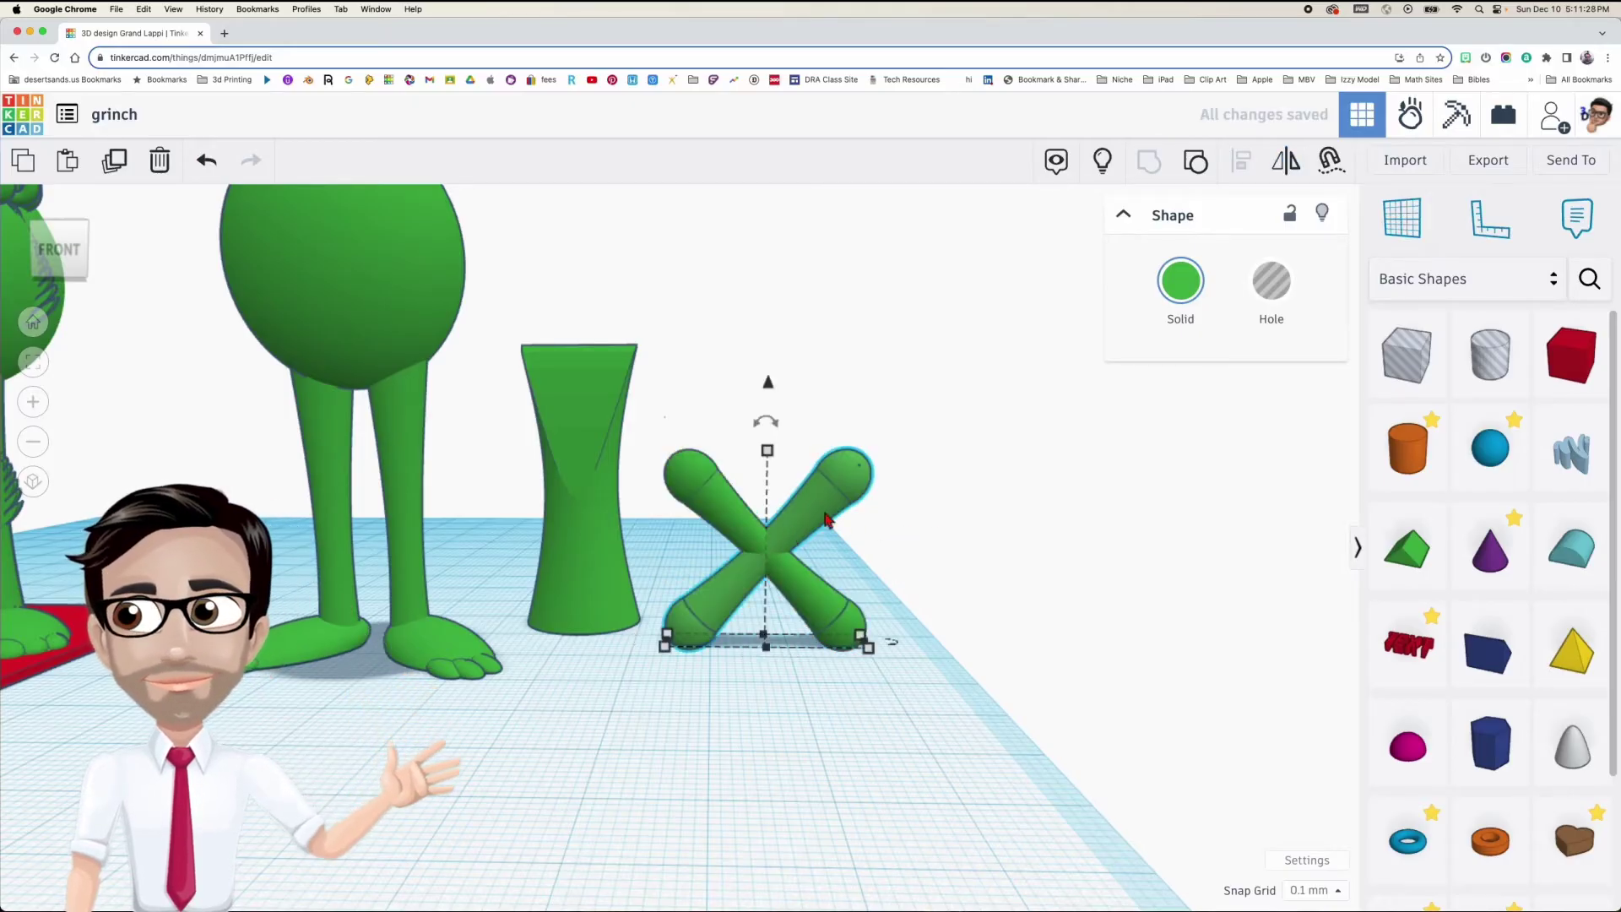
Lower the mirrored segment until its upper sphere overlaps the other segment's lower sphere as an elbow, and group both into a bent arm
left_click_drag(769, 391, 760, 540)
scroll(858, 635, "up", 5)
scroll(856, 632, "up", 5)
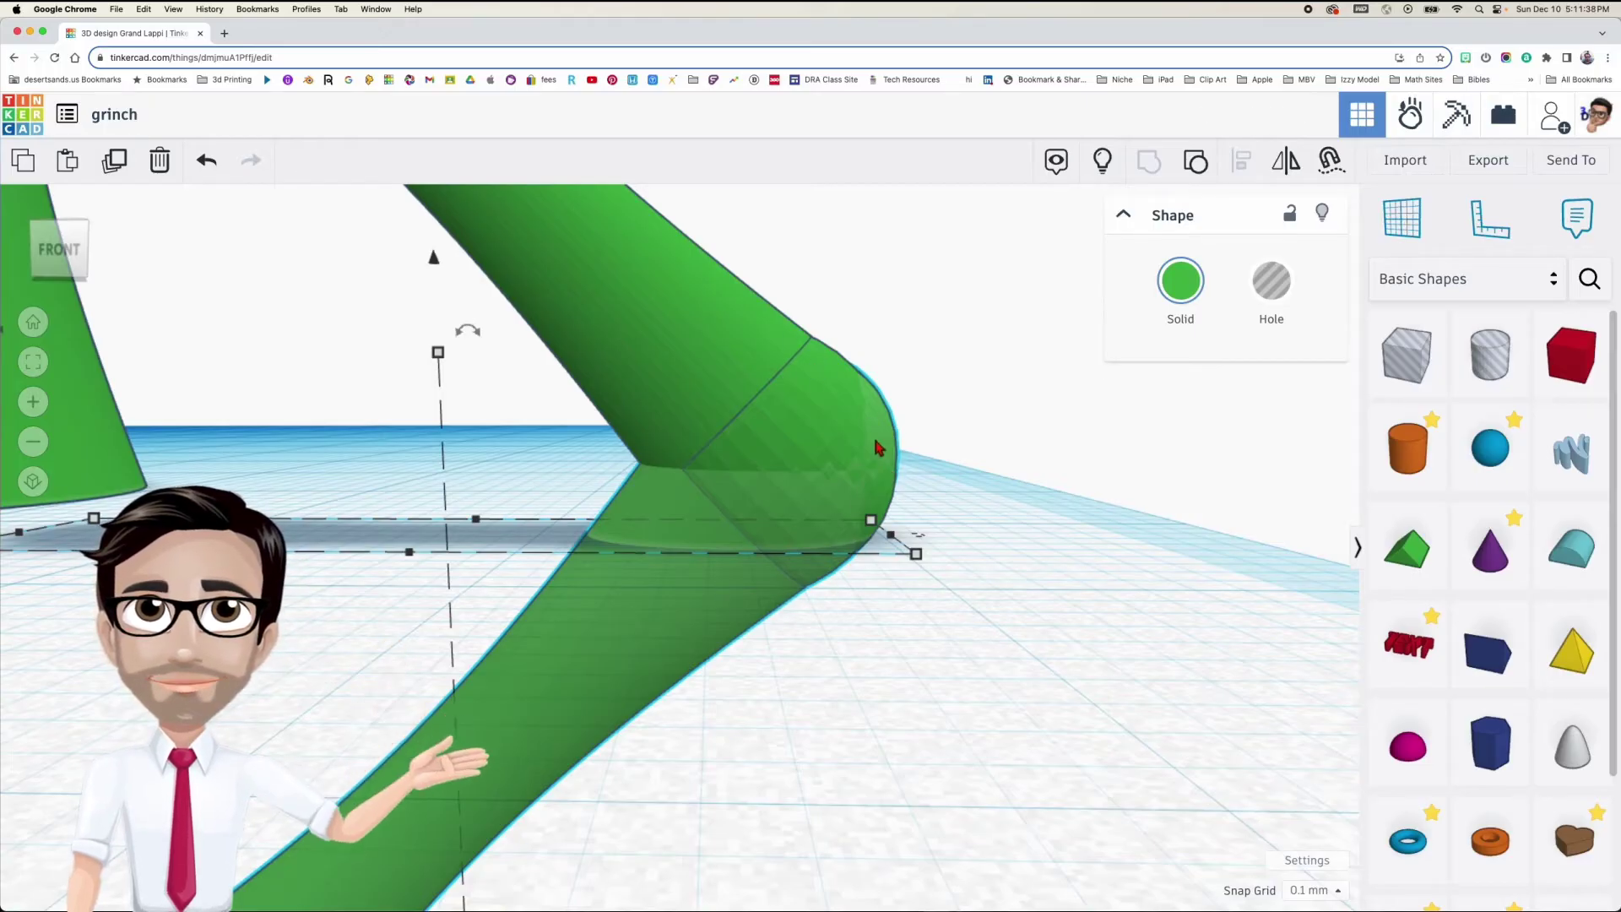
scroll(787, 506, "down", 5)
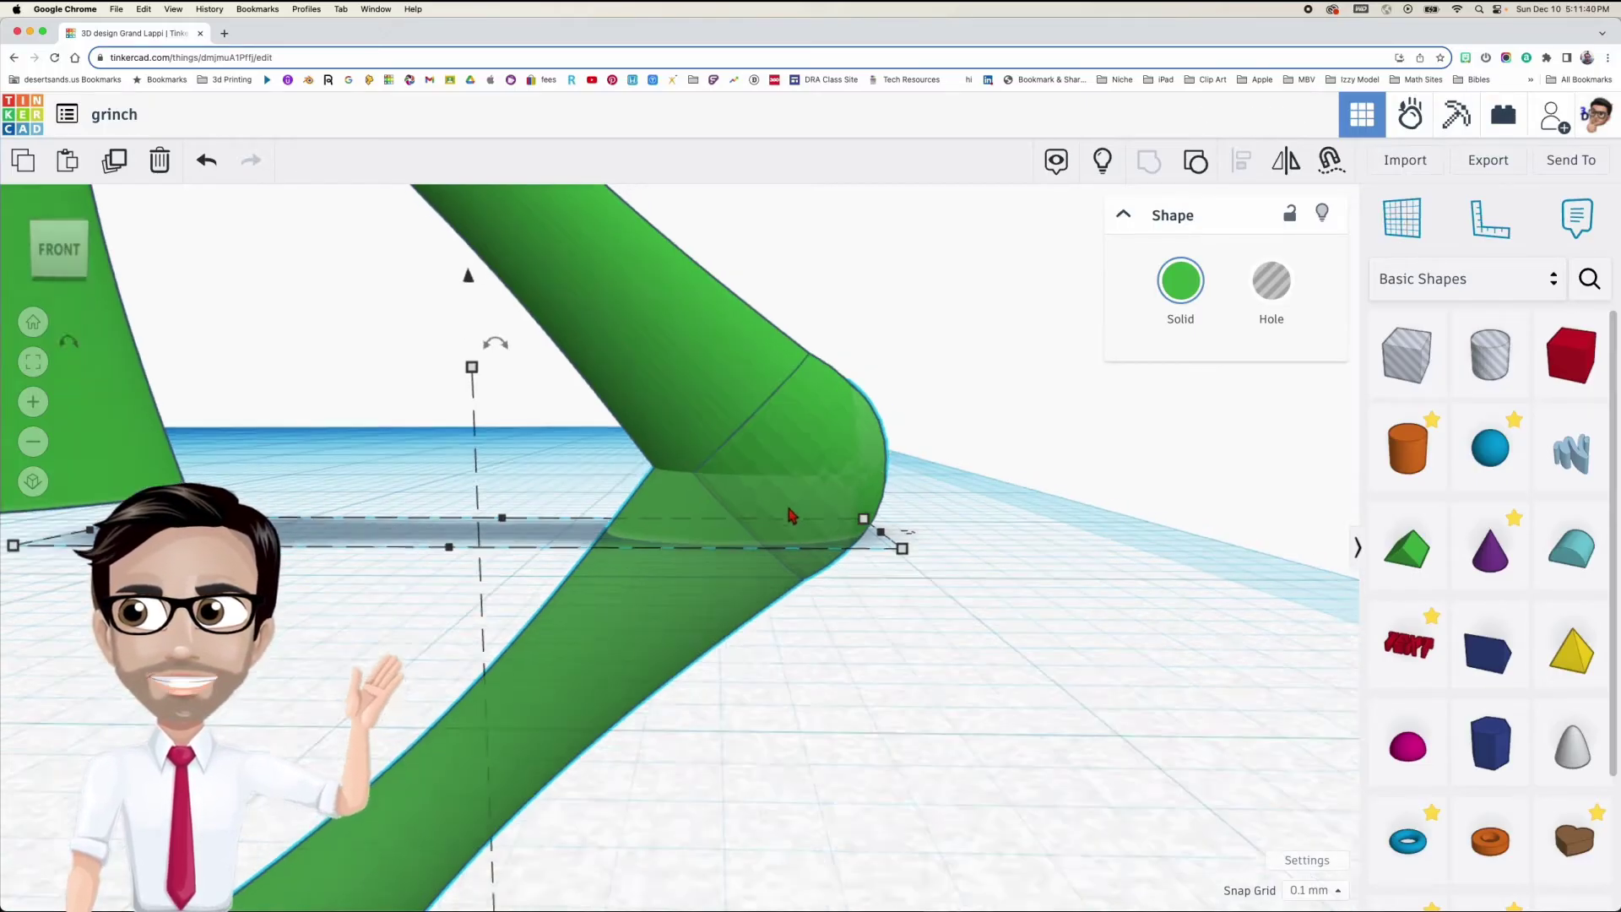
scroll(726, 510, "down", 3)
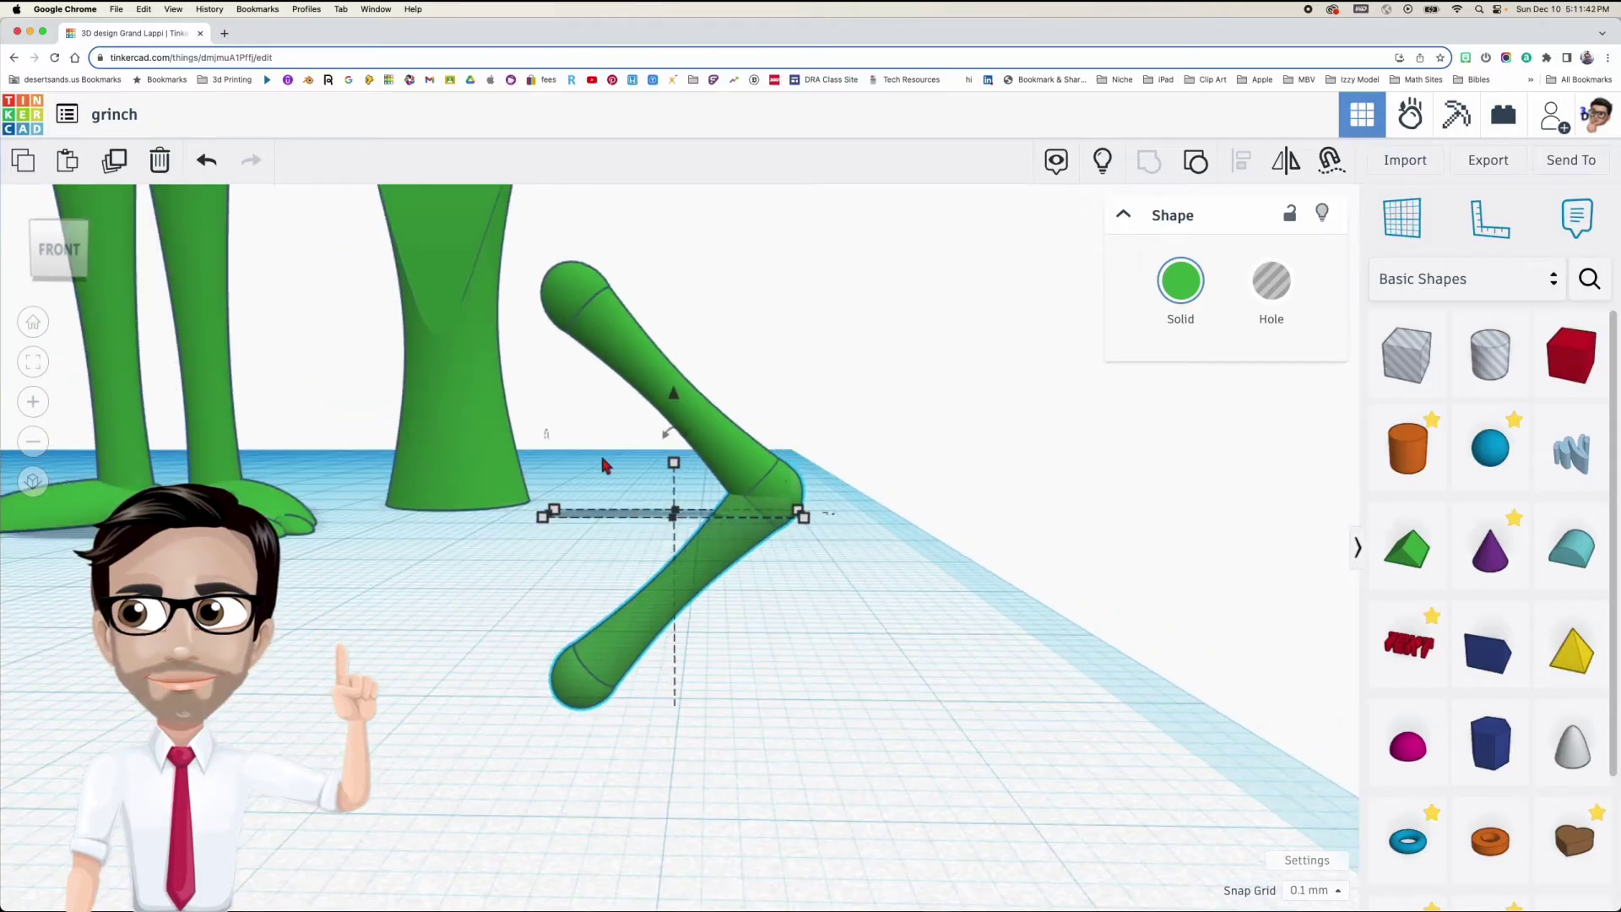
left_click_drag(849, 422, 713, 574)
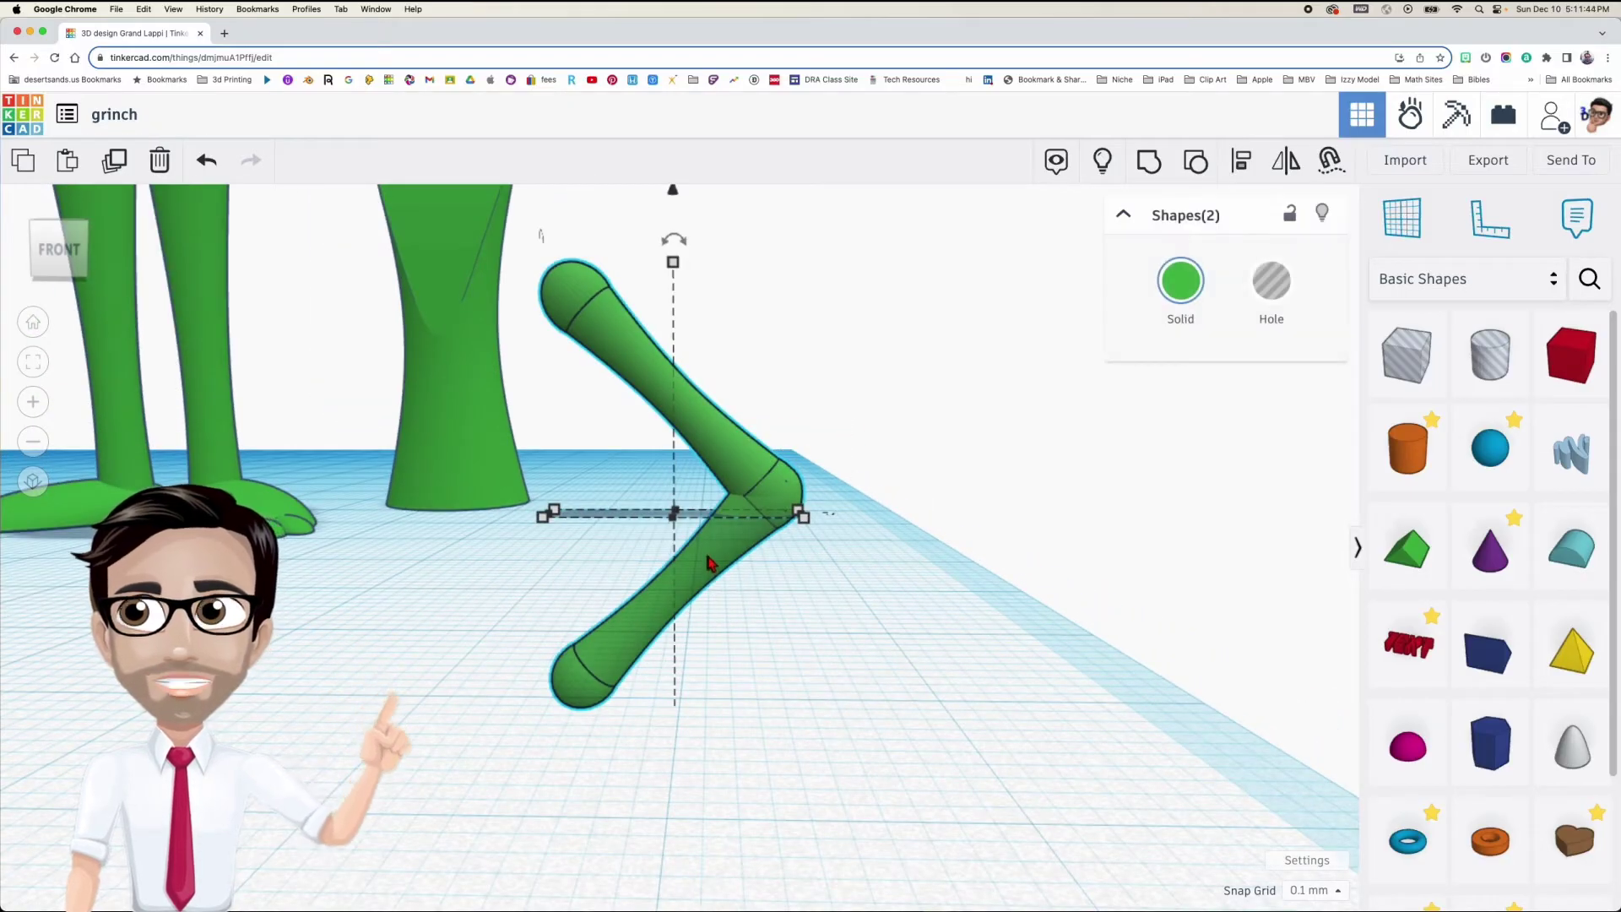
key("ctrl+g")
Move the bent arm against the torso and raise it so its upper sphere sits at the torso's upper corner as a shoulder
middle_click_drag(709, 564, 772, 612)
left_click_drag(744, 331, 739, 262)
right_click_drag(836, 419, 686, 507)
left_click_drag(630, 510, 610, 472)
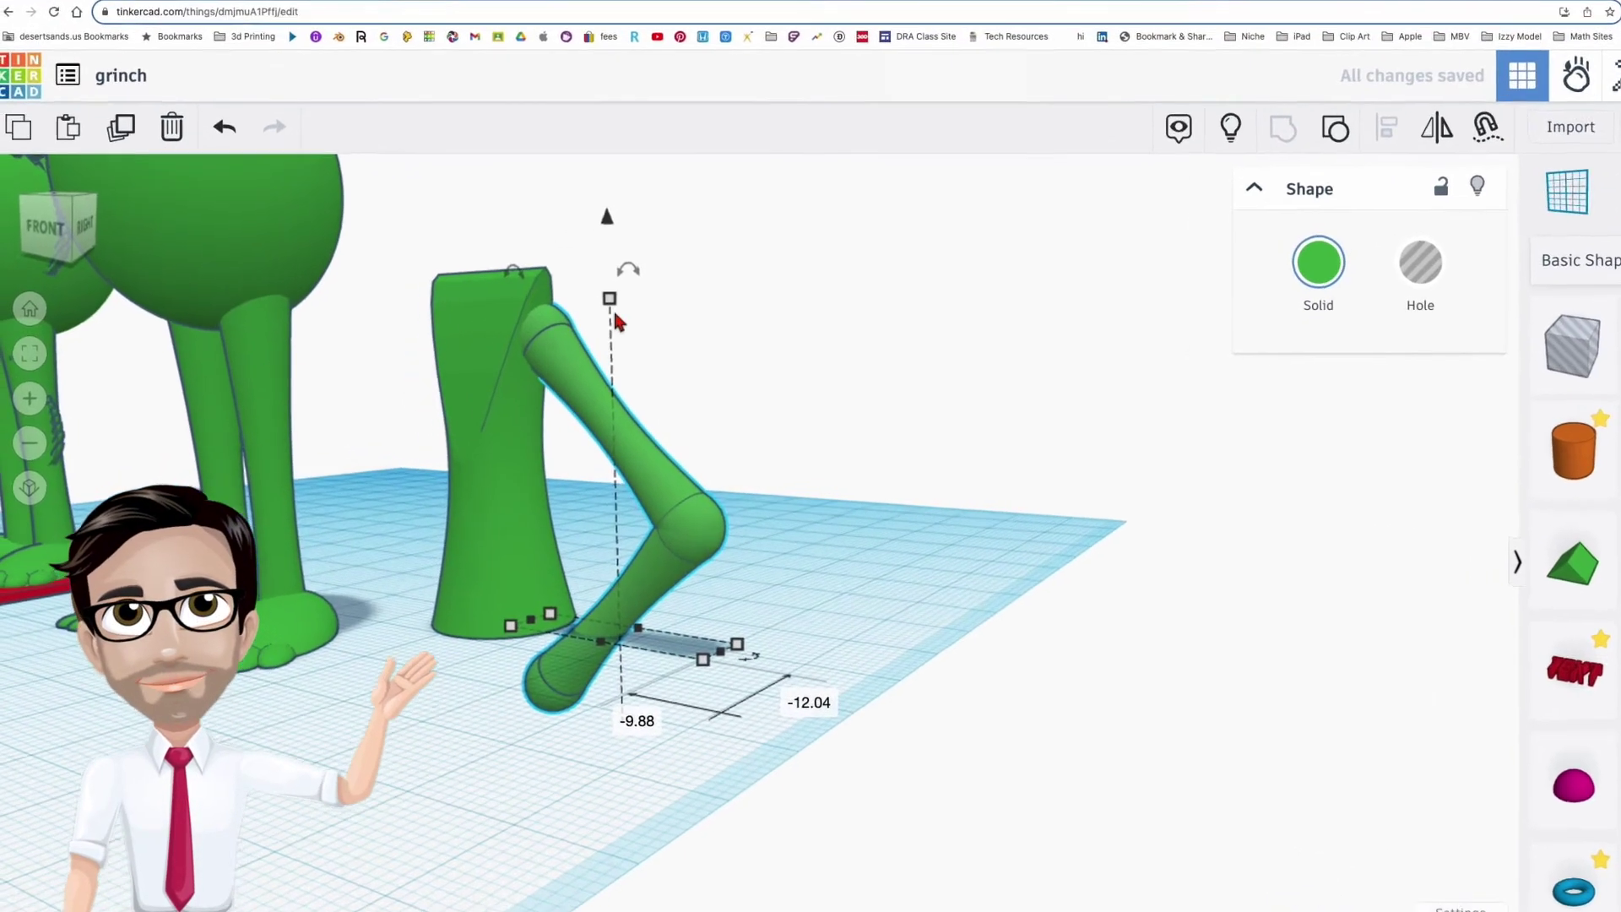
left_click_drag(607, 216, 608, 191)
left_click_drag(728, 148, 724, 134)
right_click_drag(859, 297, 765, 307)
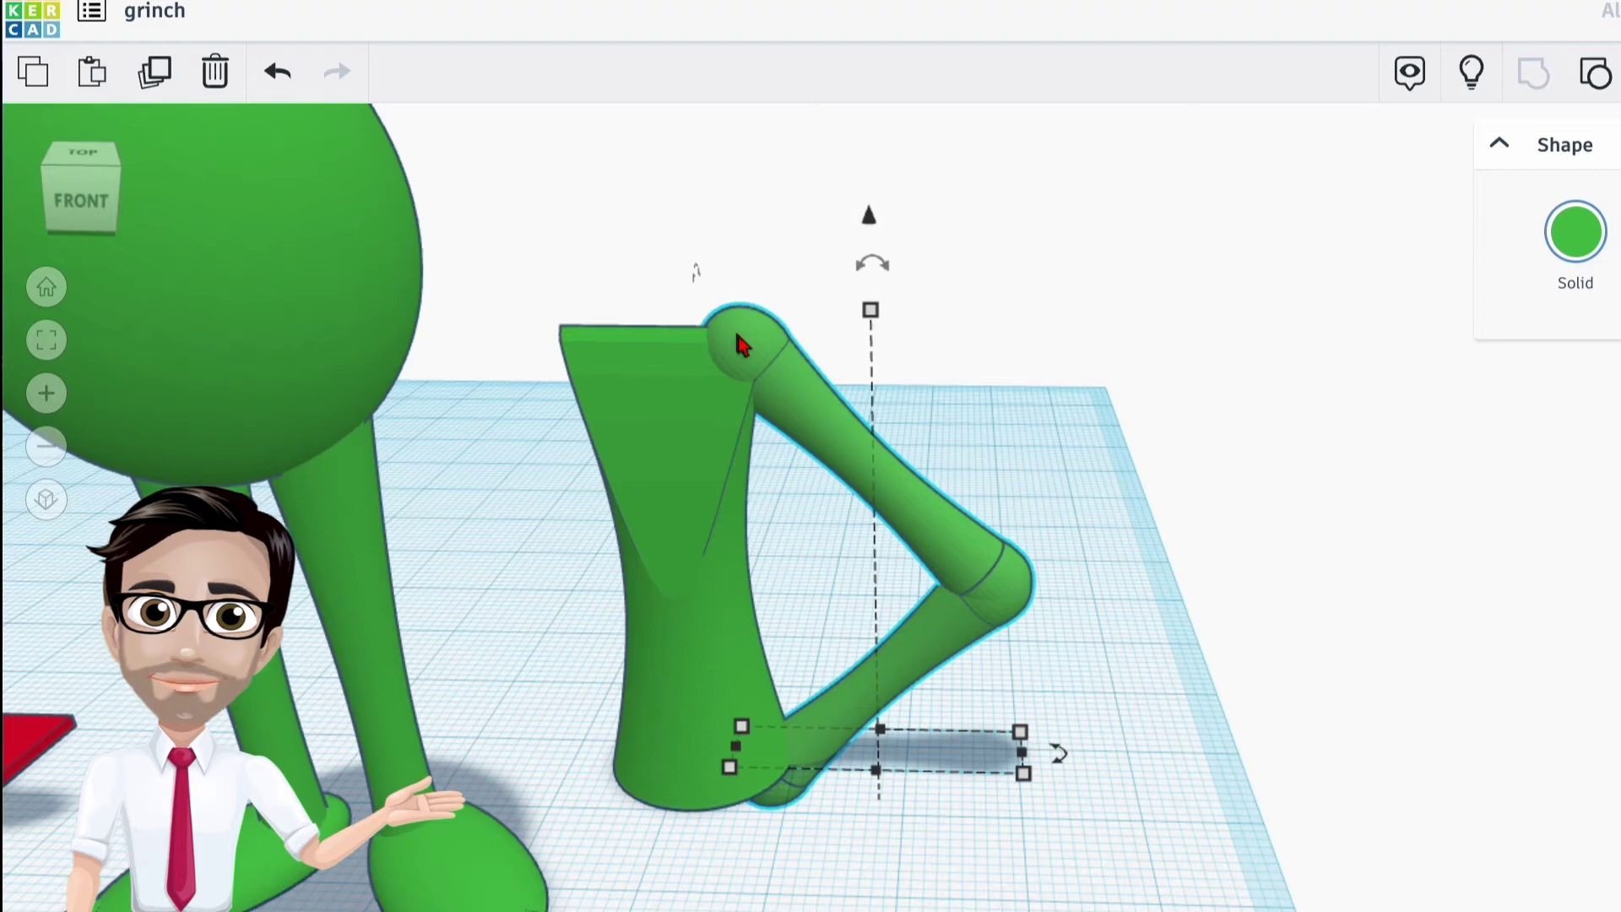
right_click_drag(743, 348, 842, 464)
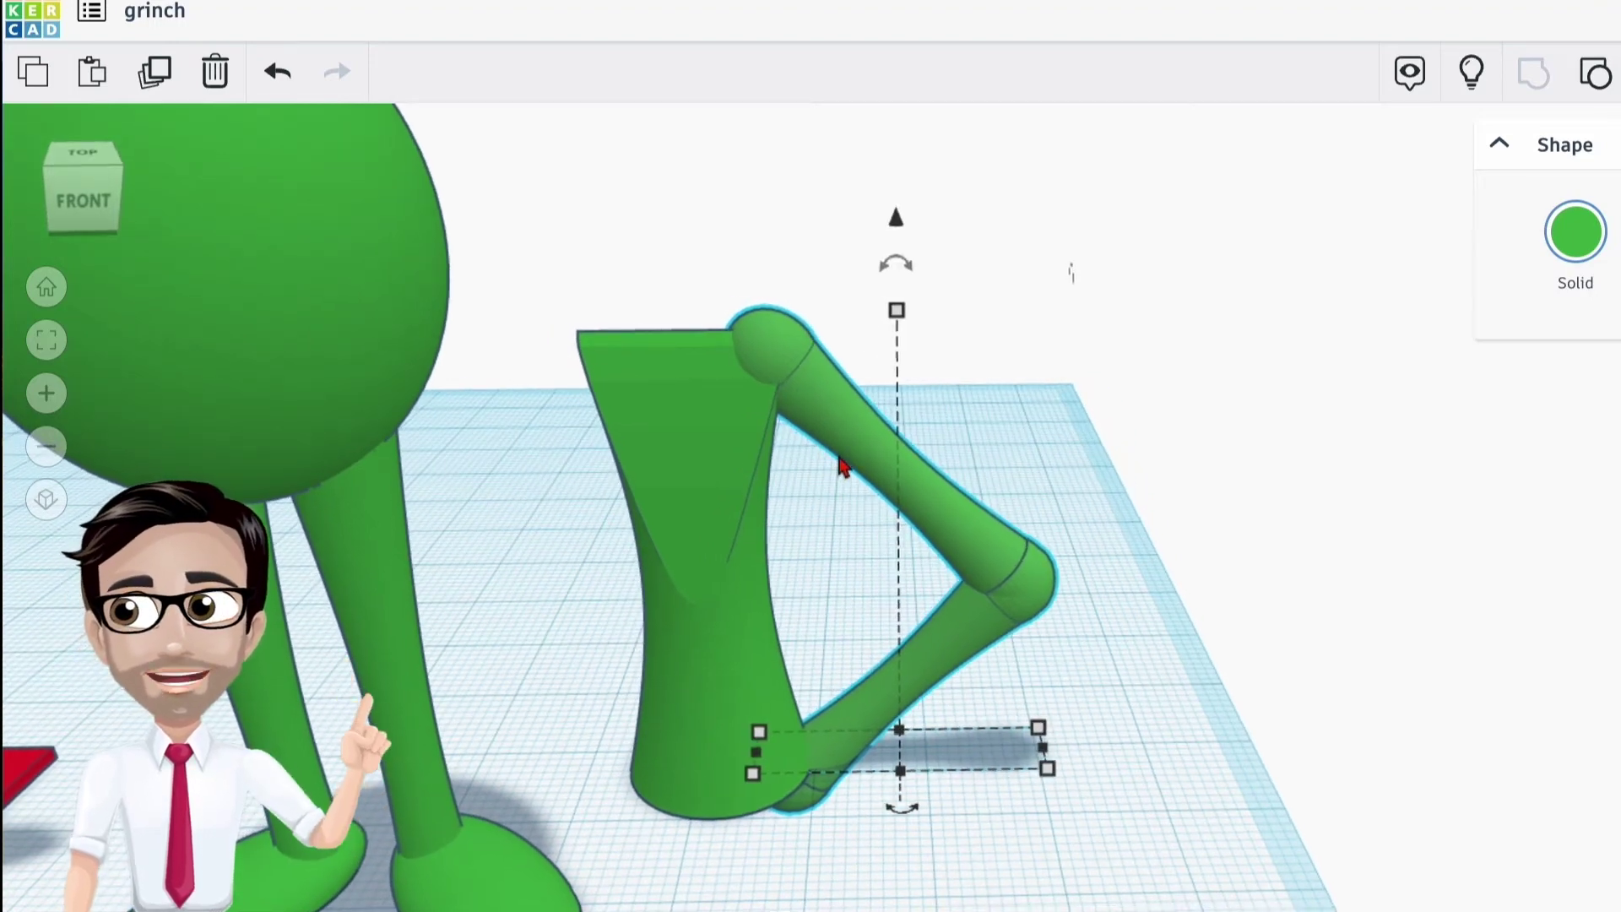
right_click_drag(842, 467, 878, 279)
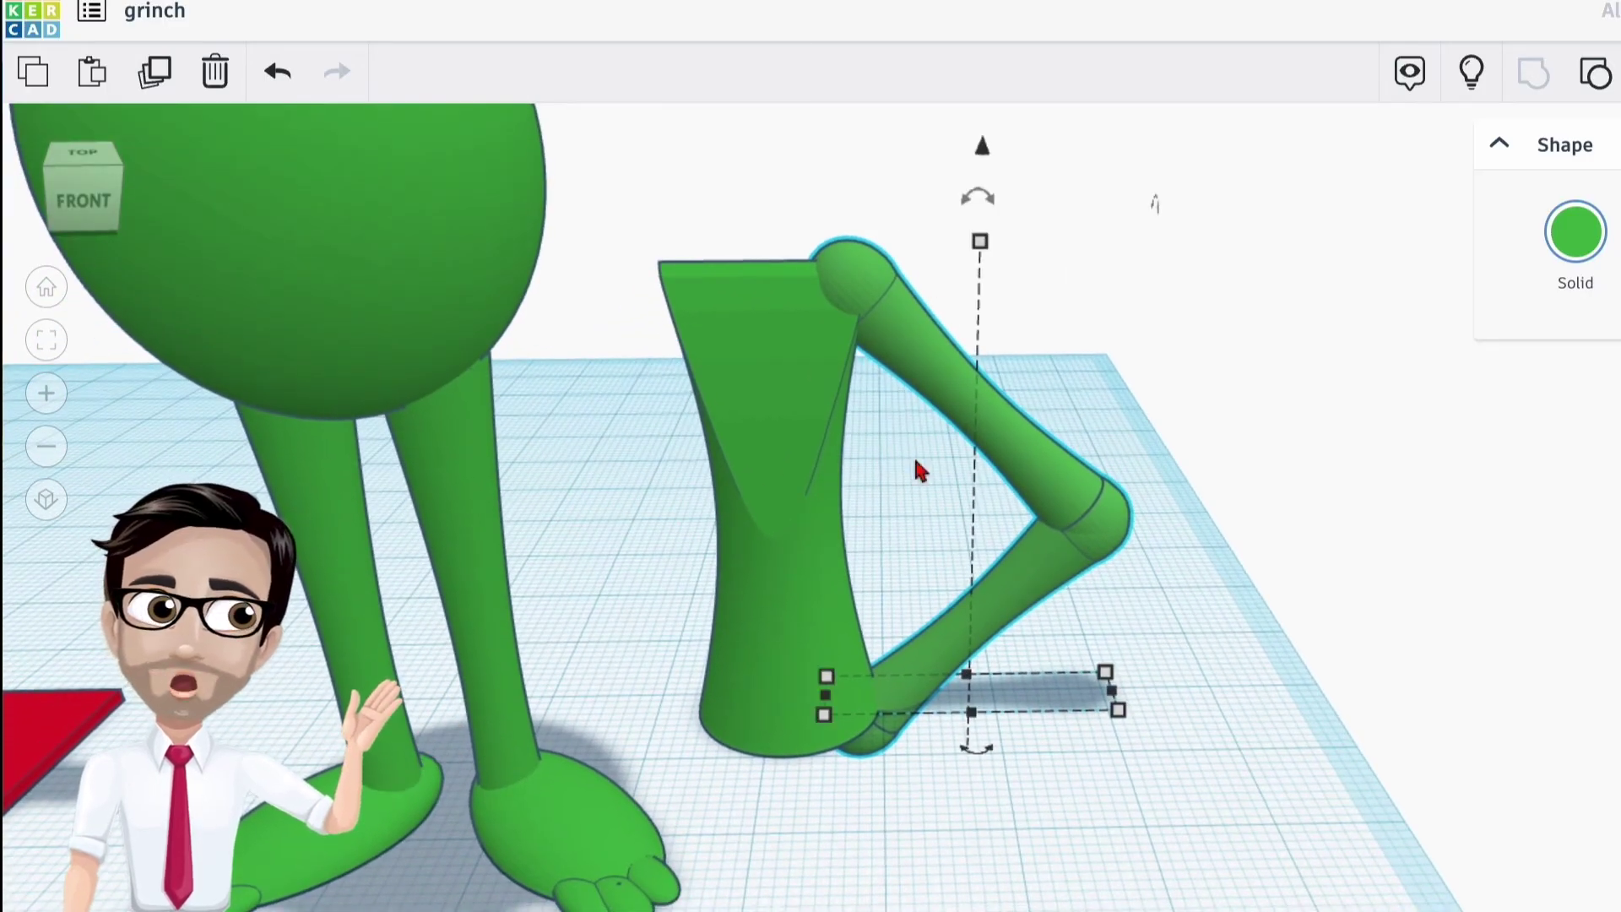
Nudge the bent arm slightly toward the front of the torso in small increments, judging its depth from the side
right_click_drag(926, 569, 619, 594)
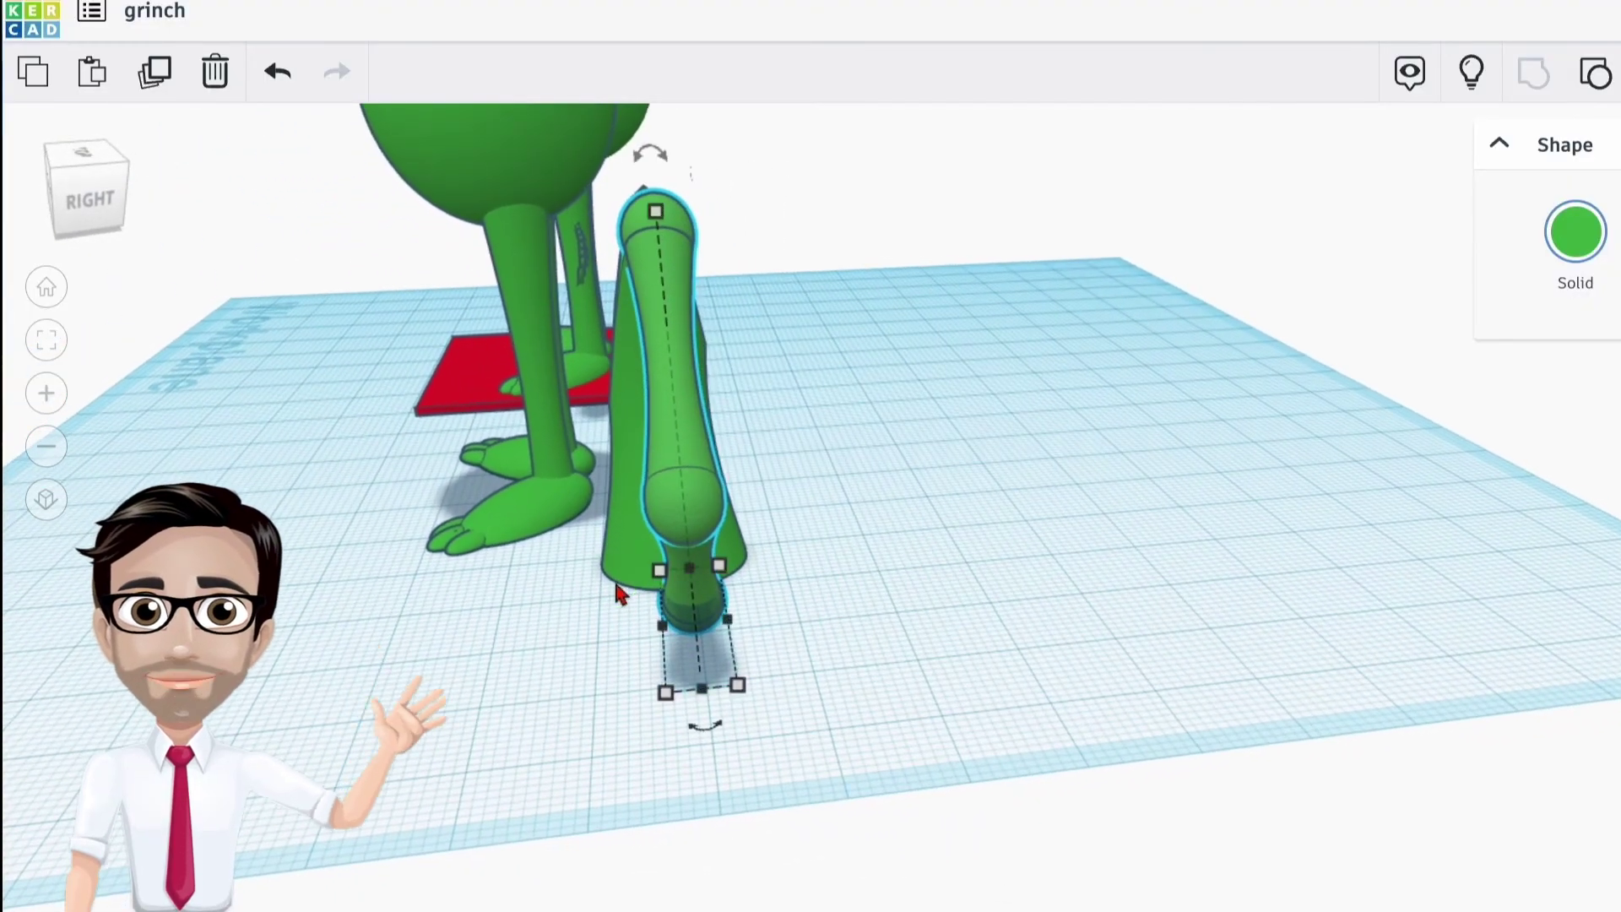
key("Left")
key("Left")
key("Left")
key("Left")
key("Left")
key("Left")
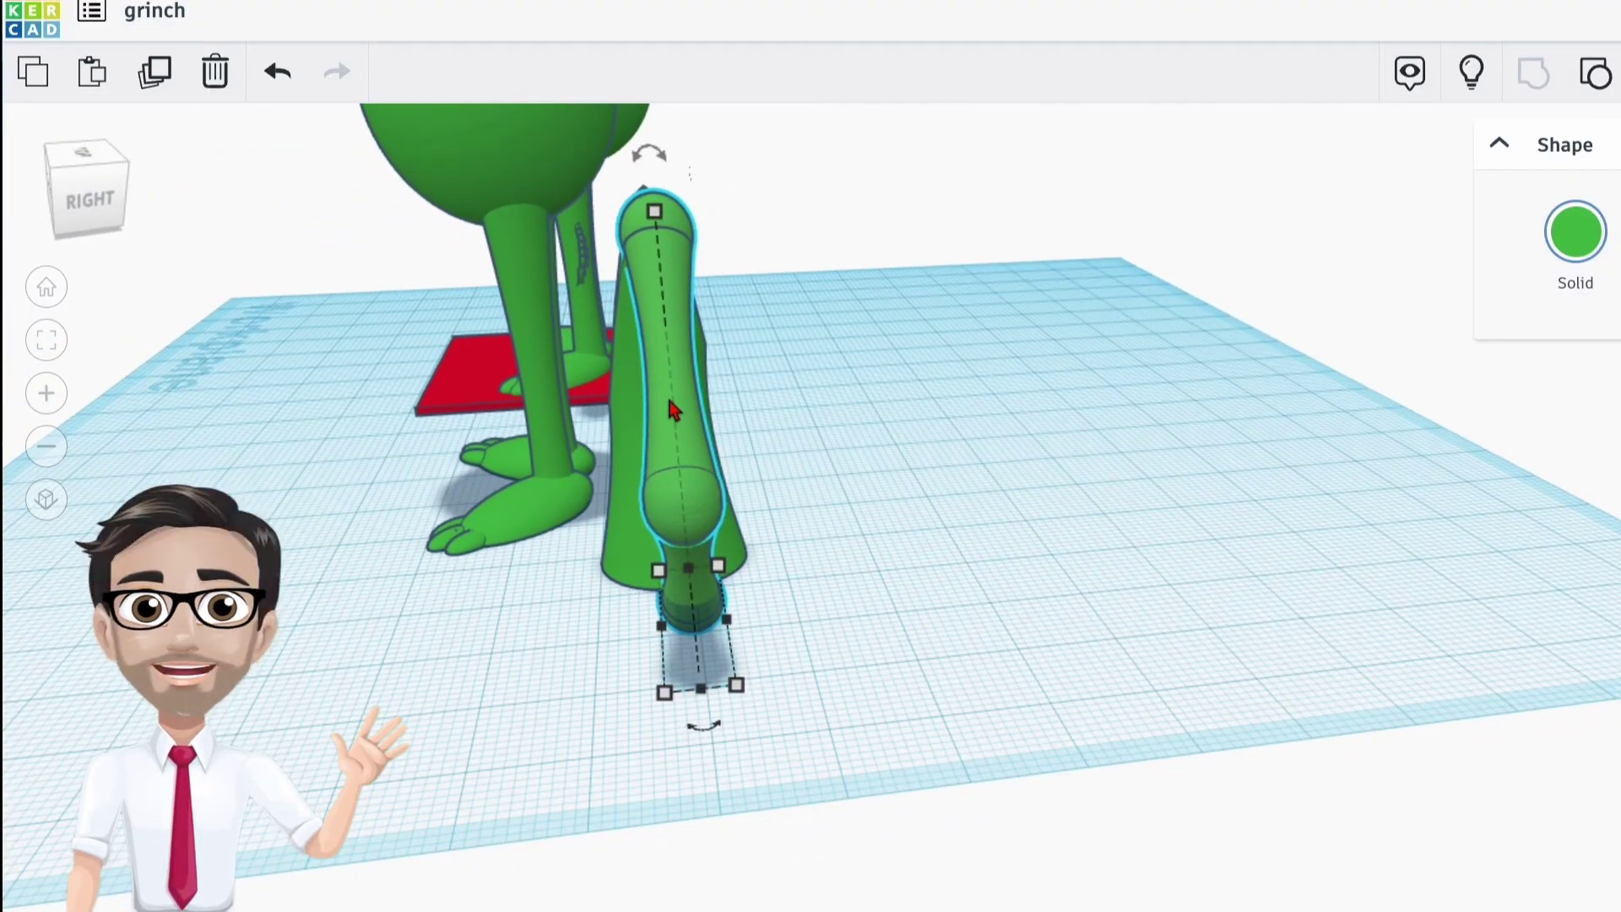
right_click_drag(674, 416, 948, 688)
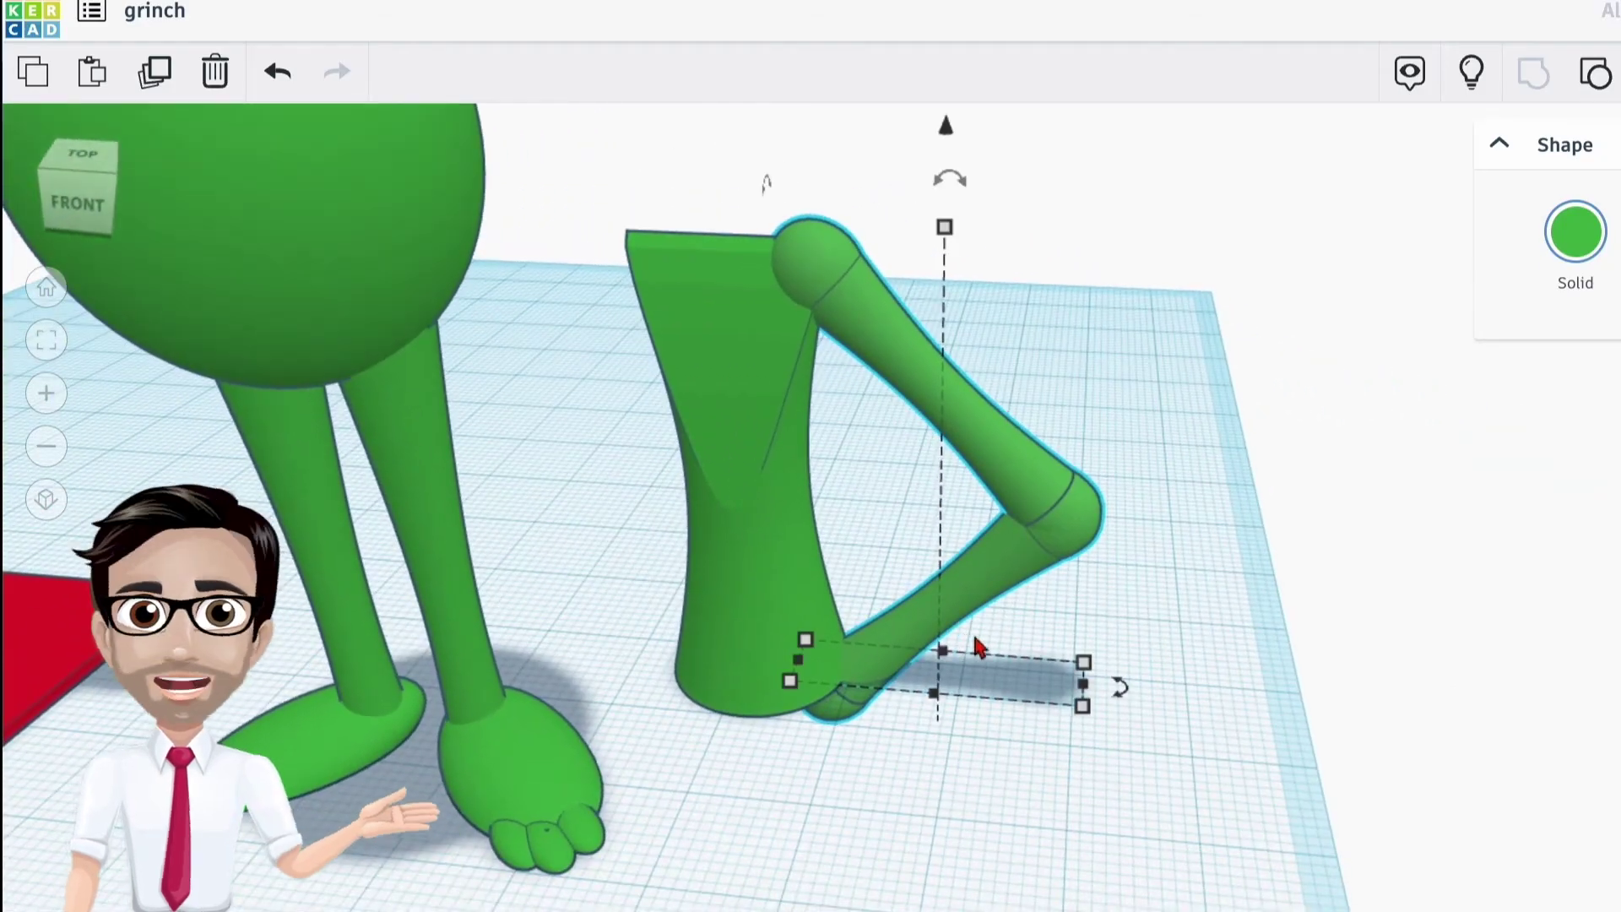
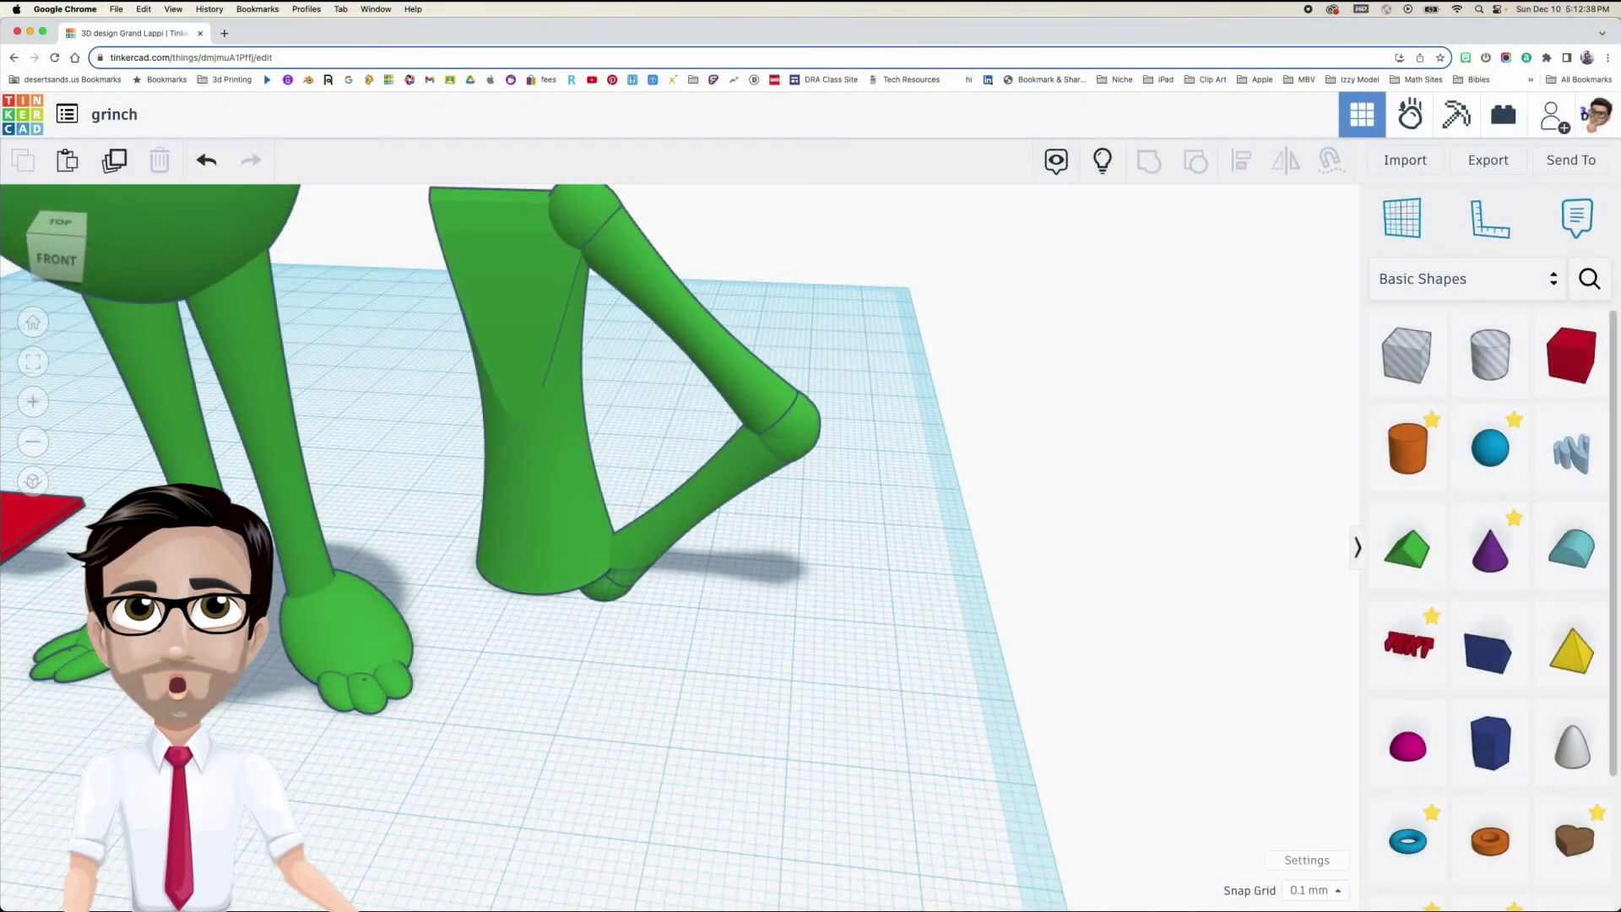
Add a sphere on the workplane near the arm's lower end, colour it green and set its steps to 24
left_click_drag(1491, 447, 813, 667)
left_click(1199, 296)
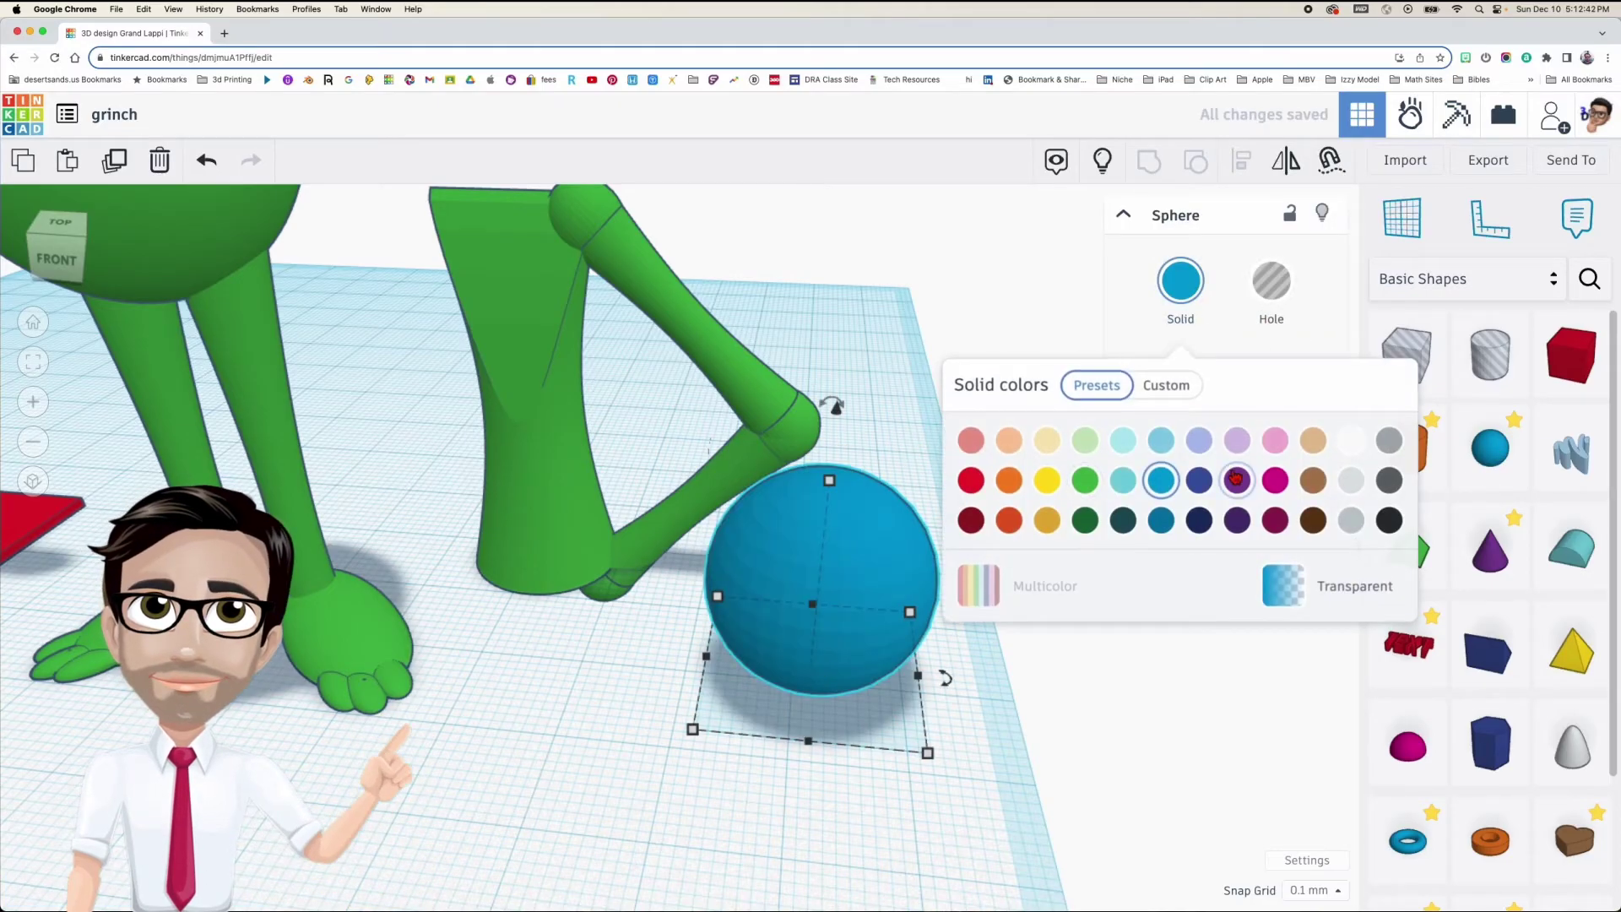
left_click(1087, 482)
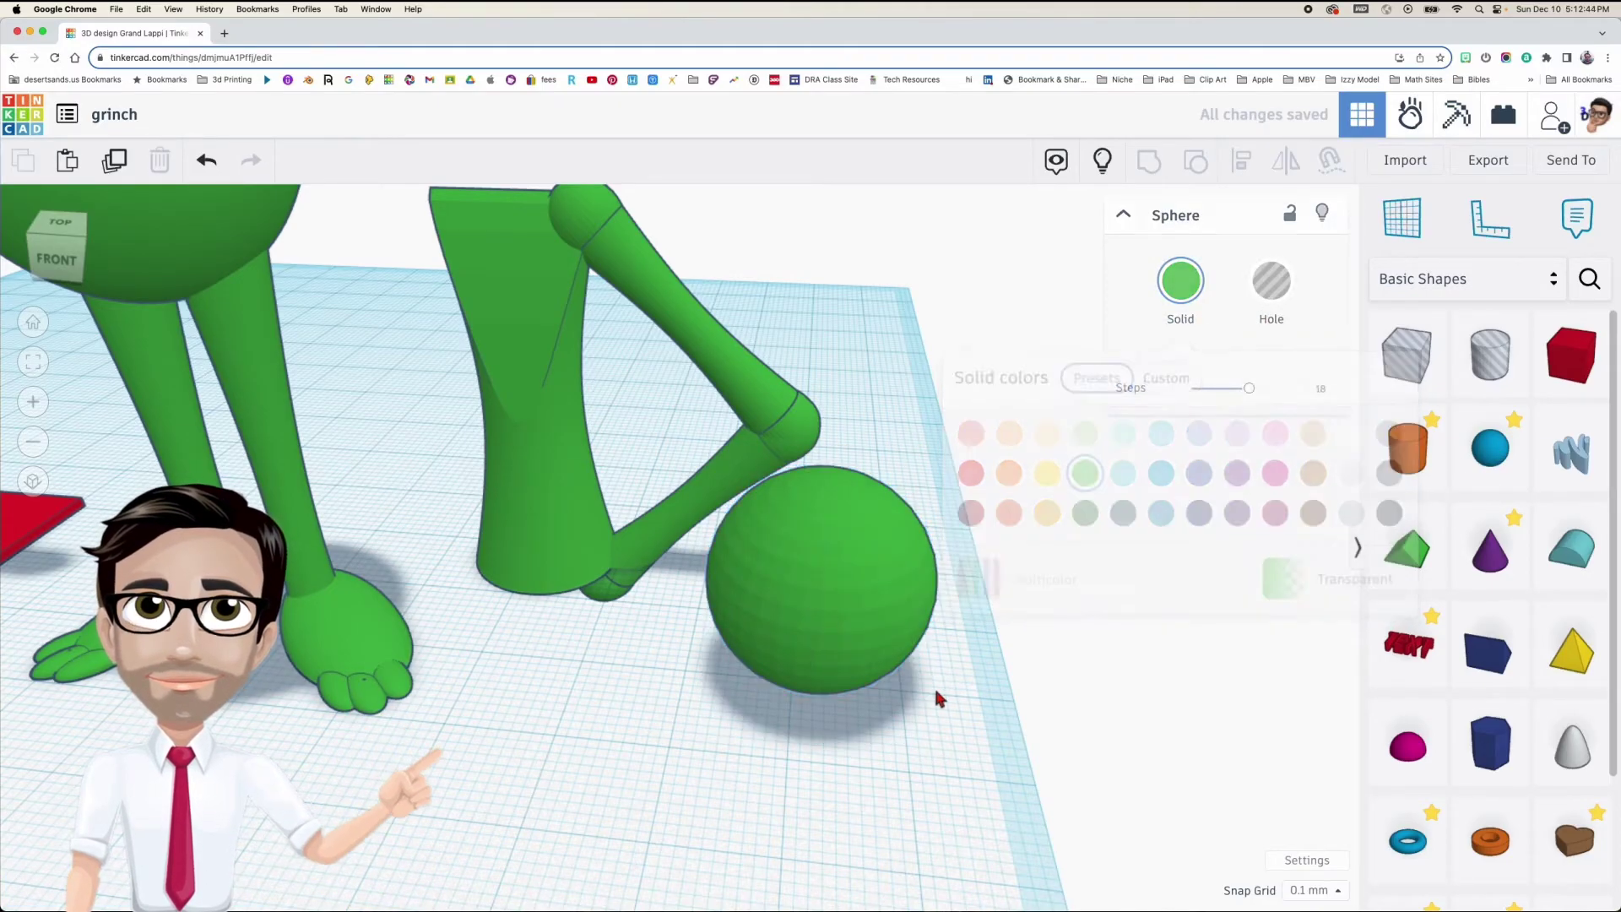
left_click_drag(1253, 393, 1395, 390)
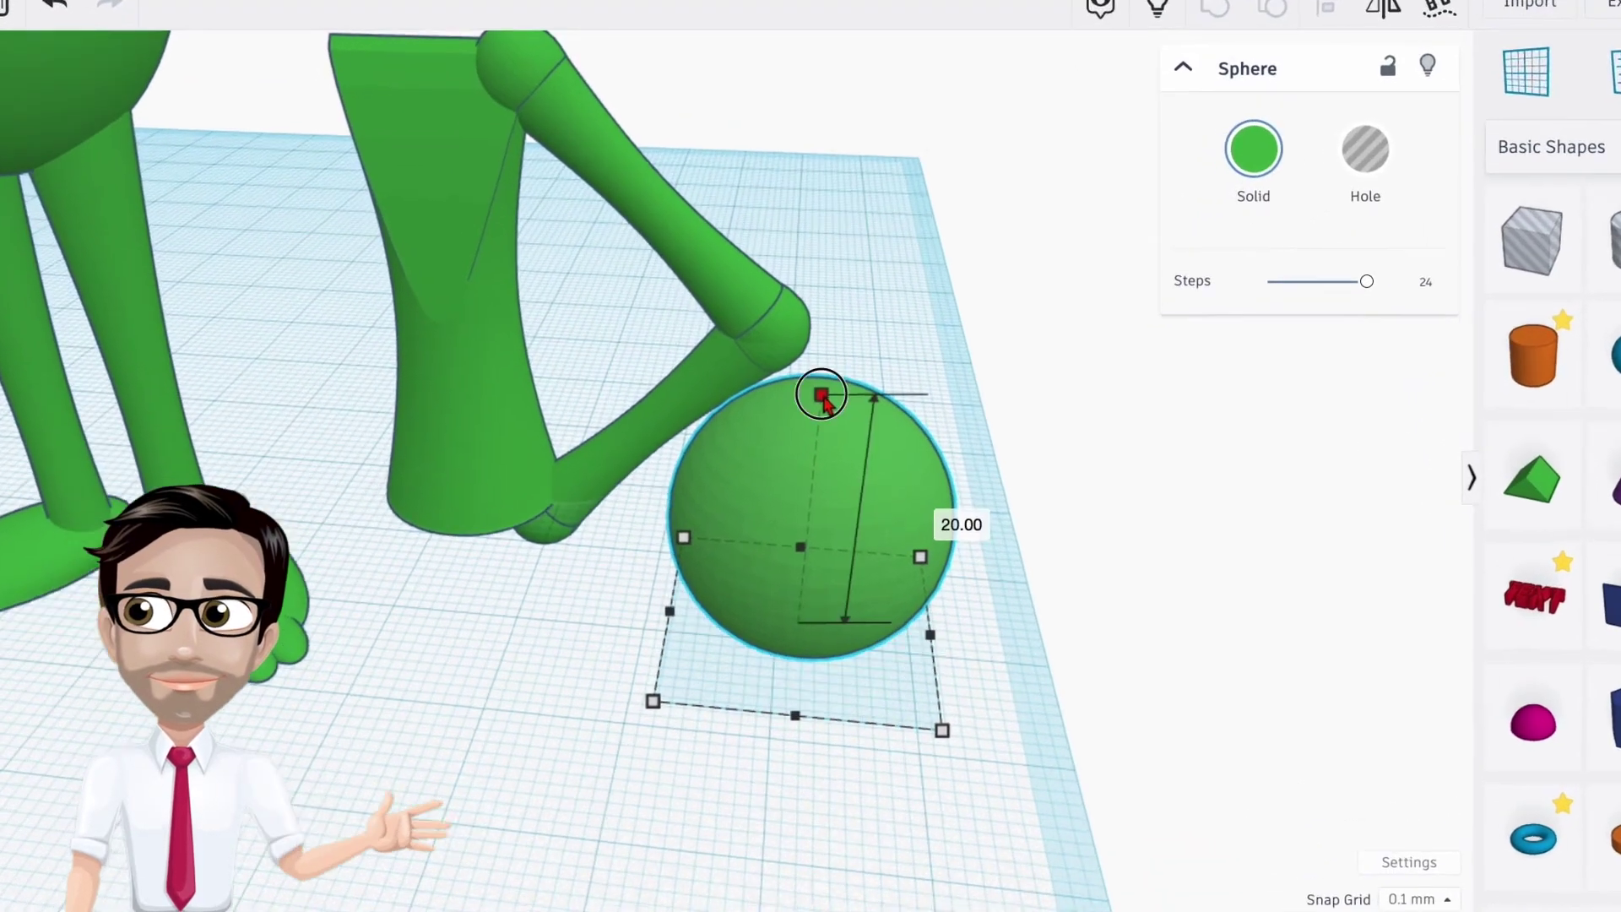
Resize the sphere into an ellipsoid 8.4 mm high, 7 mm deep and 4.4 mm wide
left_click(946, 526)
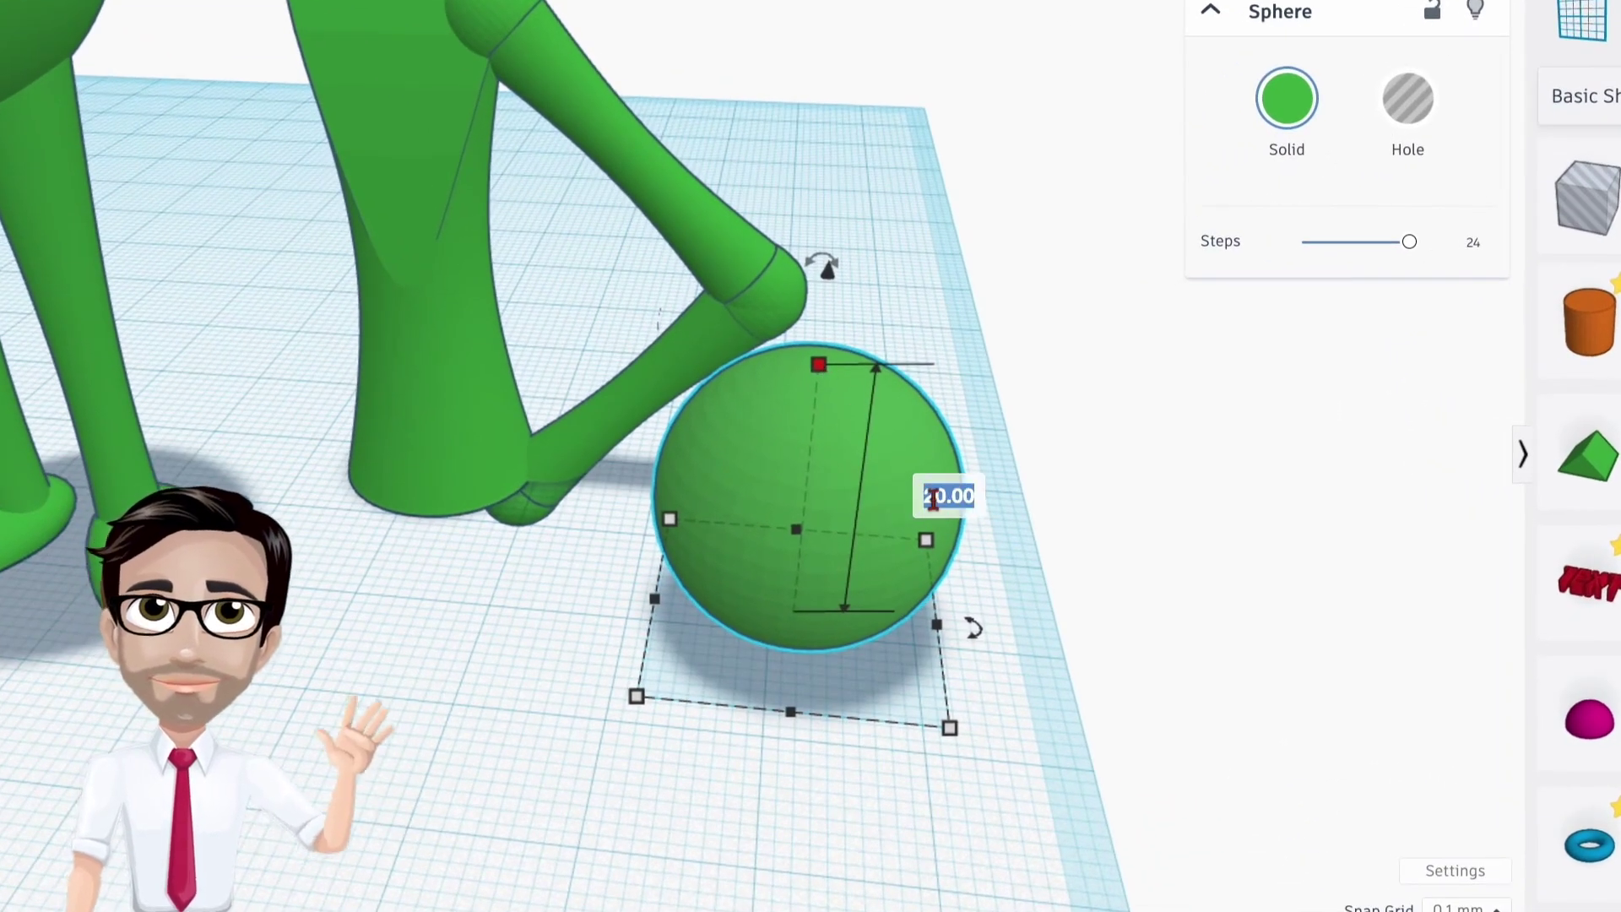
type("8.")
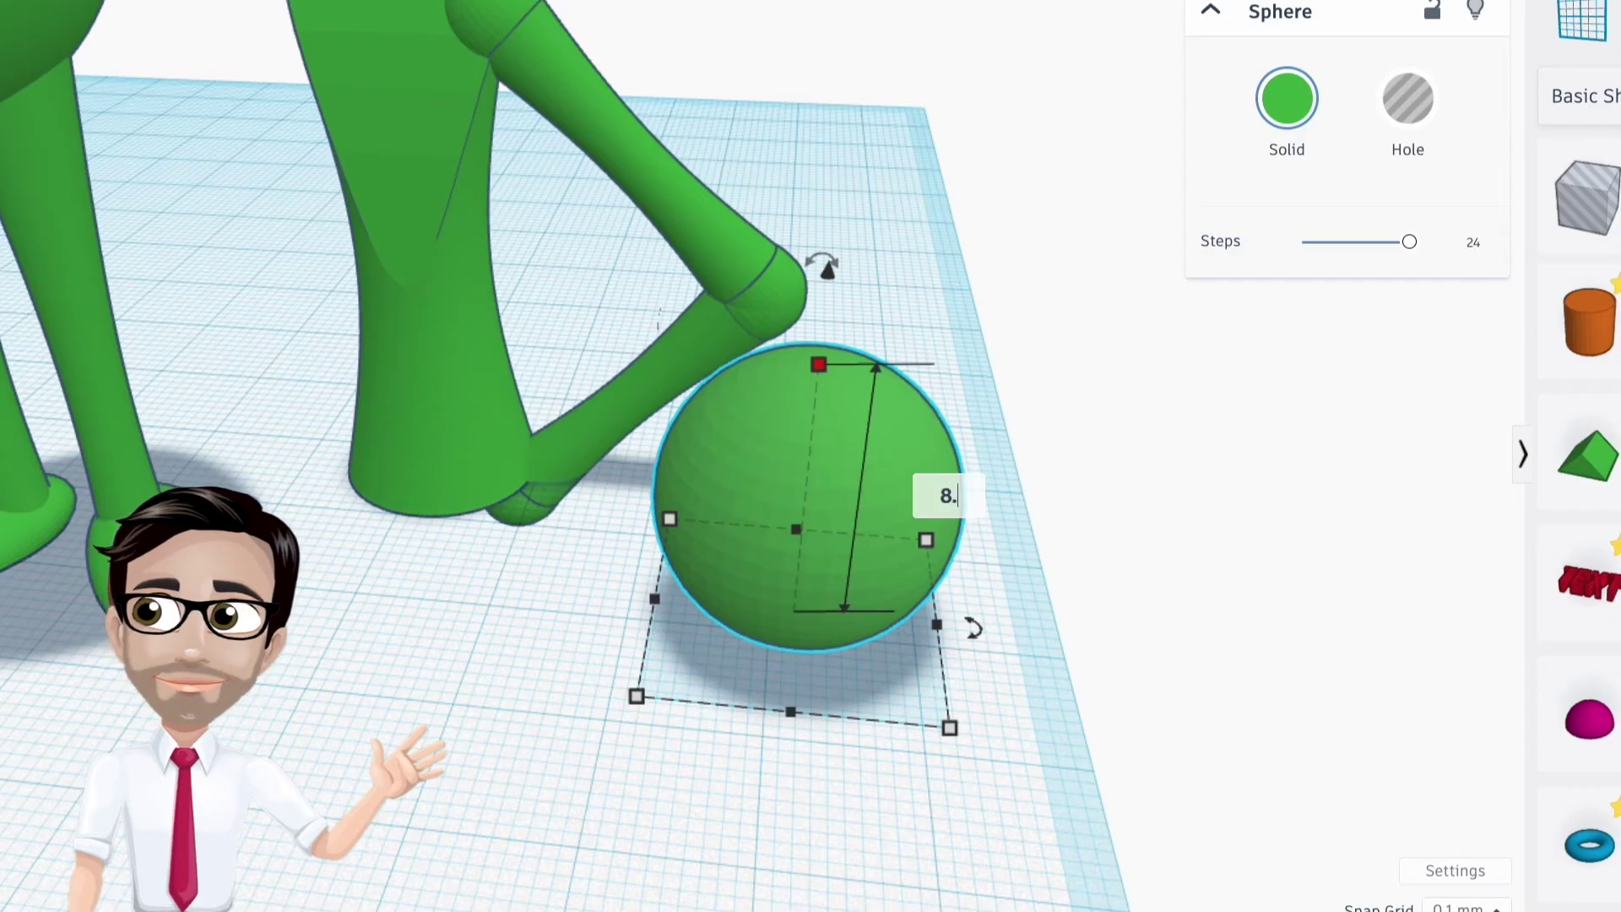
type("40")
key("Return")
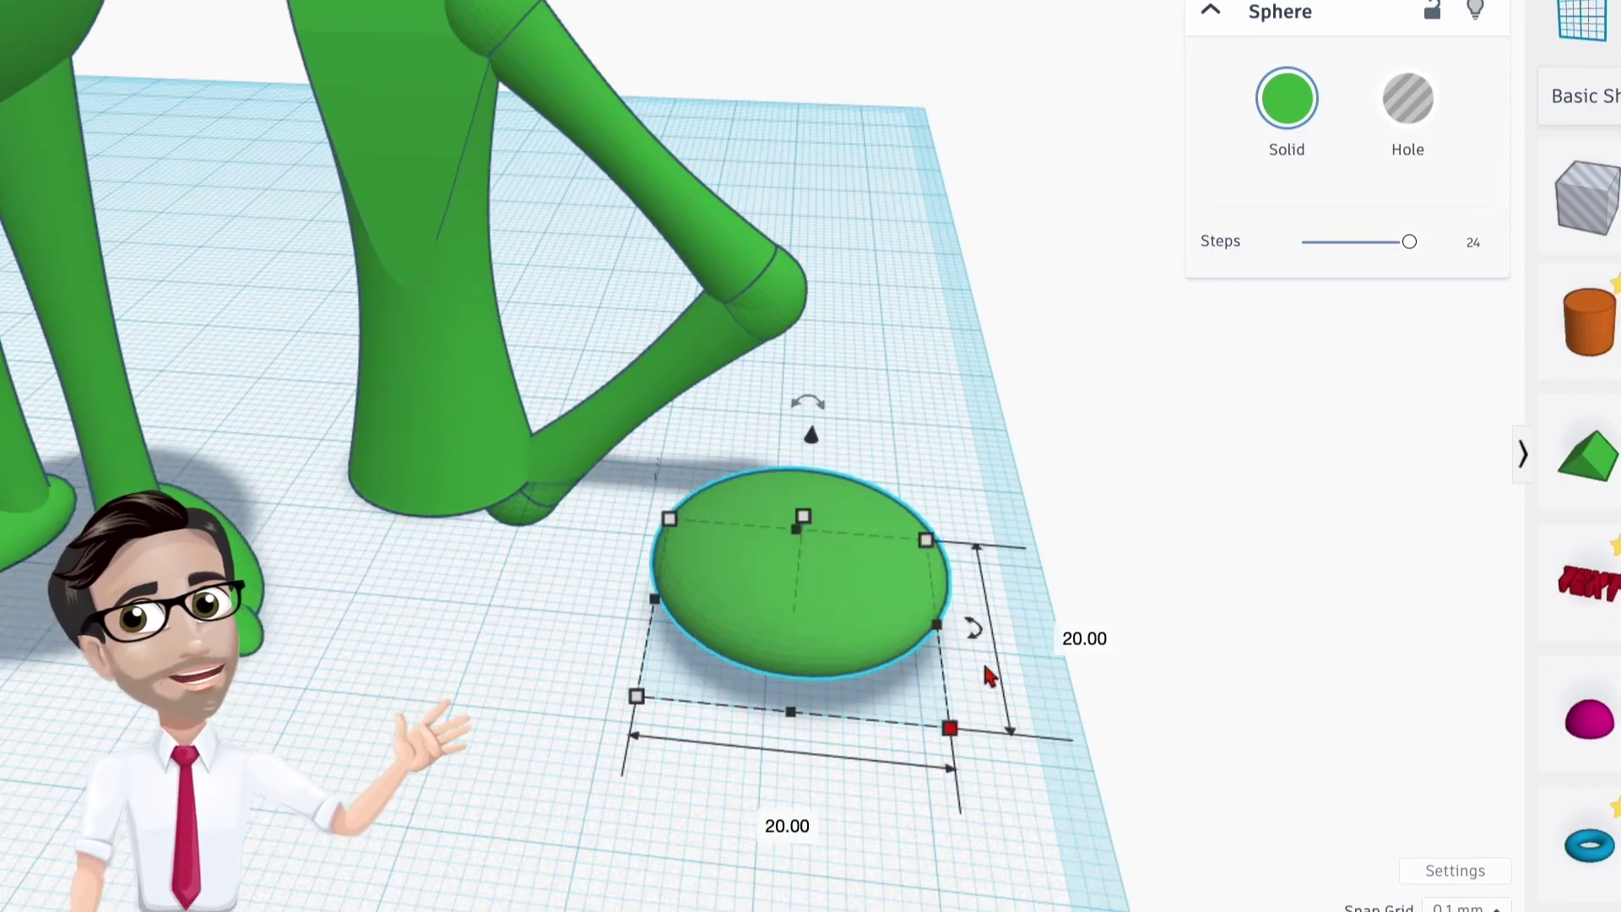
left_click(1081, 640)
type("7")
key("Return")
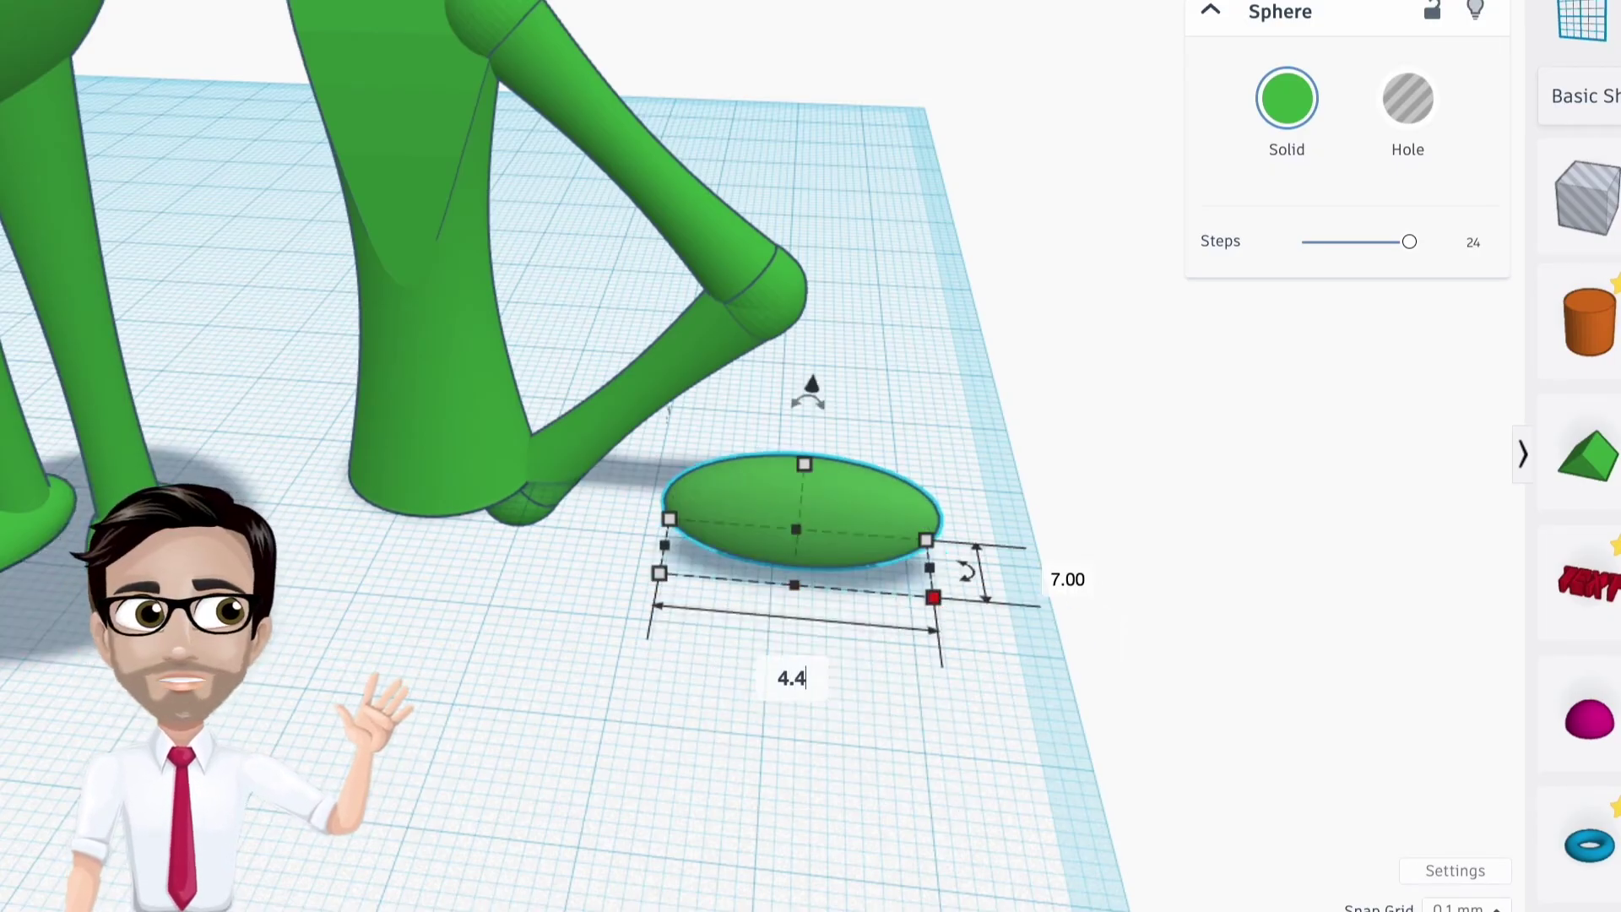
type("4.4")
key("Return")
Tilt the small ellipsoid slightly so its top leans toward the arm, and place it in front of the forearm
right_click_drag(801, 555, 788, 525)
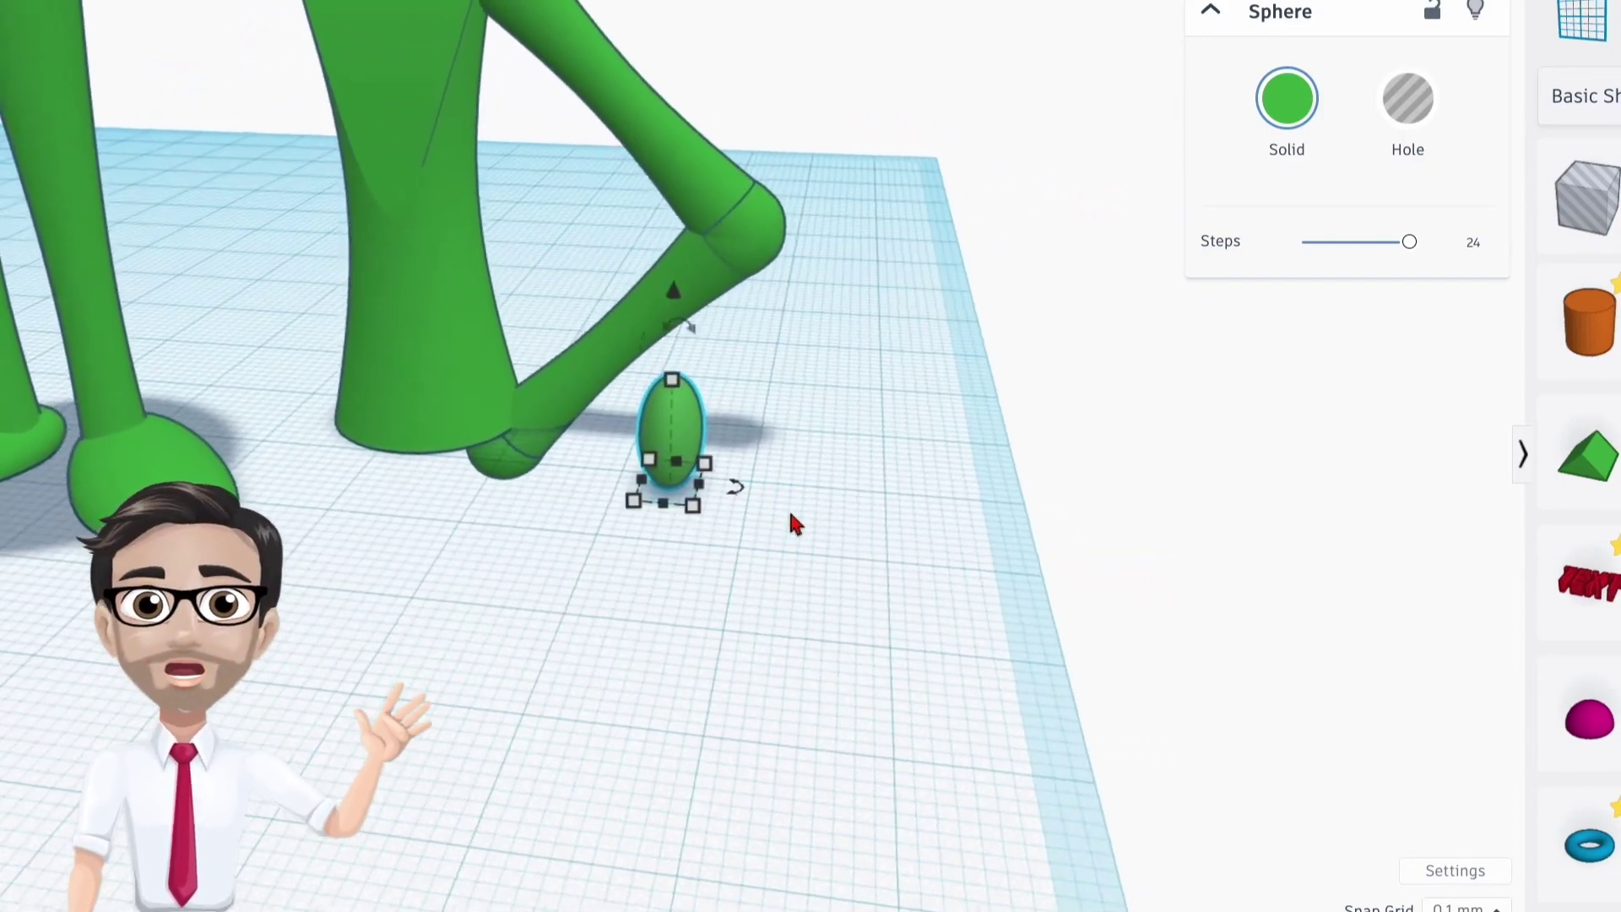
left_click_drag(684, 329, 635, 269)
scroll(727, 422, "down", 3)
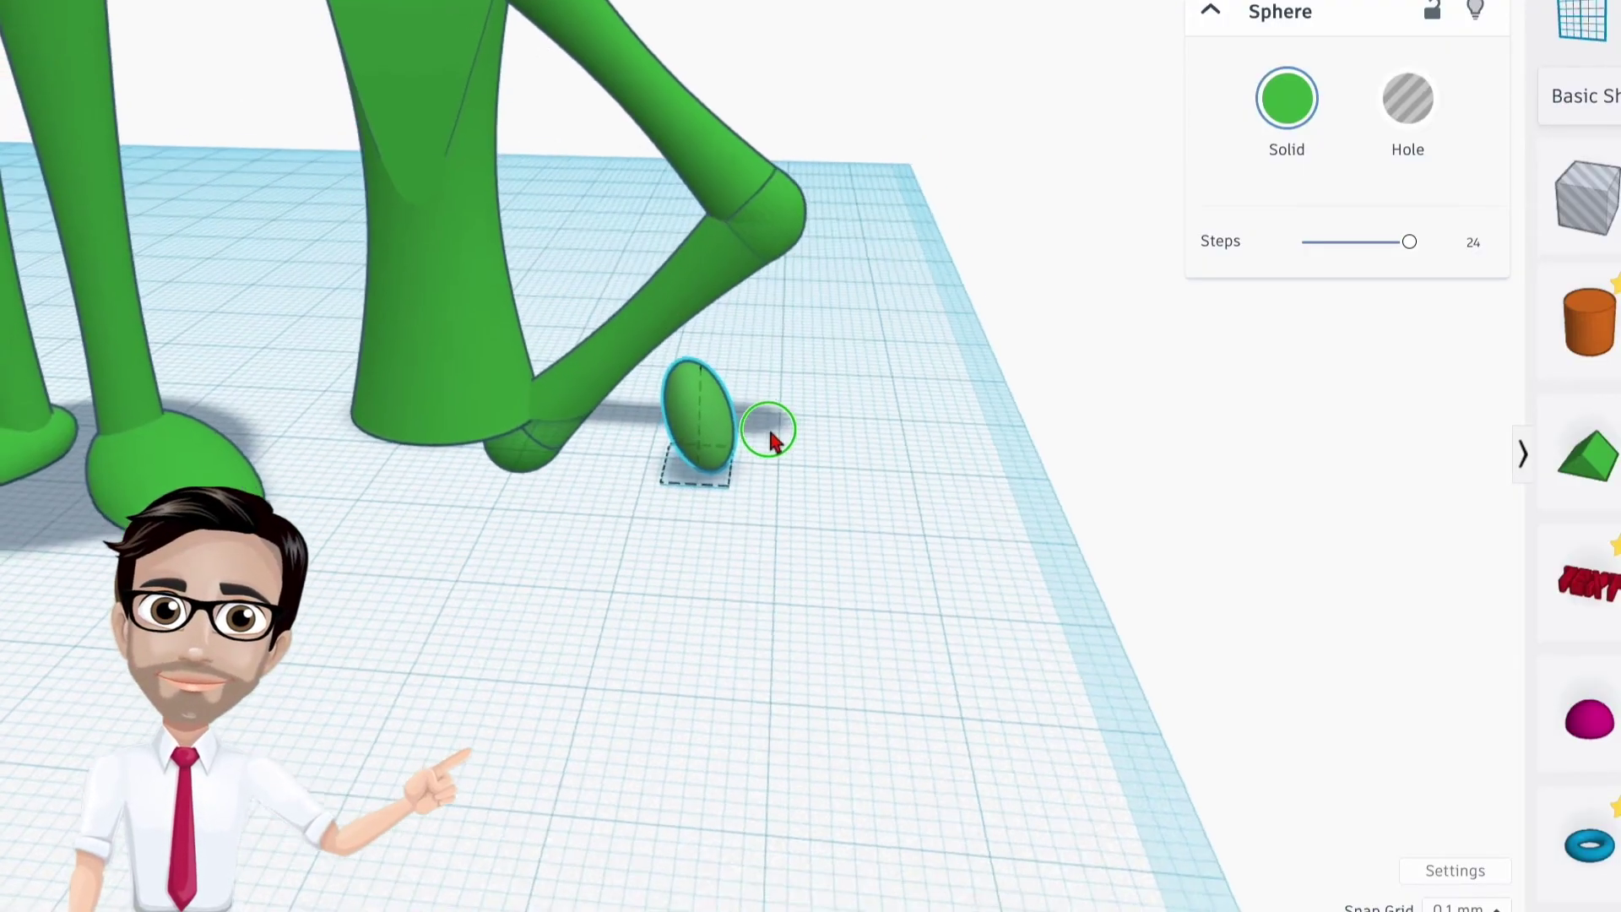
left_click_drag(735, 423, 777, 474)
left_click(827, 487)
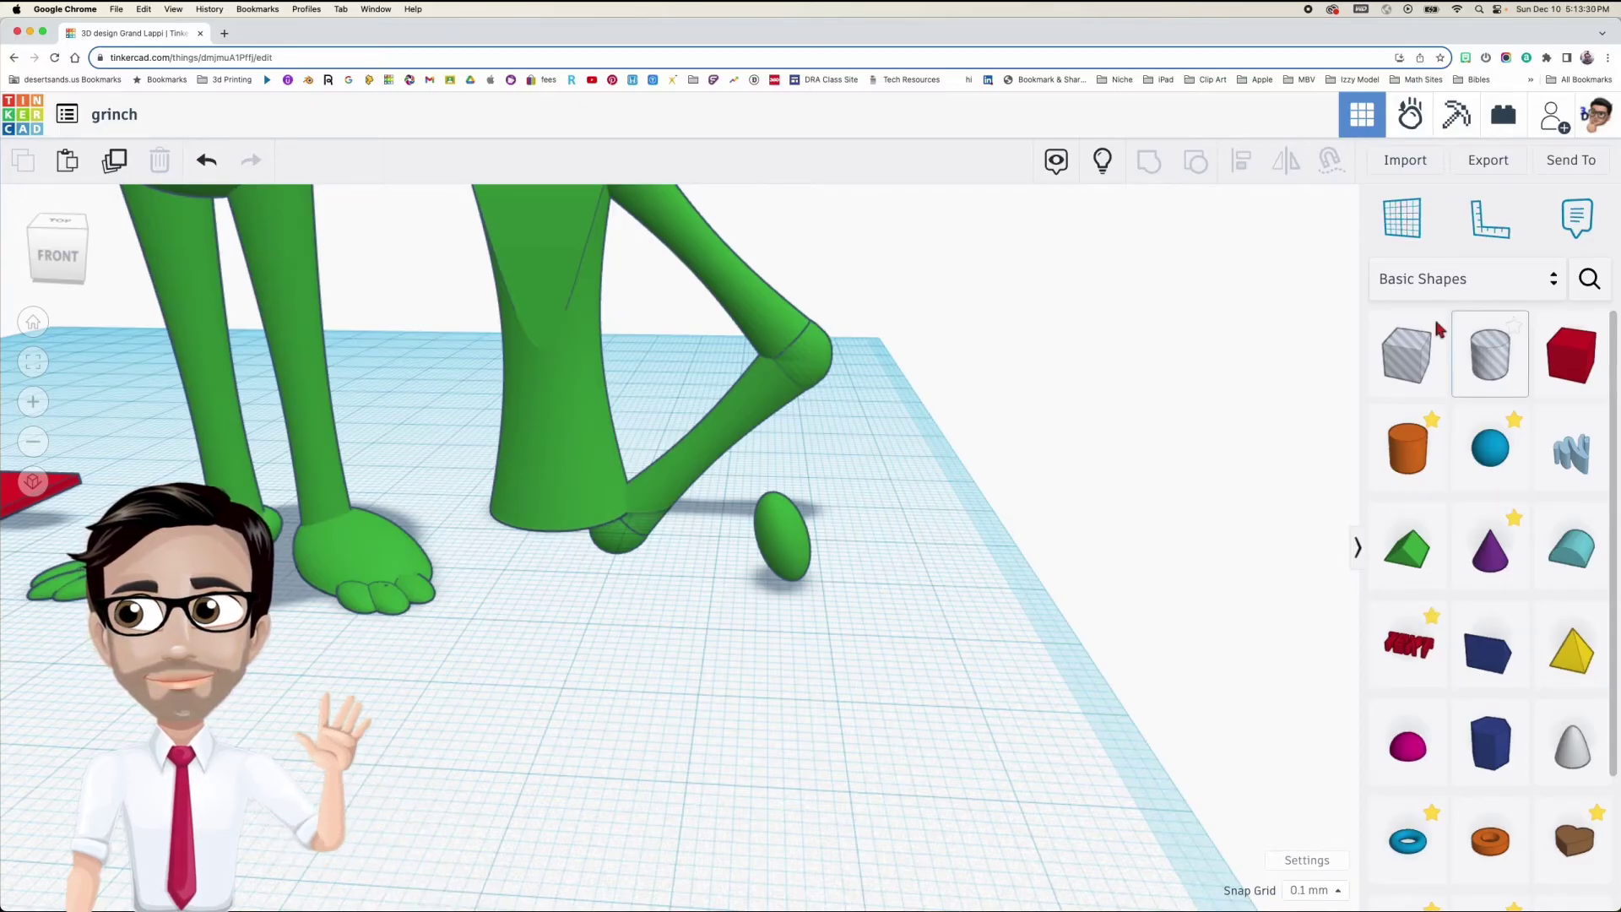
Add a Bent Pipe from the Shape Generators and scale it down proportionally to a height of 1.86 mm
left_click(1521, 290)
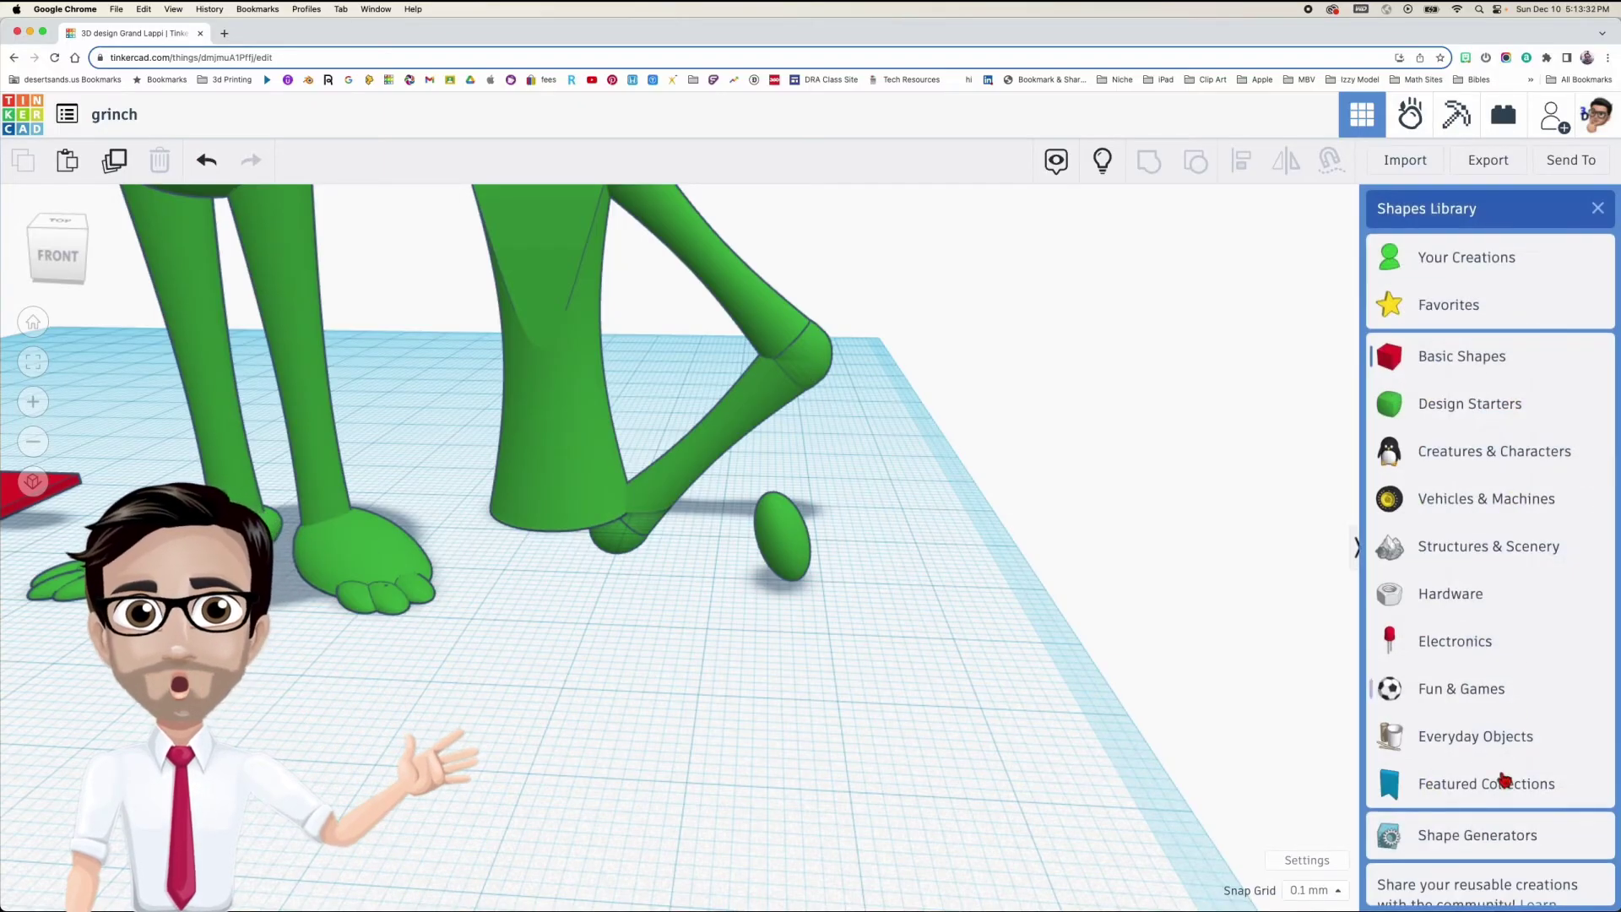
left_click(1482, 844)
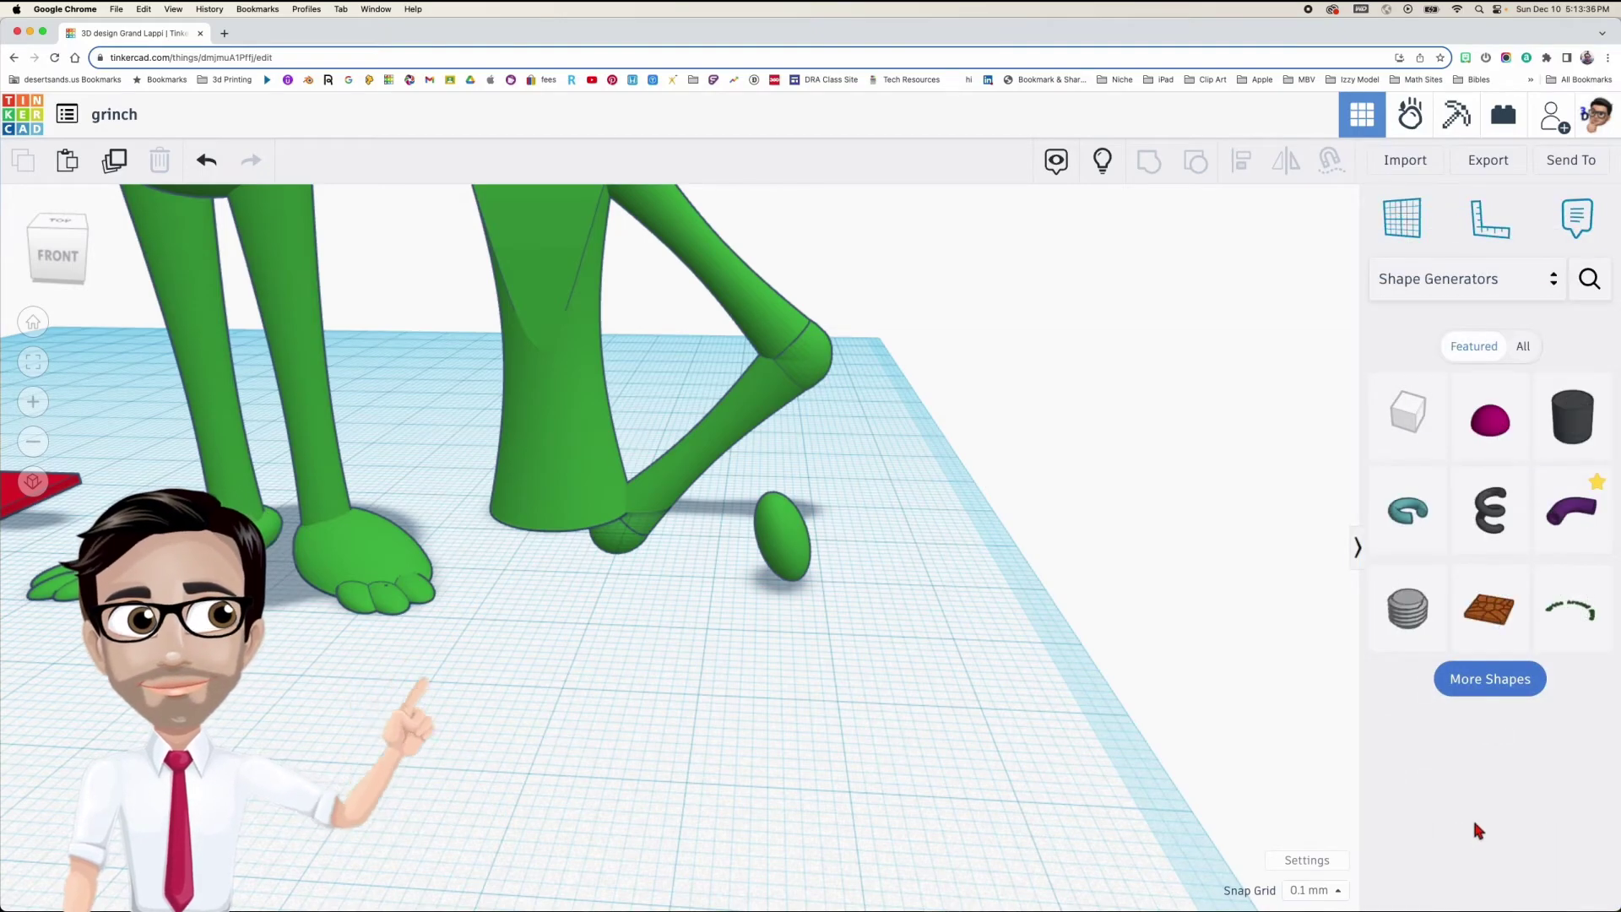
left_click_drag(1572, 545, 581, 688)
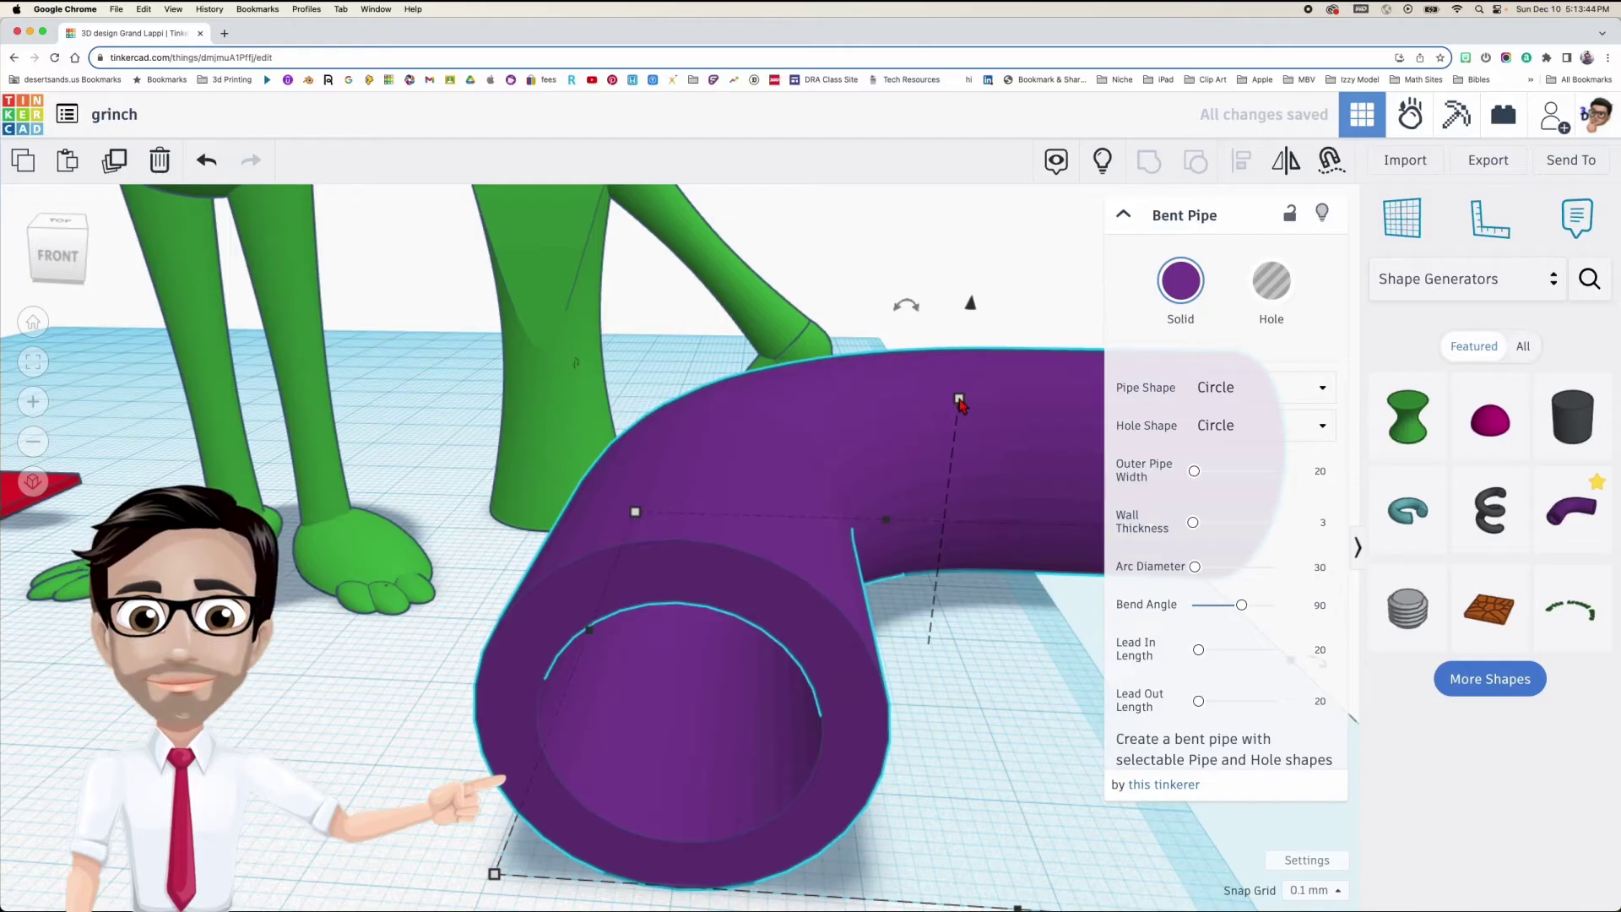
left_click_drag(959, 400, 936, 572, "shift")
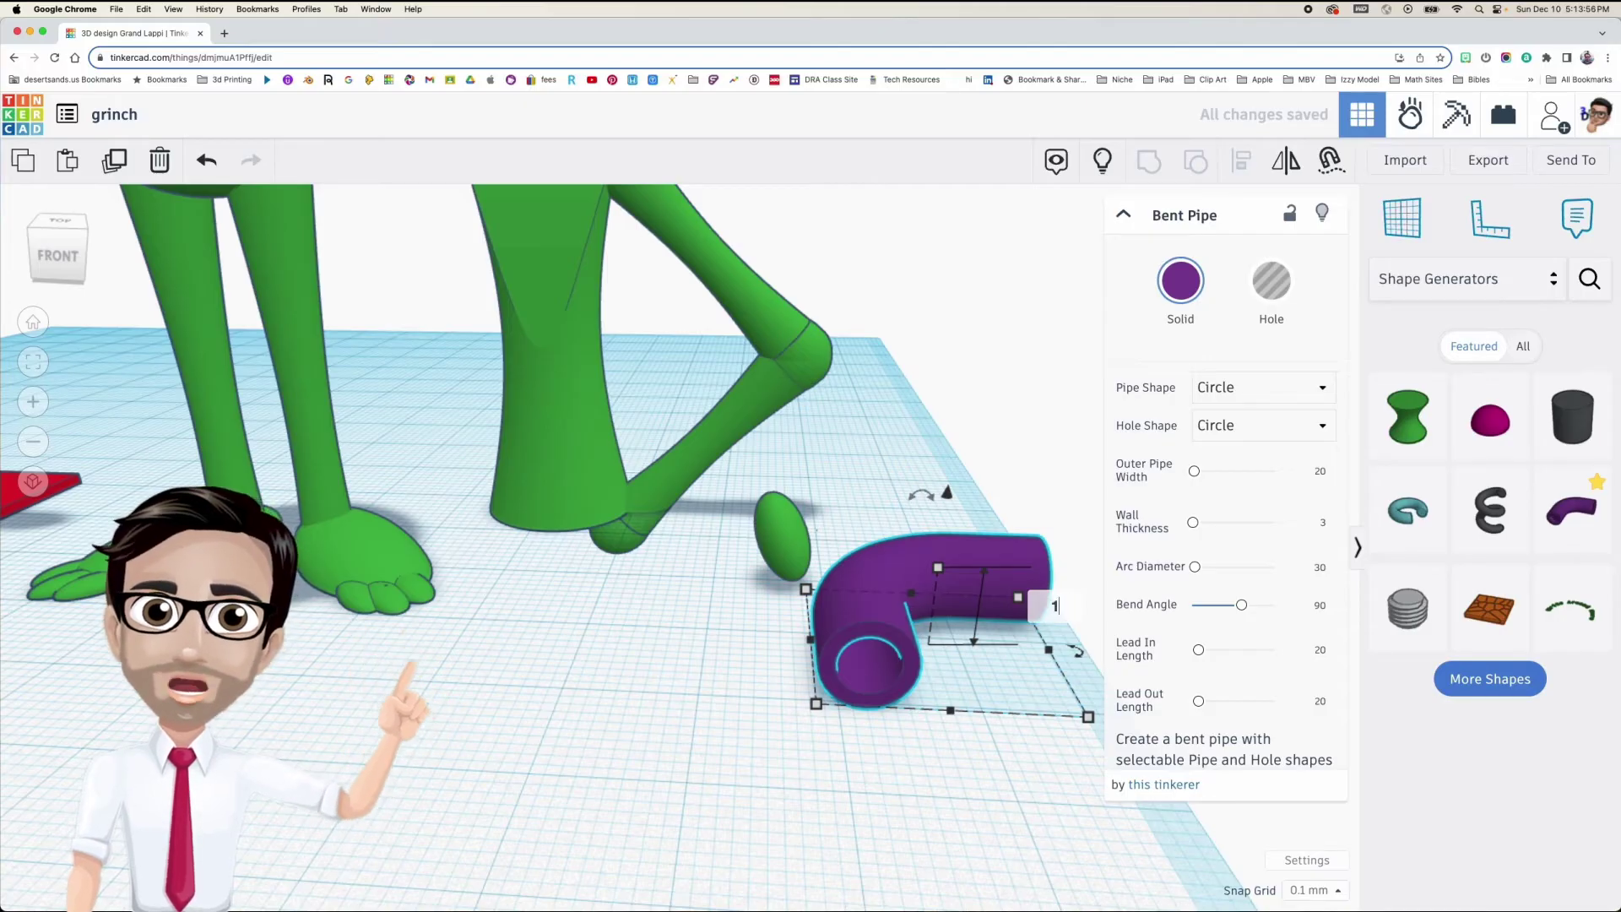
key("Return")
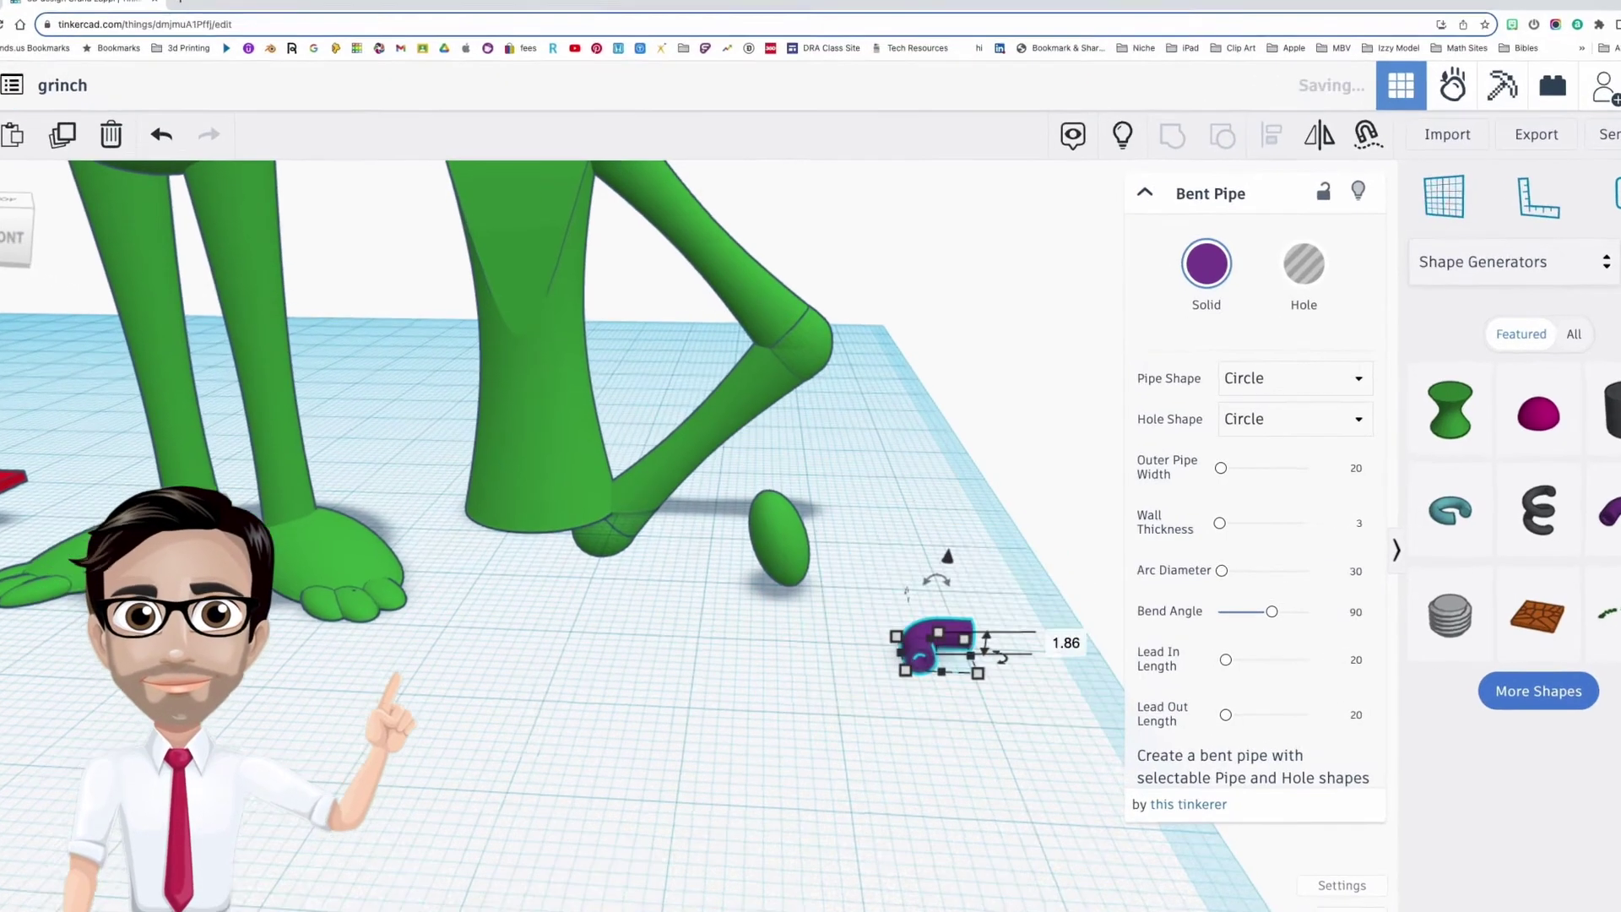
Move the bent pipe closer to the small ellipsoid palm and colour it green
scroll(967, 663, "up", 2)
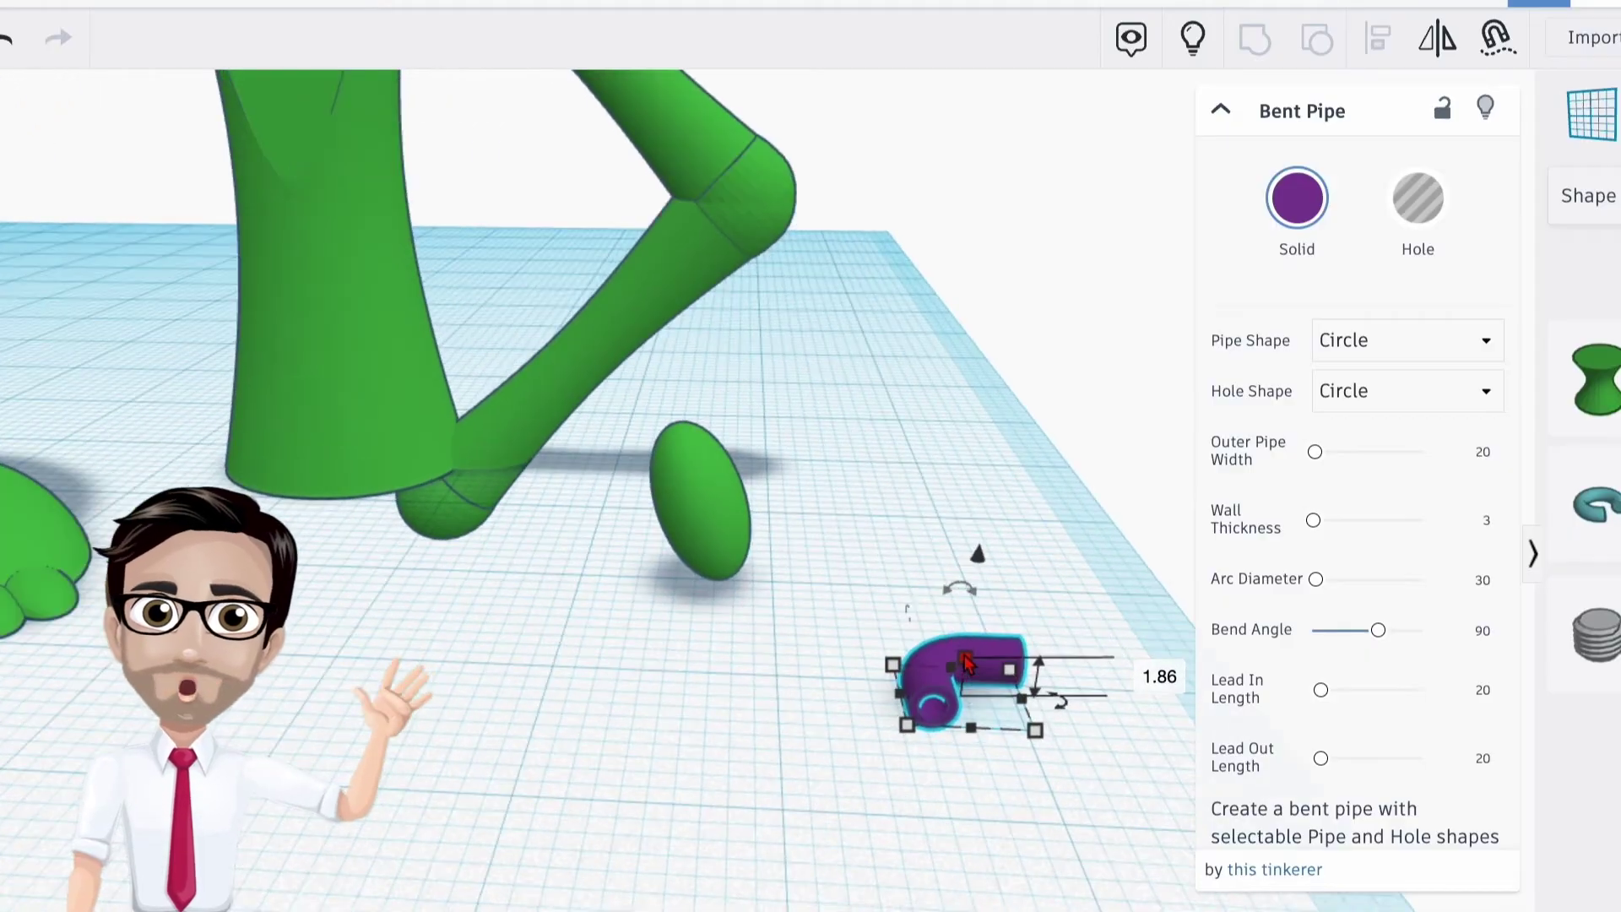
left_click_drag(1016, 675, 849, 613)
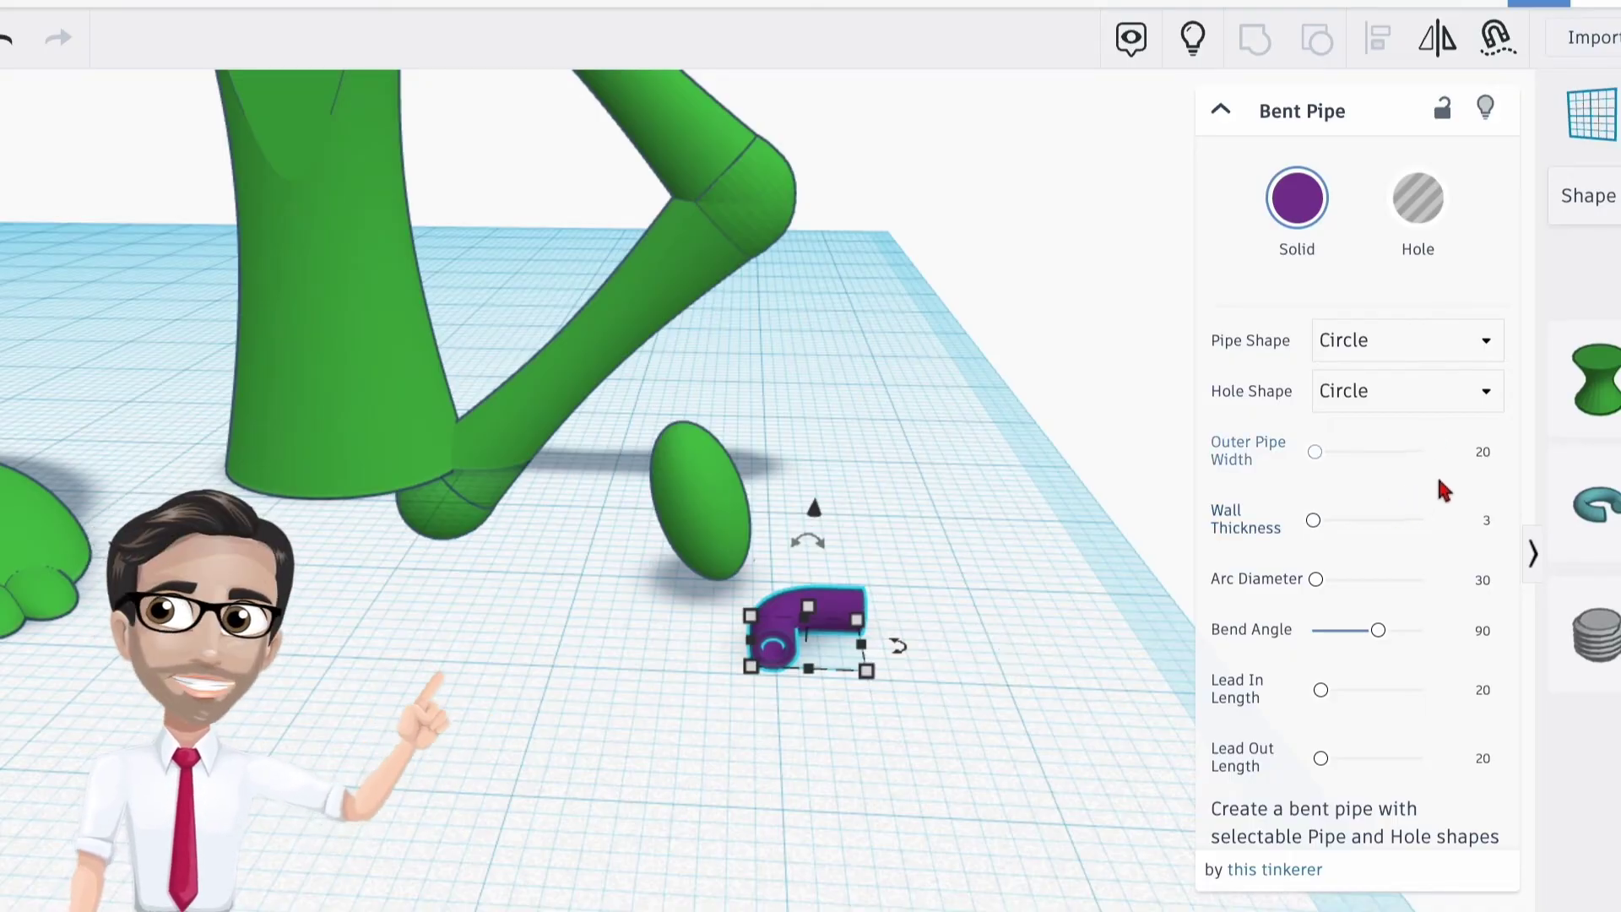
left_click(1297, 198)
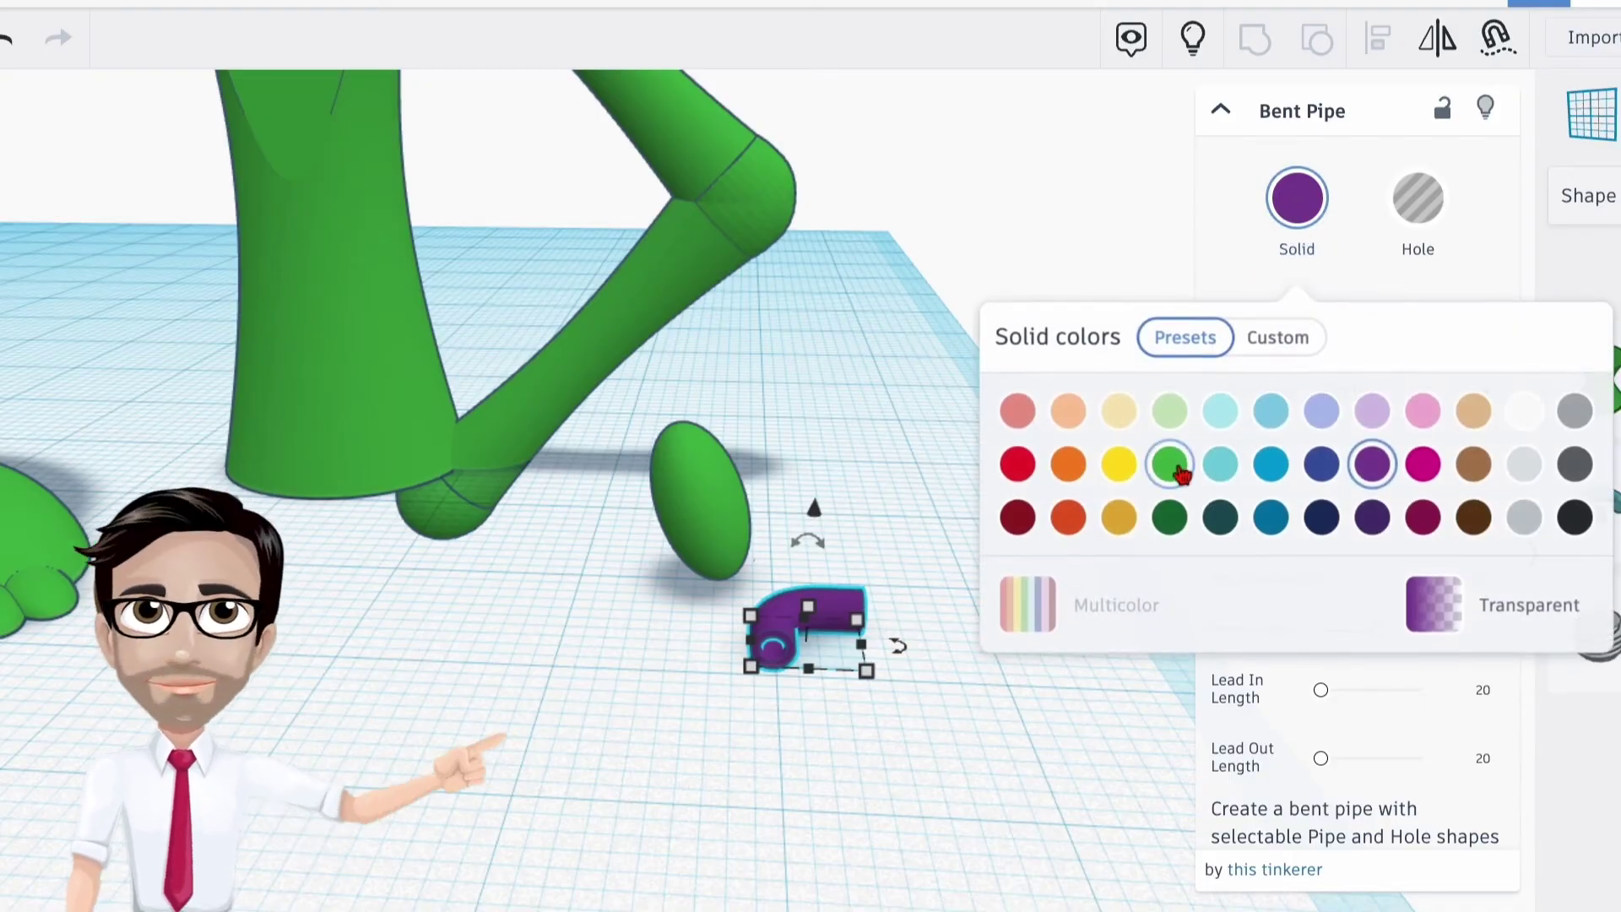
left_click(1173, 464)
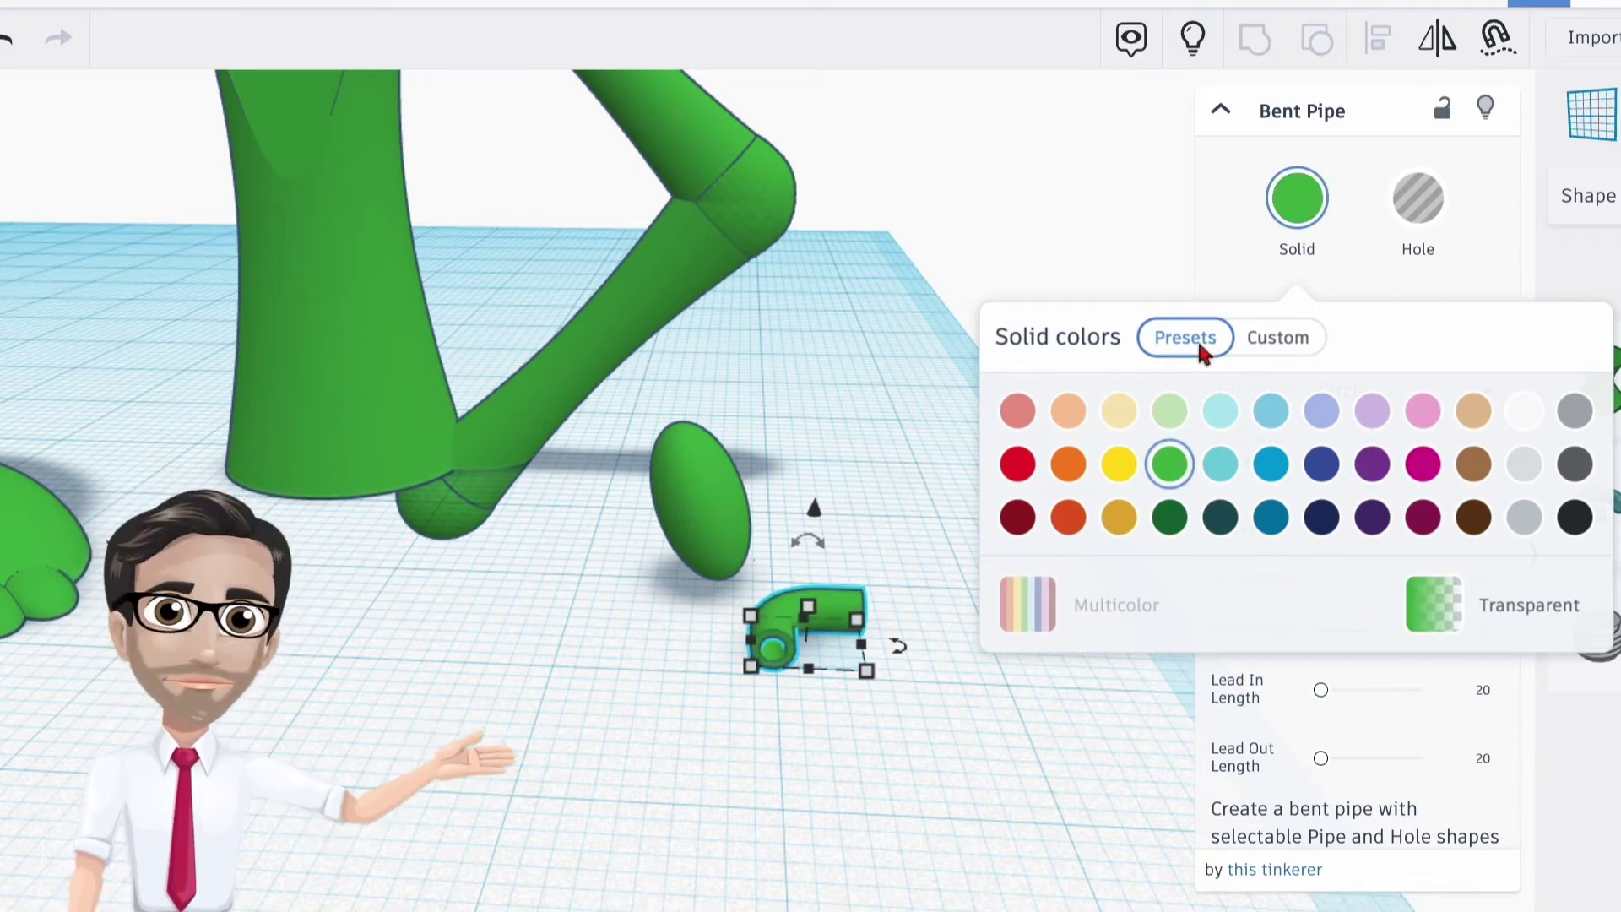
left_click(1504, 278)
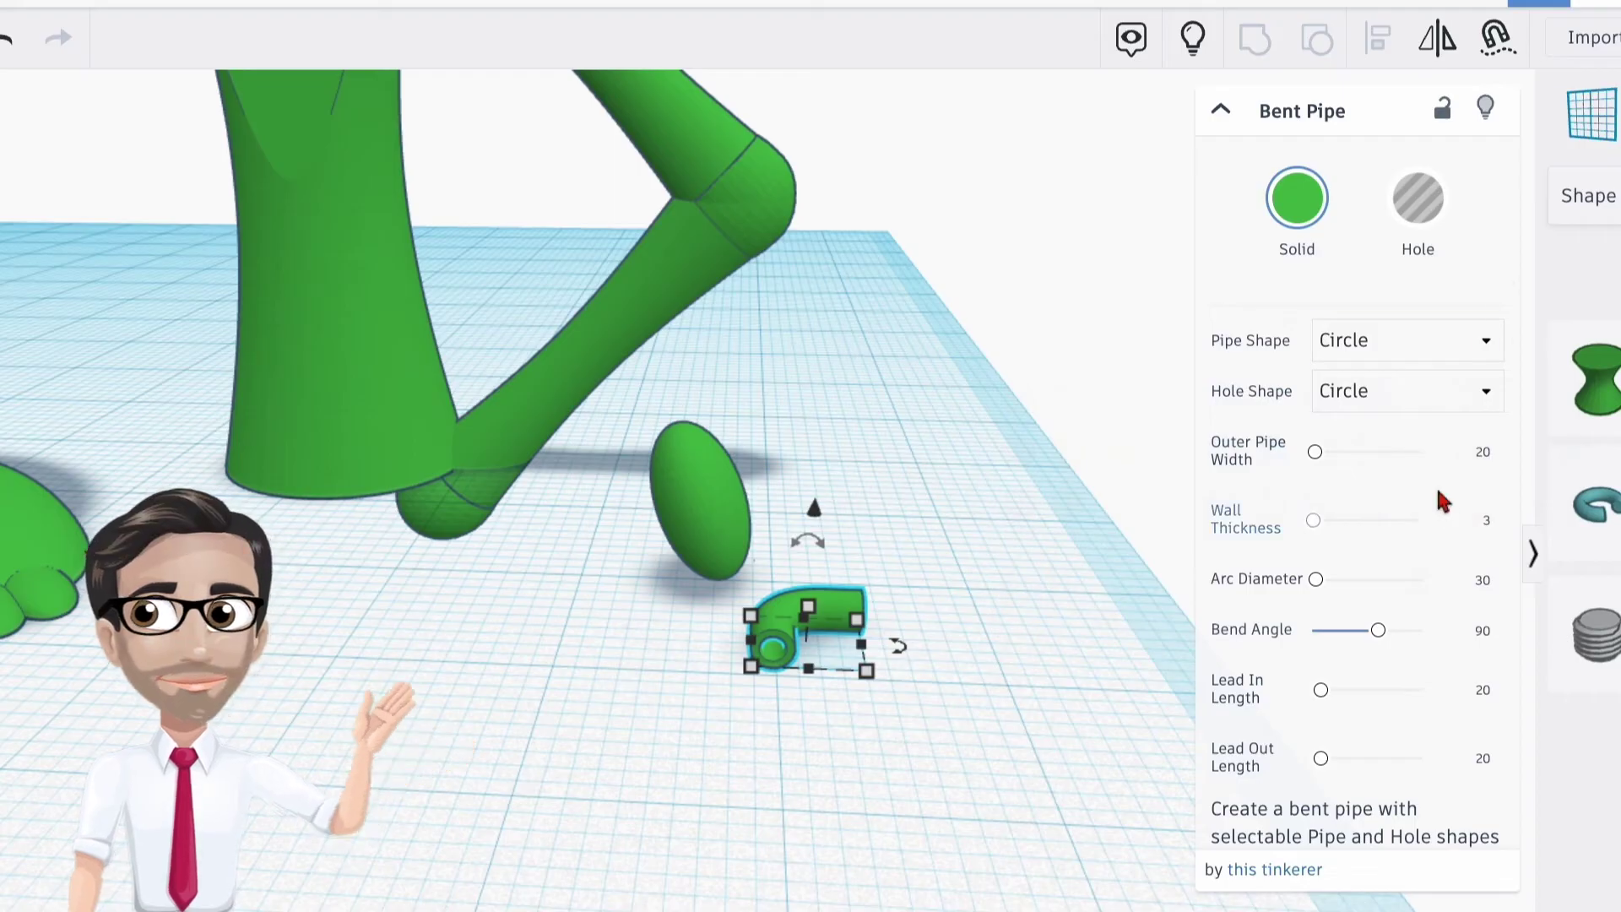
Set the bent pipe's wall thickness to 10, bend angle to 124 and lead-in length to 50
left_click(1485, 521)
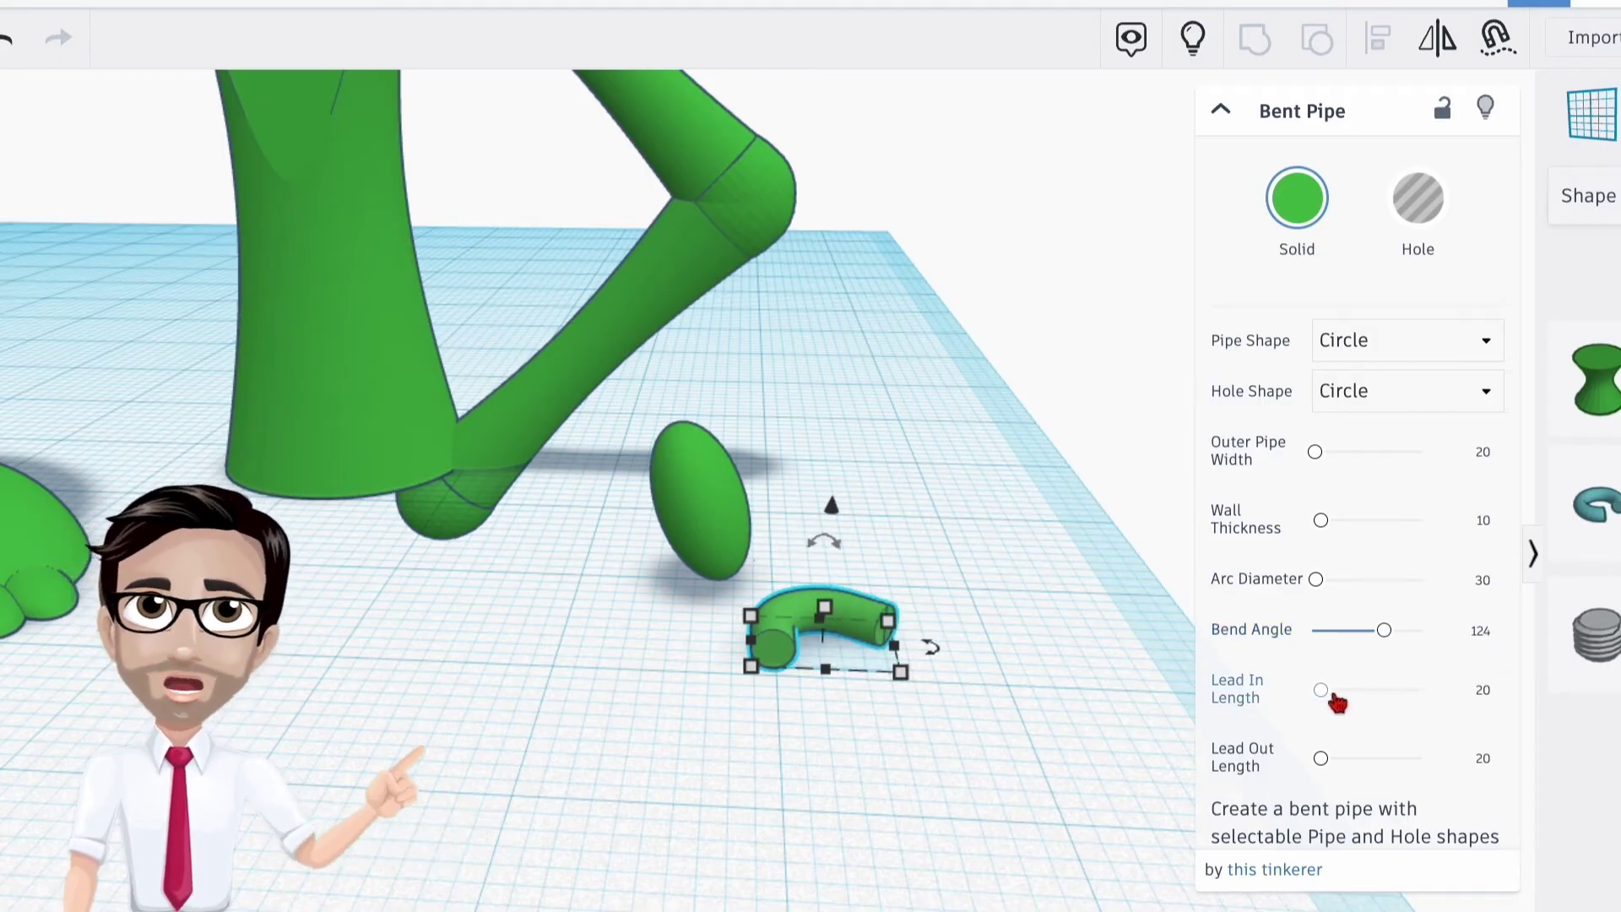
left_click(1483, 693)
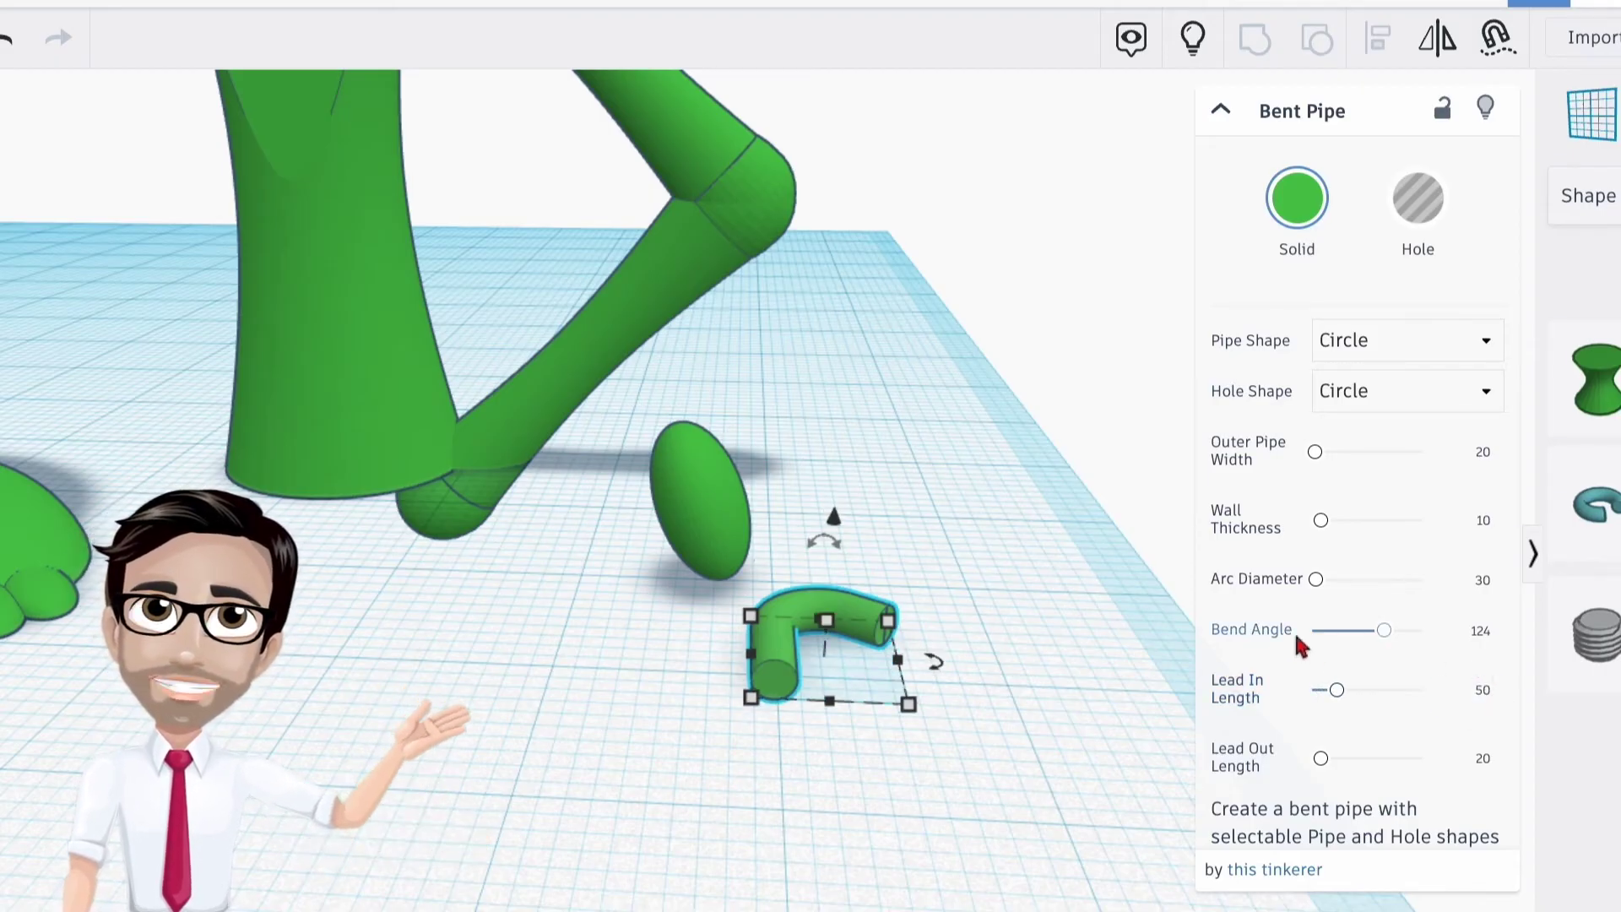
right_click_drag(1002, 666, 840, 644)
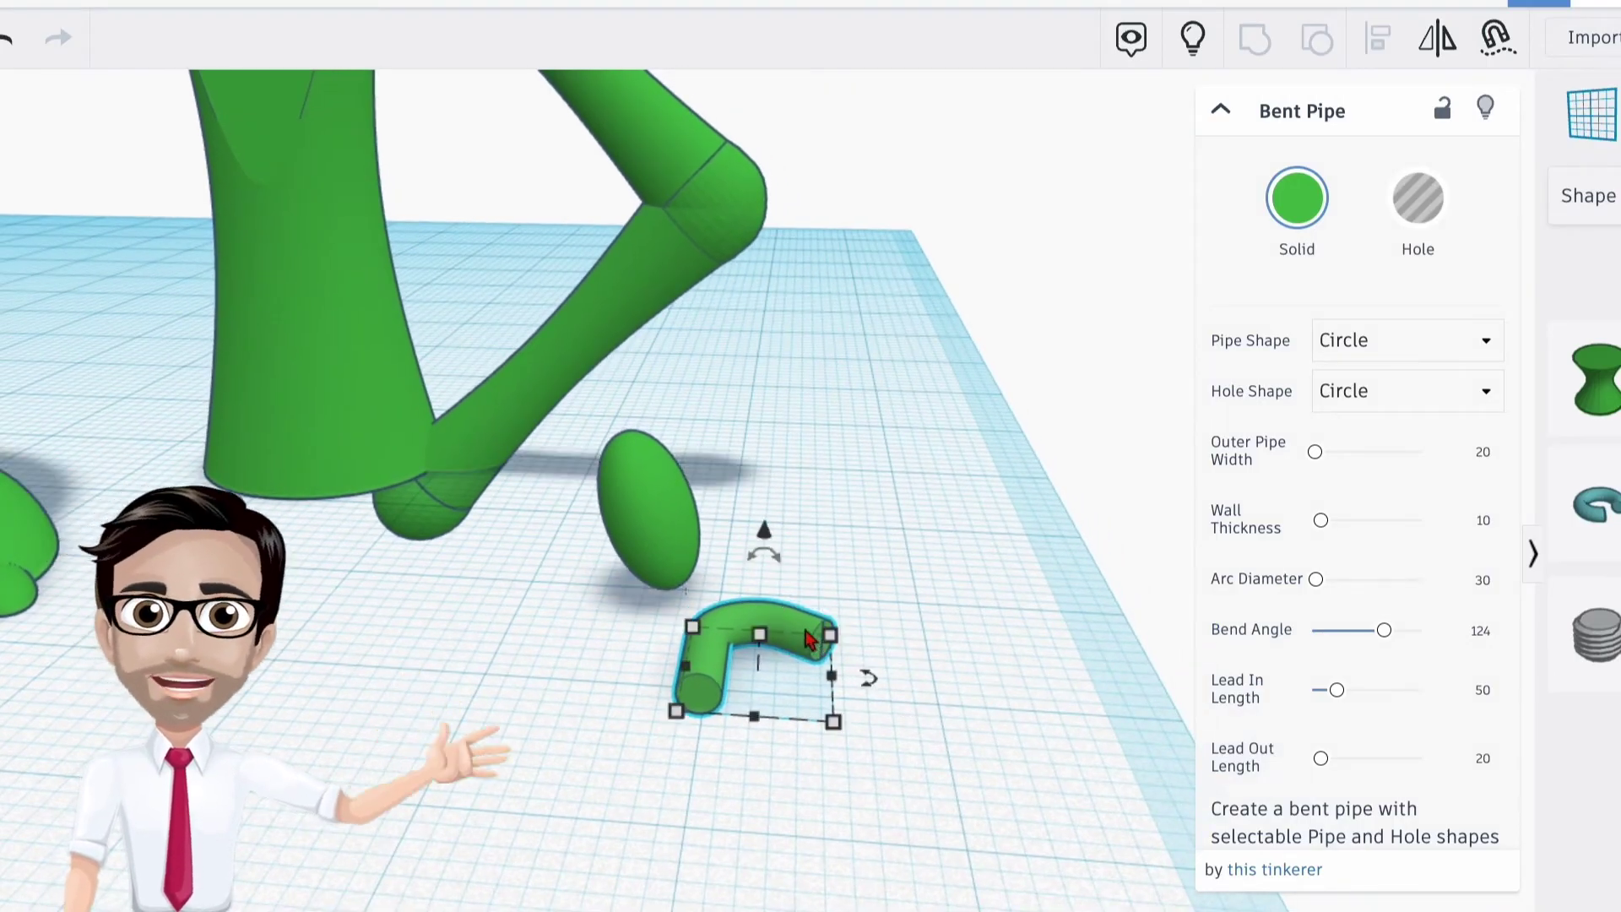
mouse_move(886, 695)
left_click_drag(880, 691, 773, 714)
mouse_move(772, 714)
right_mouse_down()
mouse_move(786, 681)
mouse_move(768, 699)
mouse_move(786, 699)
right_mouse_up()
scroll(790, 688, "up", 5)
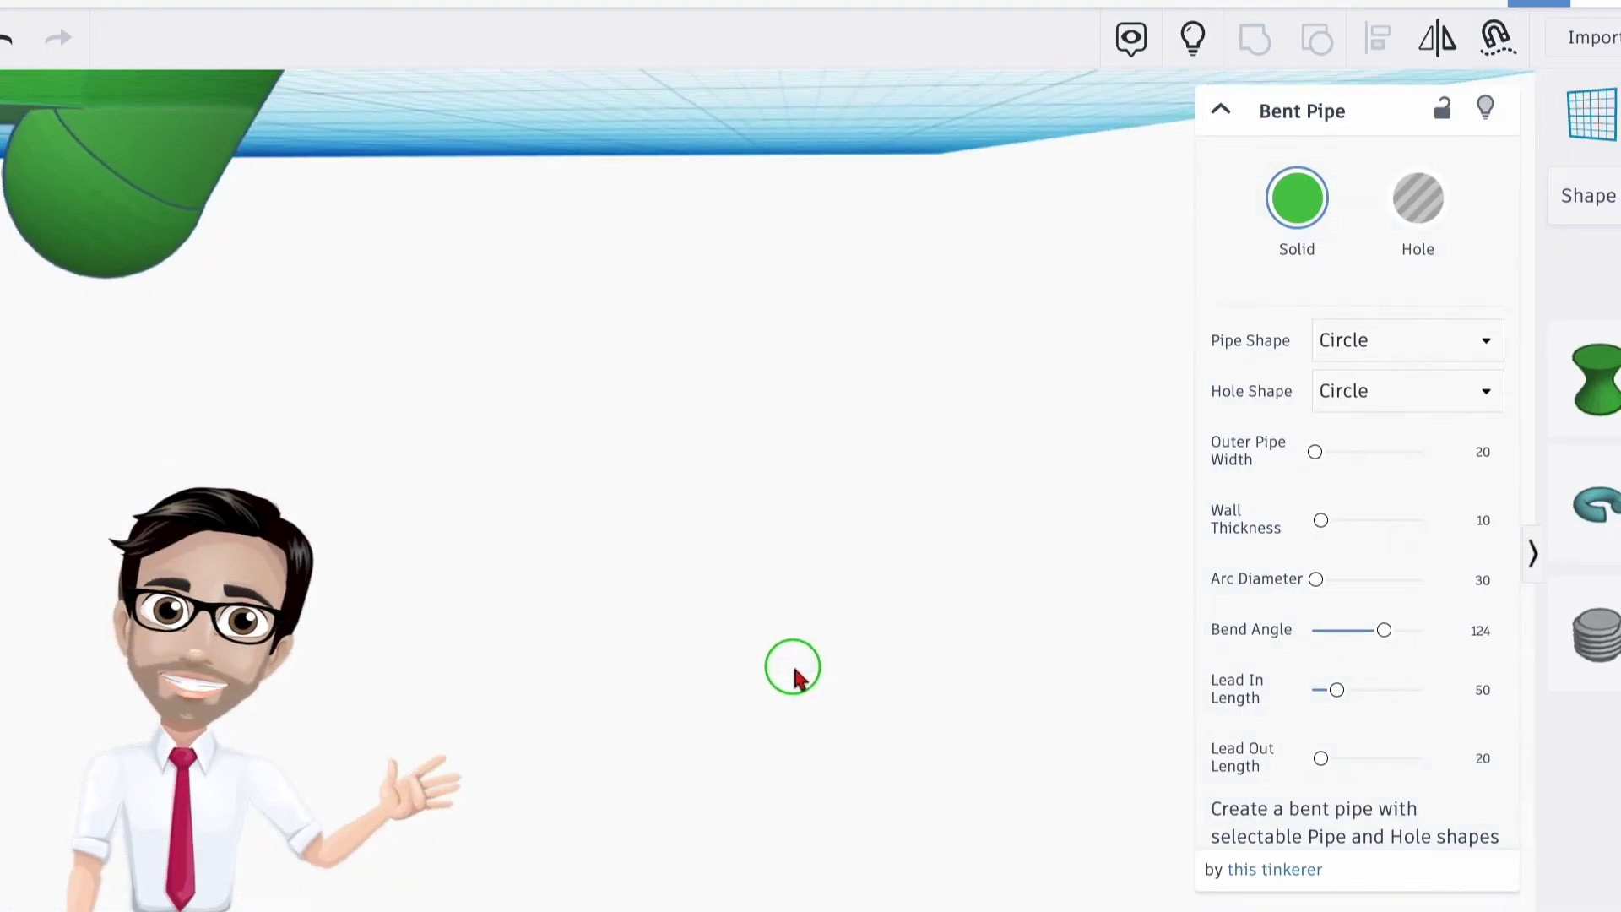
scroll(798, 659, "down", 8)
right_click_drag(807, 660, 821, 694)
right_click_drag(768, 504, 634, 494)
left_click_drag(436, 515, 428, 515)
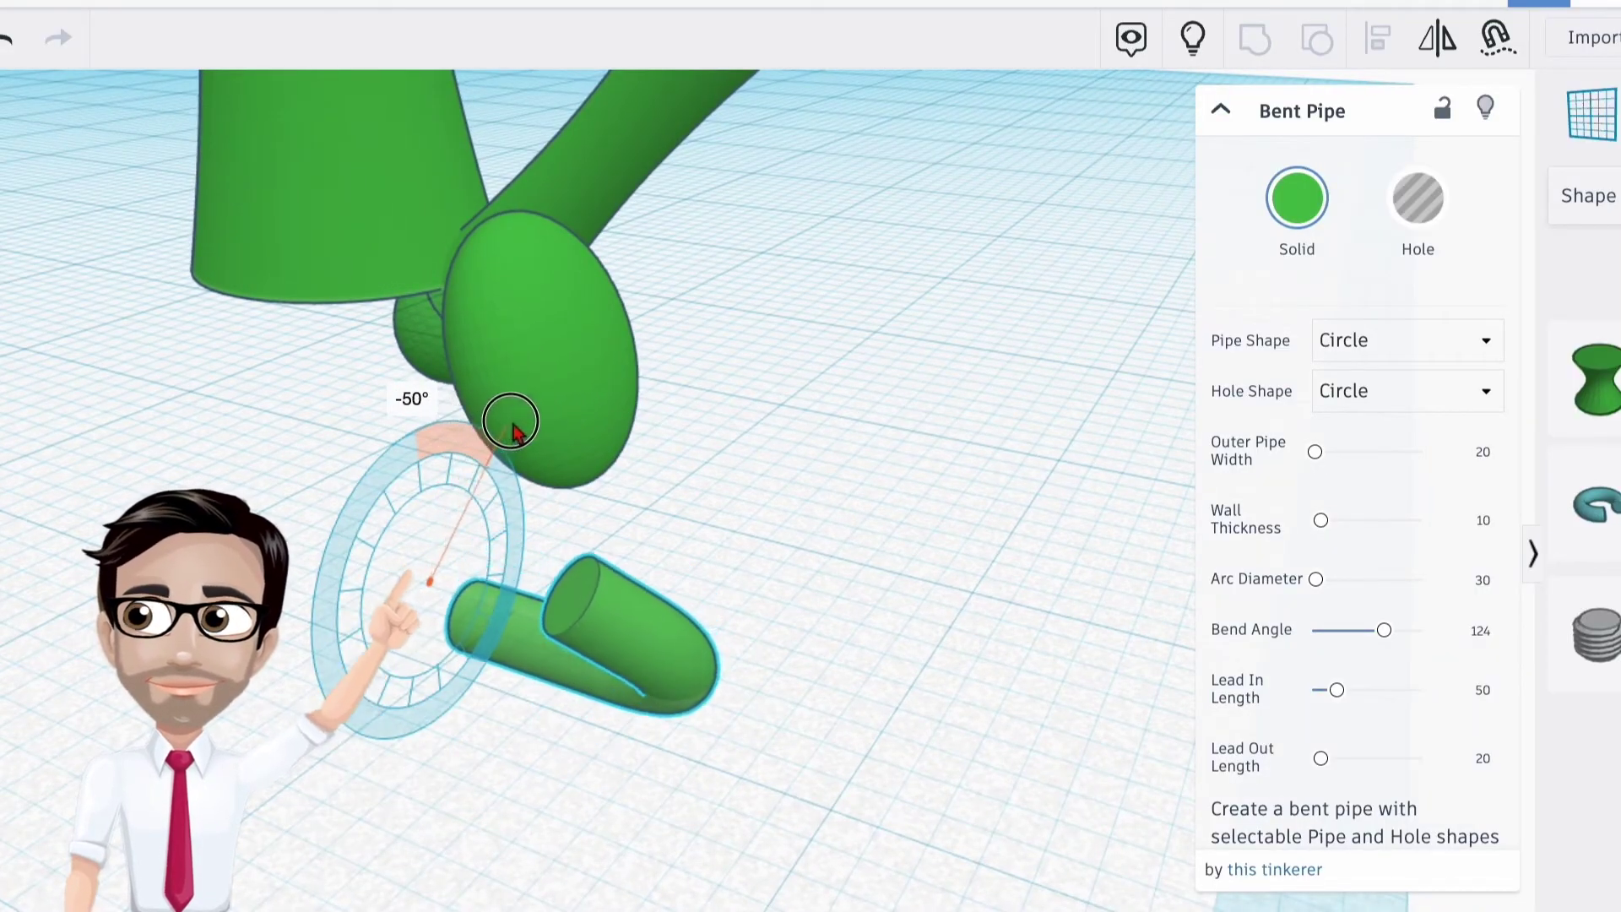
left_click_drag(513, 429, 516, 431)
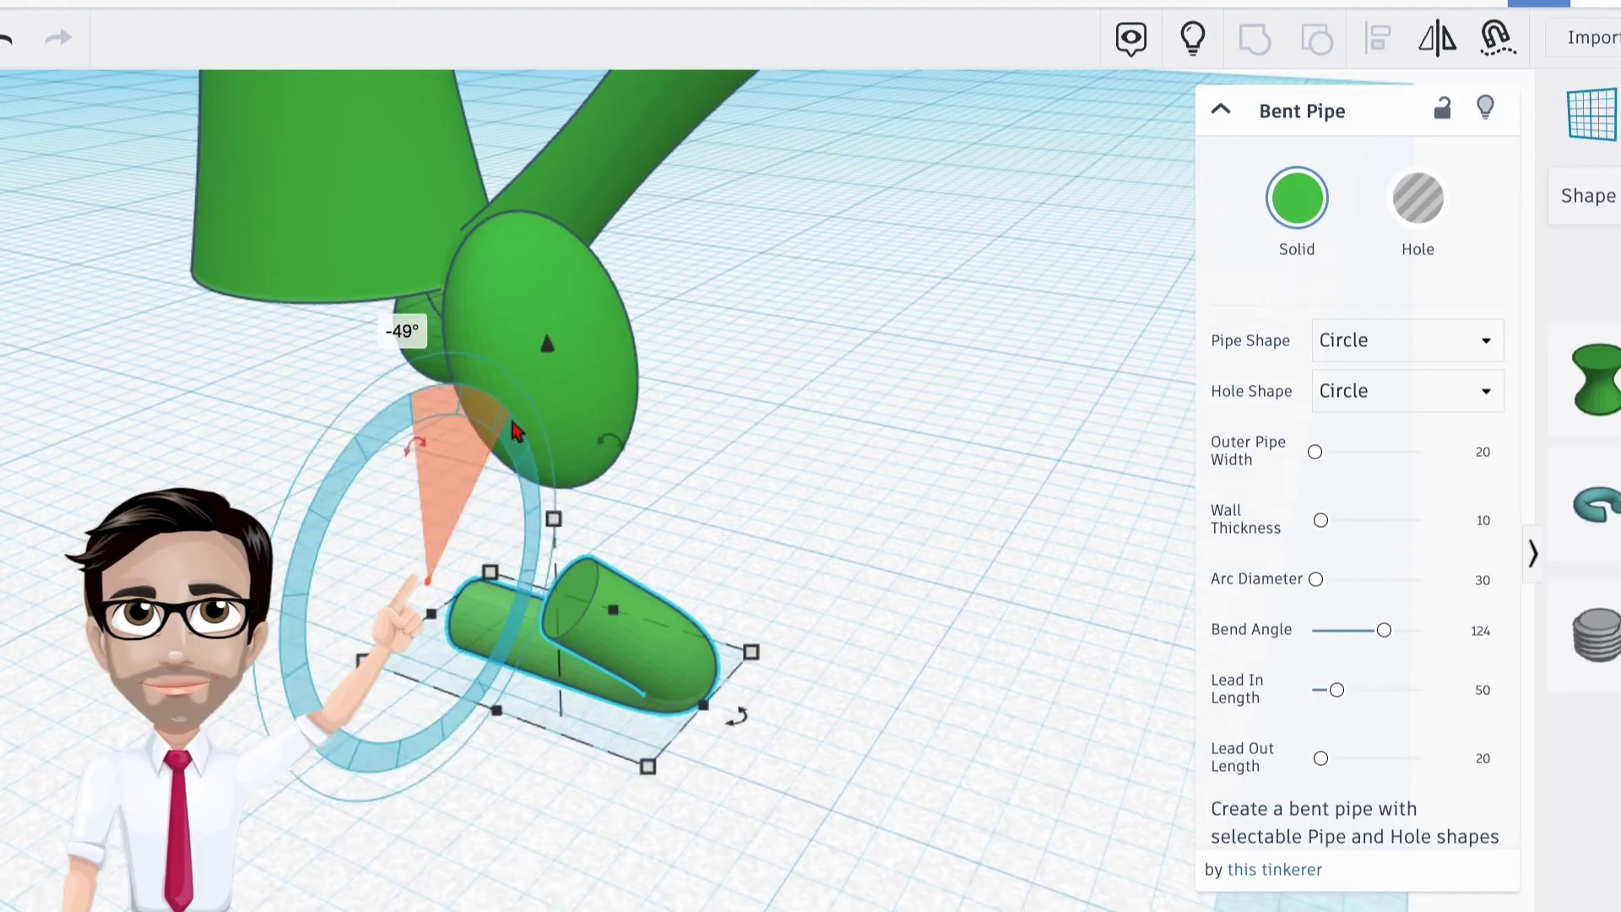
right_click_drag(602, 494, 671, 486)
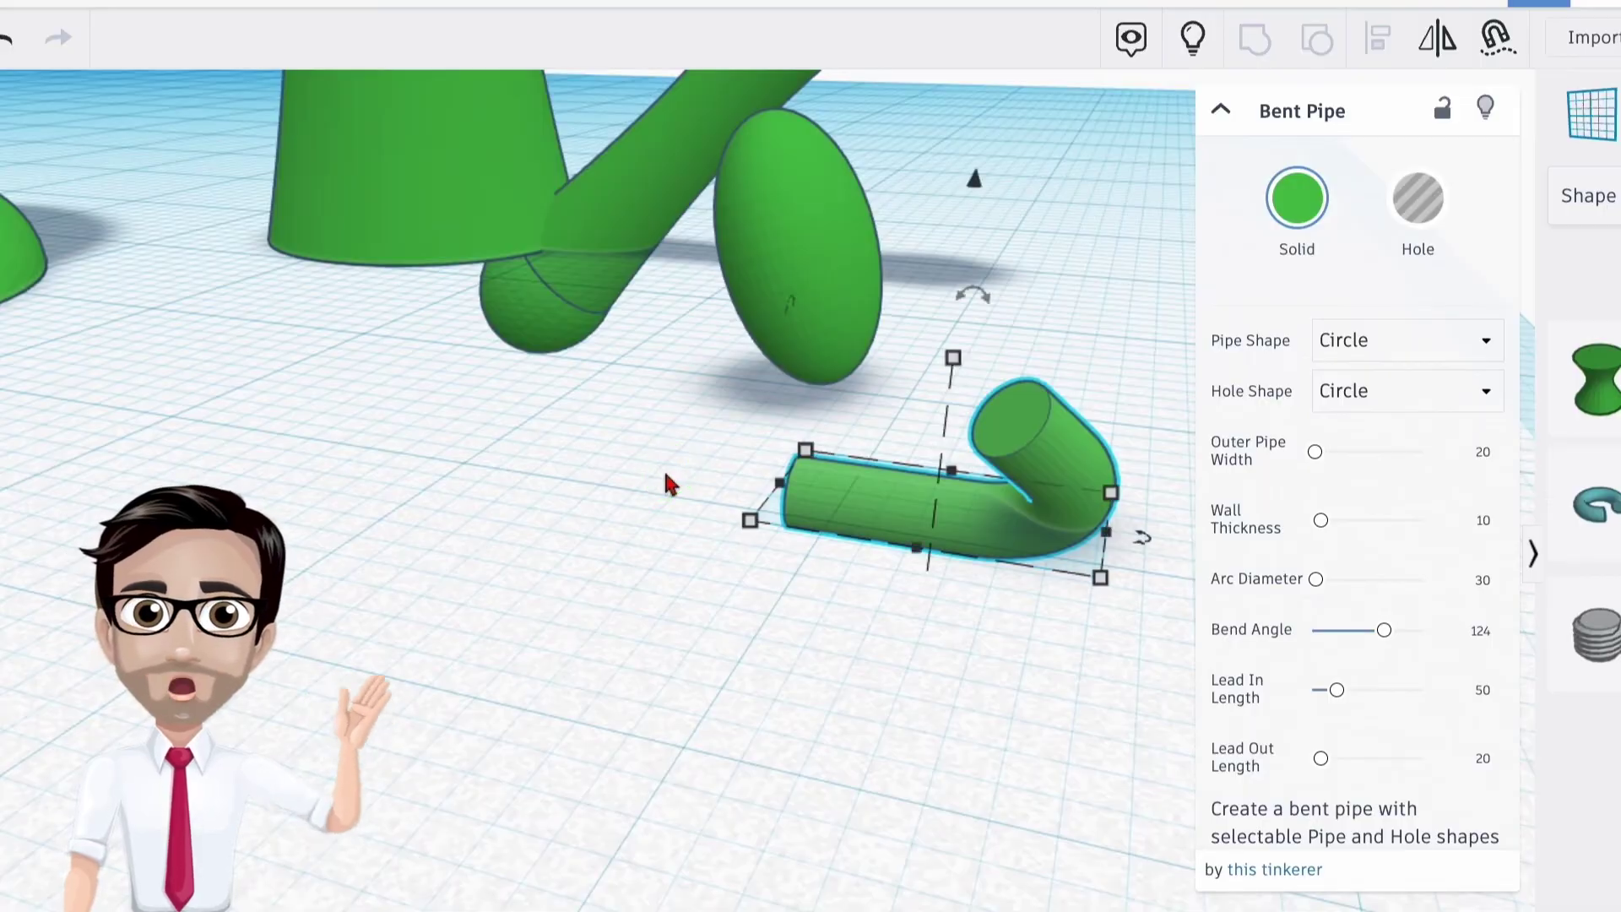
key("ctrl+z")
key("ctrl+z")
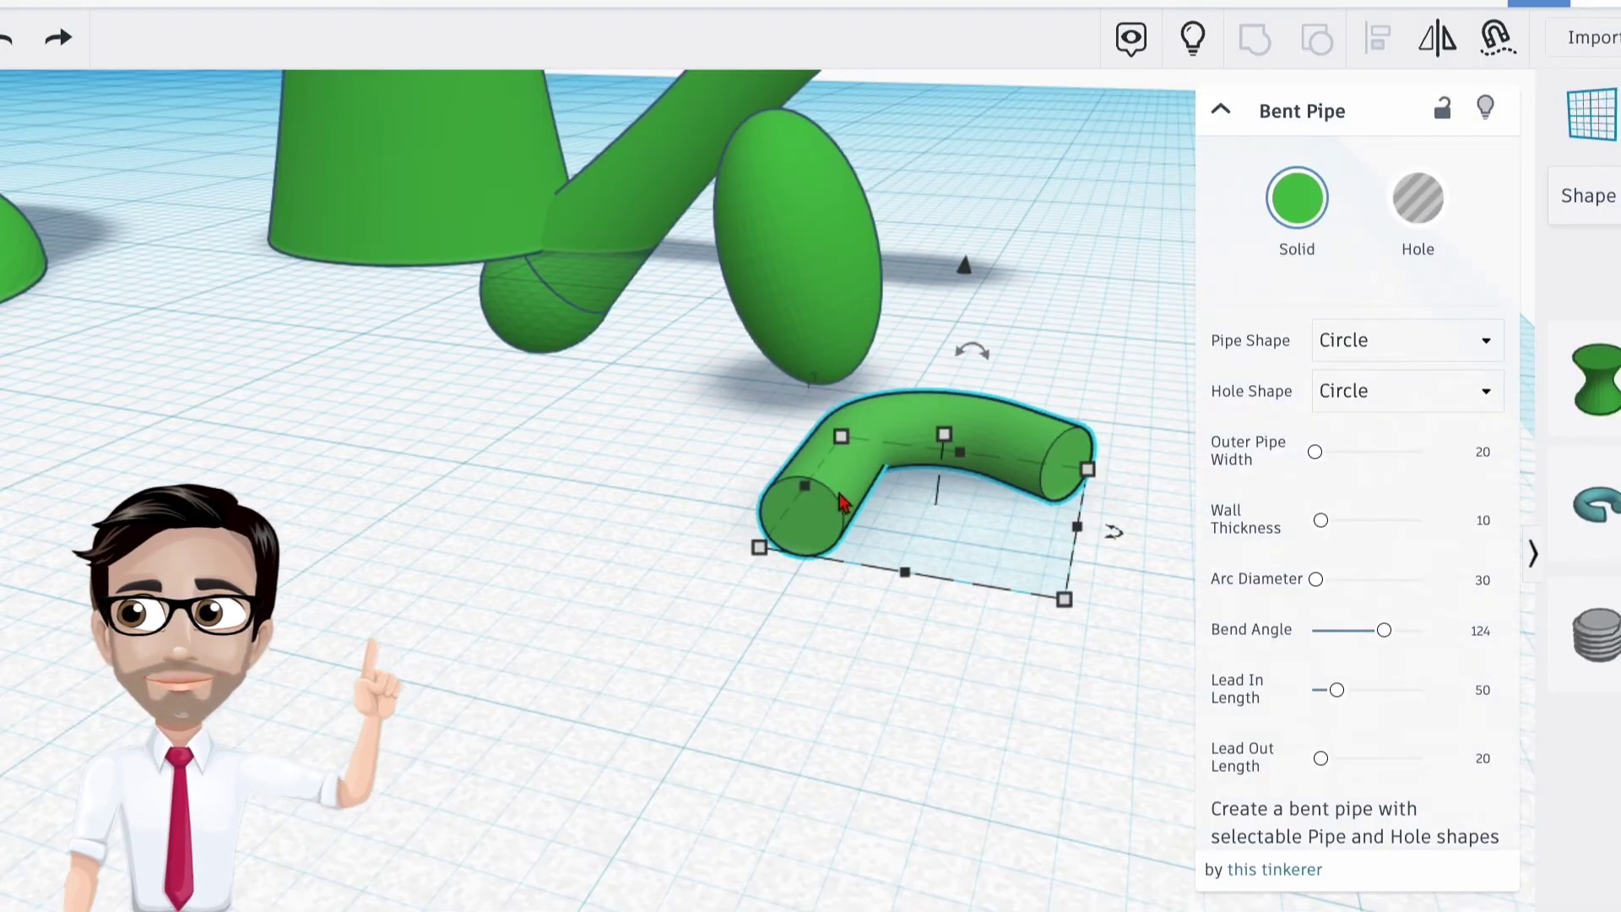
Stand the bent pipe upright and tilt it sideways so its long end slopes up toward the palm and its short end curls upward
right_click_drag(843, 499, 891, 521)
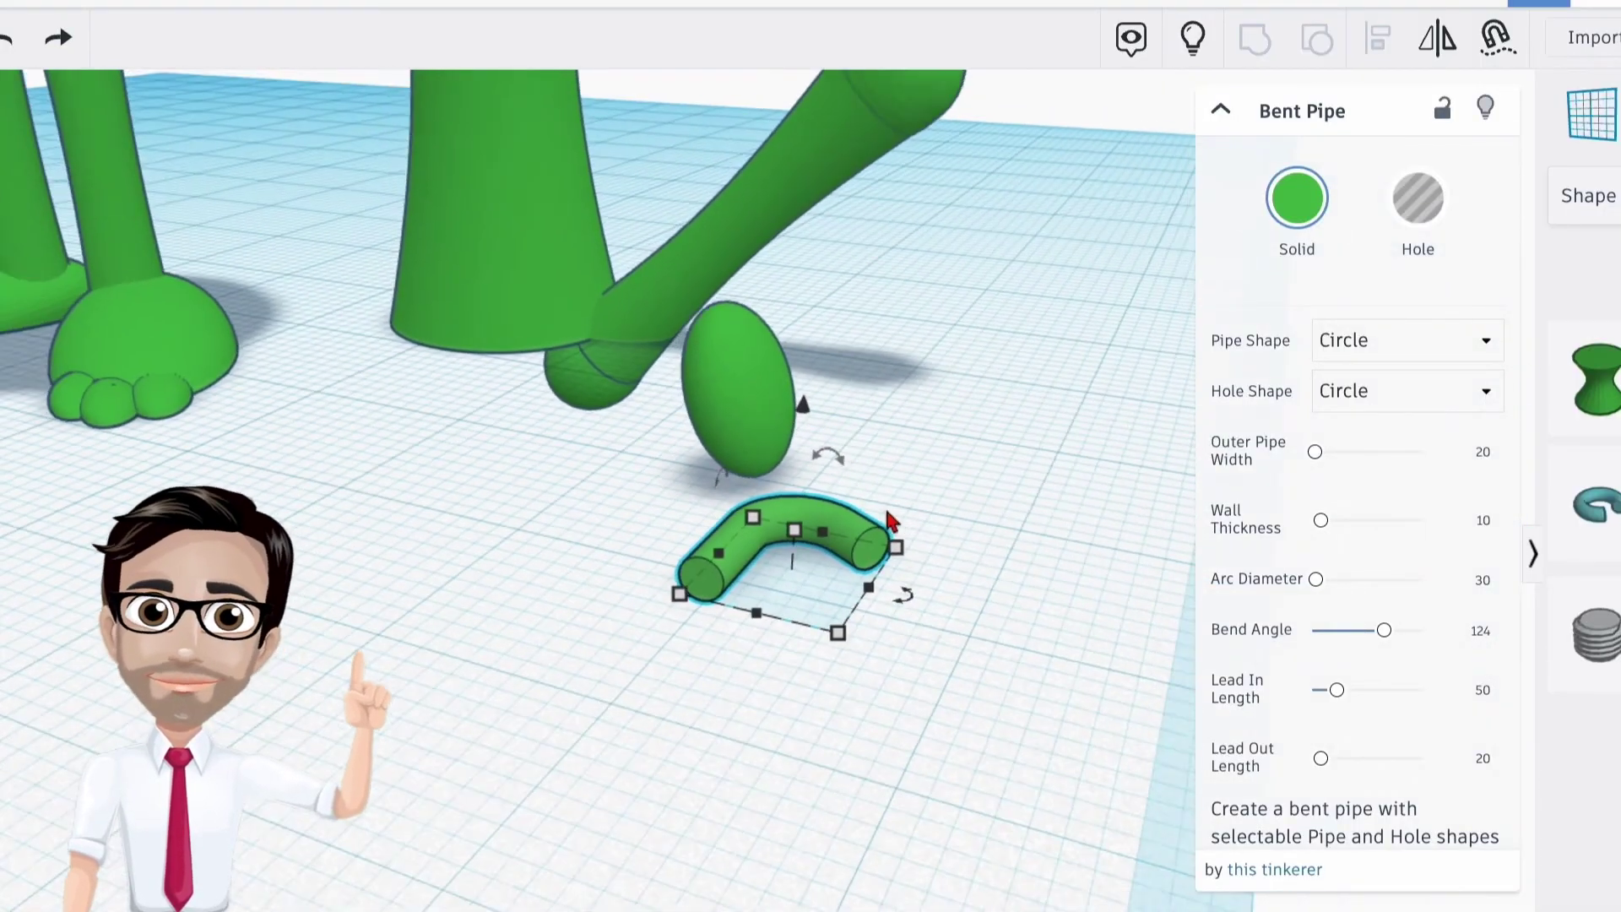
mouse_move(722, 480)
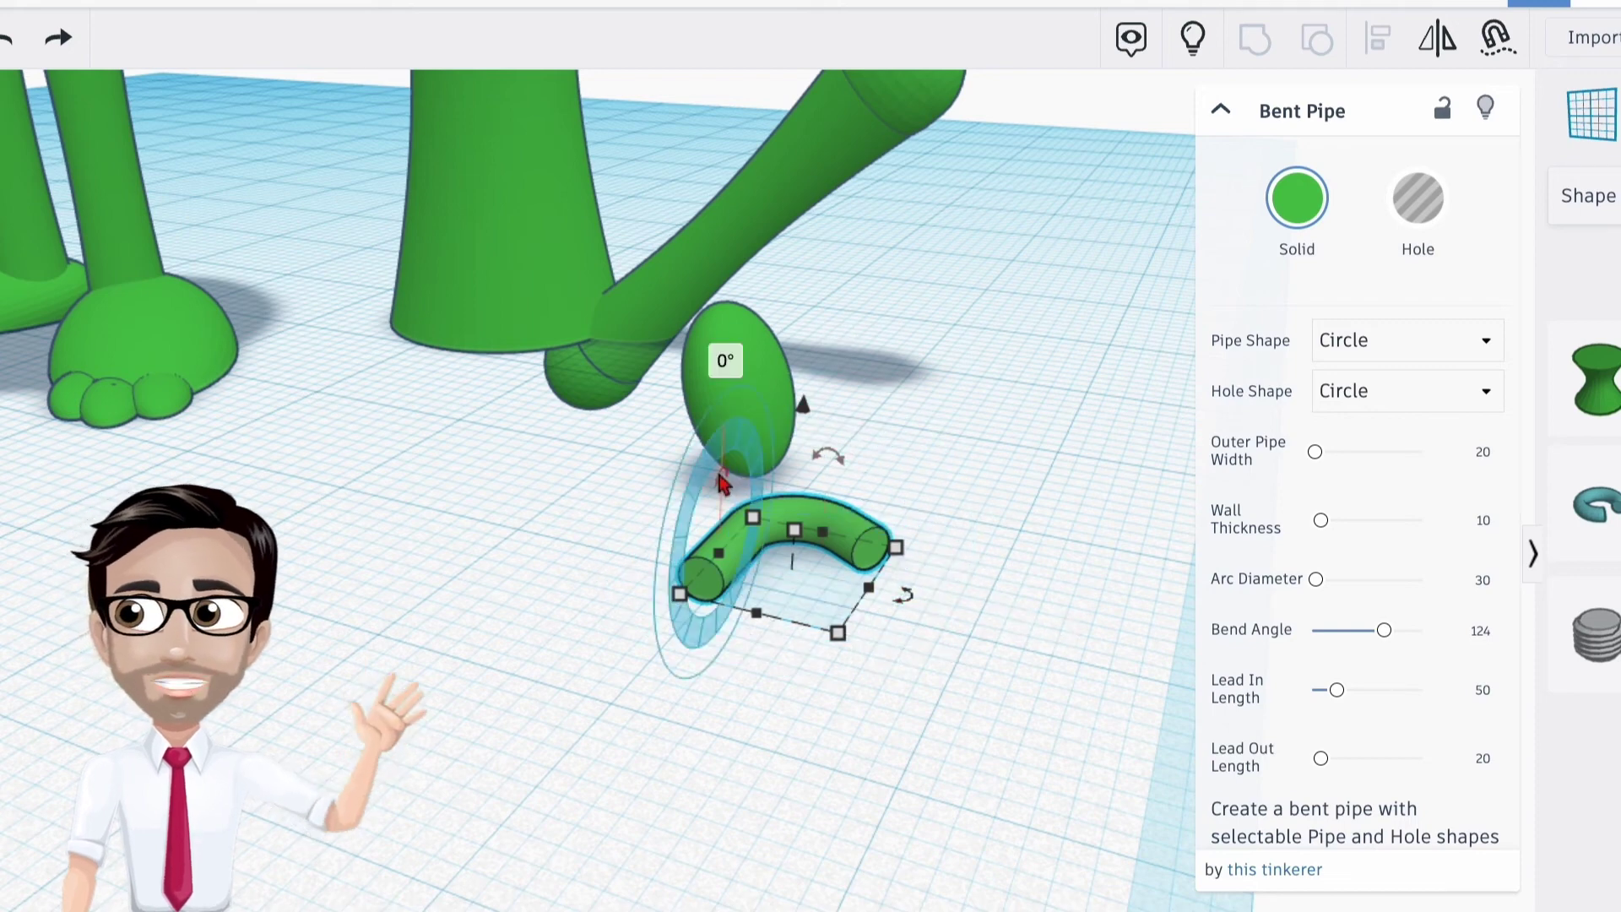
left_click_drag(722, 480, 754, 506)
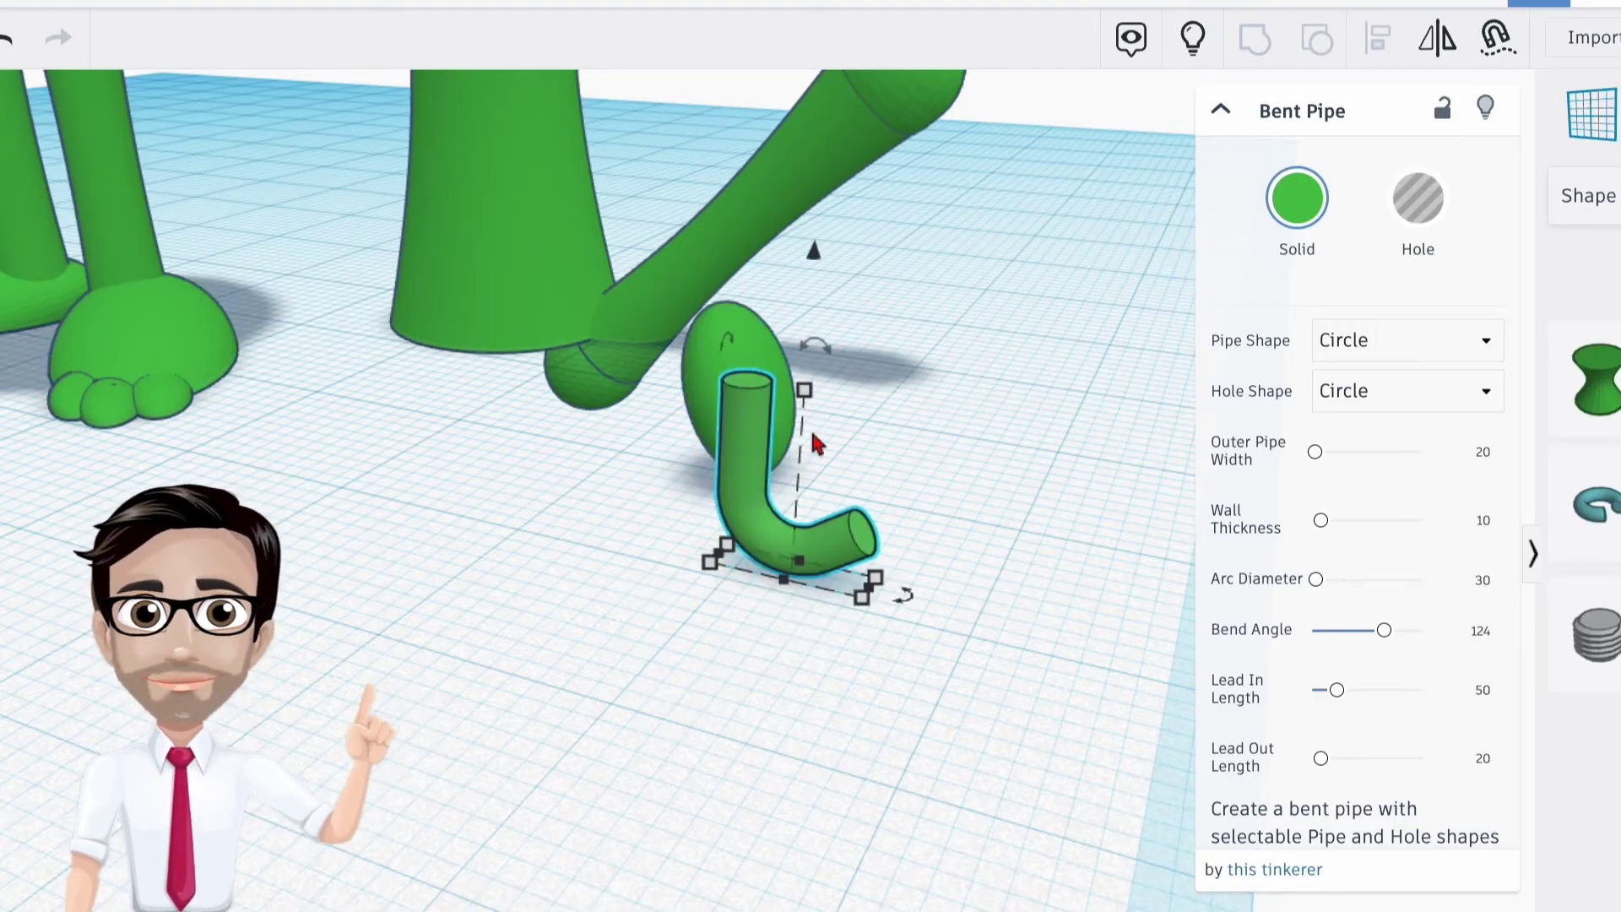
left_click_drag(827, 353, 683, 342)
right_click_drag(682, 342, 844, 397)
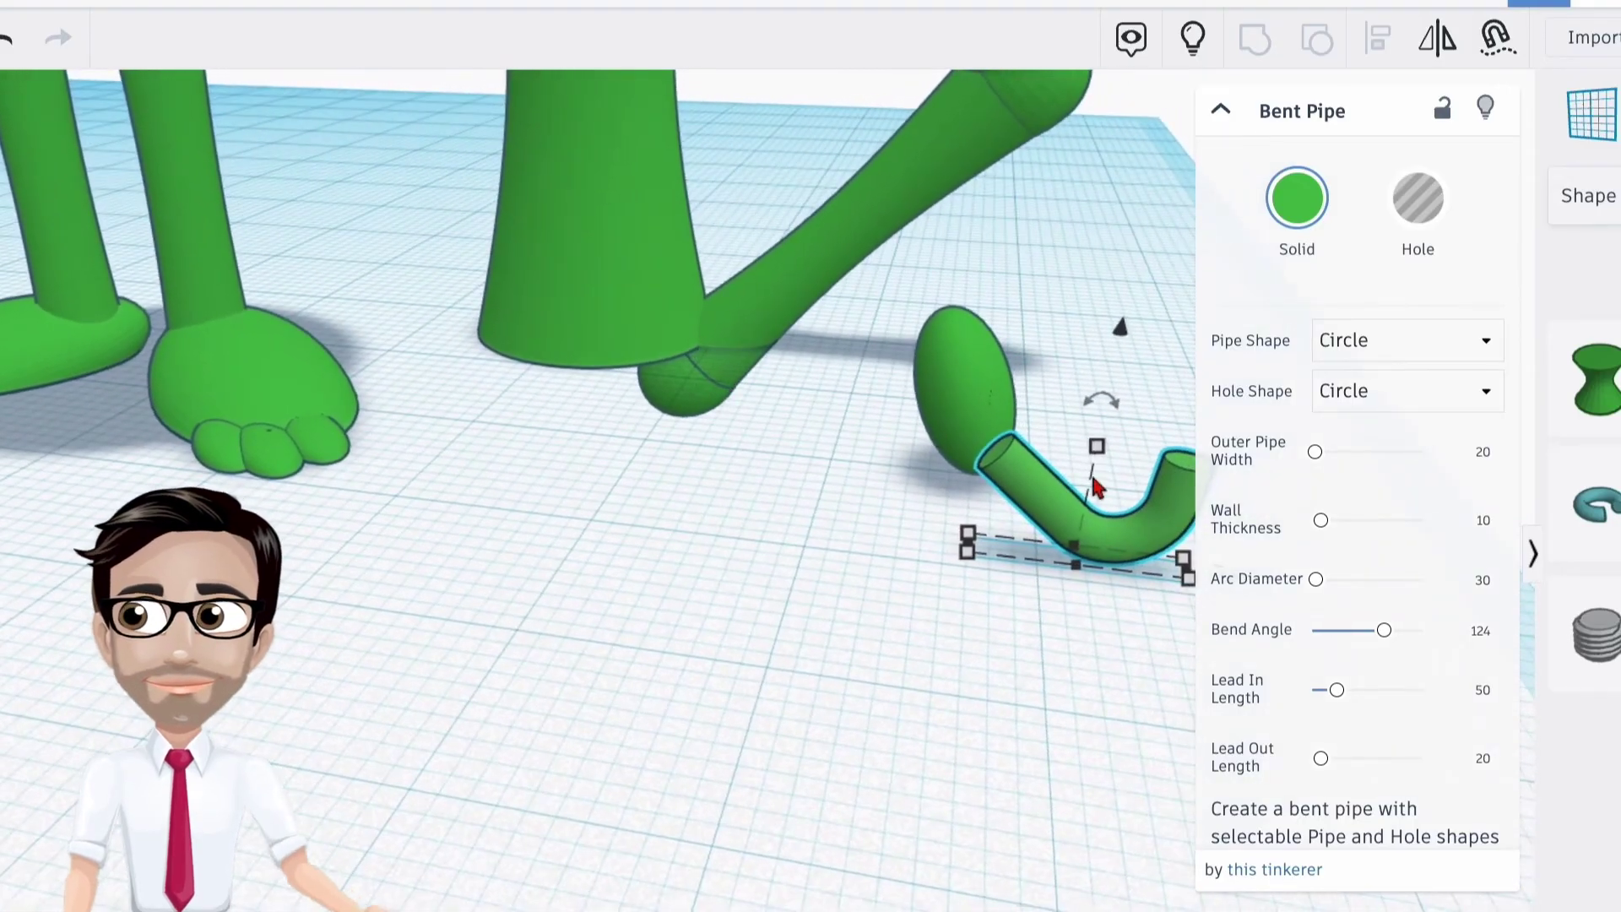
Move the bent pipe's long end into the lower part of the palm and turn the pipe -14° about the vertical axis
left_click_drag(1073, 507, 1036, 474)
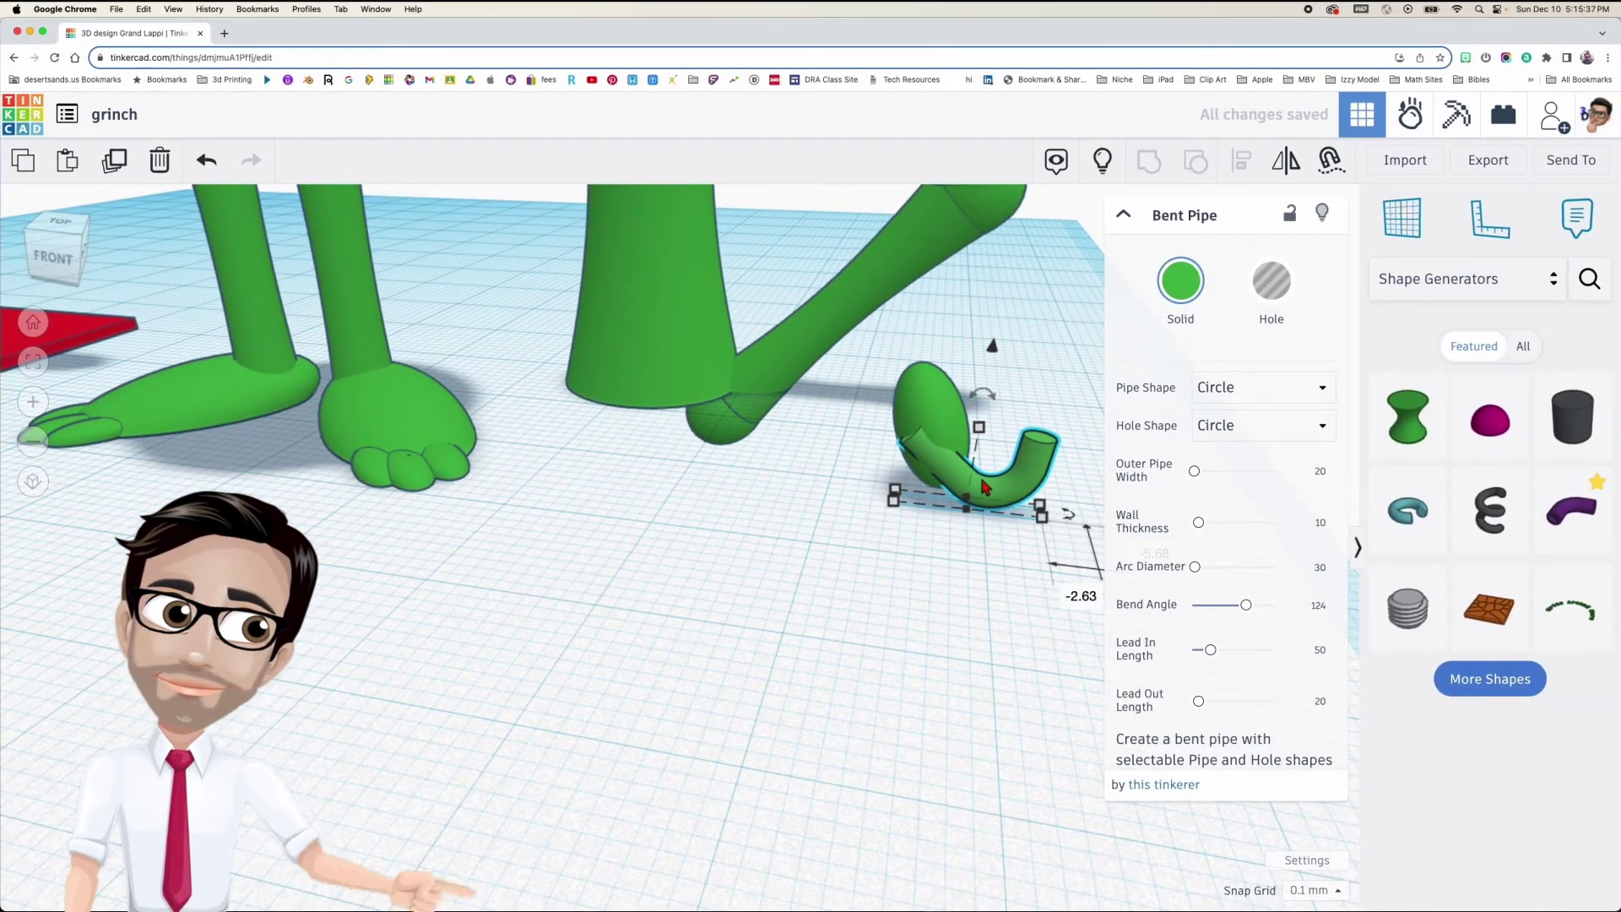
left_click_drag(984, 487, 985, 487)
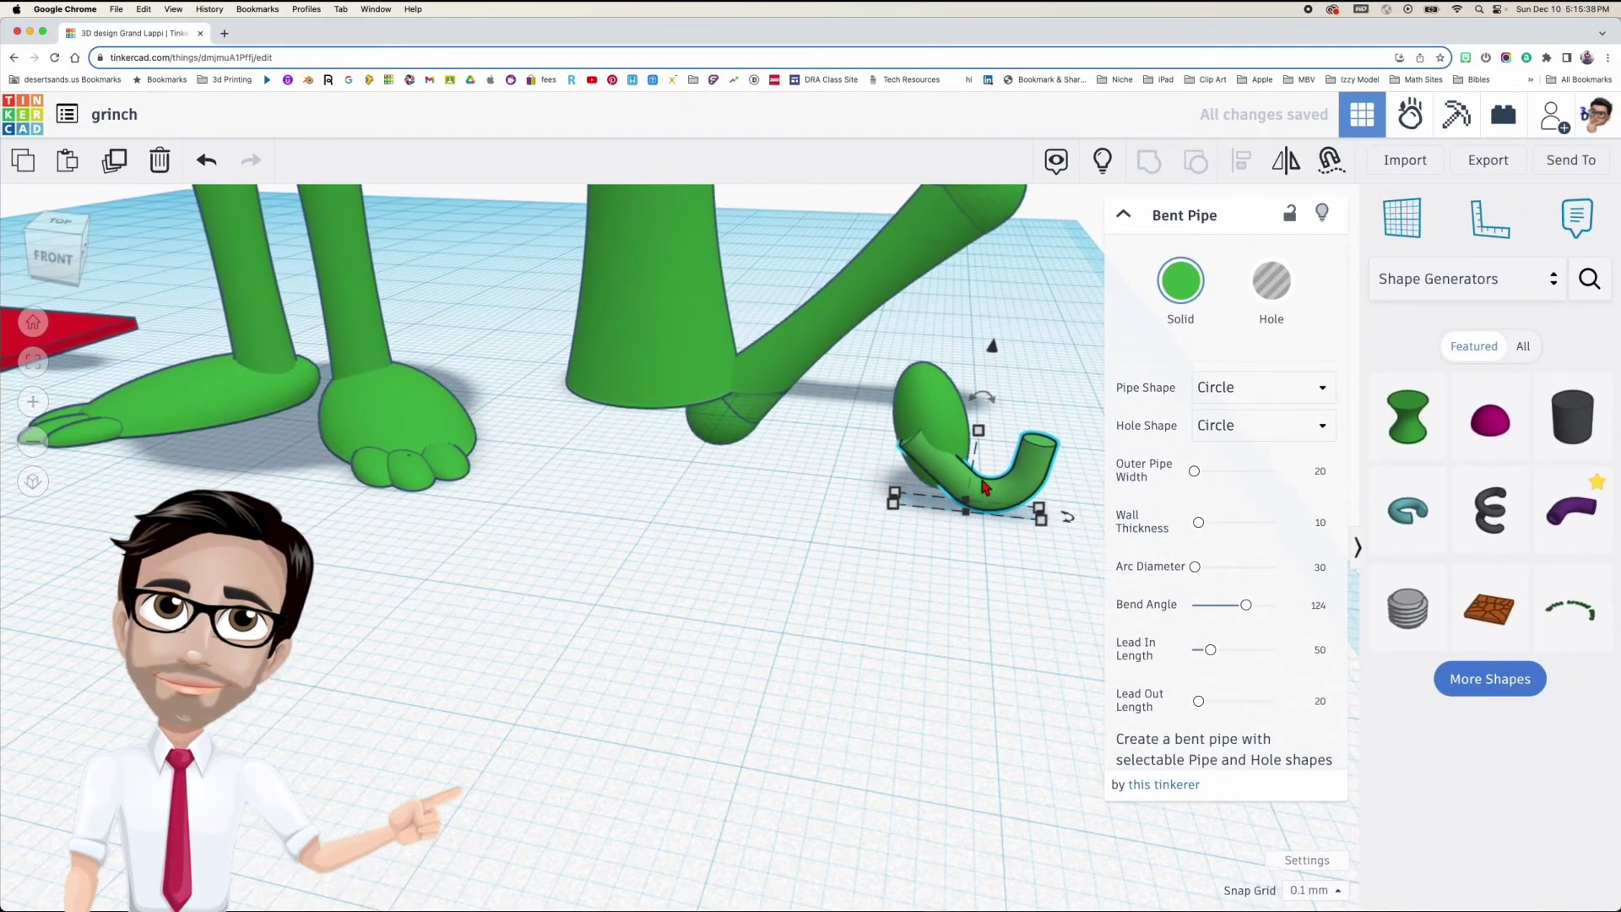
right_click_drag(1037, 493, 1028, 478)
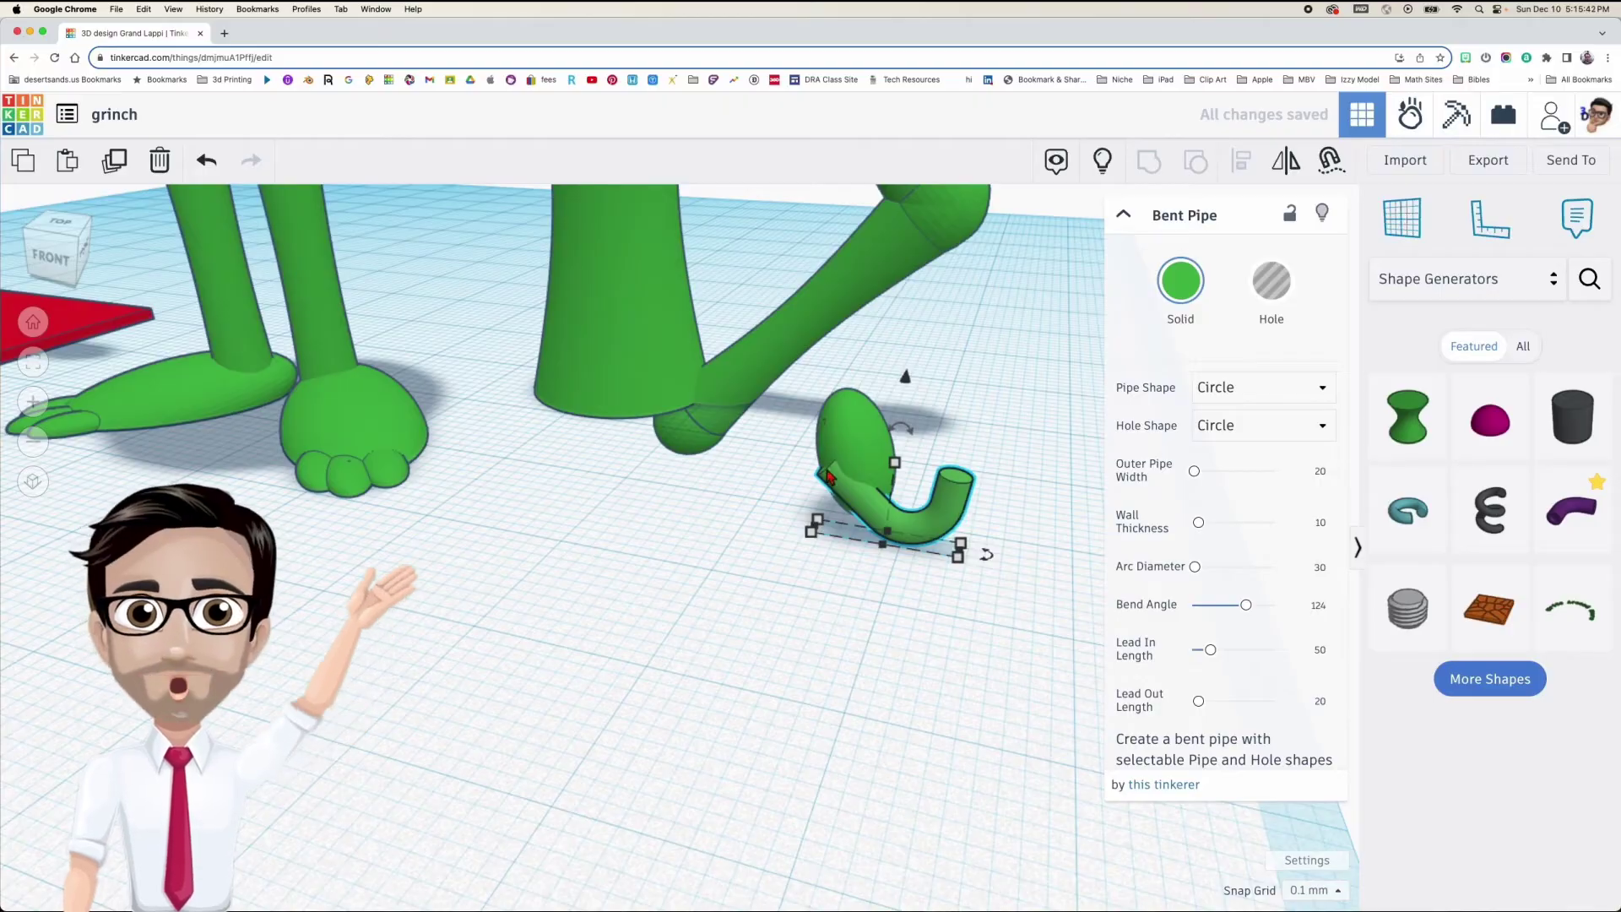
right_click_drag(837, 476, 846, 473)
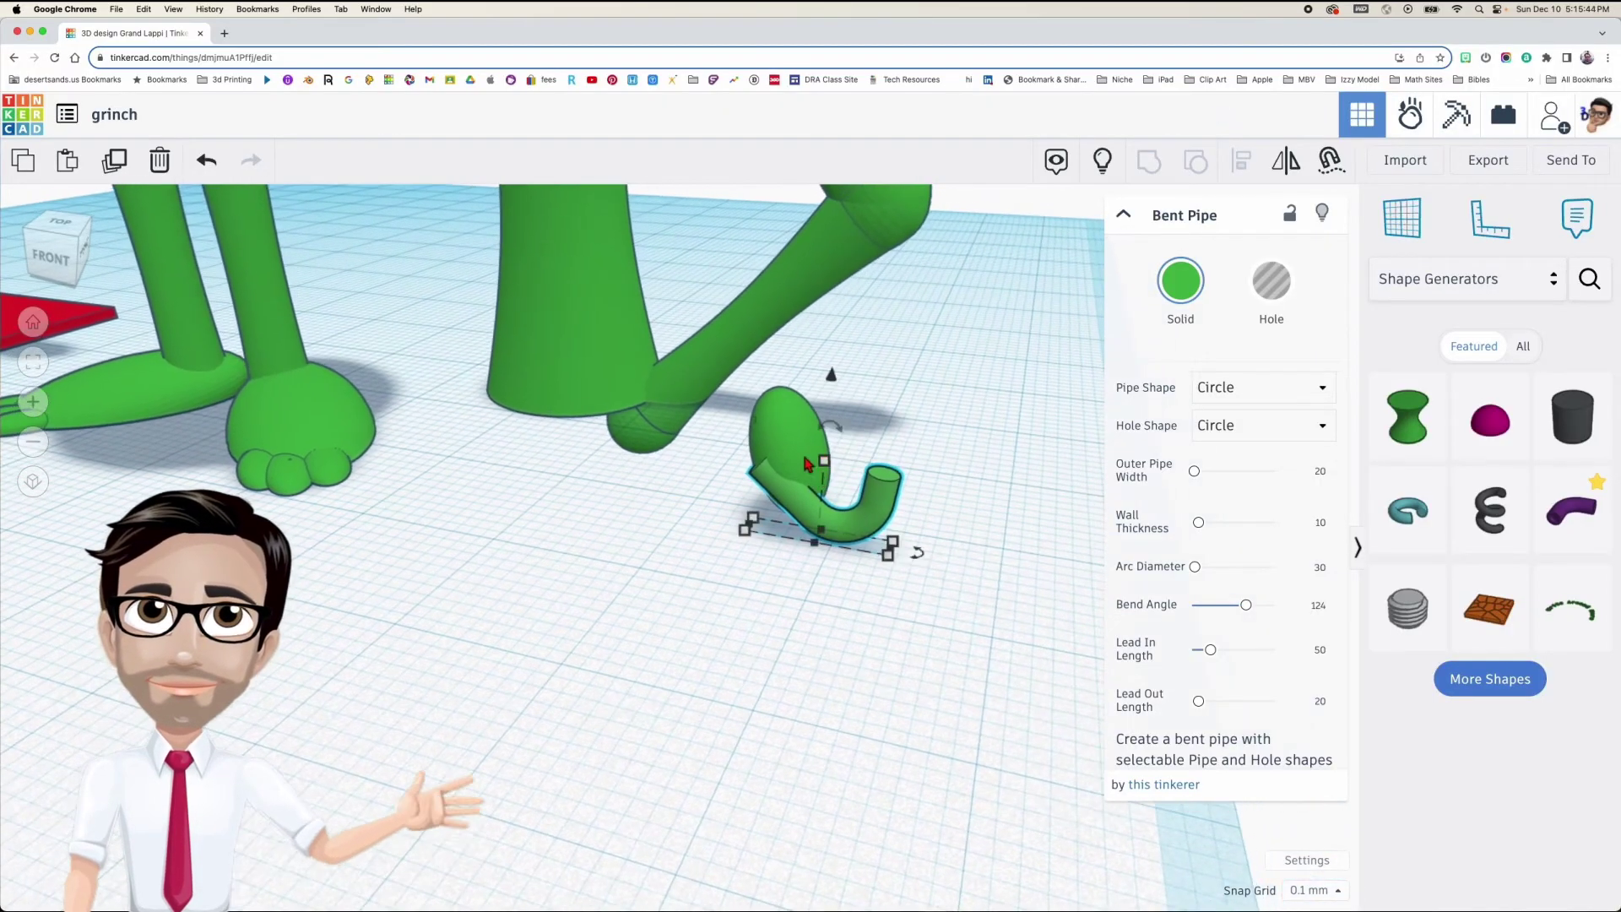
mouse_move(923, 559)
left_click_drag(923, 559, 994, 591)
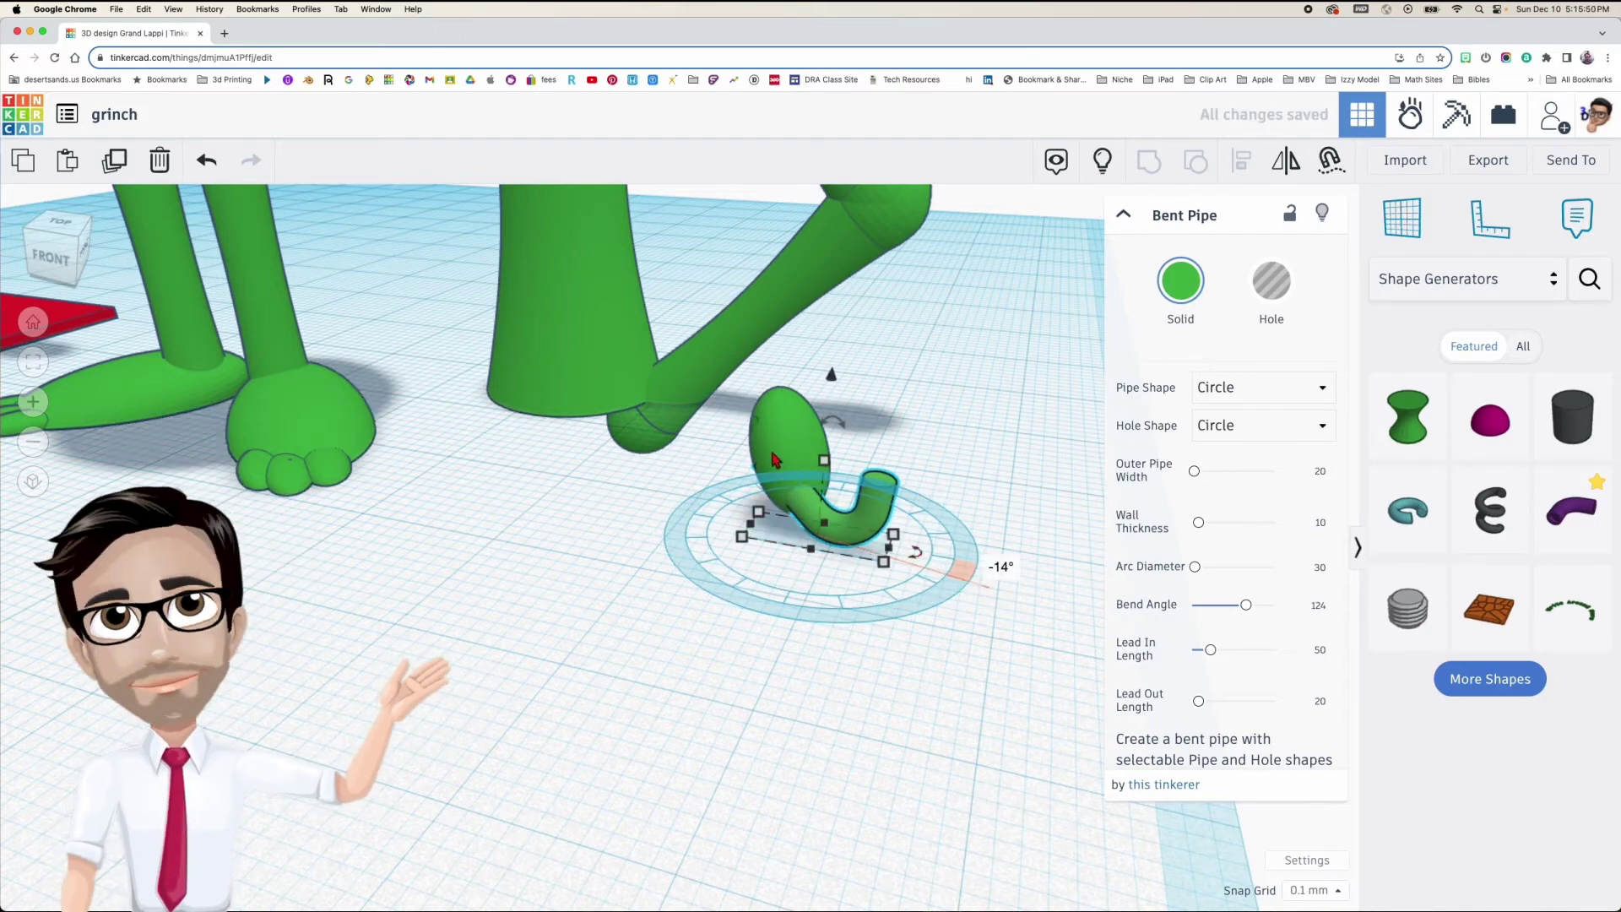
right_click_drag(844, 496, 763, 577)
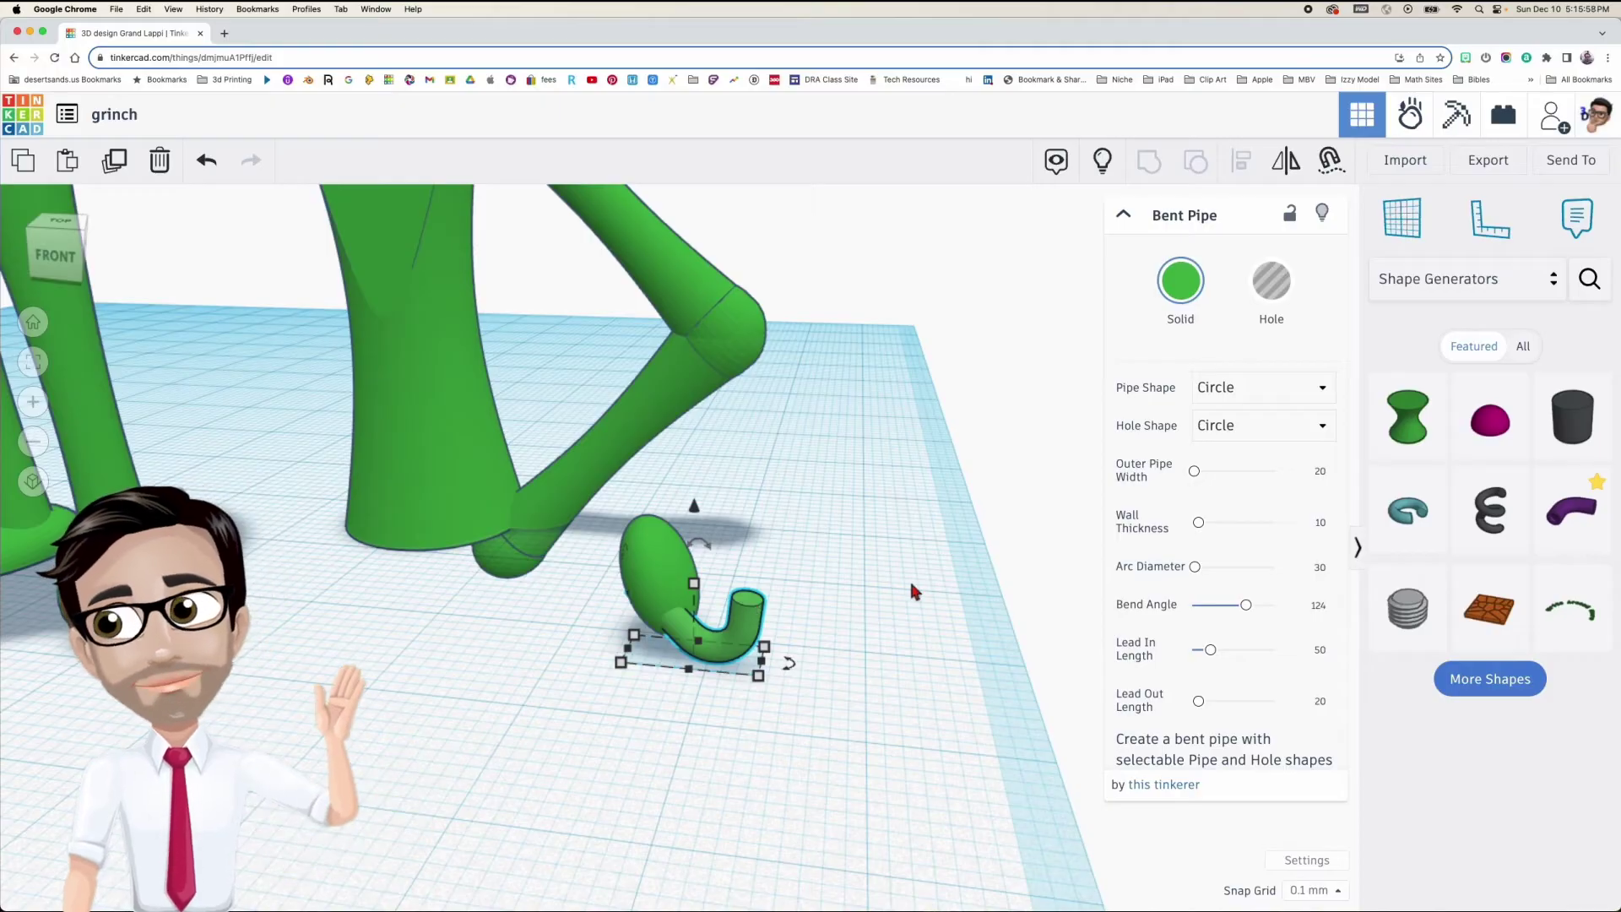
Add a Paraboloid from the Basic Shapes beside the finger and colour it green
left_click(1479, 287)
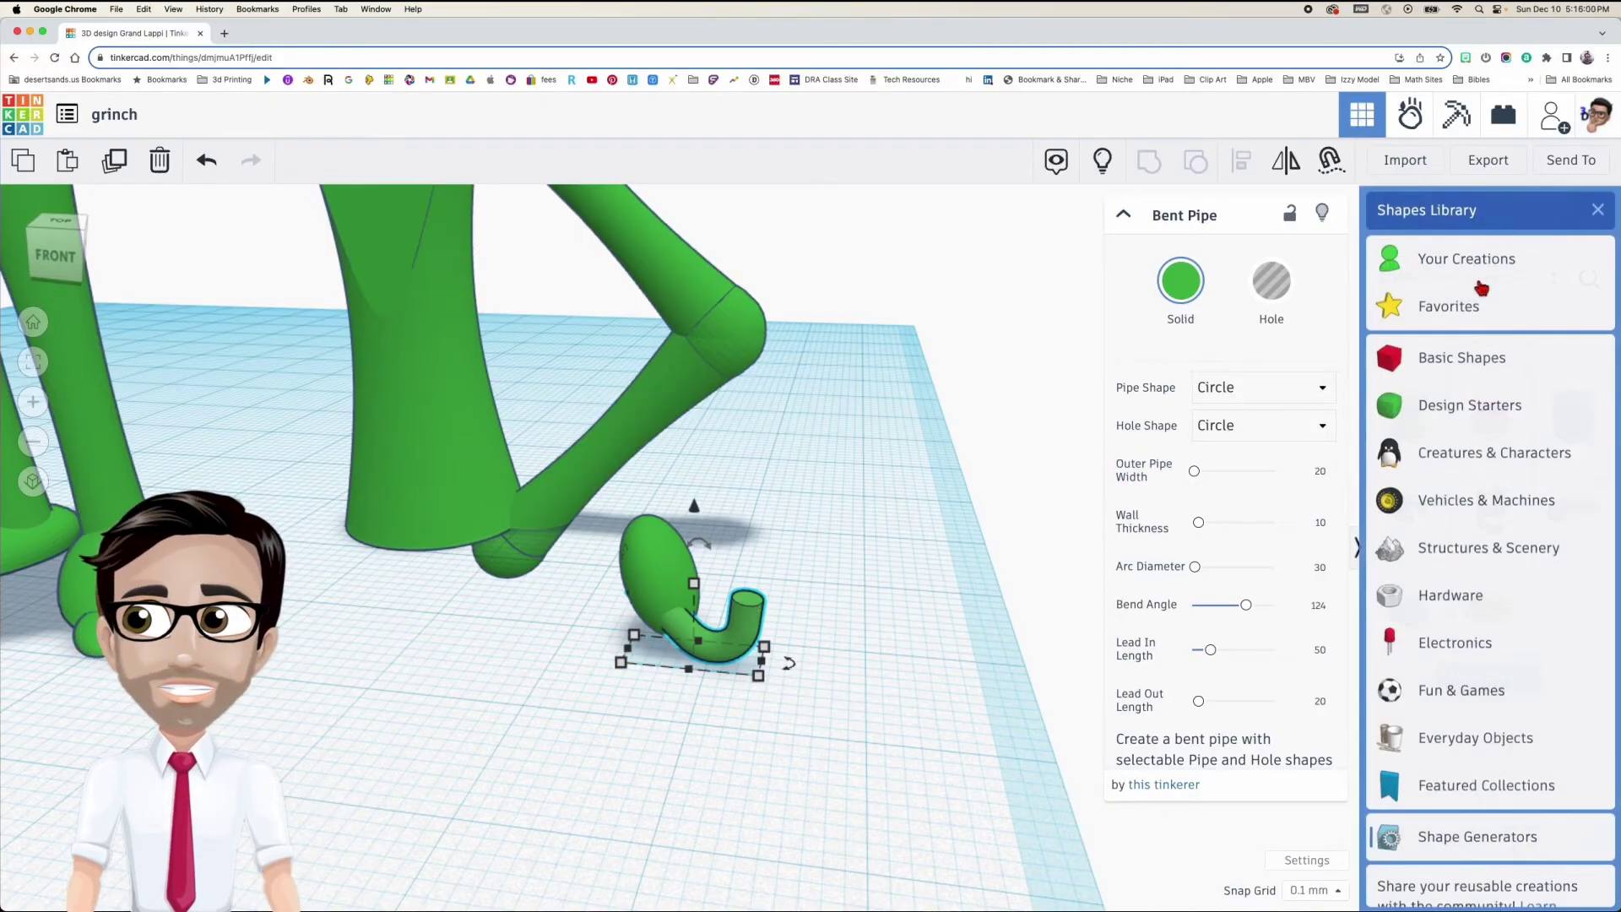
left_click(1475, 357)
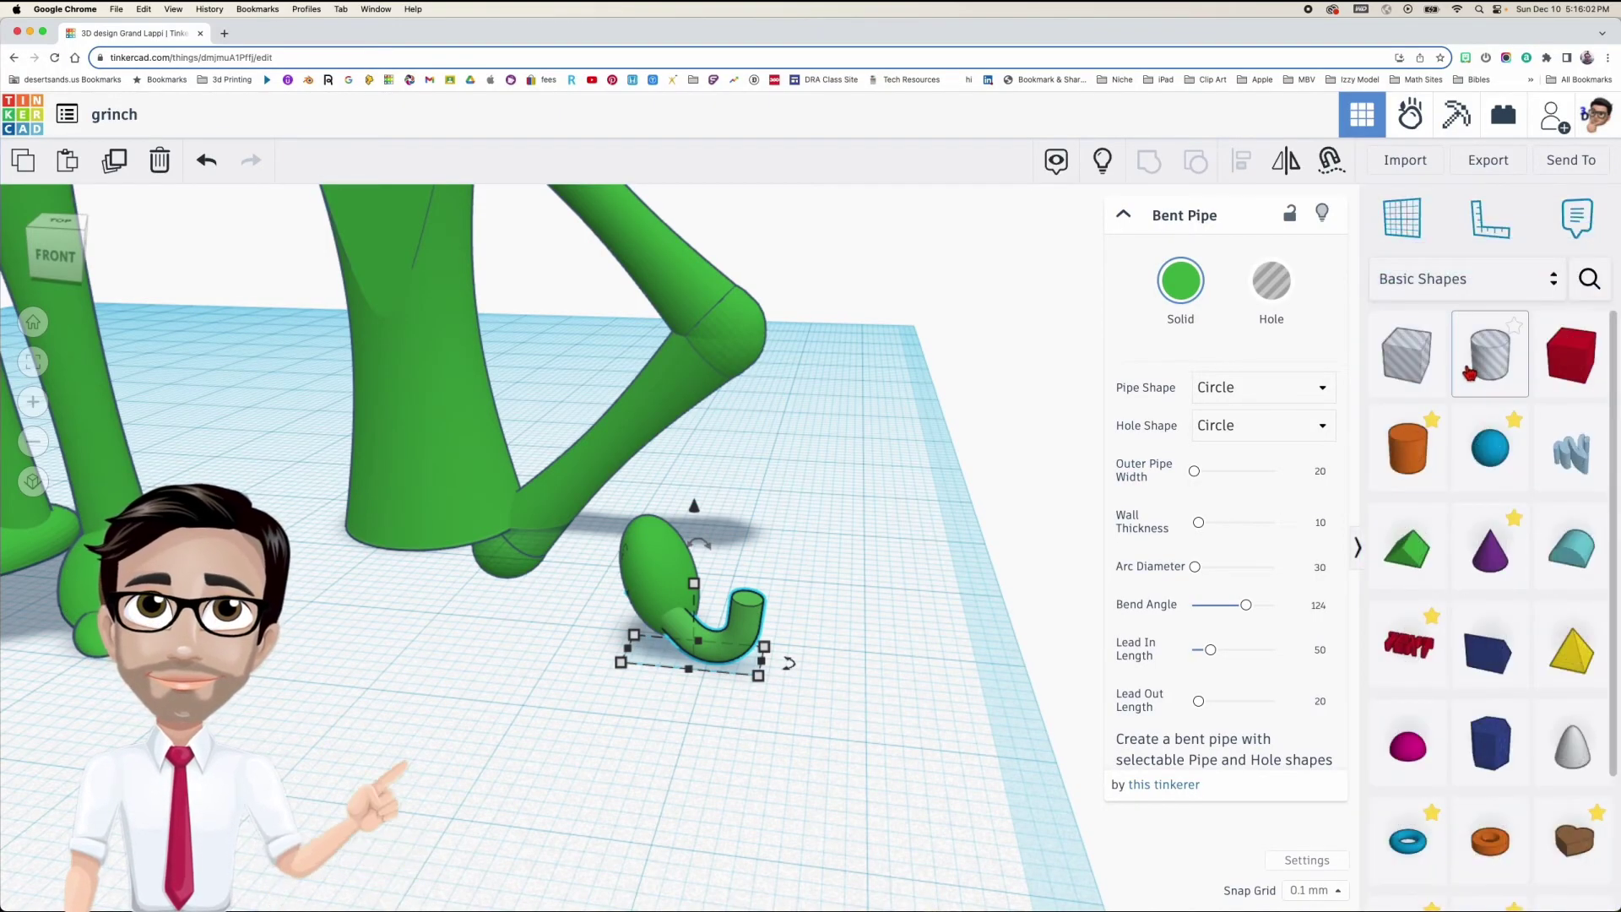
left_click_drag(1572, 758, 936, 651)
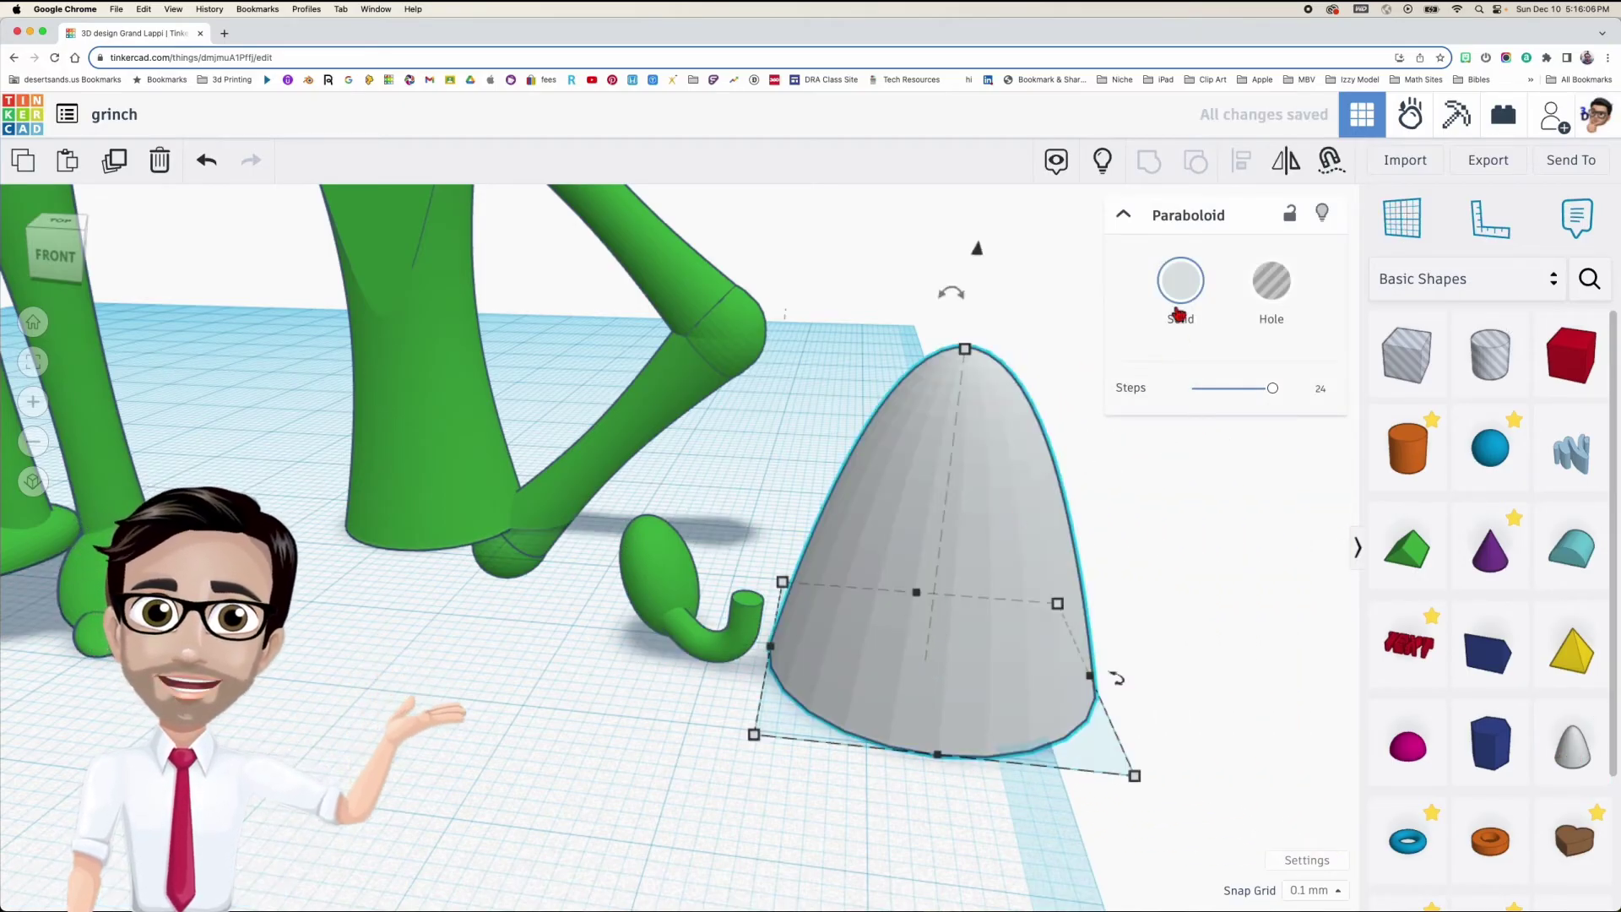
left_click(1180, 306)
left_click(1084, 481)
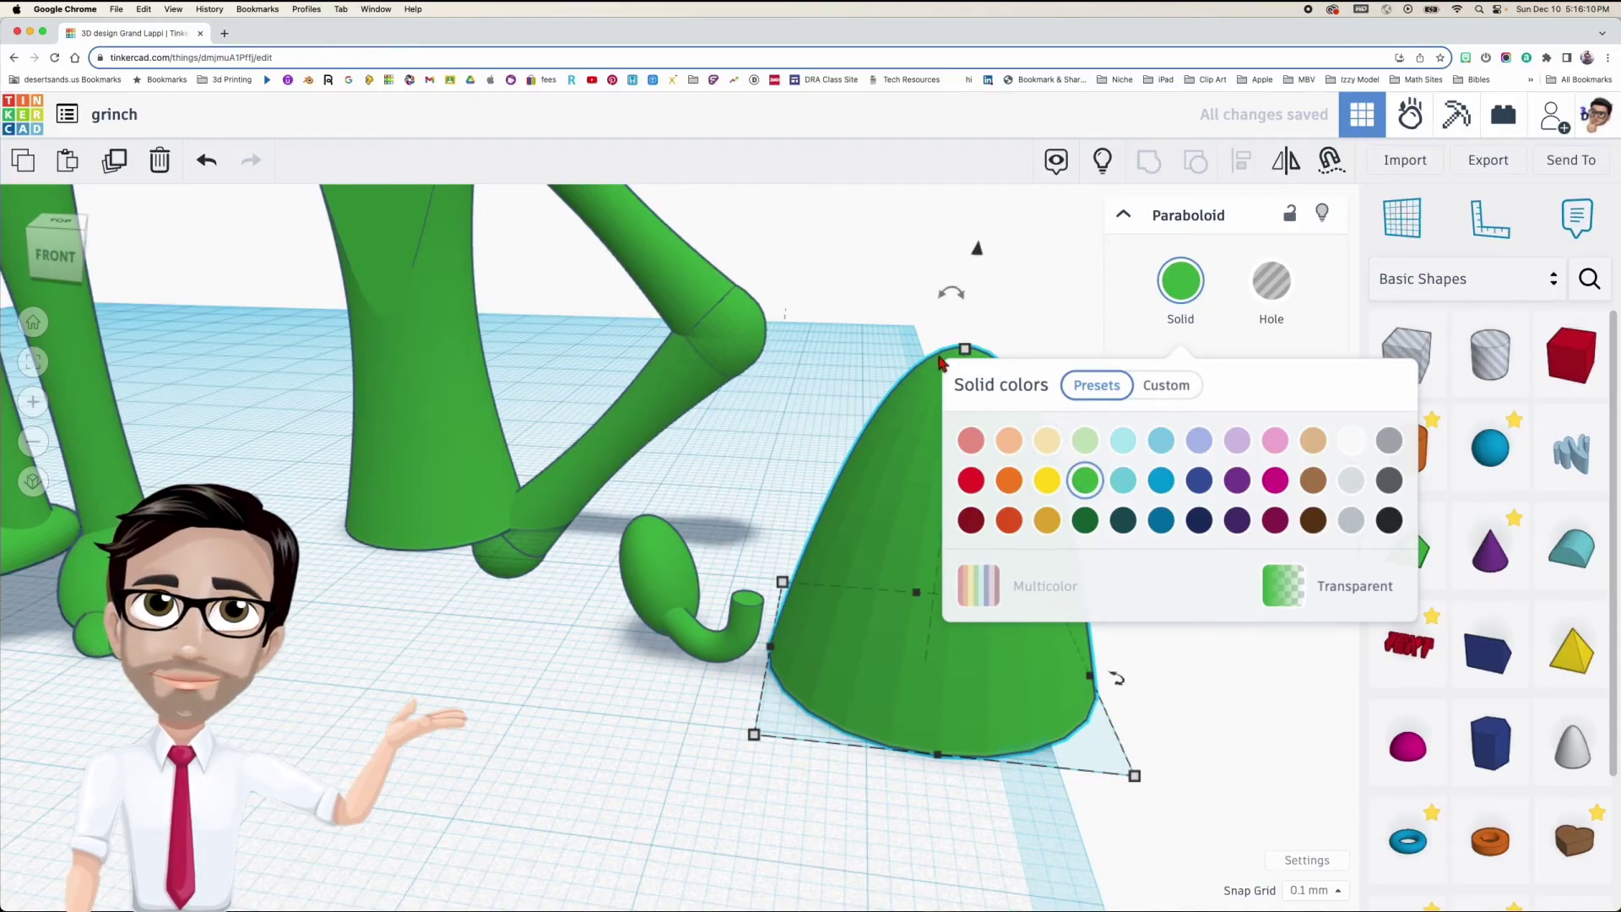
Scale the paraboloid down proportionally to a height of 1.86 mm
left_click_drag(965, 353, 947, 549, "shift")
left_click(1050, 605)
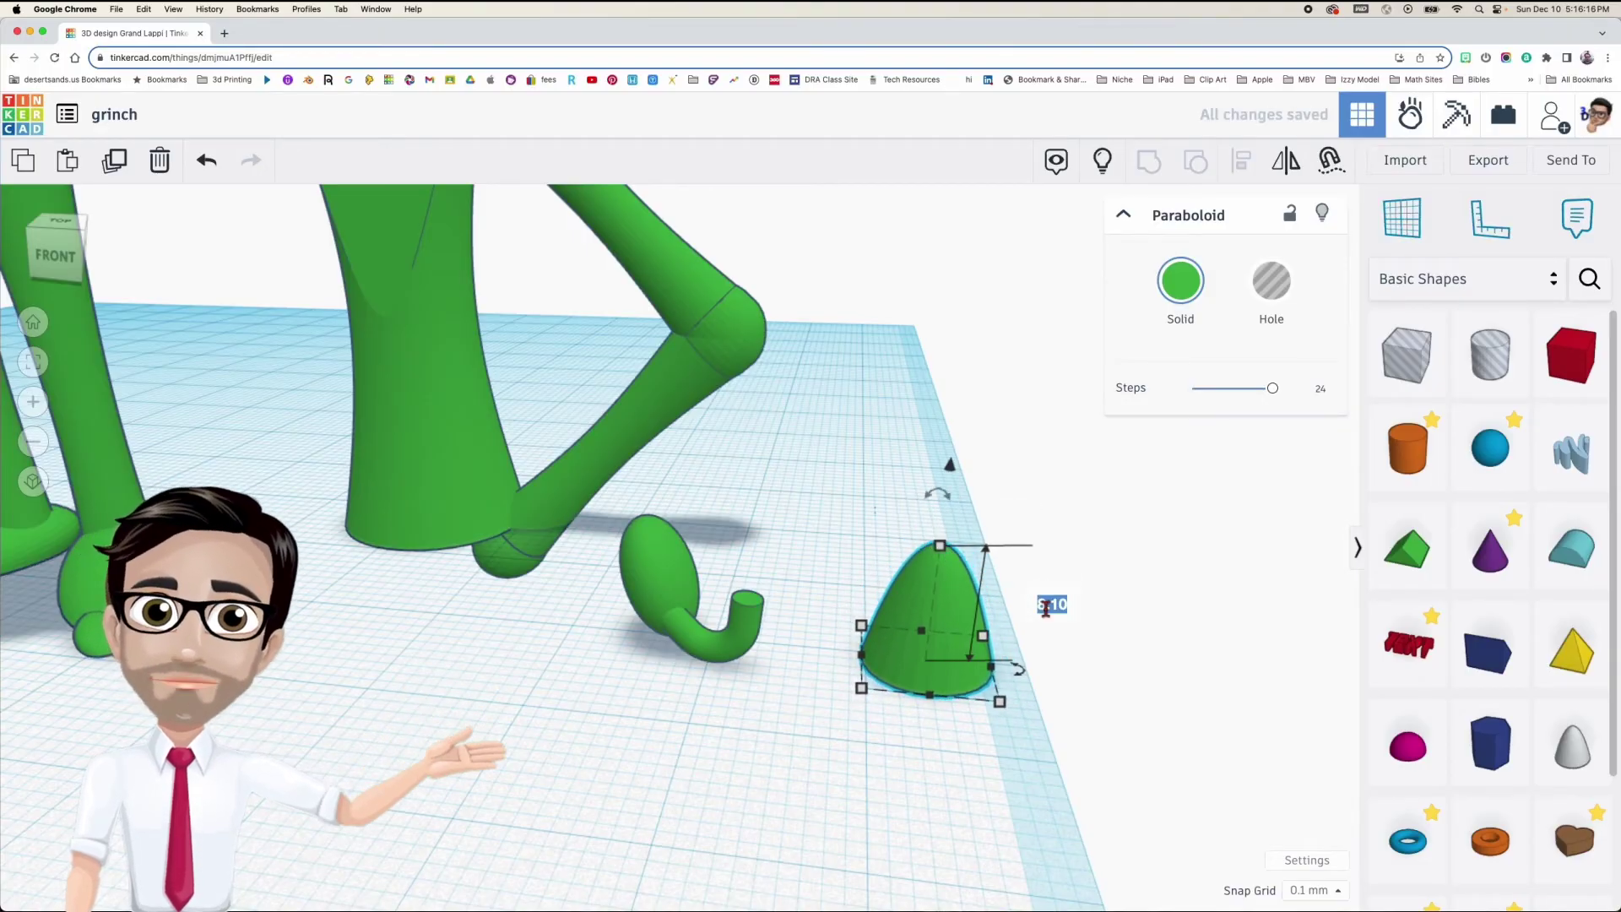
type("1.86")
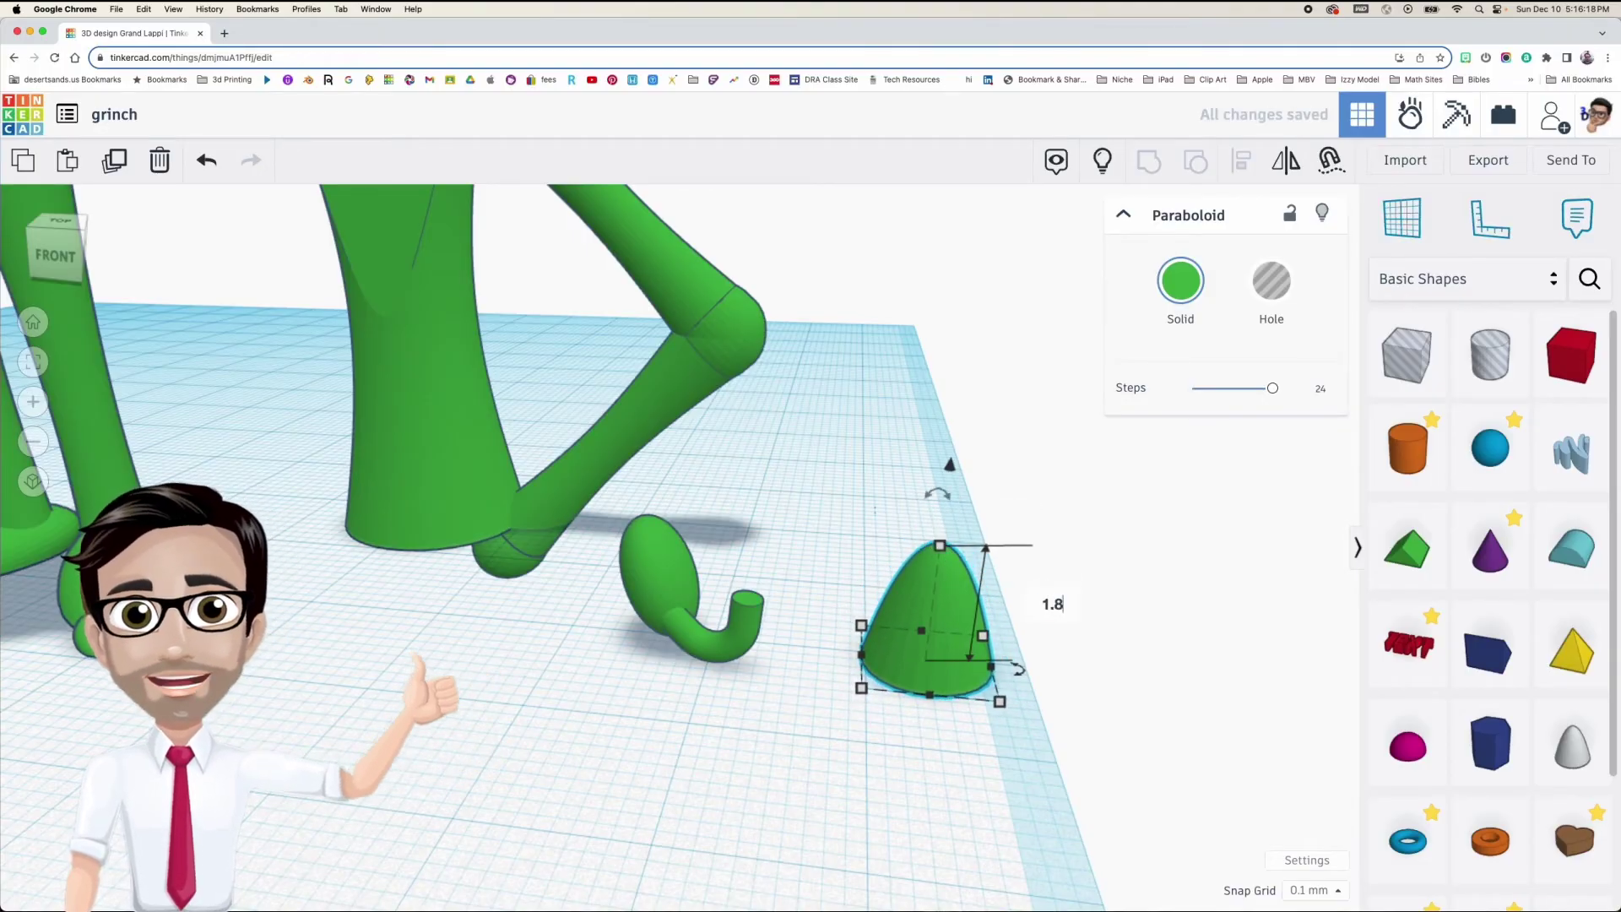
key("Return")
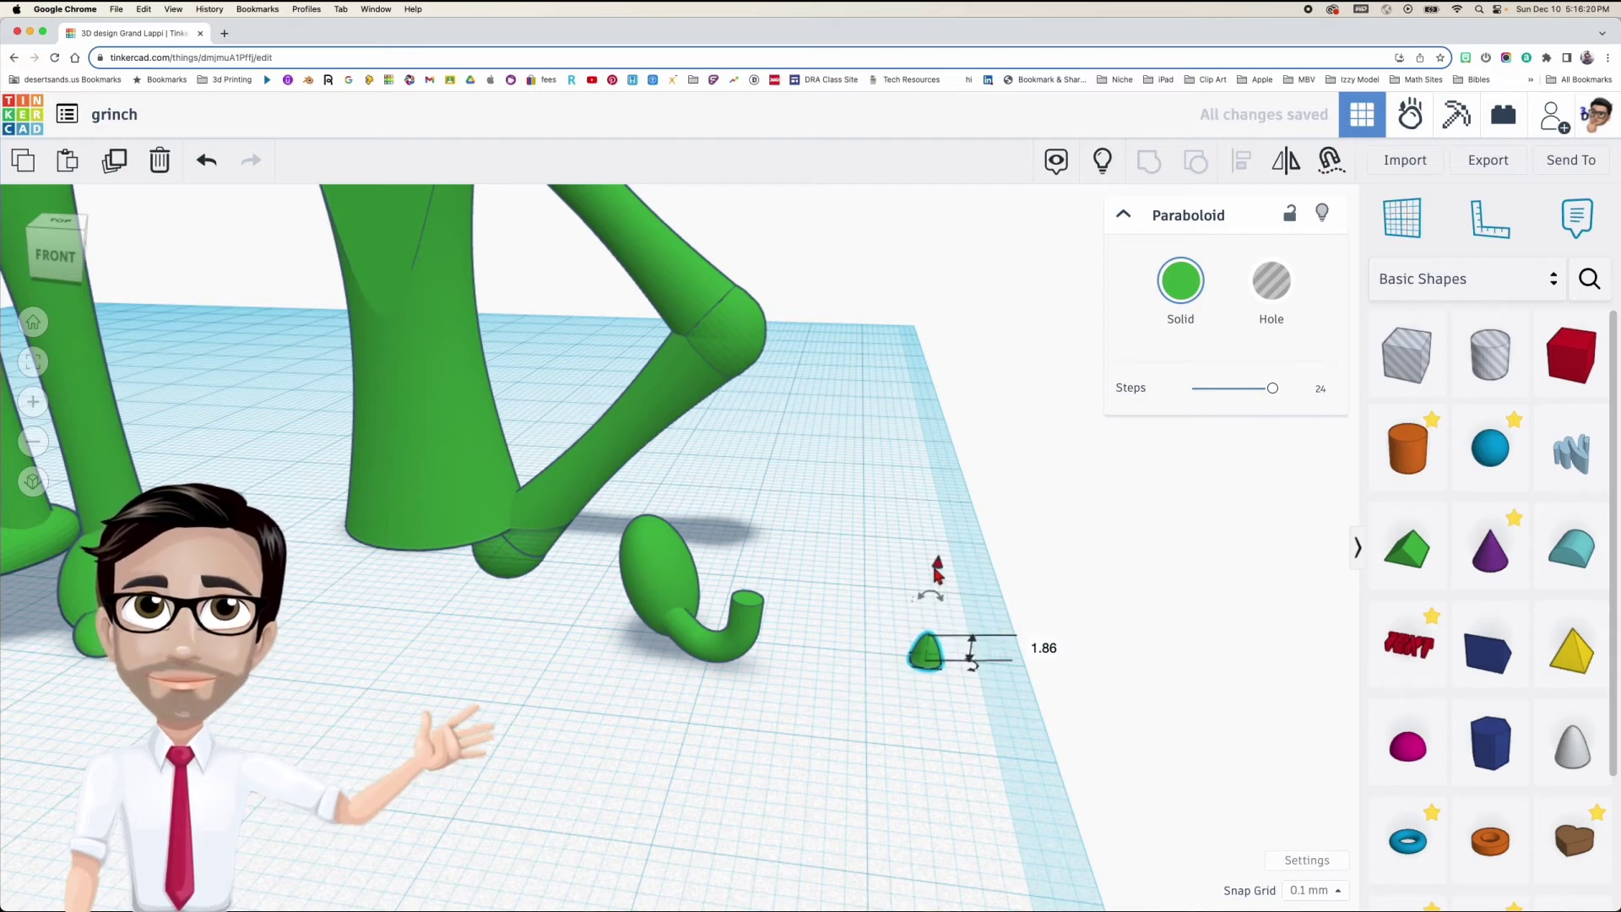
Raise the paraboloid off the workplane and place it above the finger's upturned end
left_click_drag(937, 575, 934, 474)
left_click_drag(943, 571, 739, 608)
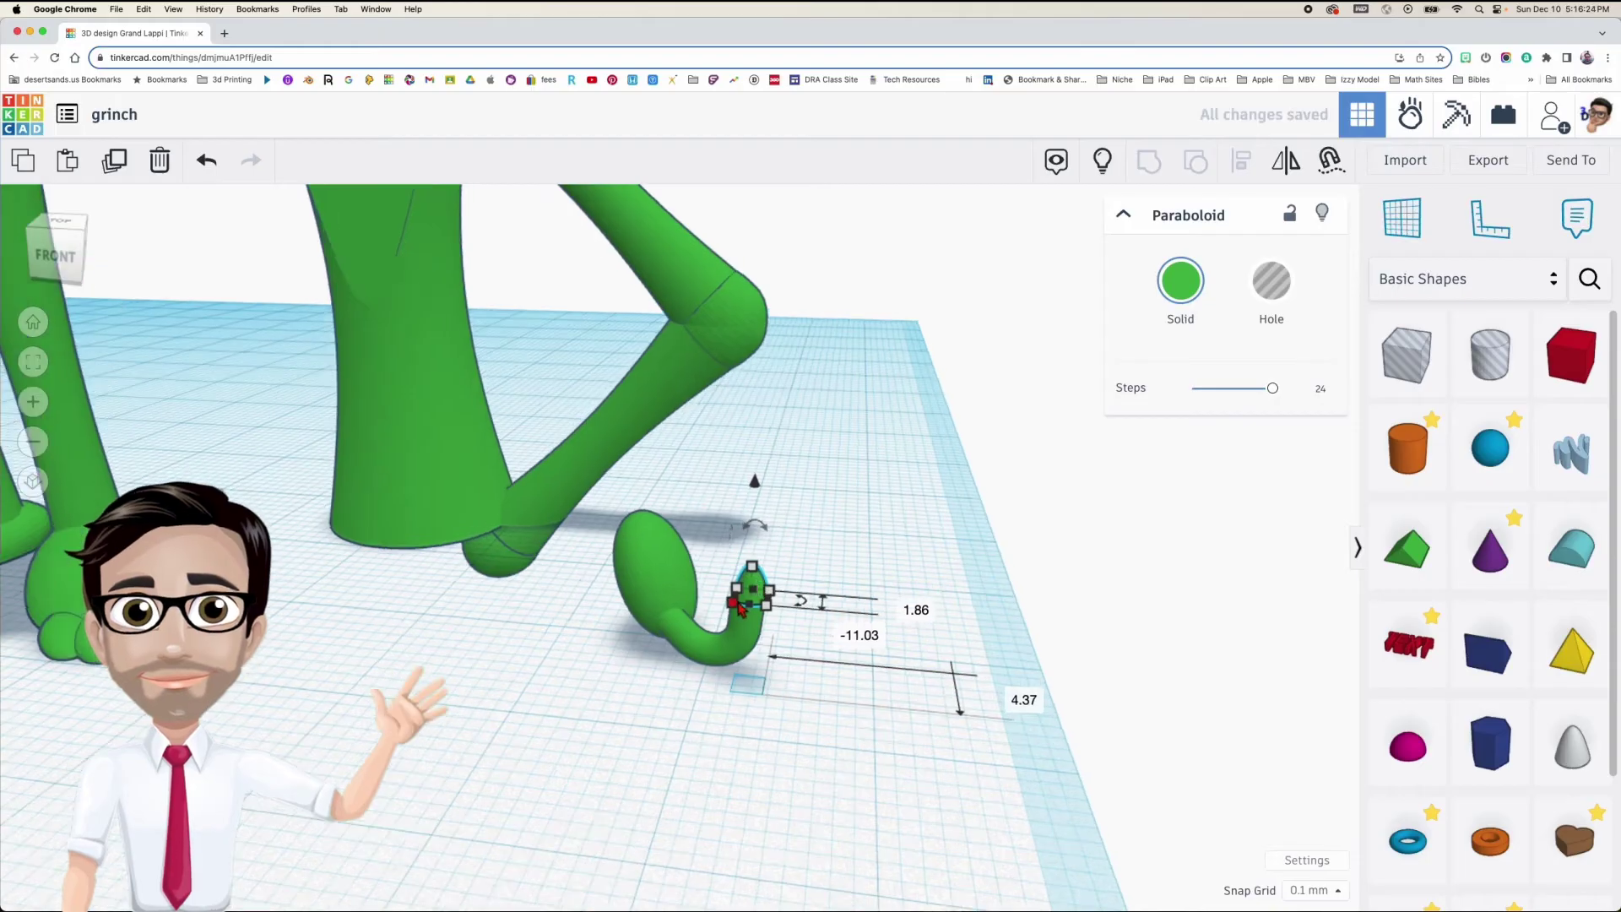
scroll(739, 608, "up", 10)
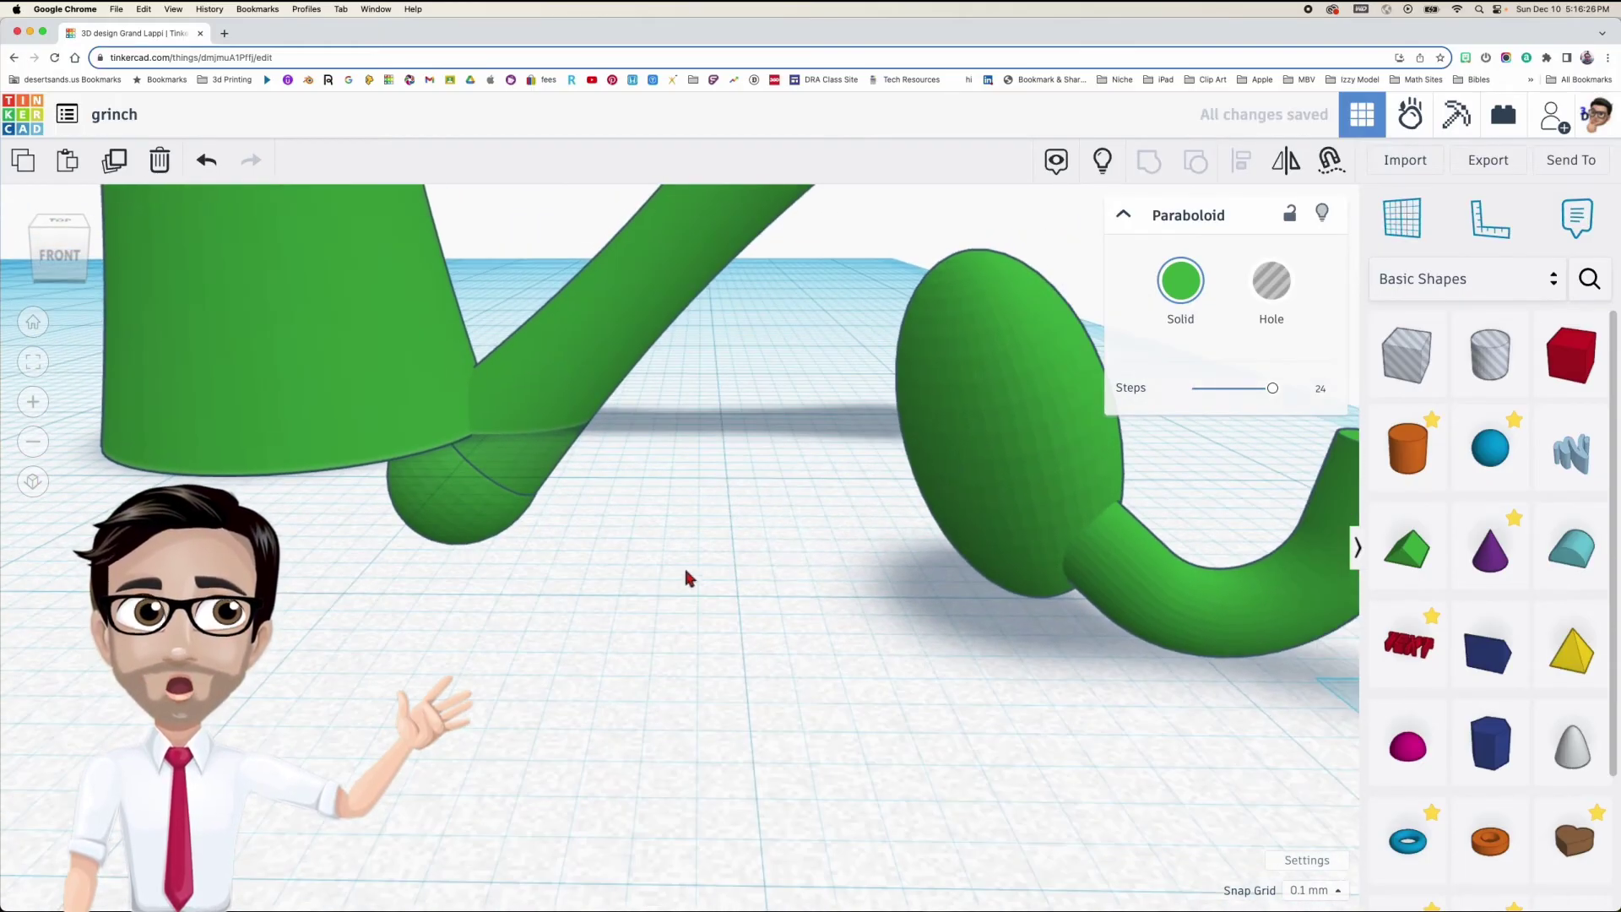
right_click_drag(1064, 574, 770, 530)
key("f")
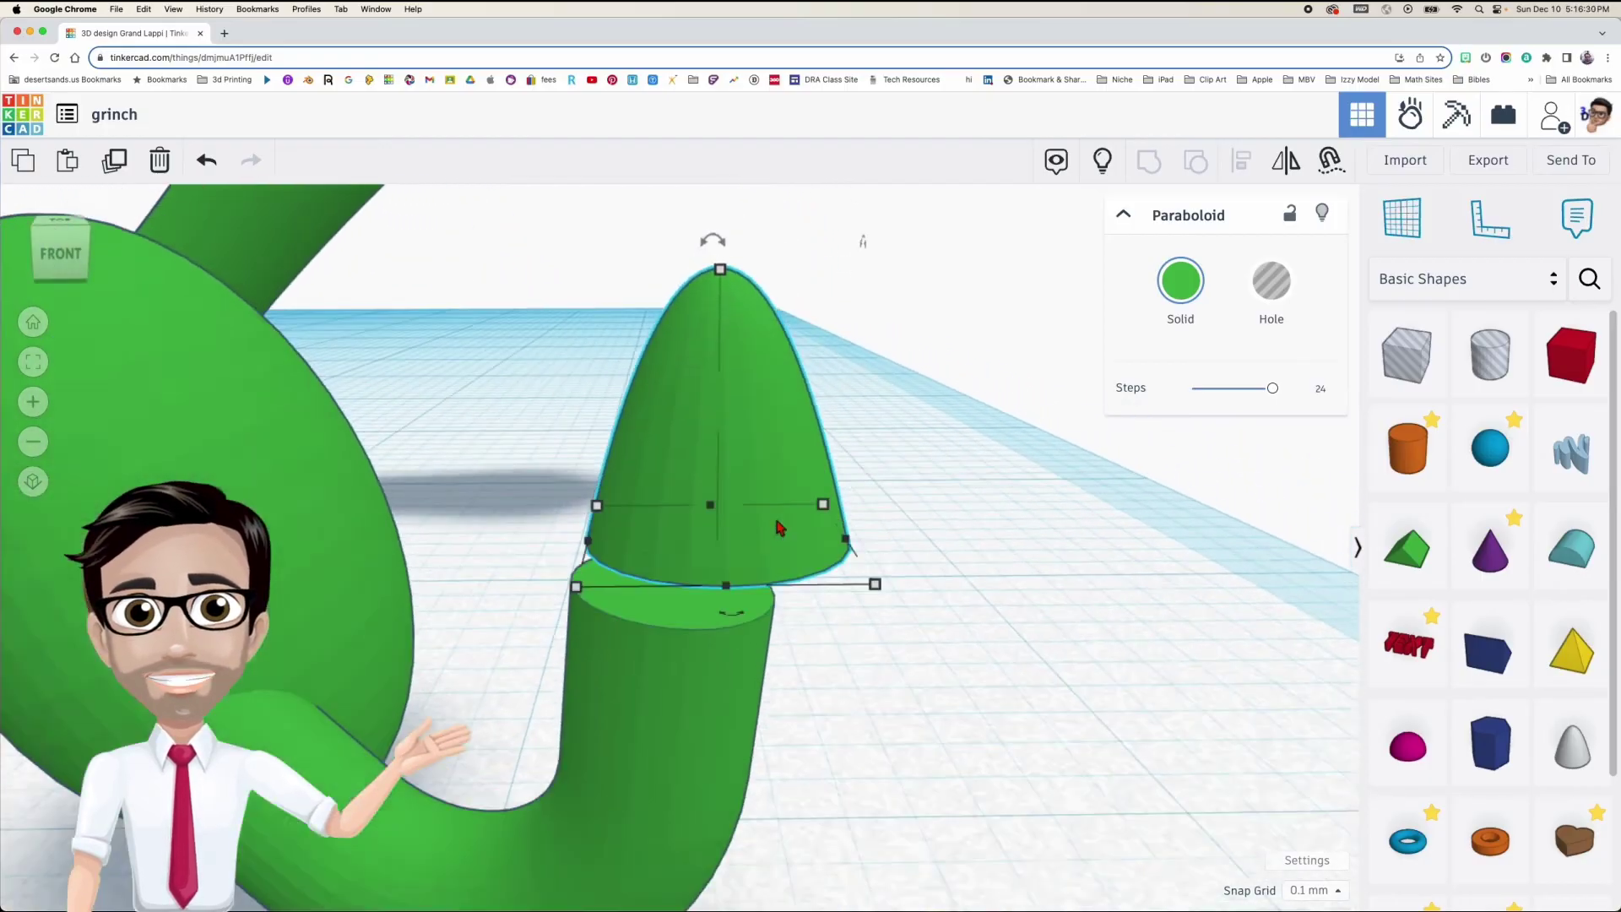
Centre the paraboloid over the pipe's open end and lower it onto the end as a pointed fingertip
left_click_drag(782, 539, 748, 531)
left_click_drag(706, 281, 706, 318)
right_click_drag(708, 583, 802, 558)
left_click_drag(648, 413, 687, 407)
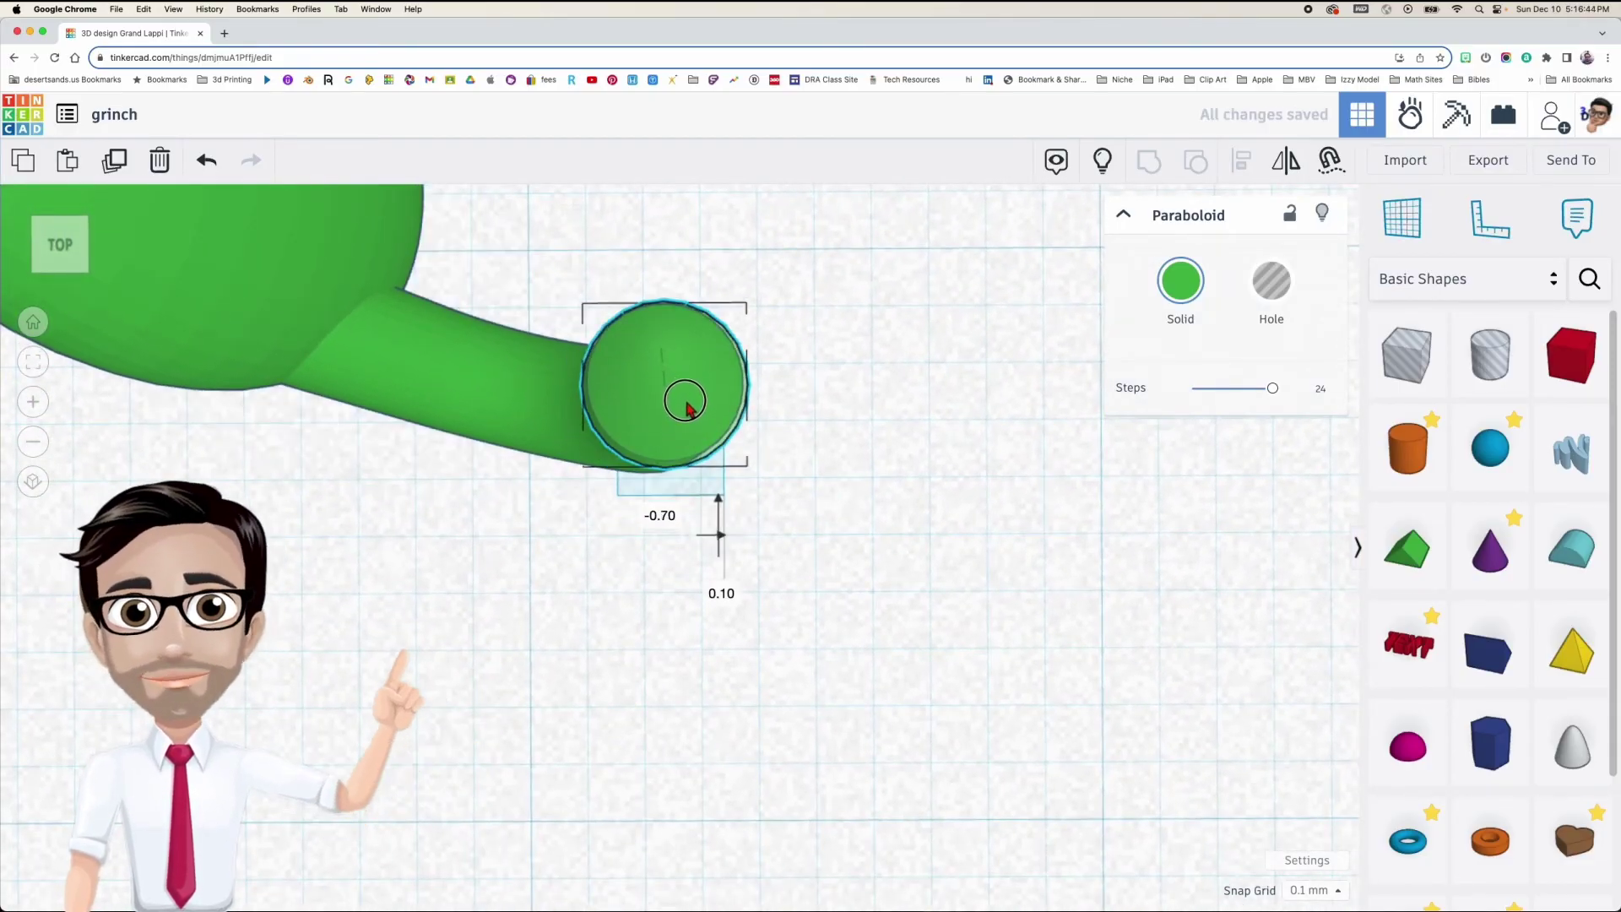
right_click_drag(733, 470, 773, 506)
right_click_drag(792, 236, 700, 284)
left_click_drag(689, 250, 691, 295)
right_click_drag(738, 388, 775, 607)
scroll(735, 684, "up", 4)
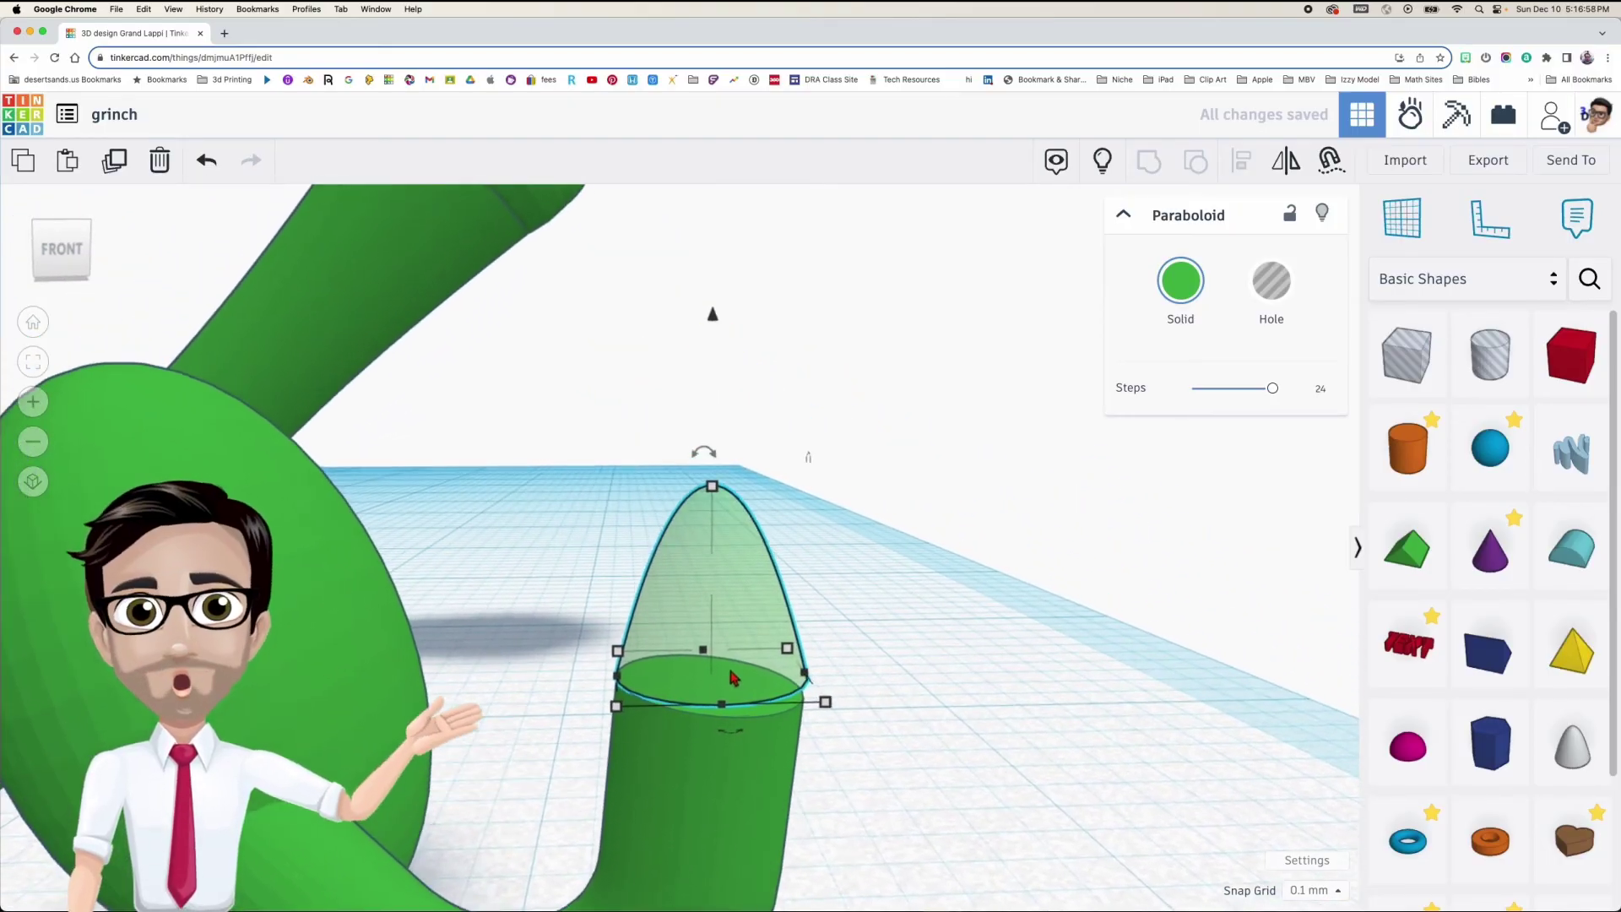
Tilt the paraboloid fingertip 7° toward the finger's lean and lower it 0.09 mm onto the pipe's open end
left_click_drag(701, 437, 735, 352)
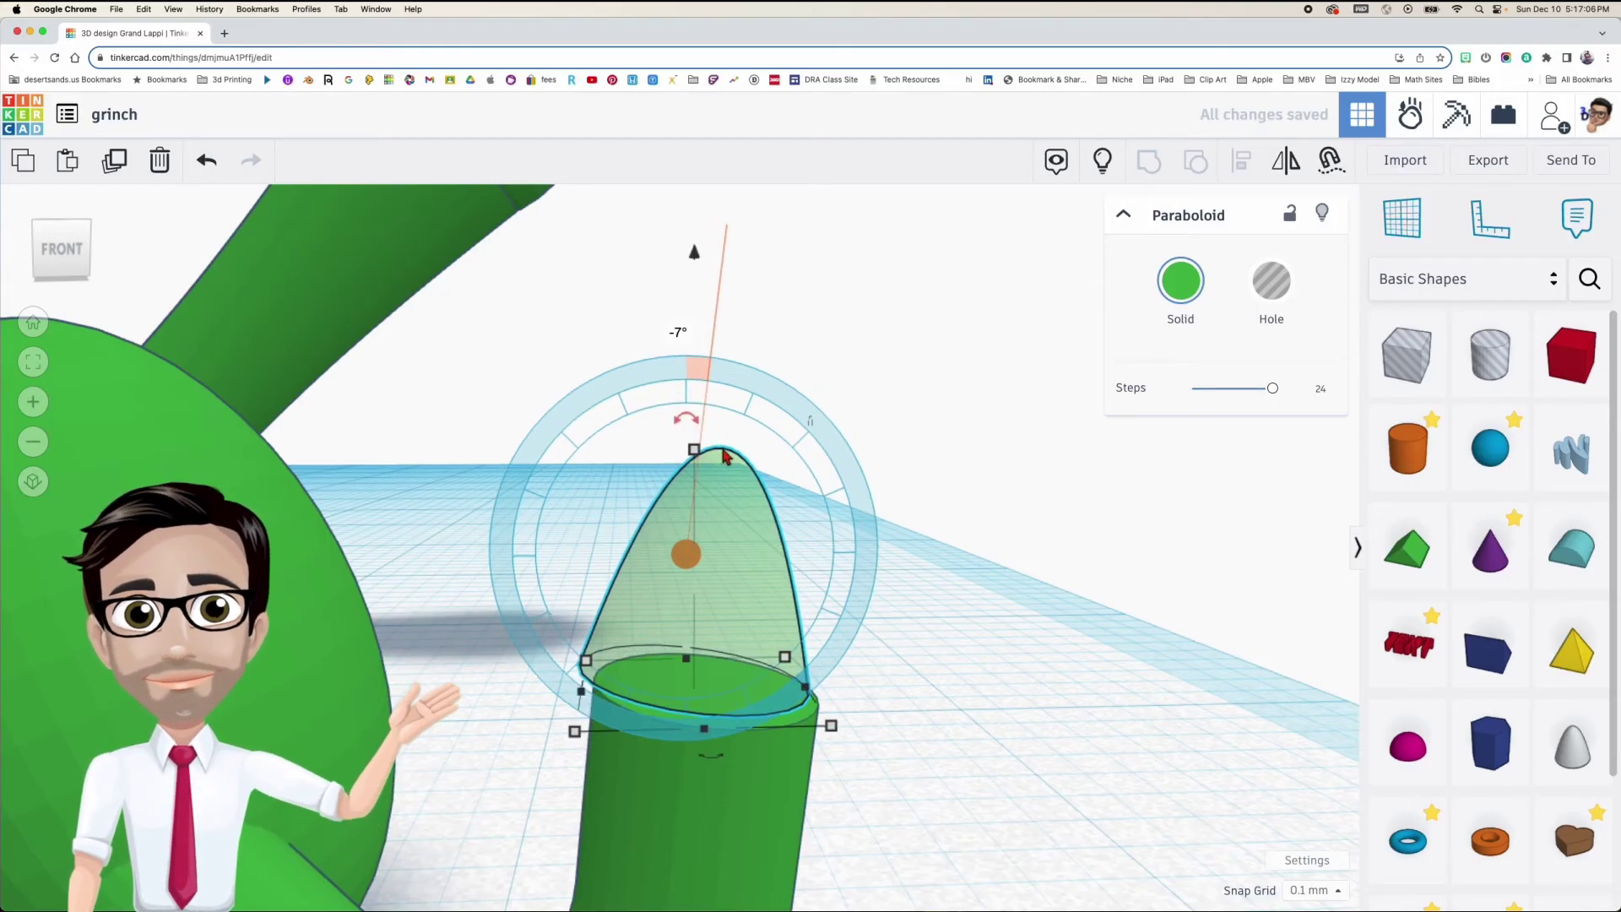
left_click_drag(695, 257, 689, 253)
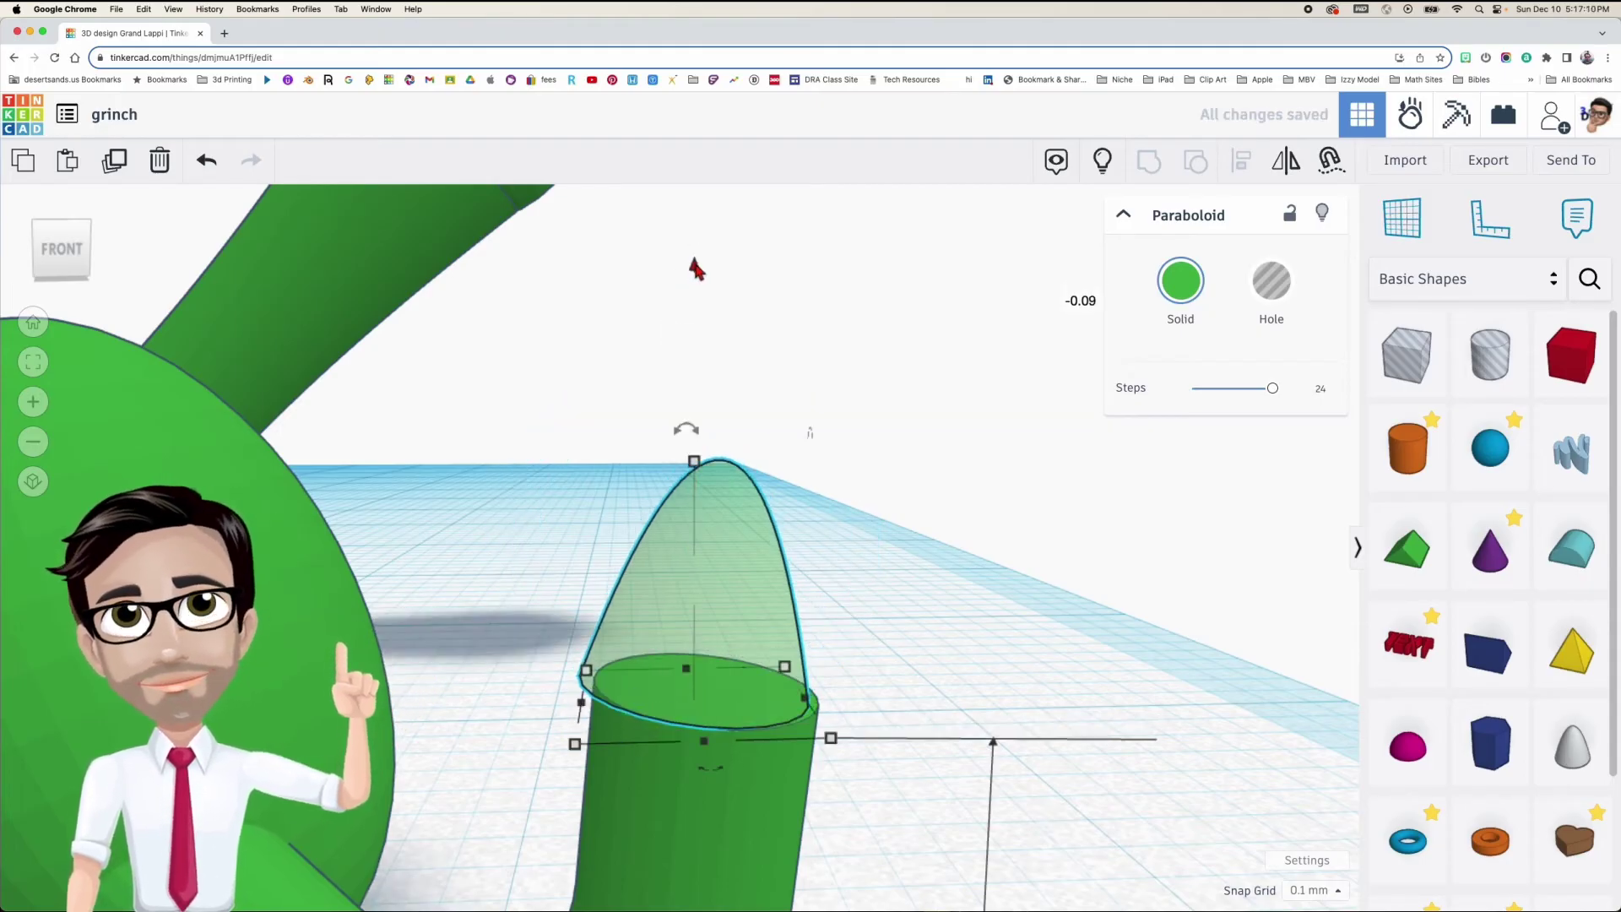
key("Right")
right_click_drag(746, 497, 833, 680)
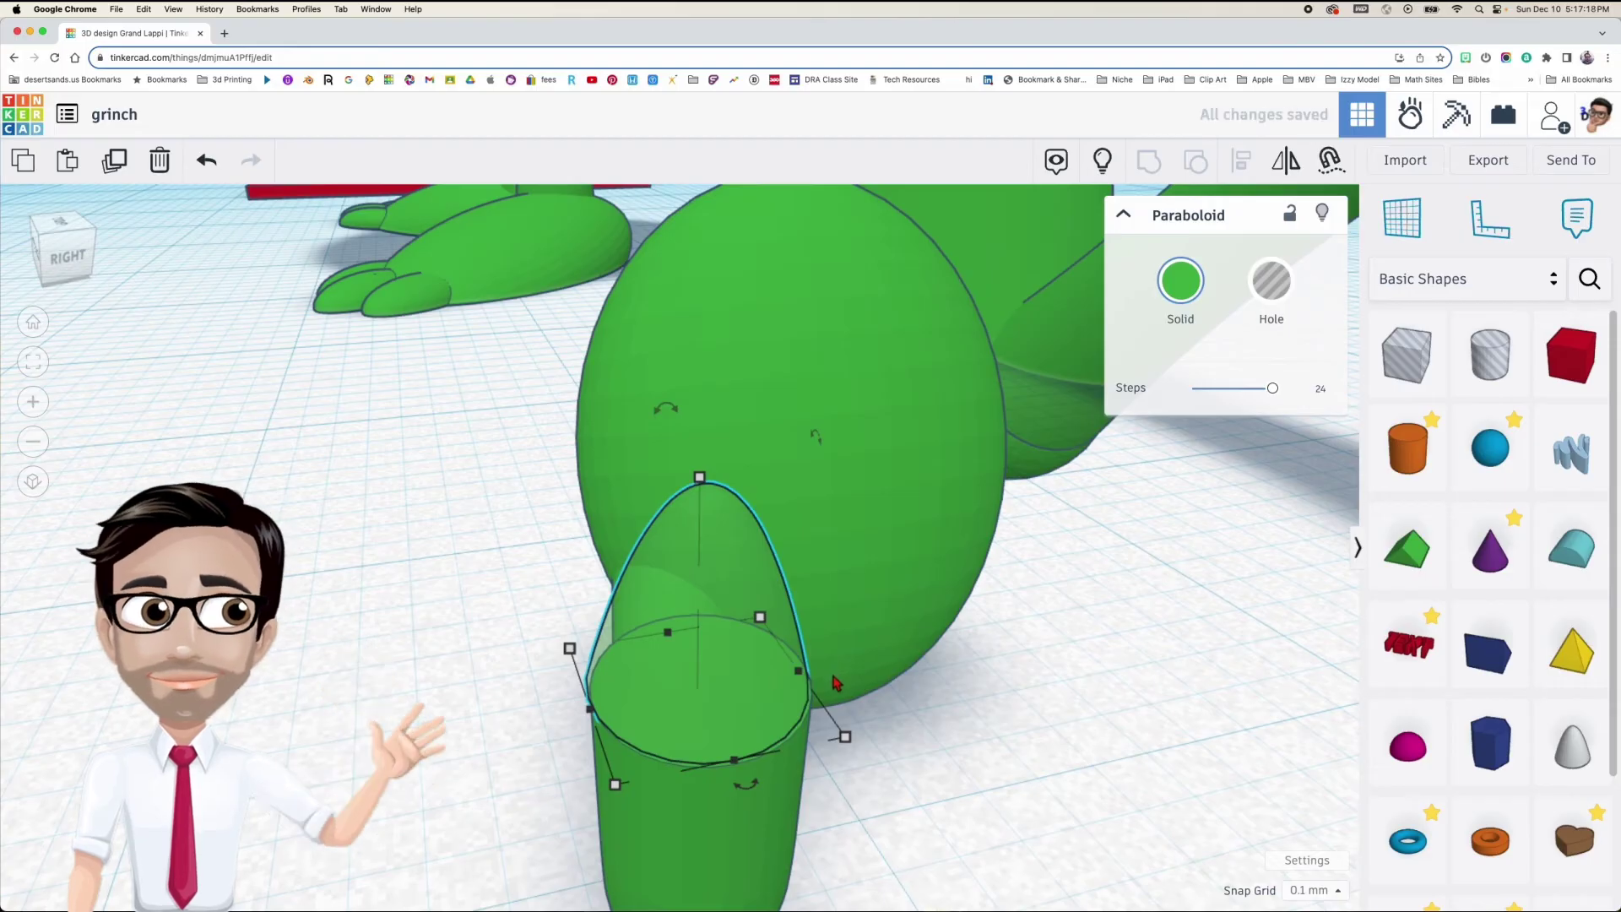
Turn the snap grid off and finely nudge the paraboloid into line with the pipe's end
left_click(1314, 890)
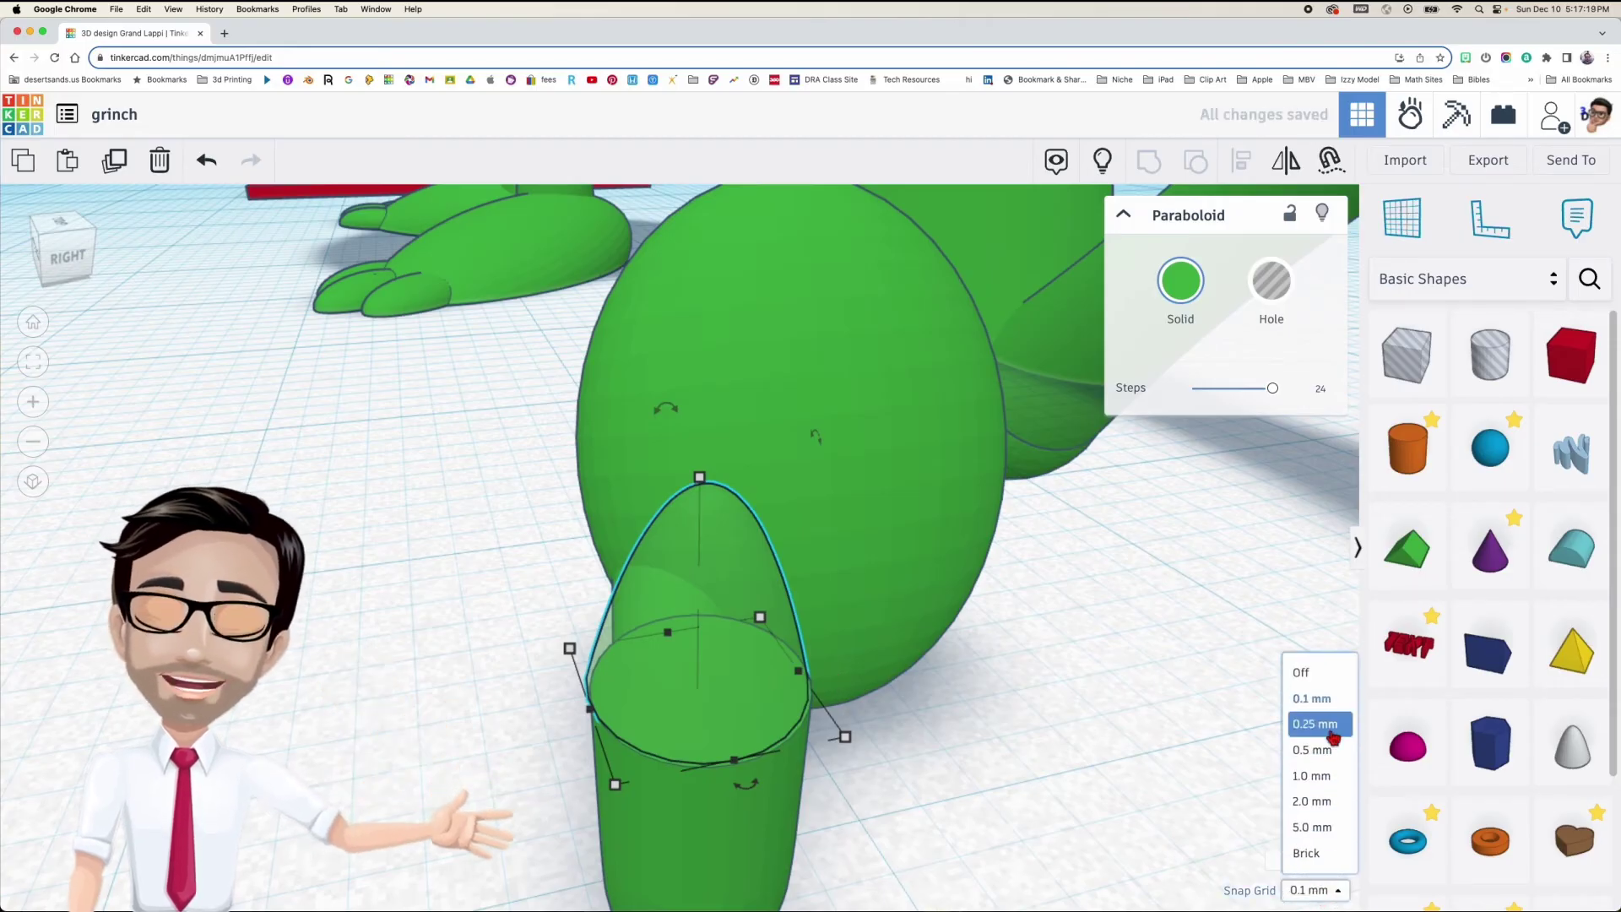
left_click(1314, 675)
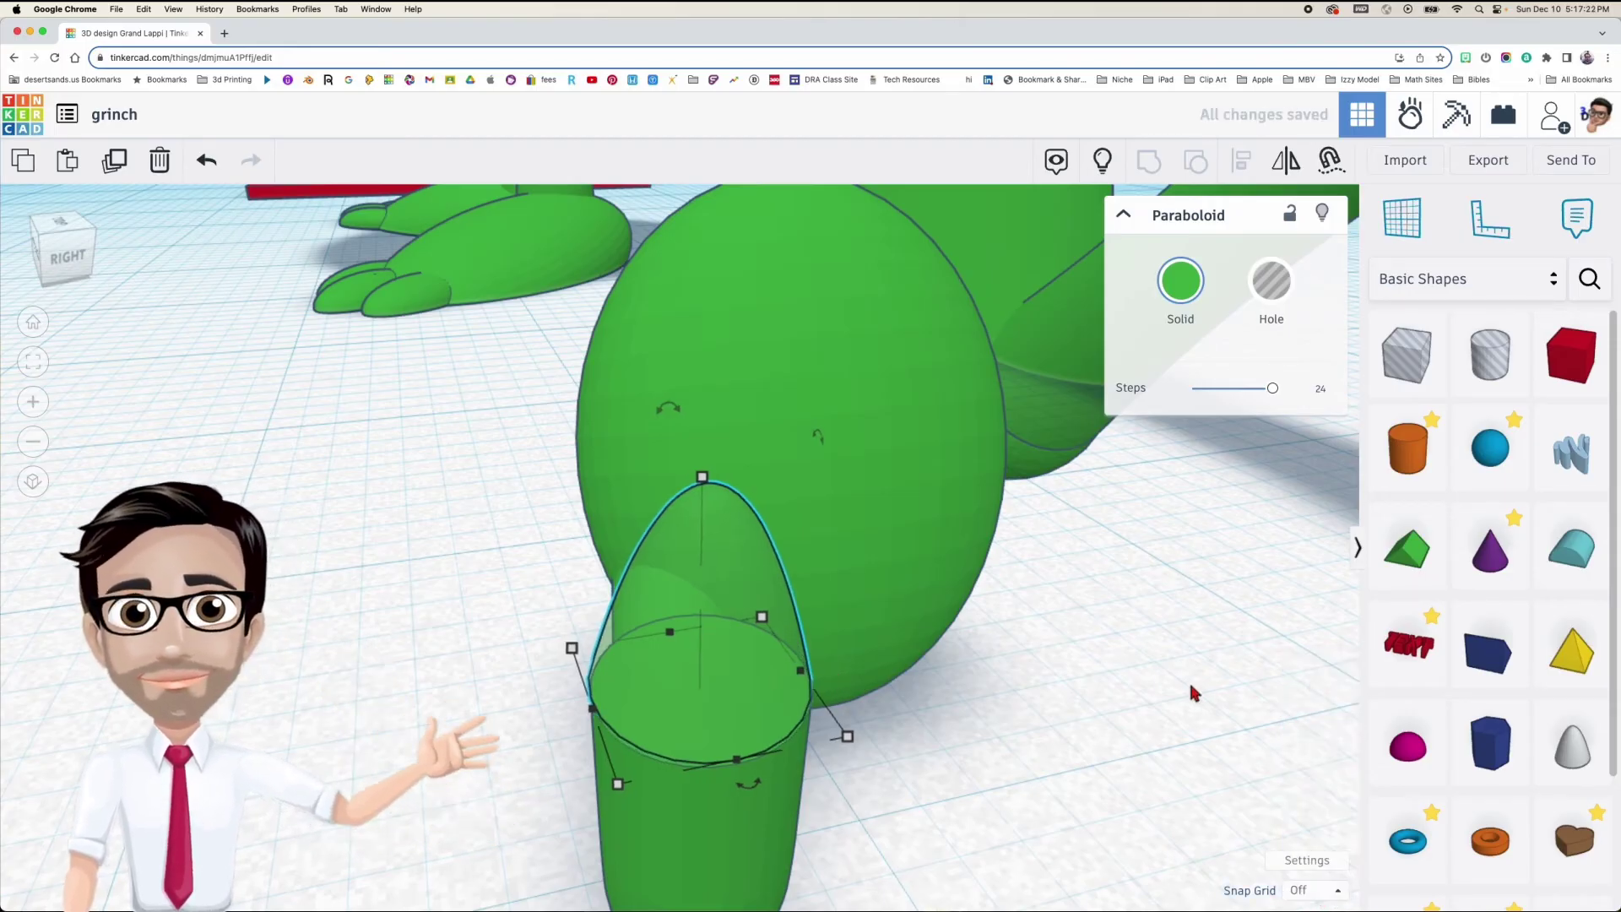
right_click_drag(1189, 680, 948, 747)
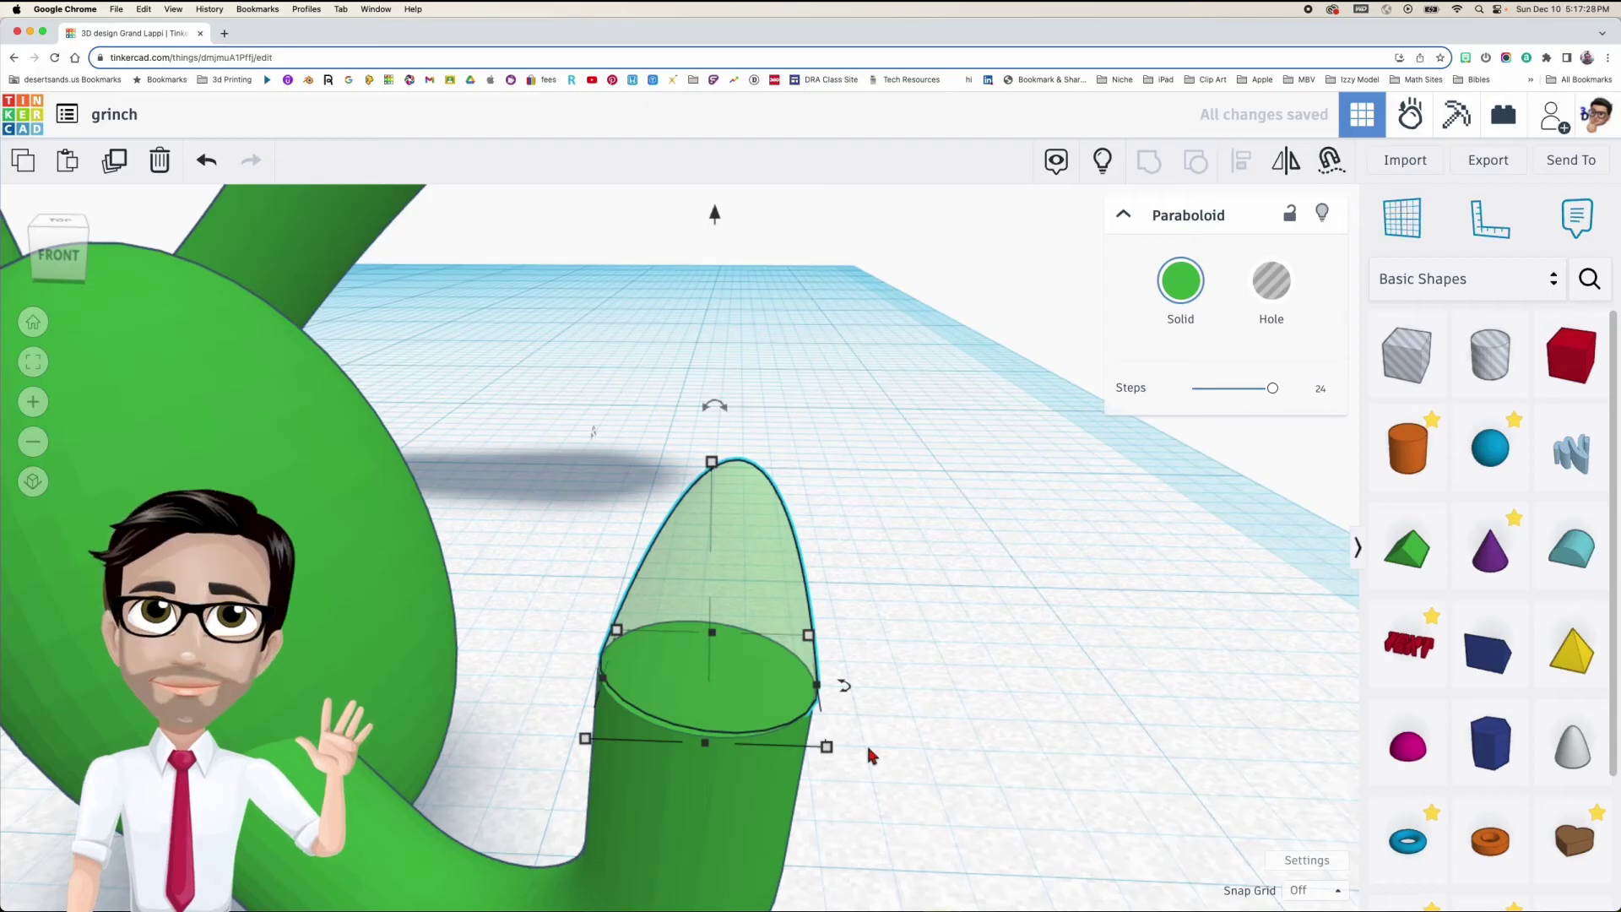
Duplicate the bent-pipe finger together with its tip and shift the copy back beside the first finger
scroll(868, 742, "down", 5)
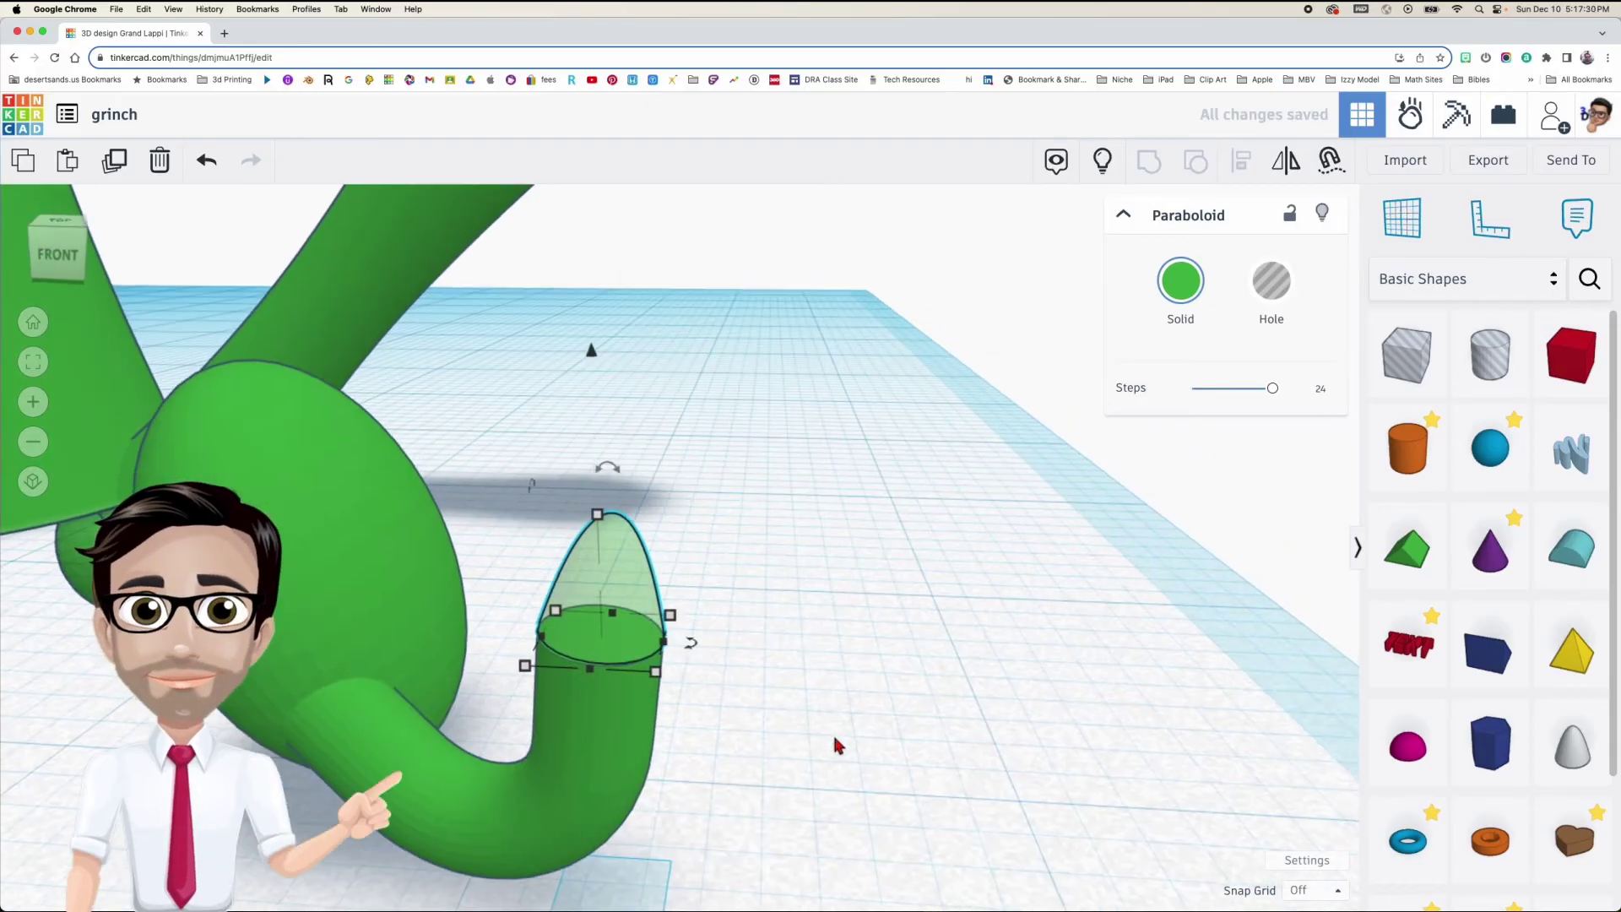
right_click_drag(800, 752, 879, 681)
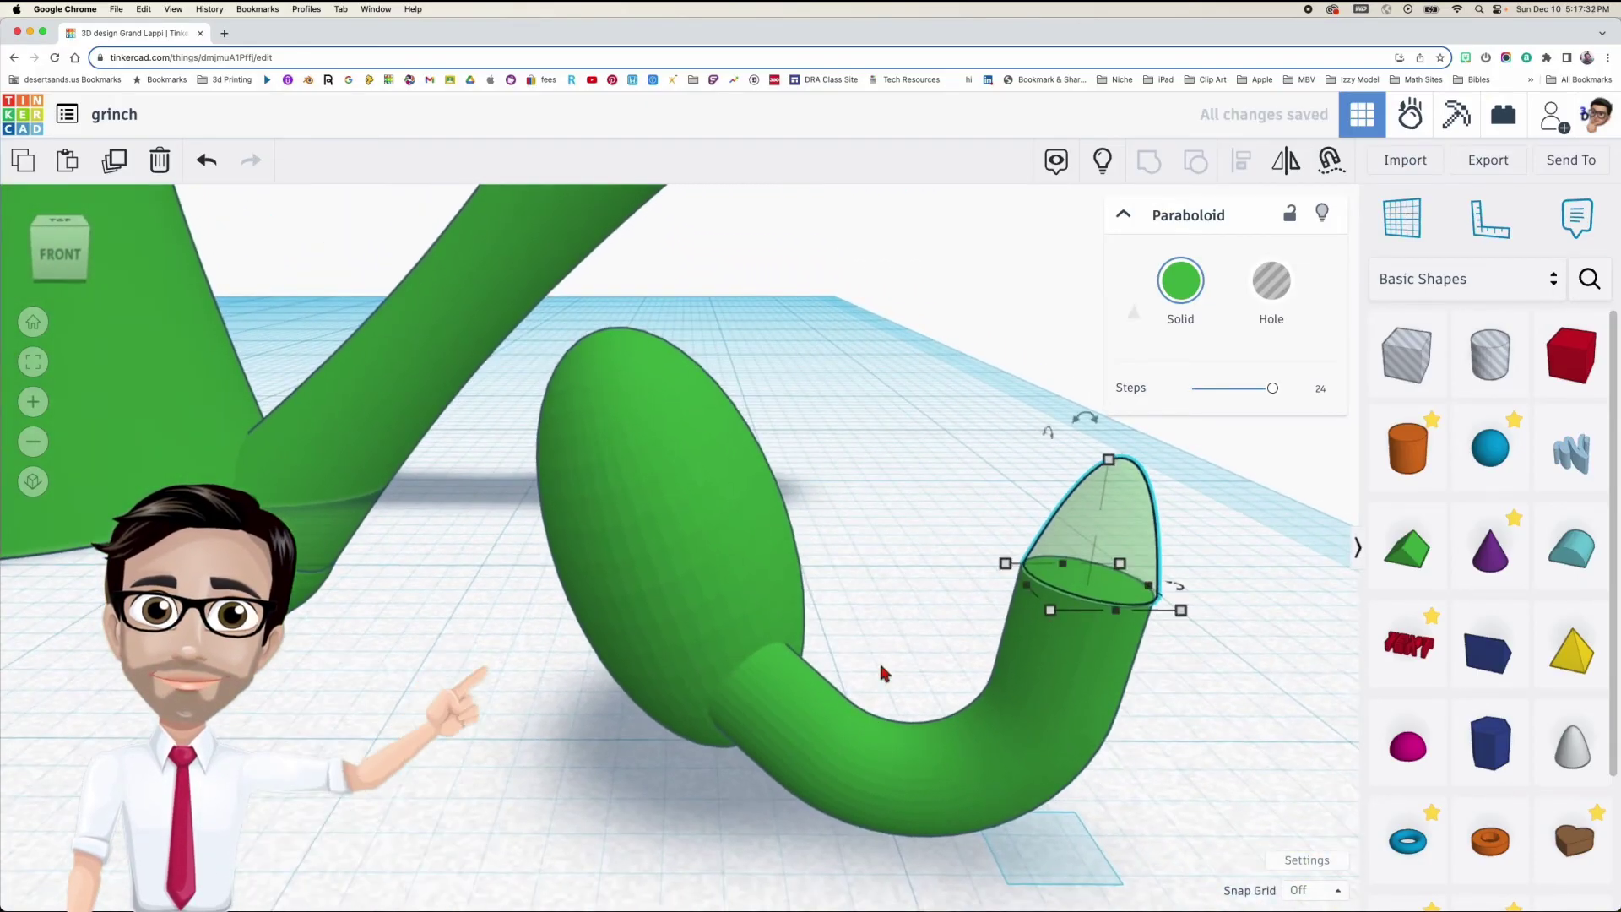
left_click(951, 621)
left_click(1017, 655)
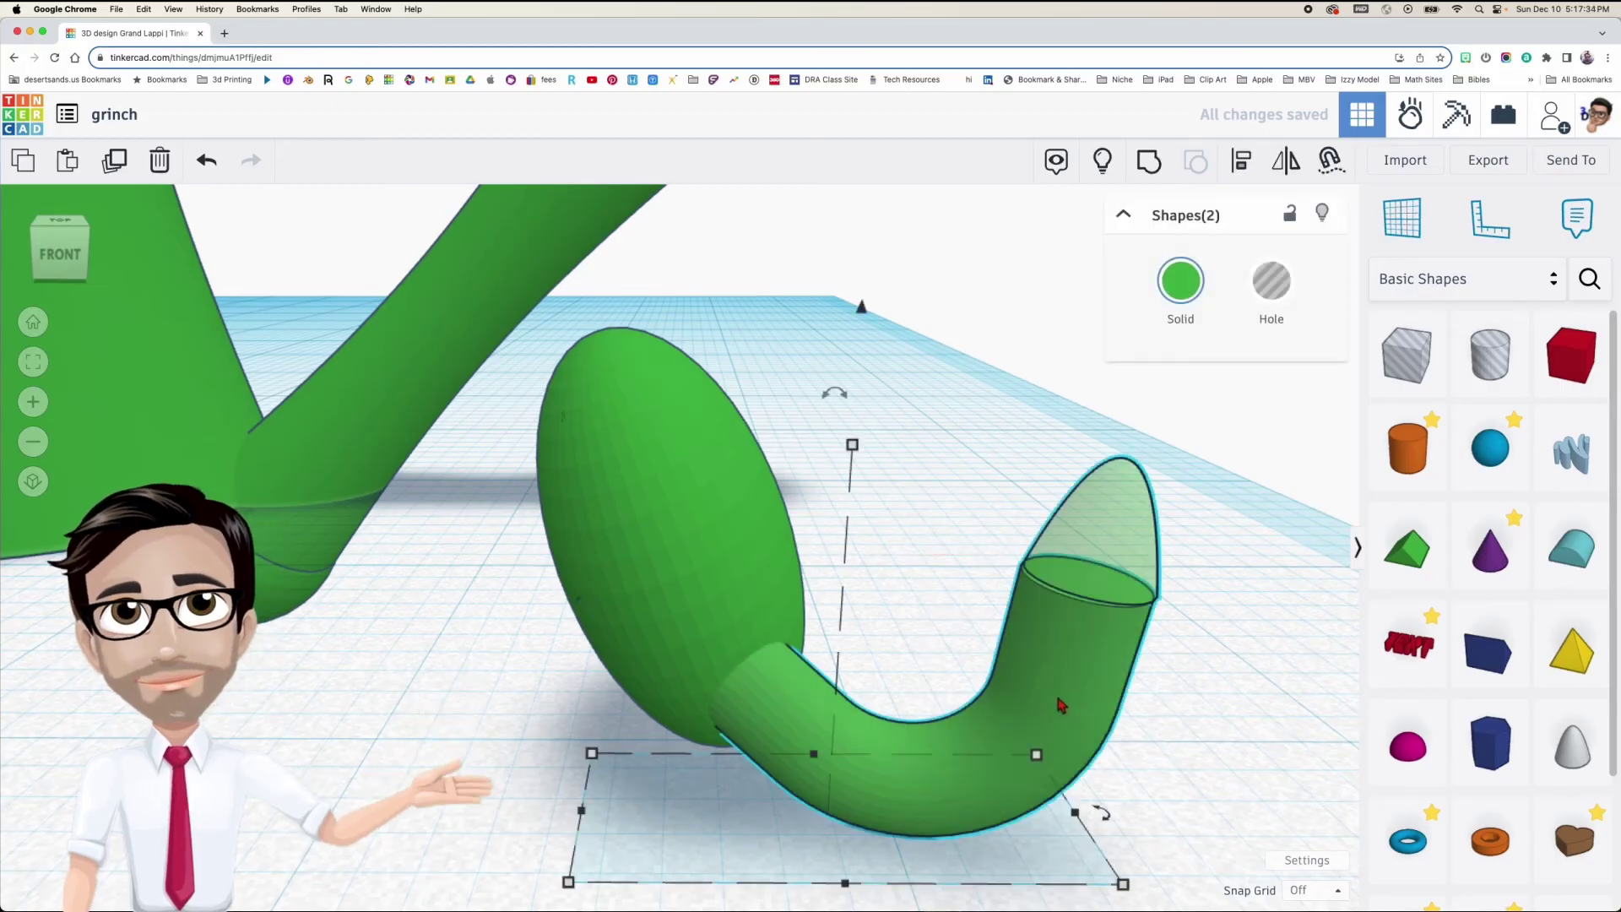
key("ctrl+d")
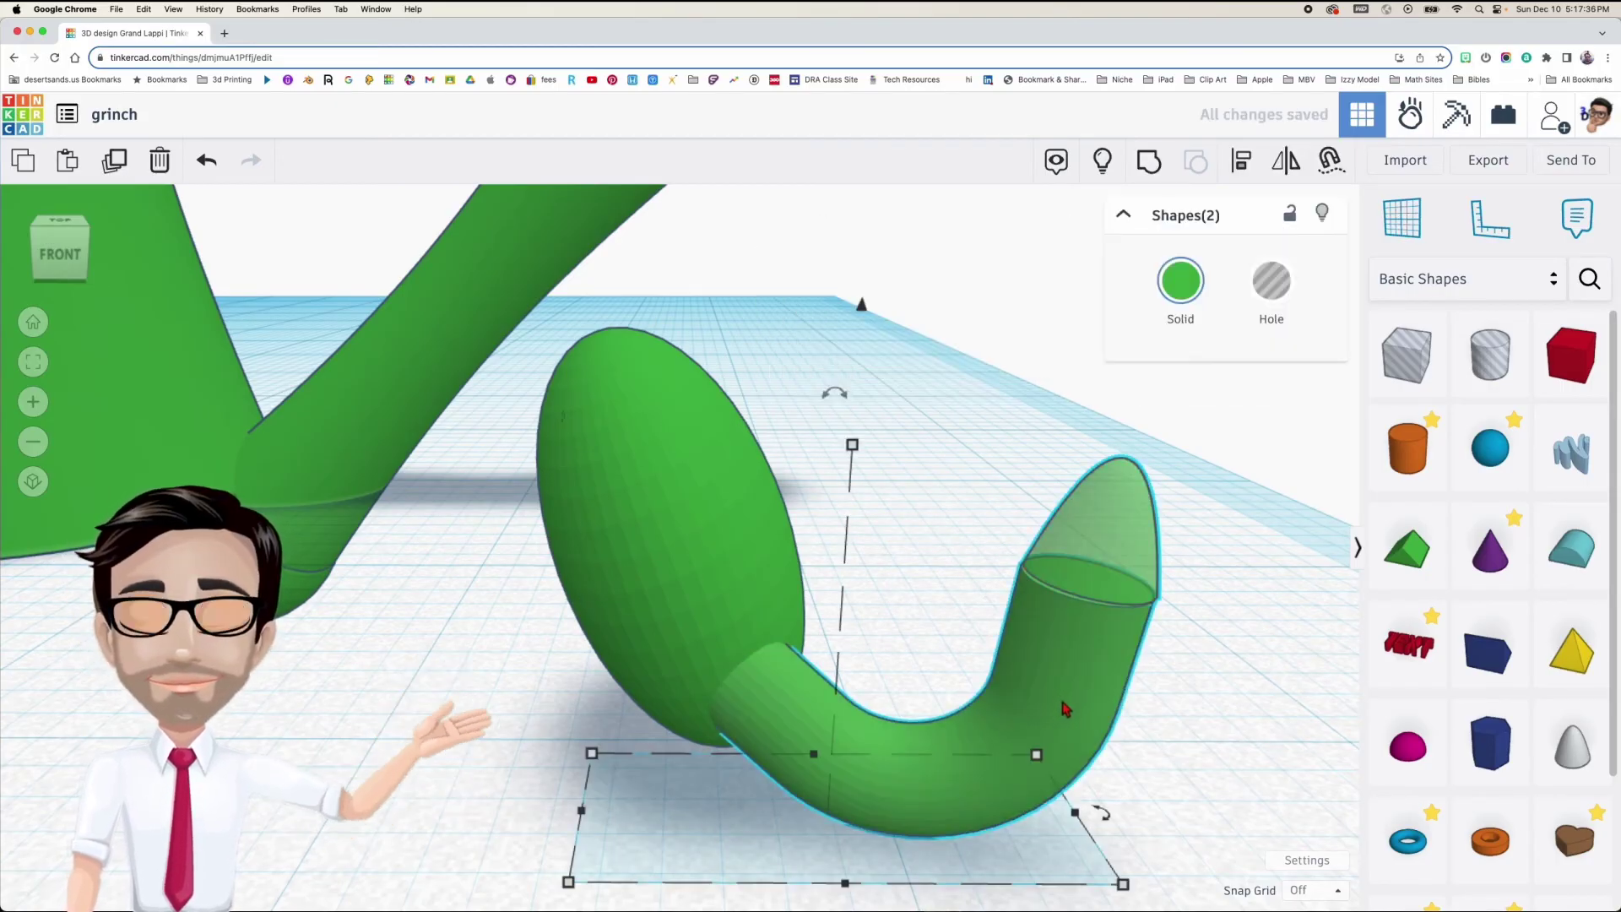
key("Up")
key("Up")
key("Up")
key("Up")
key("Up")
key("Up")
key("Up")
key("Up")
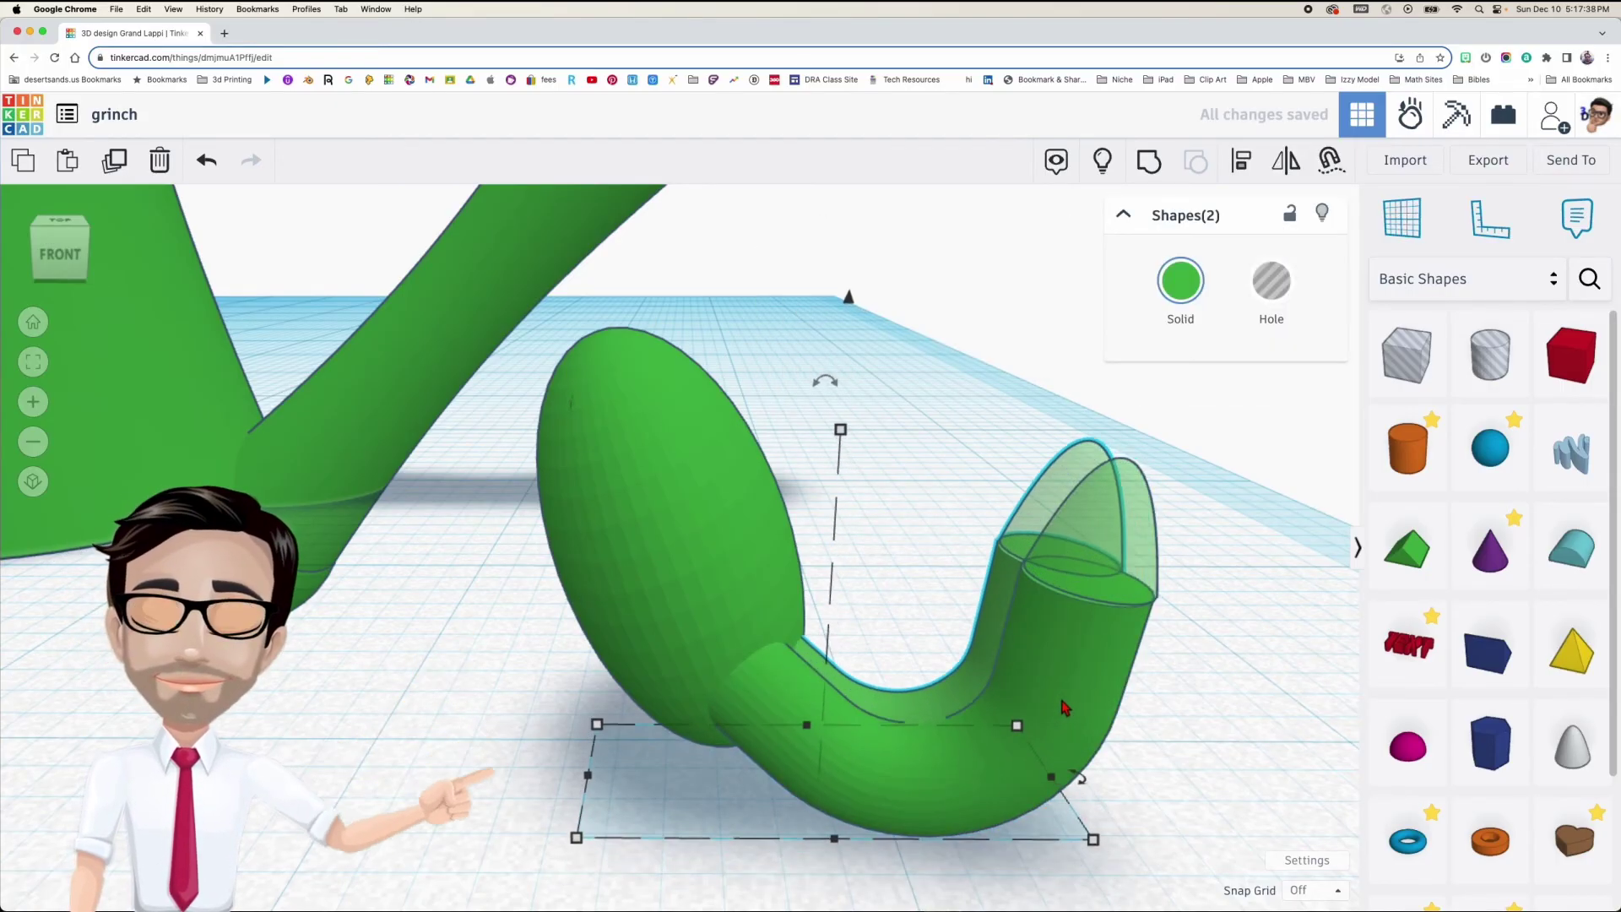
key("Up")
key("Up")
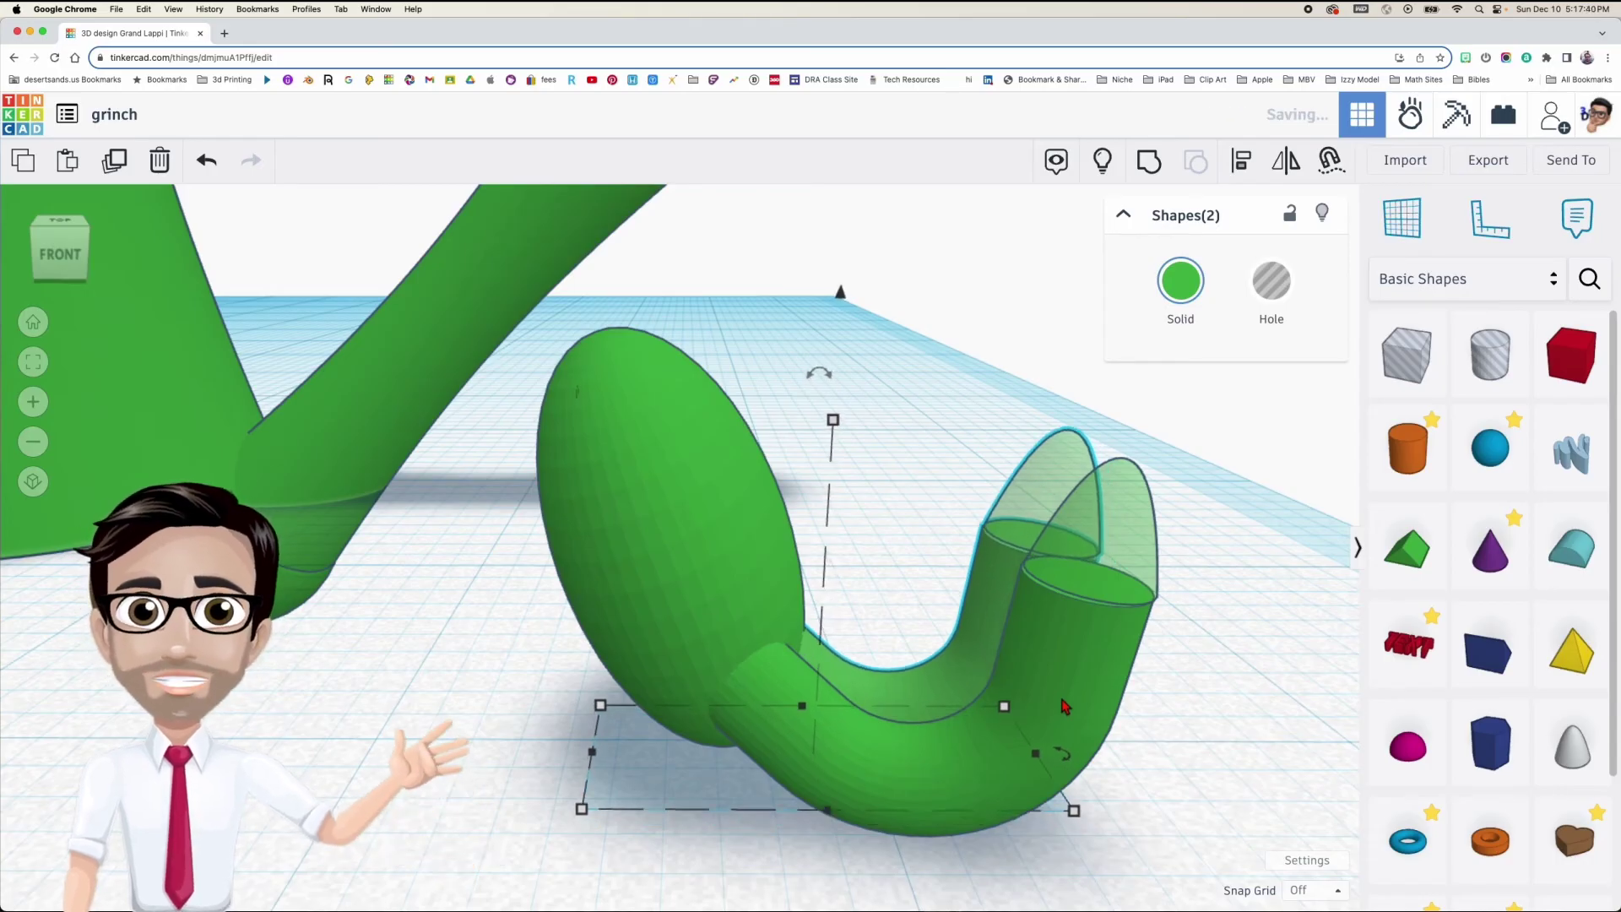
Add a third finger with tip behind the second and shift it slightly toward the palm
key("Up")
key("f")
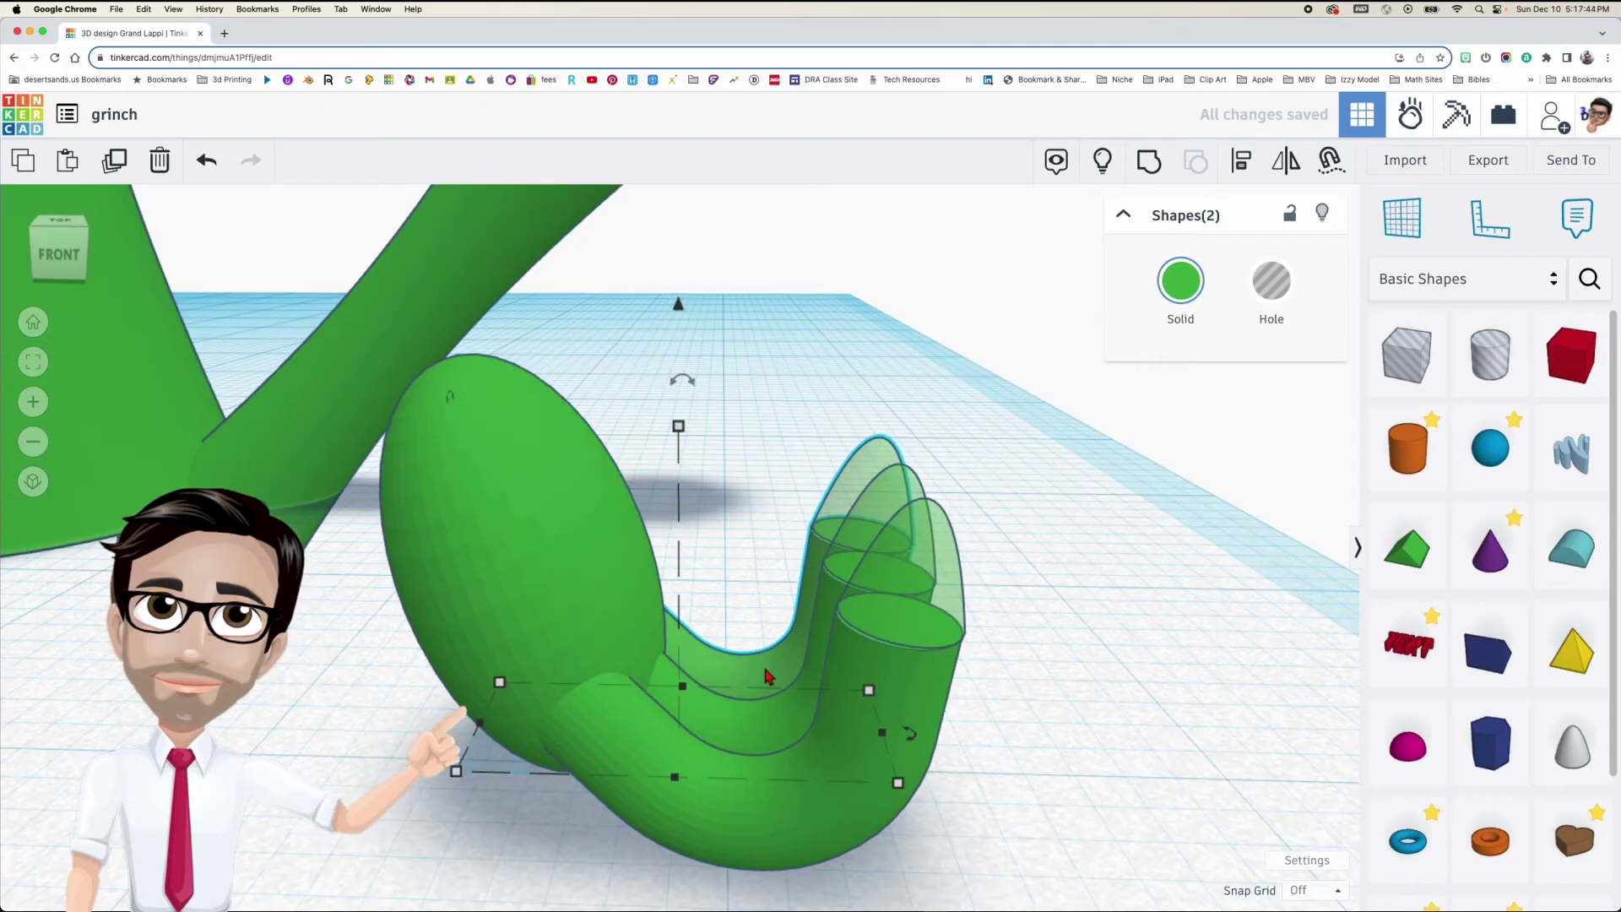
key("Left")
key("Left")
key("Left")
key("Left")
key("Left")
key("Left")
key("Left")
key("Left")
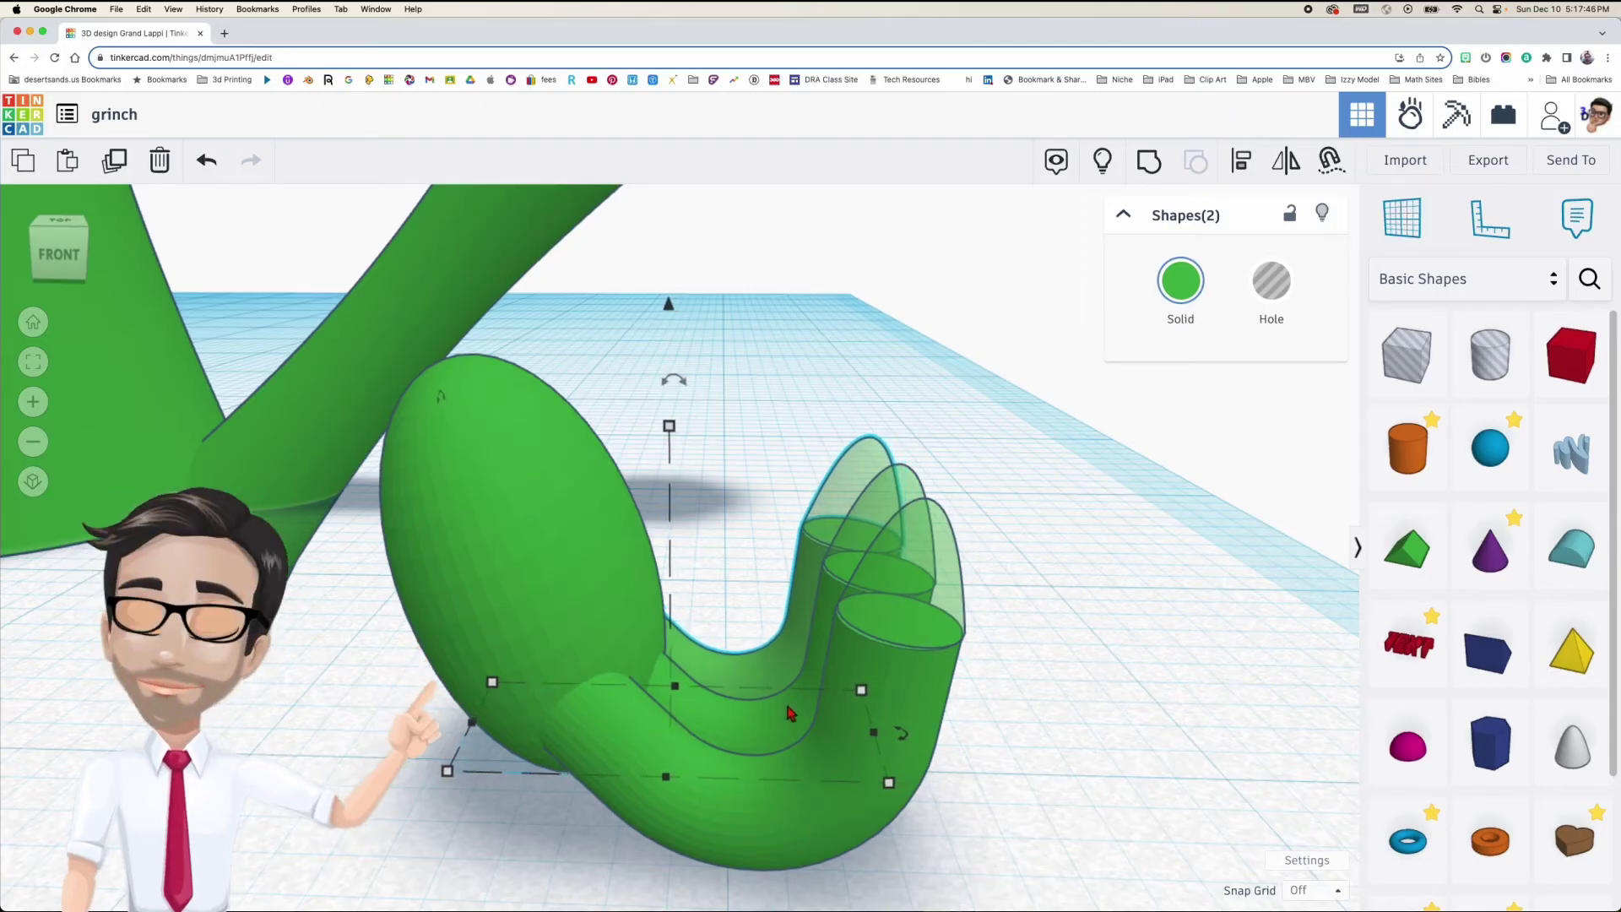
Nudge the front finger's paraboloid tip slightly toward the palm to centre it on the pipe
left_click(817, 780)
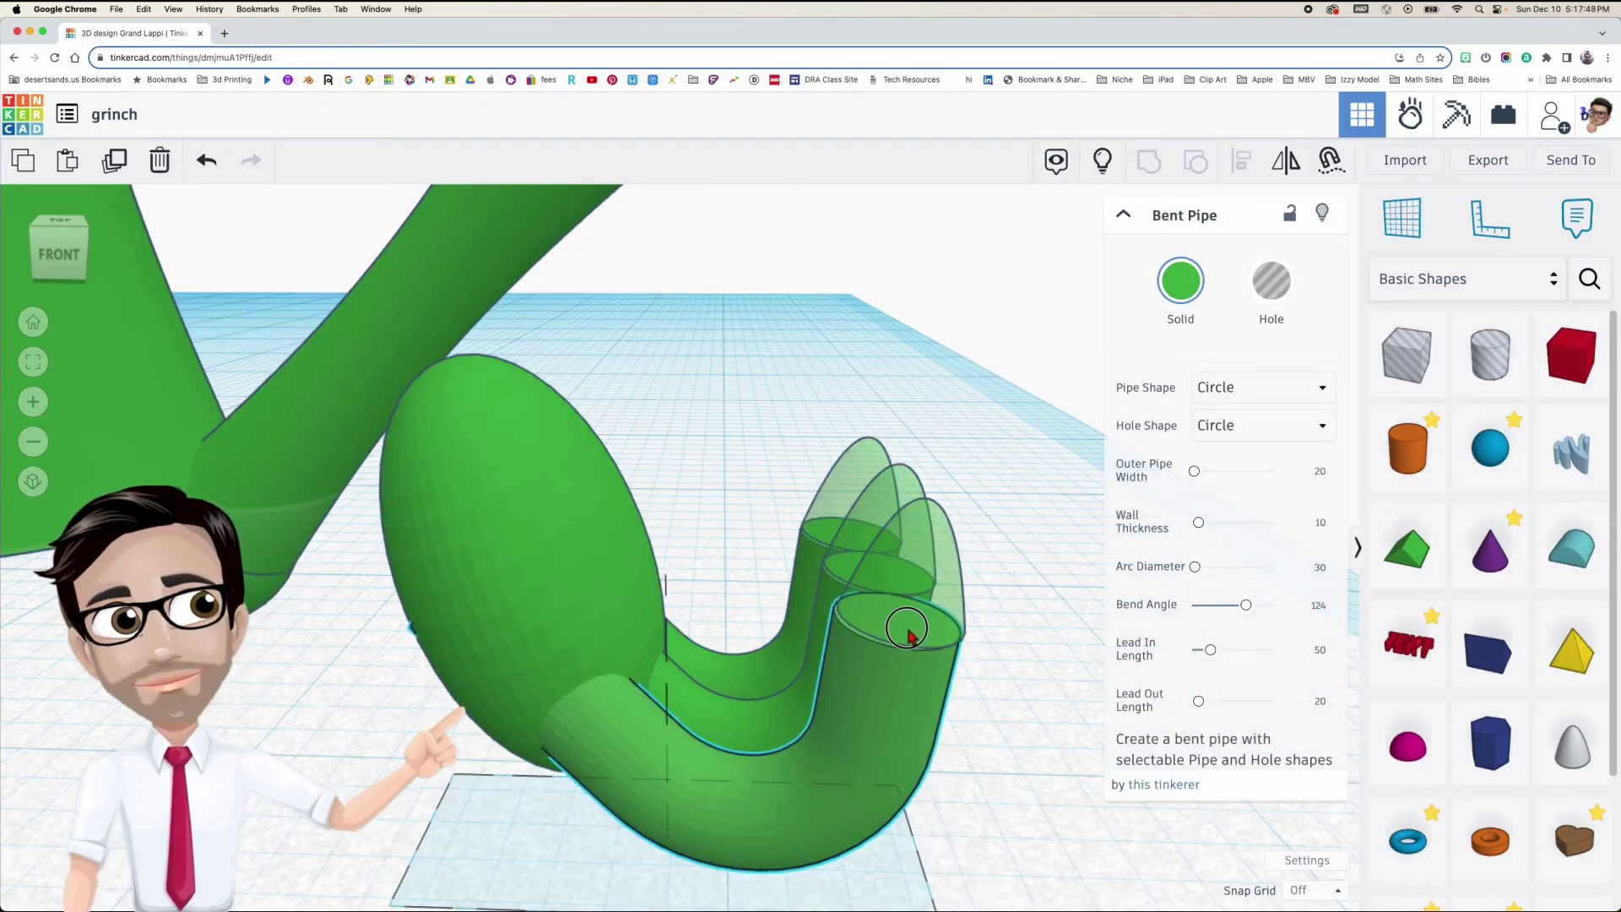
left_click(910, 639)
key("Left")
key("Left")
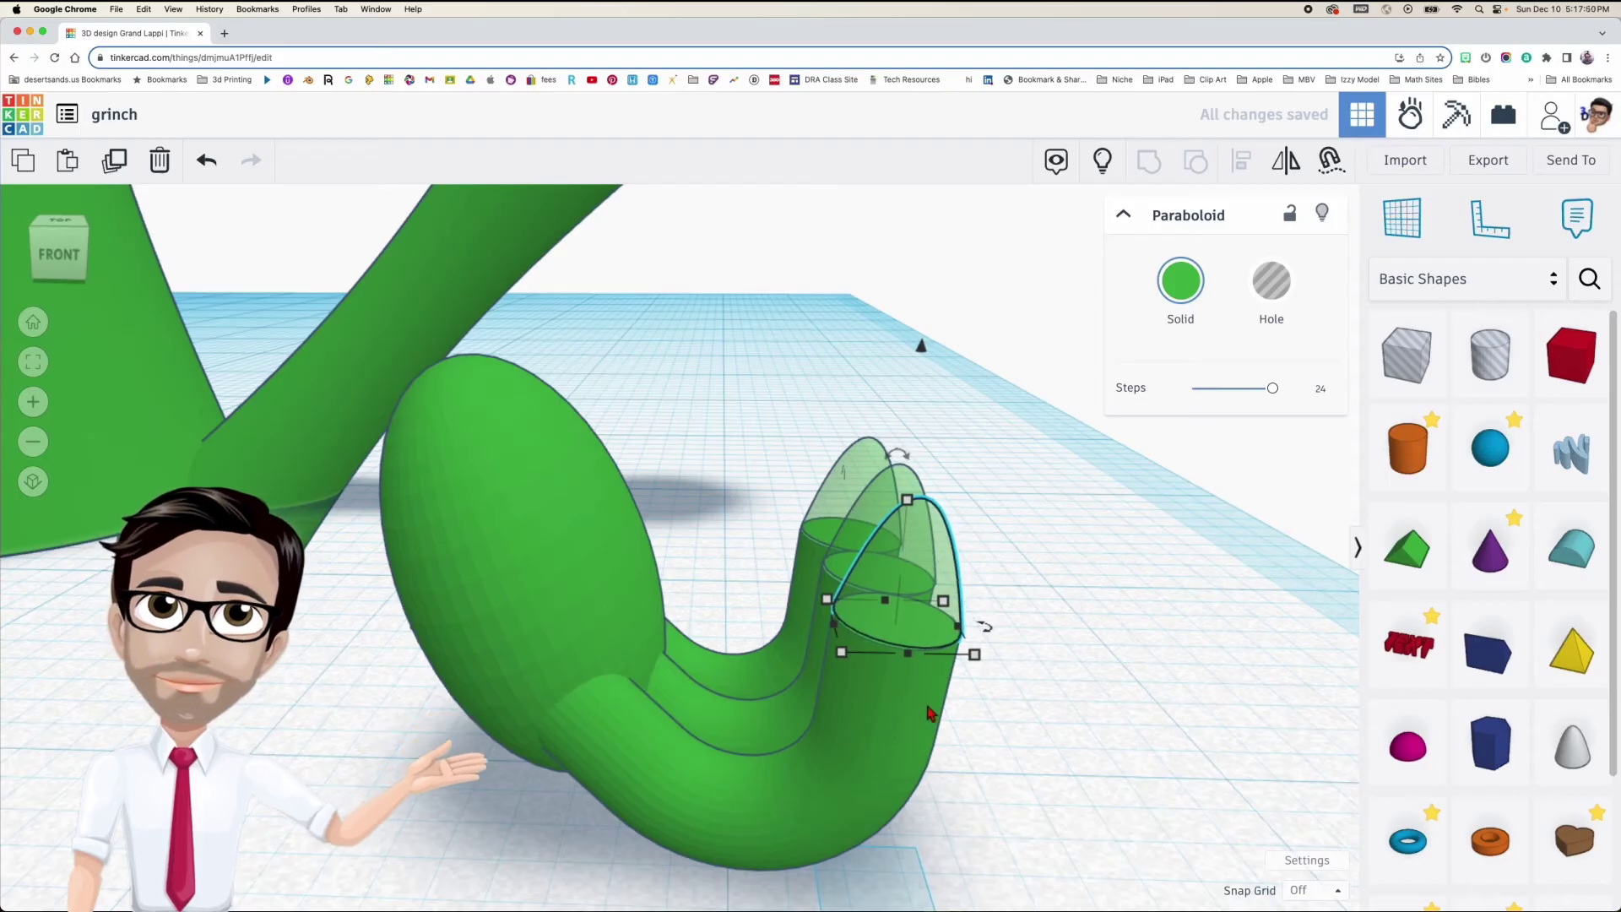
Group the palm, the three fingers and their tips into one hand
left_click_drag(644, 391, 897, 739)
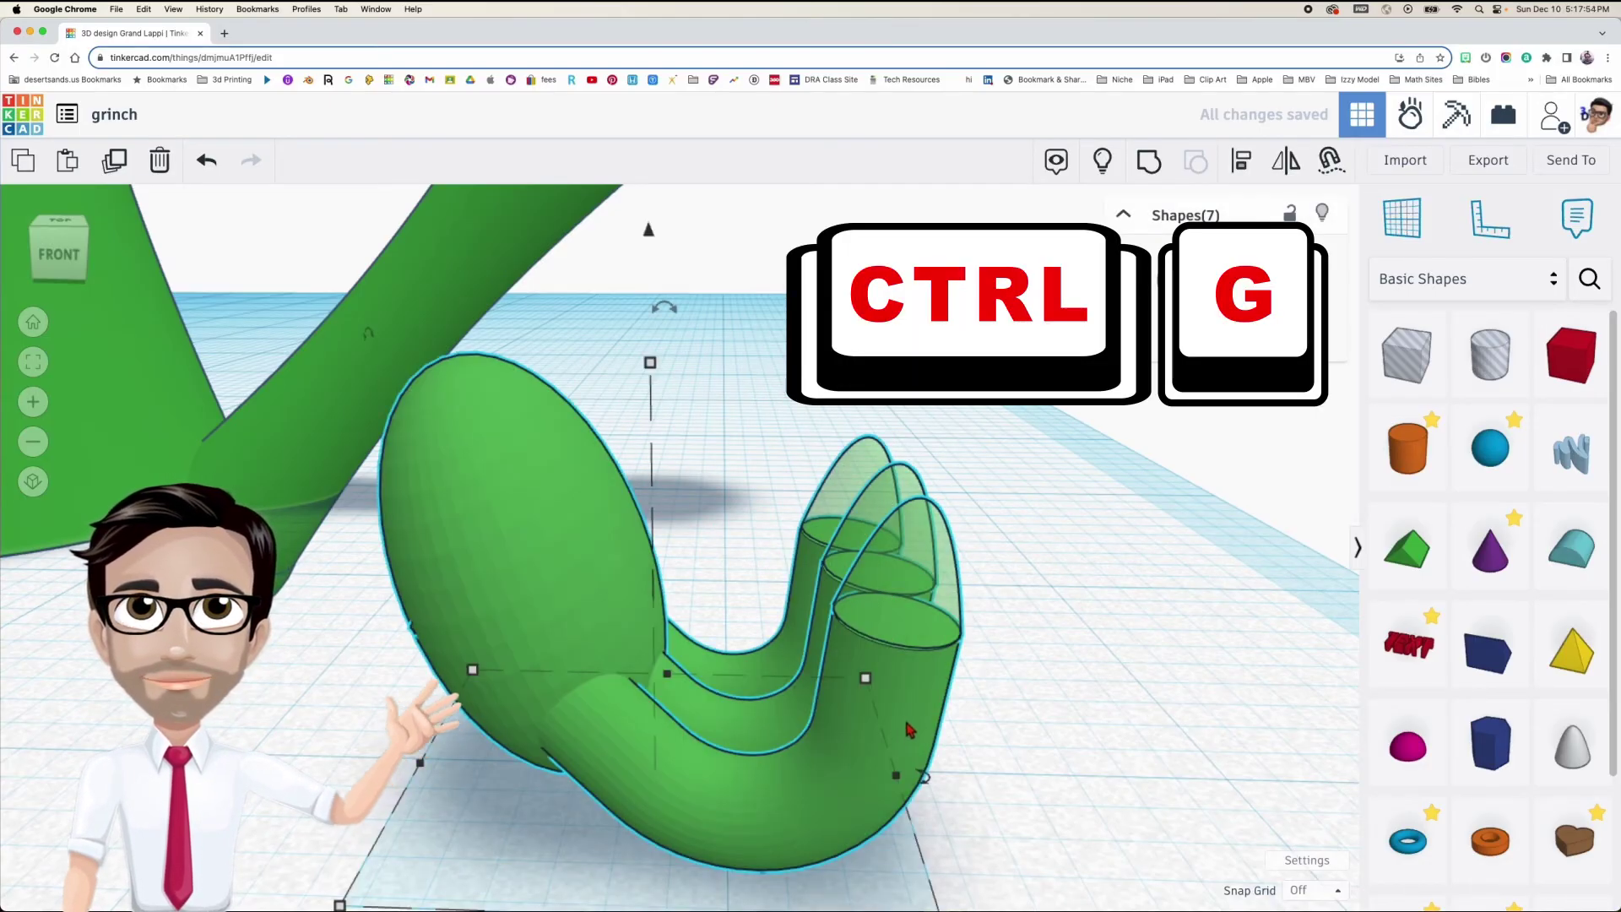
key("ctrl+g")
scroll(895, 726, "down", 3)
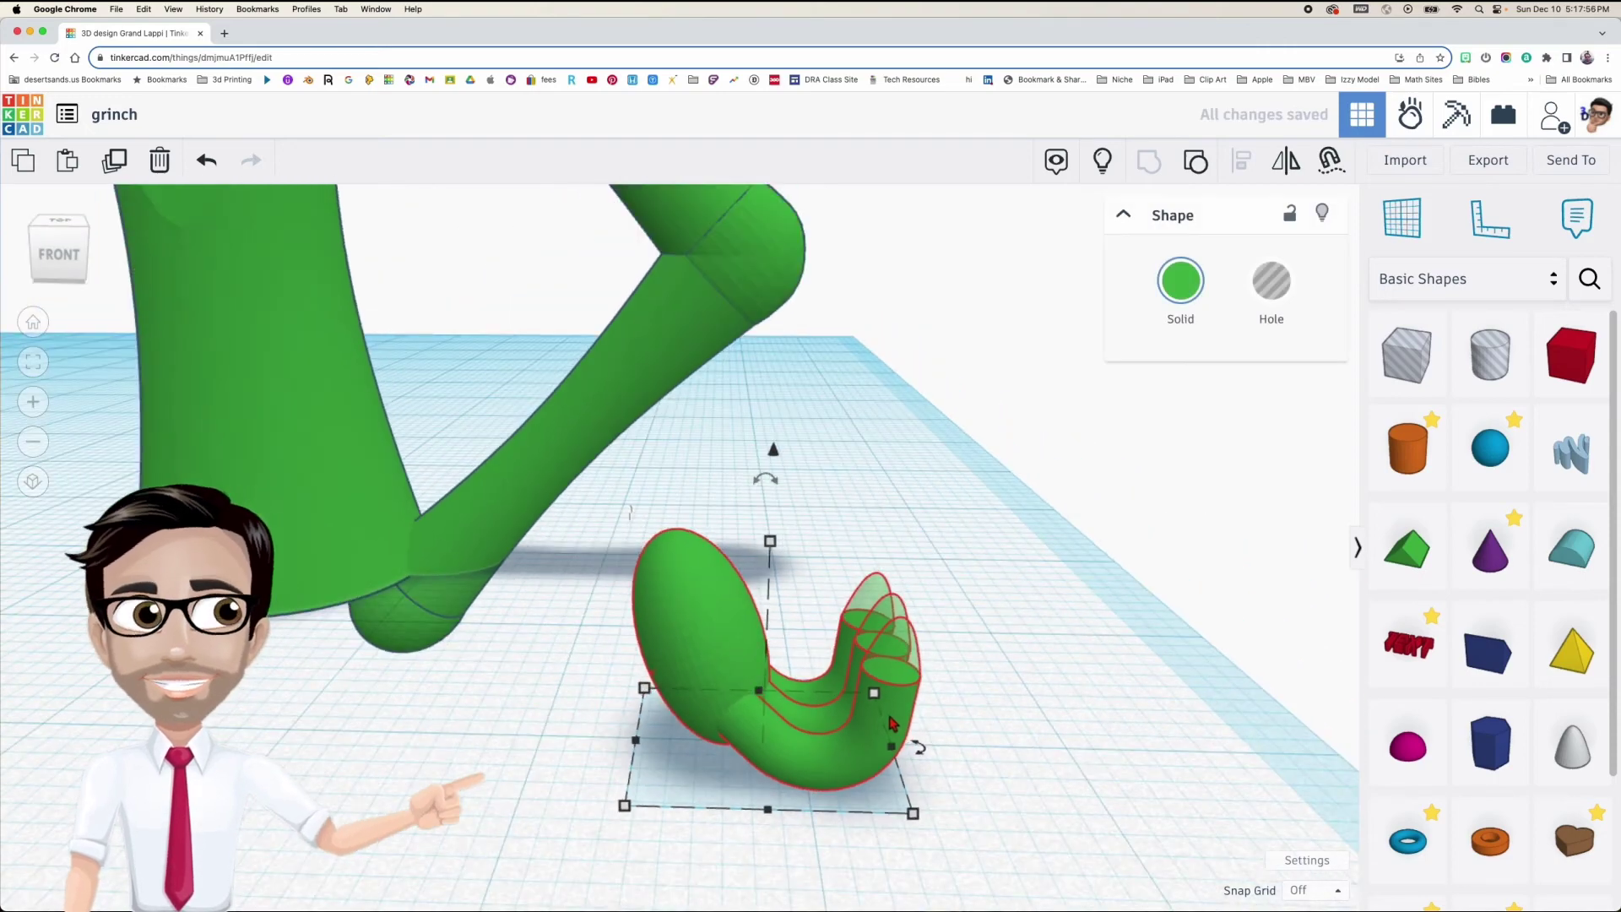
Move the hand onto the lower end of the forearm and lower it to a height of -5.71 mm
middle_click_drag(719, 680, 766, 691)
left_click_drag(785, 685, 460, 534)
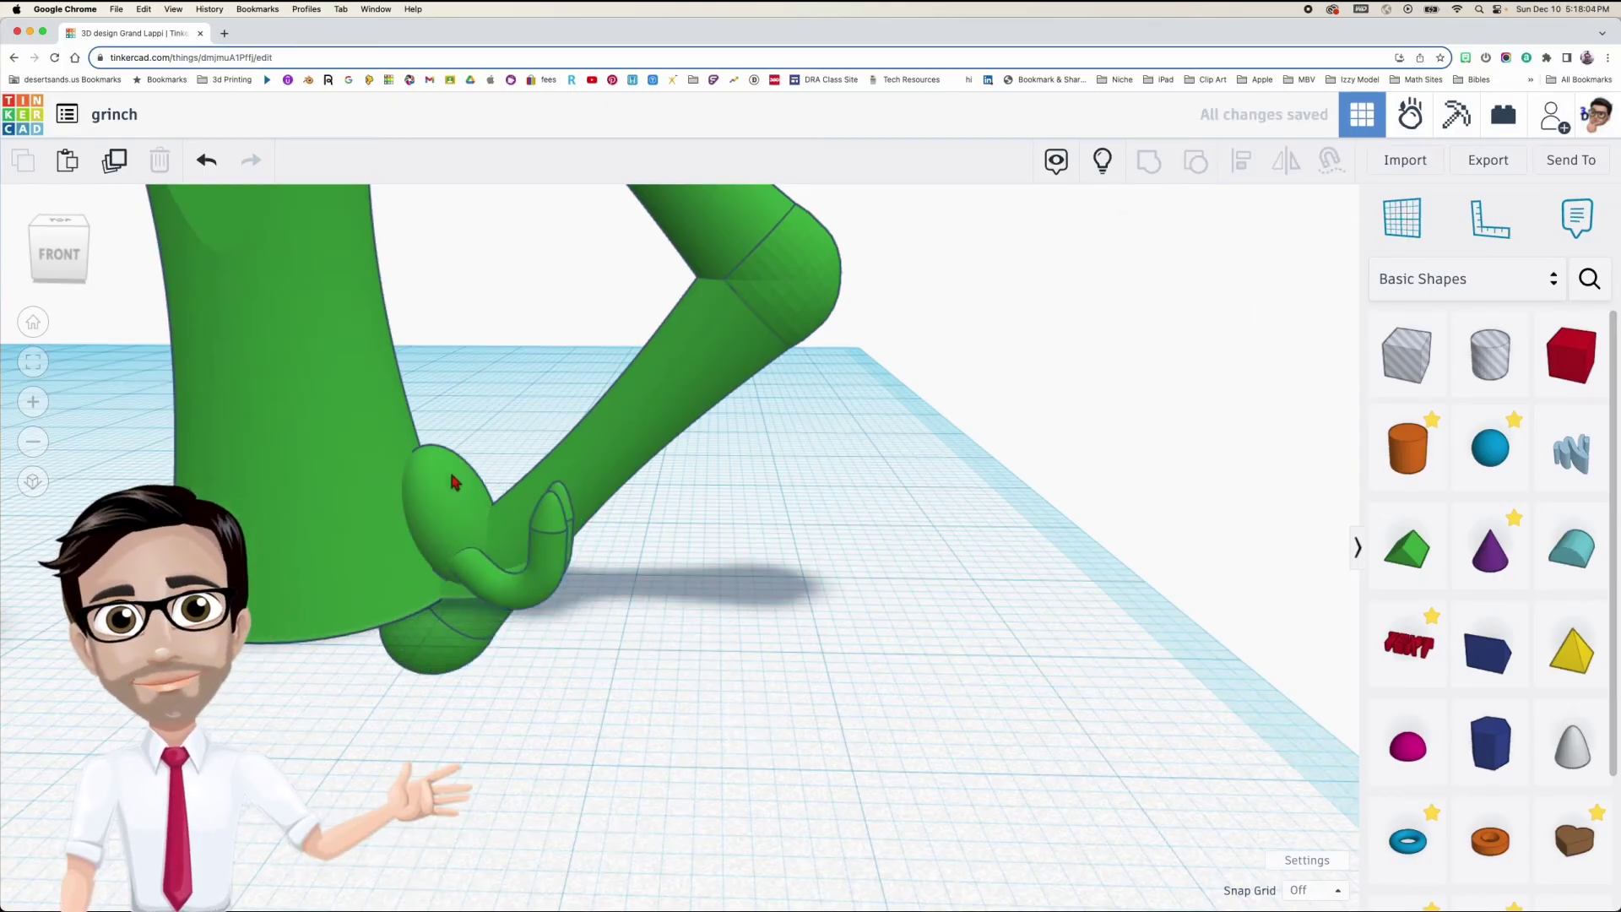
left_click_drag(479, 391, 487, 480)
scroll(452, 550, "up", 5)
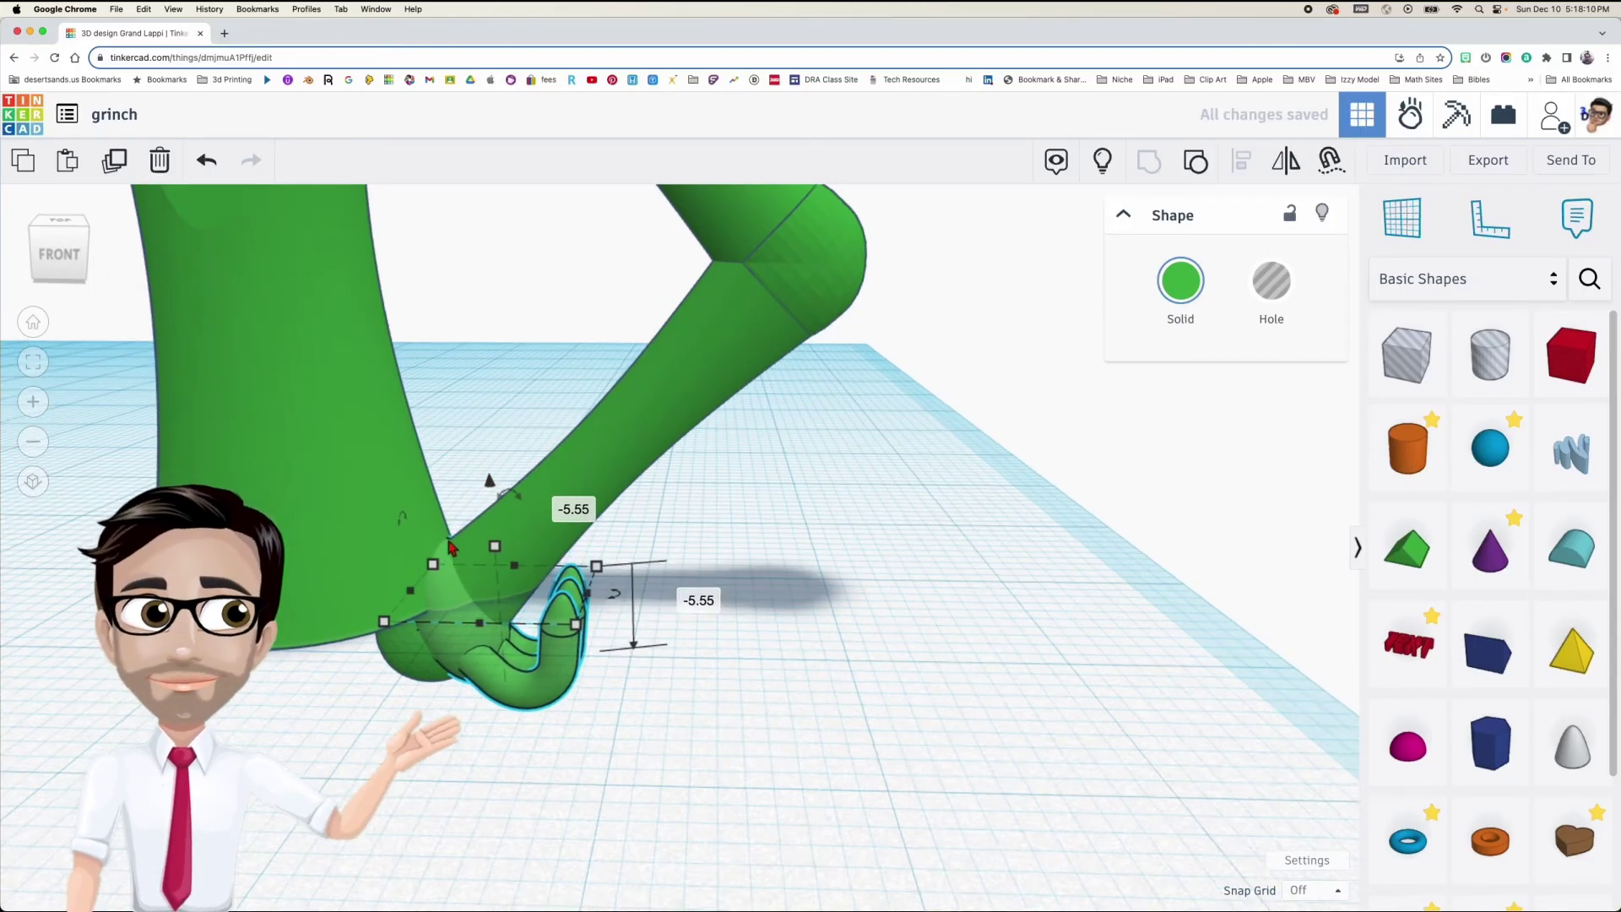
scroll(695, 500, "up", 2)
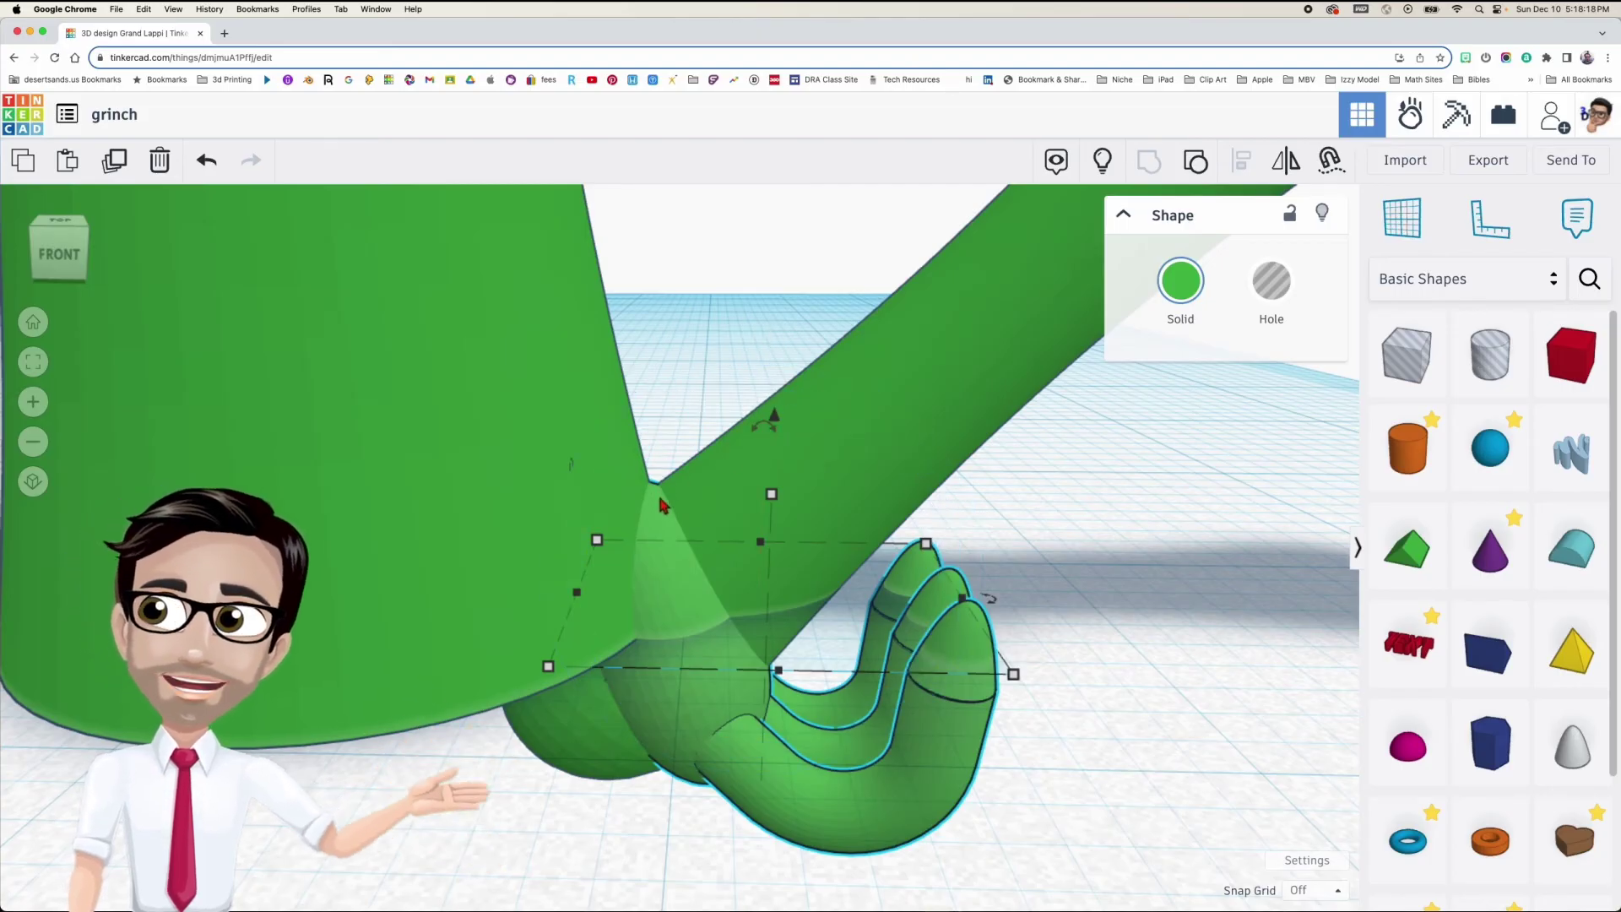
left_click_drag(779, 420, 741, 432)
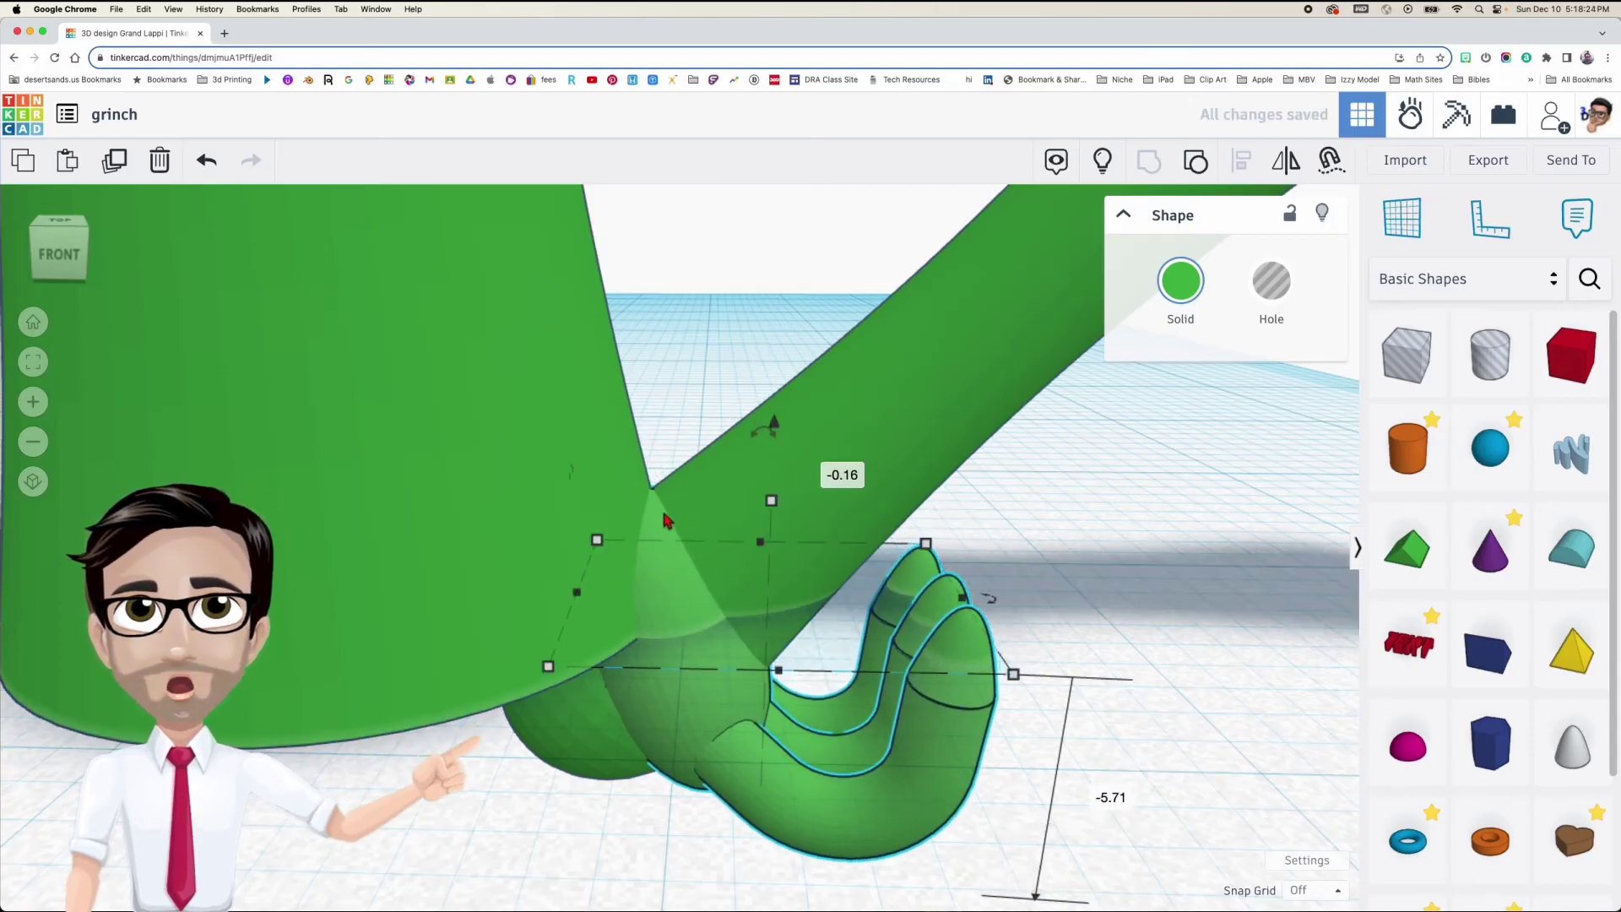
Group the bent arm with the hand at its wrist
scroll(718, 519, "down", 5)
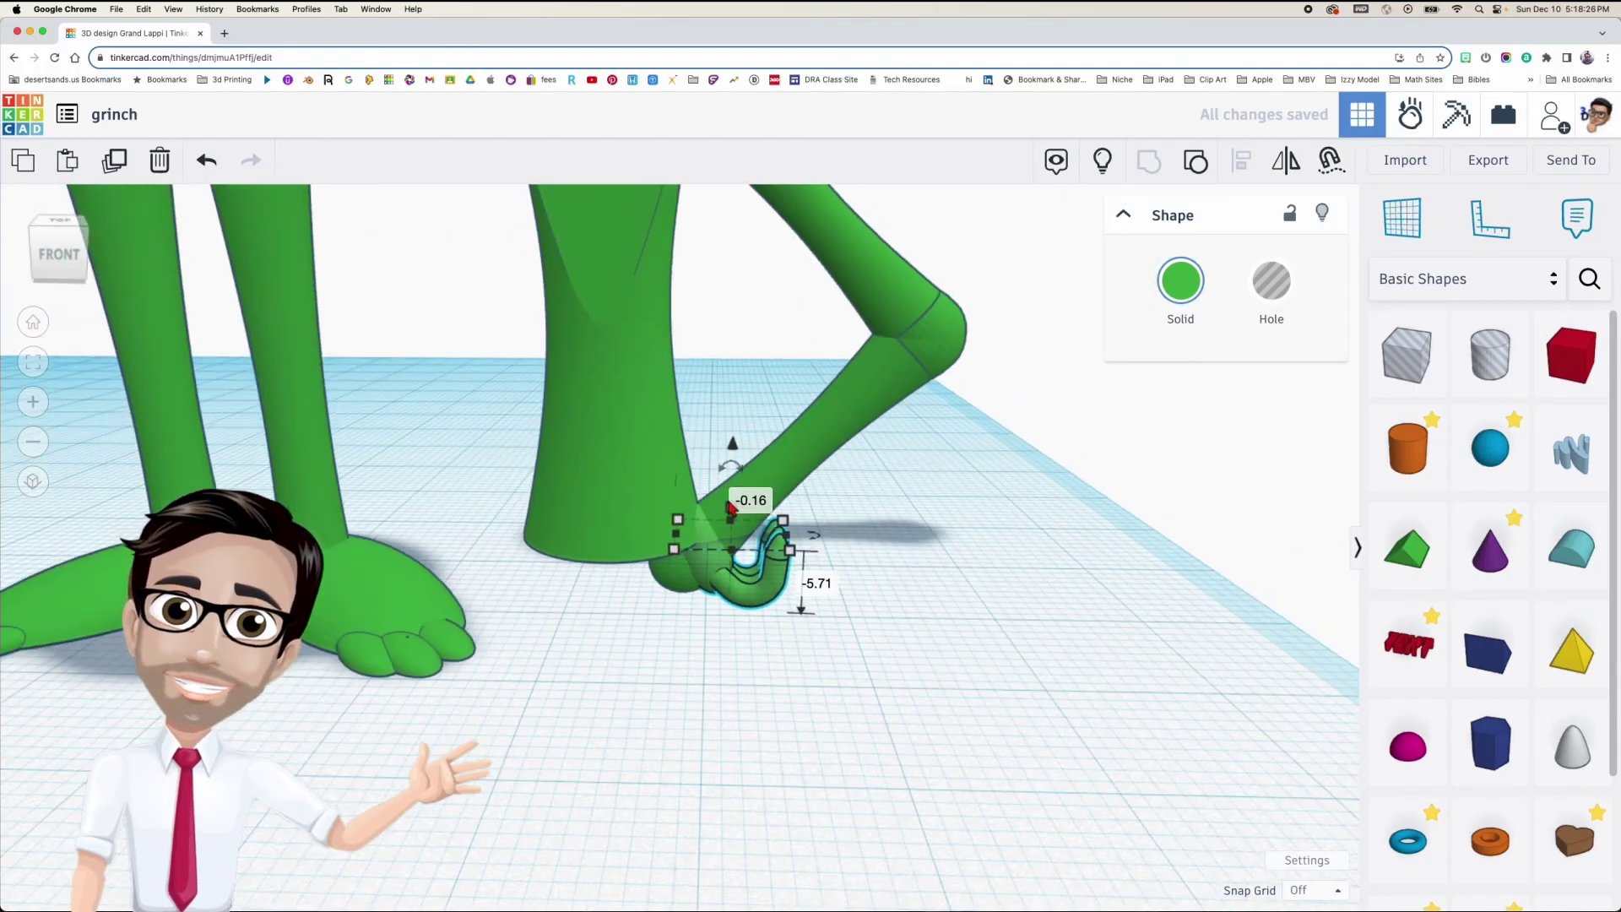
right_click_drag(734, 467, 736, 427)
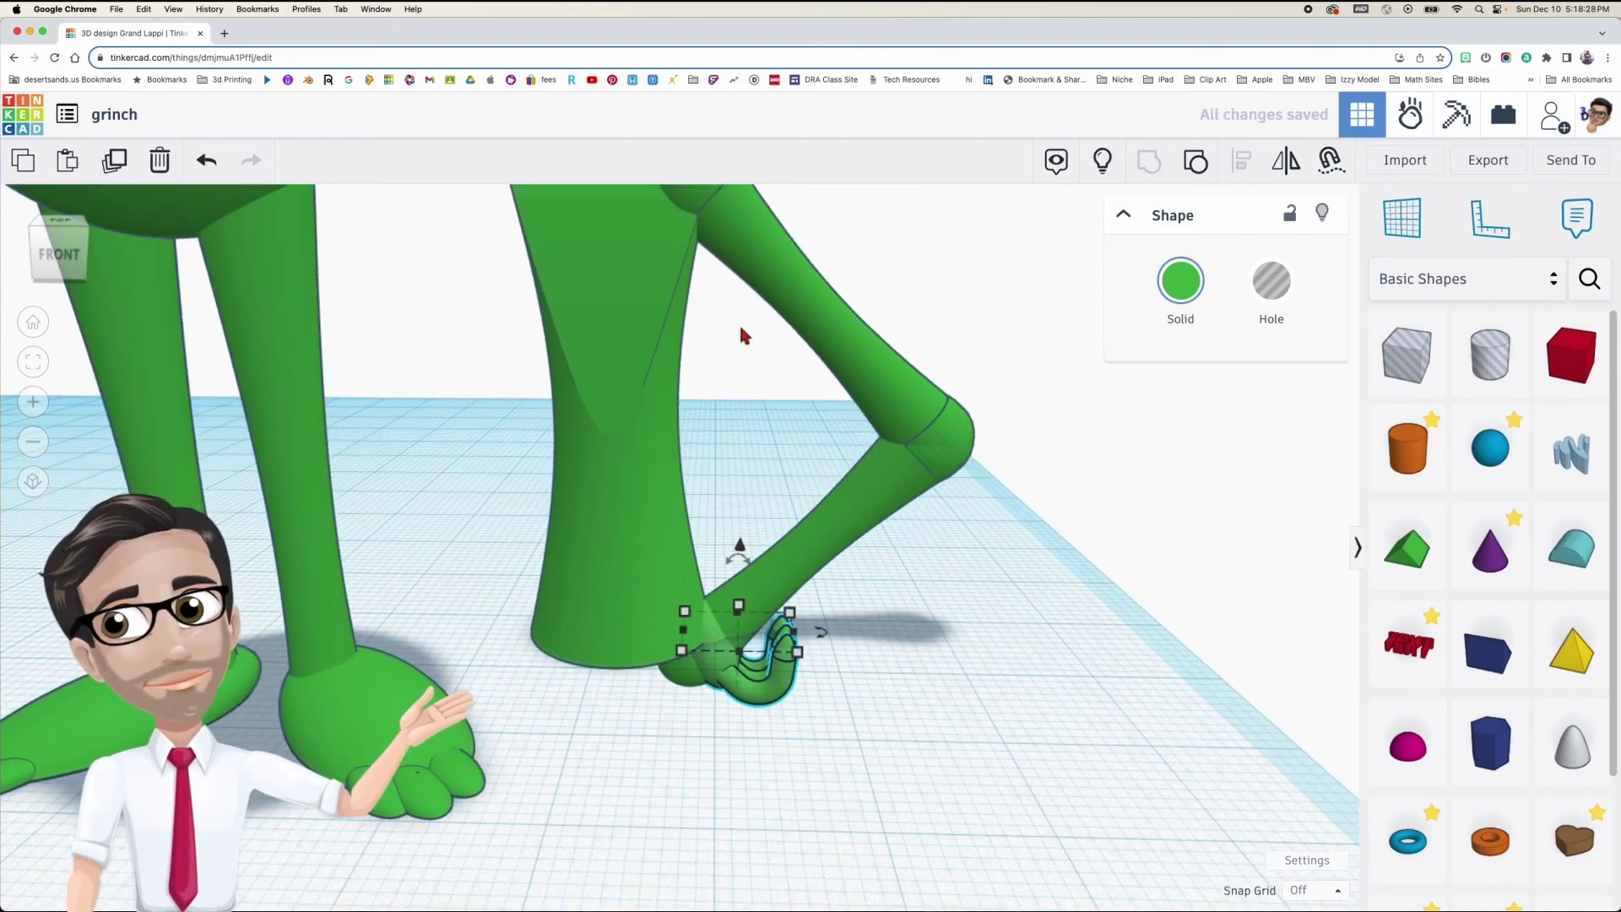
left_click(771, 279)
right_click_drag(775, 285, 760, 291)
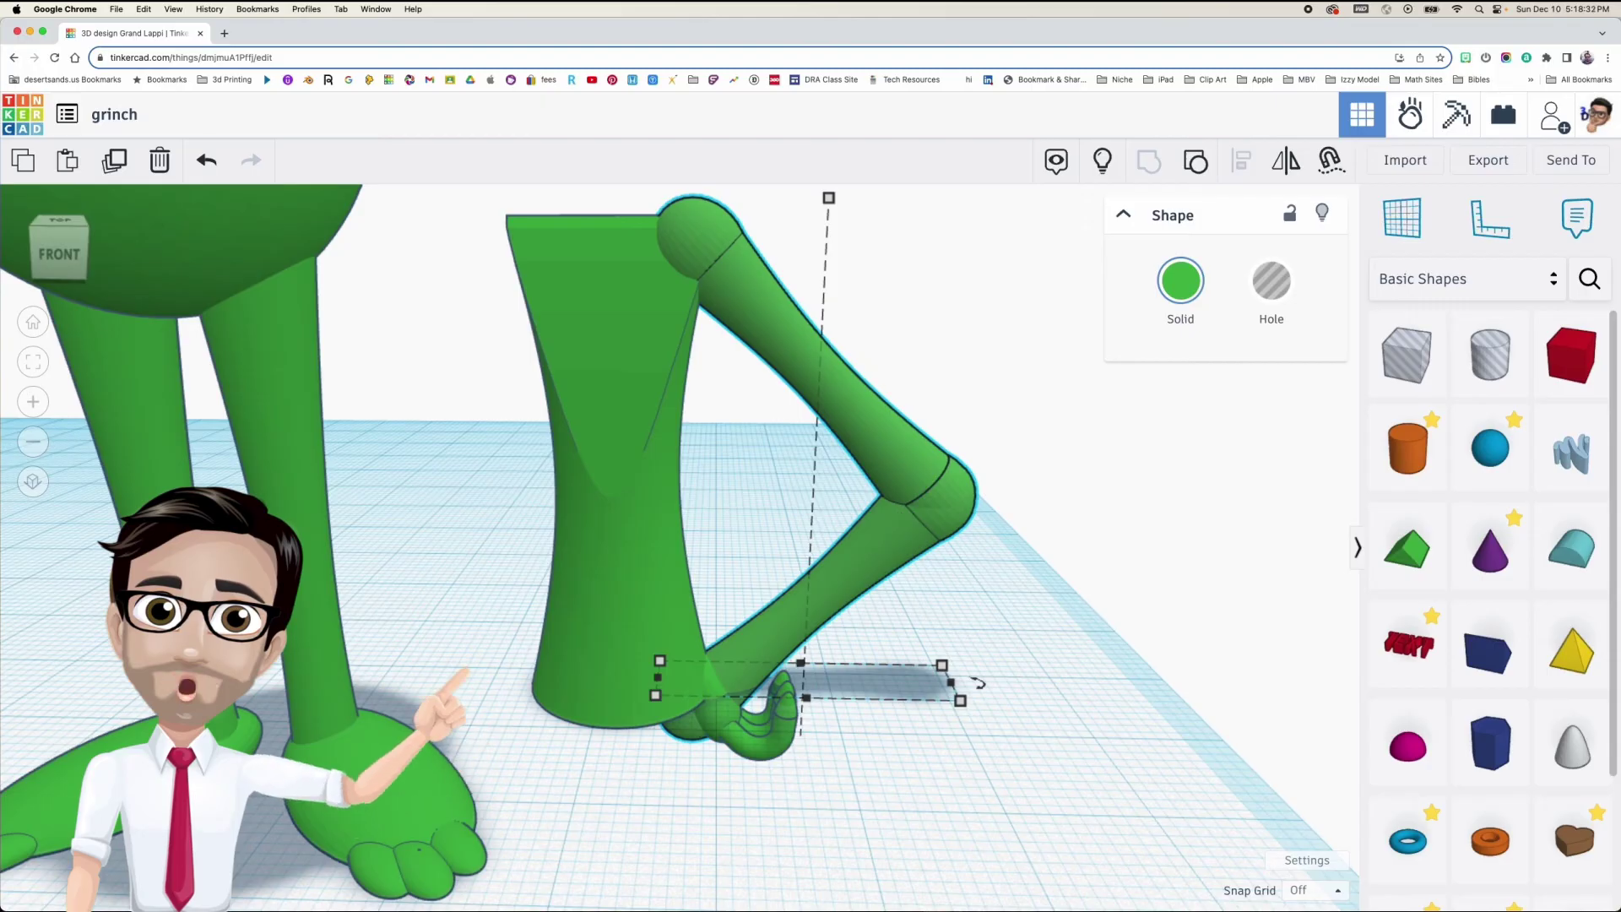
scroll(790, 659, "up", 8)
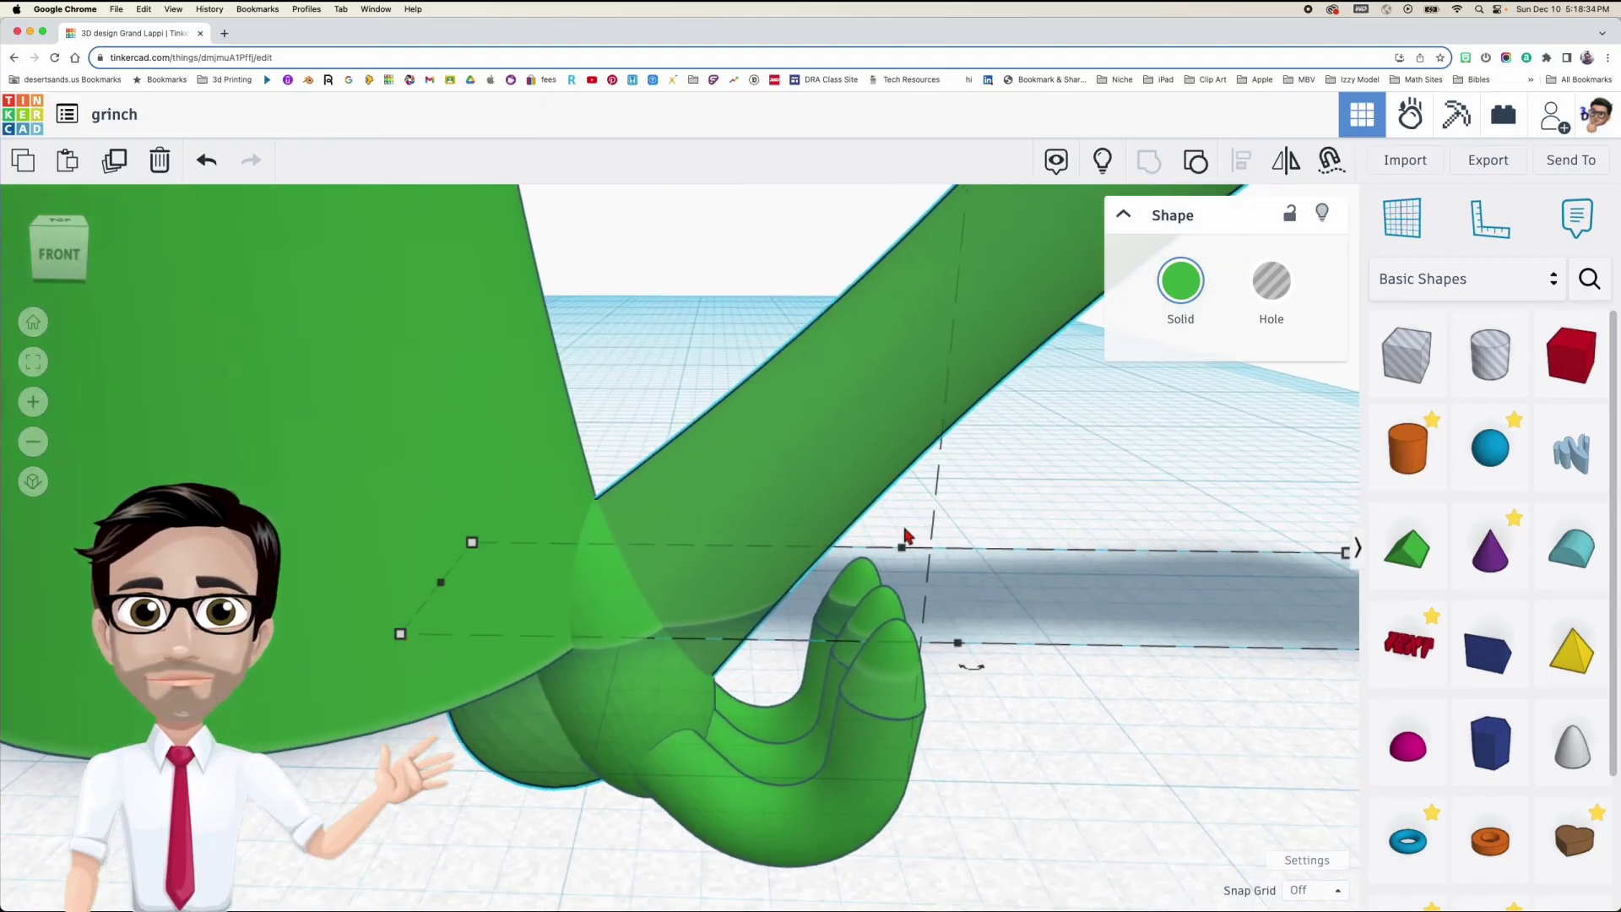
left_click(702, 710, "shift")
scroll(701, 709, "down", 5)
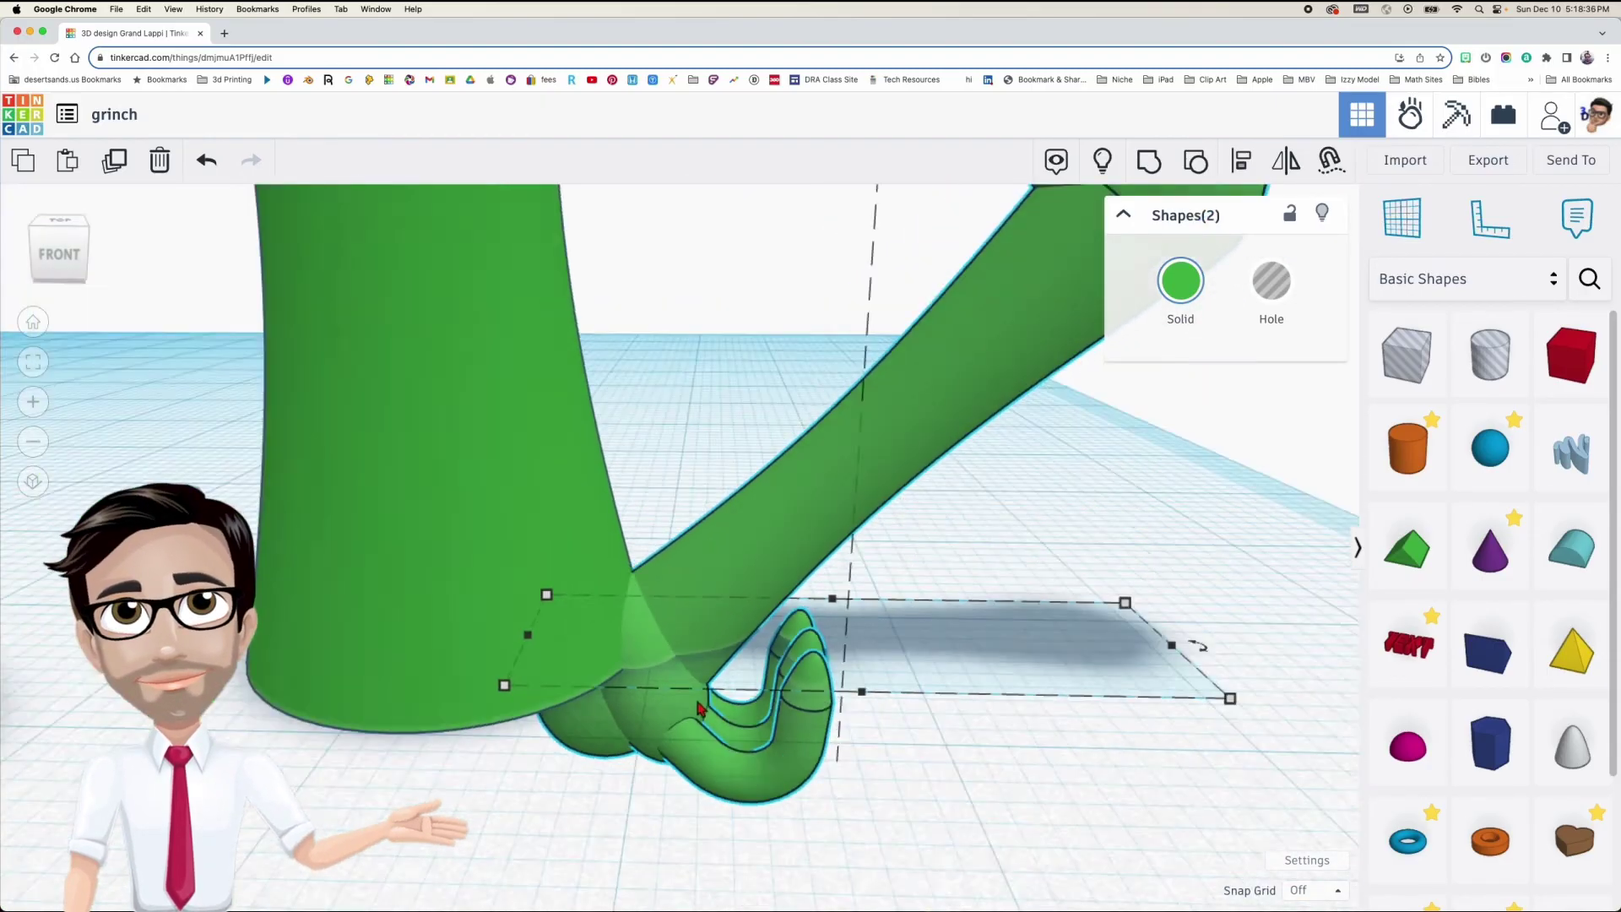
key("ctrl+g")
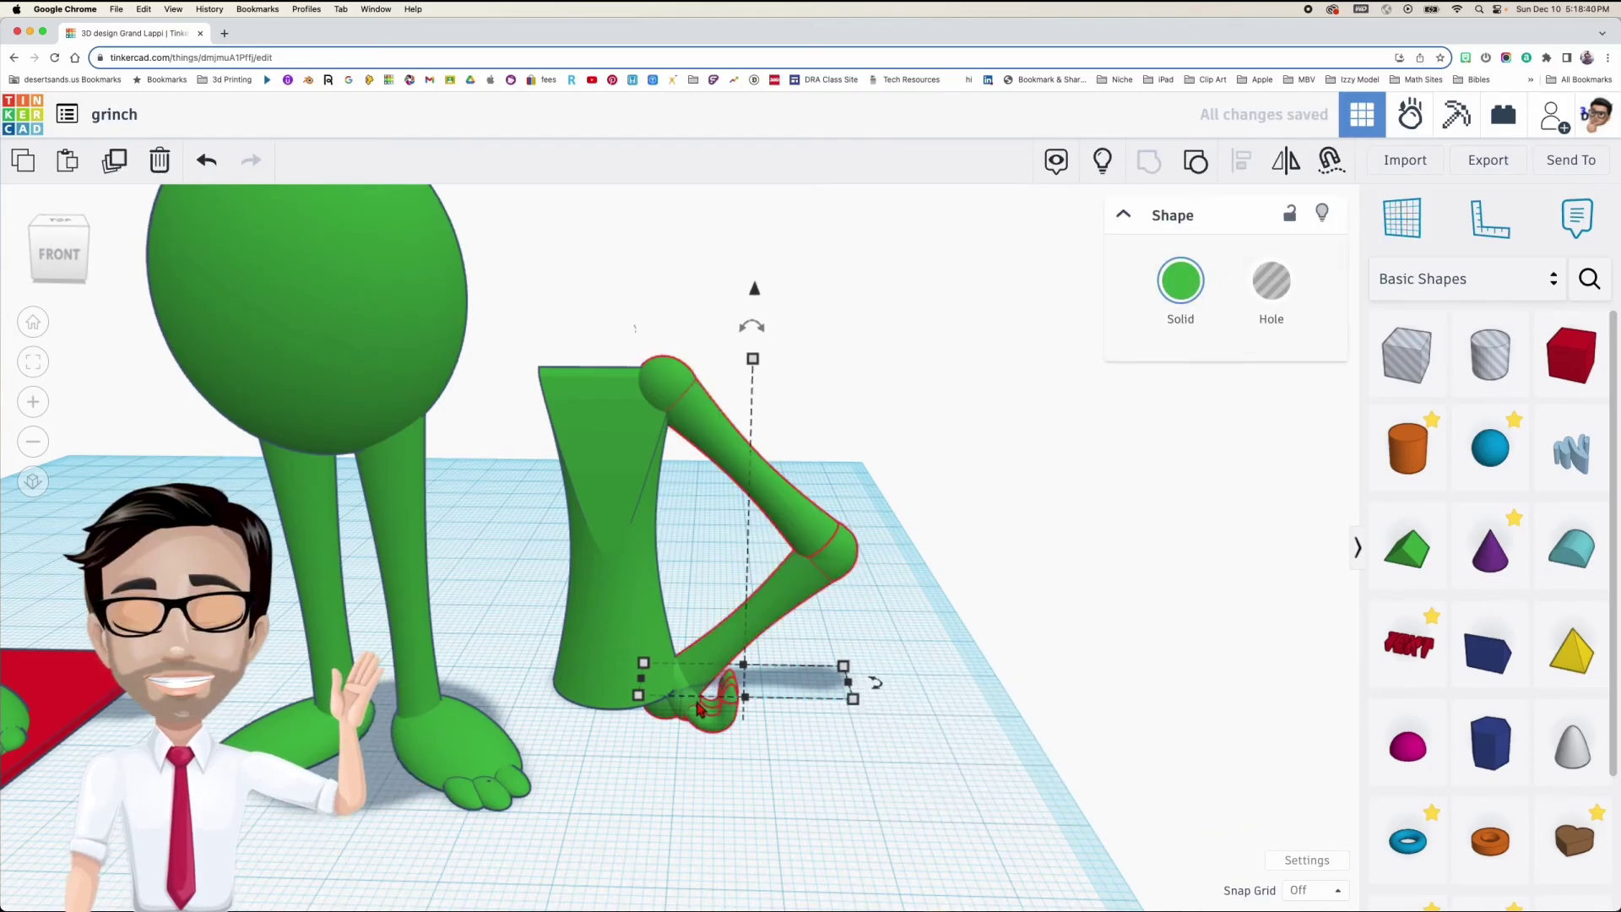
Duplicate the arm with its hand, mirror the copy sideways, and place it at the torso's opposite shoulder
key("ctrl+d")
key("m")
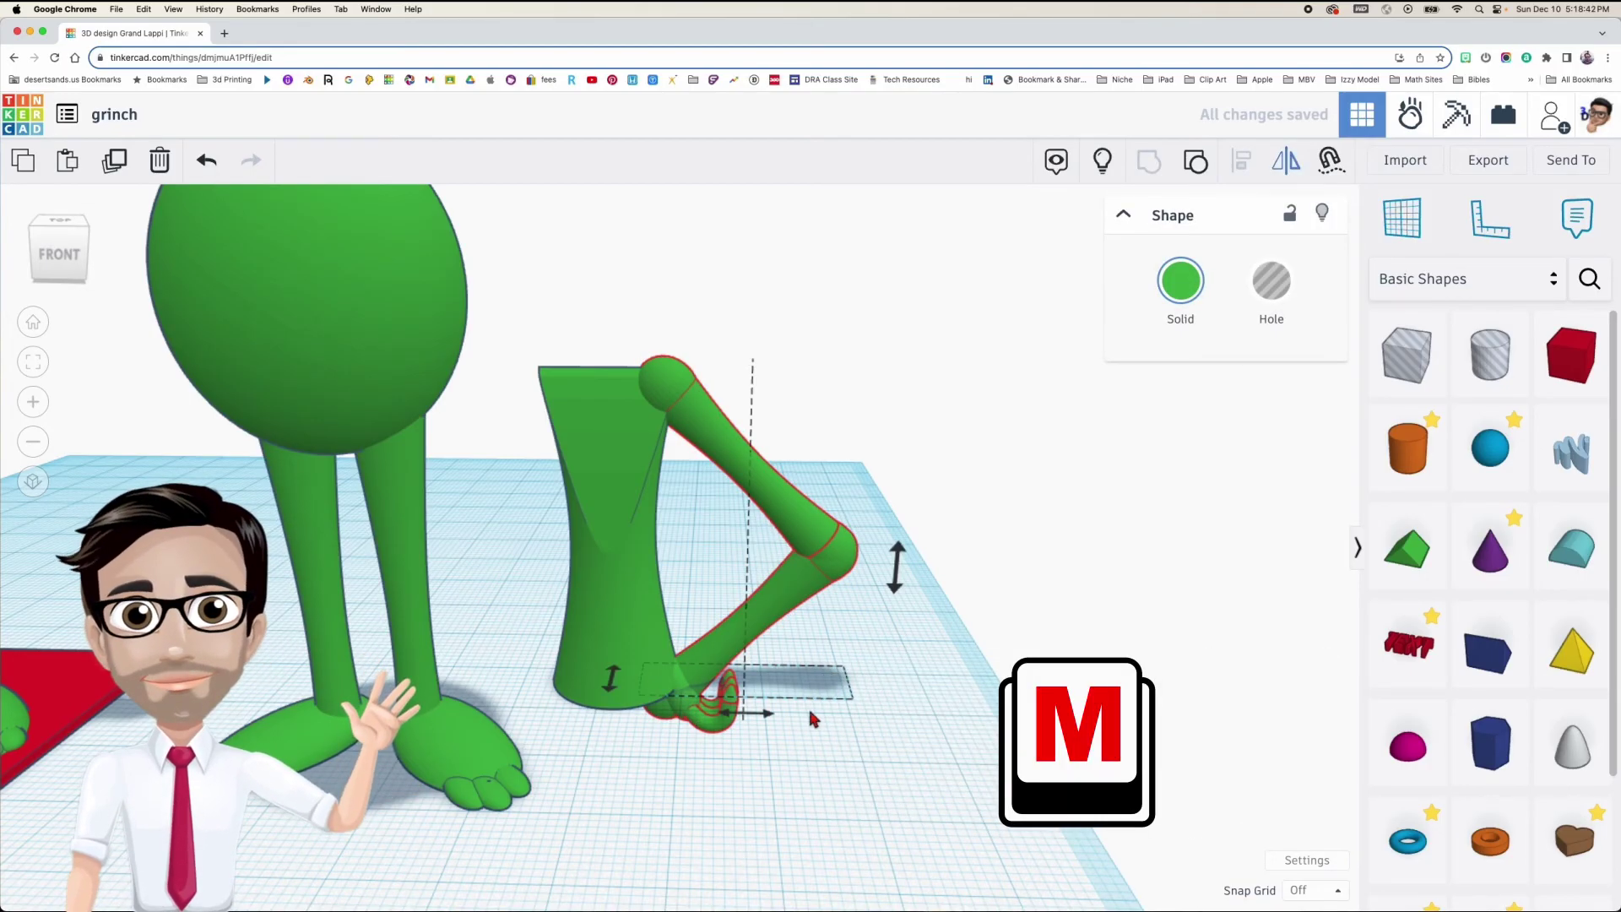
left_click(772, 718)
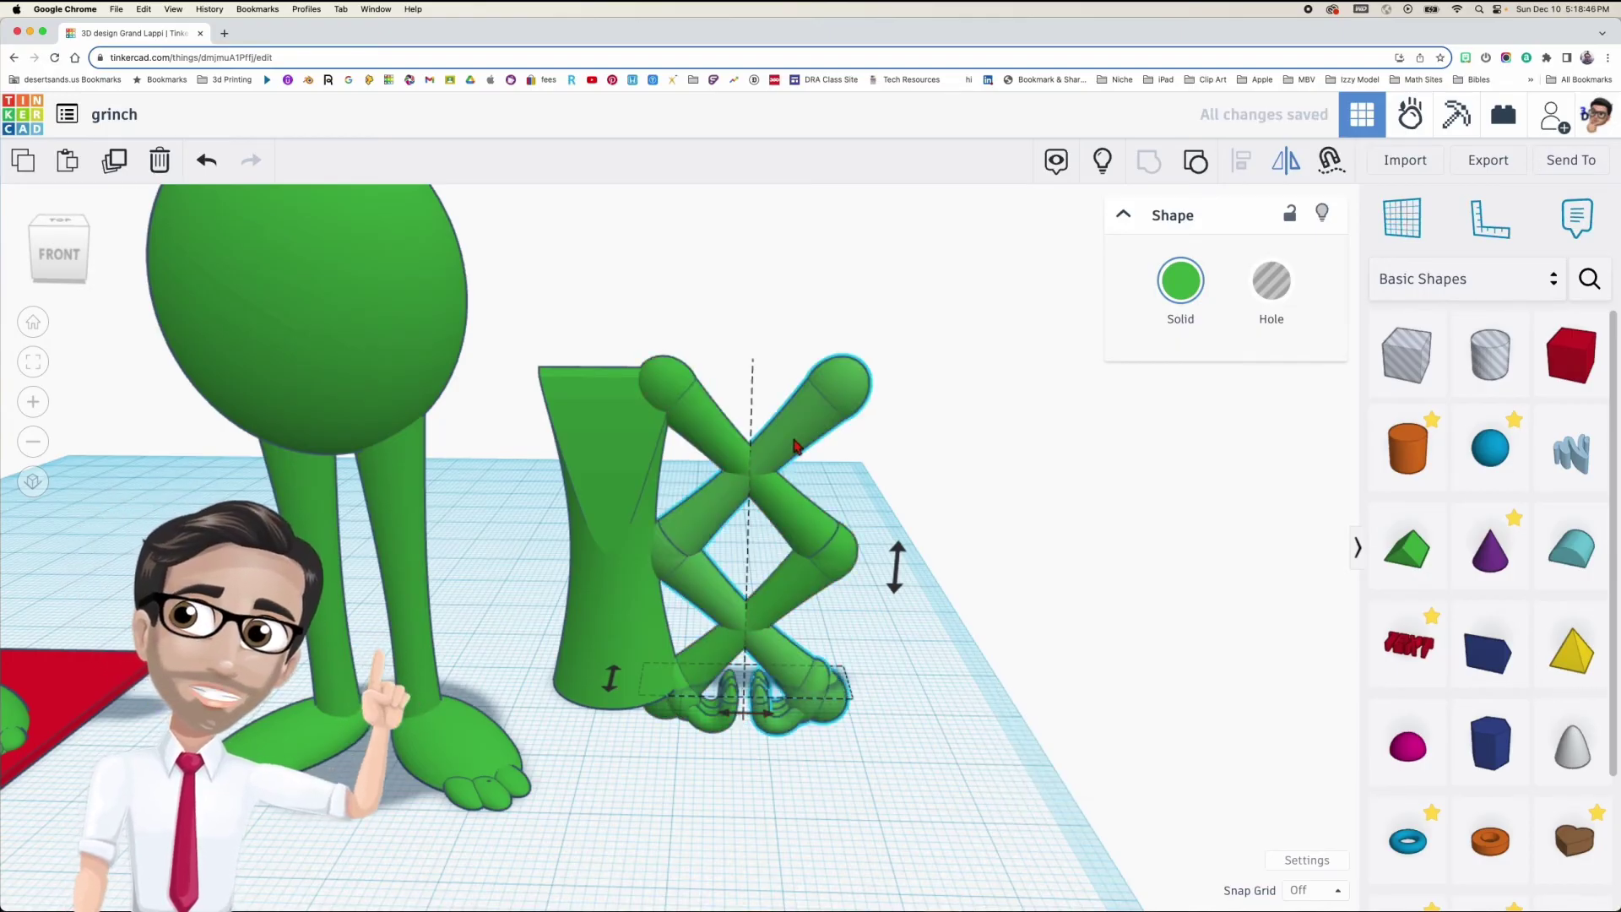
left_click_drag(802, 440, 510, 436)
right_click_drag(561, 478, 667, 460)
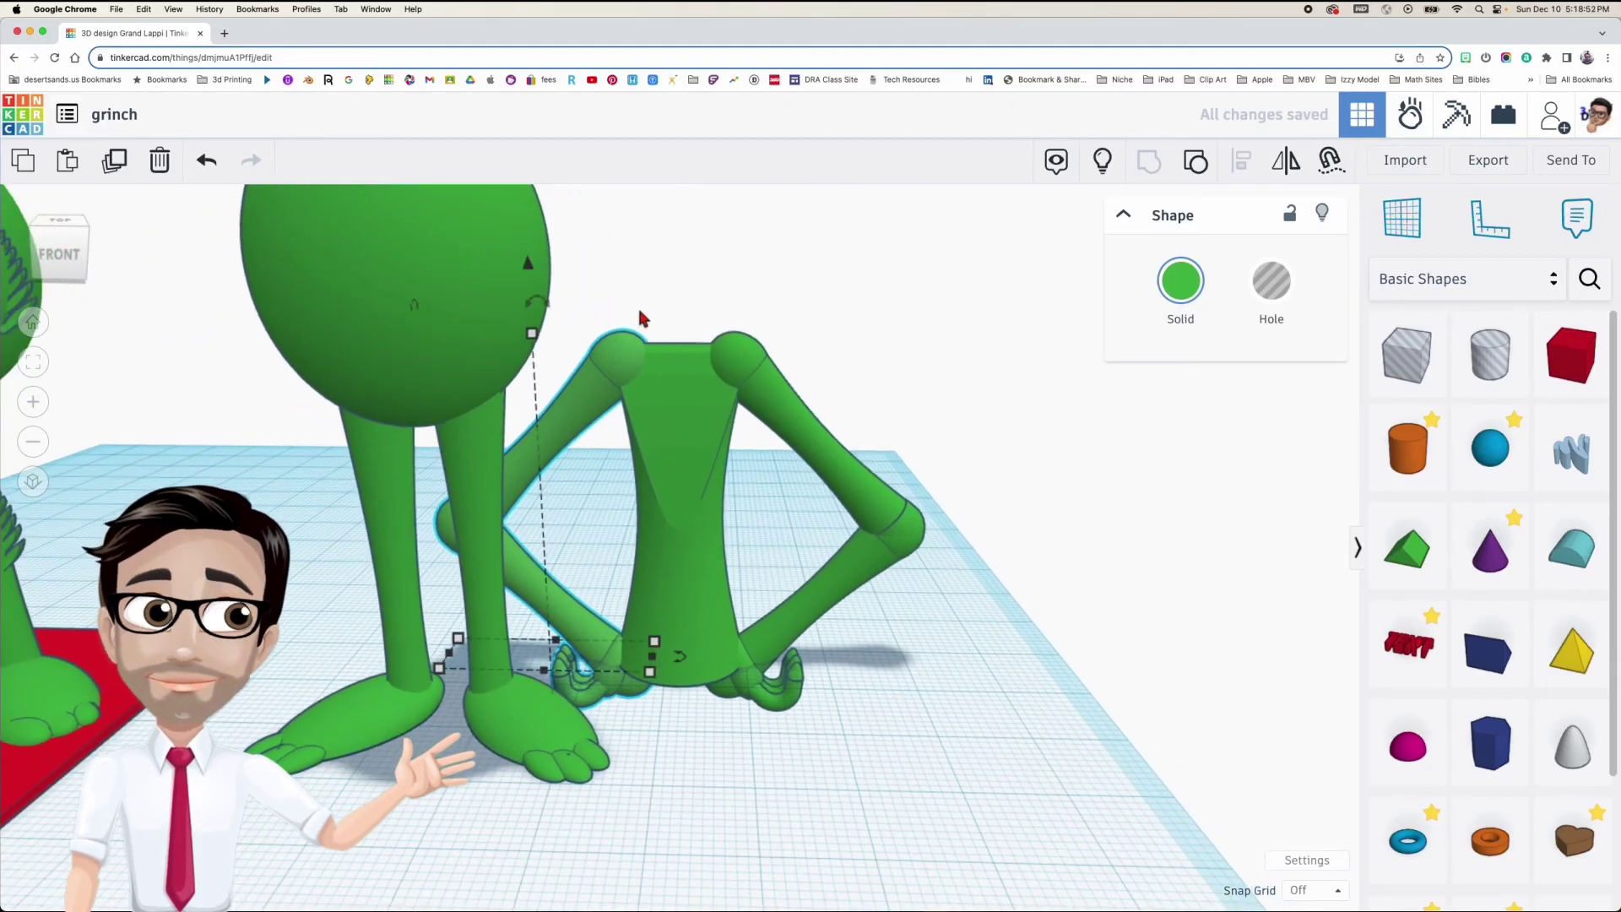
Select the torso with both arms and move them sideways, farther away from the legs
left_click_drag(619, 308, 929, 692)
left_click_drag(698, 507, 809, 500)
scroll(809, 500, "up", 3)
scroll(811, 507, "up", 5)
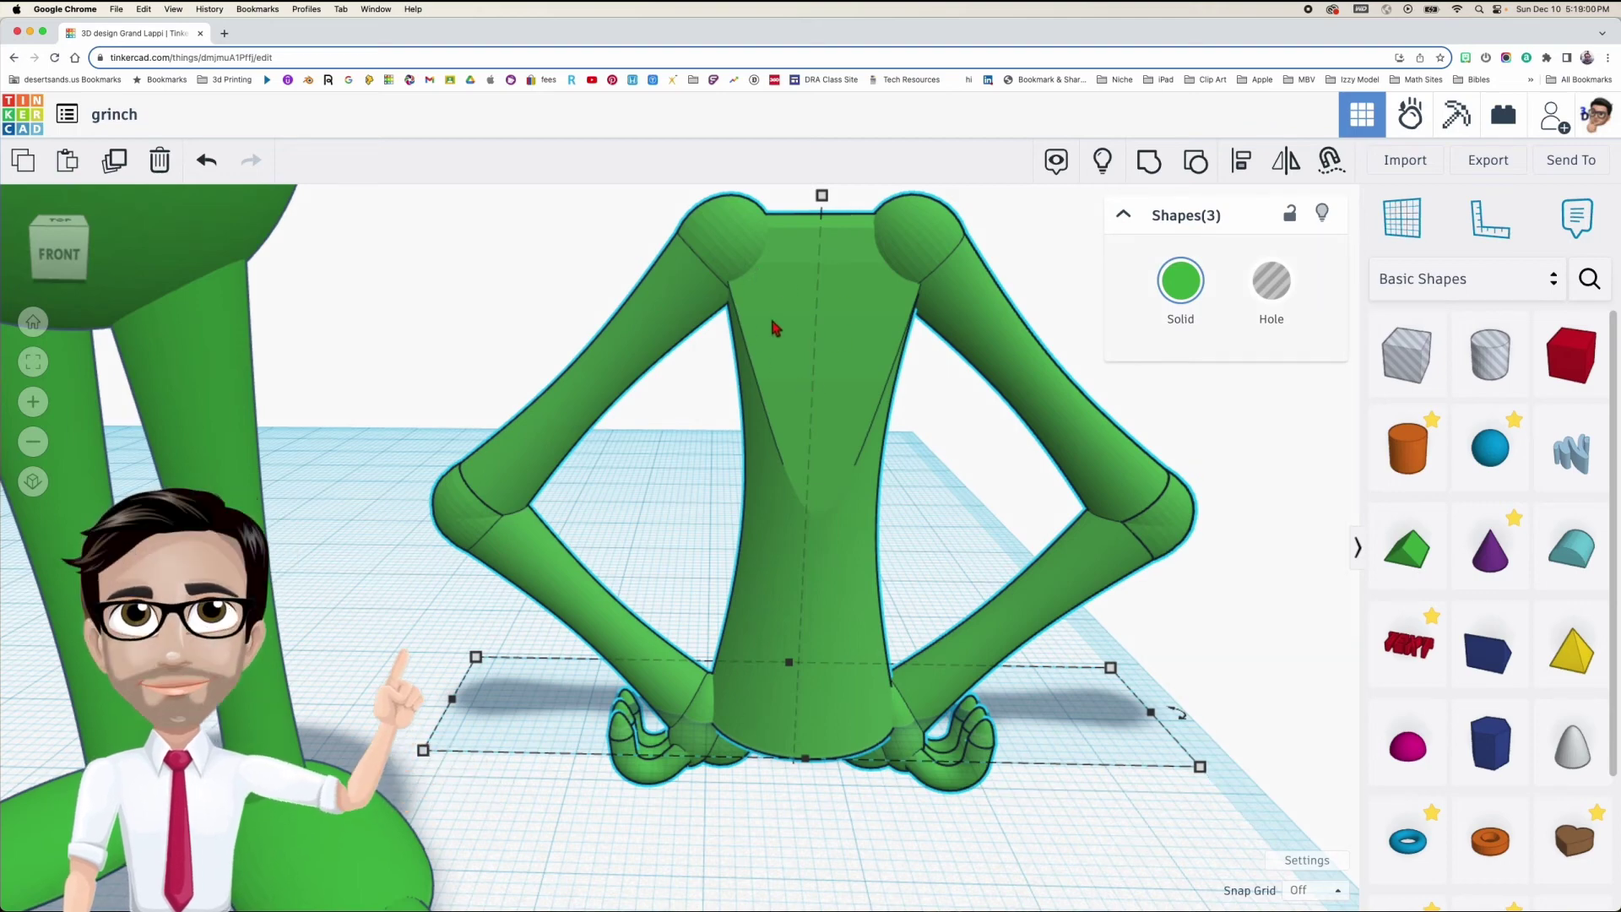
scroll(847, 321, "up", 2)
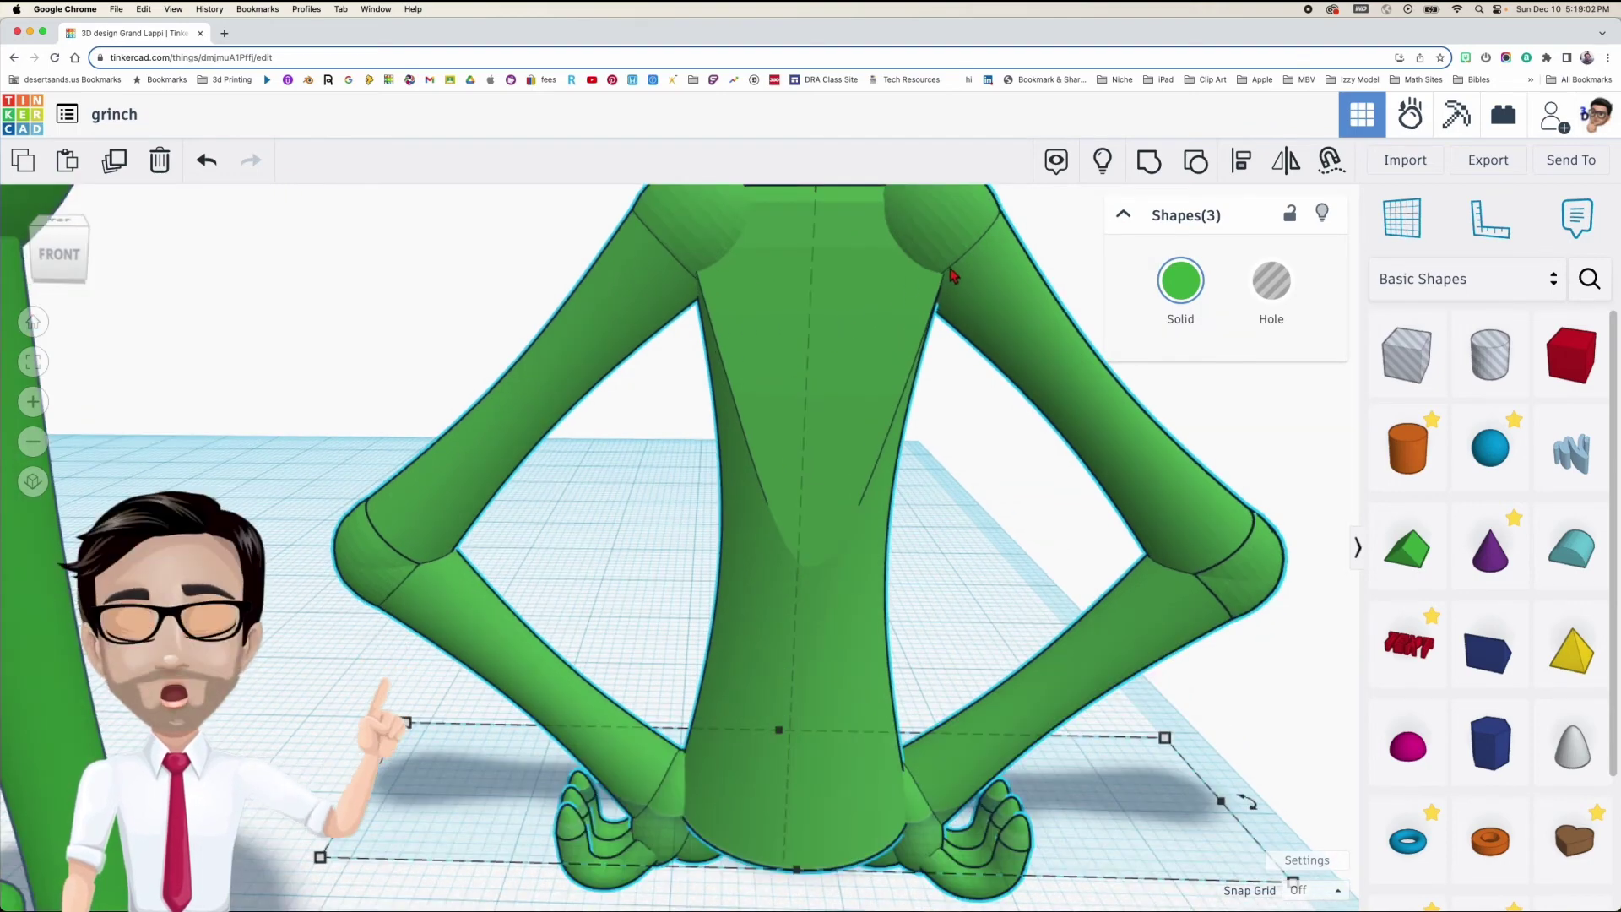
Ungroup the mirrored arm from its hand and shift only the arm slightly toward the torso
right_click_drag(946, 346, 933, 285)
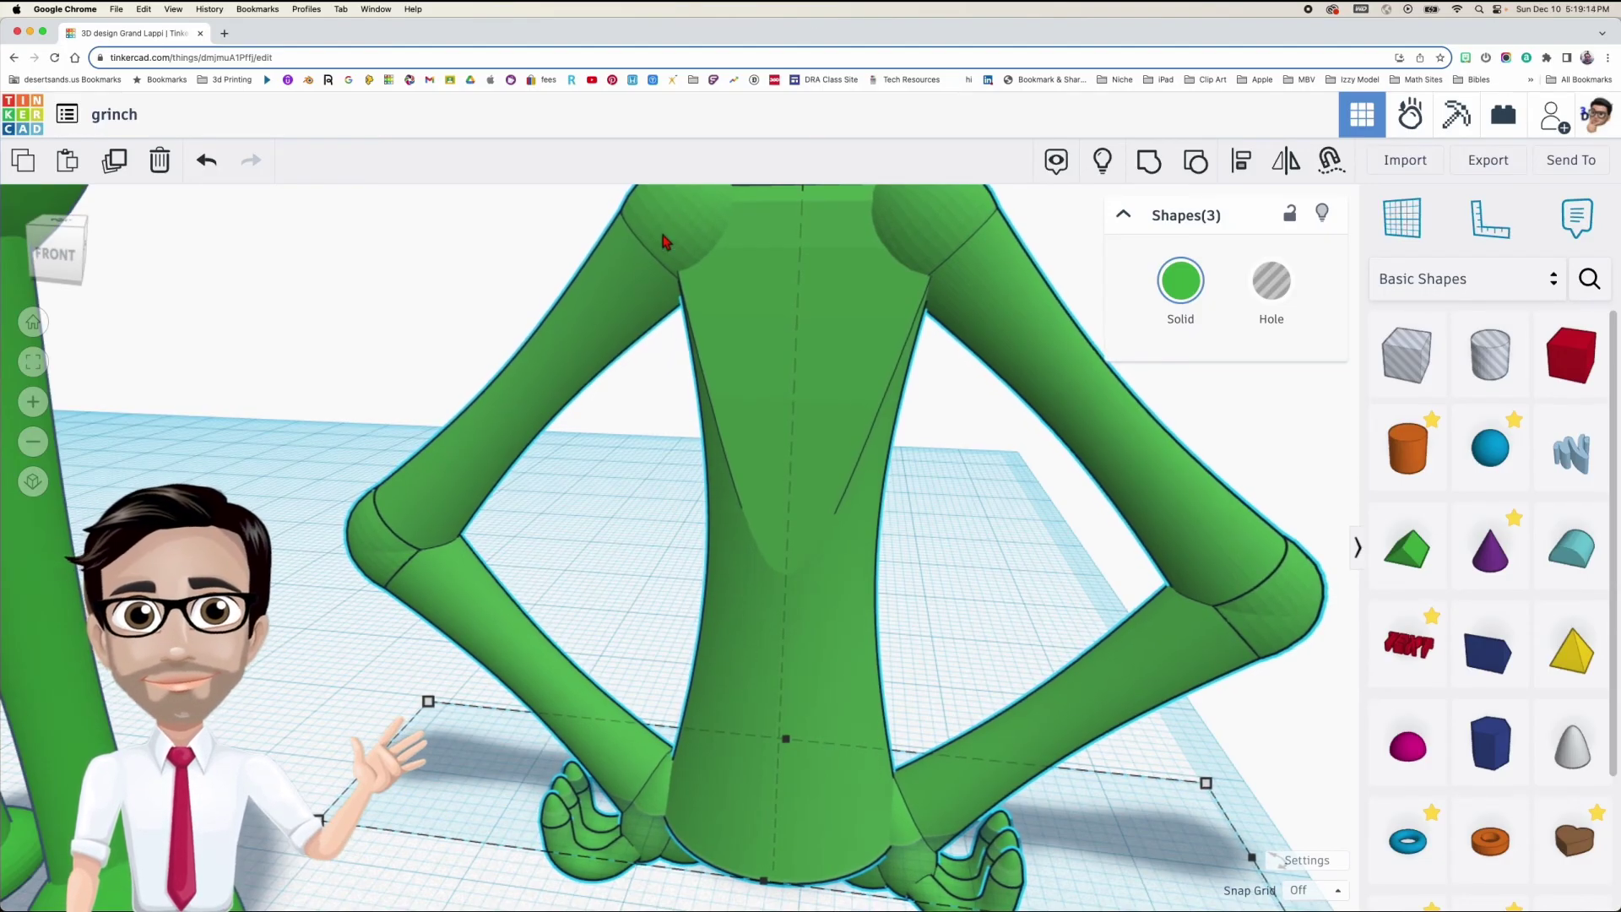
left_click(608, 409)
left_click(629, 311)
left_click(1196, 162)
left_click(680, 445)
left_click(647, 311)
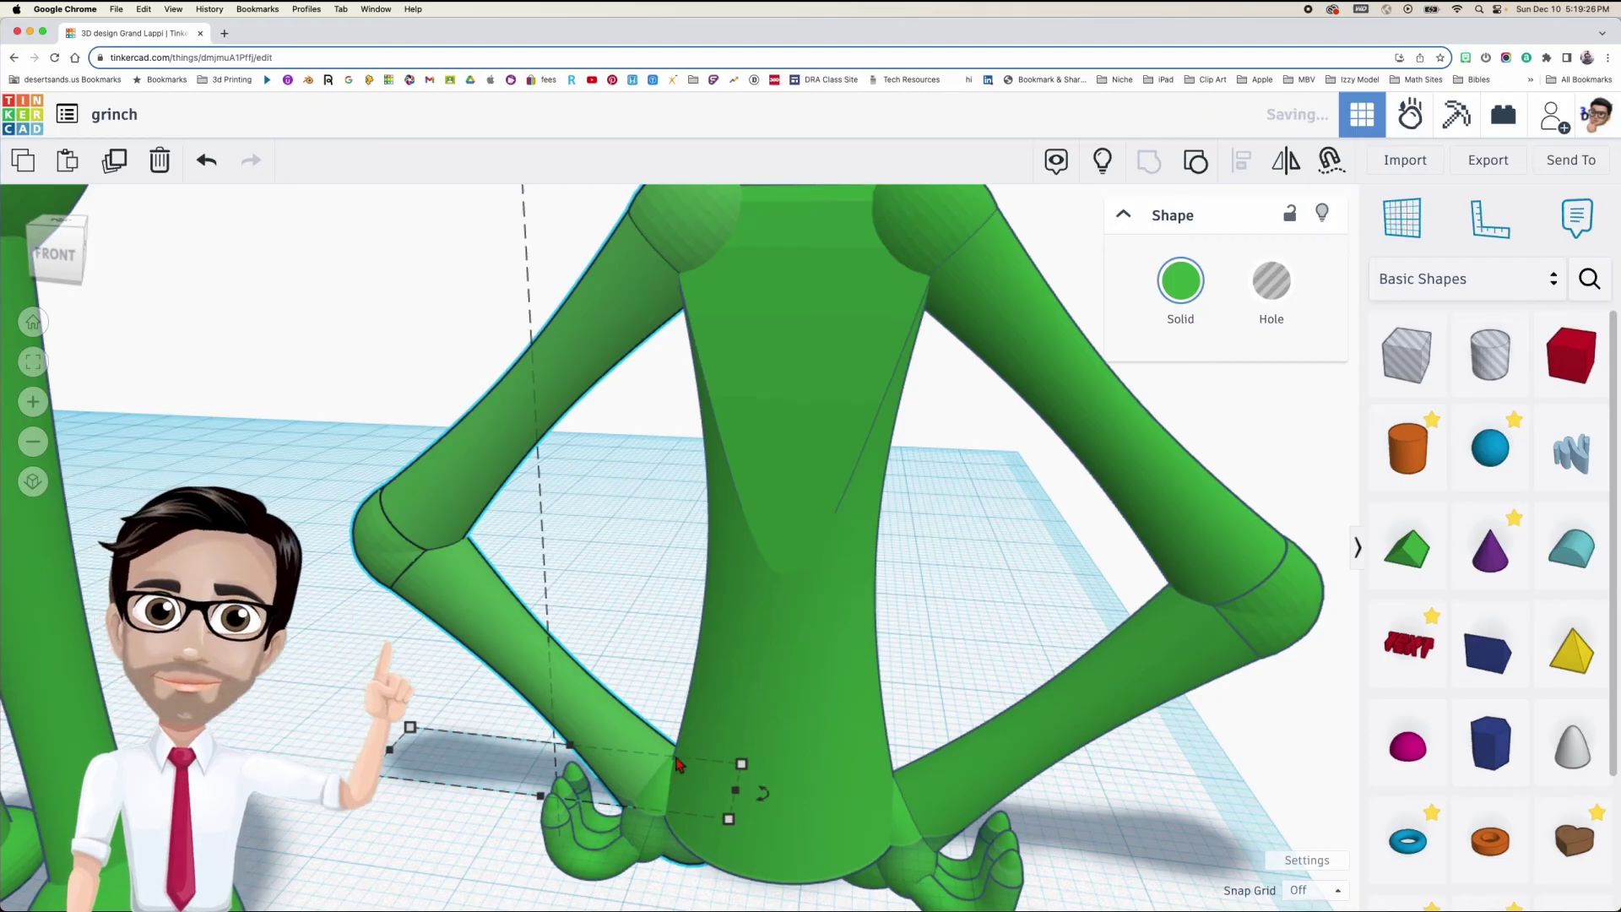
Select the torso together with both arms and hands and group them into one upper body
left_click(636, 847)
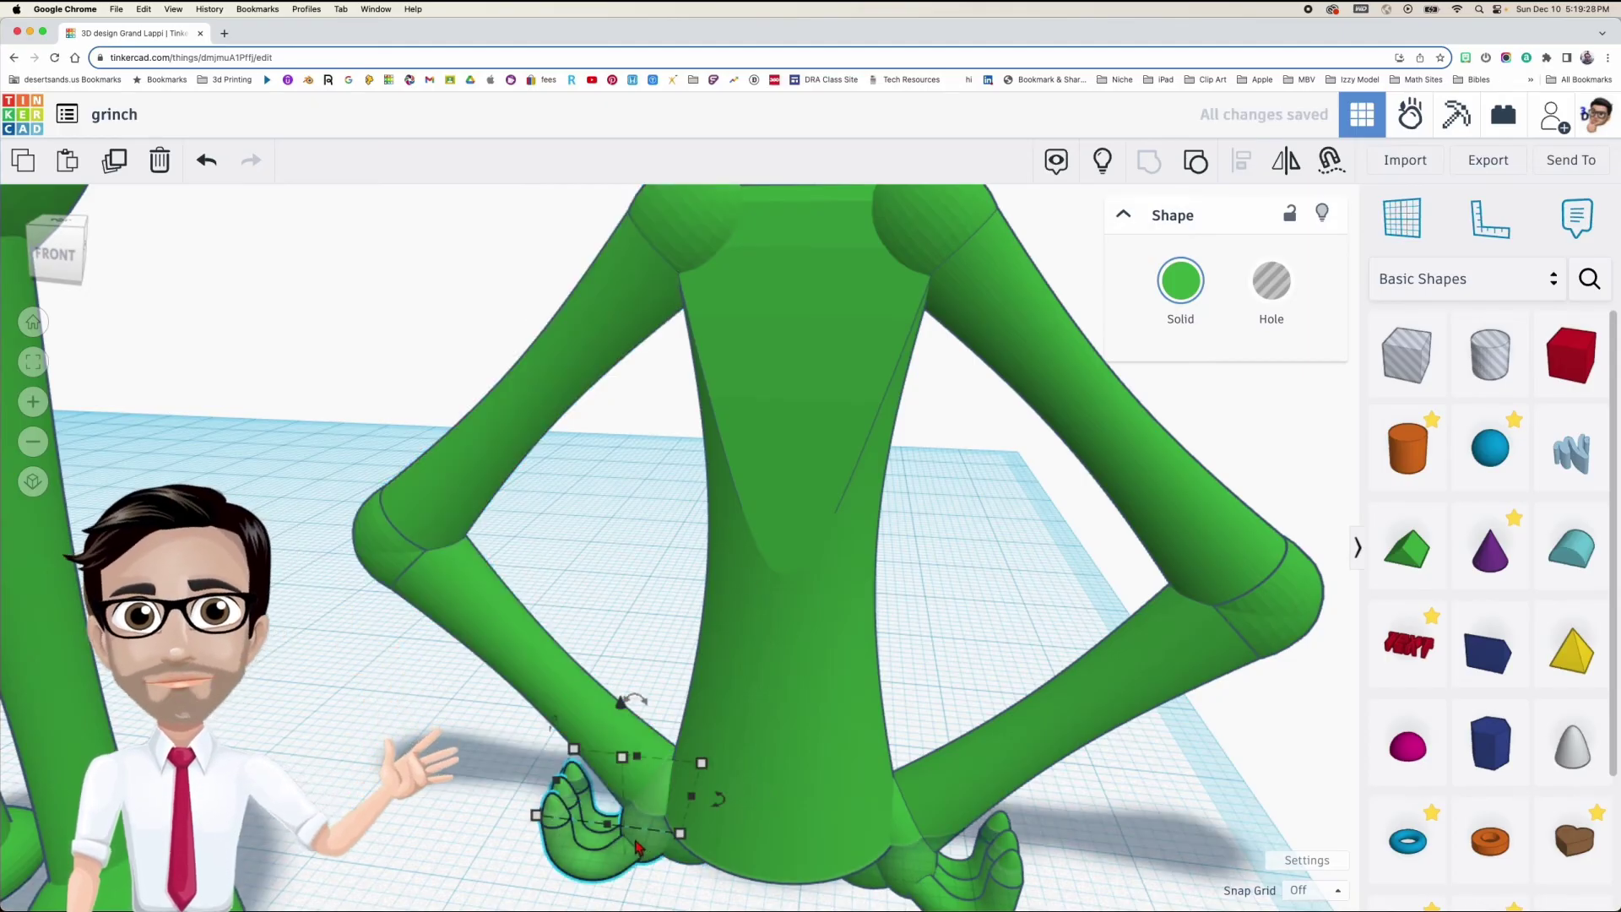
right_click_drag(727, 870, 804, 561)
scroll(803, 561, "up", 5)
scroll(882, 606, "down", 8)
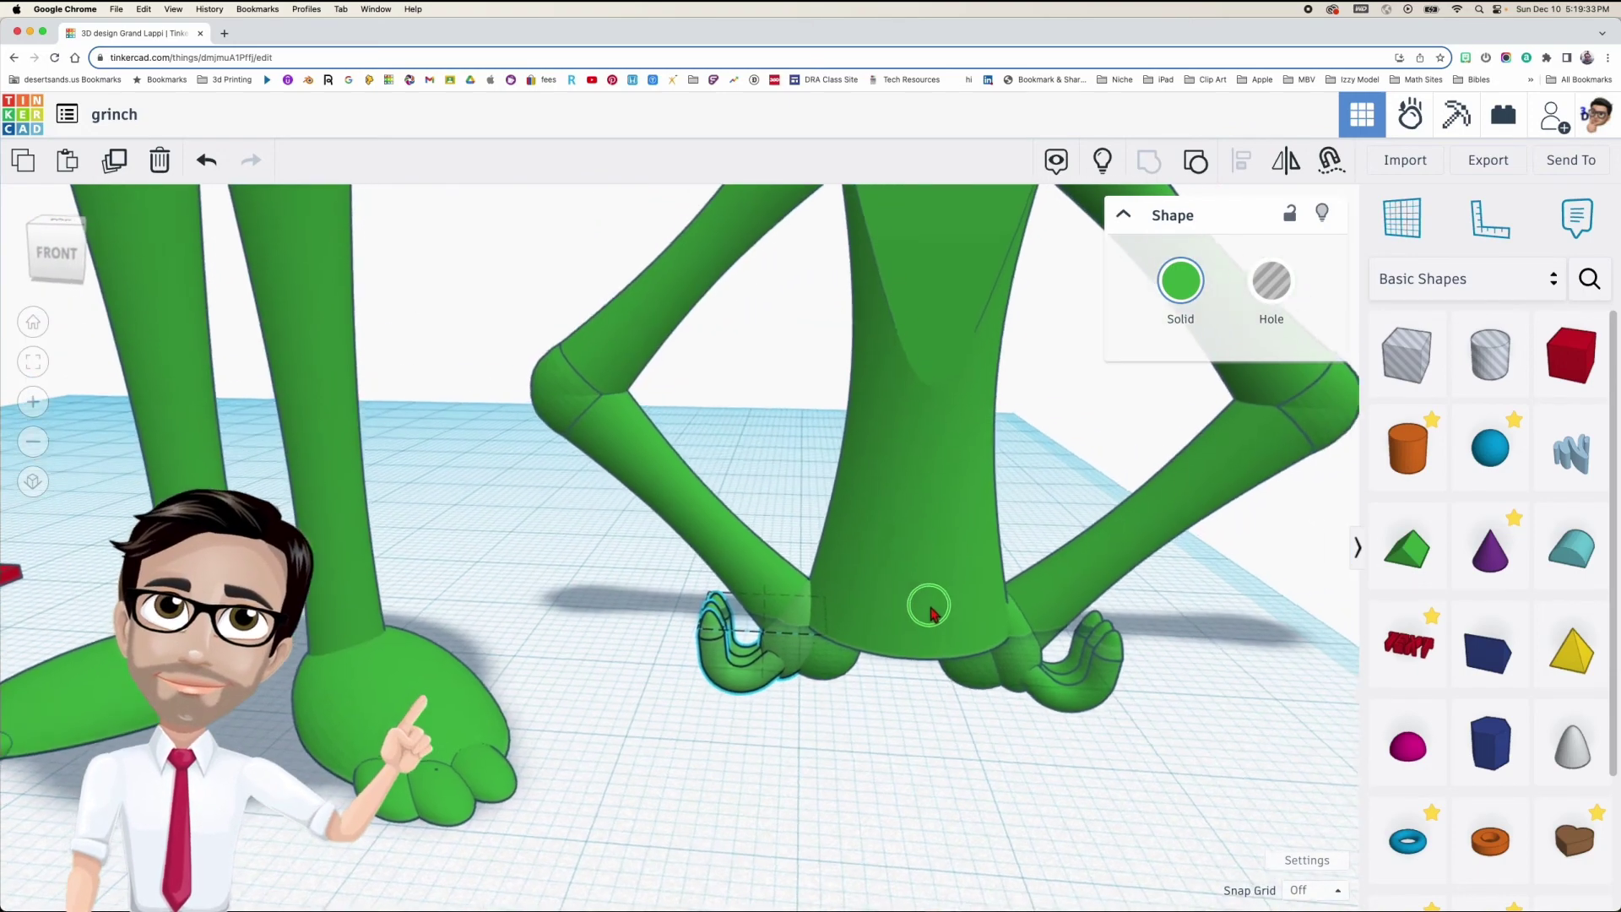
right_click_drag(930, 611, 794, 668)
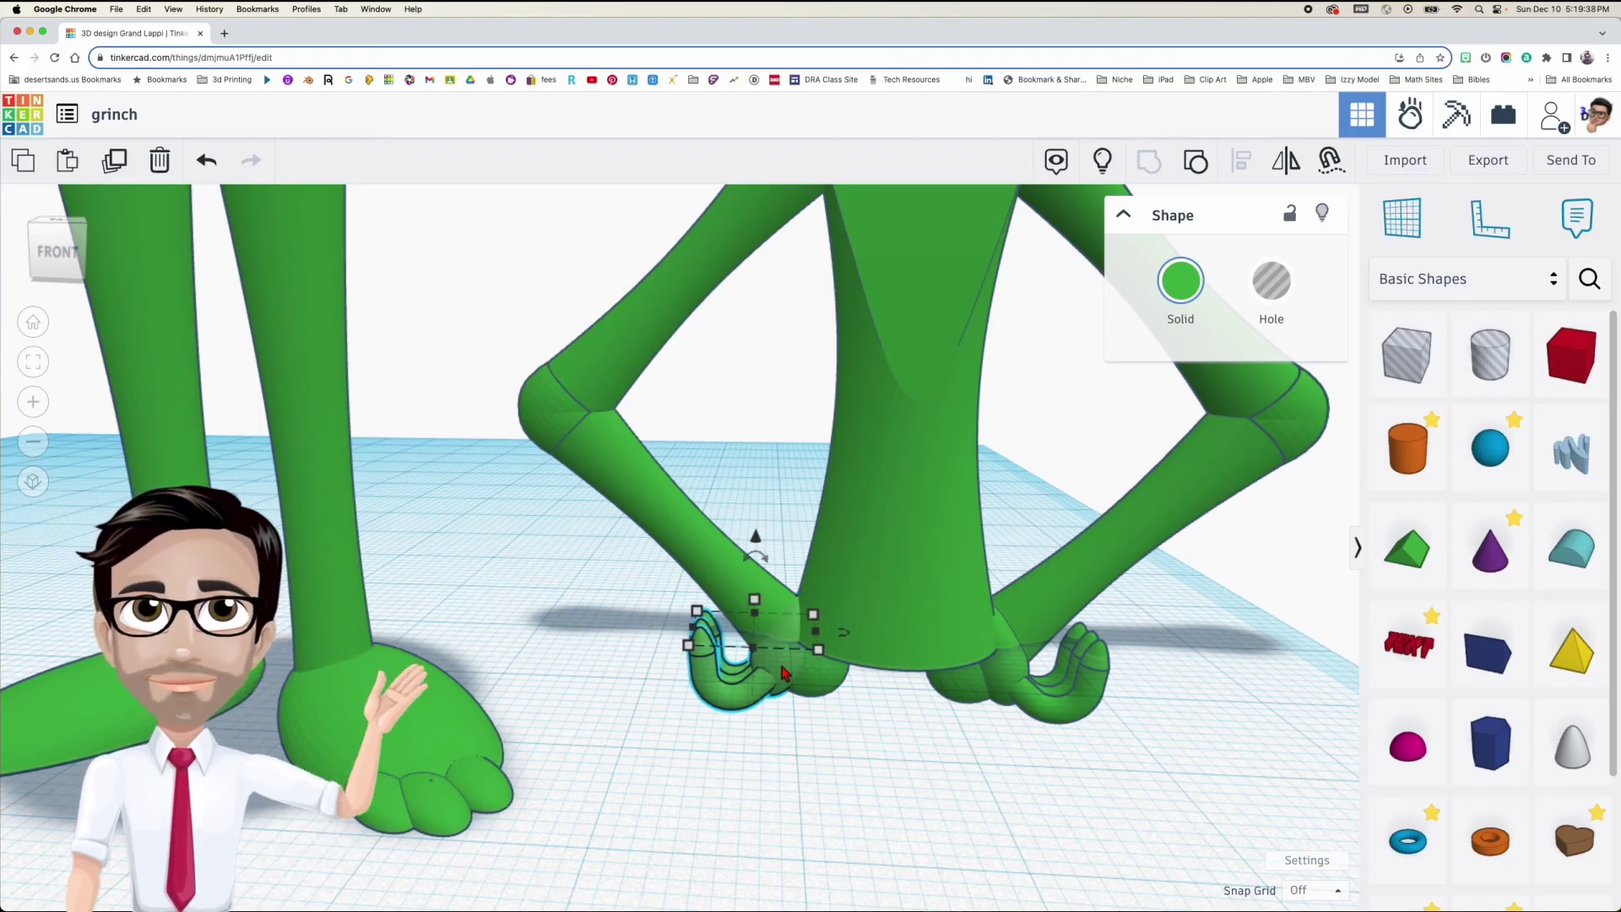
scroll(793, 673, "down", 5)
right_click_drag(832, 688, 758, 439)
left_click_drag(824, 528, 969, 697)
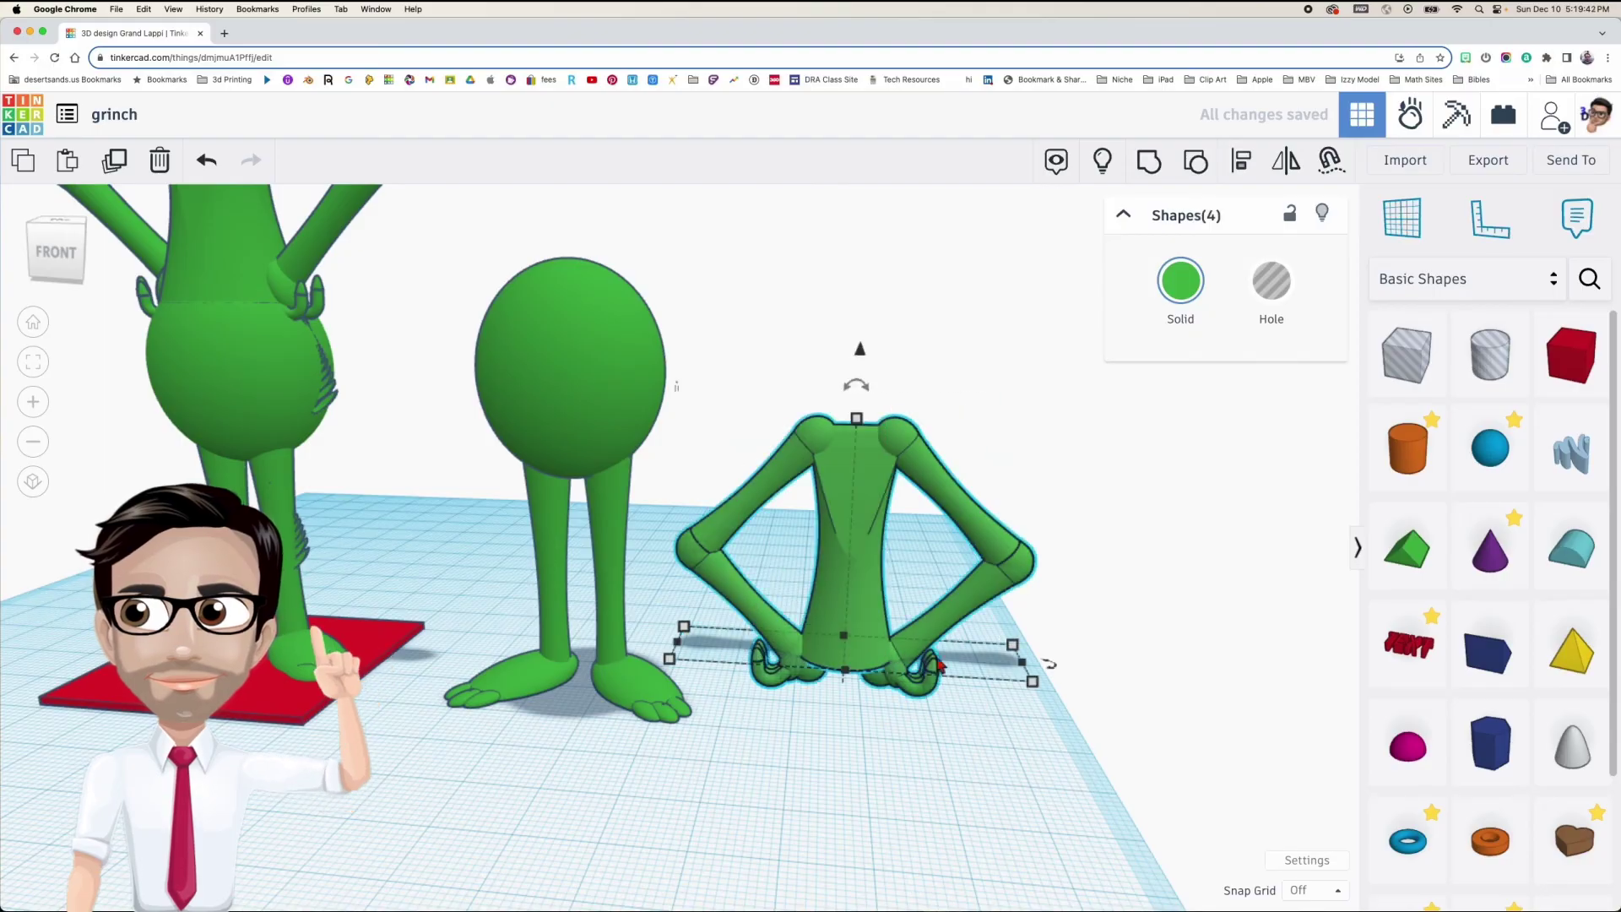
key("super+g")
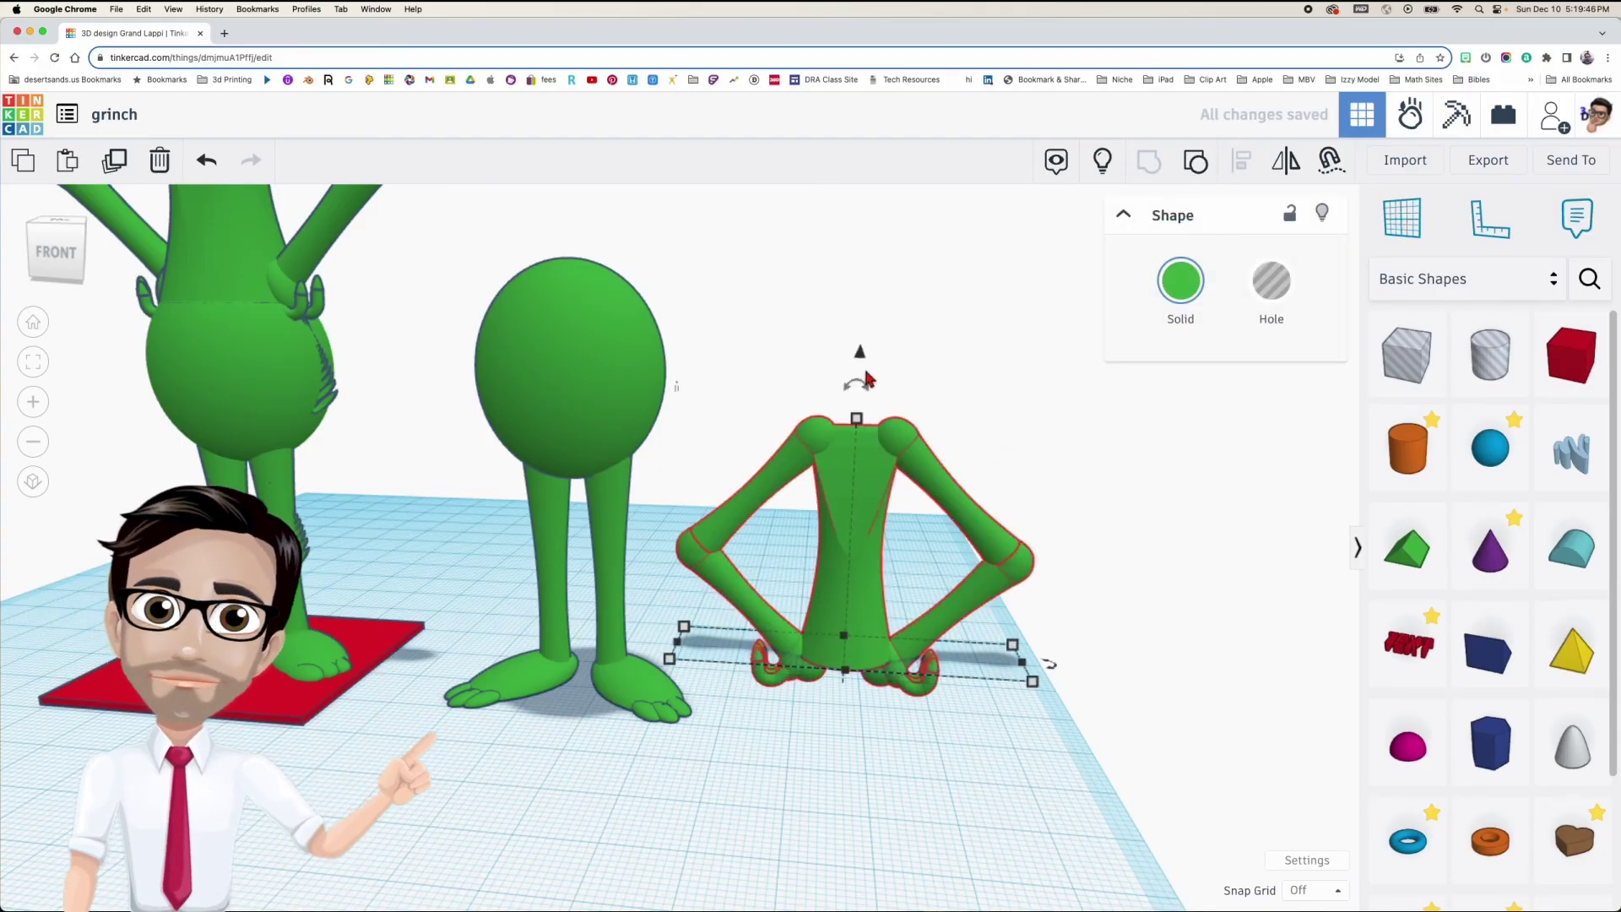
Lift the upper body off the workplane and move it sideways until it stands over the belly sphere and legs
left_click_drag(861, 354, 862, 203)
right_click_drag(861, 203, 872, 426)
left_click_drag(873, 427, 581, 423)
right_click_drag(581, 423, 608, 337)
left_click_drag(572, 268, 581, 94)
mouse_move(639, 334)
right_mouse_down()
mouse_move(608, 326)
mouse_move(709, 388)
mouse_move(644, 239)
mouse_move(644, 327)
right_mouse_up()
left_click_drag(644, 326, 637, 377)
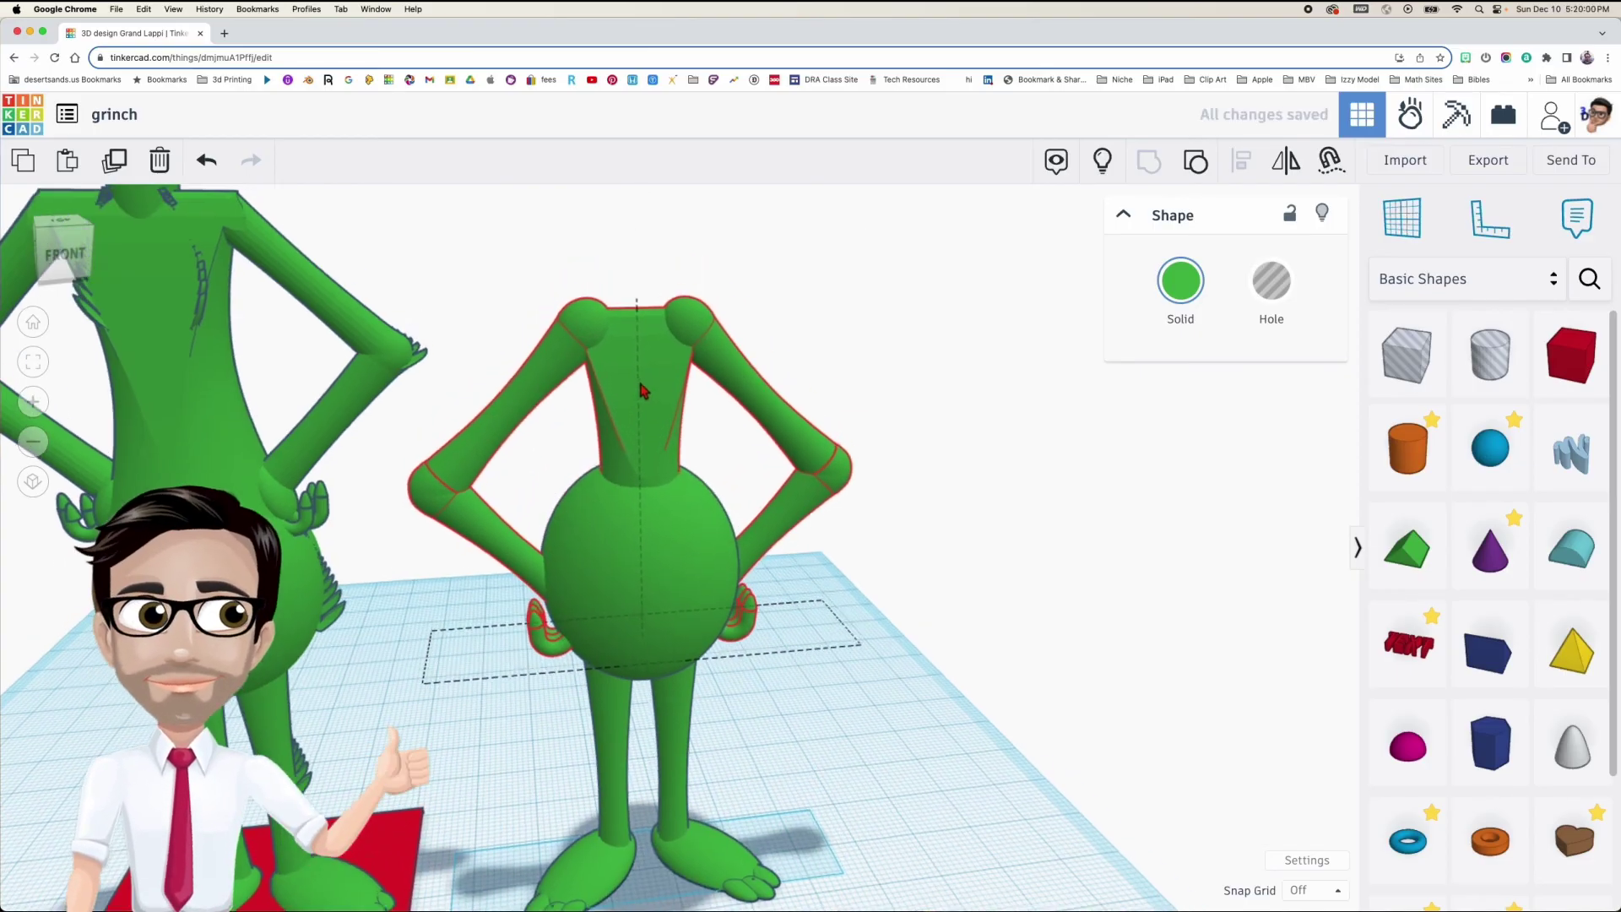
middle_click_drag(637, 377, 637, 429)
left_click_drag(636, 298, 615, 140)
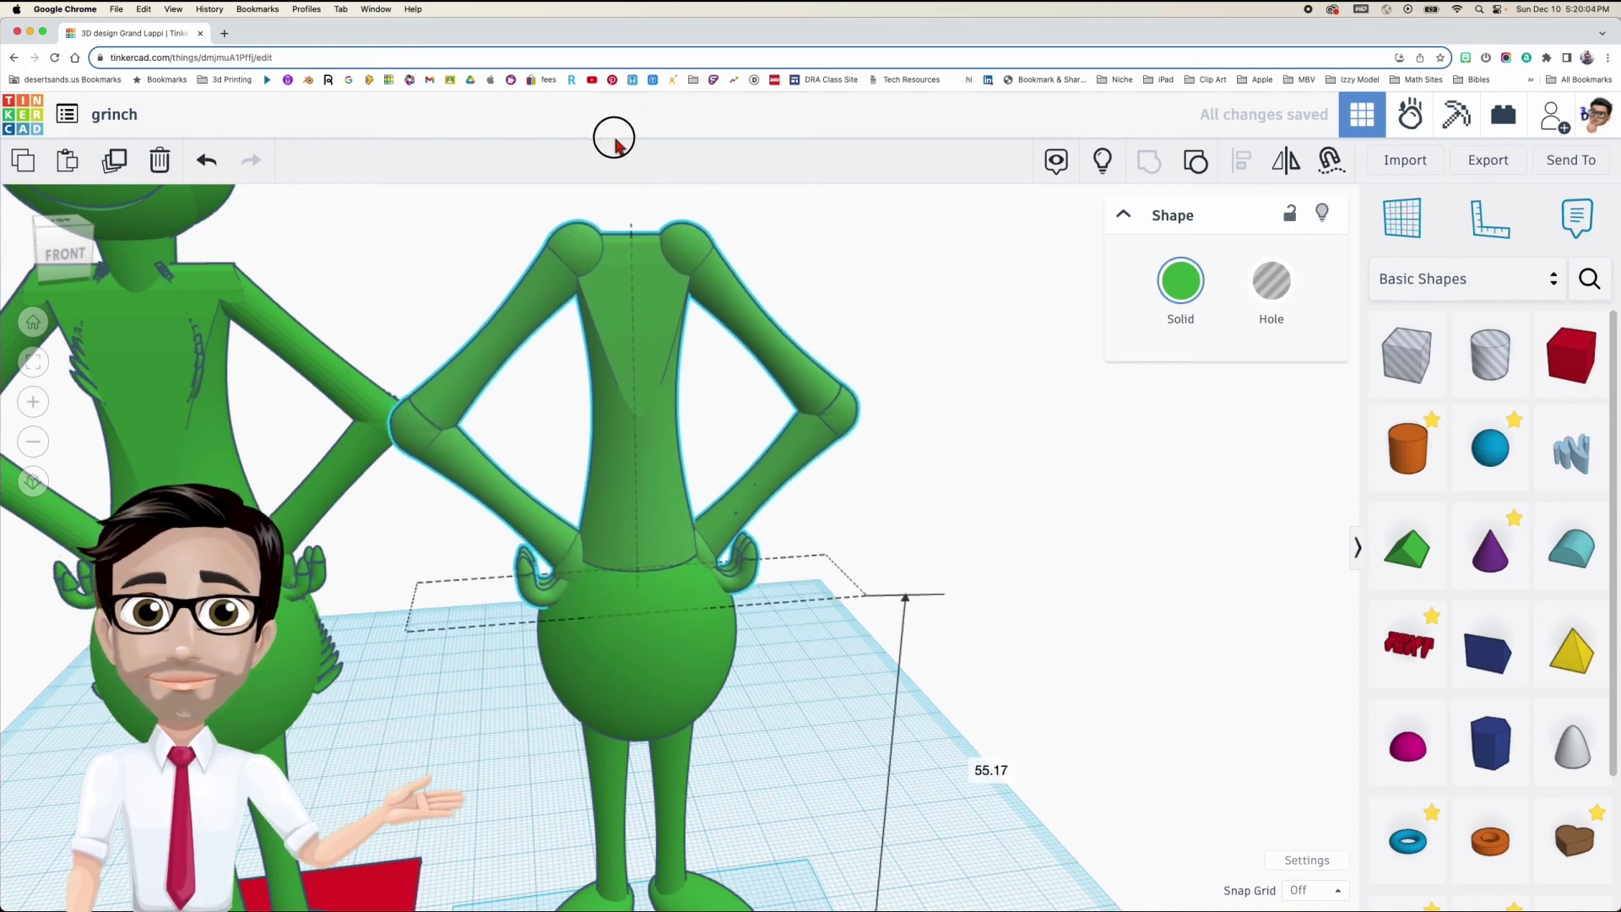
Lower the upper body slightly so the torso's bottom edge sinks into the top of the belly sphere
scroll(625, 516, "up", 3)
middle_click_drag(663, 564, 660, 493)
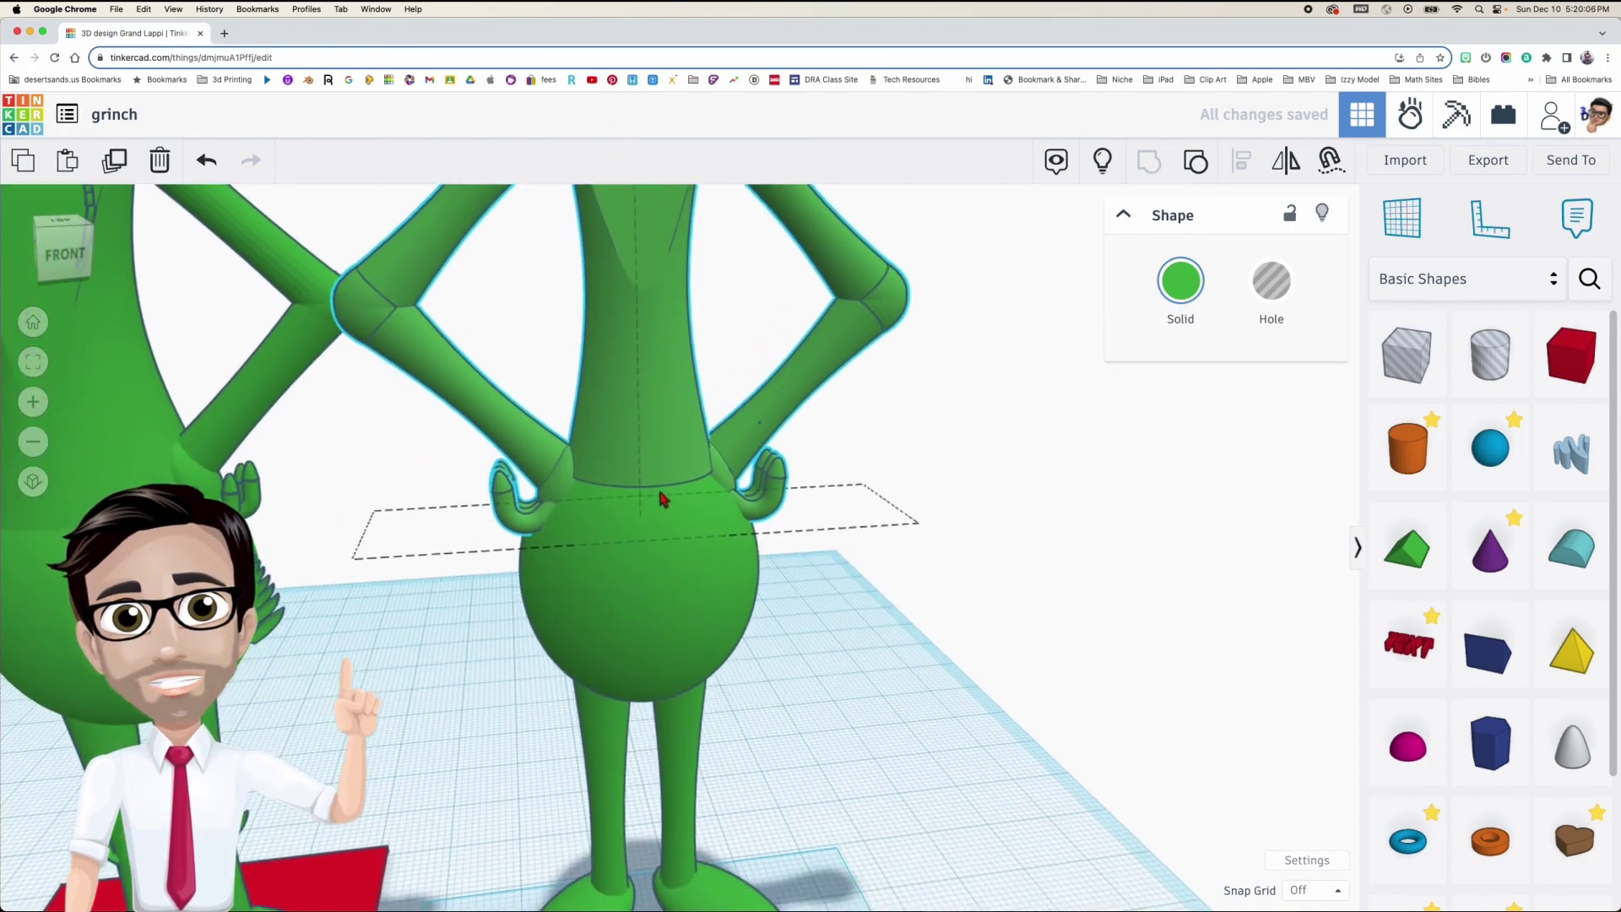
scroll(660, 497, "up", 3)
right_click_drag(663, 505, 655, 461)
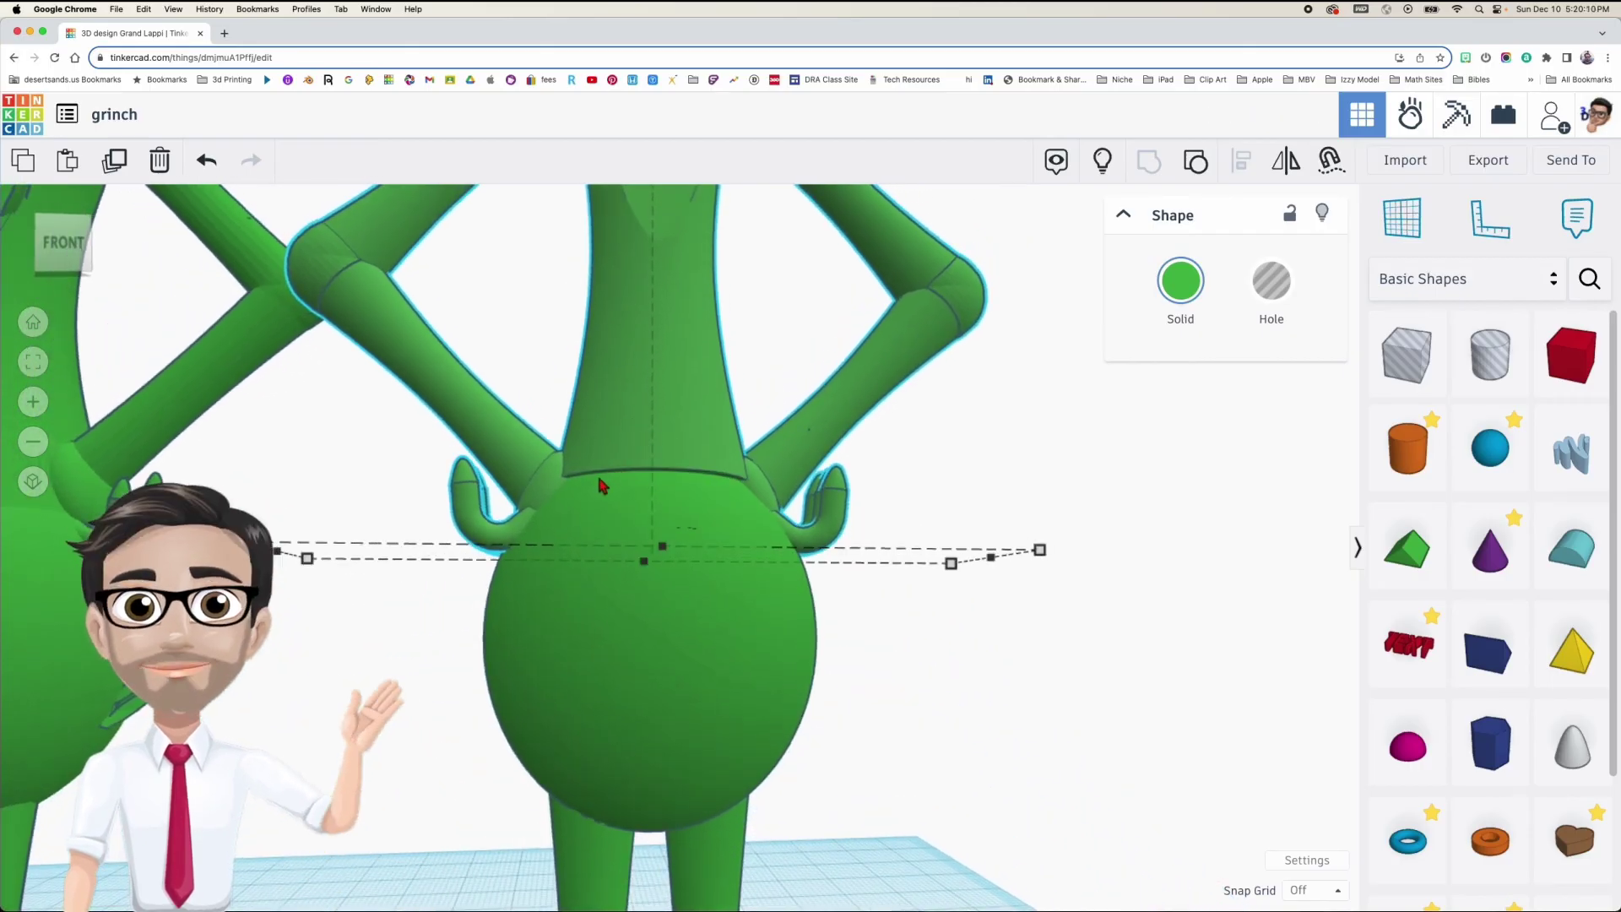
mouse_move(650, 487)
right_mouse_down()
mouse_move(687, 452)
mouse_move(652, 516)
right_mouse_up()
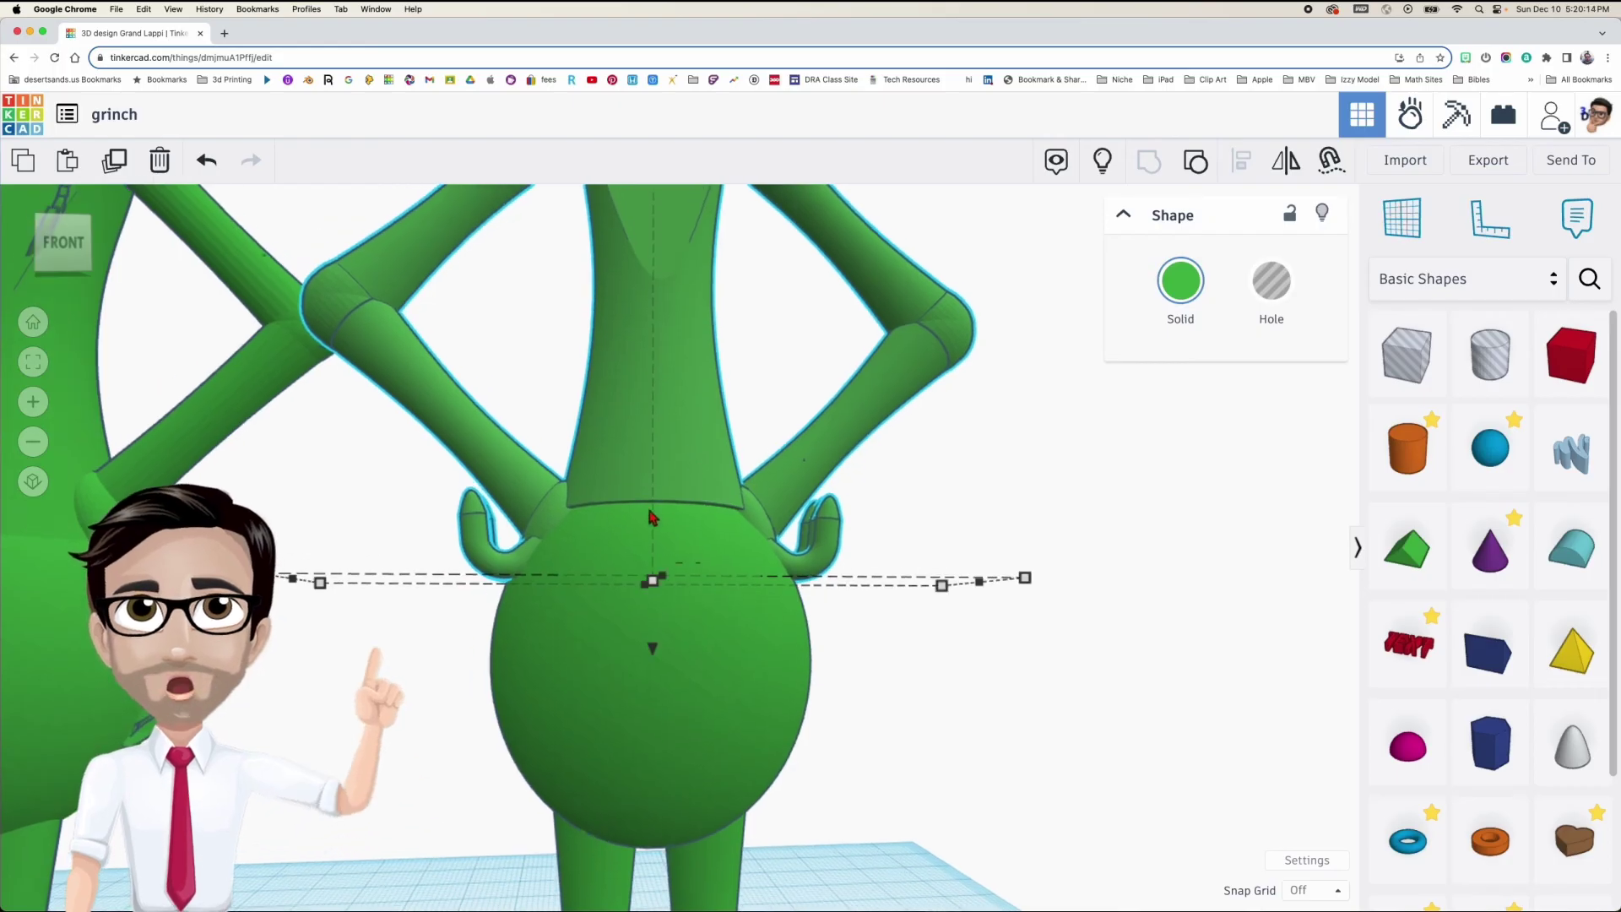
scroll(672, 507, "down", 2)
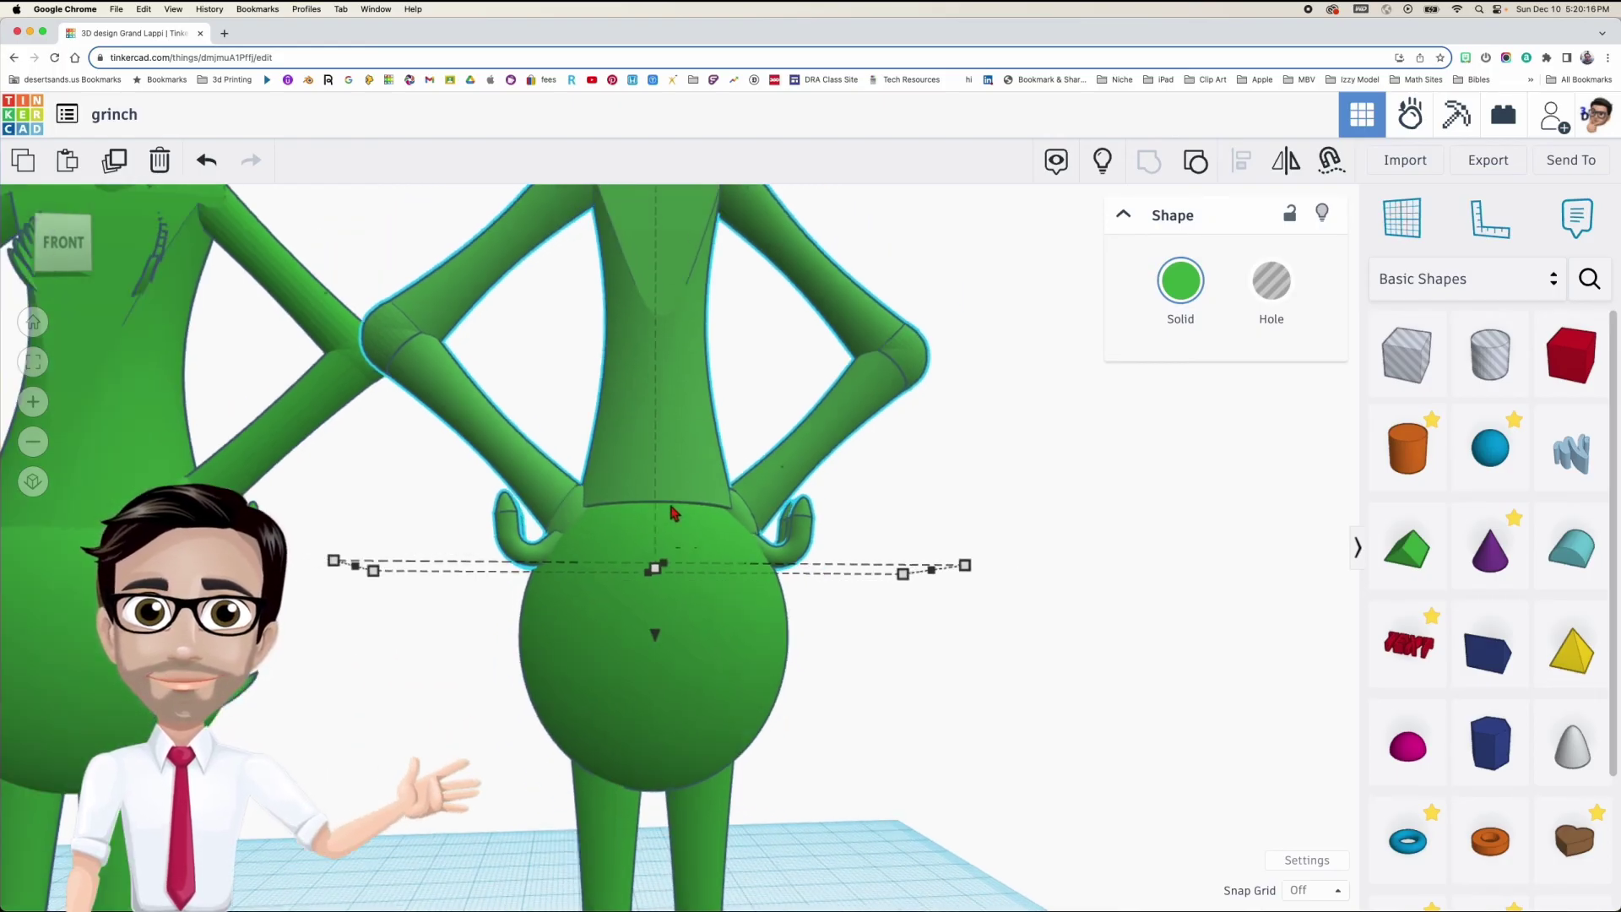
scroll(658, 606, "up", 3)
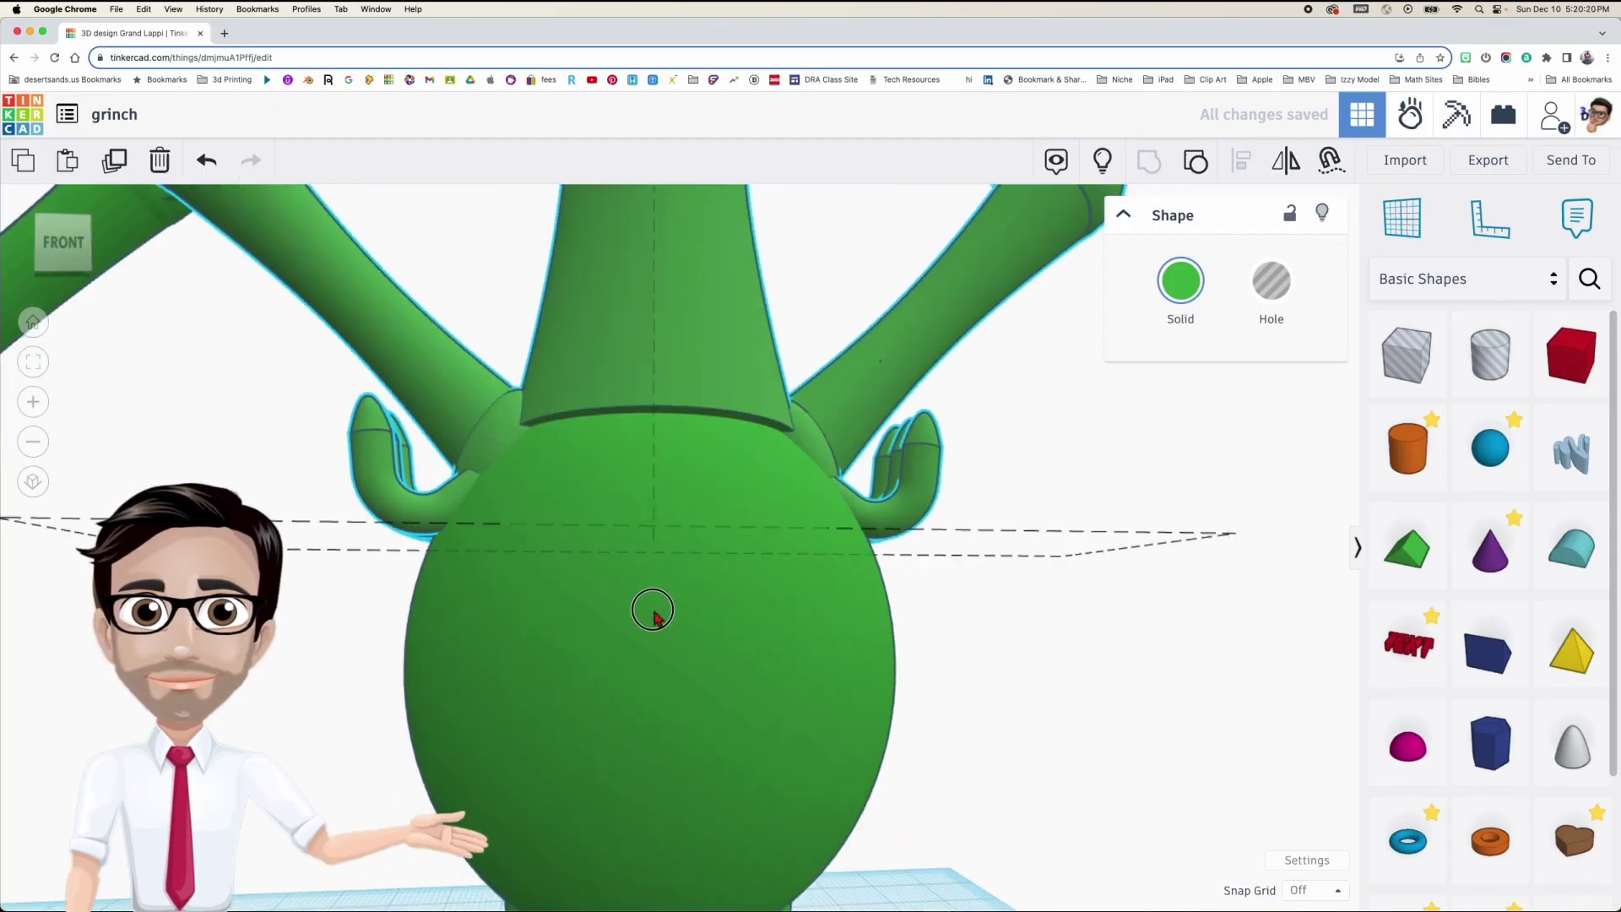
left_click(651, 615)
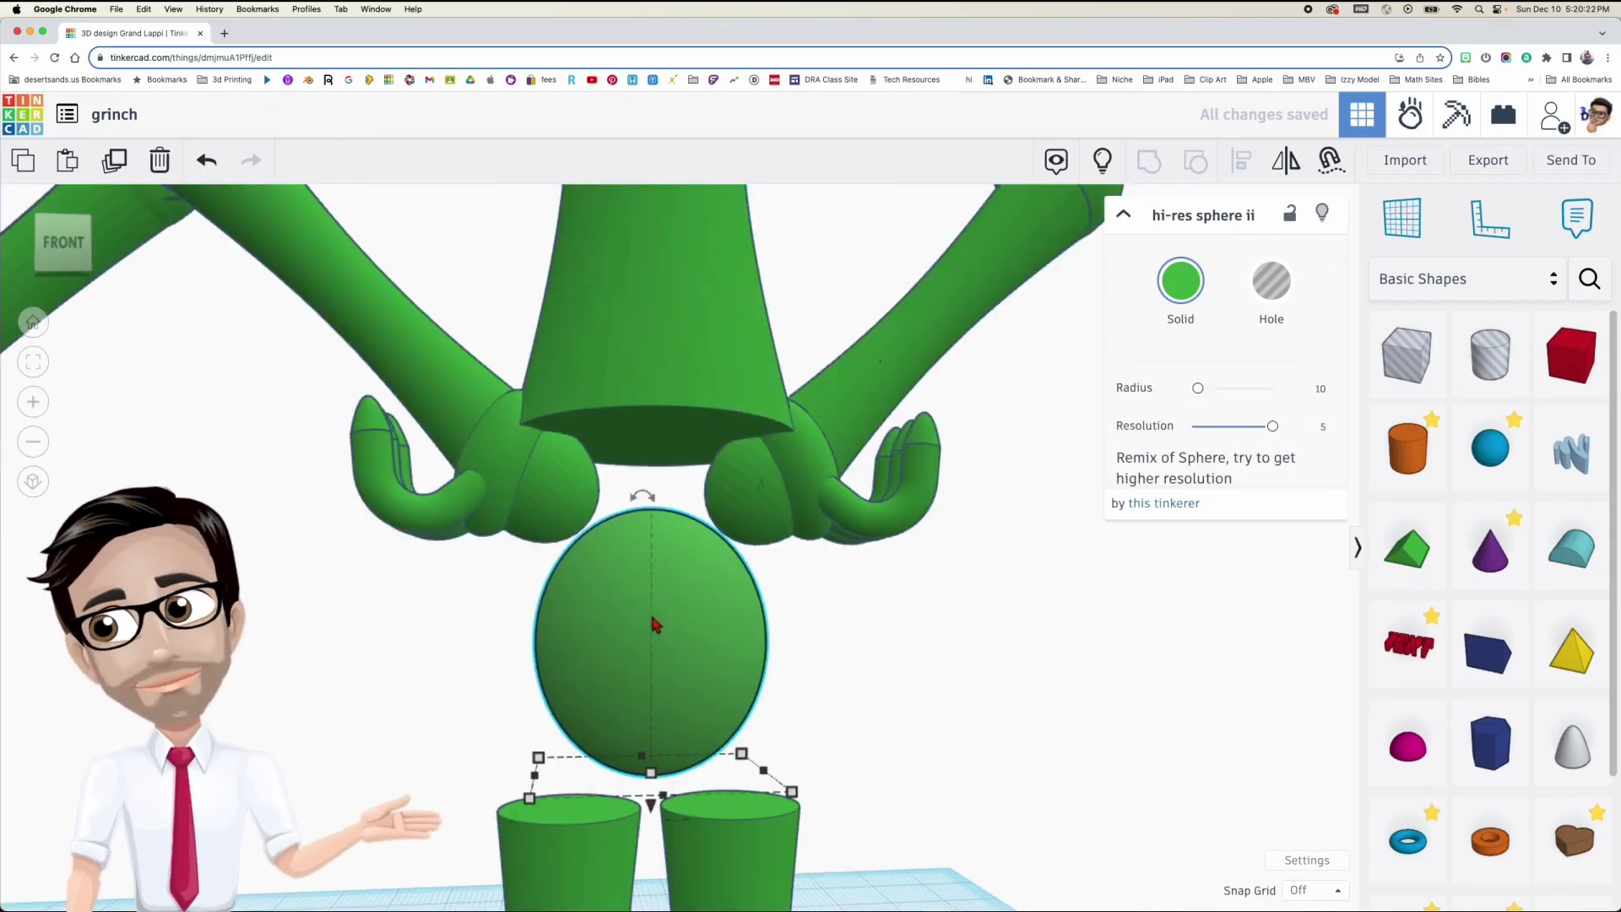
key("ctrl+z")
left_click(674, 311)
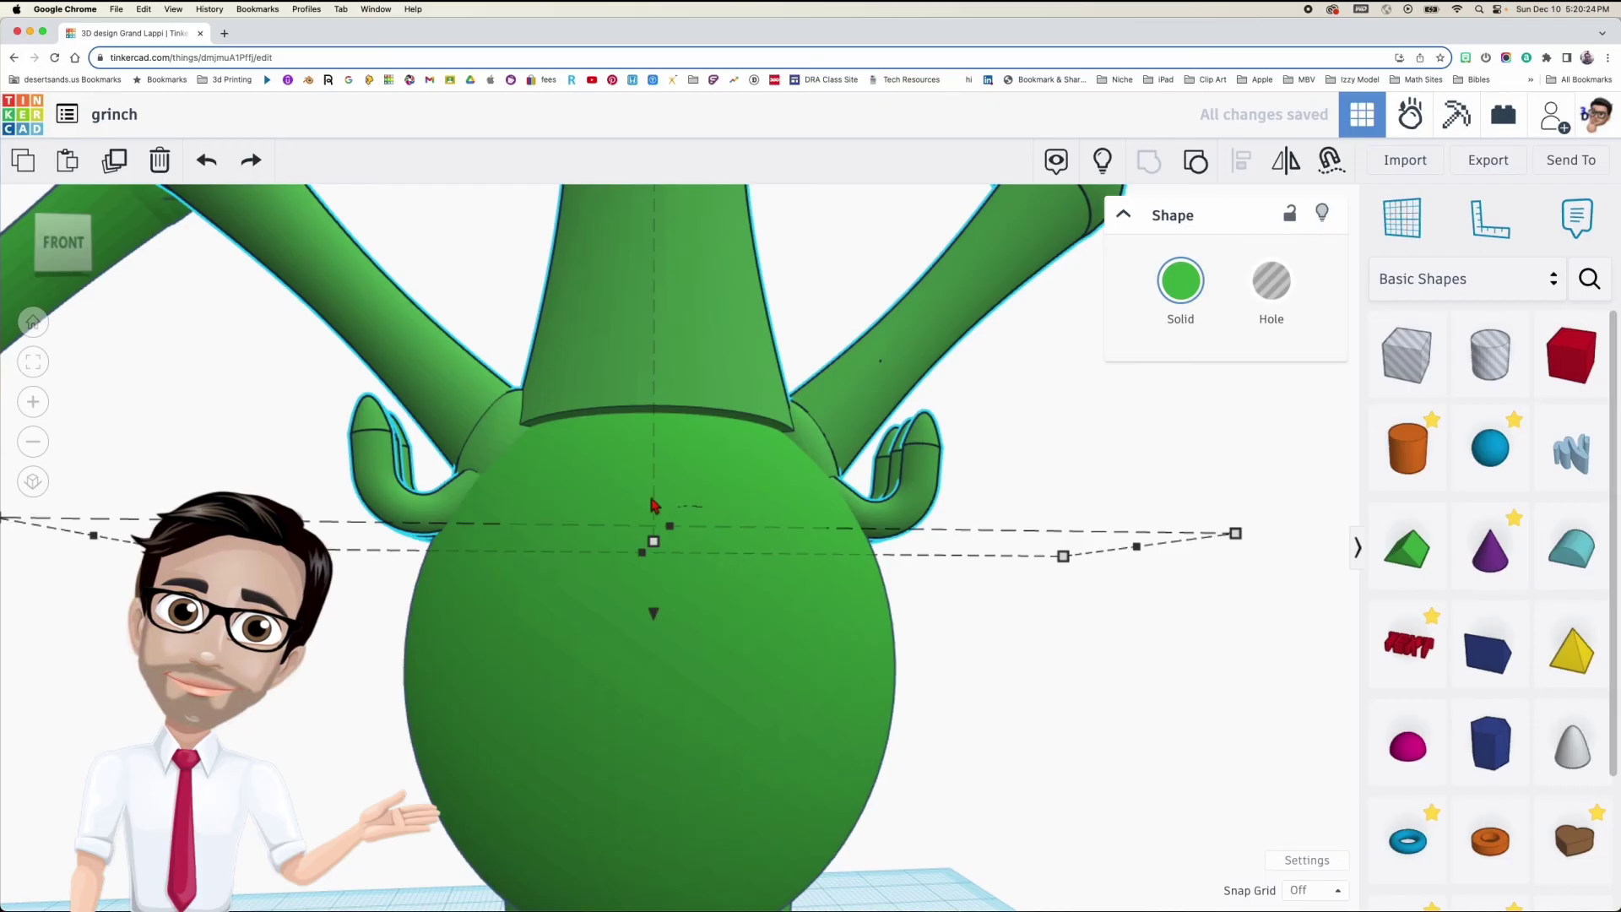
right_click_drag(656, 616, 903, 613)
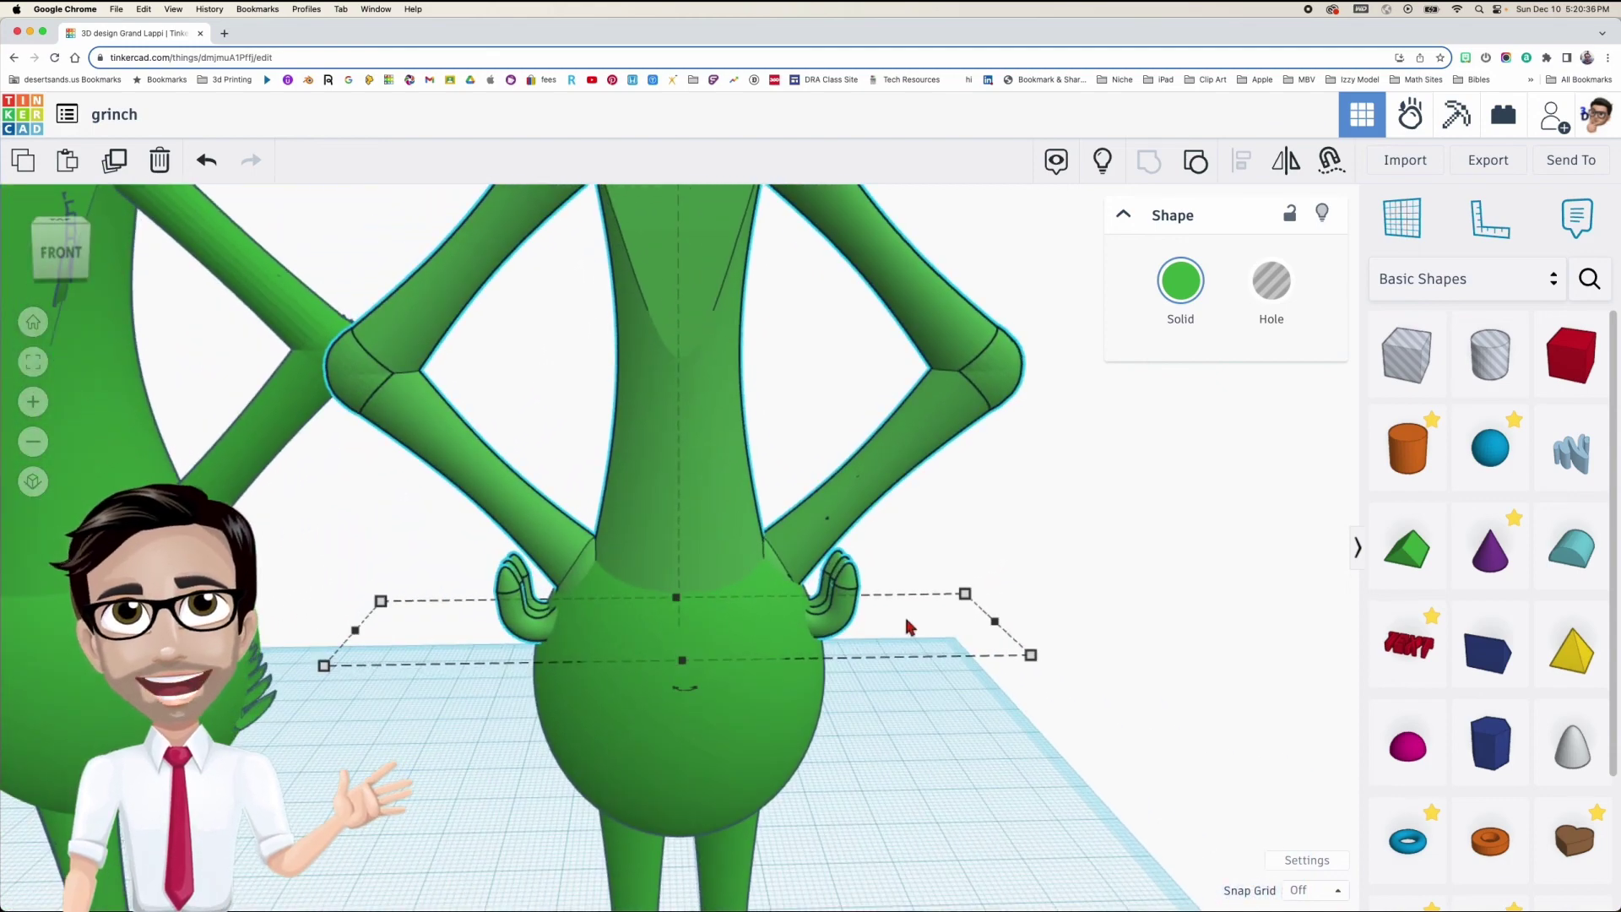
Align the belly sphere and the upper body sideways on their centres
left_click(908, 615)
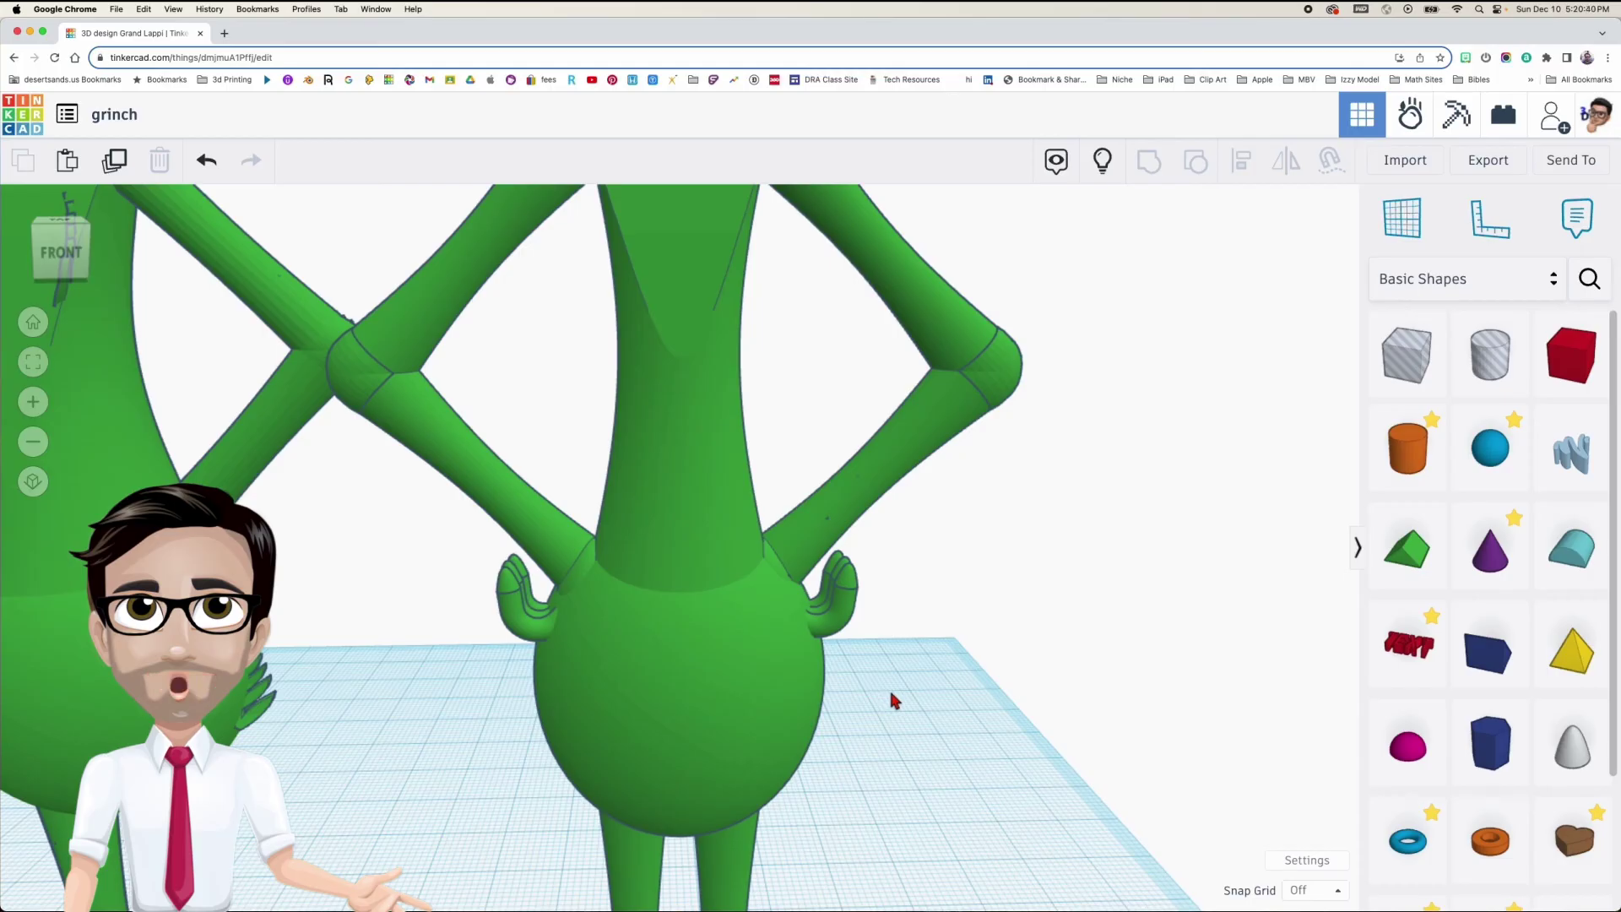
left_click(754, 698)
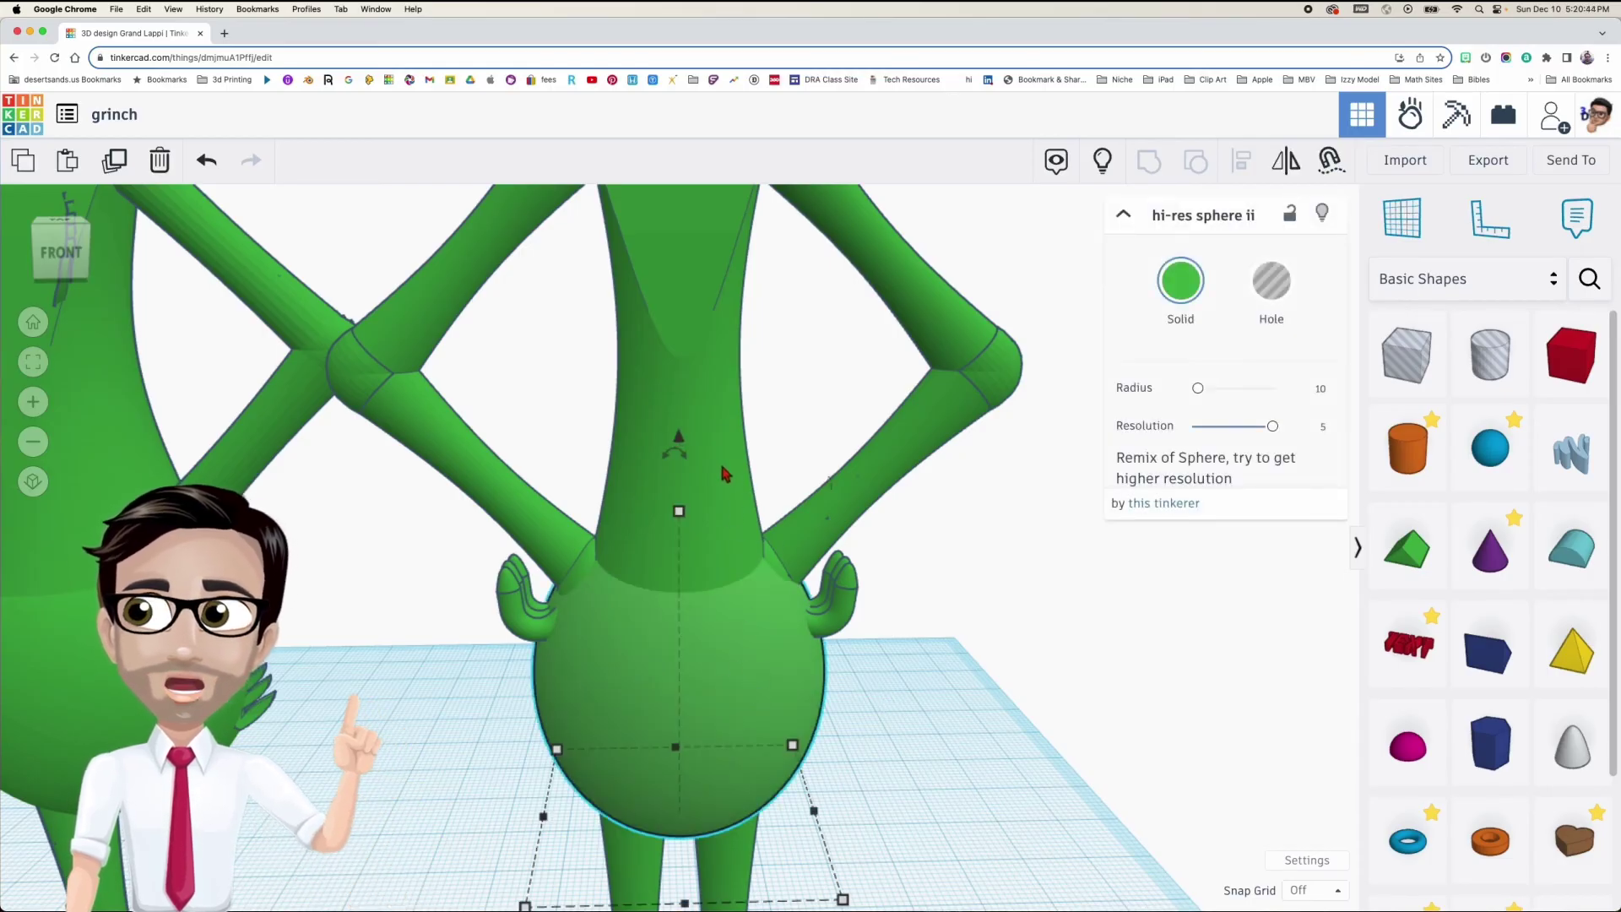
left_click(707, 362, "shift")
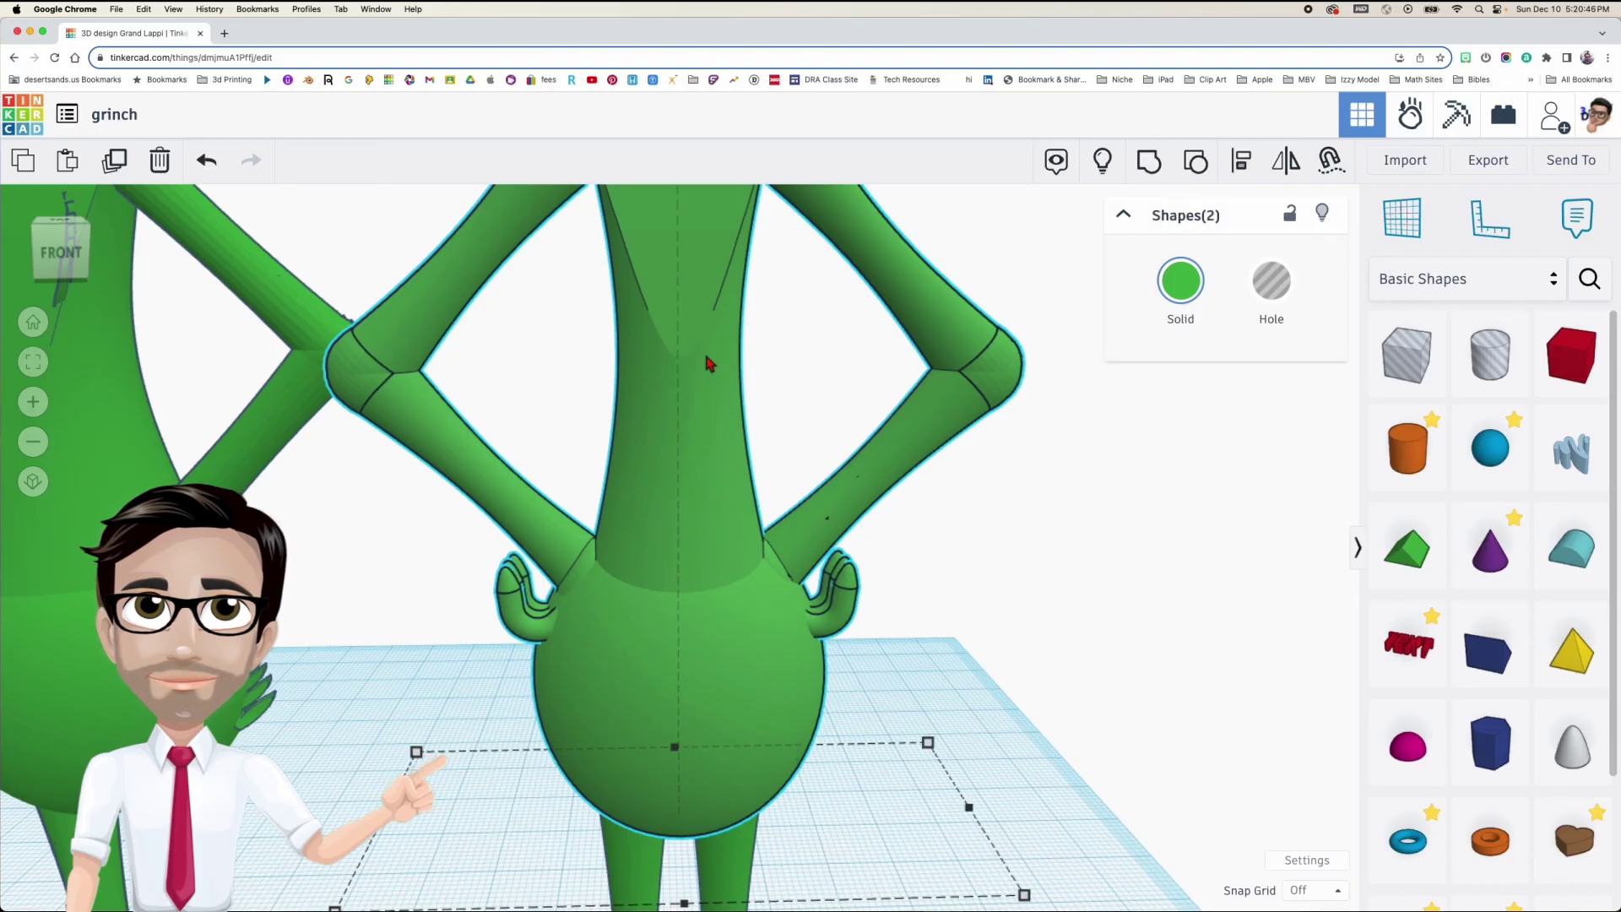
key("l")
left_click(710, 694)
middle_click_drag(716, 682, 713, 590)
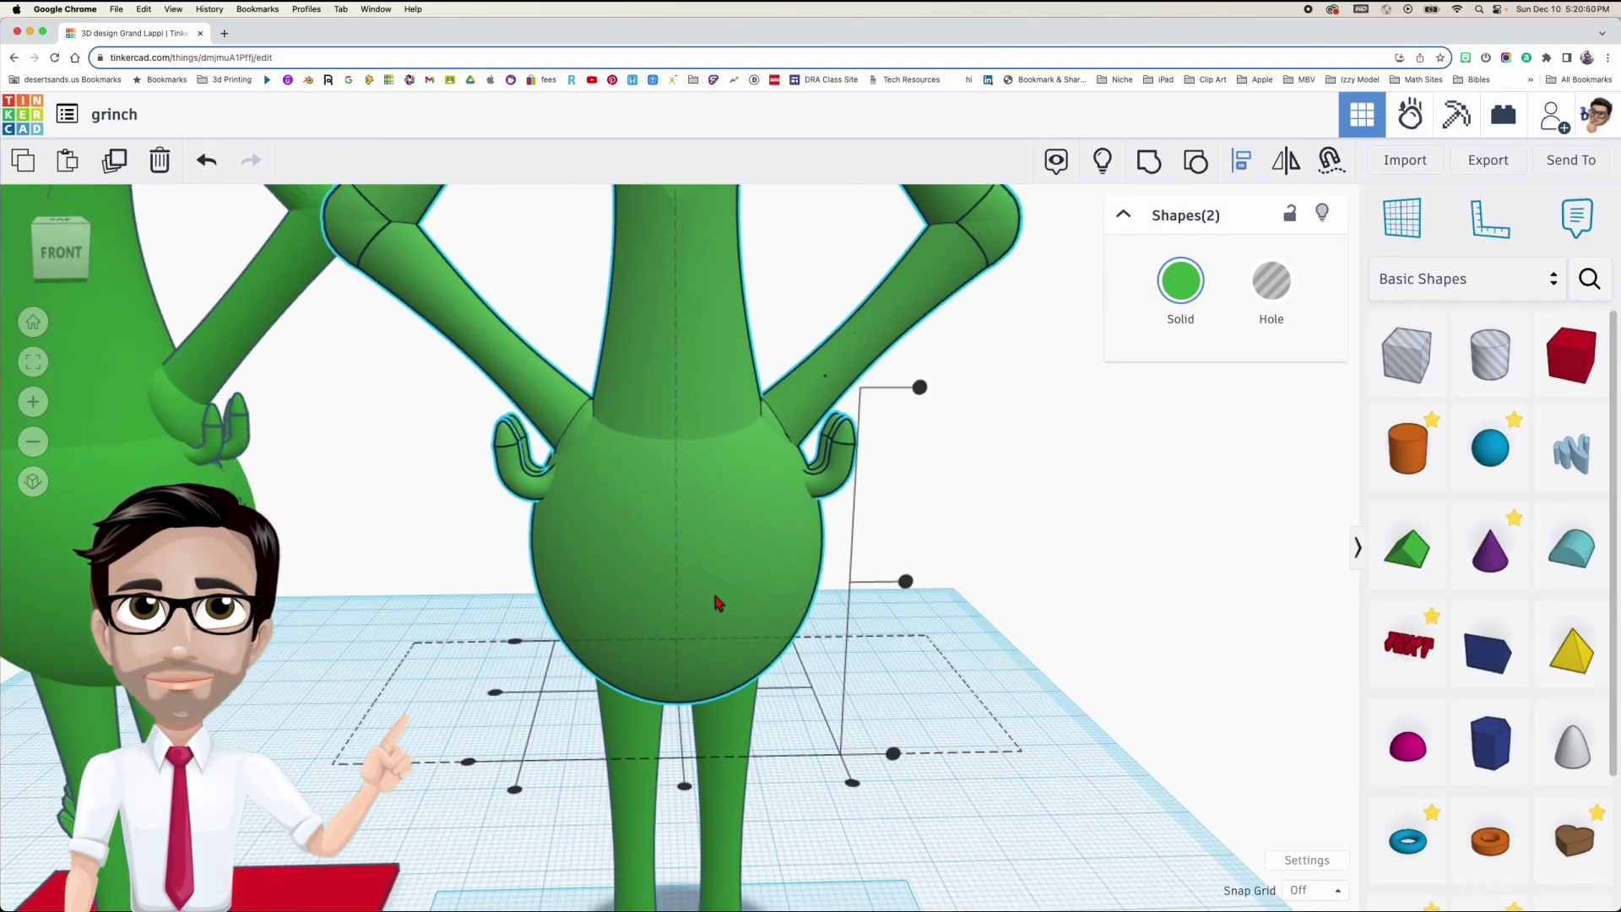
left_click(685, 786)
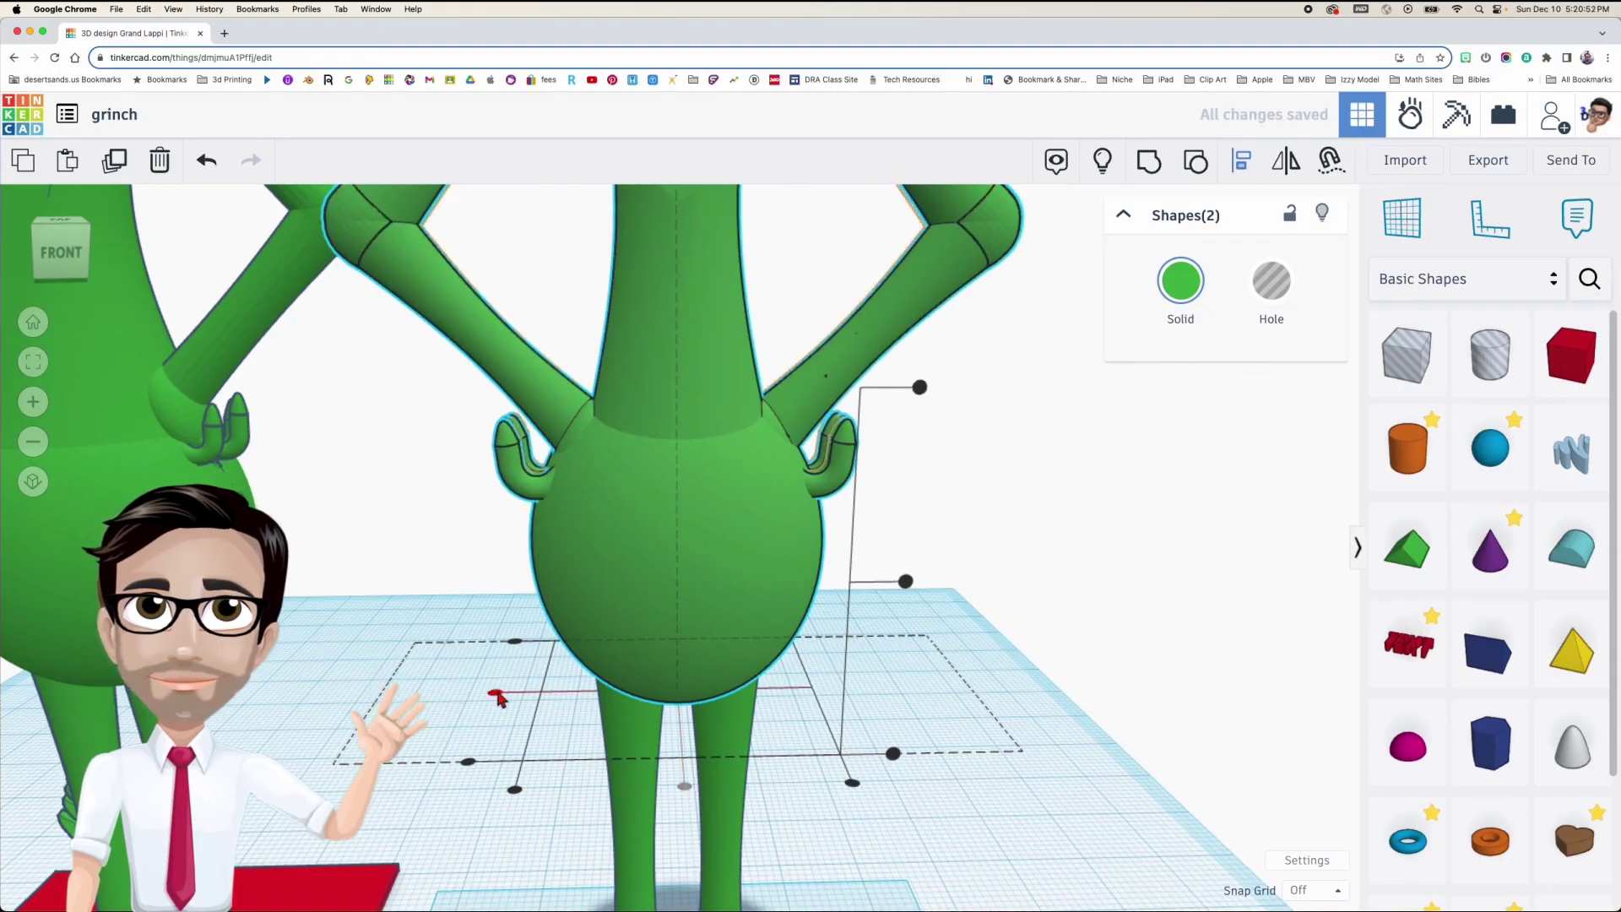
left_click(849, 660)
Select only the upper body and adjust its position slightly on the belly sphere
right_click_drag(859, 650, 717, 555)
left_click(697, 466)
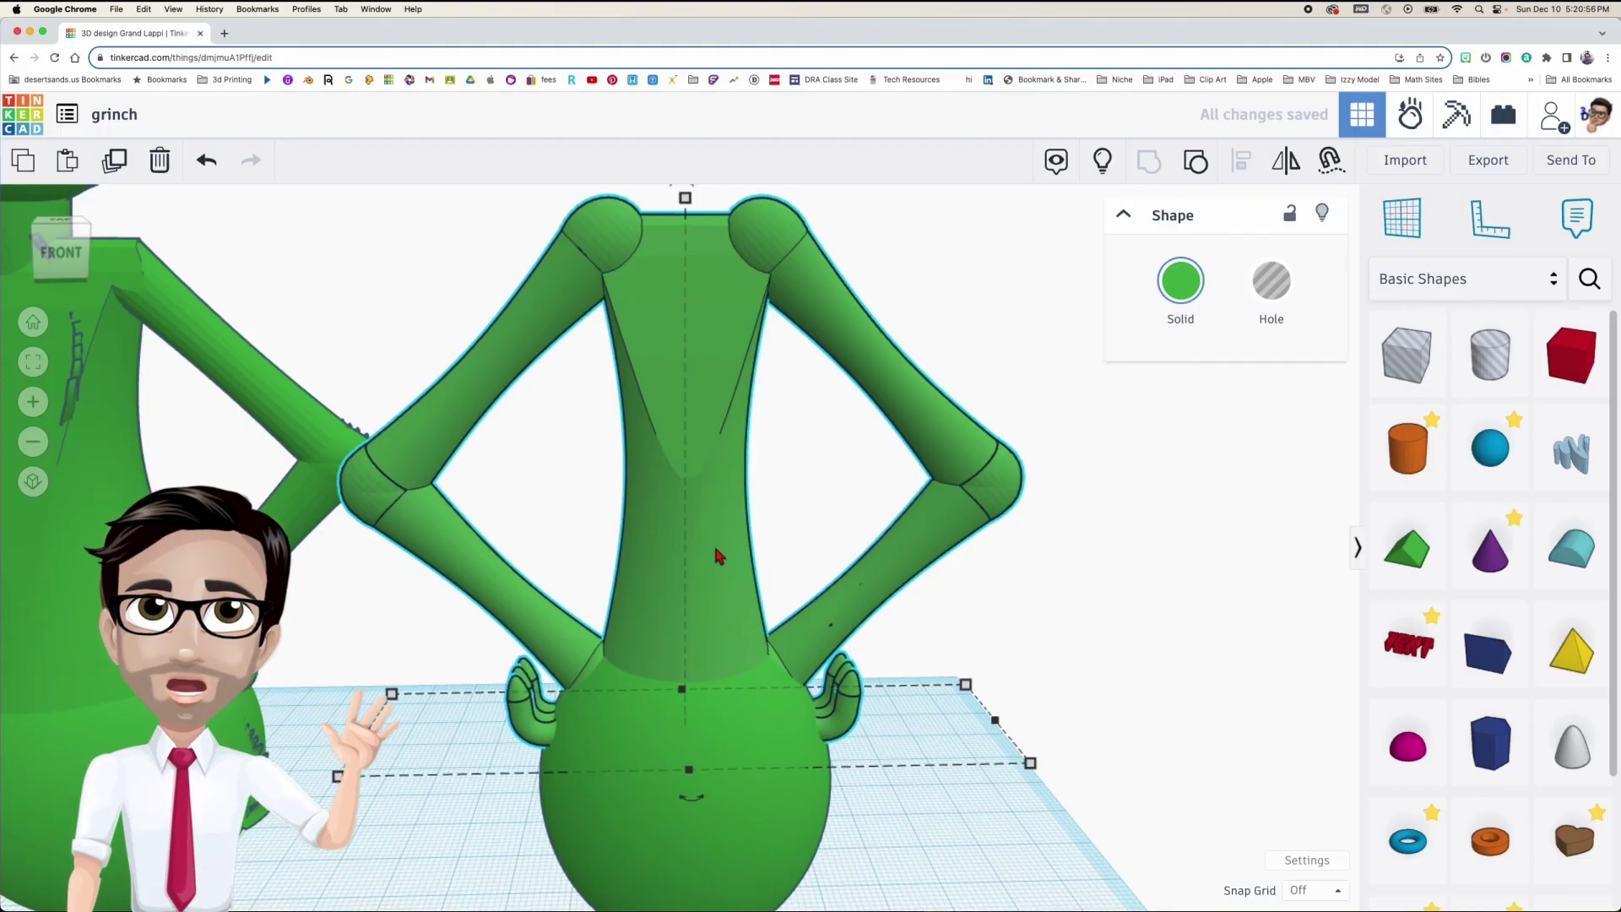
right_click_drag(730, 448, 754, 342)
left_click_drag(697, 643, 700, 626)
right_click_drag(768, 616, 788, 557)
scroll(786, 557, "down", 10)
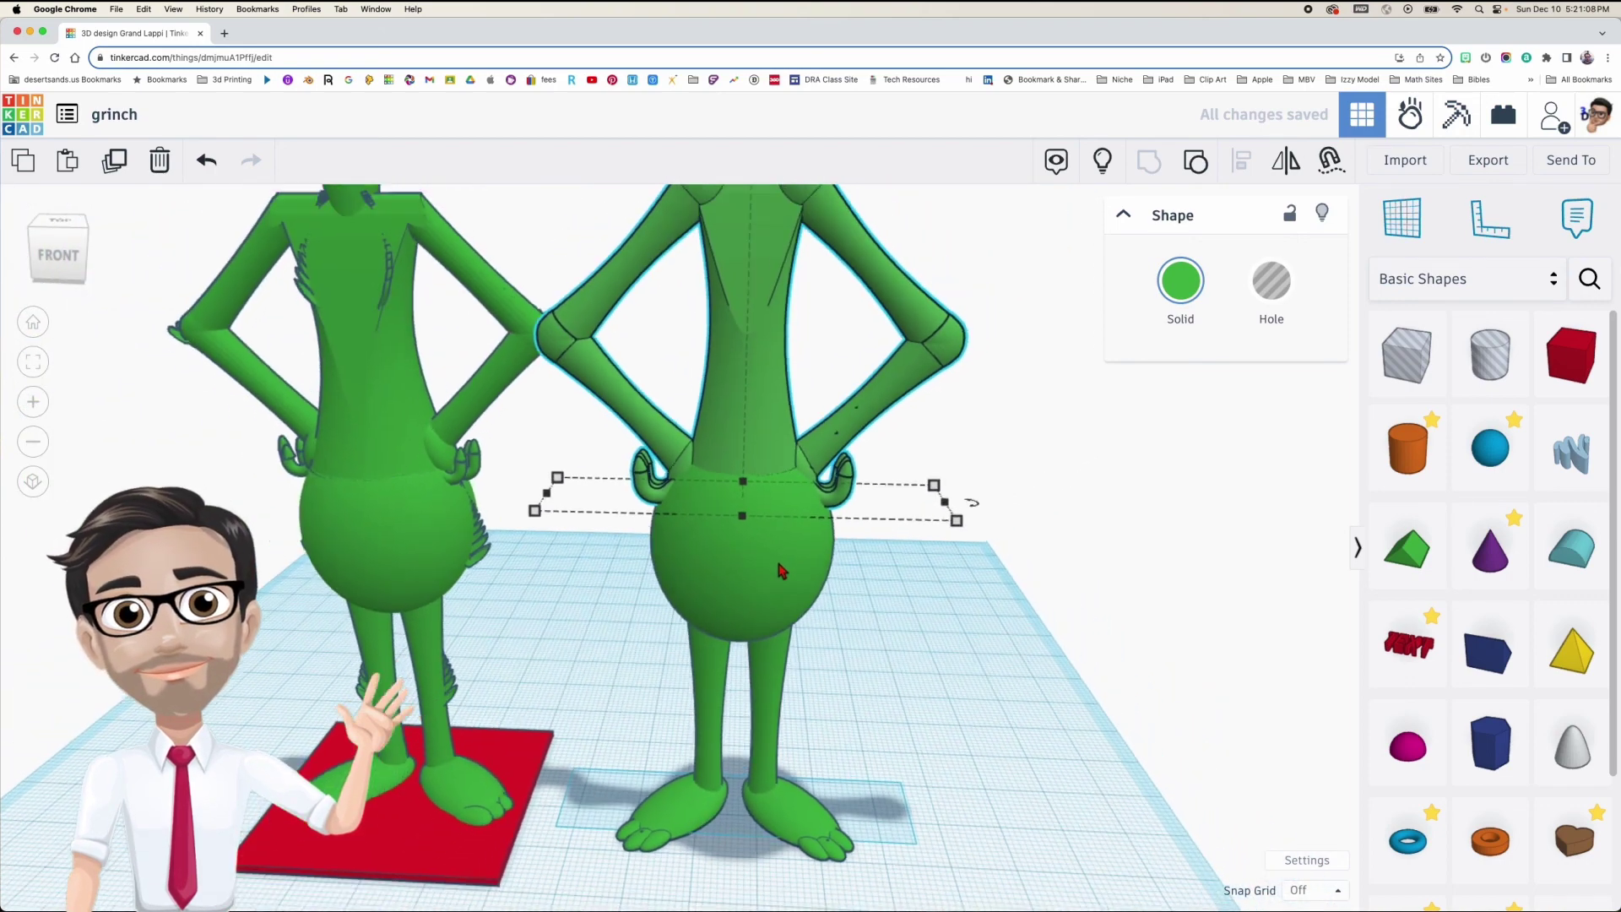
Compare the new figure's torso and shoulders with those of the finished reference Grinch
scroll(778, 564, "down", 1)
middle_click_drag(775, 536, 776, 616)
right_click_drag(776, 595, 741, 561)
left_click(403, 659)
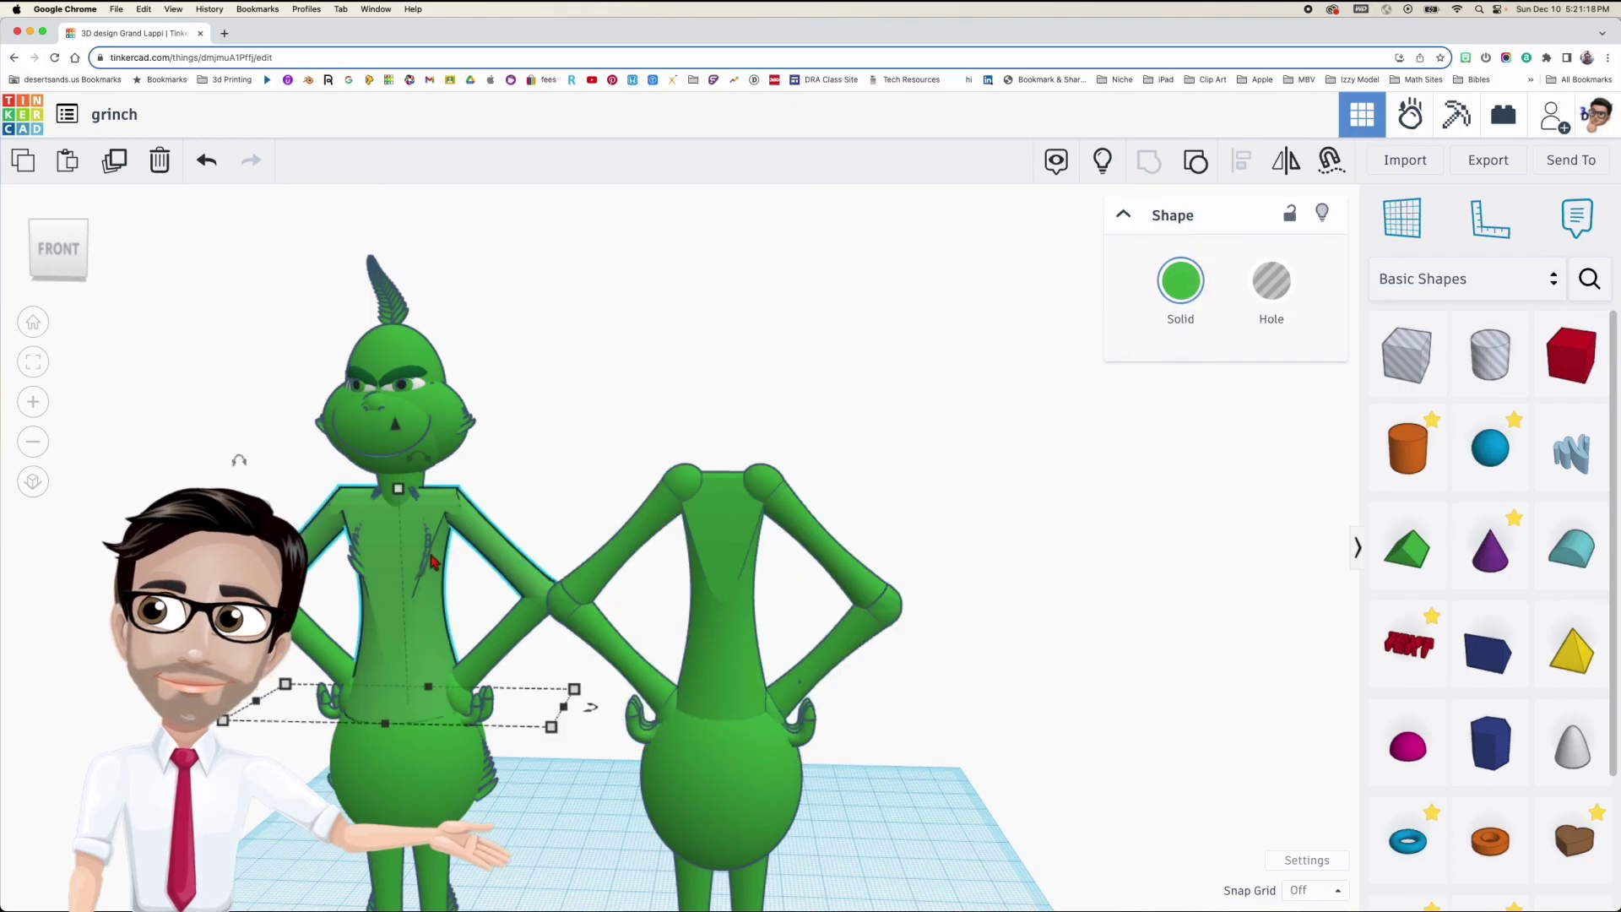
right_click_drag(430, 564, 586, 589)
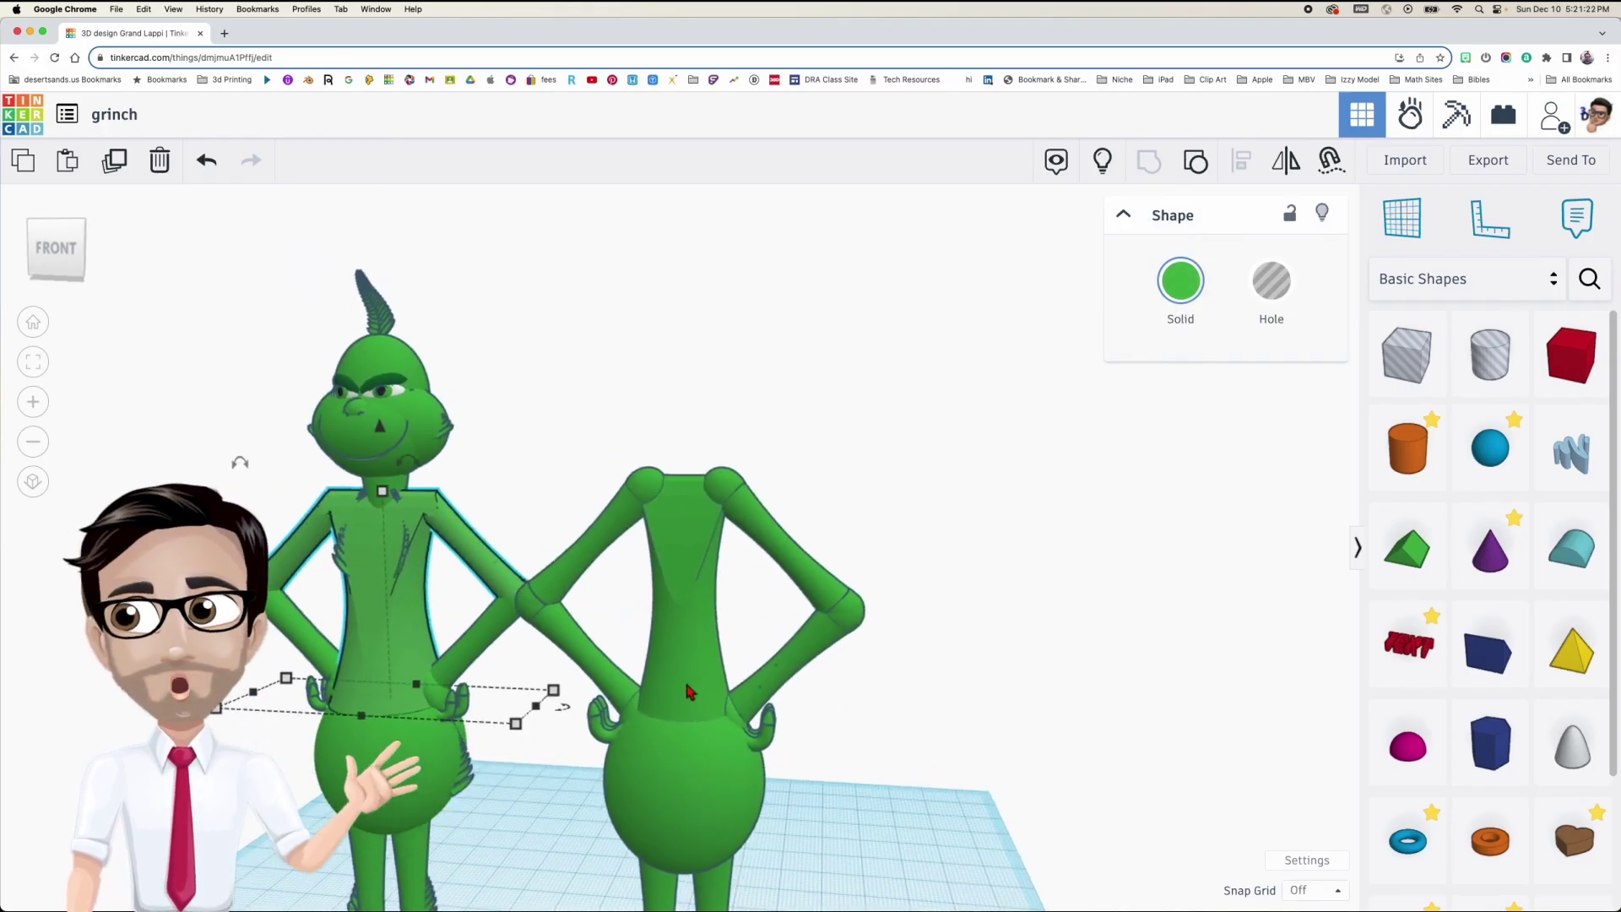
right_click_drag(474, 755, 646, 728)
left_click(659, 705)
right_click_drag(670, 663, 699, 712)
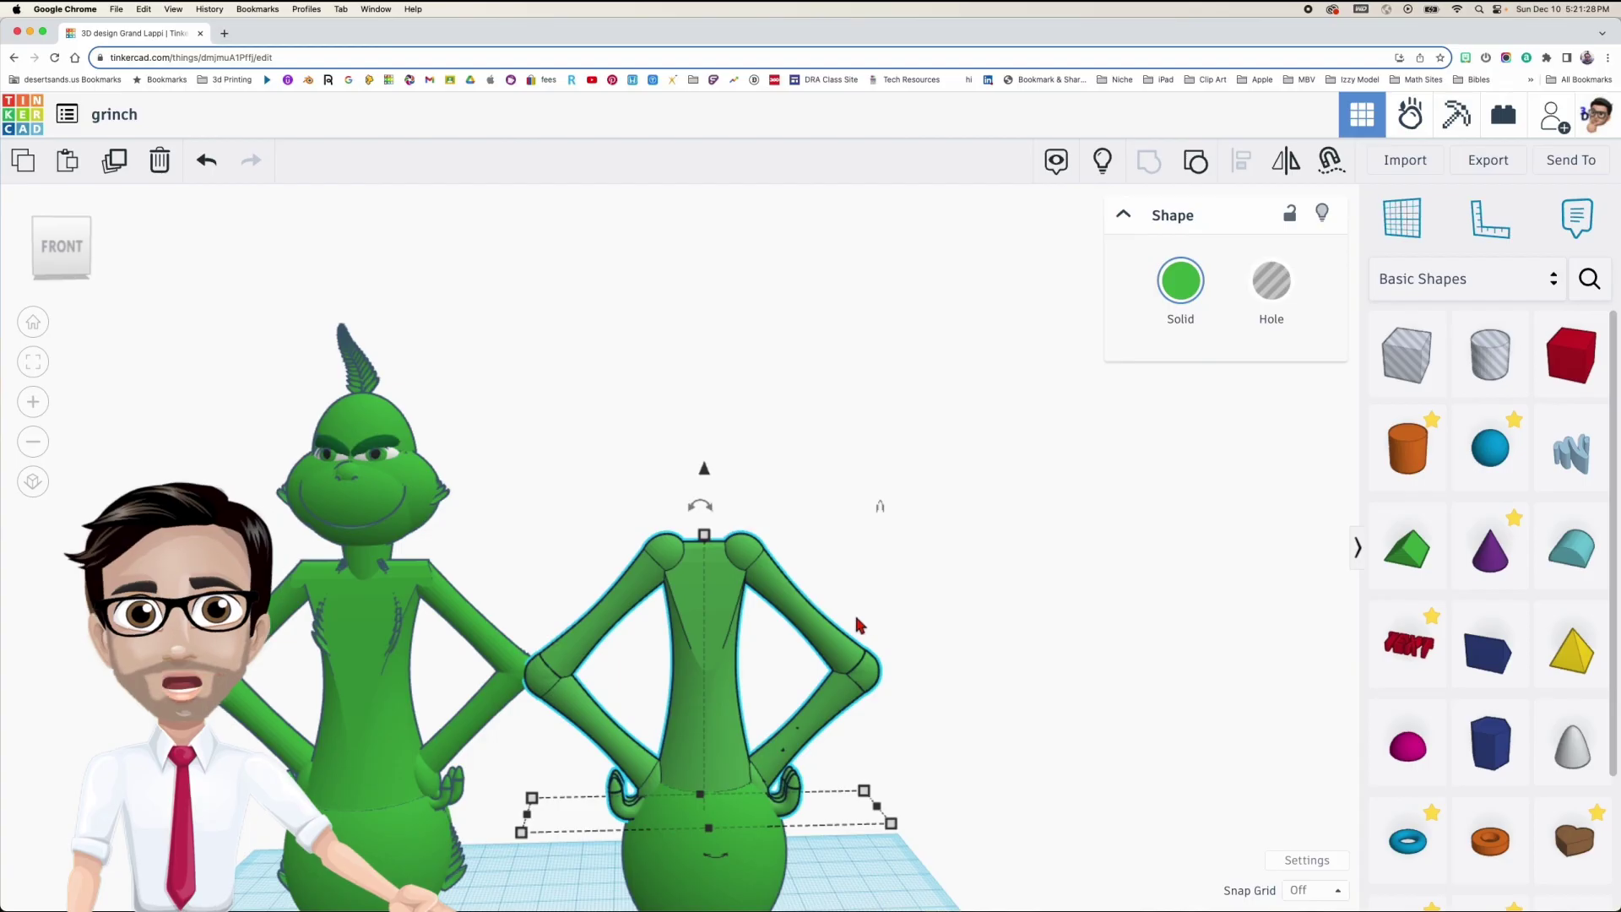
left_click(889, 601)
Ungroup the upper body and the torso within it to bring back the torso's cutting hole shapes
left_click(713, 673)
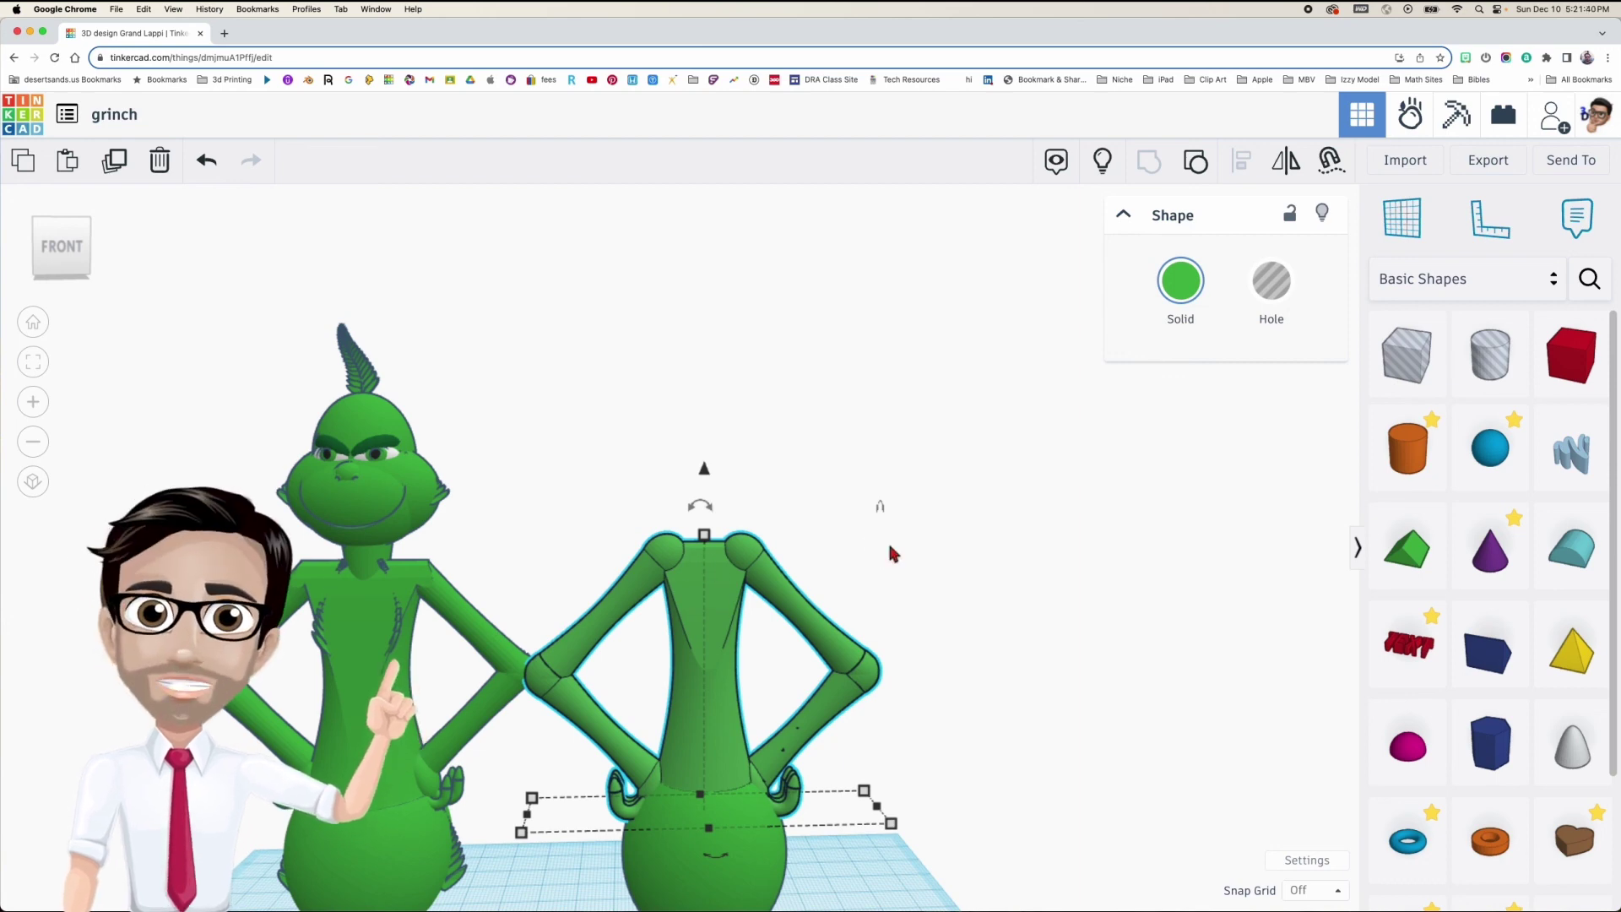
left_click(1196, 160)
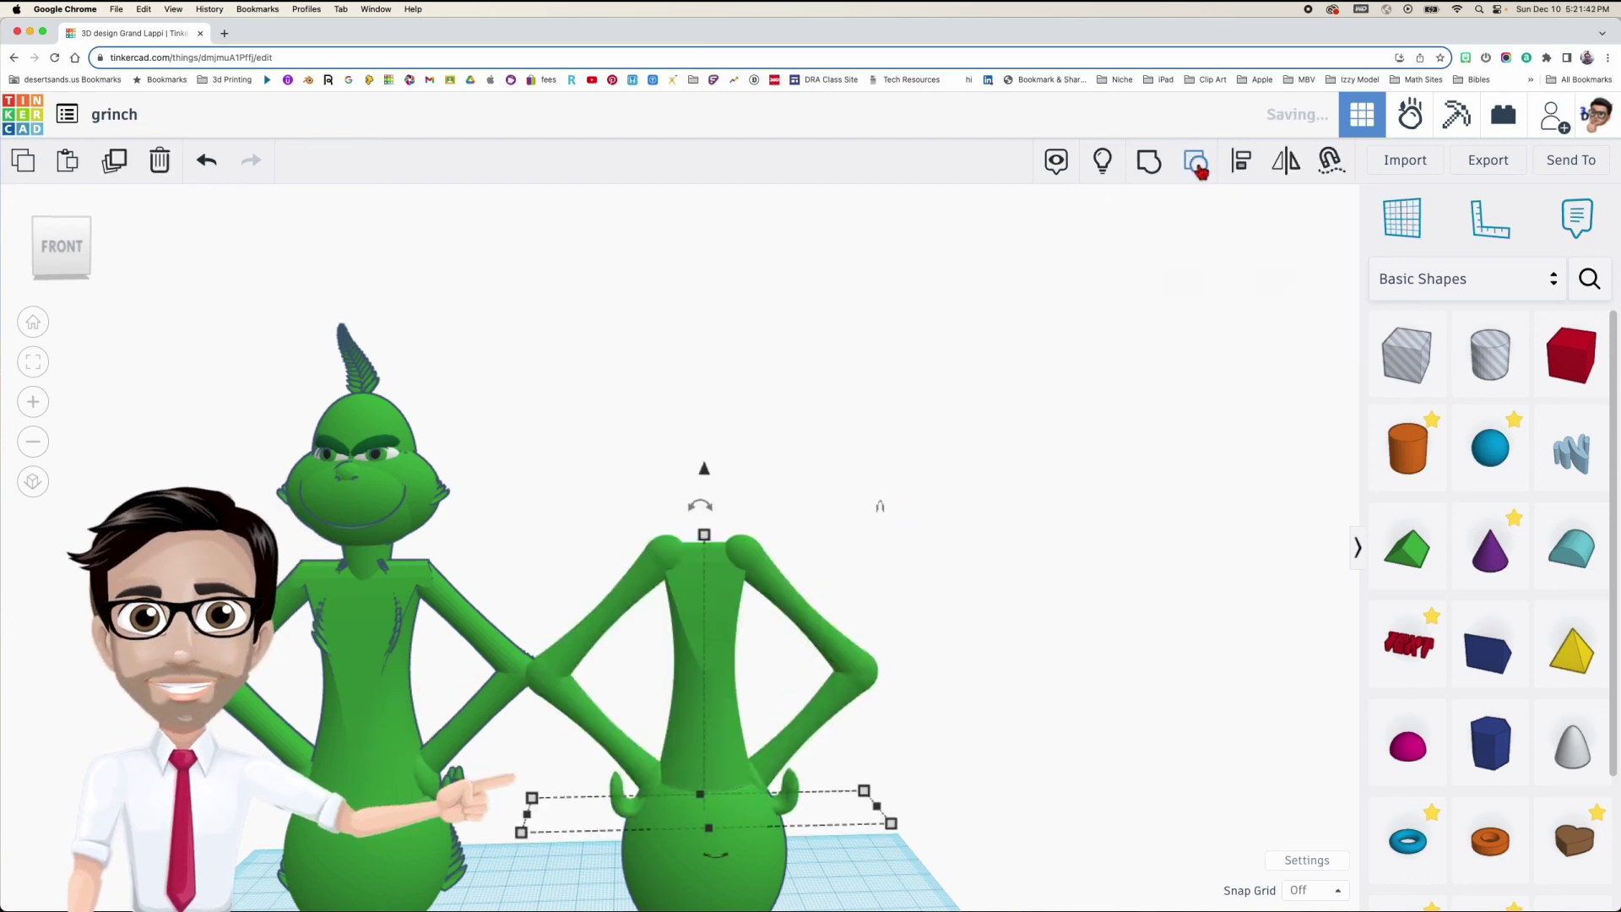
left_click(984, 563)
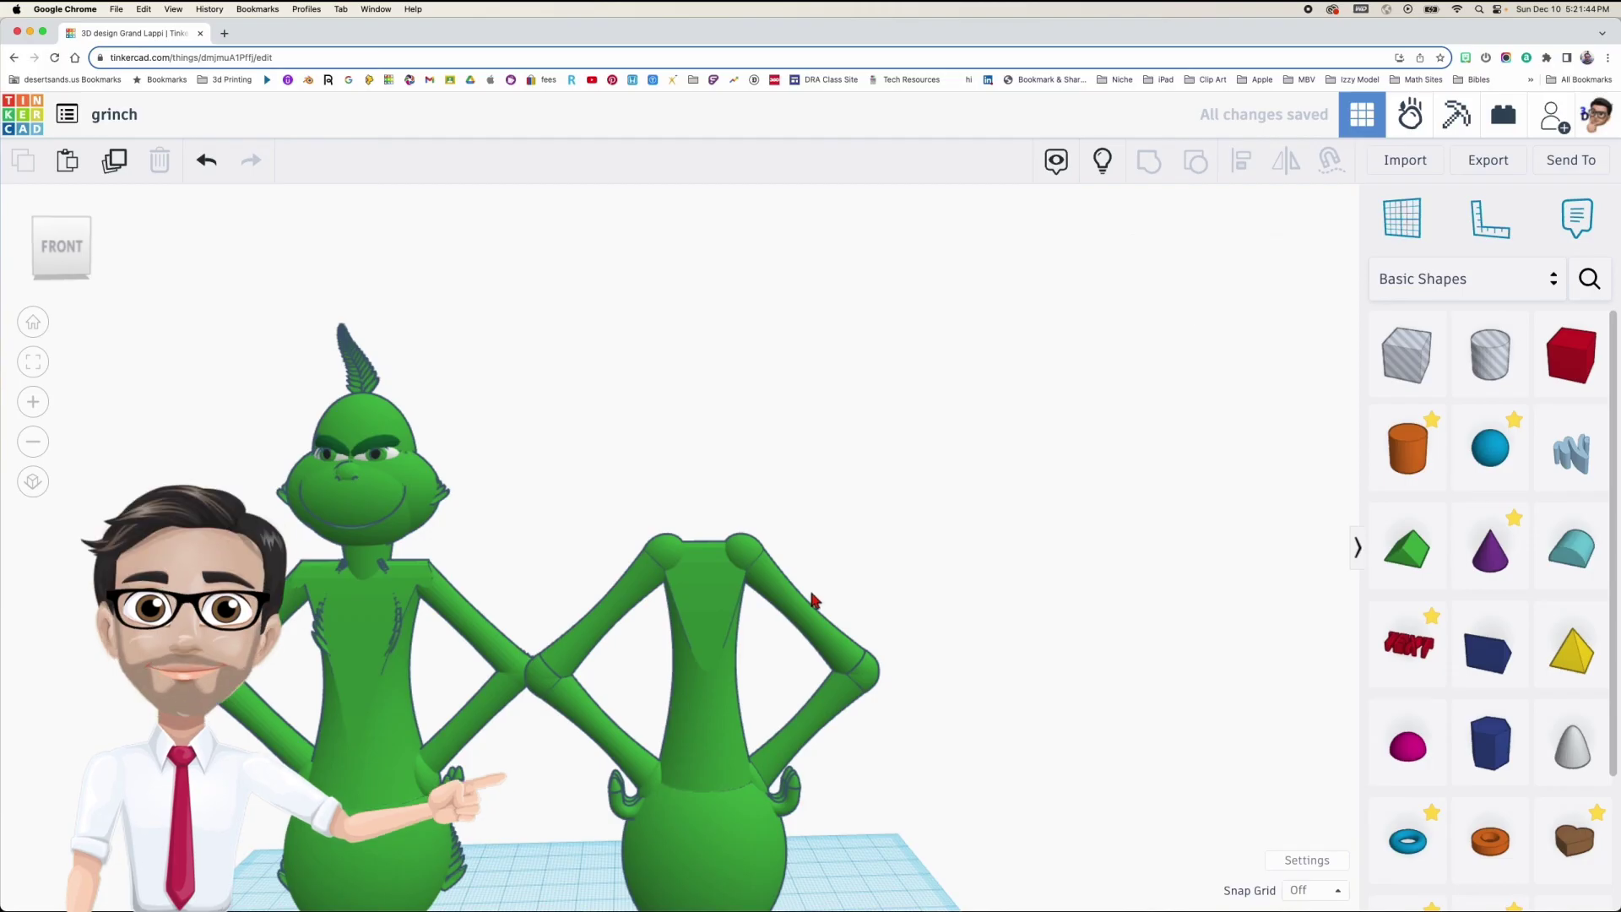
left_click(728, 605)
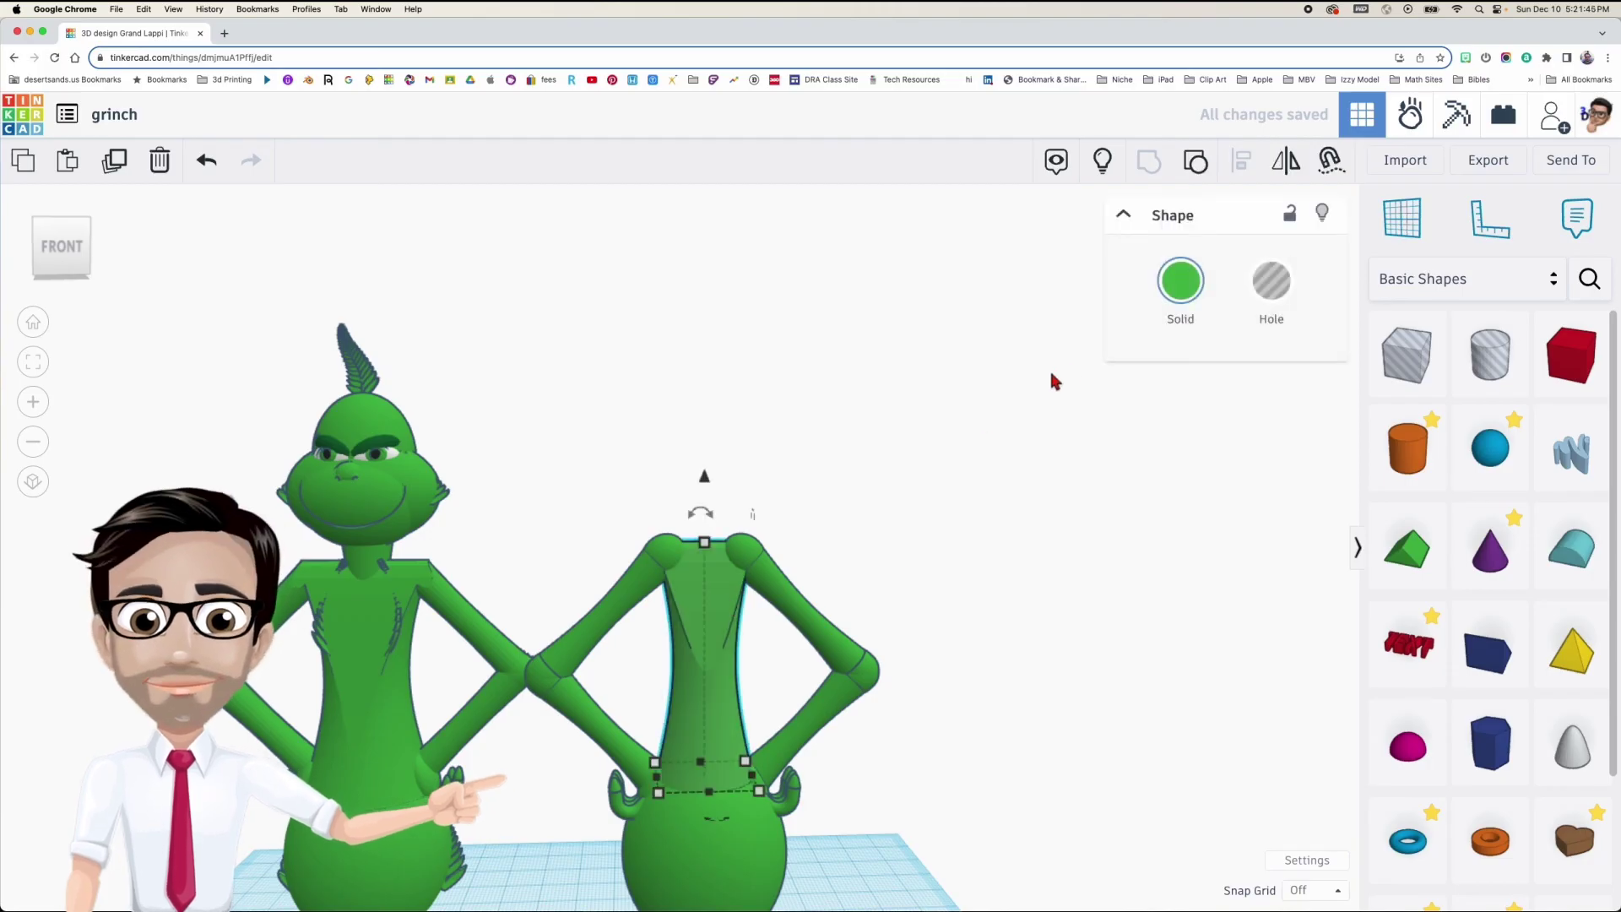
left_click(1197, 169)
left_click(940, 492)
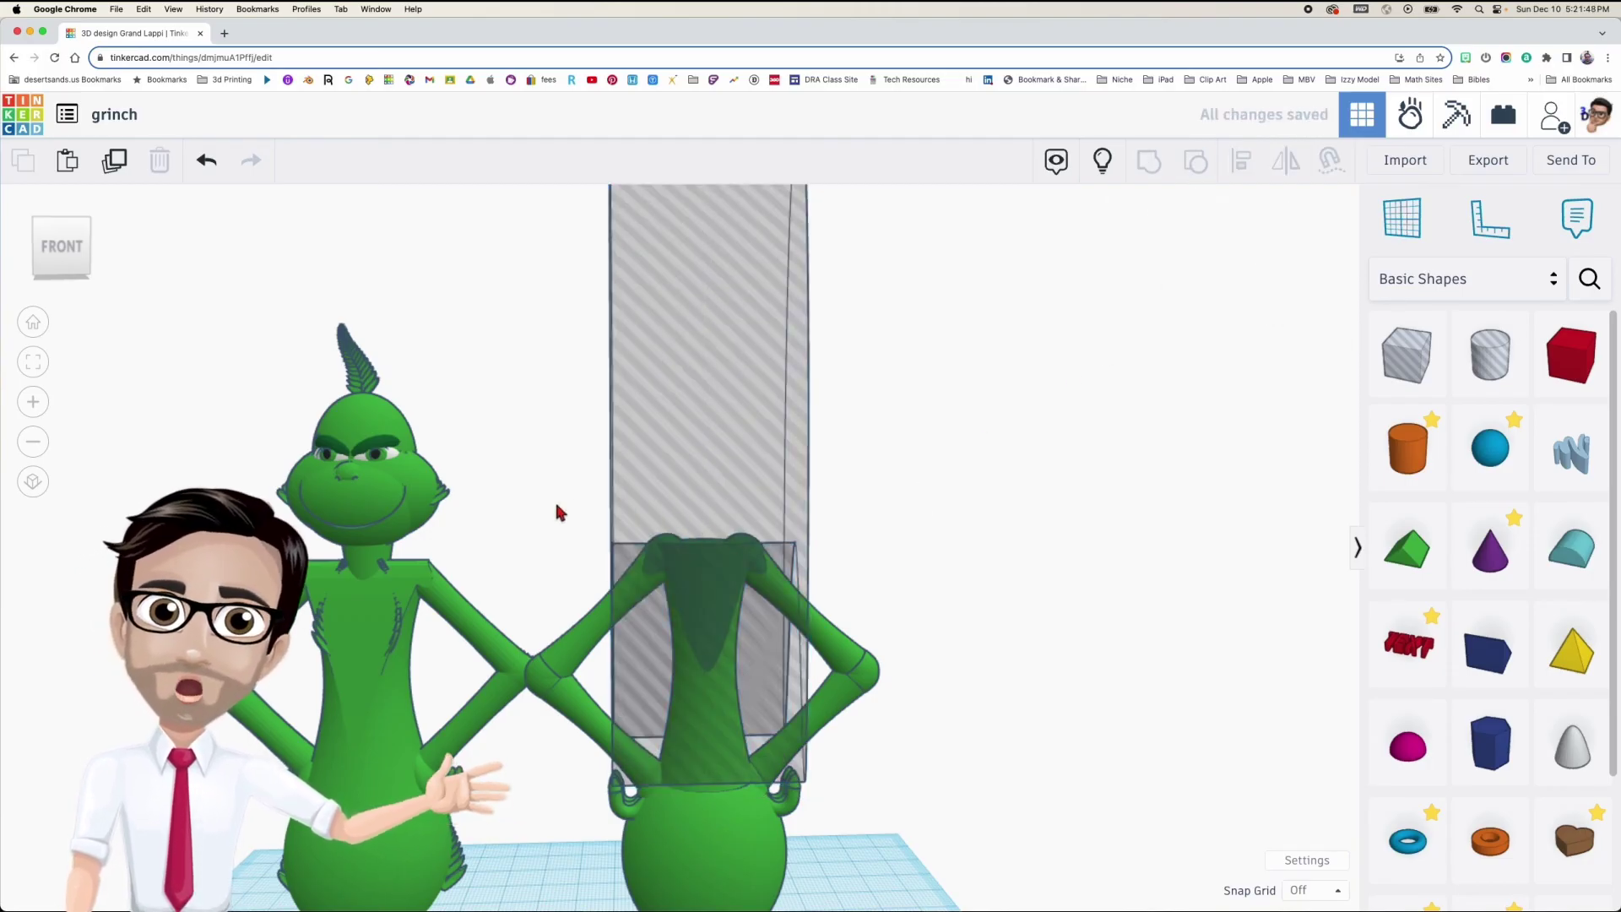
Group the torso, arms, hands and hole shapes together so the holes cut the rounded shoulders flush with the torso
left_click_drag(796, 577, 855, 623)
key("ctrl+g")
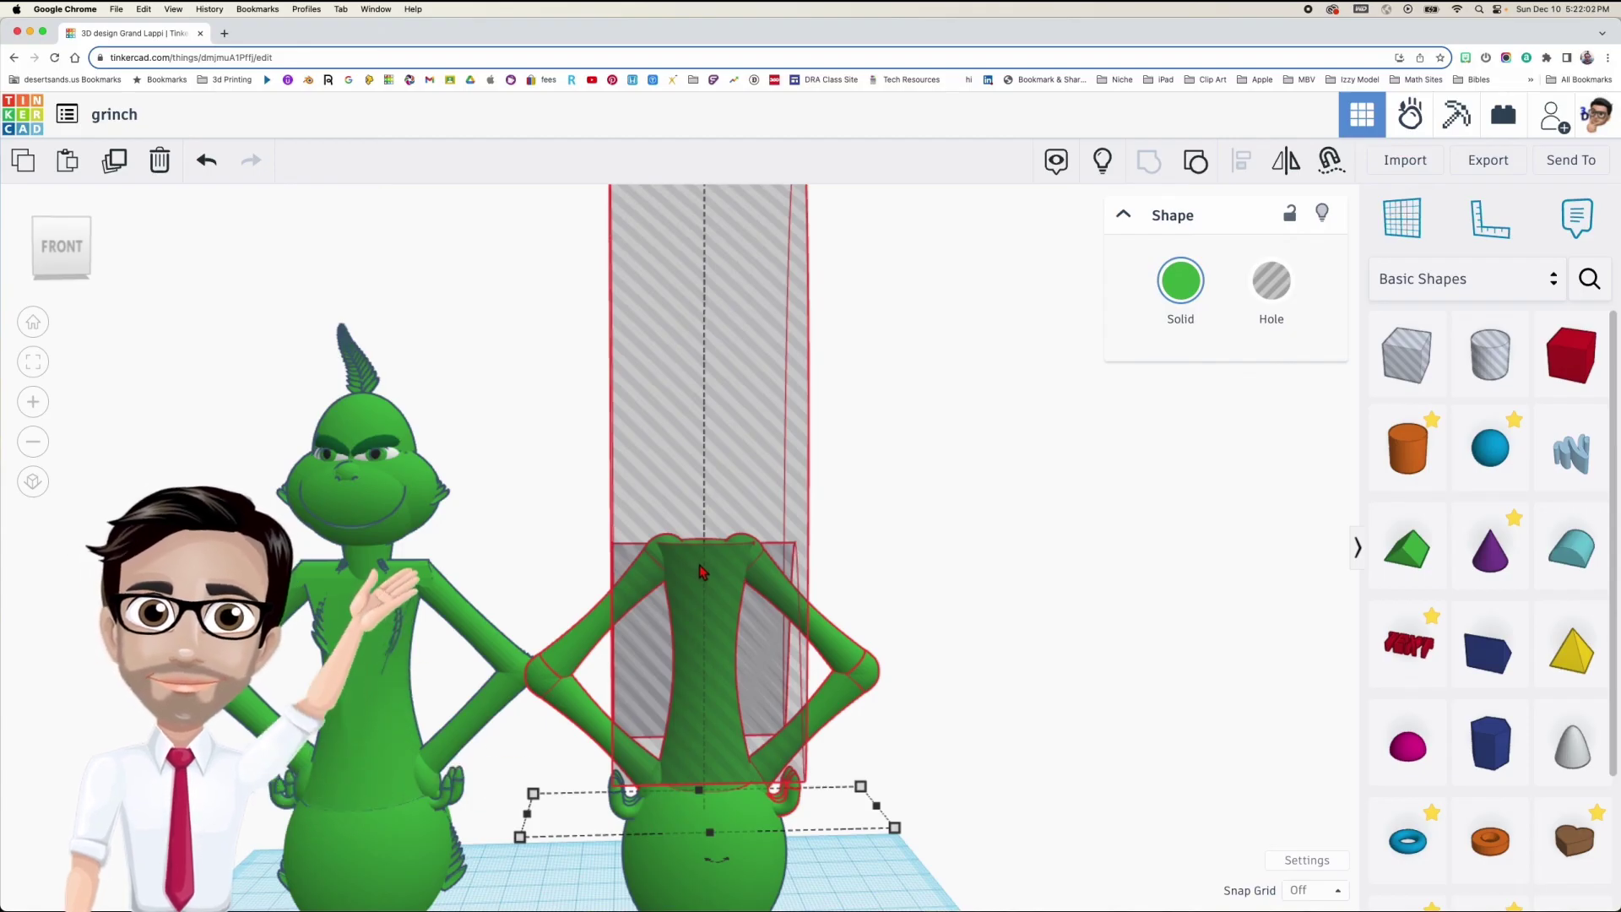
right_click_drag(756, 583, 711, 582)
middle_click_drag(715, 578, 724, 655)
right_click_drag(785, 623, 566, 319)
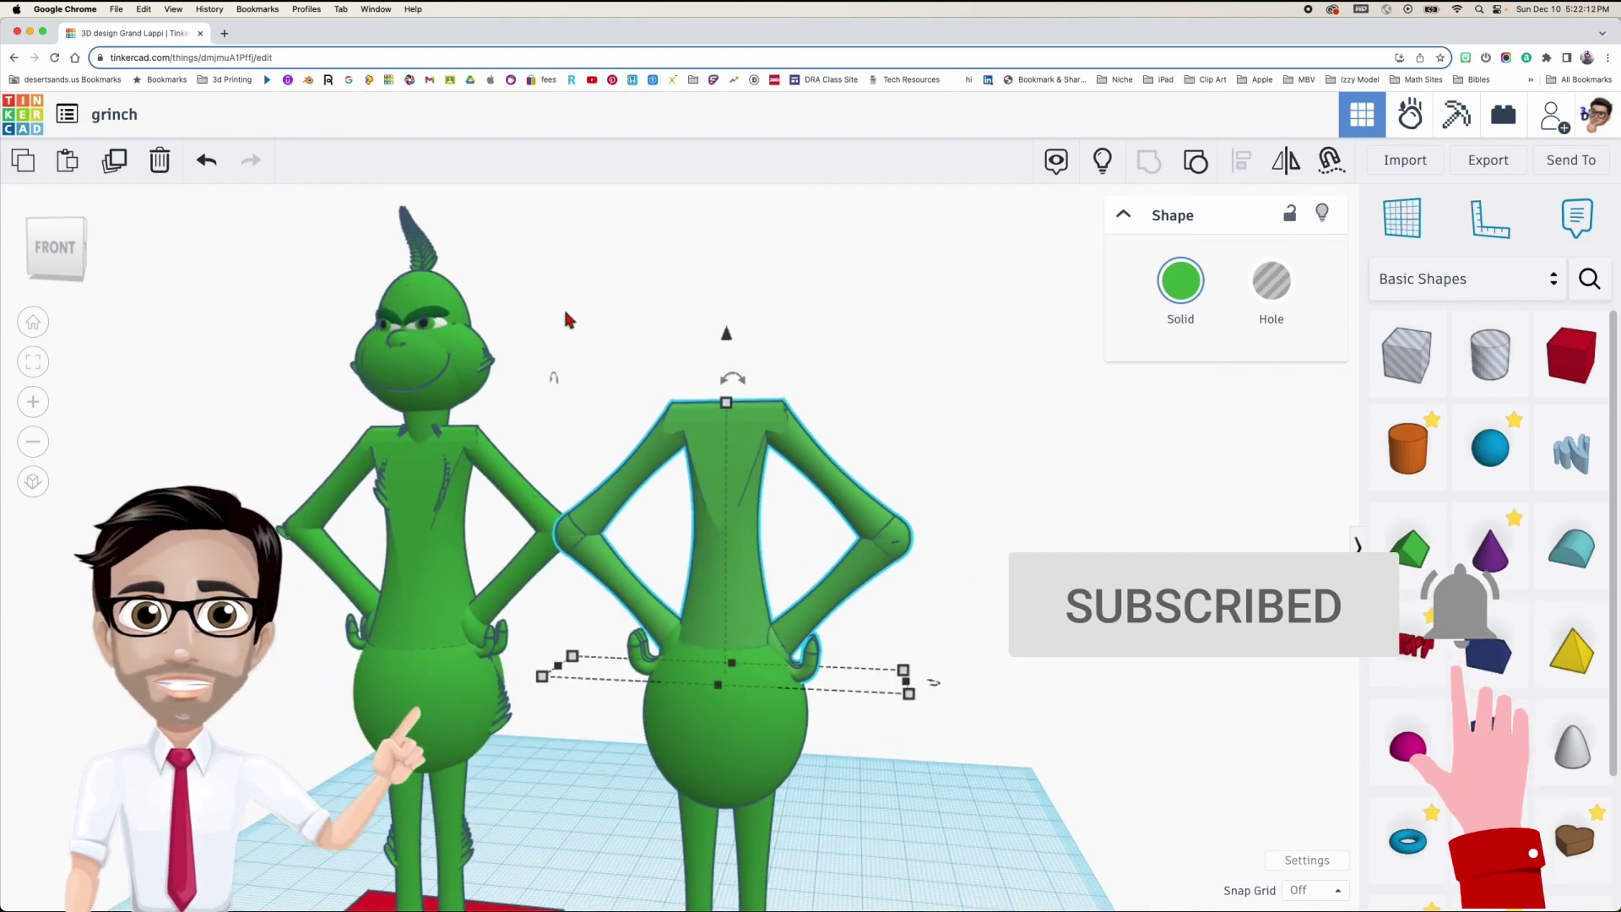